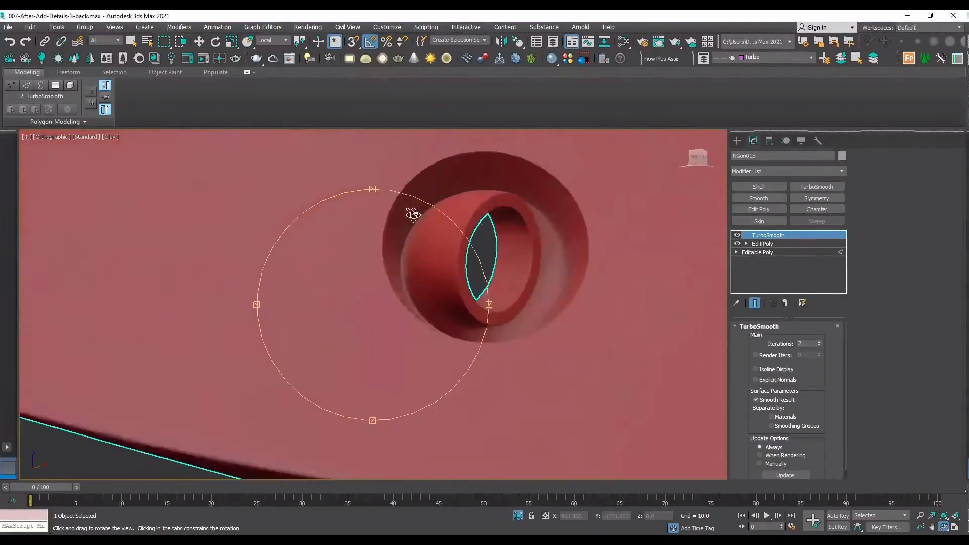
Examine the hole, ribbed nozzles and overall topology of the finished smoothed model, with and without edged faces.
{"action": "key", "text": "F4"}
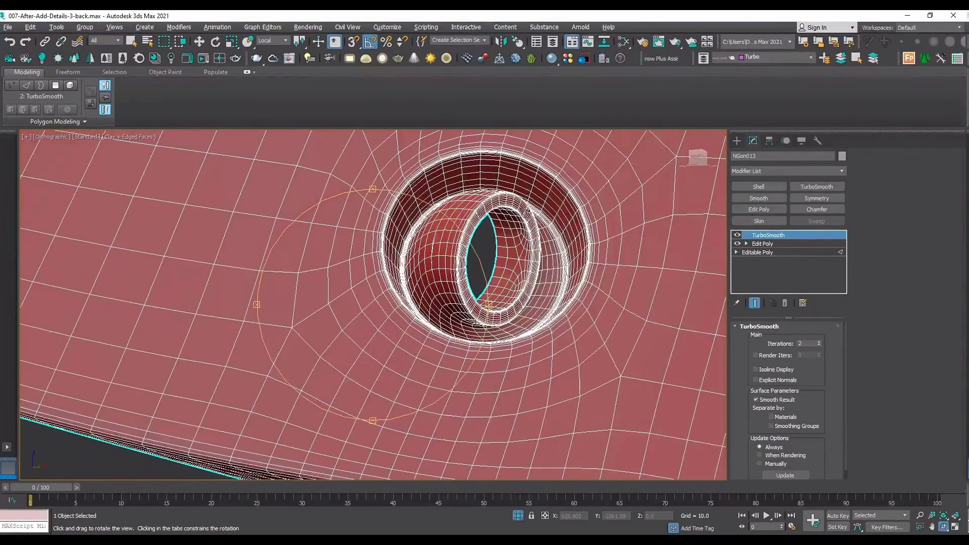
{"action": "scroll", "coordinate": [481, 268], "scroll_direction": "down", "scroll_amount": 3}
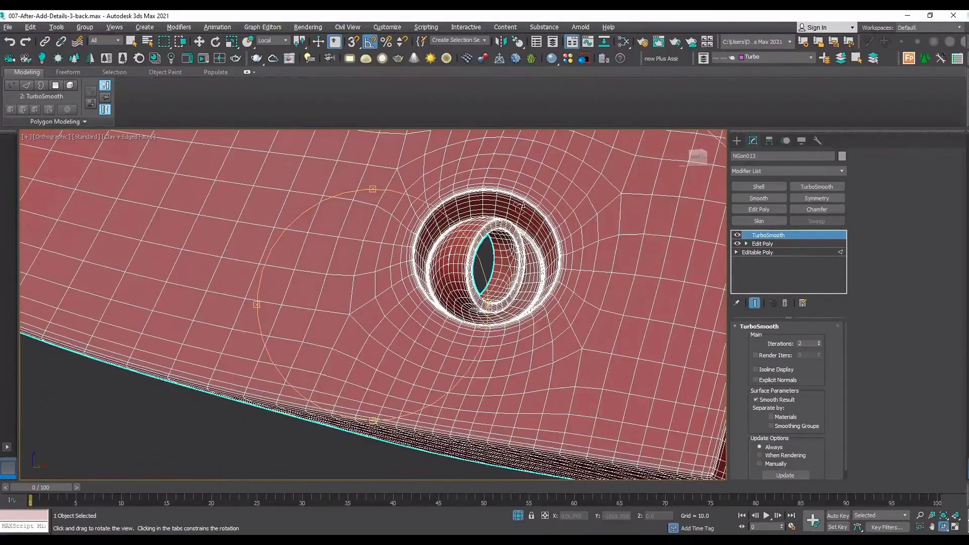
{"action": "scroll", "coordinate": [554, 259], "scroll_direction": "down", "scroll_amount": 10}
{"action": "left_click_drag", "start_coordinate": [398, 251], "coordinate": [451, 277]}
{"action": "scroll", "coordinate": [268, 188], "scroll_direction": "up", "scroll_amount": 7}
{"action": "left_click_drag", "start_coordinate": [257, 187], "coordinate": [285, 202]}
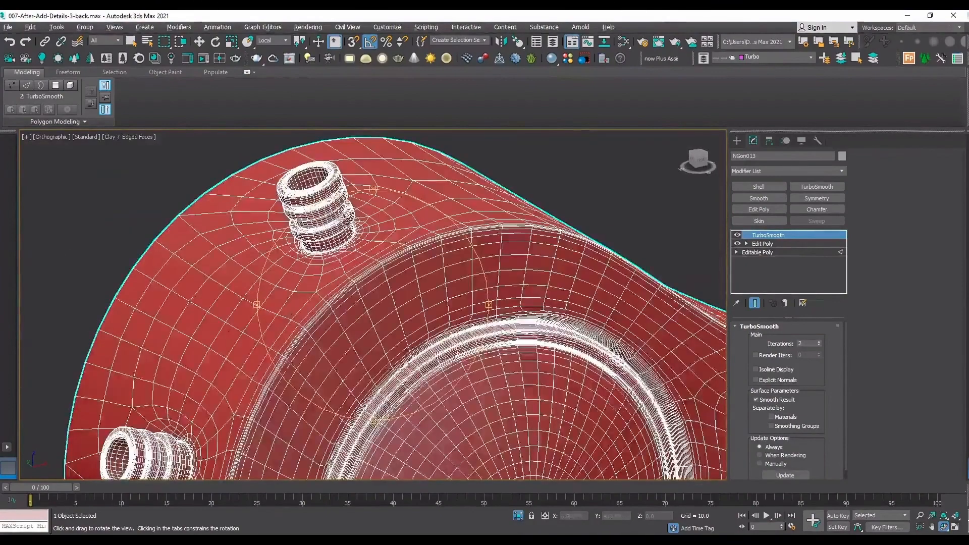
{"action": "scroll", "coordinate": [359, 198], "scroll_direction": "up", "scroll_amount": 4}
{"action": "key", "text": "F4"}
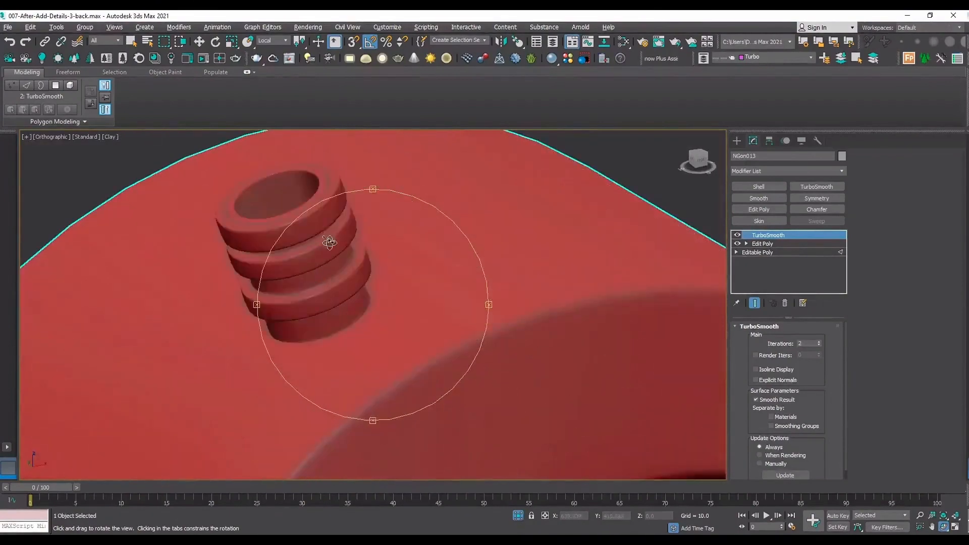
{"action": "key", "text": "F4"}
{"action": "scroll", "coordinate": [310, 266], "scroll_direction": "down", "scroll_amount": 8}
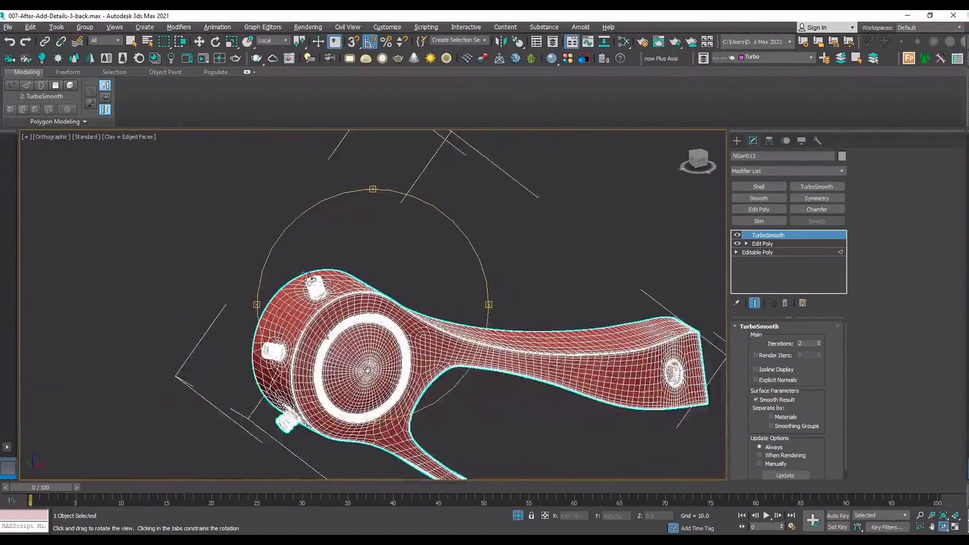
{"action": "left_click_drag", "start_coordinate": [332, 353], "coordinate": [303, 286]}
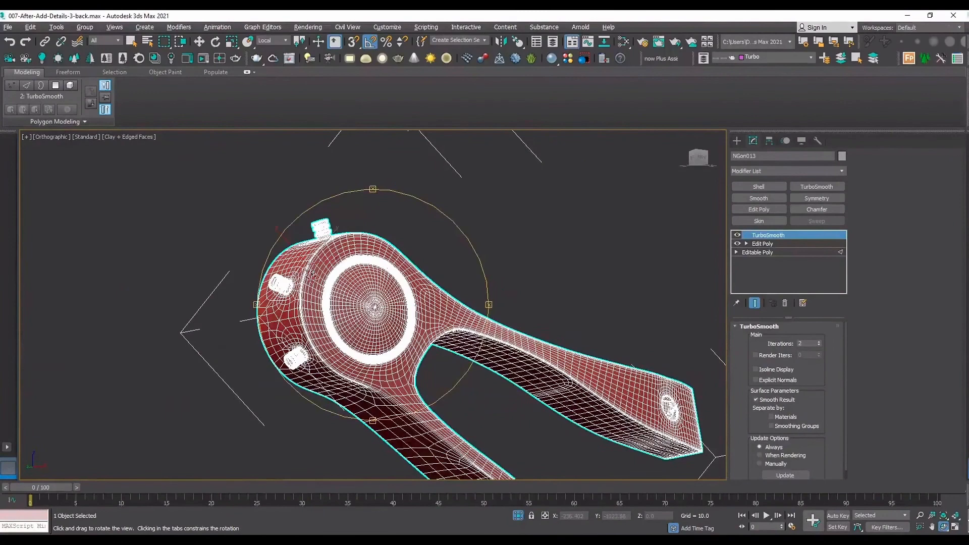
{"action": "left_click_drag", "start_coordinate": [312, 274], "coordinate": [372, 338]}
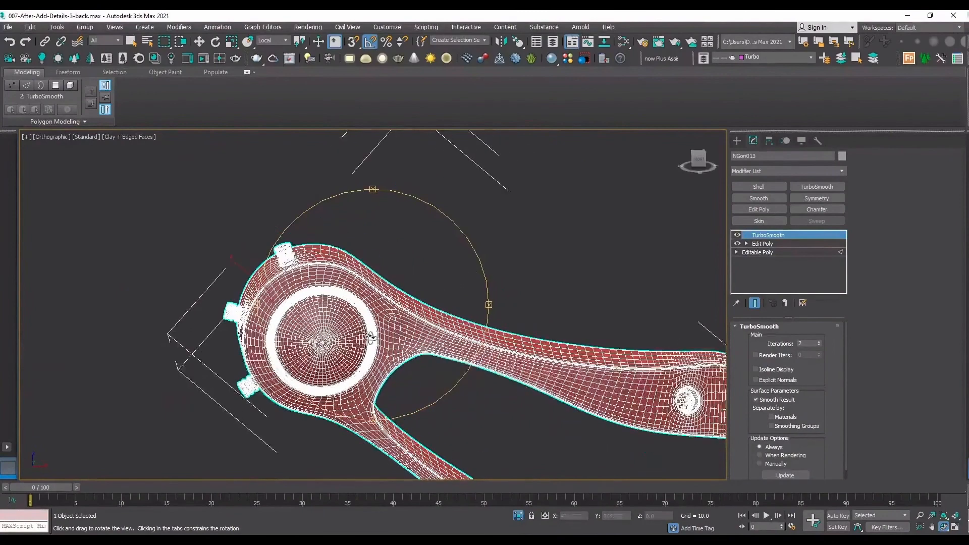
{"action": "right_click", "coordinate": [529, 229]}
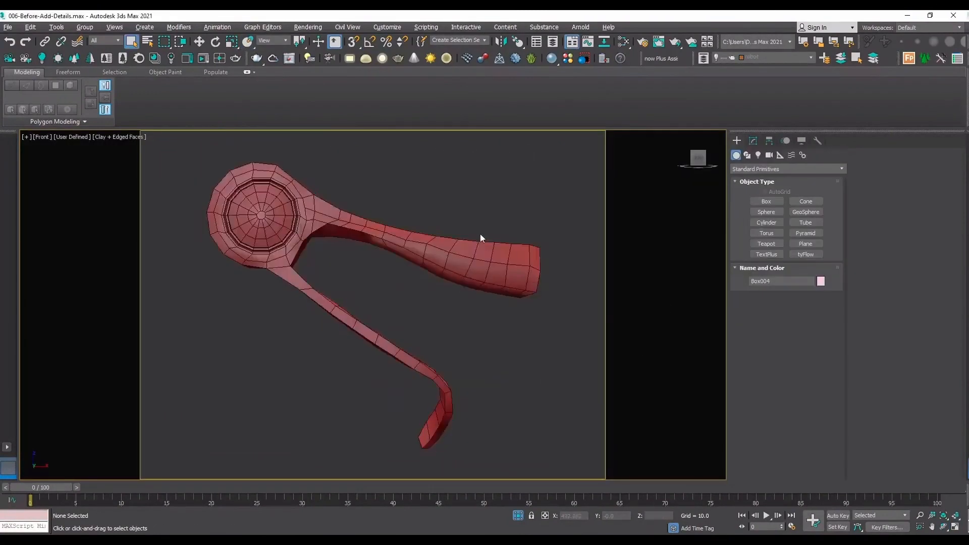
Select the low-poly body and enter vertex level on the Editable Poly beneath its TurboSmooth modifier.
{"action": "left_click", "coordinate": [484, 241]}
{"action": "scroll", "coordinate": [464, 265], "scroll_direction": "up", "scroll_amount": 8}
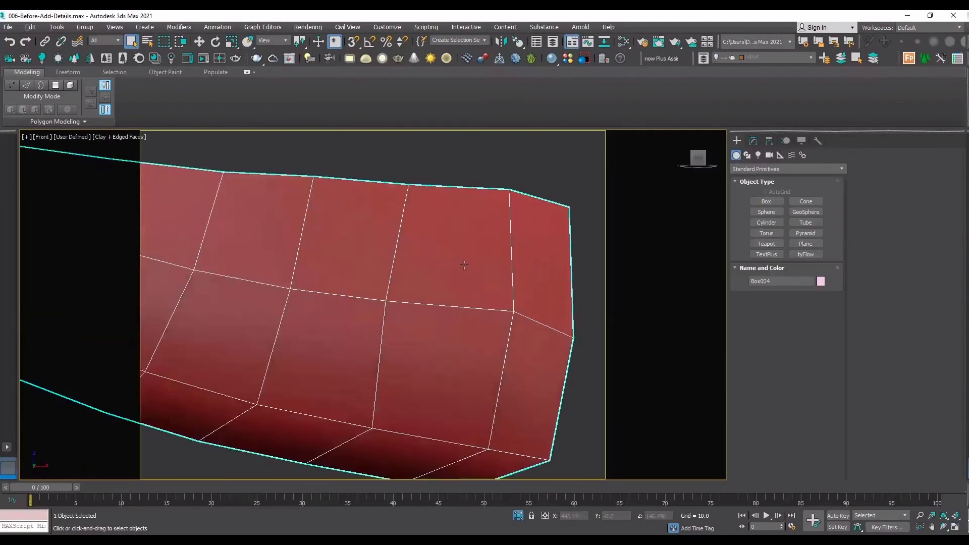
{"action": "scroll", "coordinate": [465, 265], "scroll_direction": "down", "scroll_amount": 8}
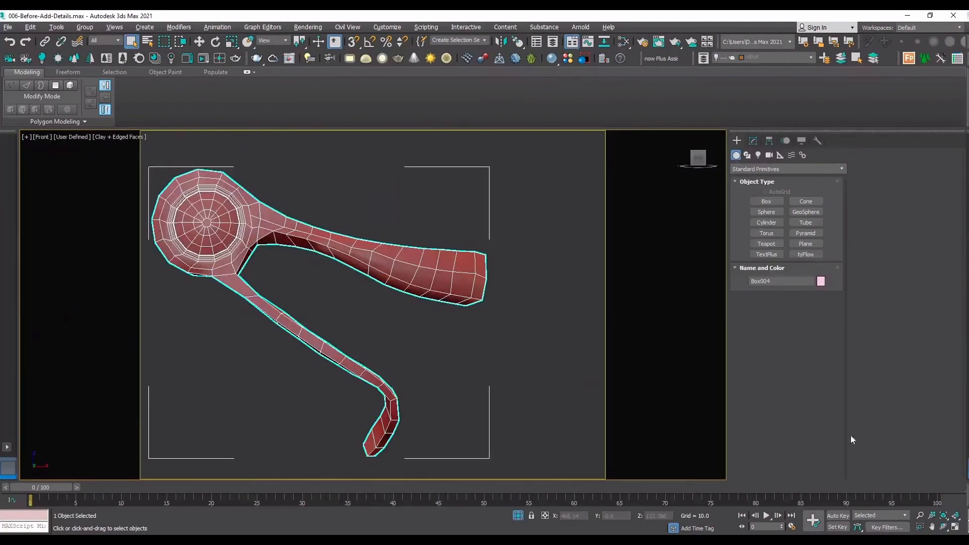
{"action": "scroll", "coordinate": [465, 251], "scroll_direction": "up", "scroll_amount": 6}
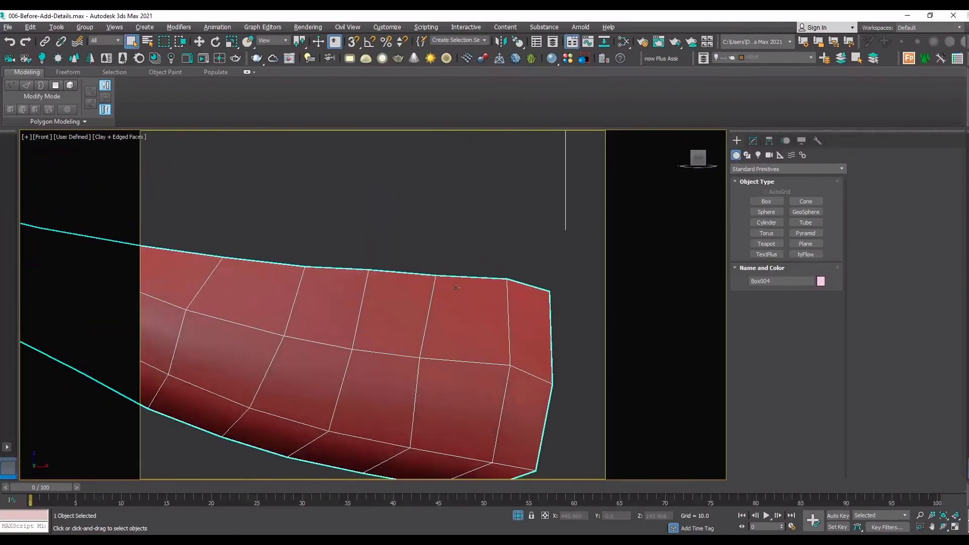
{"action": "middle_click_drag", "start_coordinate": [447, 330], "coordinate": [446, 317]}
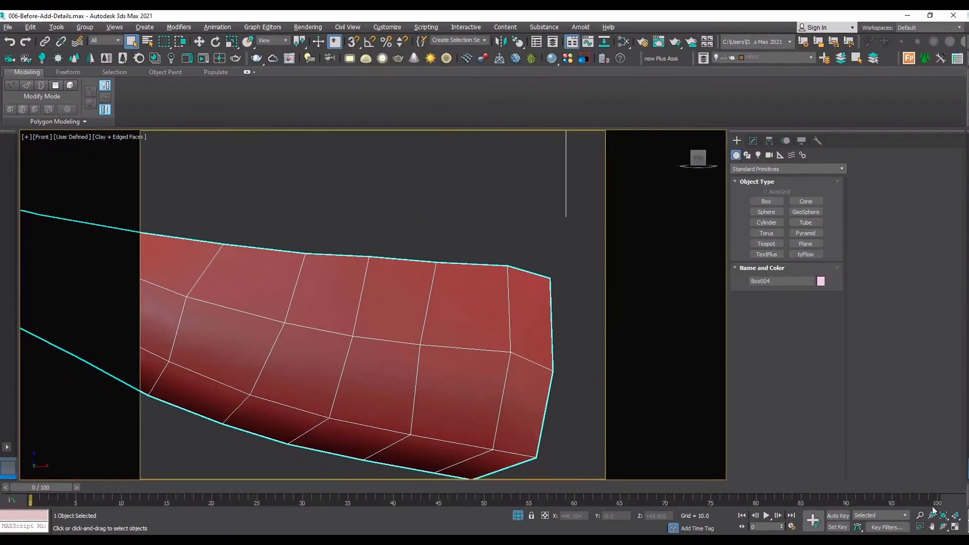
{"action": "left_click", "coordinate": [945, 530]}
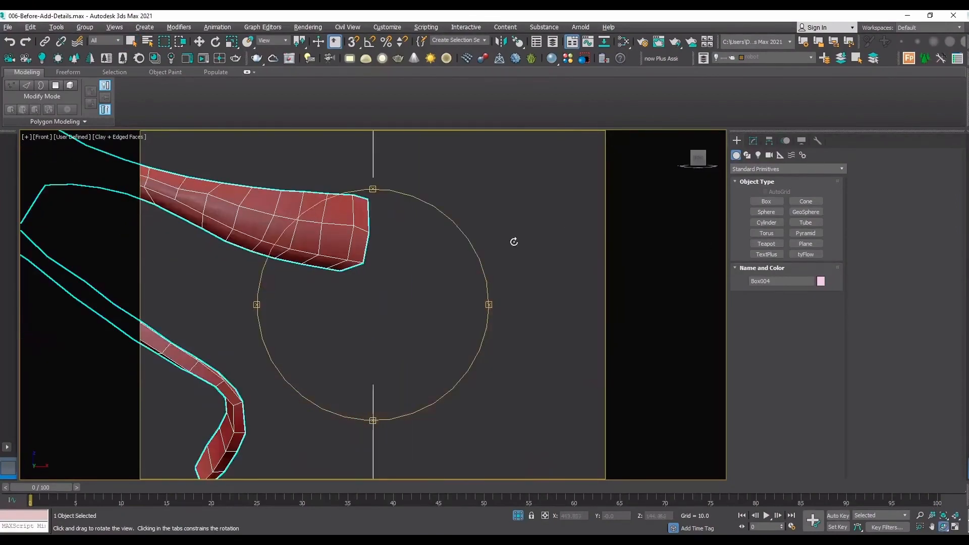
{"action": "left_click_drag", "start_coordinate": [514, 242], "coordinate": [482, 242]}
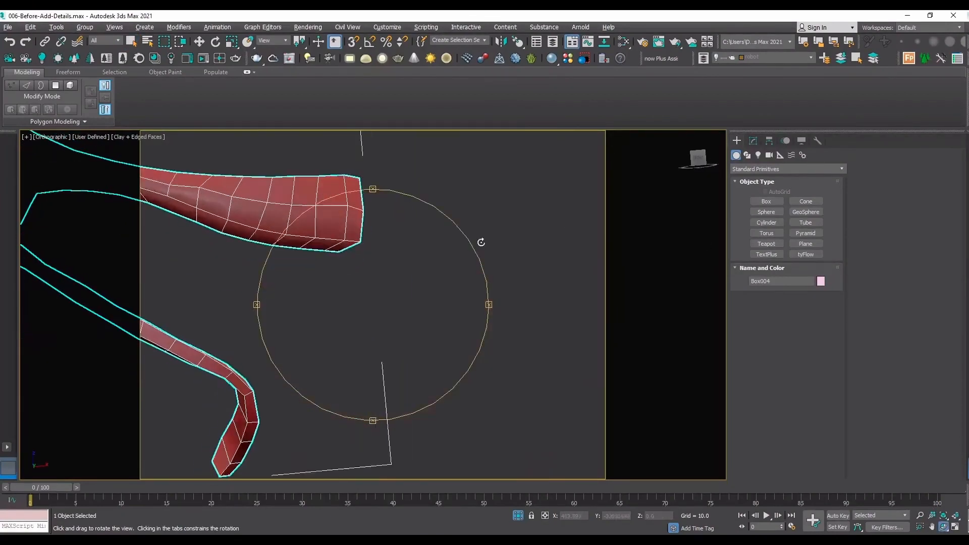
{"action": "left_click_drag", "start_coordinate": [364, 226], "coordinate": [346, 238]}
{"action": "scroll", "coordinate": [279, 227], "scroll_direction": "up", "scroll_amount": 6}
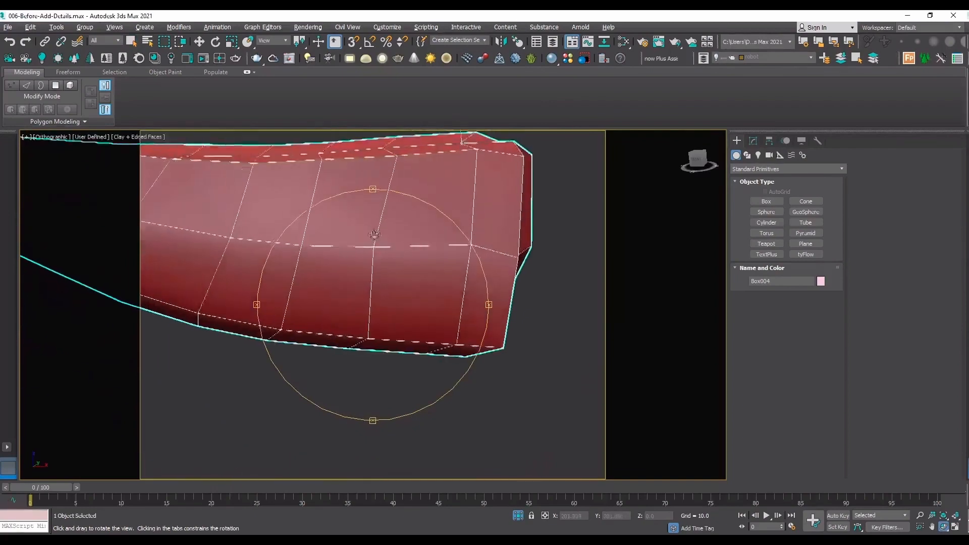
{"action": "right_click", "coordinate": [281, 228]}
{"action": "left_click", "coordinate": [754, 141]}
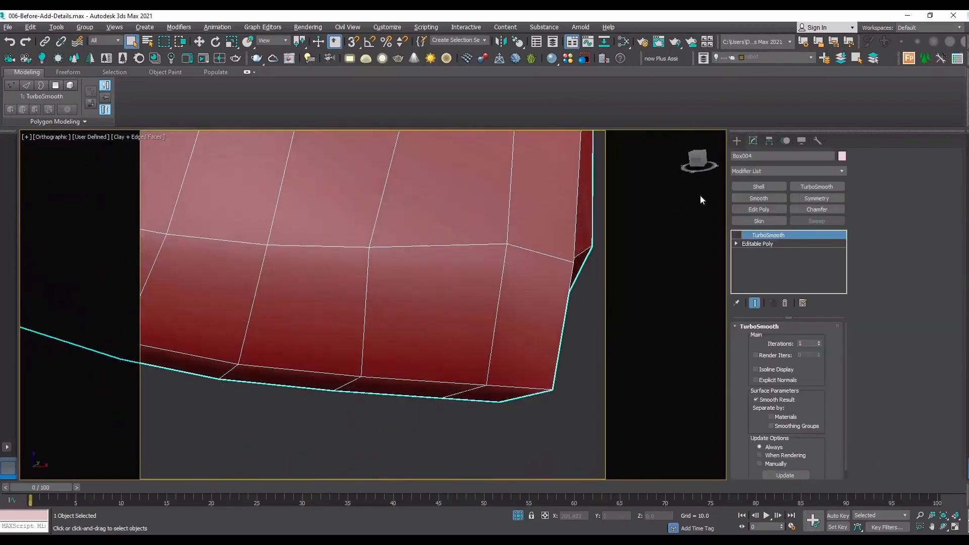
{"action": "left_click", "coordinate": [776, 244]}
{"action": "key", "text": "1"}
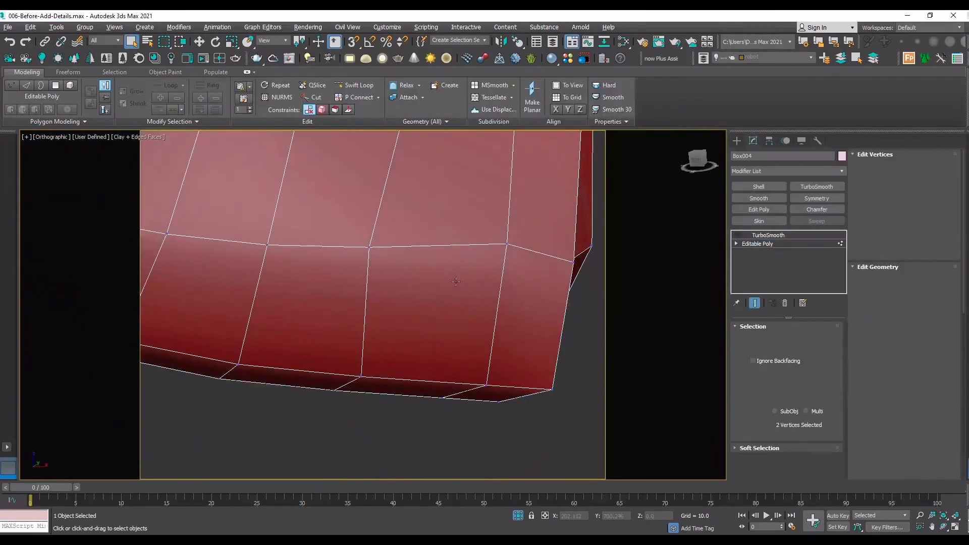
Constrain movement to Edge and slide three vertices of the middle edge row near the handle's thick end to even out the row.
{"action": "key", "text": "w"}
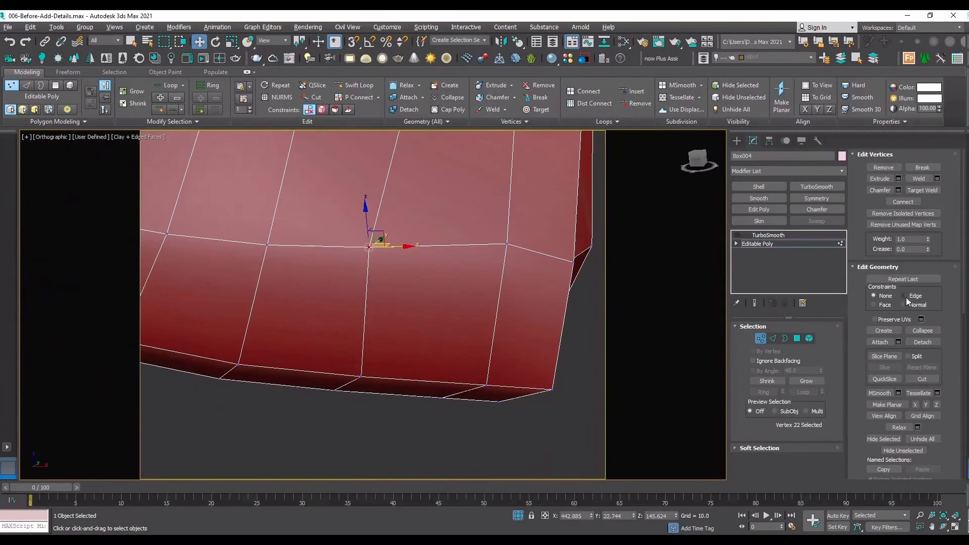
{"action": "left_click_drag", "start_coordinate": [414, 246], "coordinate": [432, 246]}
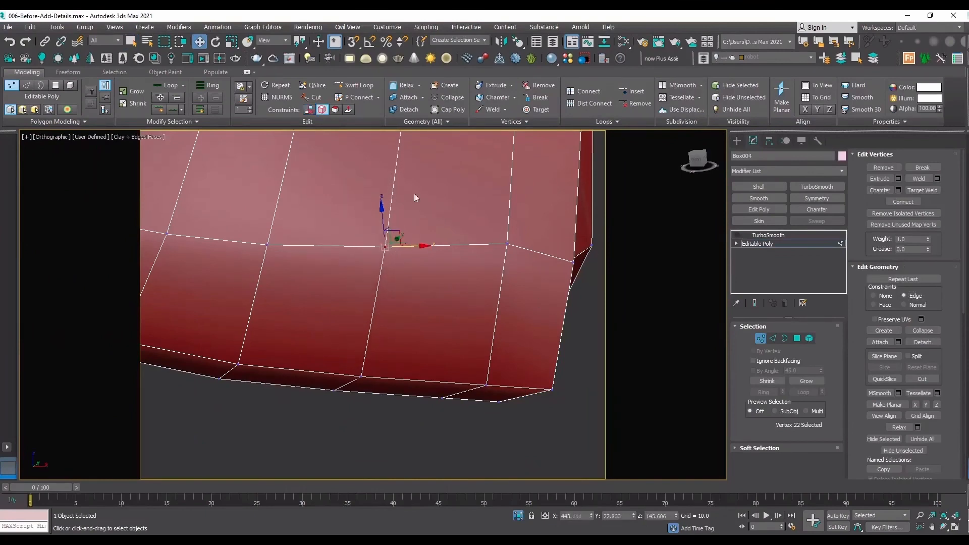
{"action": "left_click", "coordinate": [506, 242]}
{"action": "left_click_drag", "start_coordinate": [506, 217], "coordinate": [506, 228]}
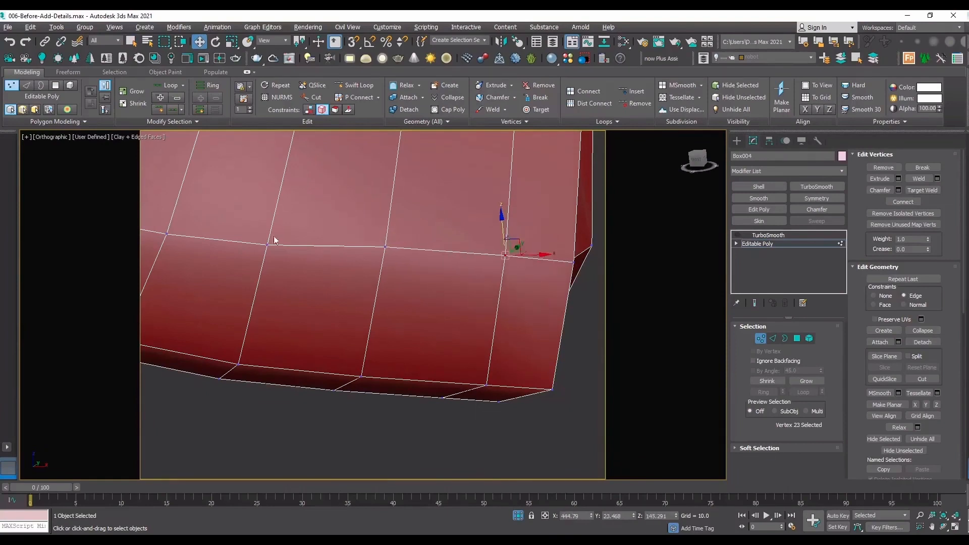
{"action": "left_click", "coordinate": [268, 244]}
{"action": "left_click_drag", "start_coordinate": [267, 237], "coordinate": [269, 231]}
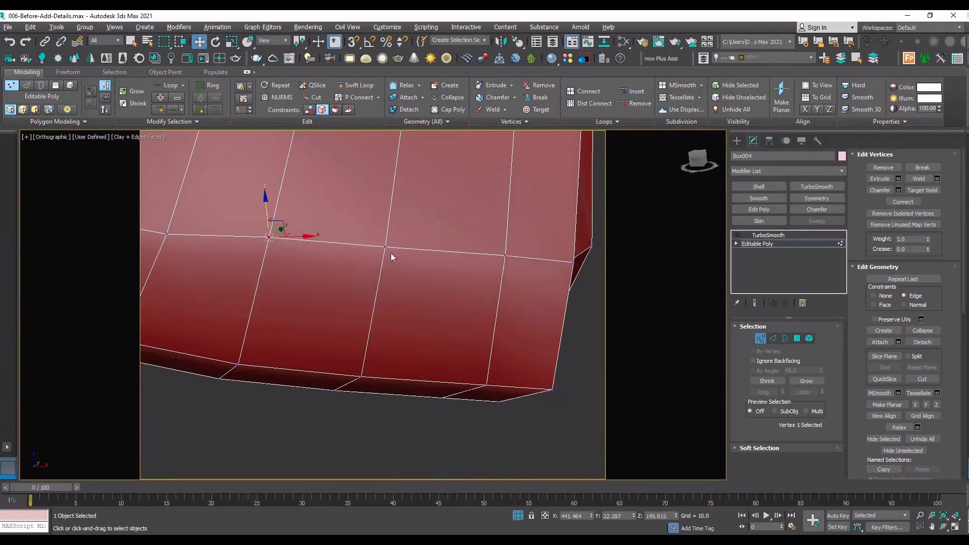
{"action": "left_click", "coordinate": [387, 247]}
{"action": "scroll", "coordinate": [429, 398], "scroll_direction": "down", "scroll_amount": 4}
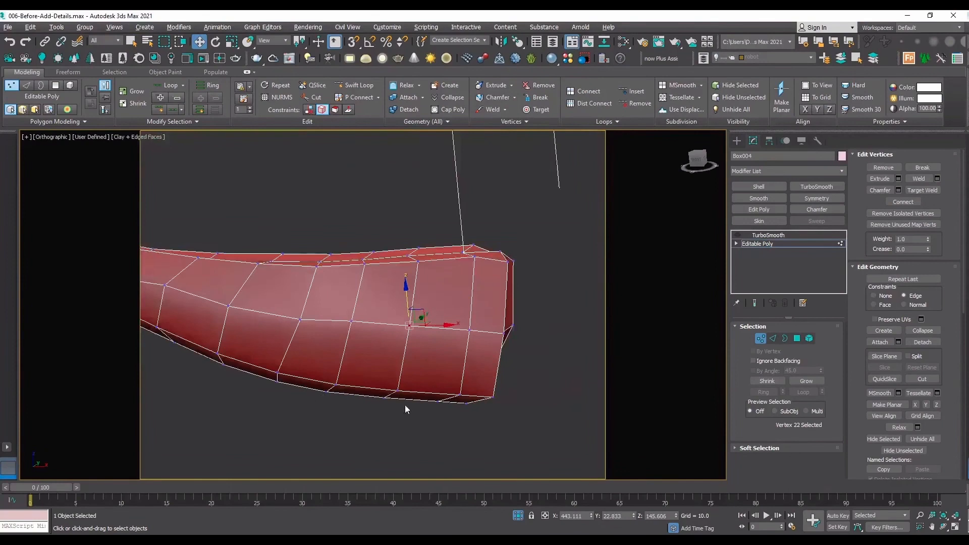
Try to move the vertices along the handle's underside edge with constraints set to None, and undo the moves.
{"action": "scroll", "coordinate": [405, 408], "scroll_direction": "up", "scroll_amount": 4}
{"action": "left_click_drag", "start_coordinate": [319, 376], "coordinate": [318, 376]}
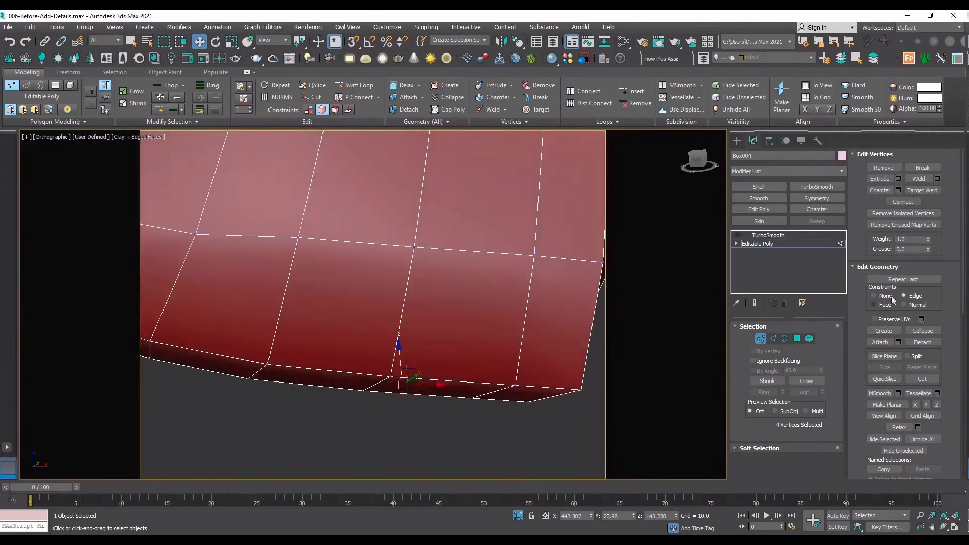
{"action": "mouse_move", "coordinate": [400, 357]}
{"action": "left_mouse_down"}
{"action": "mouse_move", "coordinate": [402, 346]}
{"action": "mouse_move", "coordinate": [386, 371]}
{"action": "mouse_move", "coordinate": [409, 347]}
{"action": "left_mouse_up"}
{"action": "key", "text": "ctrl+z"}
{"action": "left_click_drag", "start_coordinate": [524, 390], "coordinate": [526, 363]}
{"action": "left_click_drag", "start_coordinate": [228, 380], "coordinate": [301, 367]}
{"action": "key", "text": "ctrl+z"}
{"action": "key", "text": "ctrl+z"}
{"action": "key", "text": "ctrl+z"}
{"action": "key", "text": "ctrl+z"}
{"action": "key", "text": "ctrl+z"}
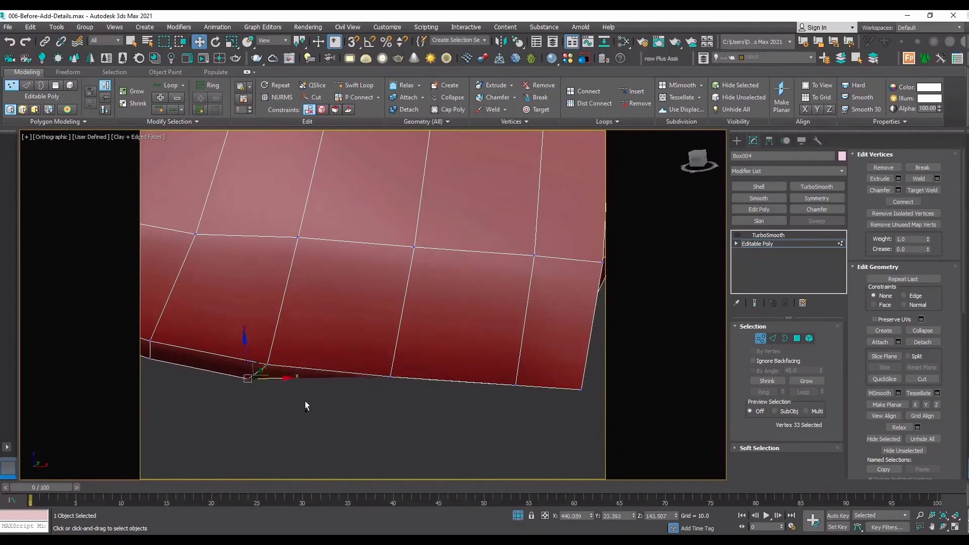
Set up an NGon spline with AutoGrid enabled and make 0 (default) the active layer.
{"action": "middle_click_drag", "start_coordinate": [415, 254], "coordinate": [329, 227]}
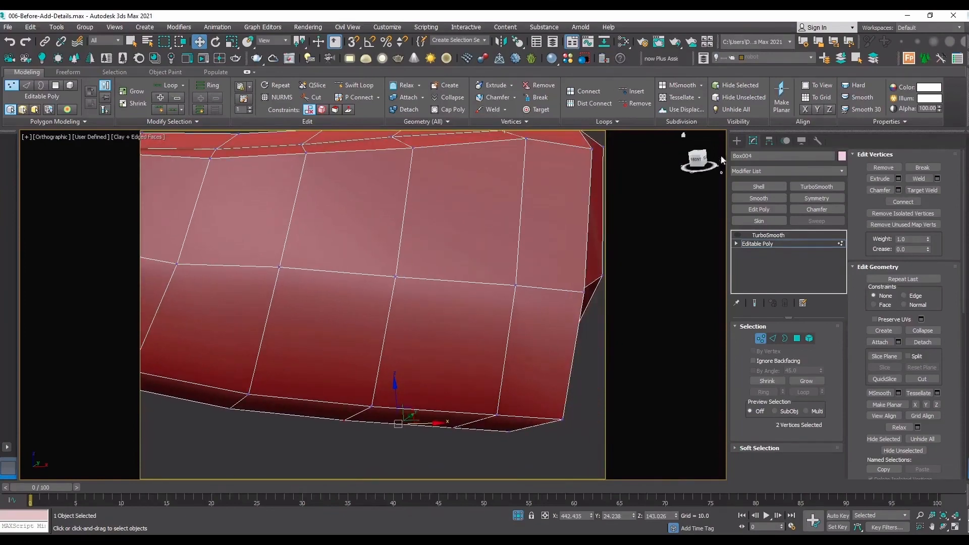
{"action": "left_click", "coordinate": [737, 142]}
{"action": "left_click", "coordinate": [748, 155]}
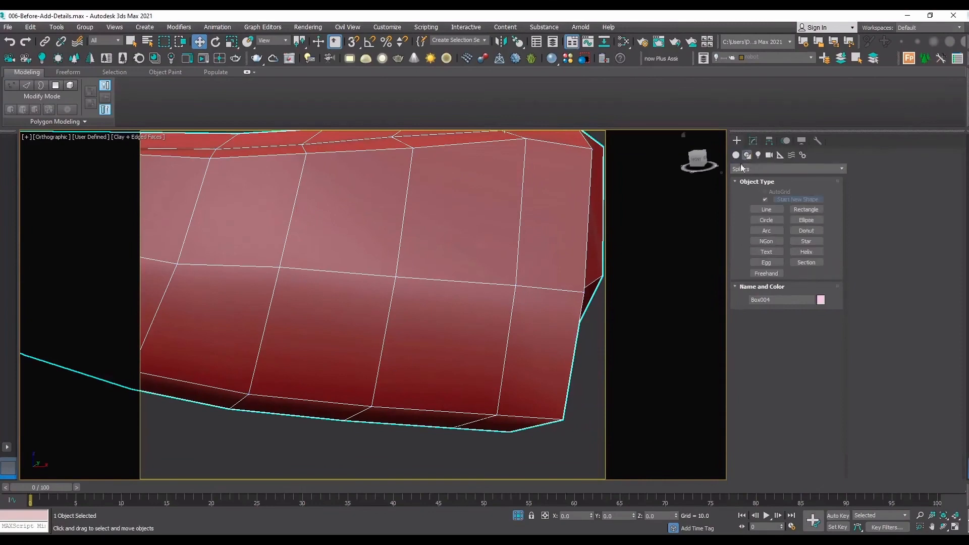
{"action": "left_click", "coordinate": [770, 241]}
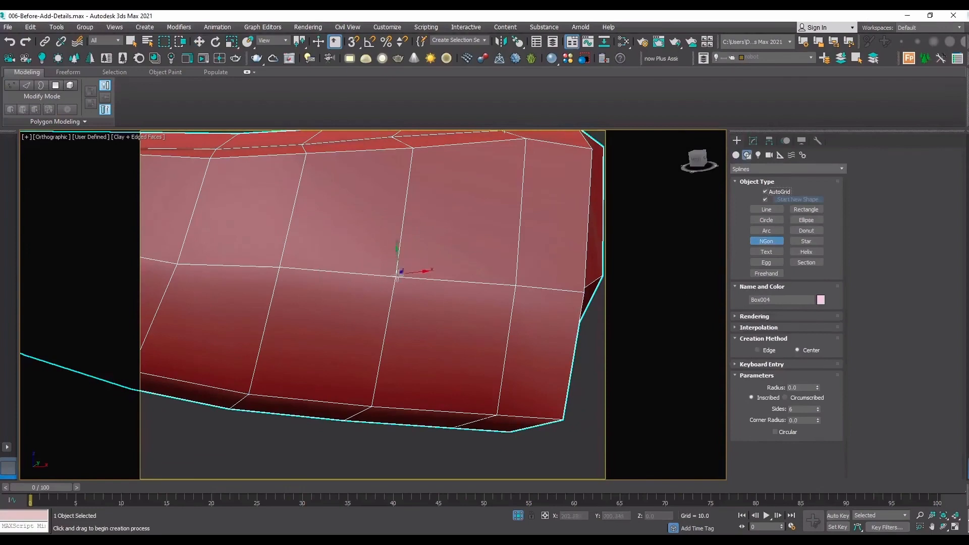
{"action": "left_click", "coordinate": [398, 273]}
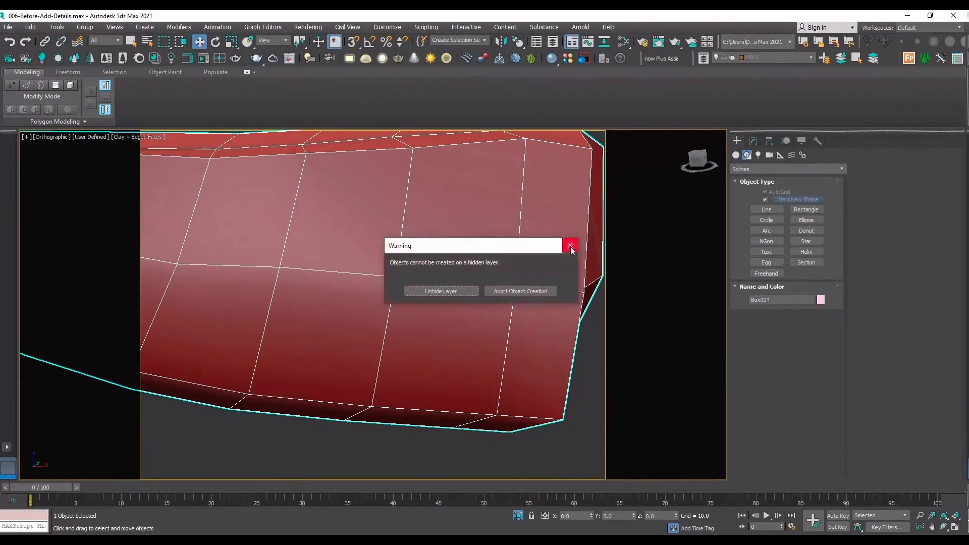
{"action": "left_click", "coordinate": [571, 249]}
{"action": "left_click", "coordinate": [780, 57]}
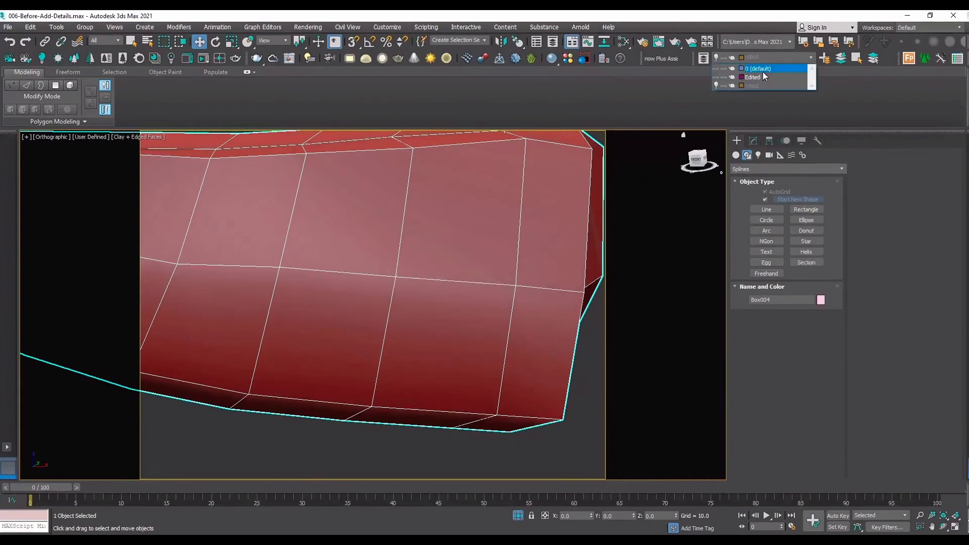
{"action": "left_click", "coordinate": [762, 69]}
Draw an NGon of about 1.04 radius centred on the handle end's middle vertex and set its sides to 8.
{"action": "left_click", "coordinate": [766, 241]}
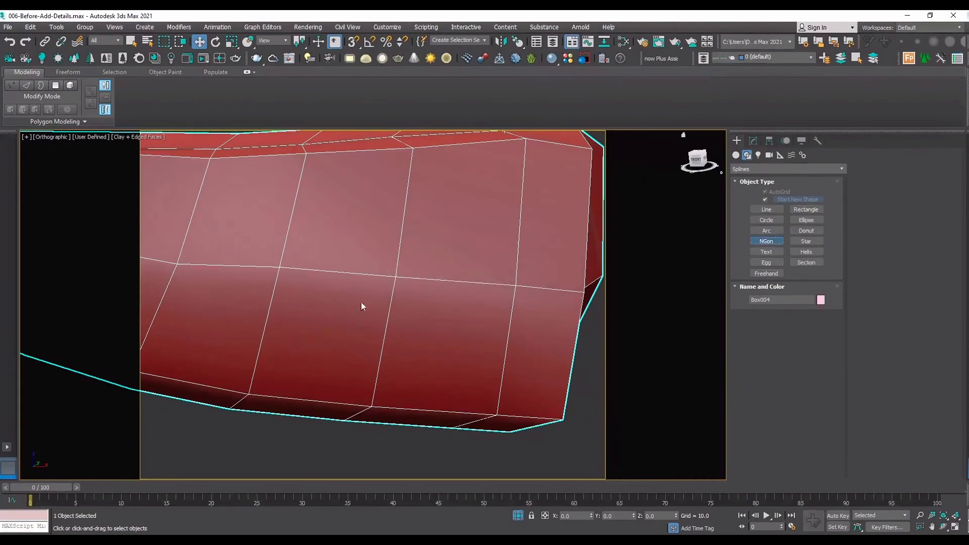
{"action": "left_click_drag", "start_coordinate": [398, 274], "coordinate": [440, 220]}
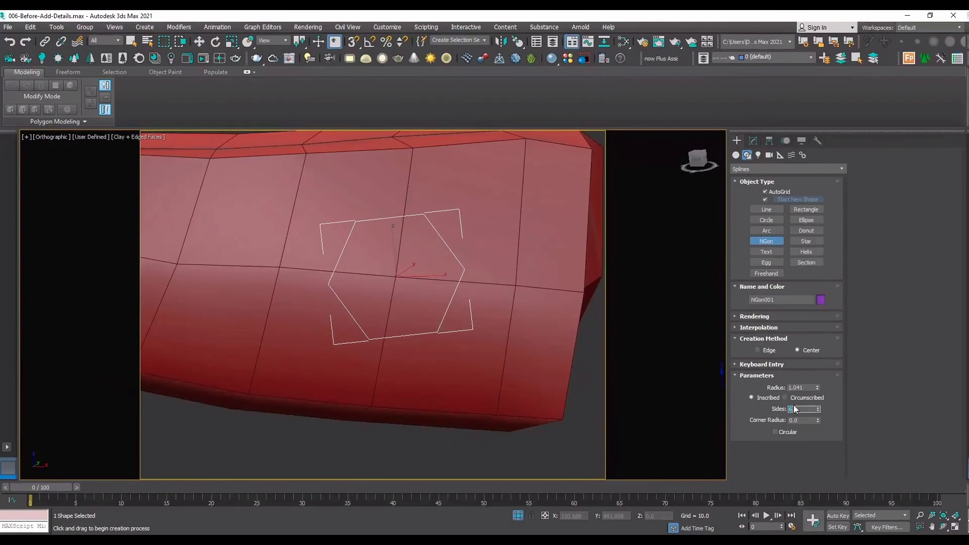
{"action": "type", "text": "8e"}
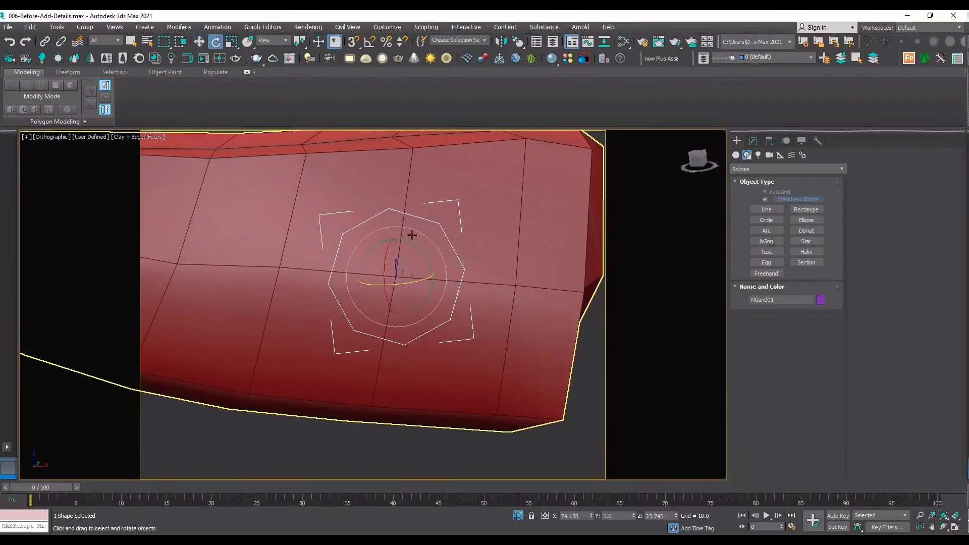
Rotate the octagon in its surface plane using Local coordinates so its corners align with the crossing mesh edges.
{"action": "left_click", "coordinate": [273, 40]}
{"action": "left_click", "coordinate": [270, 76]}
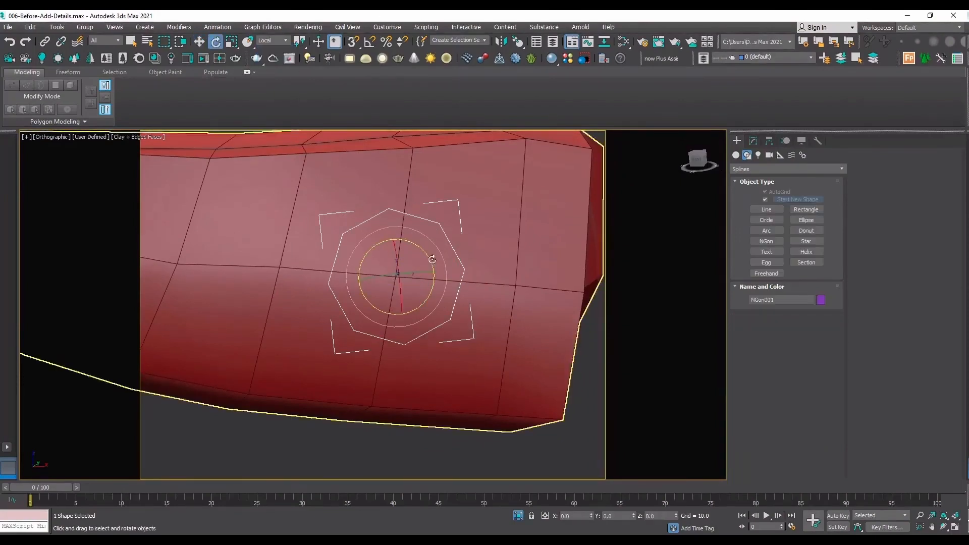
{"action": "left_click_drag", "start_coordinate": [433, 266], "coordinate": [439, 258]}
{"action": "key", "text": "w"}
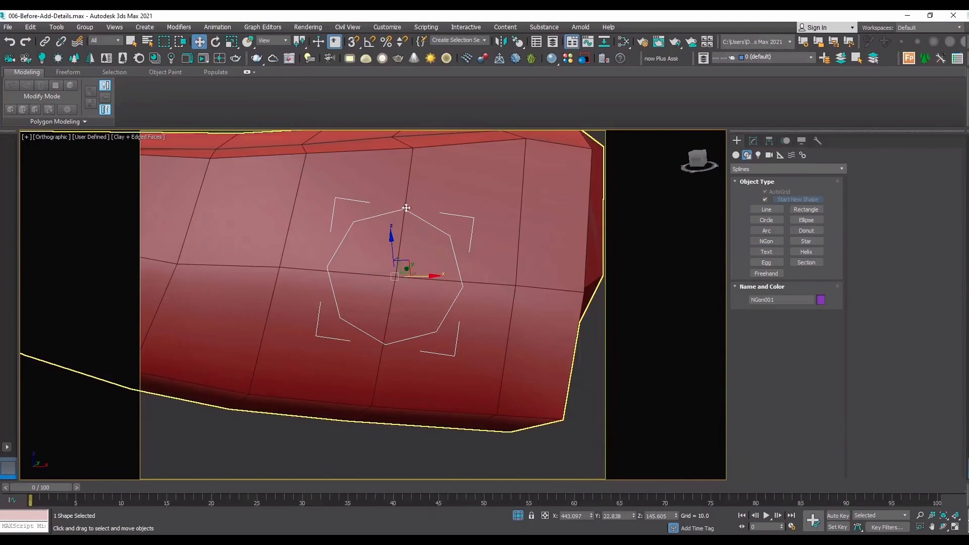
{"action": "key", "text": "e"}
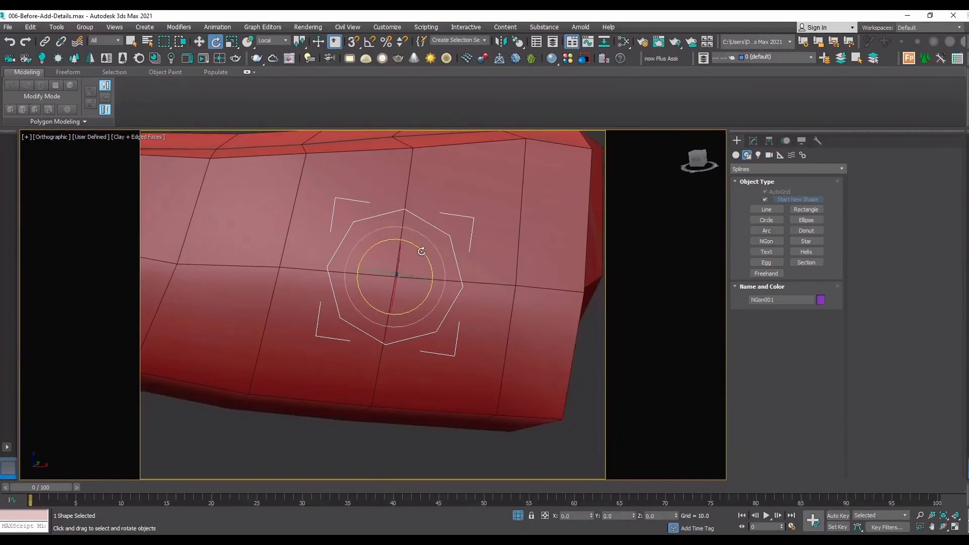
{"action": "left_click_drag", "start_coordinate": [422, 251], "coordinate": [421, 249]}
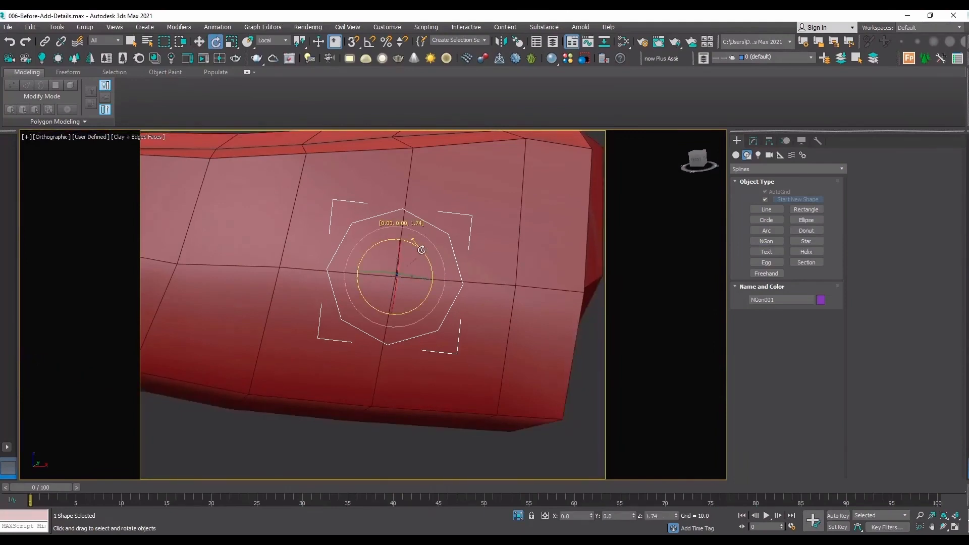
Slide the handle vertices directly below and above the octagon along their edges so the crossing edge meets the octagon's lower and upper corners.
{"action": "left_click", "coordinate": [378, 366]}
{"action": "left_click", "coordinate": [753, 141]}
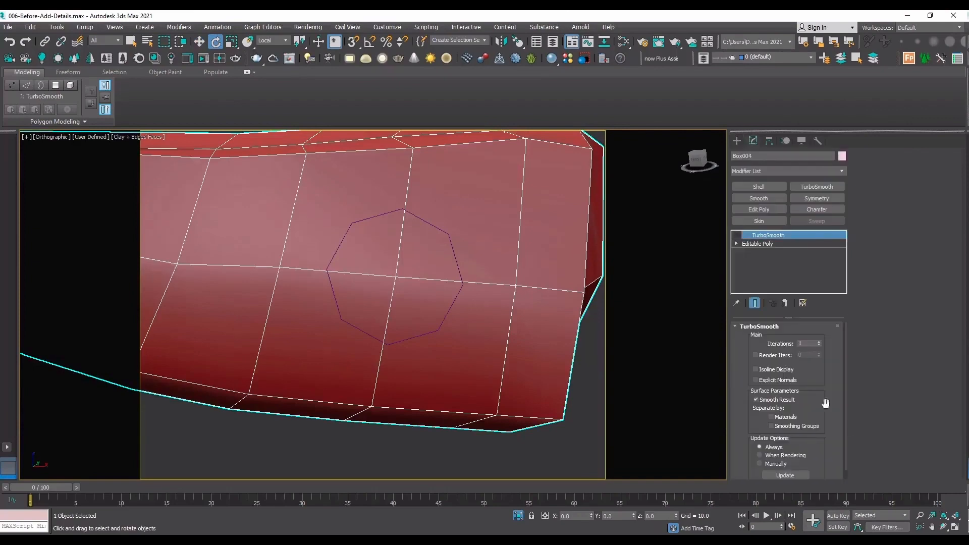
{"action": "left_click", "coordinate": [761, 243]}
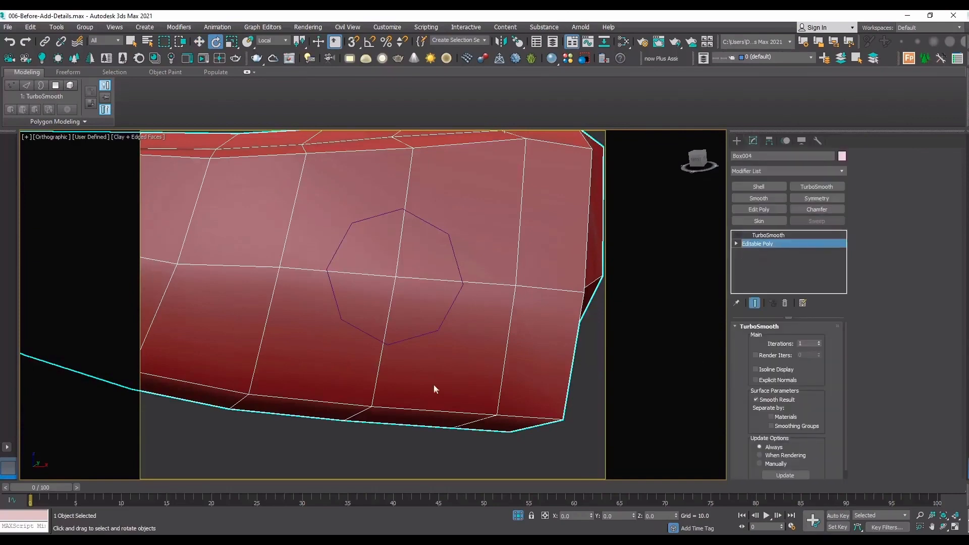
{"action": "key", "text": "1"}
{"action": "left_click", "coordinate": [371, 406]}
{"action": "key", "text": "w"}
{"action": "left_click", "coordinate": [370, 407]}
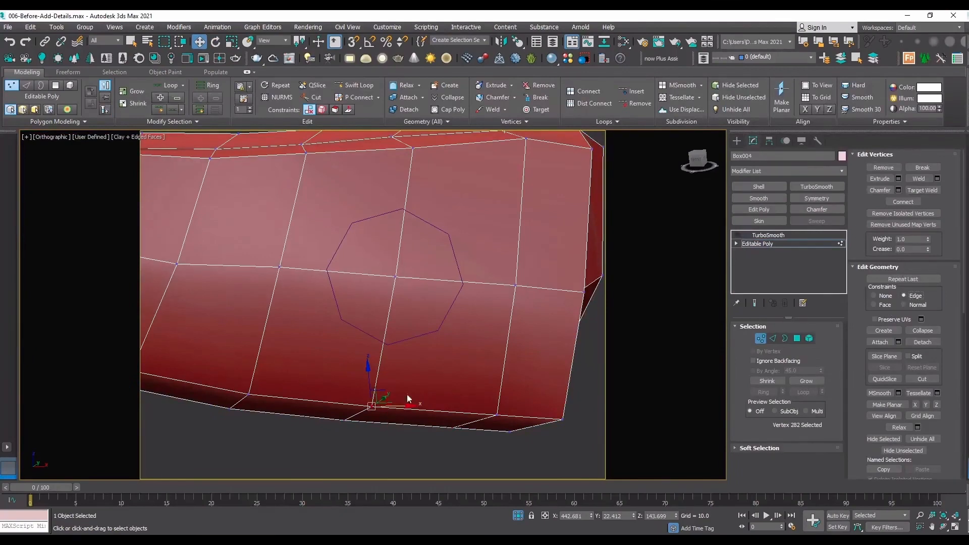
{"action": "left_click_drag", "start_coordinate": [408, 406], "coordinate": [423, 406]}
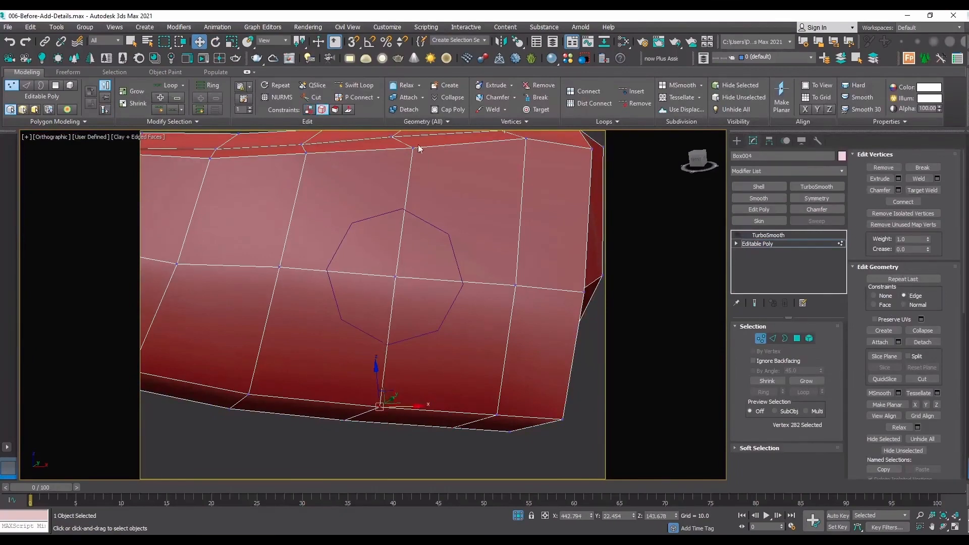
{"action": "left_click_drag", "start_coordinate": [412, 148], "coordinate": [408, 151]}
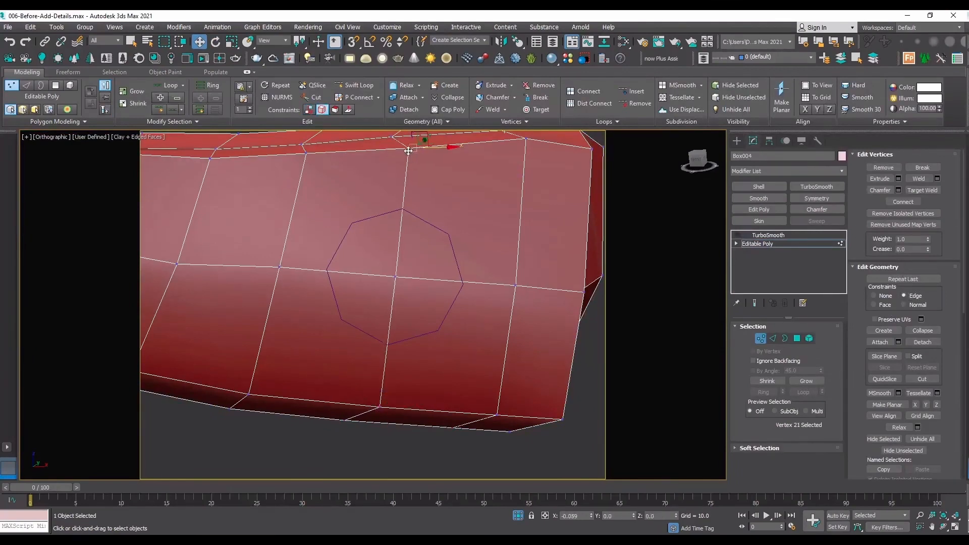
Slide the vertices on either side of the octagon along their edges so the lengthwise edge runs through its side corners.
{"action": "left_click", "coordinate": [515, 285]}
{"action": "left_click_drag", "start_coordinate": [511, 250], "coordinate": [513, 258]}
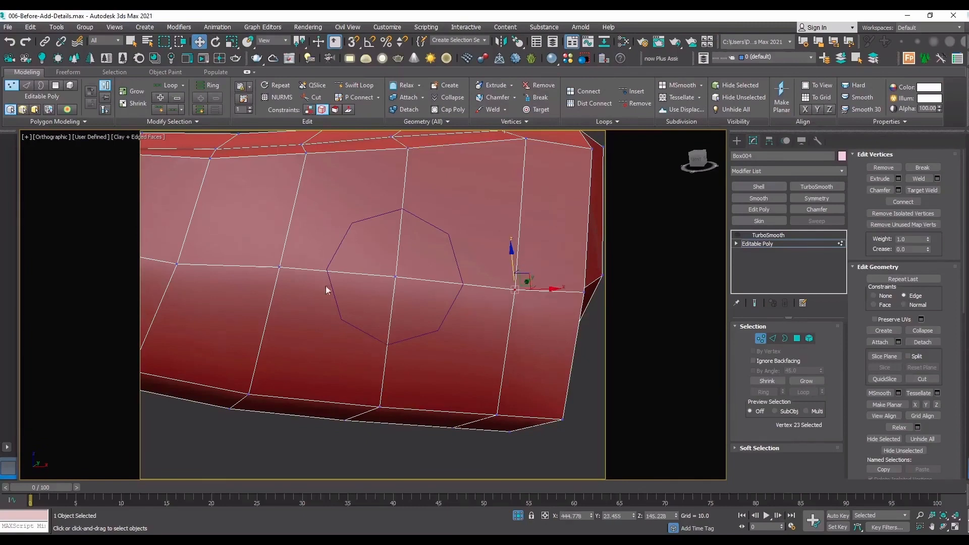
{"action": "left_click", "coordinate": [281, 266]}
{"action": "left_click_drag", "start_coordinate": [280, 266], "coordinate": [280, 262]}
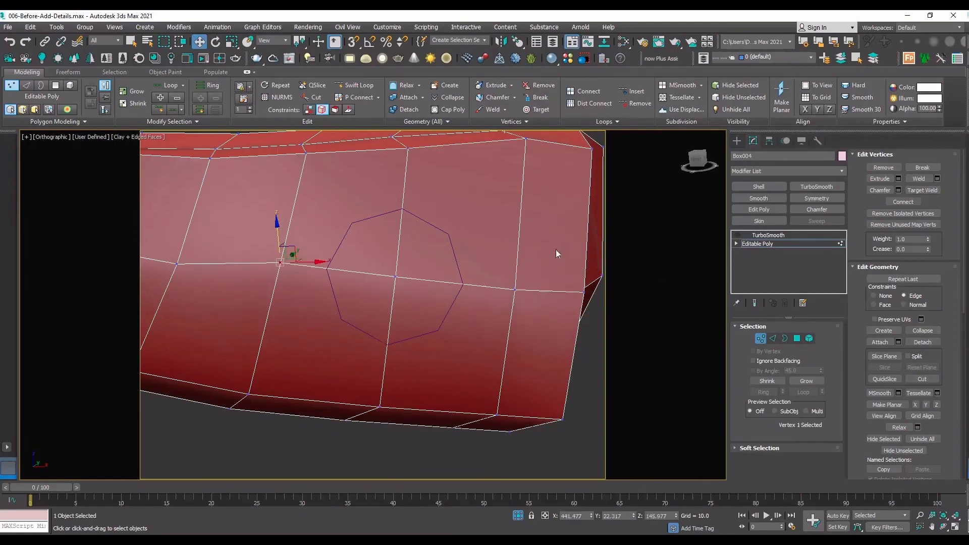
Try to cut the octagon outline into the handle mesh by snapping to the guide's corners, and undo the cuts.
{"action": "left_click", "coordinate": [912, 379]}
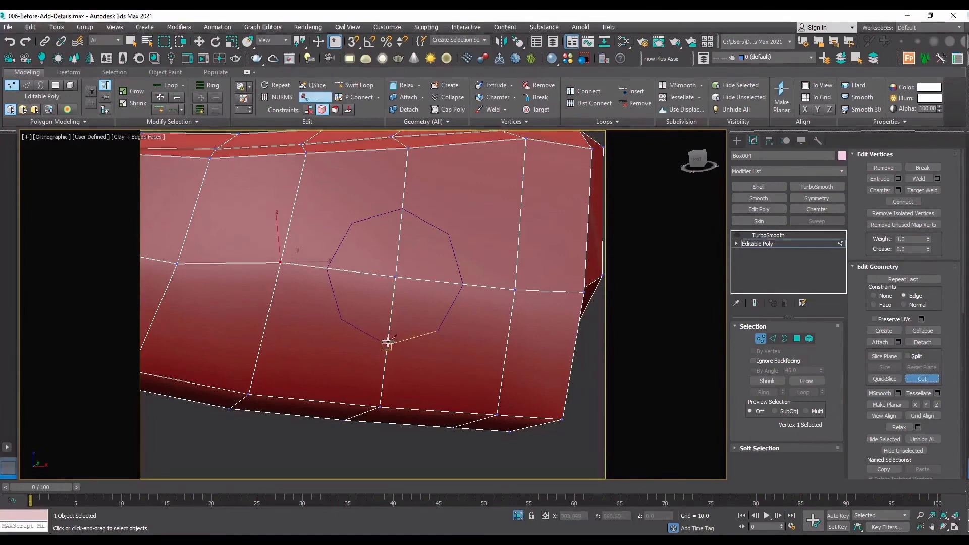
{"action": "left_click", "coordinate": [388, 344]}
{"action": "left_click", "coordinate": [438, 331]}
{"action": "left_click", "coordinate": [463, 284]}
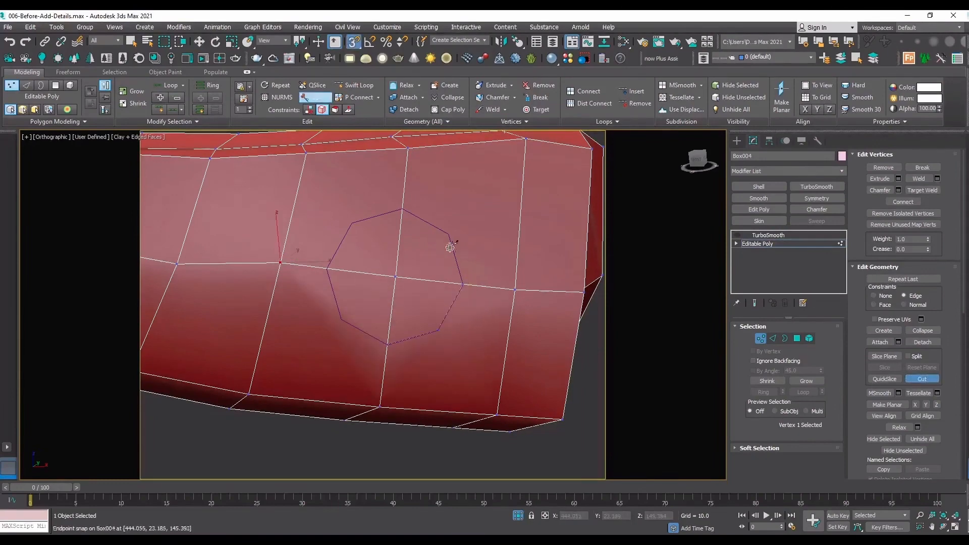
{"action": "left_click", "coordinate": [449, 234]}
{"action": "left_click", "coordinate": [402, 209]}
{"action": "left_click", "coordinate": [352, 223]}
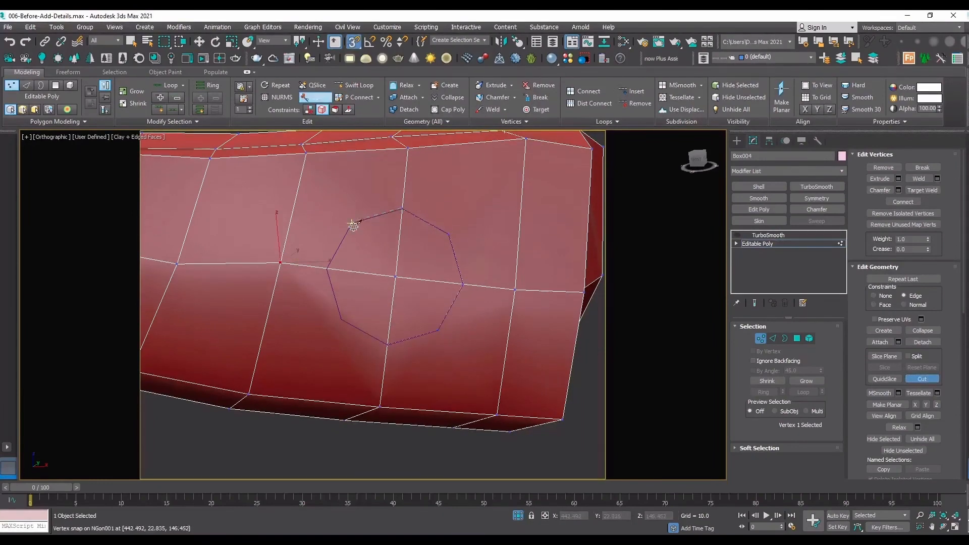
{"action": "left_click", "coordinate": [327, 268]}
{"action": "left_click", "coordinate": [342, 319]}
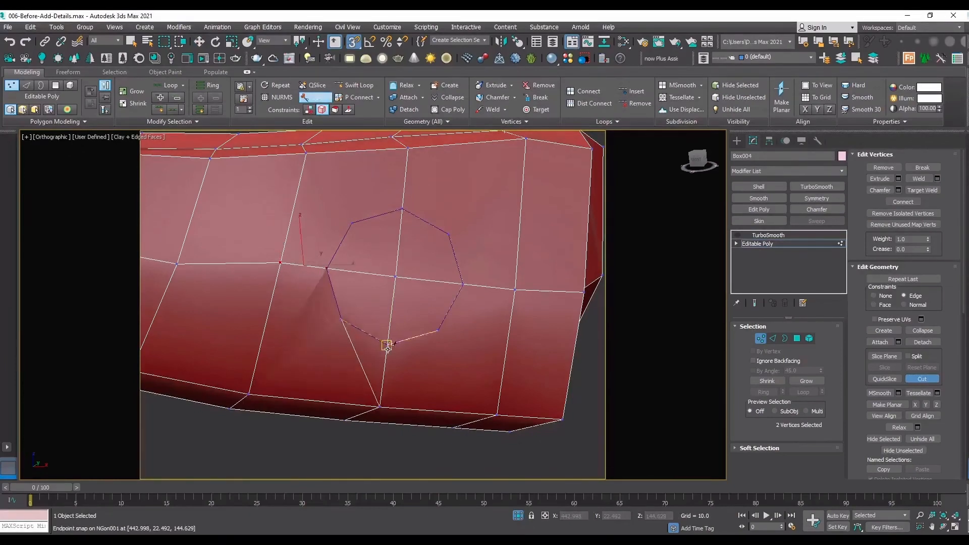
{"action": "left_click", "coordinate": [386, 346]}
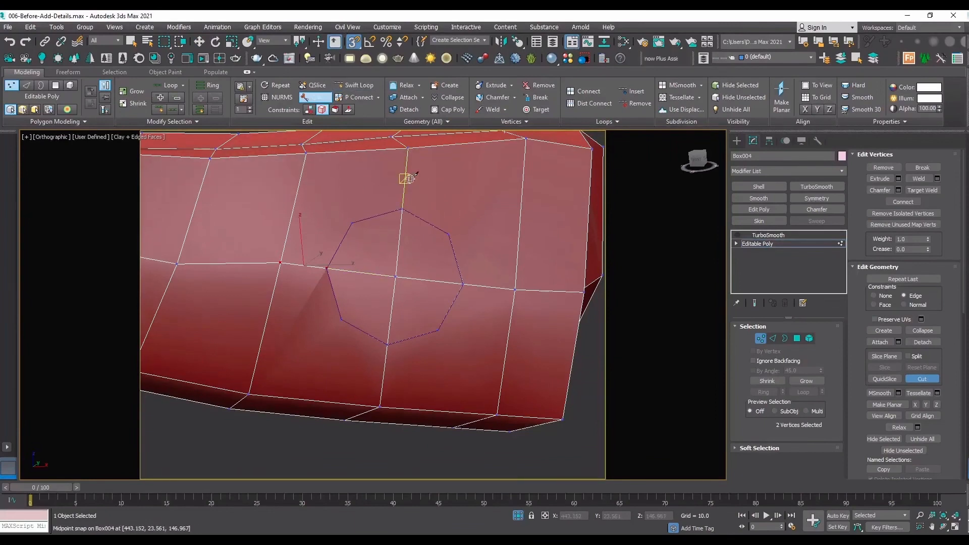
{"action": "key", "text": "ctrl+z"}
{"action": "key", "text": "ctrl+z"}
{"action": "key", "text": "ctrl+z"}
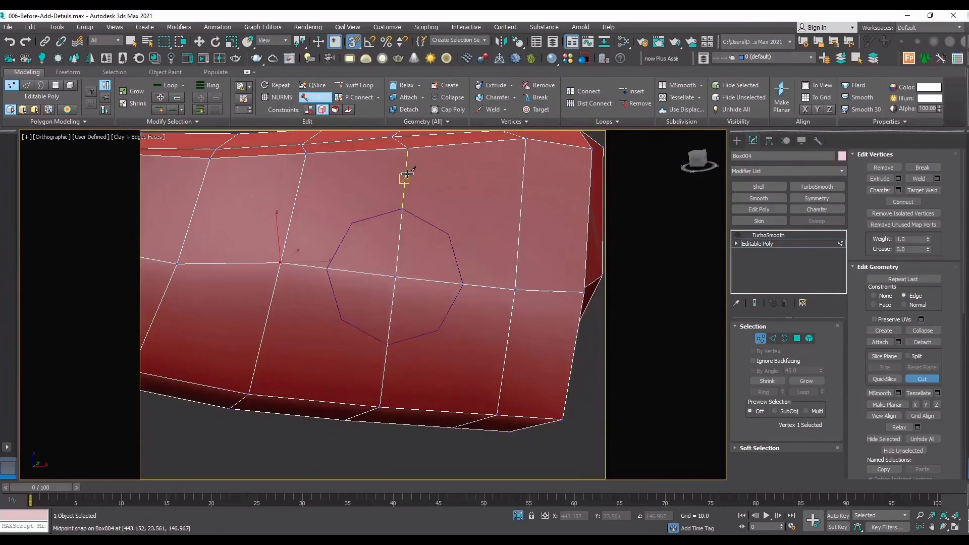
Add two Swift Loop edge loops across the handle, passing through the octagon's diagonal corners on each side of the centre edge.
{"action": "left_click", "coordinate": [360, 86]}
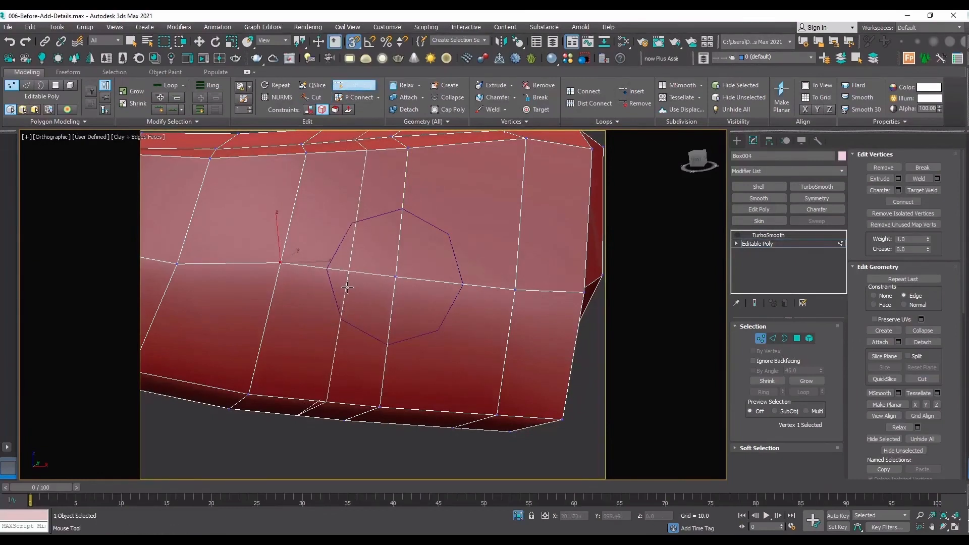
{"action": "left_click", "coordinate": [441, 313]}
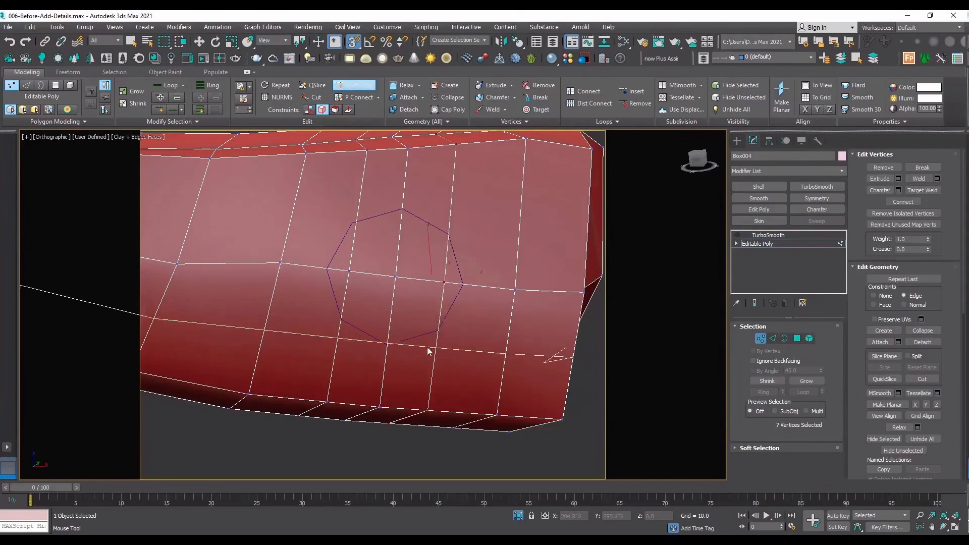
{"action": "key", "text": "w"}
Cut all eight sides of the octagon into the handle mesh with snapping on, following the guide's corners around to the start.
{"action": "left_click", "coordinate": [935, 379]}
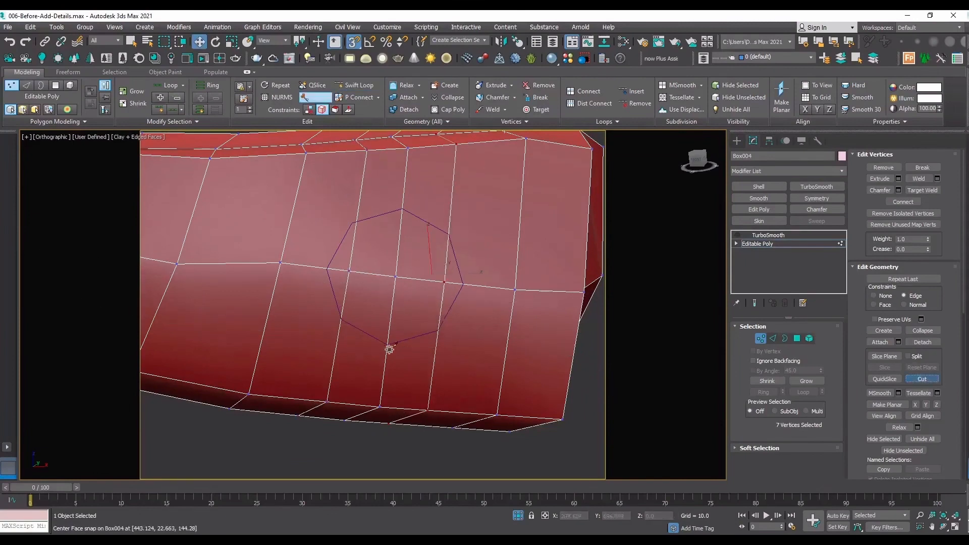
{"action": "key", "text": "s"}
{"action": "left_click", "coordinate": [388, 345]}
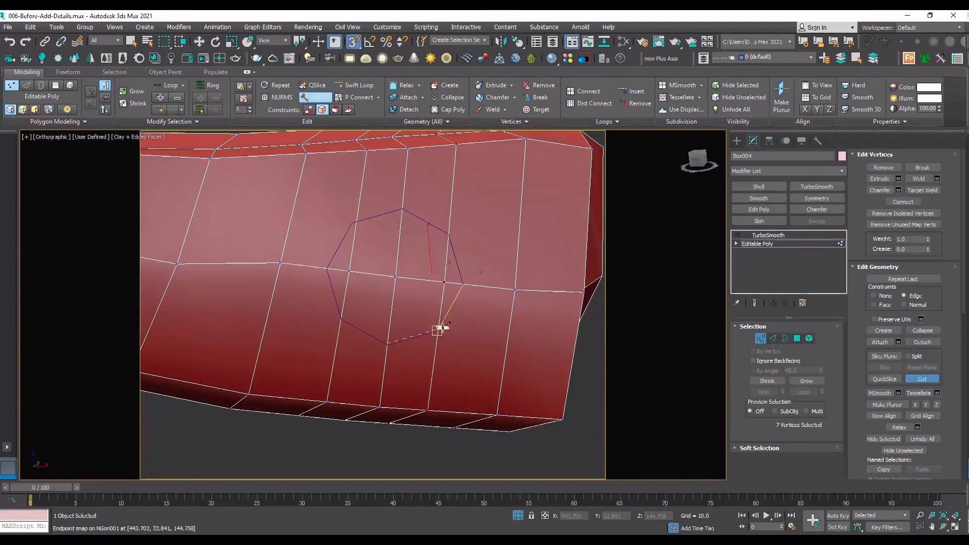
{"action": "left_click", "coordinate": [438, 331]}
{"action": "left_click", "coordinate": [463, 284]}
{"action": "left_click", "coordinate": [448, 234]}
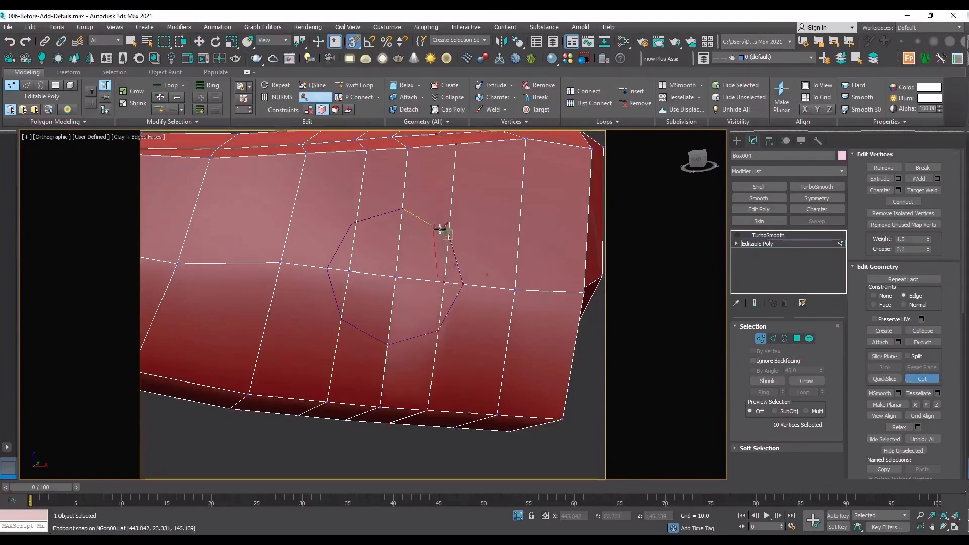
{"action": "left_click", "coordinate": [402, 209]}
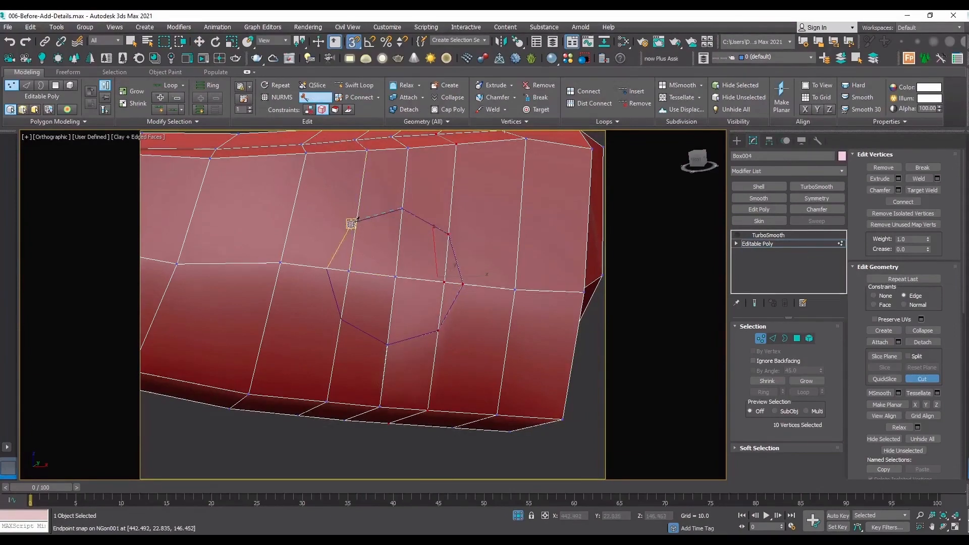
{"action": "left_click", "coordinate": [352, 222]}
{"action": "left_click", "coordinate": [327, 268]}
{"action": "left_click", "coordinate": [341, 320]}
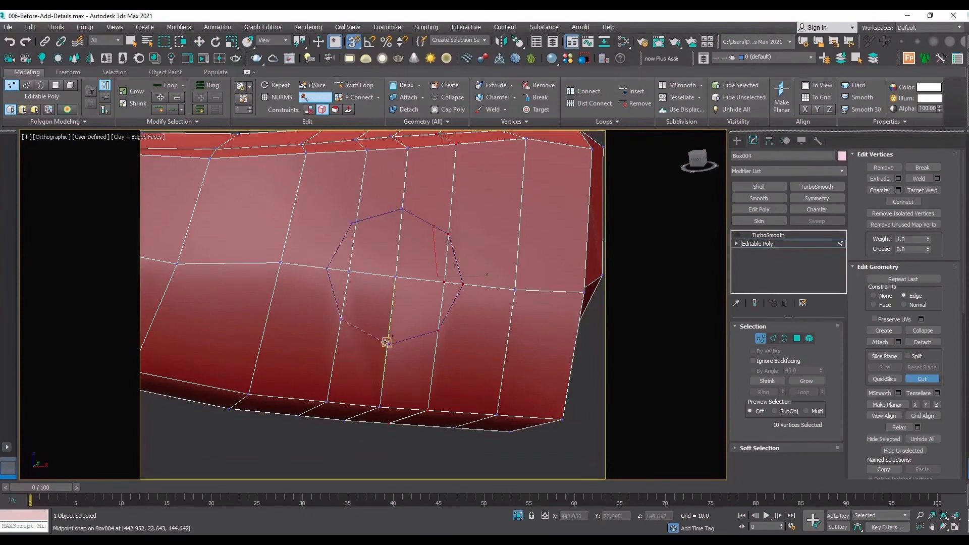
{"action": "left_click", "coordinate": [388, 345]}
{"action": "right_click", "coordinate": [388, 345]}
{"action": "key", "text": "w"}
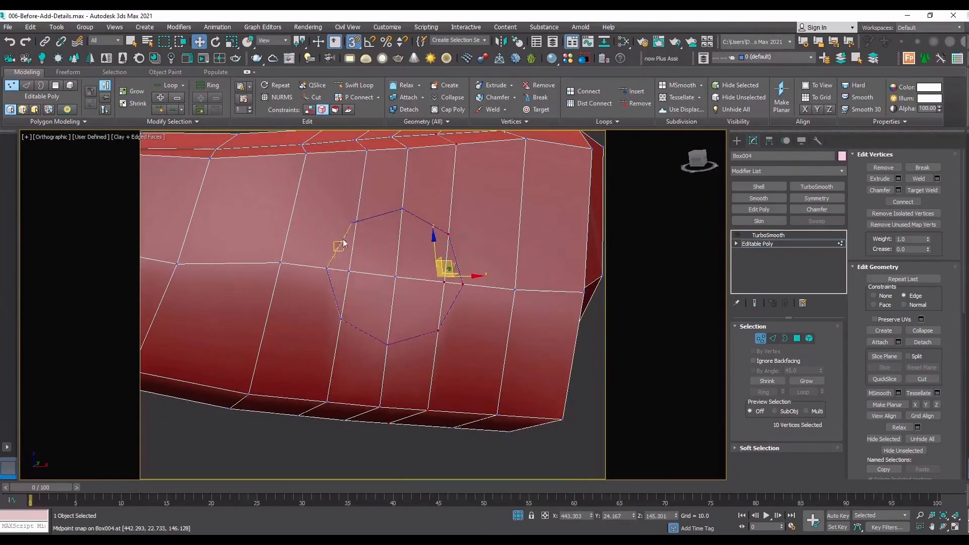
Target Weld the stray vertex beside the octagon's upper-left corner onto the corner vertex, and inspect the lower corners for duplicates.
{"action": "left_click", "coordinate": [923, 191]}
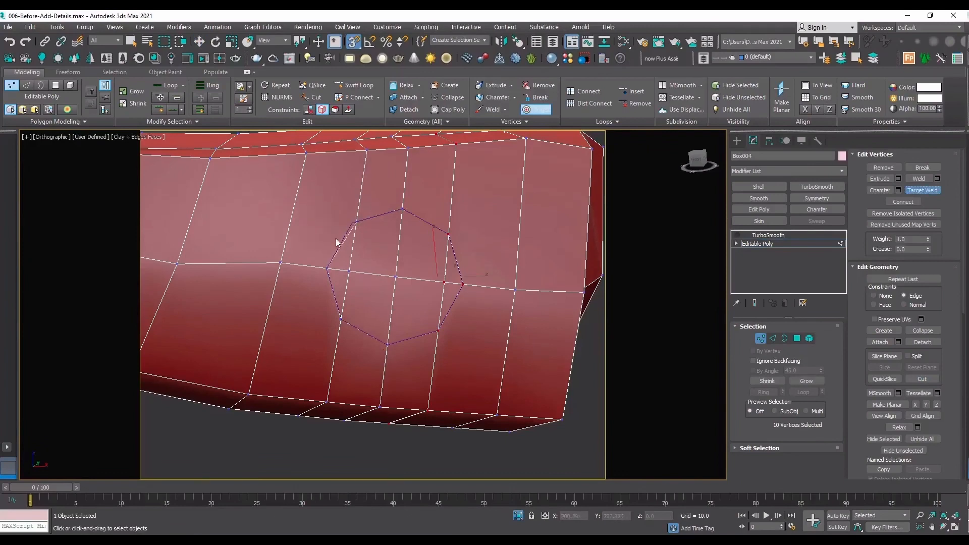
{"action": "scroll", "coordinate": [357, 222], "scroll_direction": "up", "scroll_amount": 5}
{"action": "left_click", "coordinate": [352, 226]}
{"action": "left_click", "coordinate": [338, 230]}
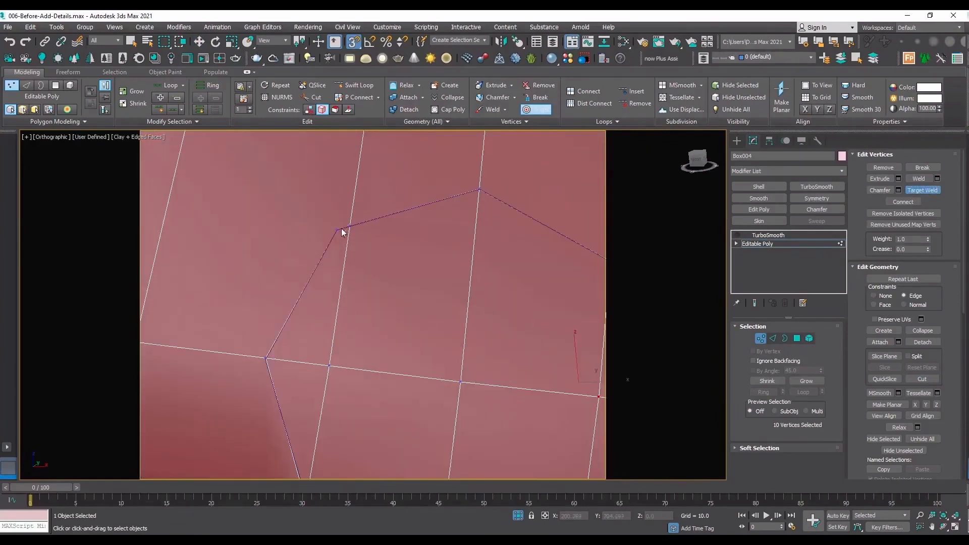
{"action": "scroll", "coordinate": [349, 232], "scroll_direction": "down", "scroll_amount": 4}
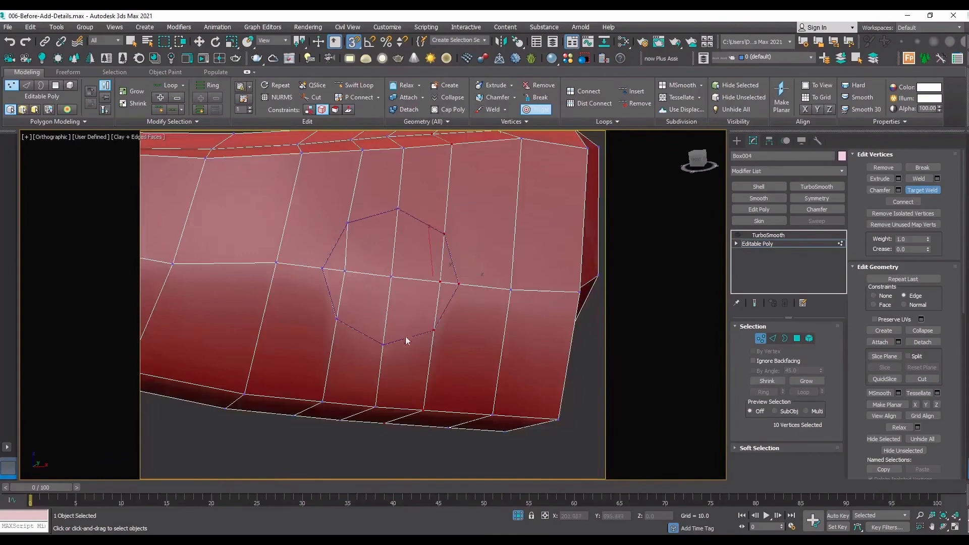
{"action": "scroll", "coordinate": [337, 319], "scroll_direction": "up", "scroll_amount": 8}
{"action": "scroll", "coordinate": [218, 293], "scroll_direction": "down", "scroll_amount": 8}
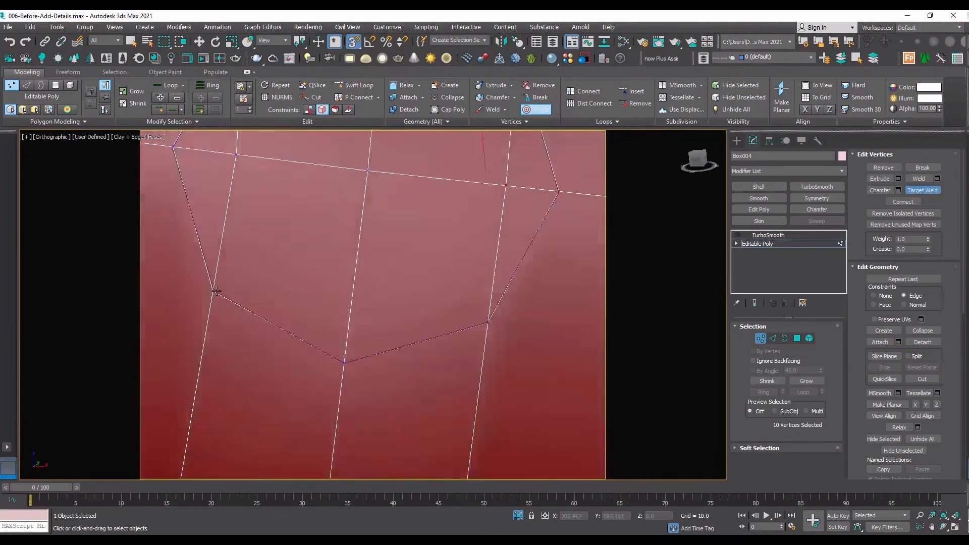
Leave vertex editing on the handle and delete the NGon guide spline.
{"action": "left_click", "coordinate": [769, 246]}
{"action": "left_click", "coordinate": [330, 229]}
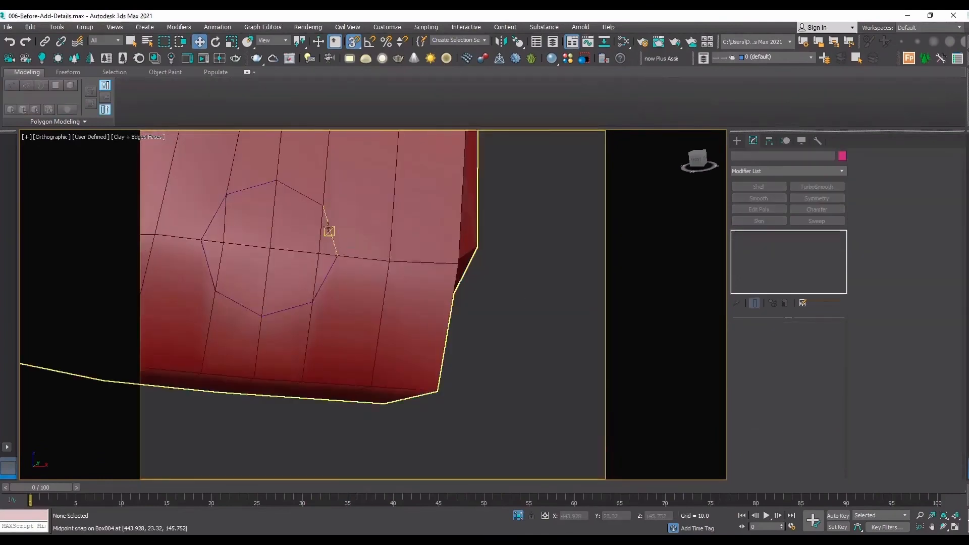
{"action": "key", "text": "w"}
{"action": "key", "text": "Delete"}
Slide the octagon's right inner vertex towards its centre and the left inner vertex towards the outer corner along the lengthwise edge.
{"action": "scroll", "coordinate": [301, 273], "scroll_direction": "up", "scroll_amount": 2}
{"action": "middle_click_drag", "start_coordinate": [301, 273], "coordinate": [501, 355]}
{"action": "middle_click_drag", "start_coordinate": [495, 274], "coordinate": [382, 244]}
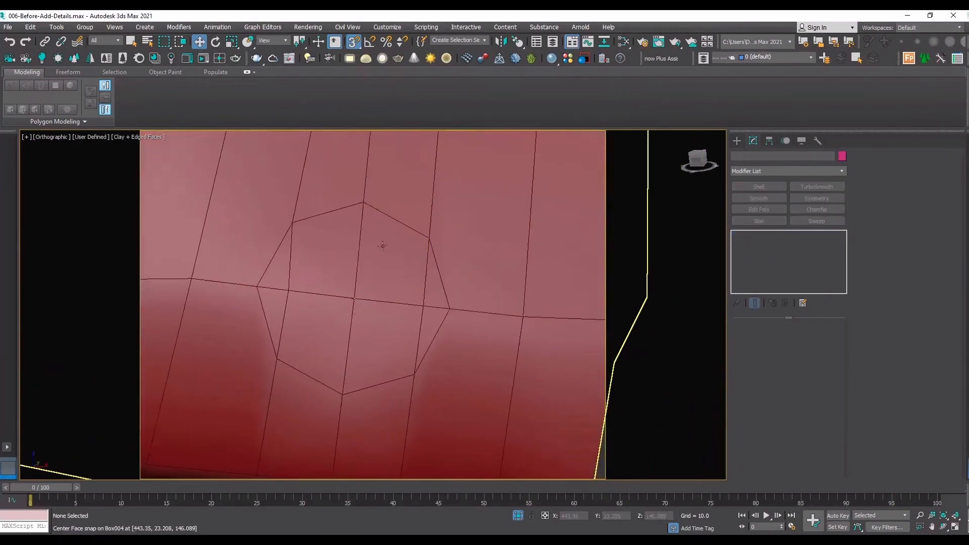
{"action": "left_click", "coordinate": [379, 244]}
{"action": "left_click", "coordinate": [762, 243]}
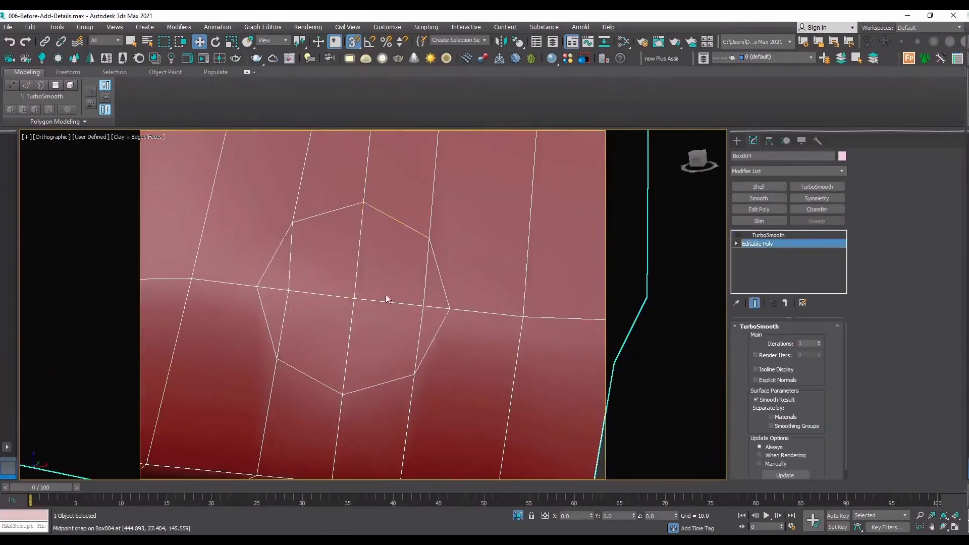
{"action": "key", "text": "1"}
{"action": "left_click", "coordinate": [423, 306]}
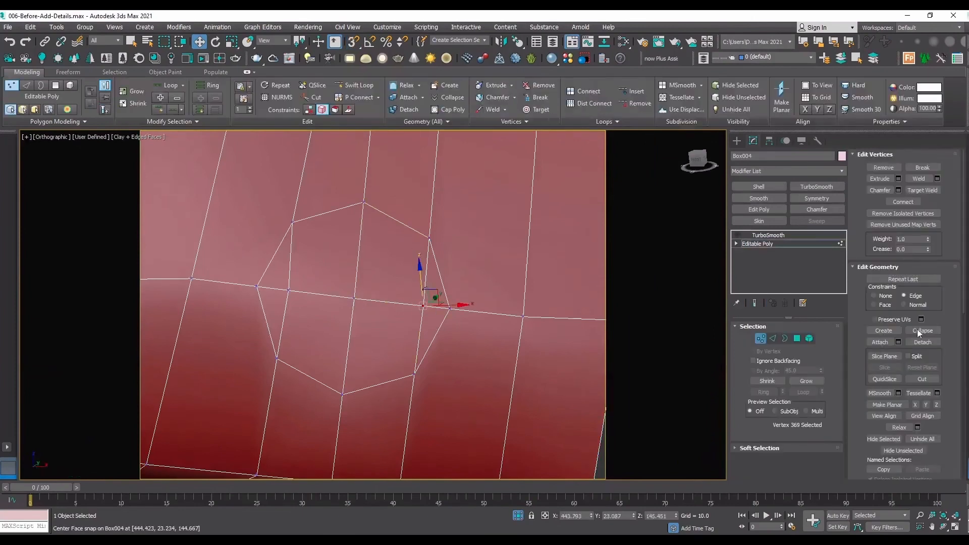
{"action": "left_click_drag", "start_coordinate": [452, 305], "coordinate": [426, 306]}
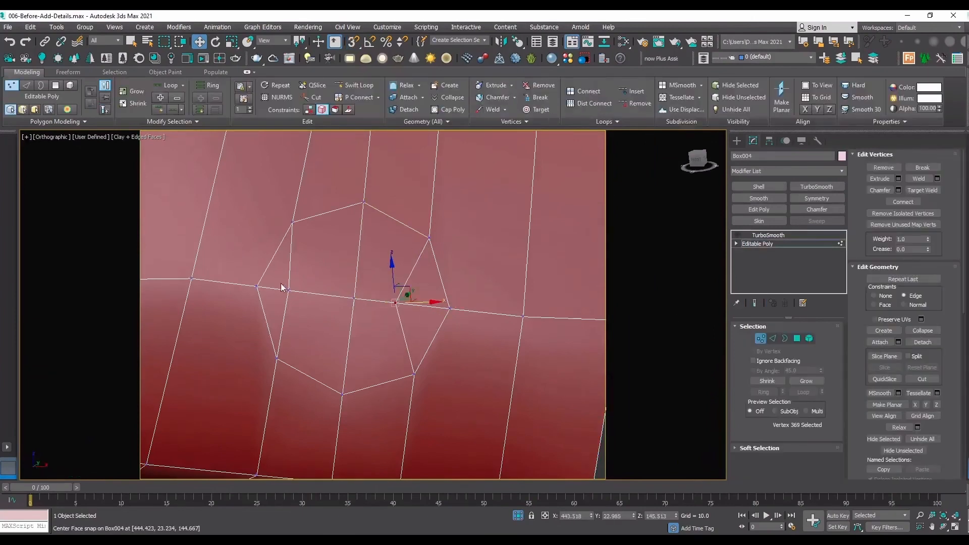
{"action": "mouse_move", "coordinate": [288, 290]}
{"action": "left_mouse_down"}
{"action": "mouse_move", "coordinate": [317, 294]}
{"action": "mouse_move", "coordinate": [303, 289]}
{"action": "left_mouse_up"}
{"action": "key", "text": "ctrl+z"}
Try an Inset of 0.104 on the four polygons in the octagon's left half, and cancel it.
{"action": "key", "text": "4"}
{"action": "left_click", "coordinate": [275, 265]}
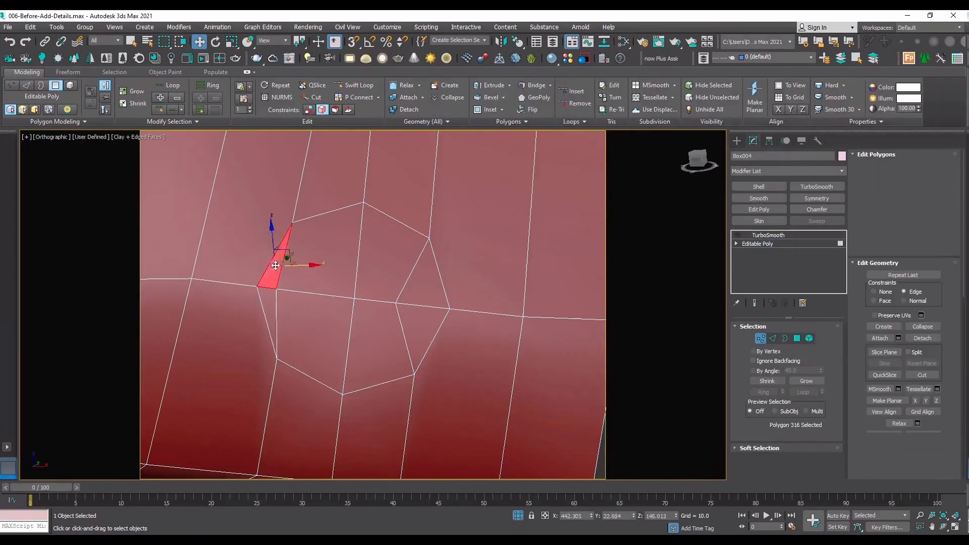
{"action": "left_click", "coordinate": [323, 252], "text": "ctrl"}
{"action": "left_click", "coordinate": [315, 343], "text": "ctrl"}
{"action": "left_click", "coordinate": [267, 323], "text": "ctrl"}
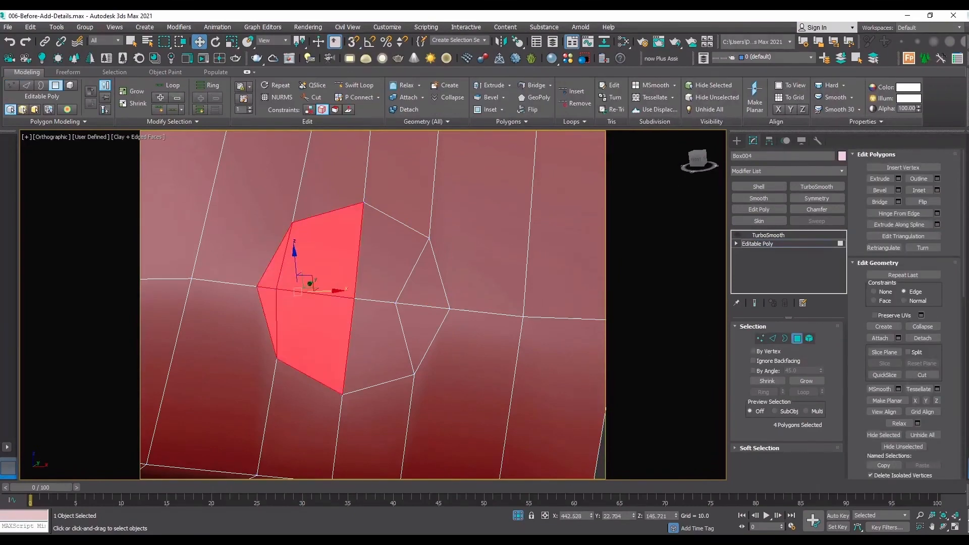
{"action": "left_click", "coordinate": [937, 190]}
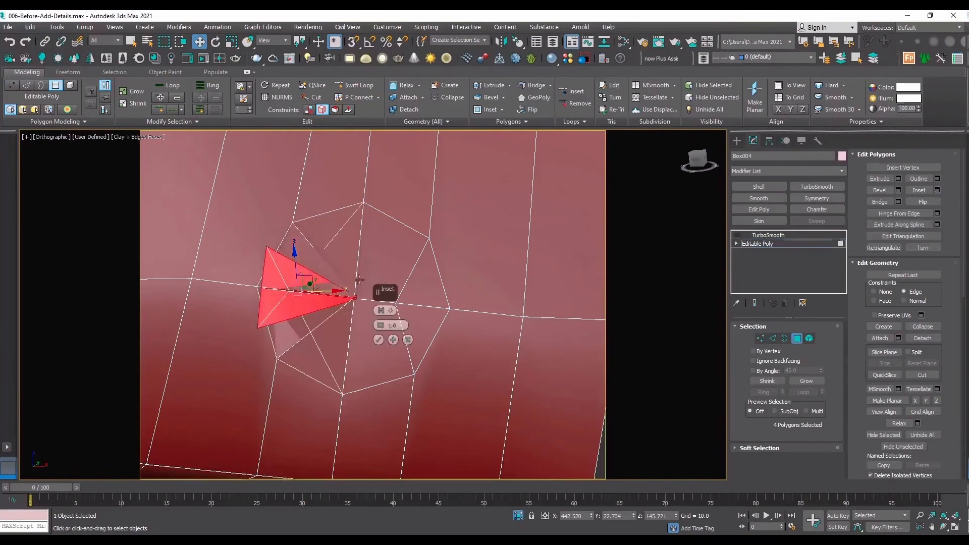
{"action": "left_click_drag", "start_coordinate": [380, 325], "coordinate": [382, 376]}
{"action": "left_click_drag", "start_coordinate": [381, 326], "coordinate": [380, 335]}
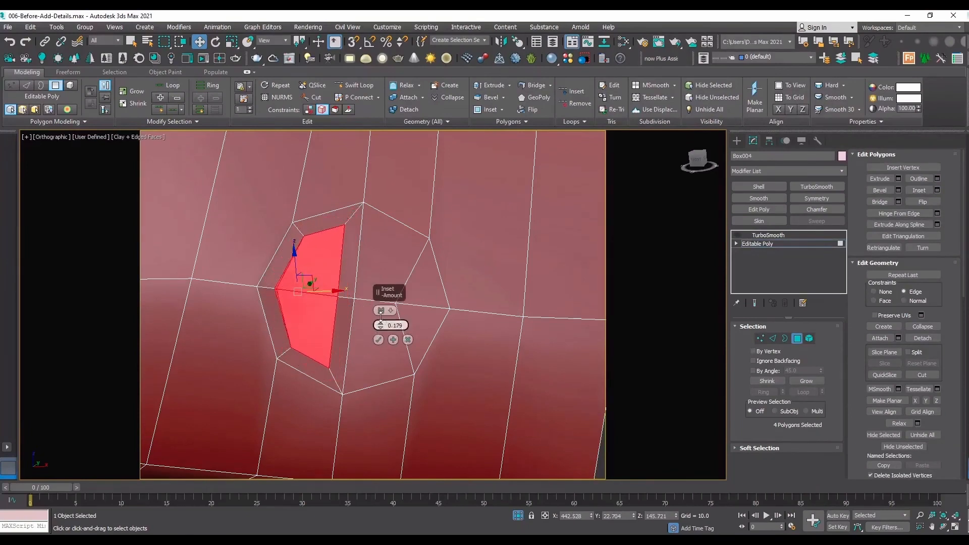
{"action": "left_click", "coordinate": [408, 339]}
Slide the octagon's left inner vertex along the lengthwise edge towards the octagon's centre.
{"action": "key", "text": "1"}
{"action": "left_click", "coordinate": [277, 289]}
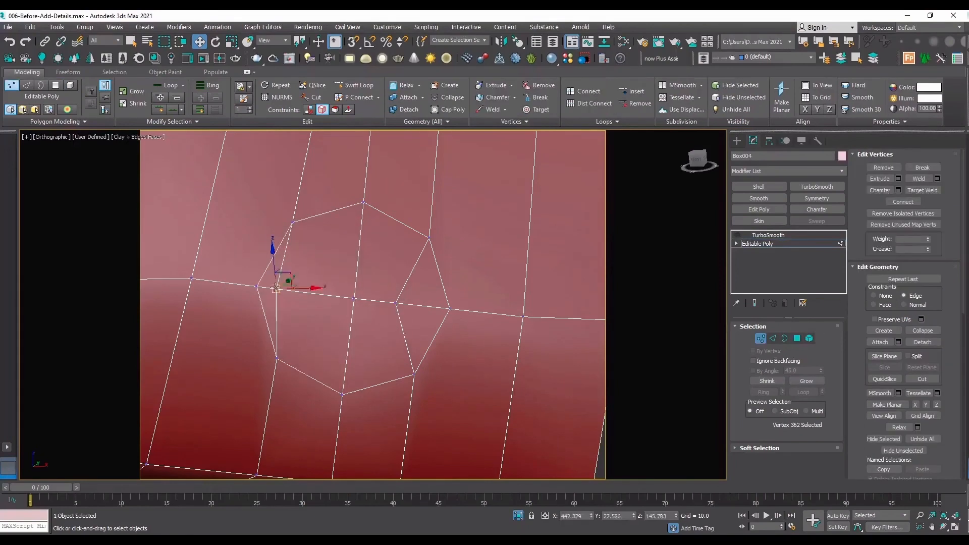
{"action": "left_click_drag", "start_coordinate": [328, 291], "coordinate": [351, 299]}
Select all eight polygons of the octagon, and try an Inset of 0.104 on them, cancelling it.
{"action": "key", "text": "4"}
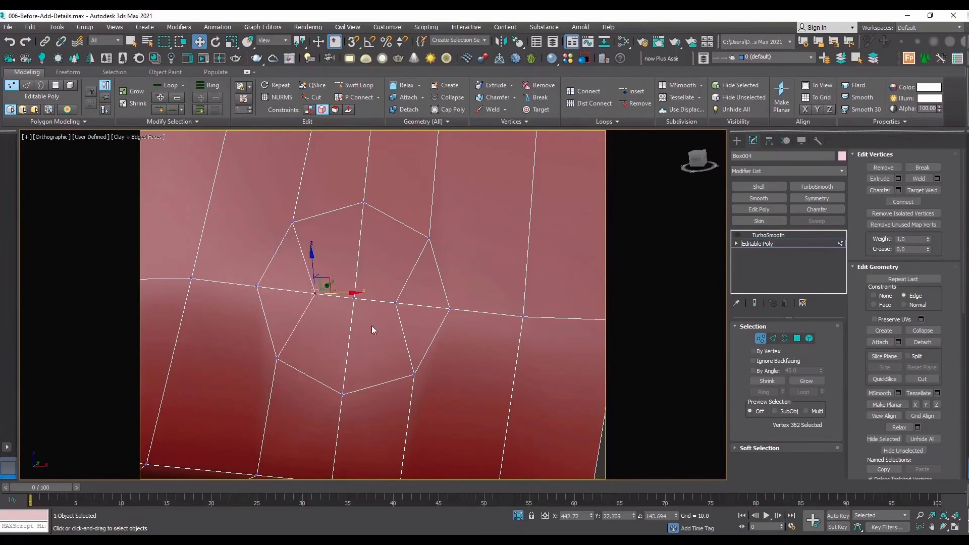
{"action": "left_click", "coordinate": [381, 325], "text": "ctrl"}
{"action": "left_click", "coordinate": [398, 272], "text": "ctrl"}
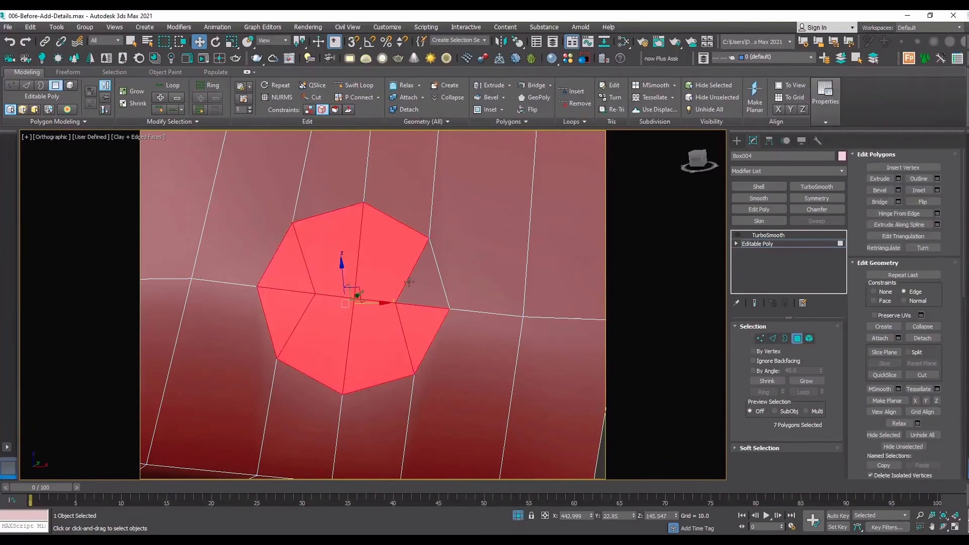
{"action": "left_click", "coordinate": [422, 282], "text": "ctrl"}
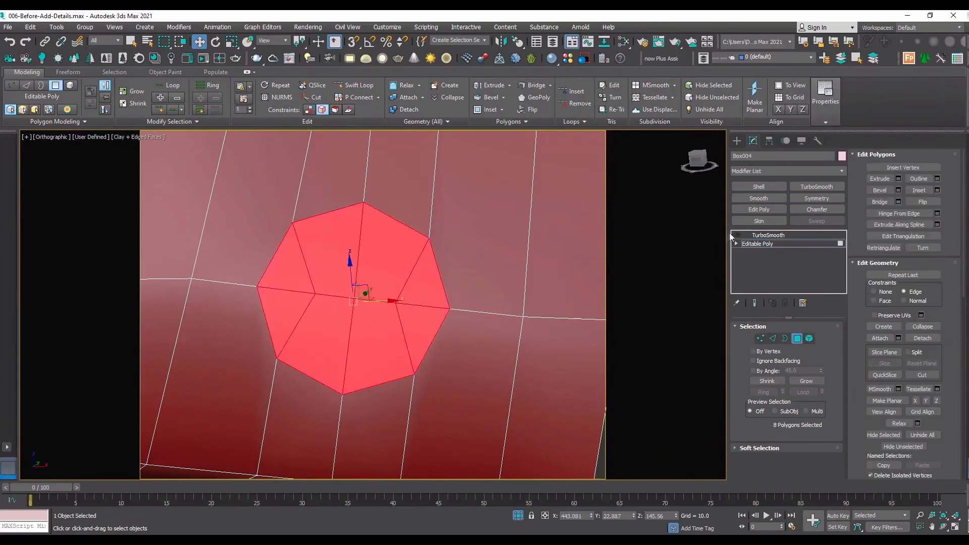
{"action": "left_click", "coordinate": [937, 191]}
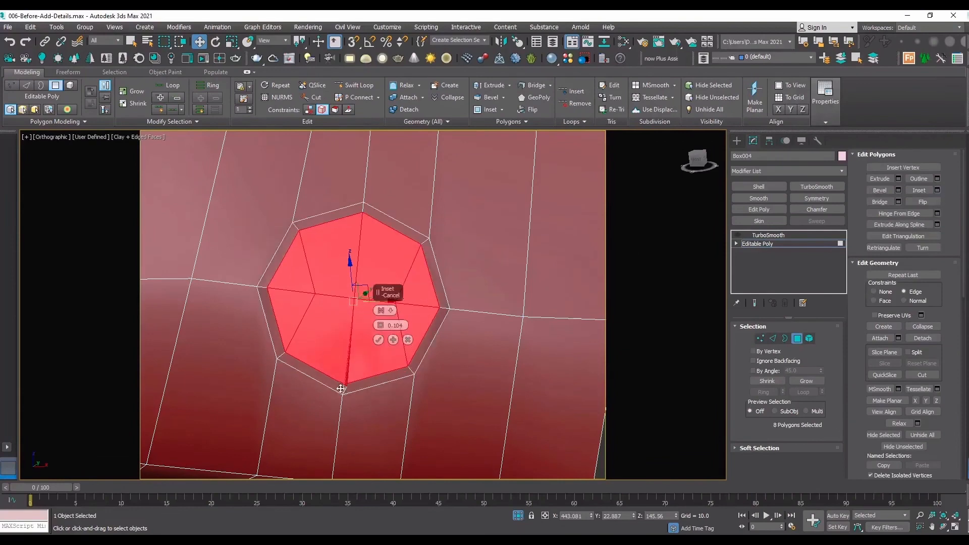
{"action": "left_click", "coordinate": [410, 340]}
Weld the two overlapping vertices at the octagon's lowest corner.
{"action": "key", "text": "1"}
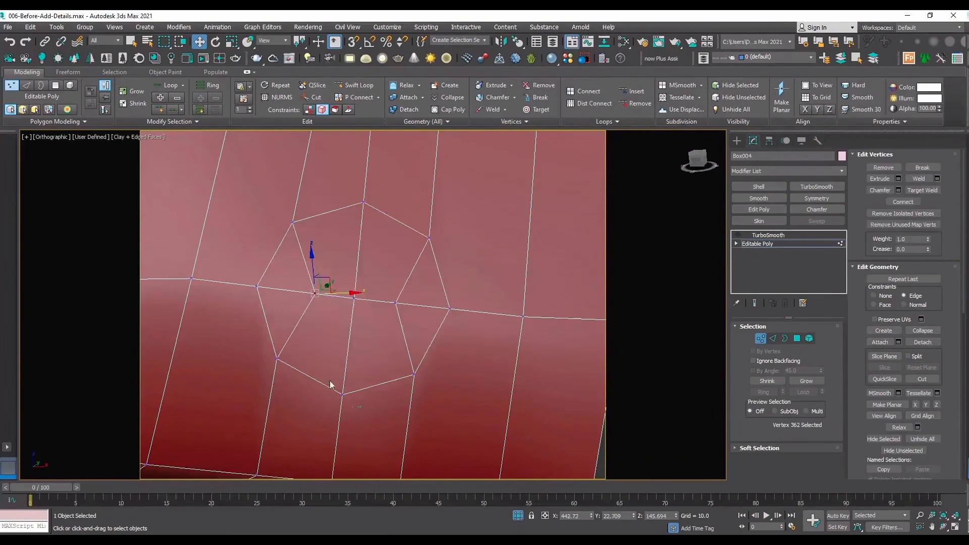
{"action": "left_click_drag", "start_coordinate": [331, 385], "coordinate": [352, 403]}
{"action": "scroll", "coordinate": [334, 399], "scroll_direction": "up", "scroll_amount": 2}
{"action": "scroll", "coordinate": [354, 396], "scroll_direction": "up", "scroll_amount": 3}
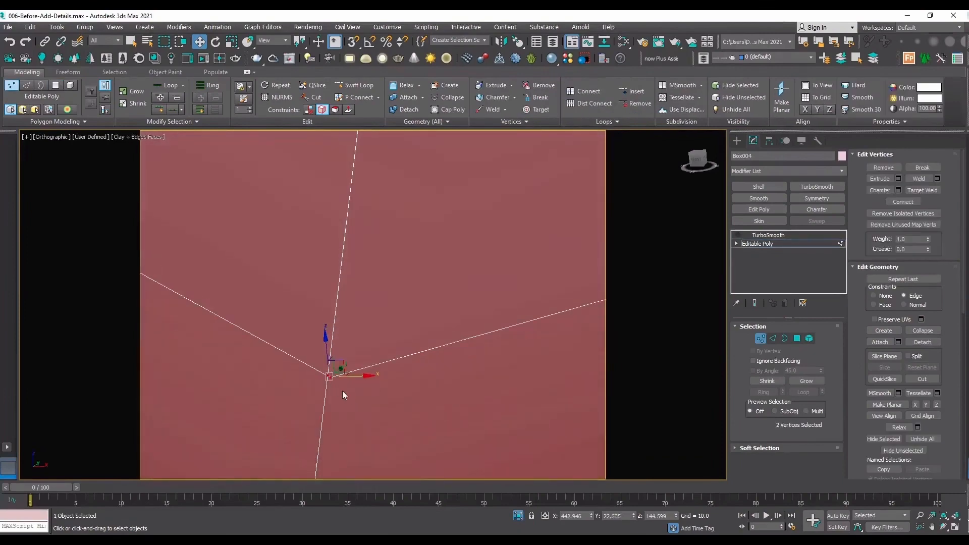
{"action": "left_click", "coordinate": [918, 180]}
{"action": "scroll", "coordinate": [383, 368], "scroll_direction": "down", "scroll_amount": 5}
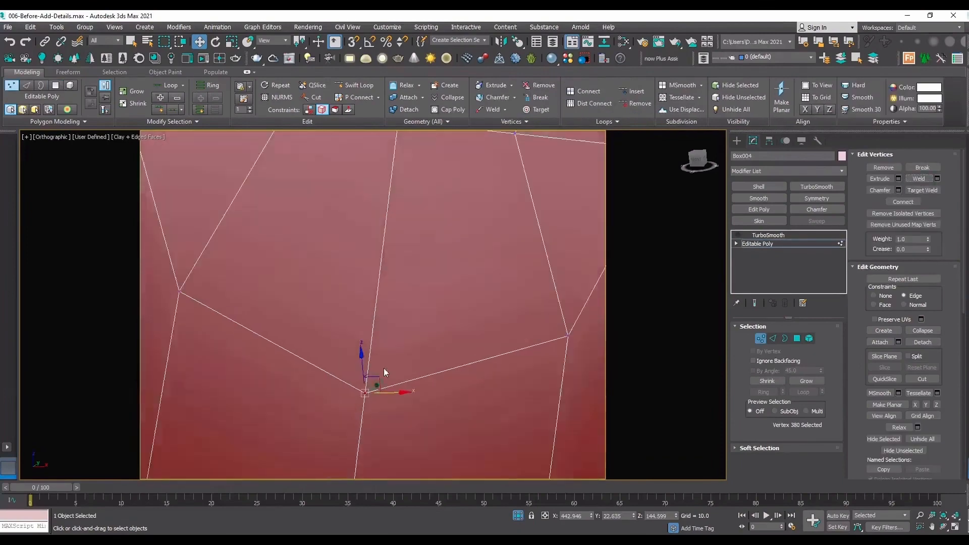
{"action": "scroll", "coordinate": [398, 329], "scroll_direction": "up", "scroll_amount": 4}
Inset the octagon's eight polygons as a group by about 0.126.
{"action": "key", "text": "4"}
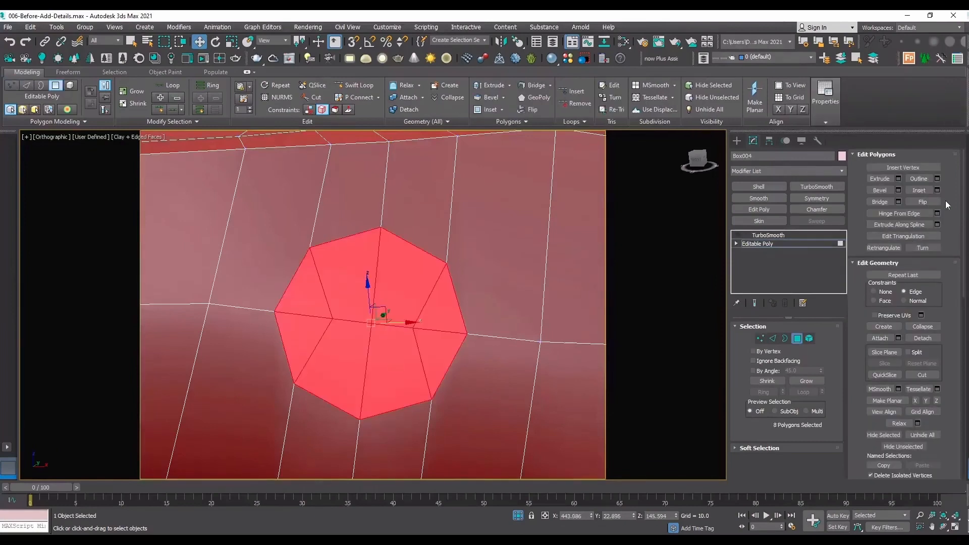
{"action": "left_click", "coordinate": [936, 191]}
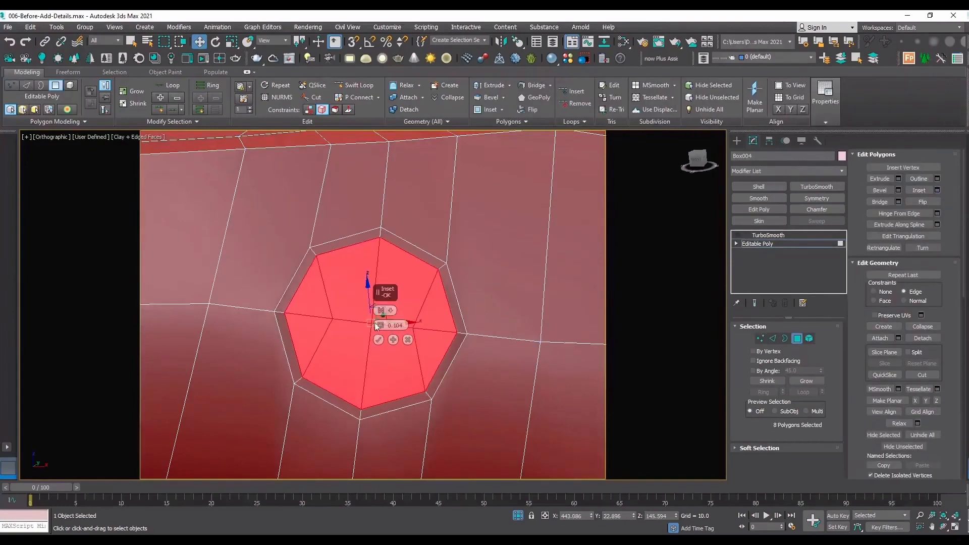
{"action": "left_click_drag", "start_coordinate": [382, 325], "coordinate": [379, 321]}
{"action": "left_click", "coordinate": [378, 339]}
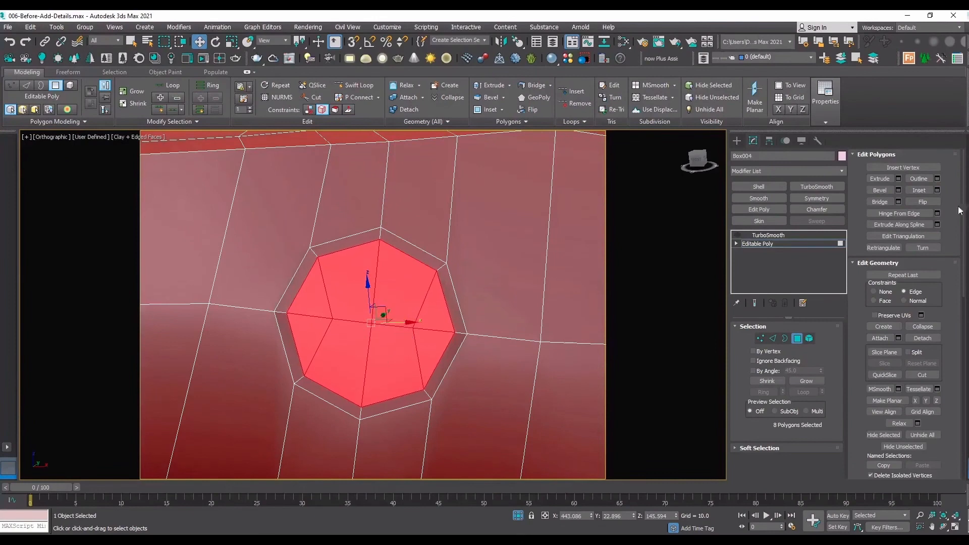
{"action": "left_click", "coordinate": [899, 179]}
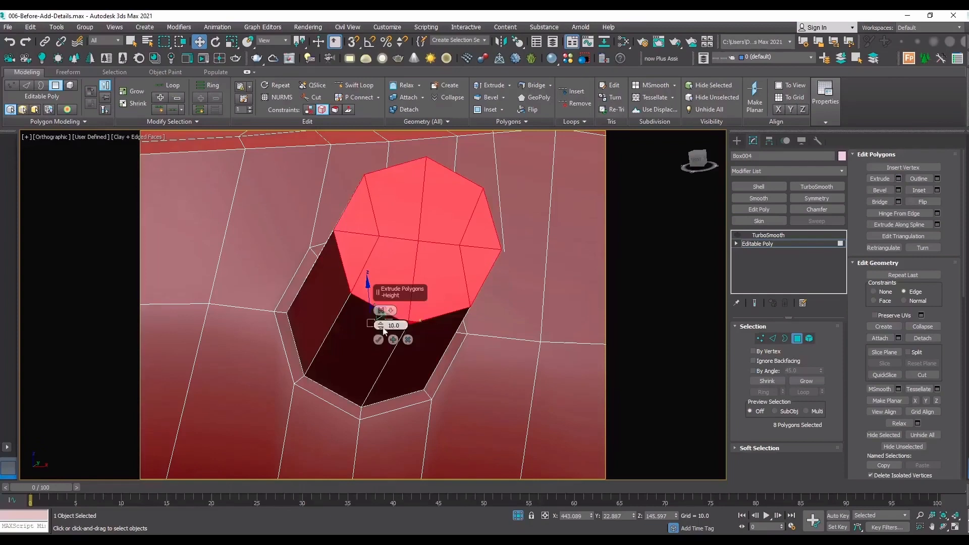
{"action": "left_click_drag", "start_coordinate": [373, 383], "coordinate": [182, 457]}
{"action": "left_click", "coordinate": [408, 341]}
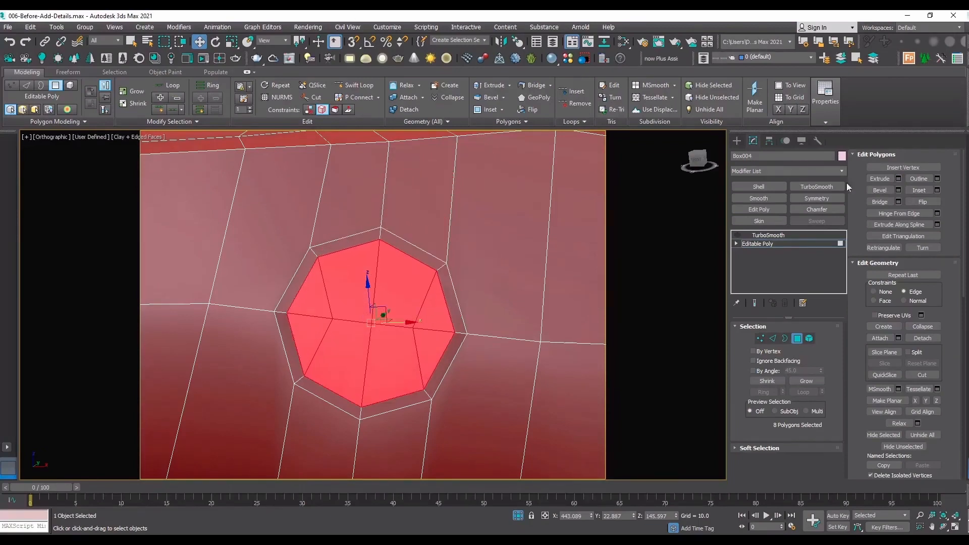
Bevel the octagon's polygons inward as a group with a height of -0.426 and an outline of -0.169.
{"action": "left_click", "coordinate": [898, 190]}
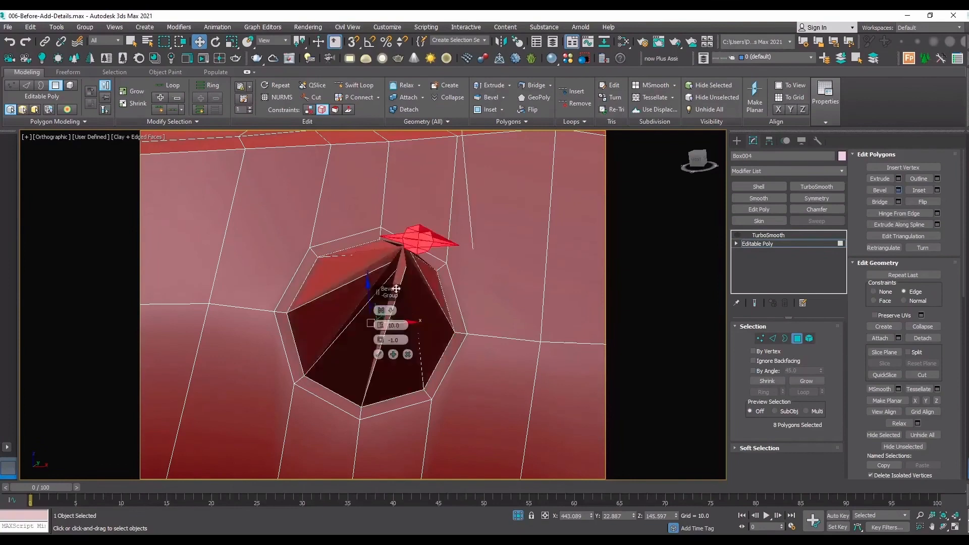
{"action": "left_click_drag", "start_coordinate": [382, 326], "coordinate": [222, 237]}
{"action": "left_click_drag", "start_coordinate": [381, 339], "coordinate": [380, 333]}
{"action": "middle_click_drag", "start_coordinate": [381, 325], "coordinate": [380, 327], "text": "alt"}
{"action": "left_click_drag", "start_coordinate": [381, 326], "coordinate": [385, 310]}
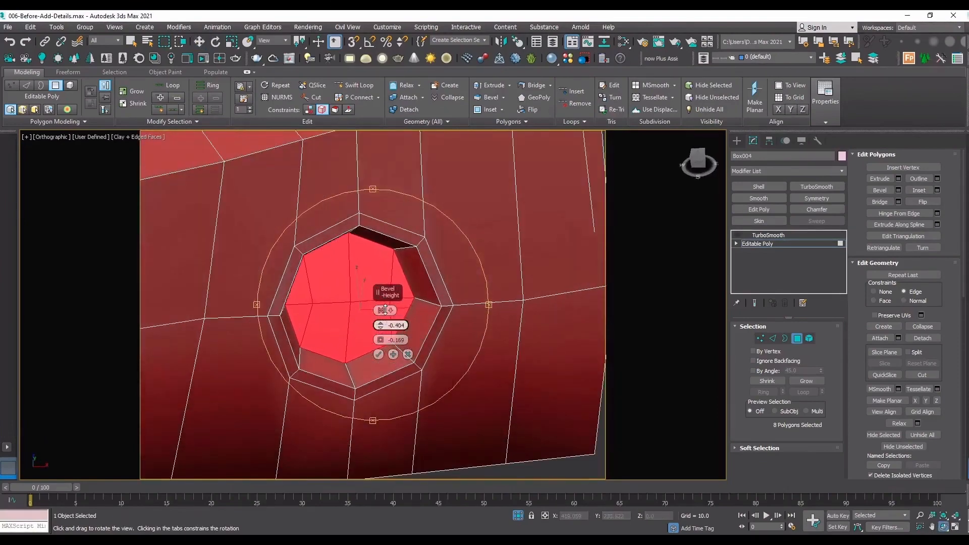
{"action": "left_click", "coordinate": [379, 355]}
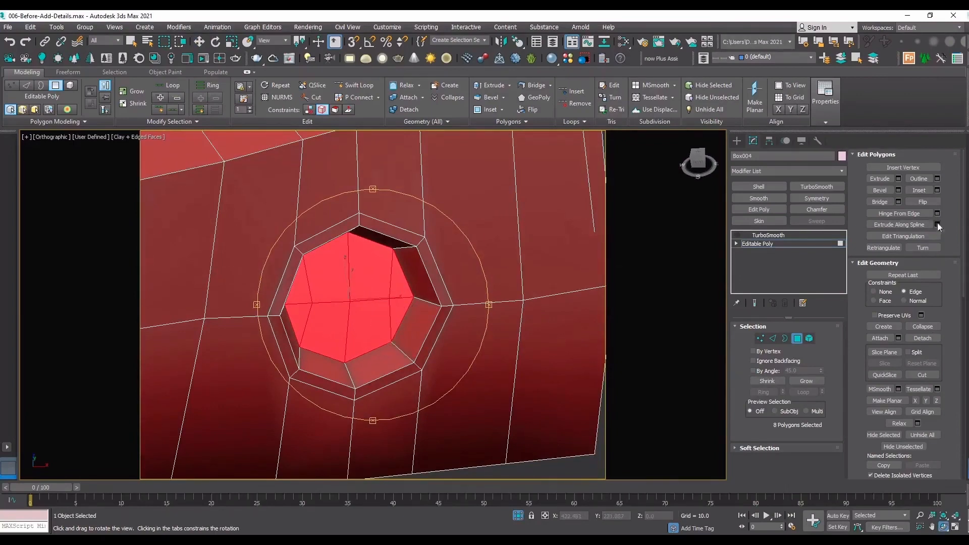
Inset the recess floor by 0.056, and add a second narrow inset inside it.
{"action": "left_click", "coordinate": [937, 189]}
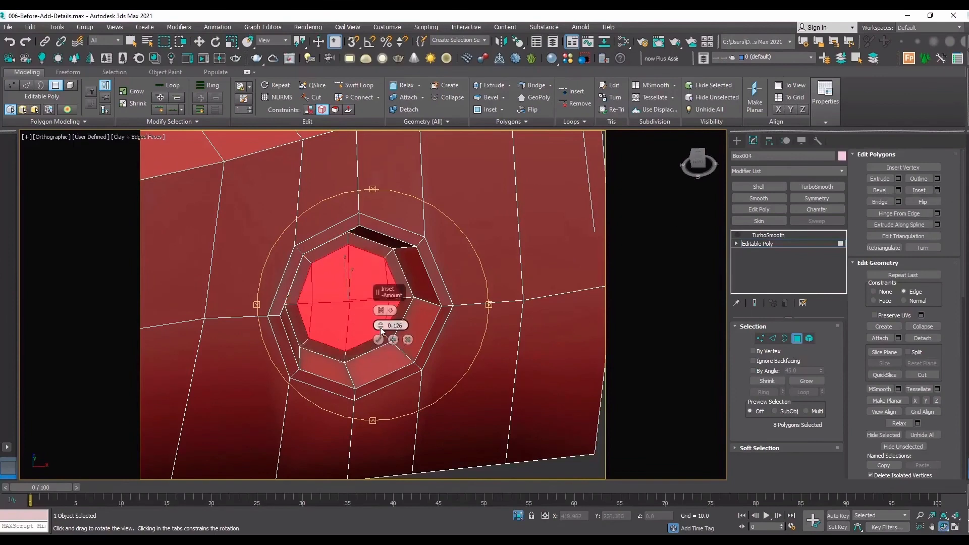
{"action": "left_click_drag", "start_coordinate": [381, 329], "coordinate": [383, 339]}
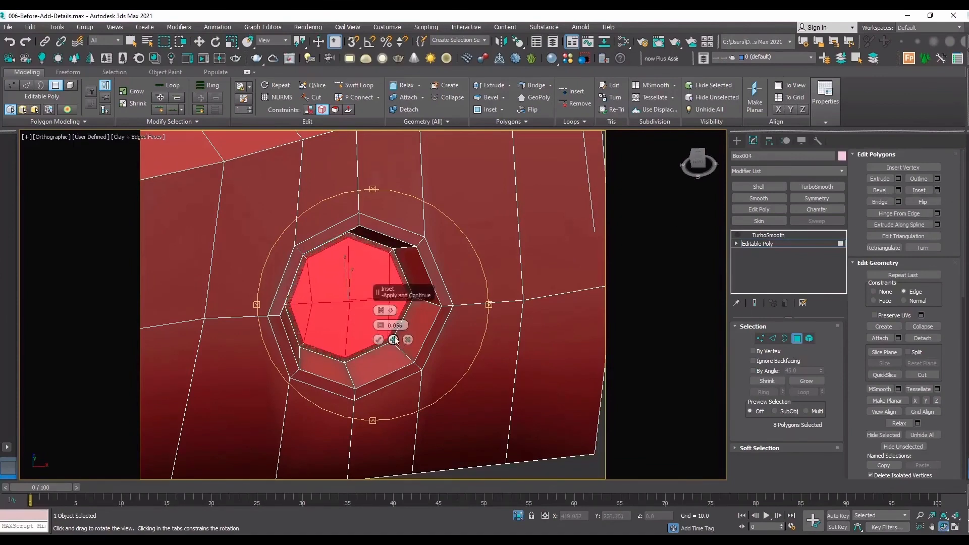
{"action": "left_click", "coordinate": [394, 340]}
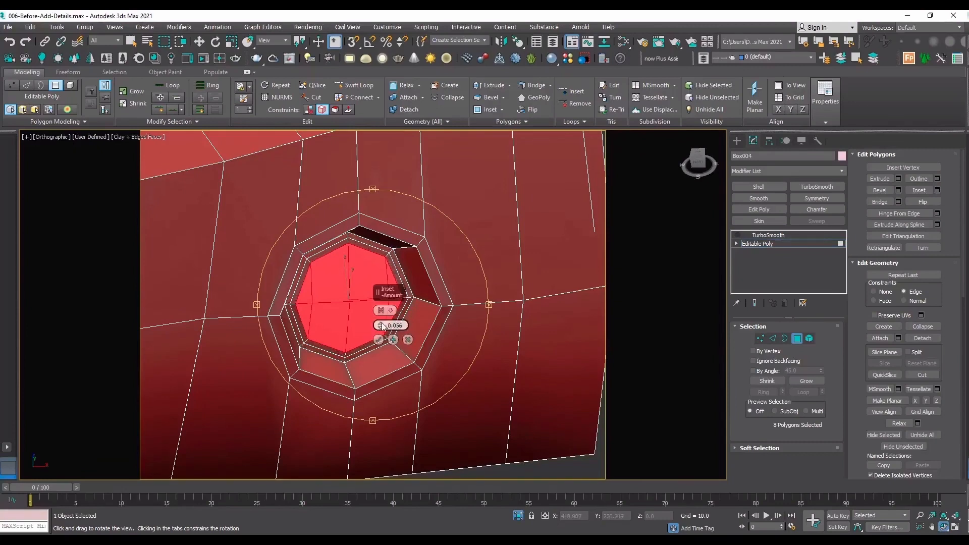
{"action": "left_click_drag", "start_coordinate": [382, 322], "coordinate": [383, 322]}
{"action": "left_click", "coordinate": [378, 339]}
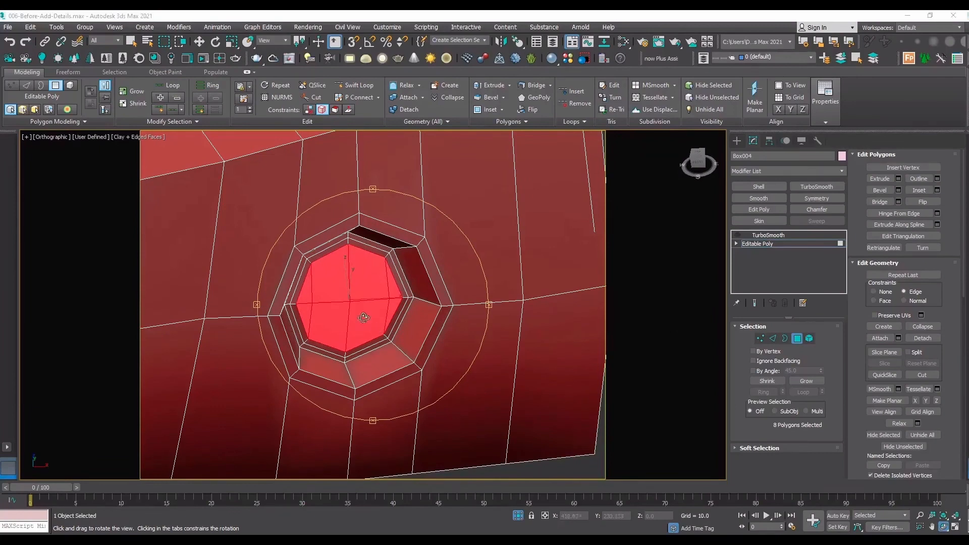
Set the move reference coordinate system to Local and the edit constraint to None, undoing a trial move of the recess floor.
{"action": "key", "text": "w"}
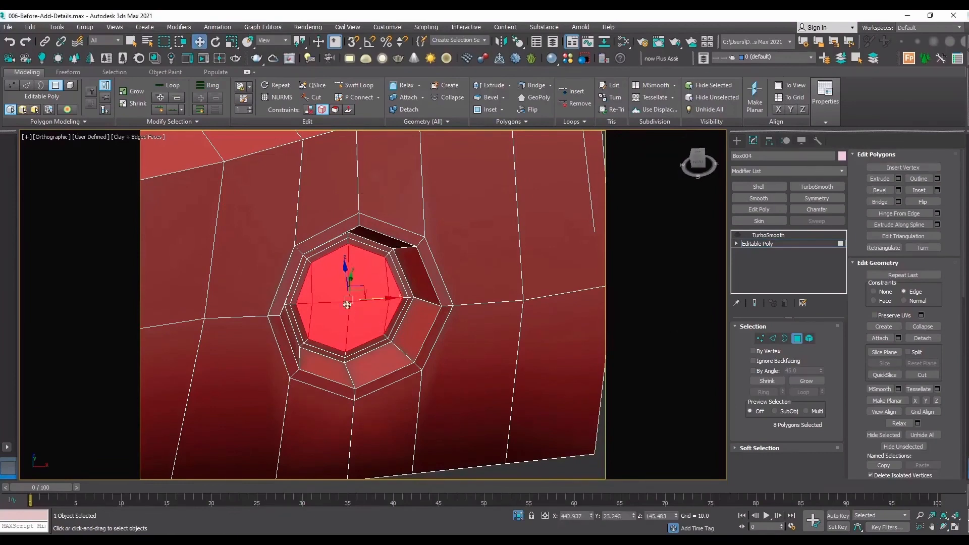
{"action": "left_click", "coordinate": [284, 40]}
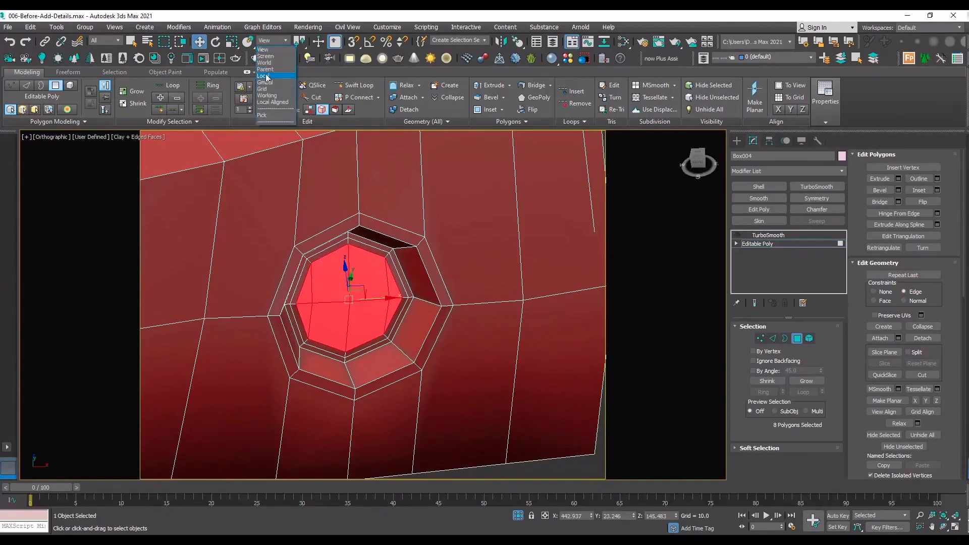
{"action": "left_click", "coordinate": [270, 83]}
{"action": "left_click_drag", "start_coordinate": [360, 309], "coordinate": [368, 315]}
{"action": "key", "text": "ctrl+z"}
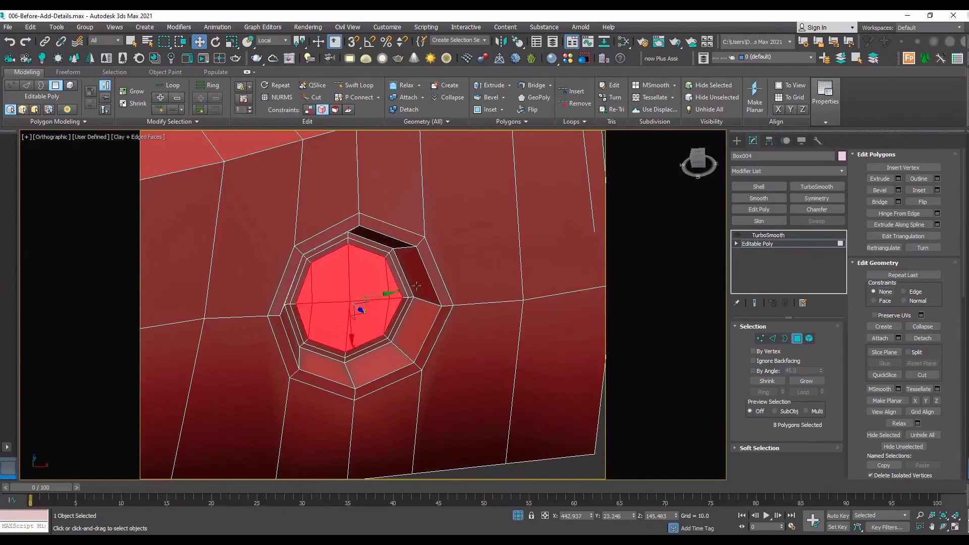
Try pulling the recess floor outward and tilting it by rotation, and undo both changes.
{"action": "left_click_drag", "start_coordinate": [372, 322], "coordinate": [419, 340]}
{"action": "key", "text": "e"}
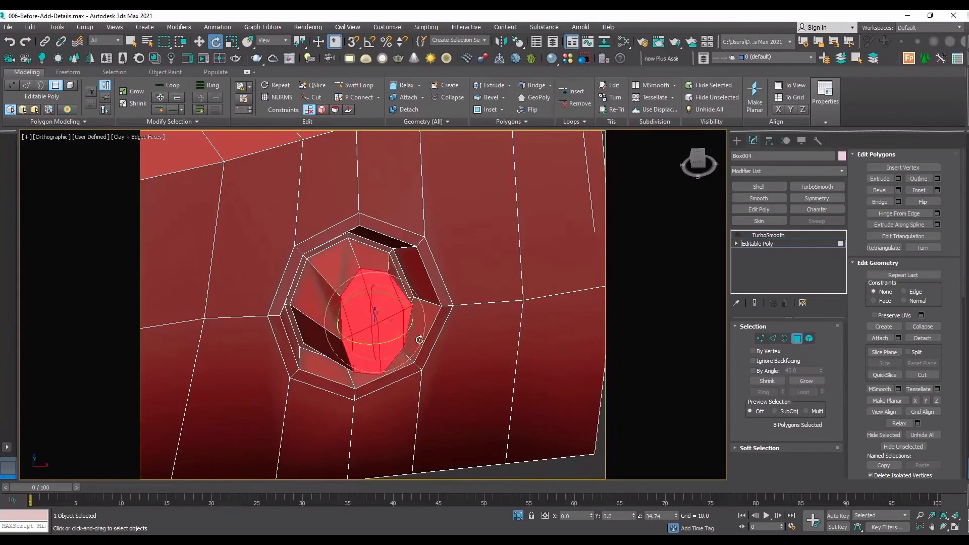
{"action": "left_click_drag", "start_coordinate": [390, 298], "coordinate": [404, 306]}
{"action": "key", "text": "ctrl+z"}
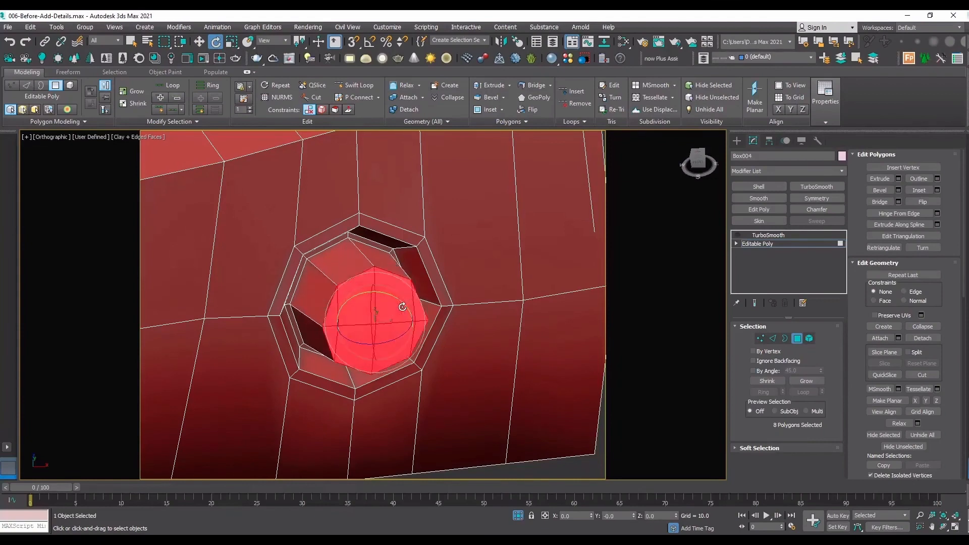
Extrude the recess floor's eight polygons outward by 0.211.
{"action": "left_click", "coordinate": [899, 179]}
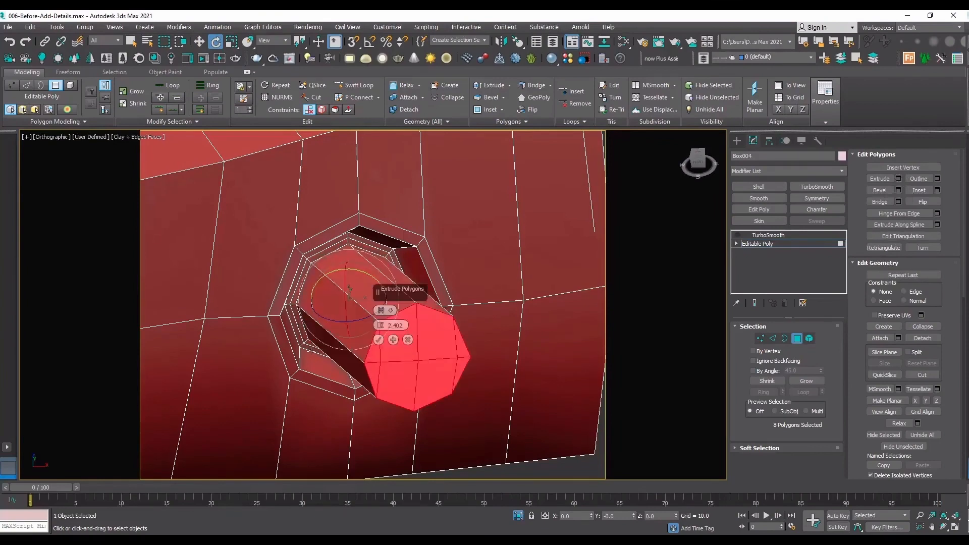
{"action": "left_click_drag", "start_coordinate": [380, 350], "coordinate": [370, 528]}
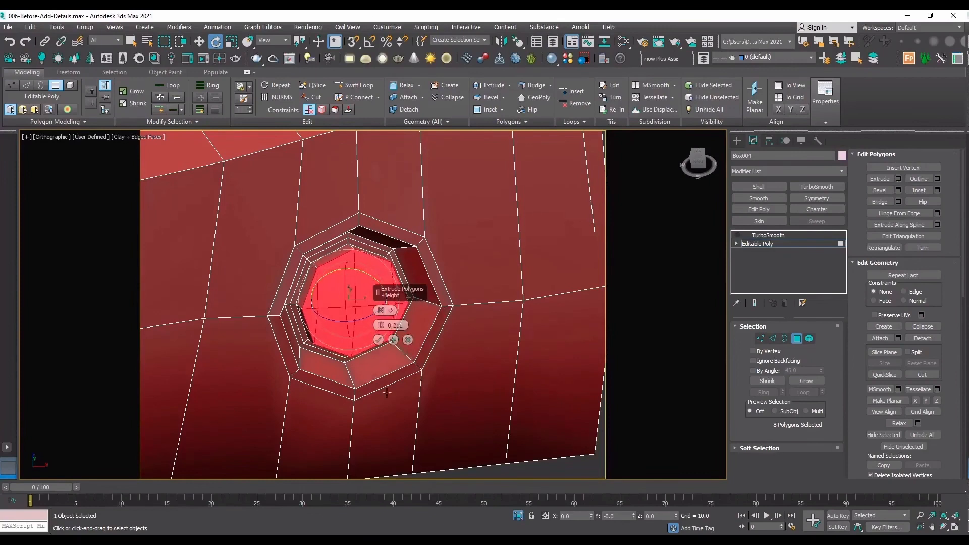
{"action": "left_click", "coordinate": [380, 341]}
Try moving the extruded end face outward, revert the move, and Extrude that face by another 0.211.
{"action": "key", "text": "w"}
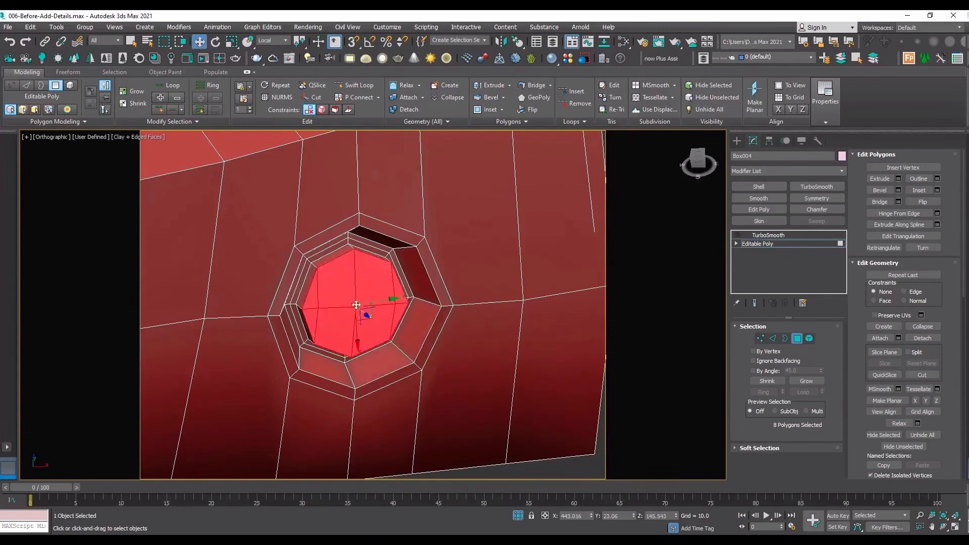
{"action": "left_click_drag", "start_coordinate": [367, 315], "coordinate": [386, 331]}
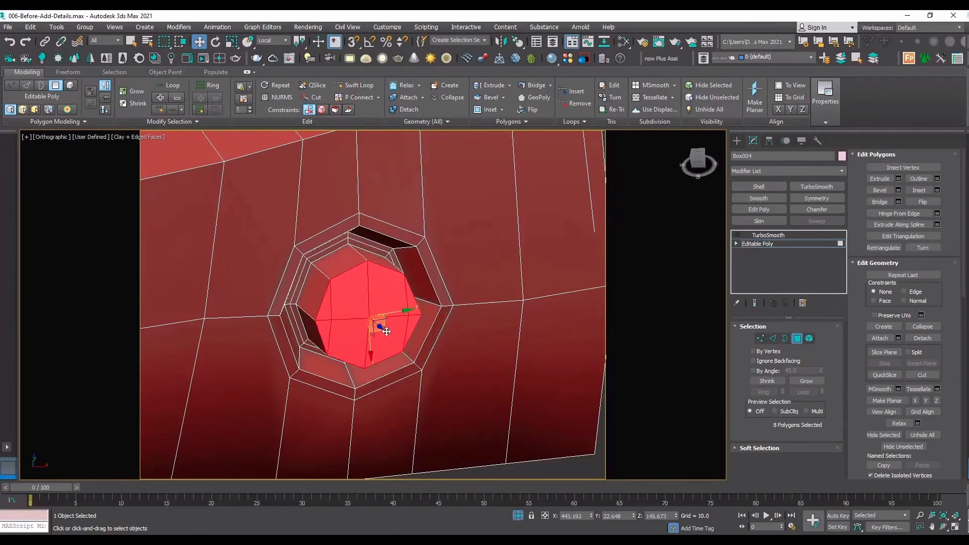
{"action": "scroll", "coordinate": [350, 262], "scroll_direction": "up", "scroll_amount": 5}
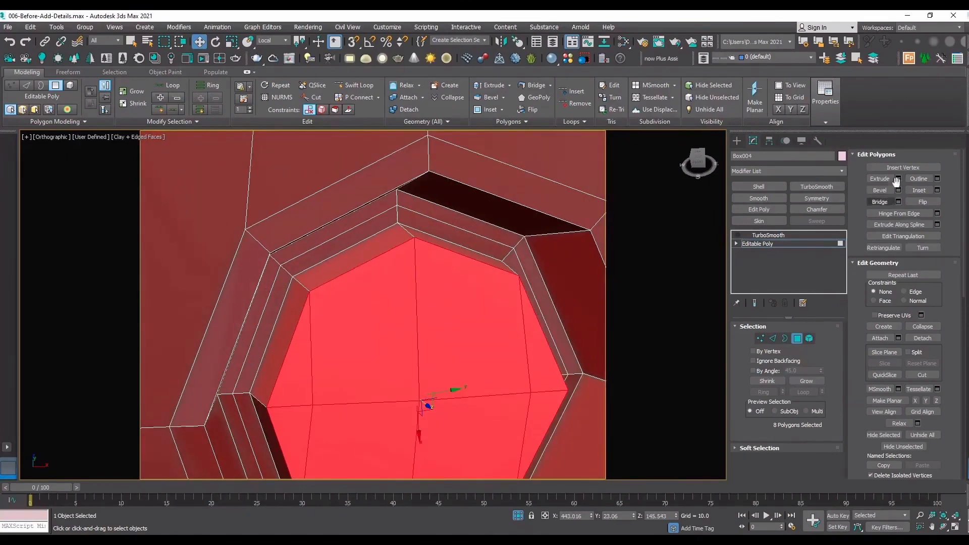
{"action": "left_click", "coordinate": [899, 178]}
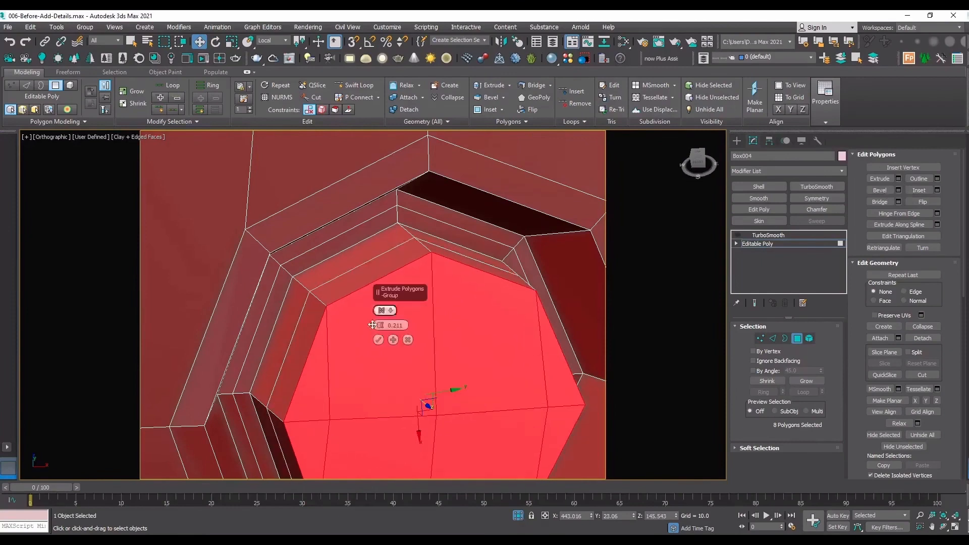
{"action": "left_click", "coordinate": [378, 339]}
{"action": "scroll", "coordinate": [411, 385], "scroll_direction": "down", "scroll_amount": 3}
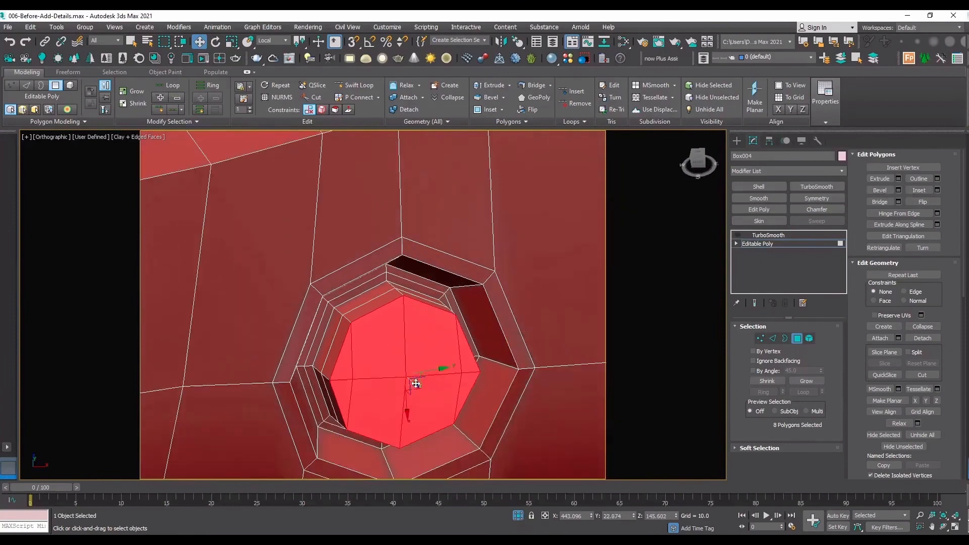
Shift the extruded peg's end face outward and rotate it sideways on its local axes to bend the peg.
{"action": "key", "text": "e"}
{"action": "left_click_drag", "start_coordinate": [429, 407], "coordinate": [444, 407]}
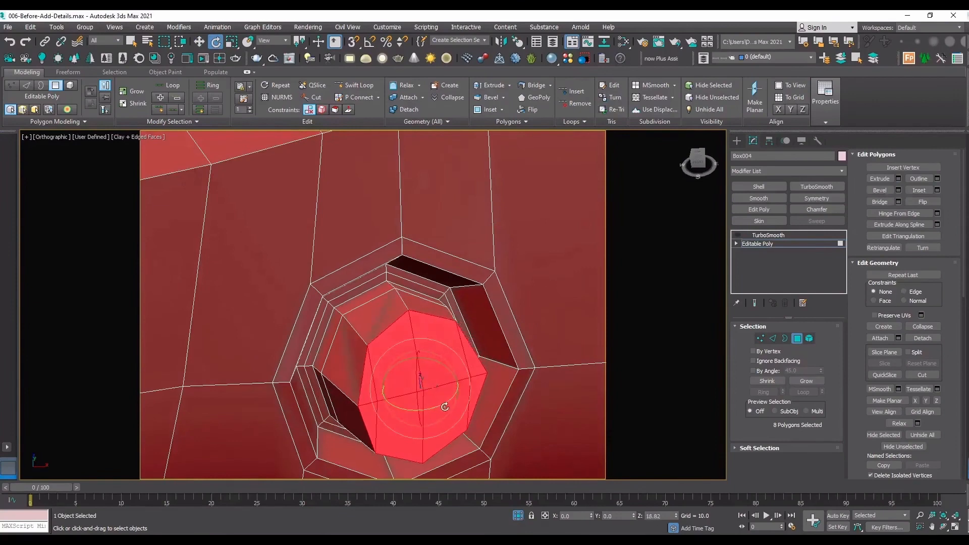
{"action": "left_click_drag", "start_coordinate": [448, 370], "coordinate": [453, 405]}
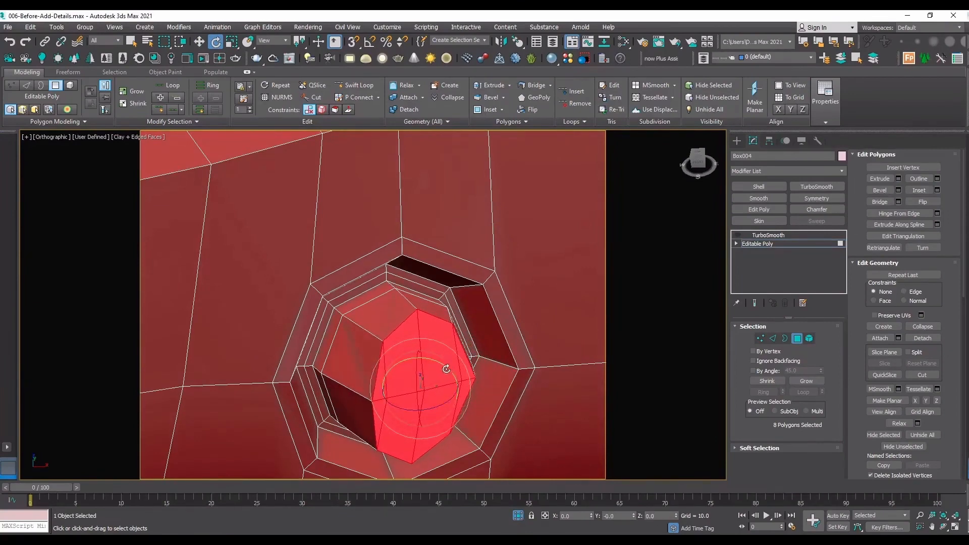
{"action": "left_click_drag", "start_coordinate": [446, 368], "coordinate": [451, 375]}
{"action": "key", "text": "w"}
{"action": "scroll", "coordinate": [389, 363], "scroll_direction": "down", "scroll_amount": 4}
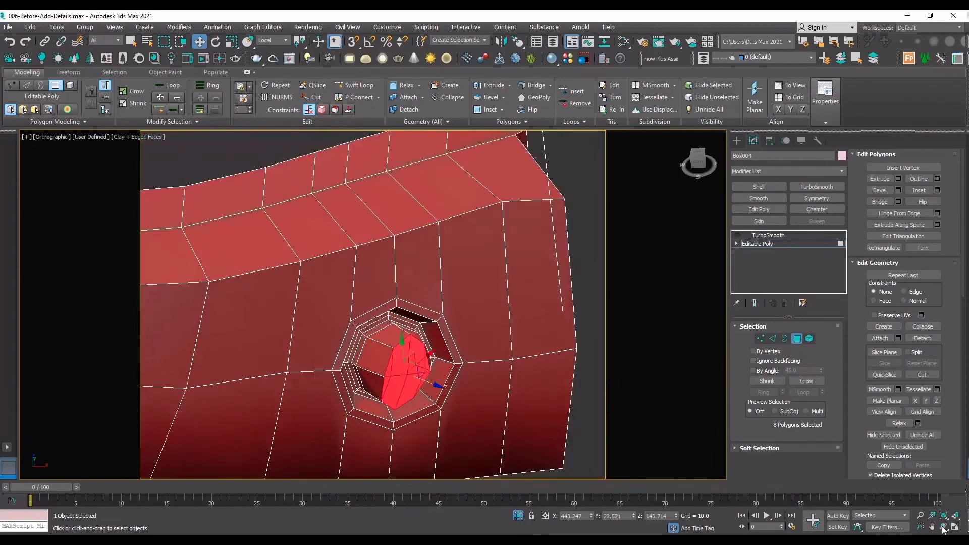
Slide one vertex of the peg's middle ring along its edge, try moving the adjacent ring vertex, and undo that second move.
{"action": "scroll", "coordinate": [379, 361], "scroll_direction": "up", "scroll_amount": 5}
{"action": "key", "text": "1"}
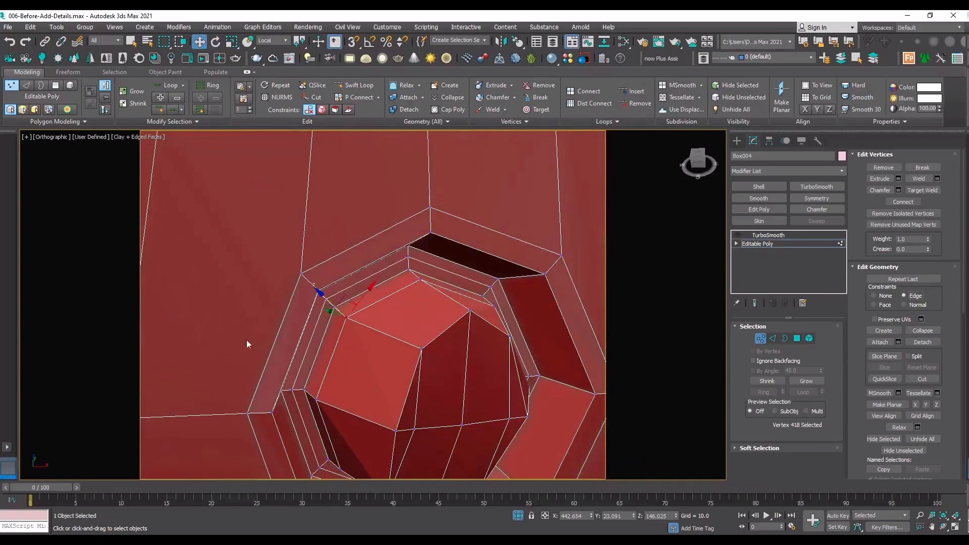
{"action": "left_click_drag", "start_coordinate": [326, 319], "coordinate": [313, 405]}
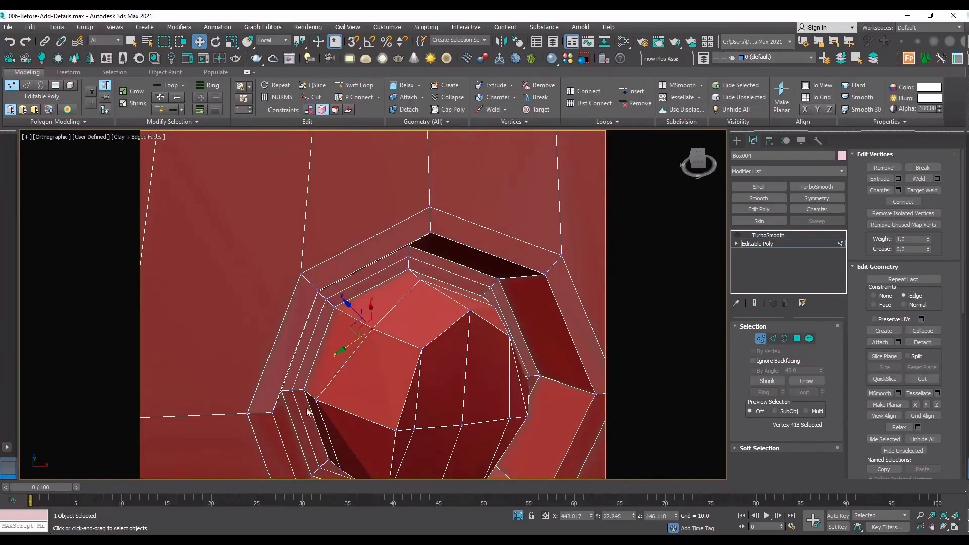
{"action": "left_click", "coordinate": [323, 403]}
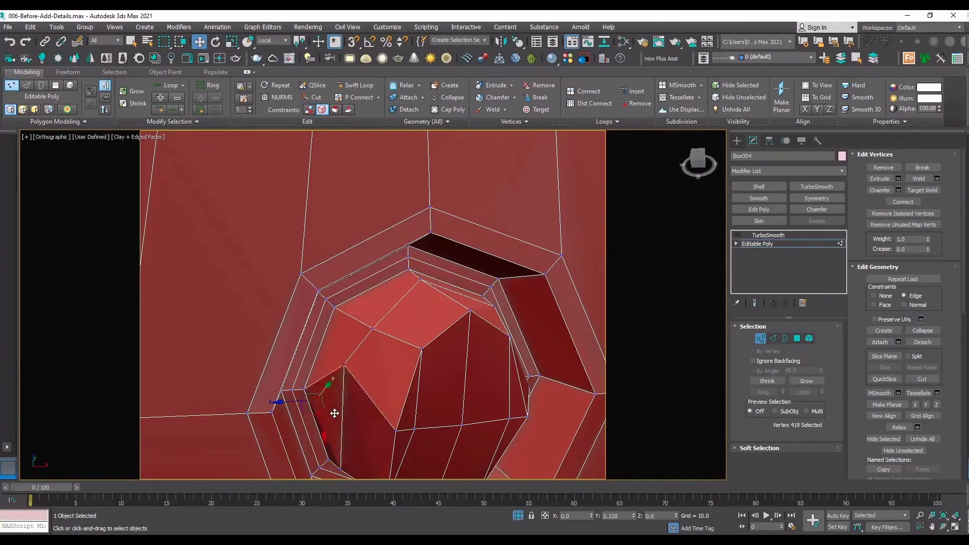
{"action": "left_click_drag", "start_coordinate": [290, 403], "coordinate": [336, 394]}
{"action": "key", "text": "ctrl+z"}
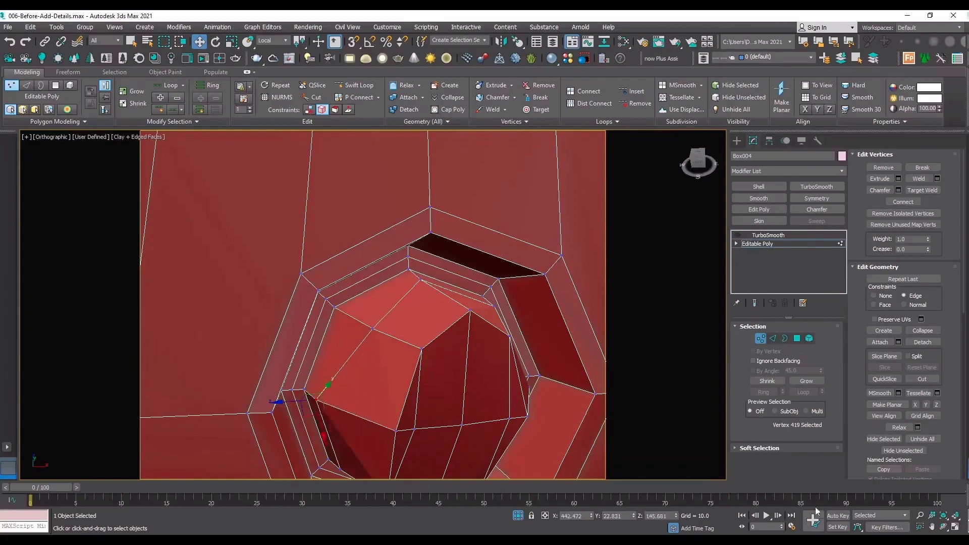
Slide further vertices of the peg's middle ring along their edges toward the end face, with edge constraint on.
{"action": "left_click", "coordinate": [946, 527]}
{"action": "scroll", "coordinate": [369, 327], "scroll_direction": "down", "scroll_amount": 4}
{"action": "left_click_drag", "start_coordinate": [369, 327], "coordinate": [378, 358]}
{"action": "scroll", "coordinate": [397, 342], "scroll_direction": "up", "scroll_amount": 3}
{"action": "right_click", "coordinate": [373, 349]}
{"action": "left_click_drag", "start_coordinate": [388, 244], "coordinate": [414, 253]}
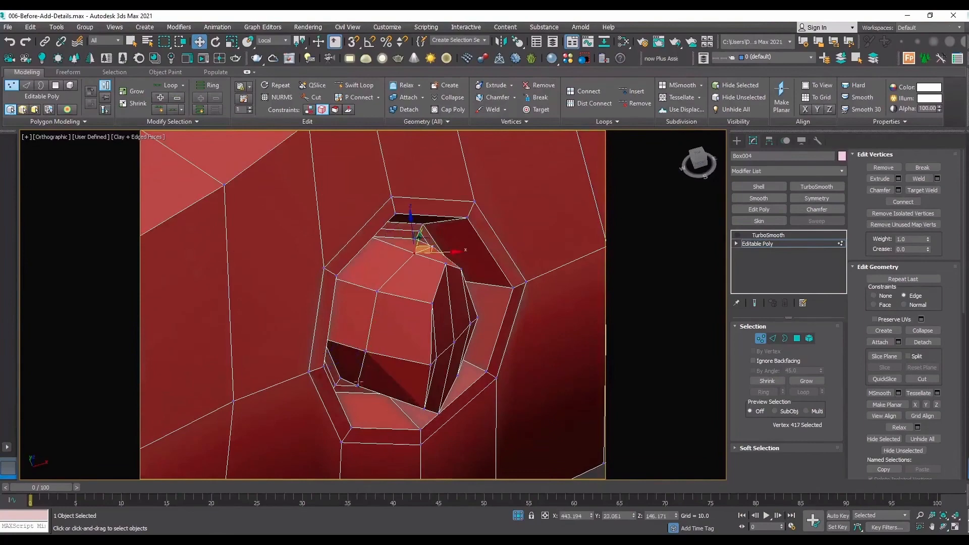
{"action": "left_click", "coordinate": [357, 383]}
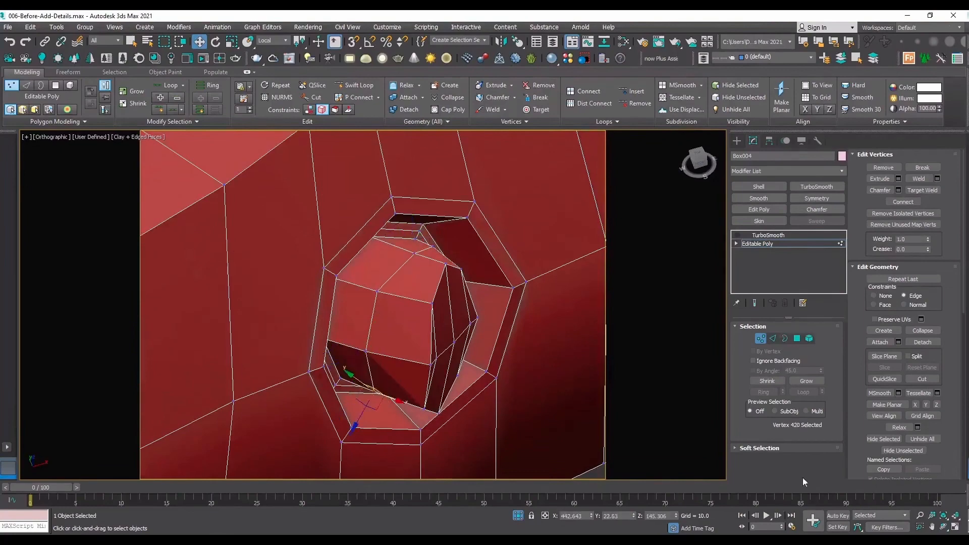
Move the peg's eight end polygons about 0.39 inward along their local Z axis, back toward the recess.
{"action": "left_click", "coordinate": [942, 527]}
{"action": "left_click_drag", "start_coordinate": [379, 262], "coordinate": [406, 308]}
{"action": "key", "text": "w"}
{"action": "key", "text": "4"}
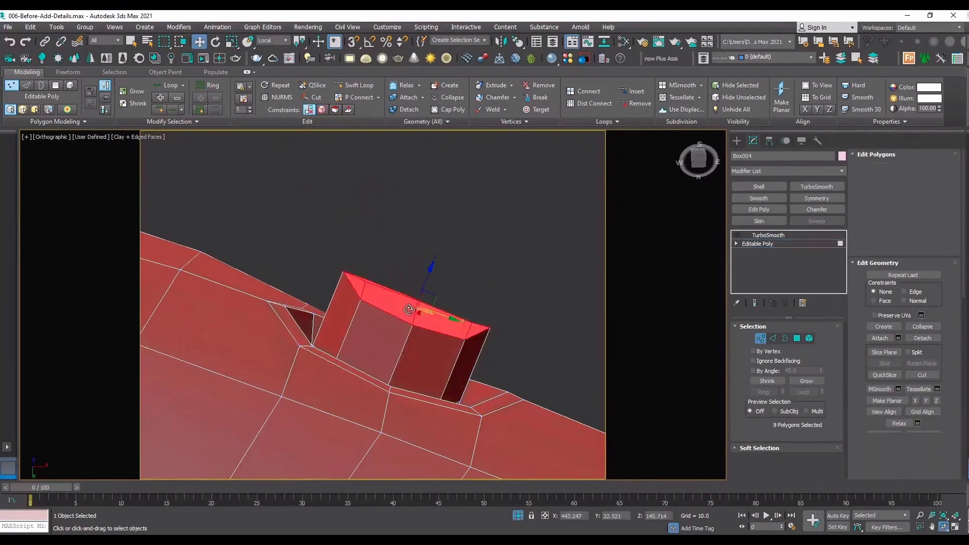
{"action": "left_click_drag", "start_coordinate": [429, 271], "coordinate": [424, 323]}
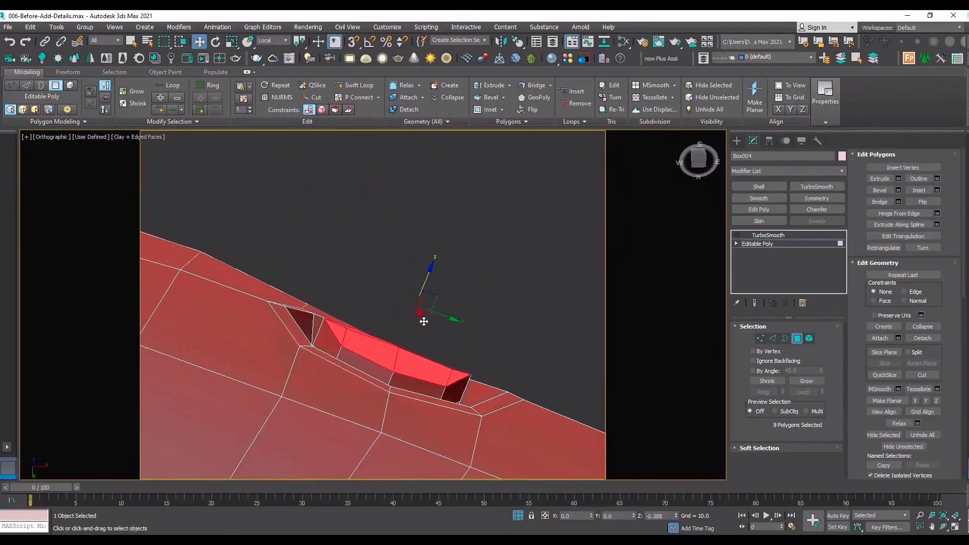
Flatten the peg's end face by scaling it along its local Z axis.
{"action": "key", "text": "r"}
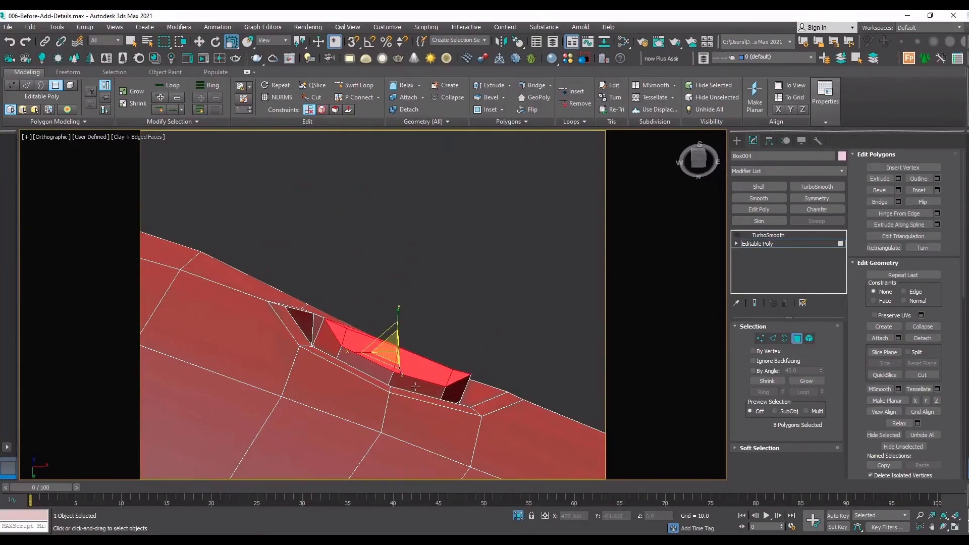
{"action": "left_click", "coordinate": [273, 40]}
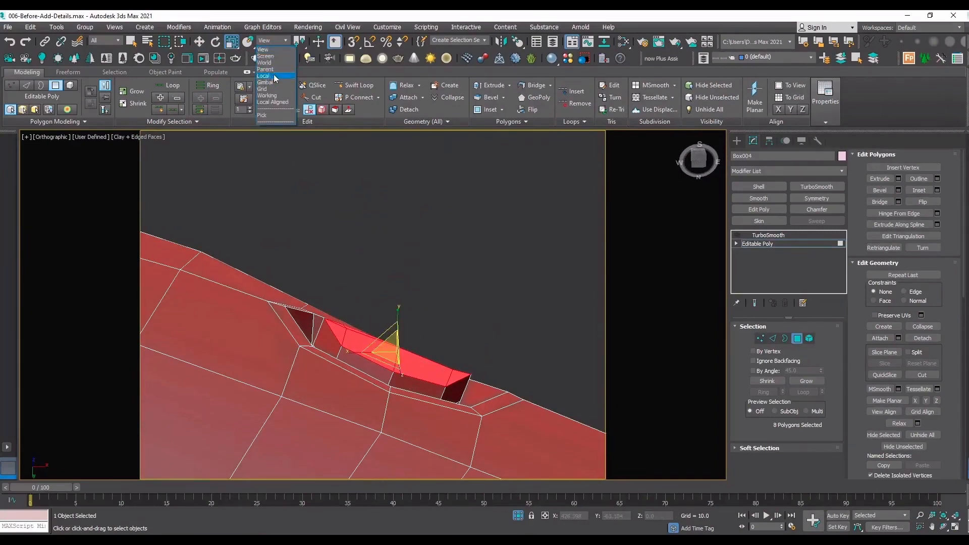
{"action": "left_click", "coordinate": [275, 75]}
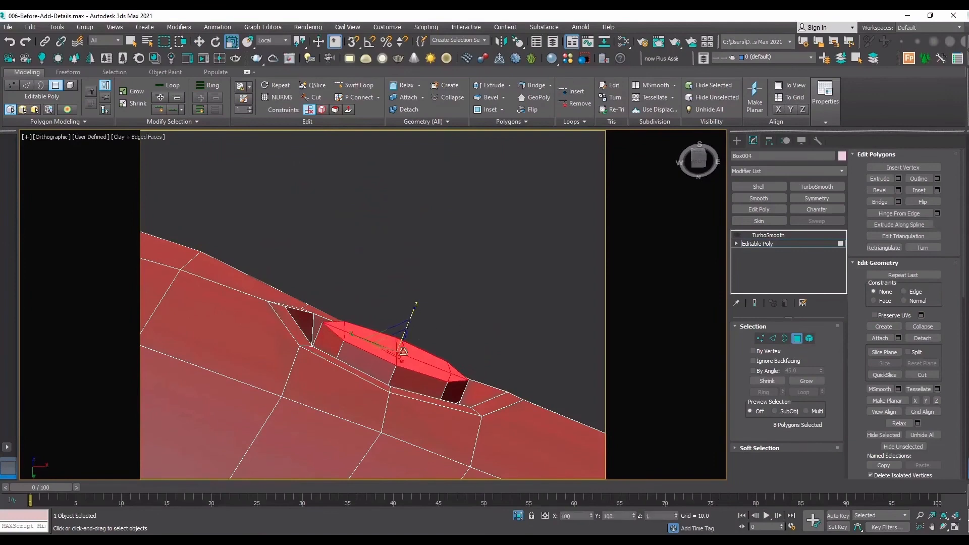
Rotate the flattened end face on its local axes to tilt the peg's end more steeply.
{"action": "key", "text": "e"}
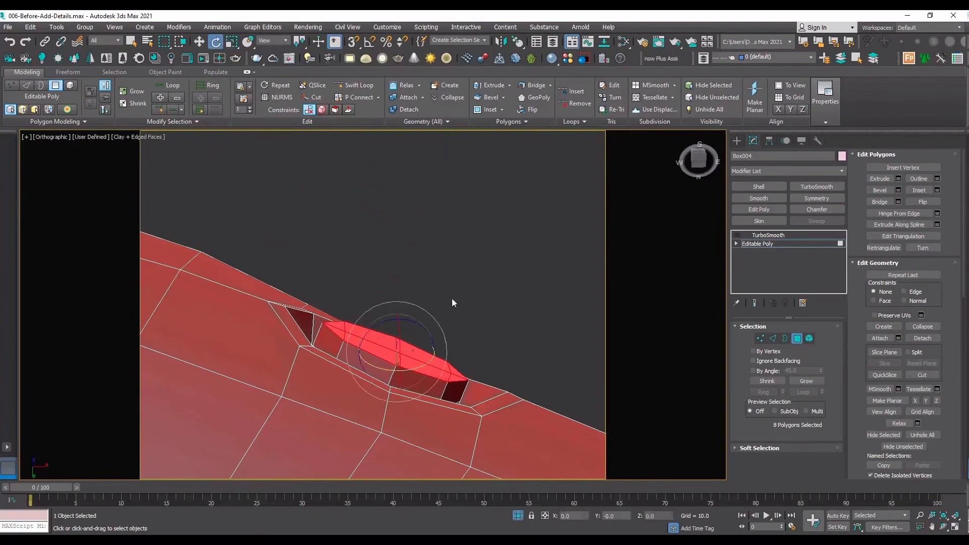
{"action": "left_click", "coordinate": [273, 41]}
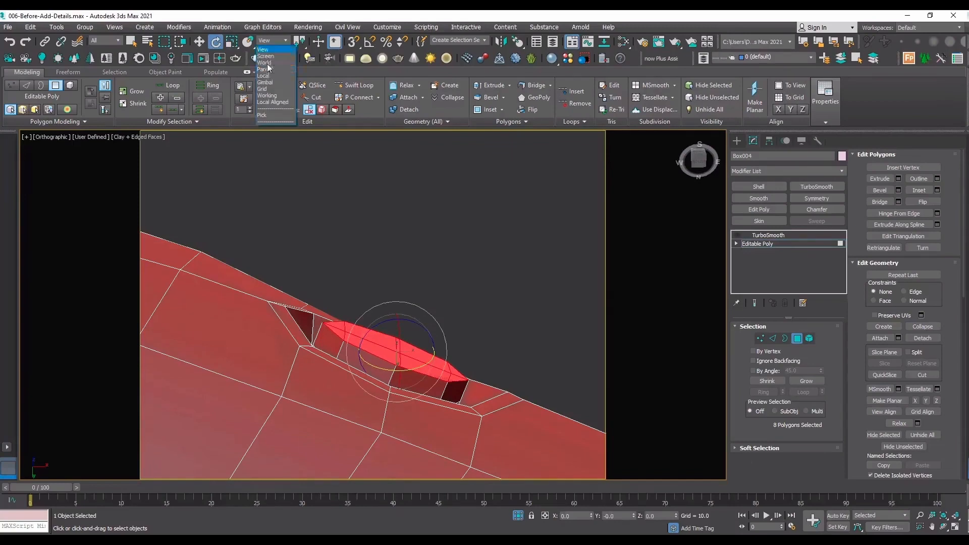
{"action": "left_click", "coordinate": [271, 75]}
{"action": "left_click_drag", "start_coordinate": [420, 324], "coordinate": [433, 332]}
{"action": "scroll", "coordinate": [456, 431], "scroll_direction": "up", "scroll_amount": 4}
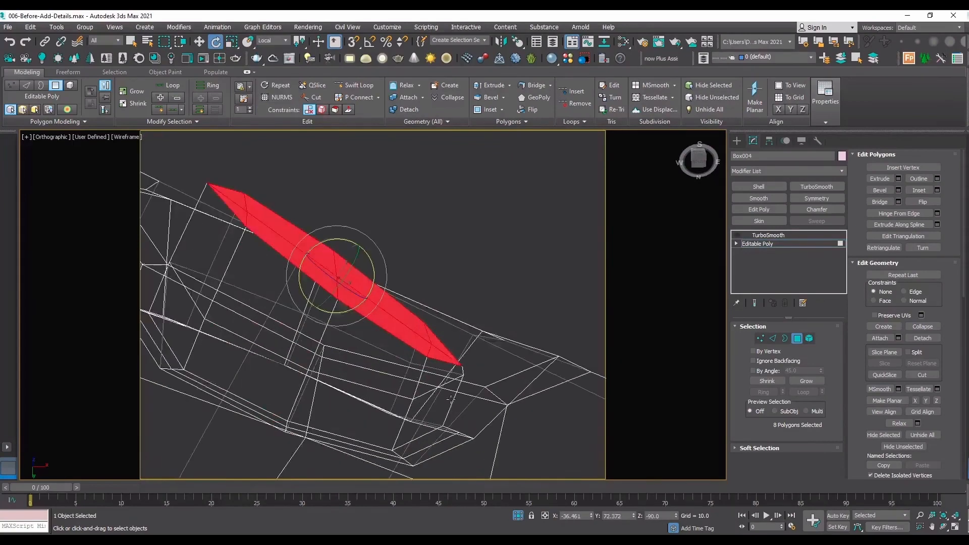
Rotate the end face by about -4.29 degrees around its local X axis.
{"action": "left_click", "coordinate": [942, 528]}
{"action": "scroll", "coordinate": [547, 347], "scroll_direction": "down", "scroll_amount": 4}
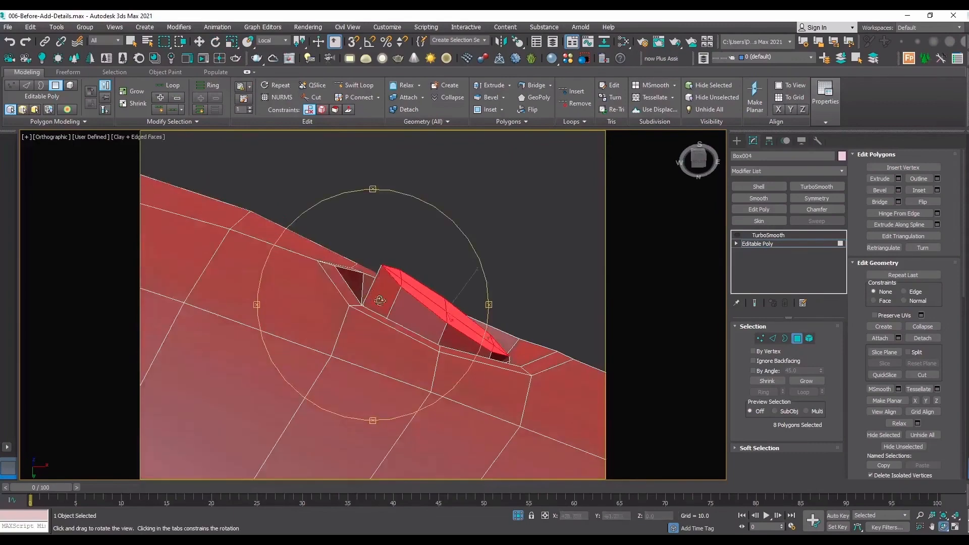
{"action": "left_click_drag", "start_coordinate": [379, 301], "coordinate": [375, 349]}
{"action": "key", "text": "2"}
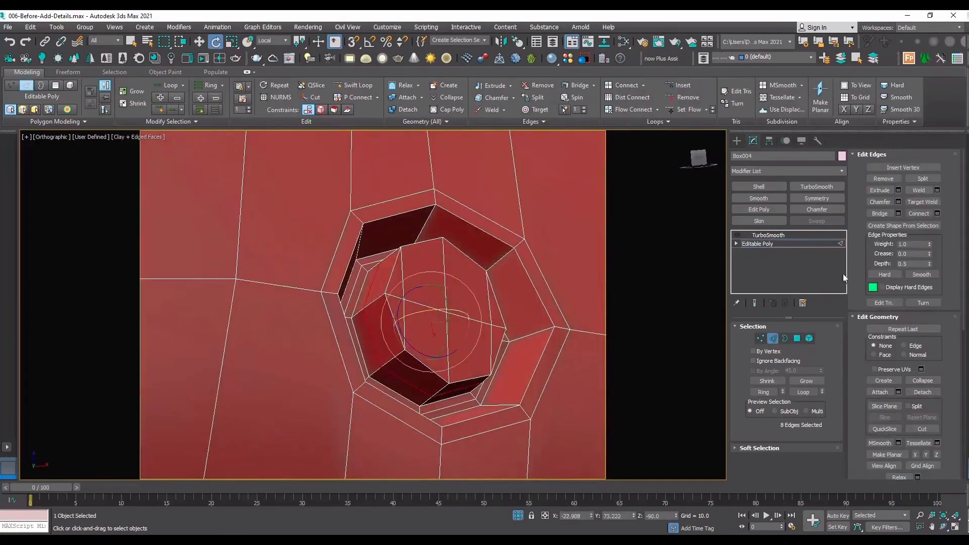
{"action": "key", "text": "4"}
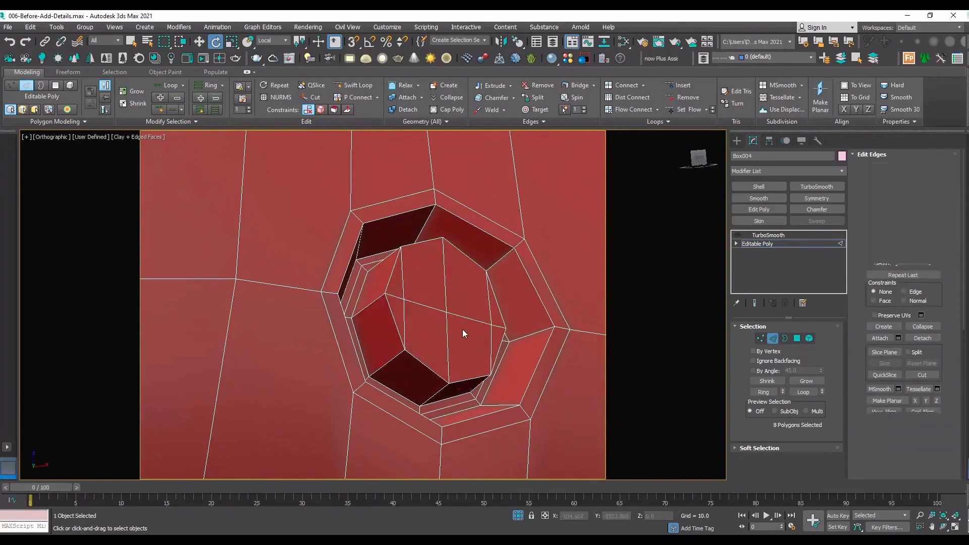
{"action": "left_click_drag", "start_coordinate": [458, 303], "coordinate": [461, 301]}
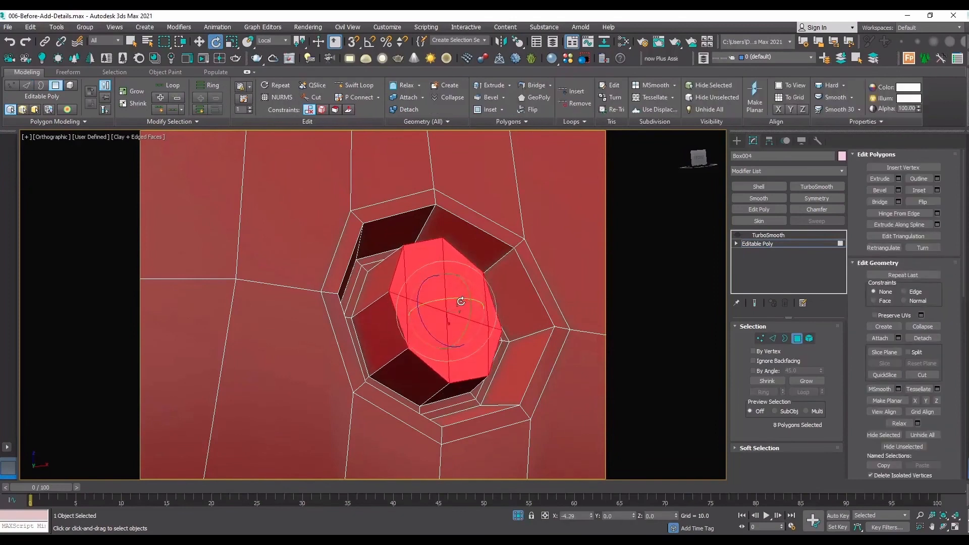
Shift the peg's end face sideways in the View coordinate system so it sits deeper inside the recess.
{"action": "key", "text": "f"}
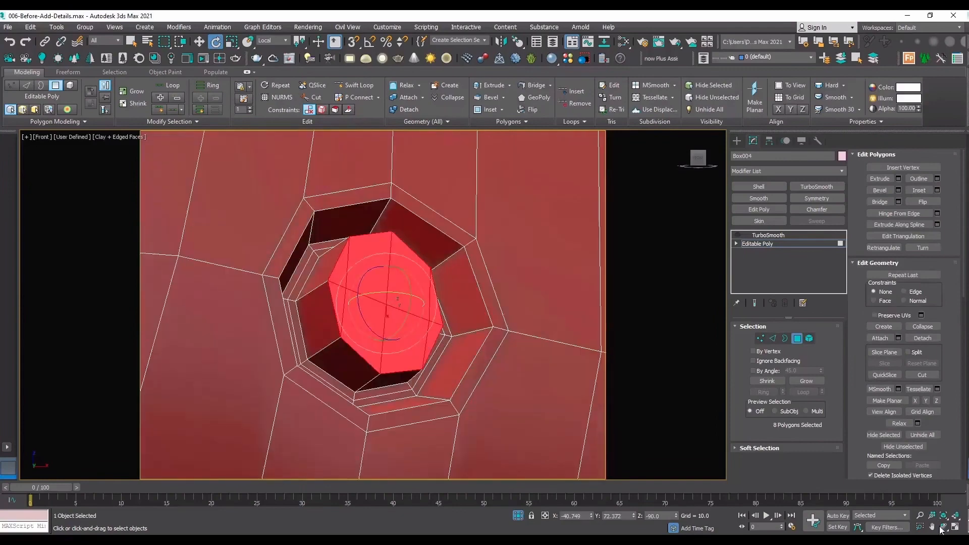
{"action": "left_click", "coordinate": [941, 528]}
{"action": "left_click_drag", "start_coordinate": [438, 325], "coordinate": [413, 277]}
{"action": "key", "text": "w"}
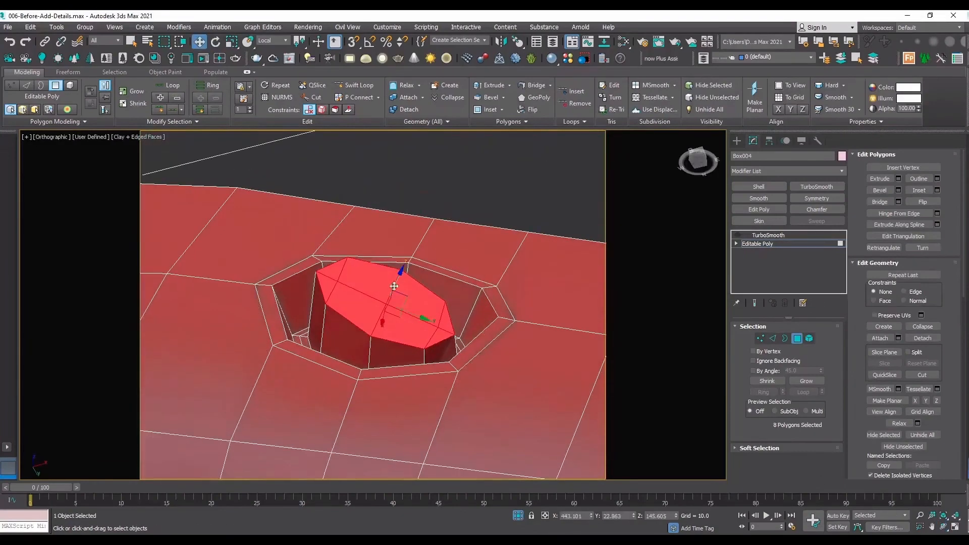
{"action": "left_click", "coordinate": [273, 41]}
{"action": "left_click", "coordinate": [269, 49]}
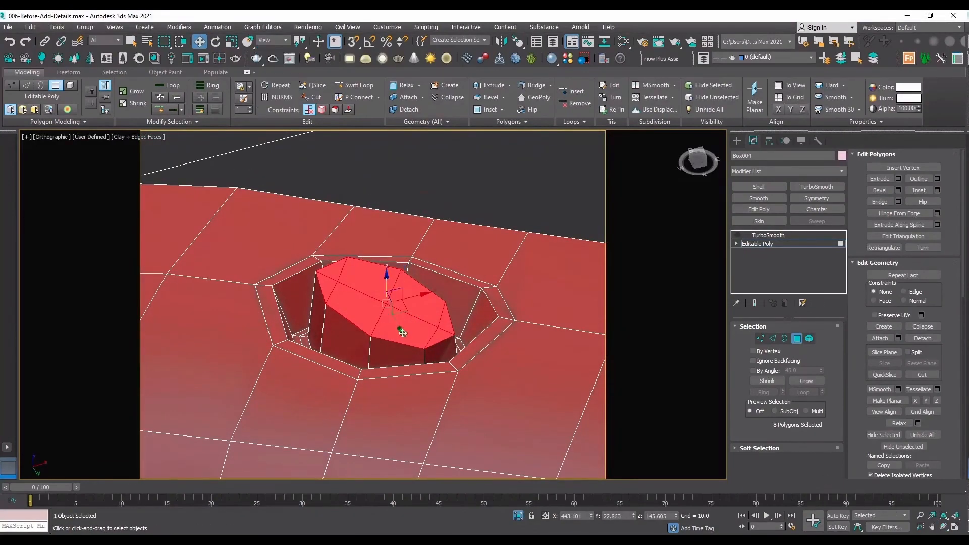
{"action": "mouse_move", "coordinate": [398, 320]}
{"action": "left_mouse_down"}
{"action": "mouse_move", "coordinate": [421, 321]}
{"action": "mouse_move", "coordinate": [420, 306]}
{"action": "mouse_move", "coordinate": [394, 340]}
{"action": "mouse_move", "coordinate": [412, 312]}
{"action": "left_mouse_up"}
Try extruding and rotating the peg's end face, and undo these attempts.
{"action": "left_click", "coordinate": [271, 40]}
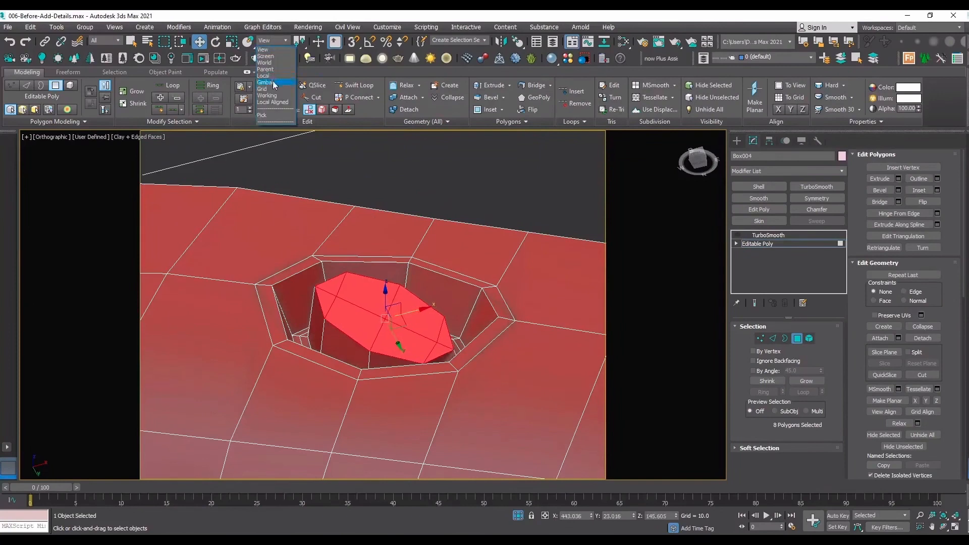
{"action": "left_click", "coordinate": [273, 83]}
{"action": "key", "text": "e"}
{"action": "mouse_move", "coordinate": [413, 318]}
{"action": "left_mouse_down", "text": "shift"}
{"action": "mouse_move", "coordinate": [434, 348]}
{"action": "mouse_move", "coordinate": [424, 305]}
{"action": "mouse_move", "coordinate": [433, 311]}
{"action": "left_mouse_up", "text": "shift"}
{"action": "left_click", "coordinate": [523, 287]}
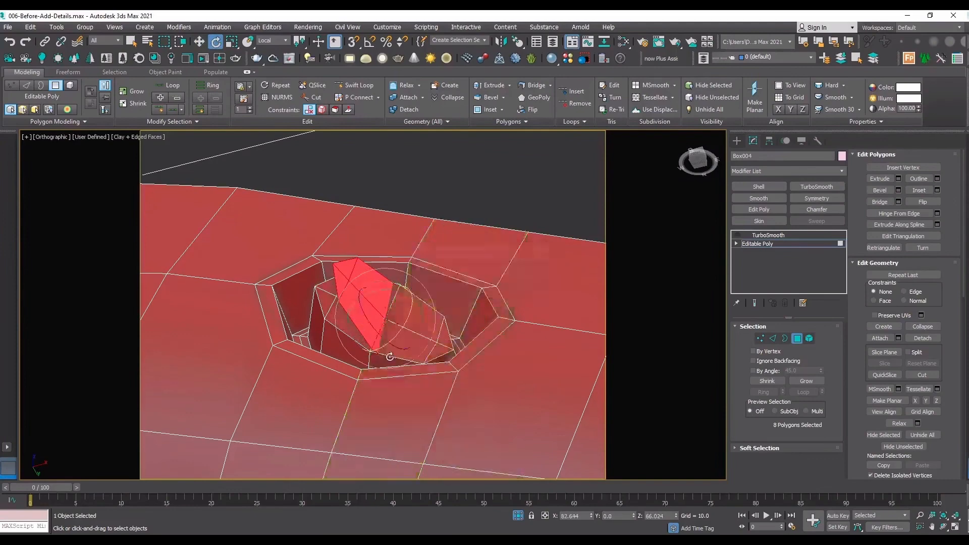
{"action": "middle_click_drag", "start_coordinate": [408, 302], "coordinate": [395, 335]}
{"action": "key", "text": "w"}
{"action": "key", "text": "ctrl+z"}
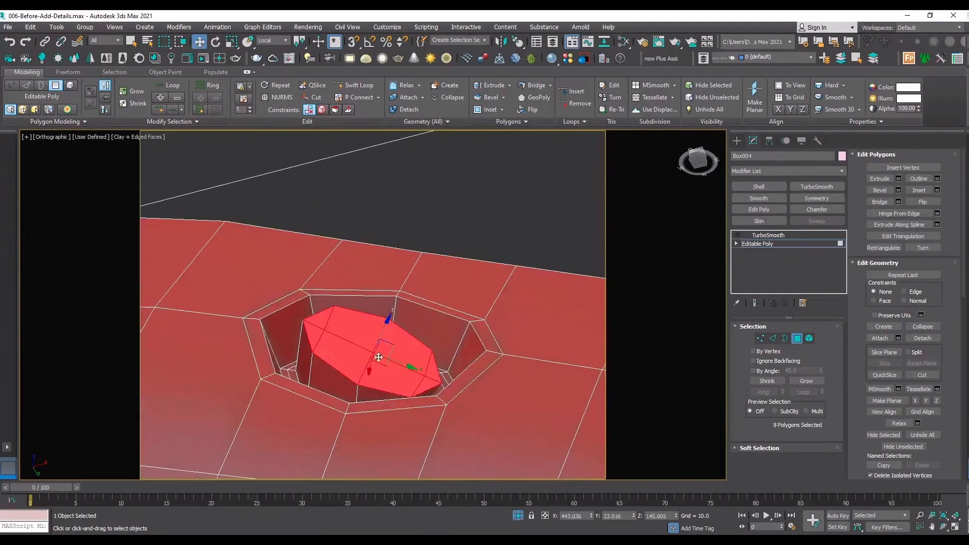
{"action": "key", "text": "e"}
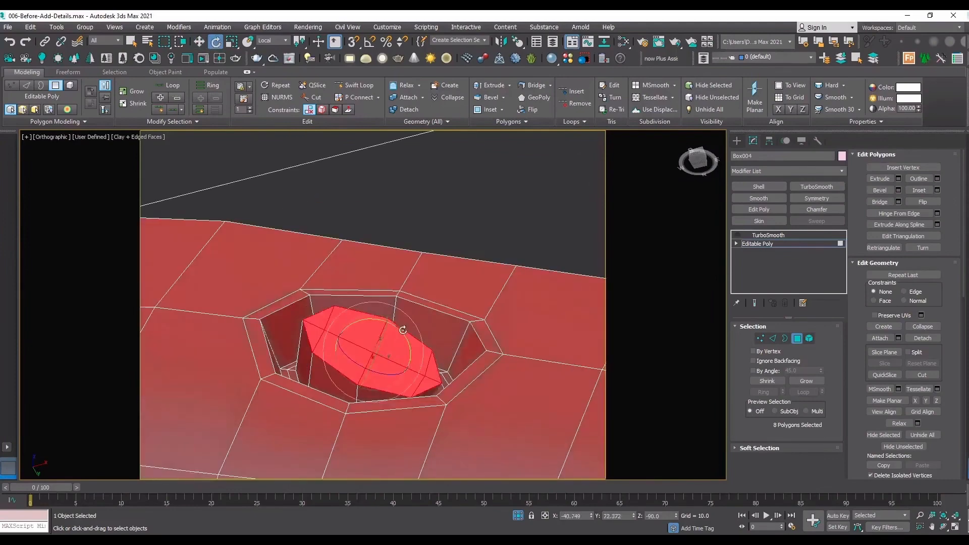
{"action": "left_click_drag", "start_coordinate": [403, 330], "coordinate": [422, 335]}
{"action": "key", "text": "ctrl+z"}
Extrude the peg's end face by 0.211 and rotate the new end face to continue the bend.
{"action": "left_click", "coordinate": [899, 179]}
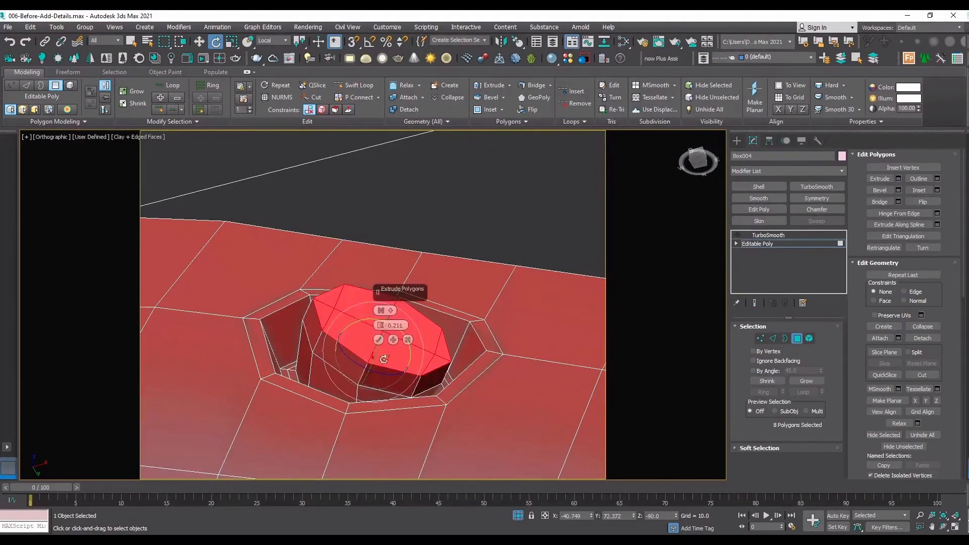
{"action": "left_click_drag", "start_coordinate": [405, 307], "coordinate": [414, 315]}
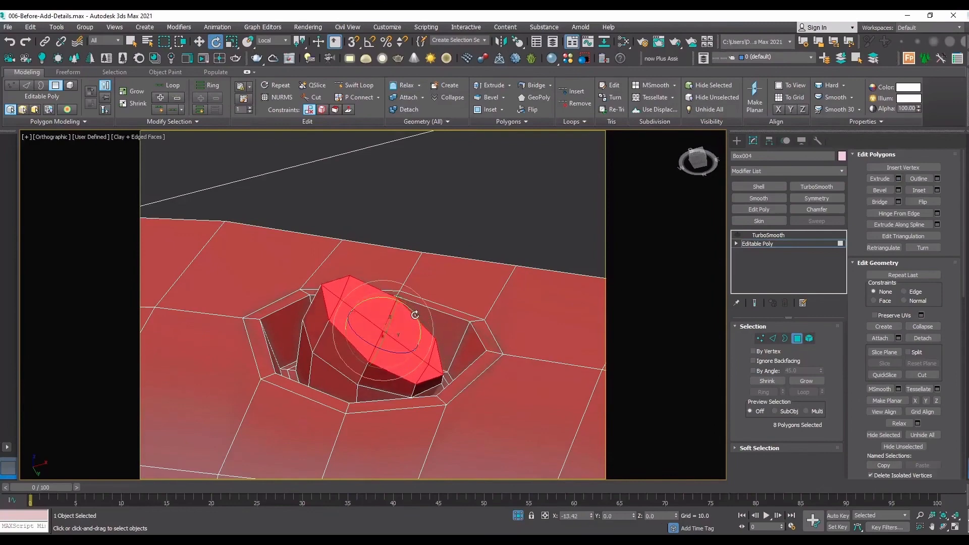
Remove the surplus eight-edge loop around the base of the bent peg.
{"action": "left_click", "coordinate": [943, 527]}
{"action": "left_click_drag", "start_coordinate": [458, 340], "coordinate": [384, 362]}
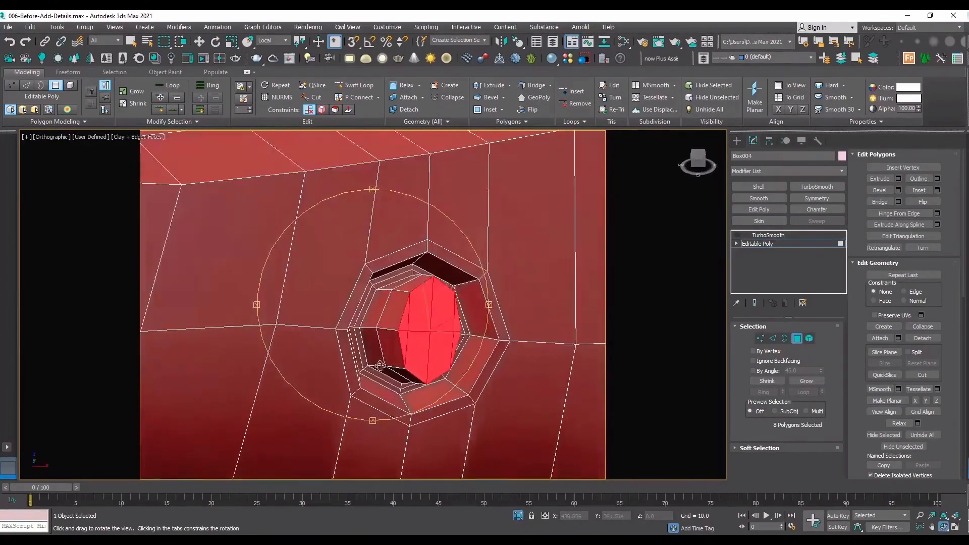
{"action": "scroll", "coordinate": [381, 349], "scroll_direction": "up", "scroll_amount": 3}
{"action": "scroll", "coordinate": [428, 237], "scroll_direction": "up", "scroll_amount": 2}
{"action": "key", "text": "e"}
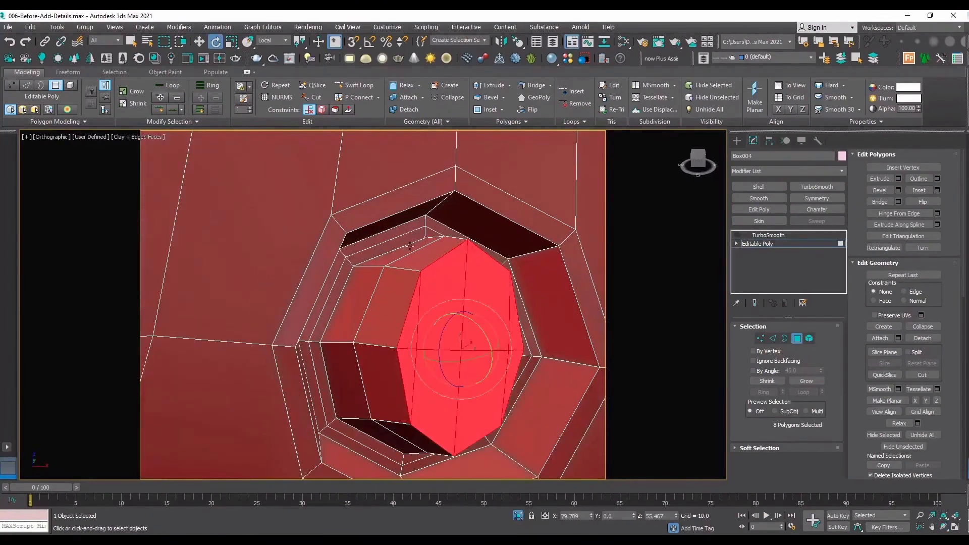
{"action": "key", "text": "2"}
{"action": "scroll", "coordinate": [410, 244], "scroll_direction": "up", "scroll_amount": 3}
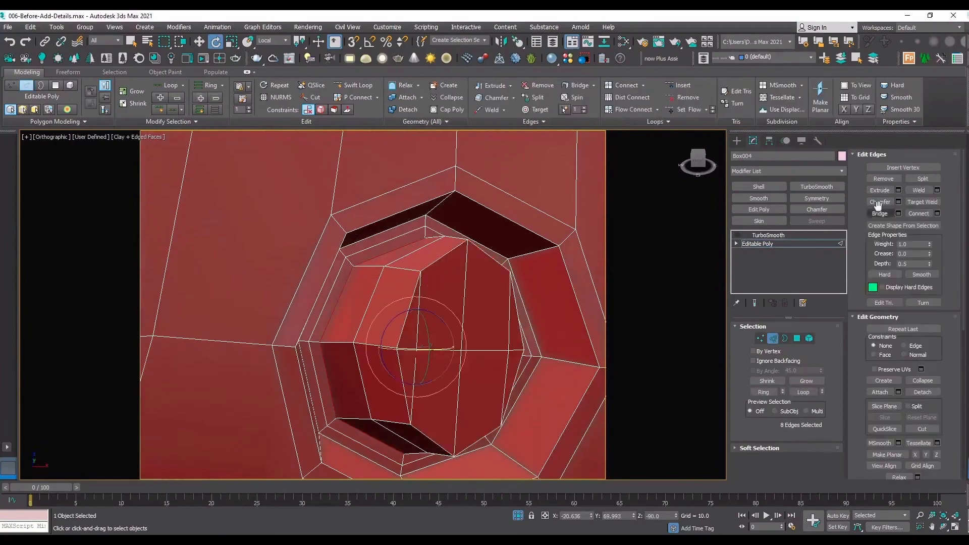
{"action": "left_click", "coordinate": [883, 178]}
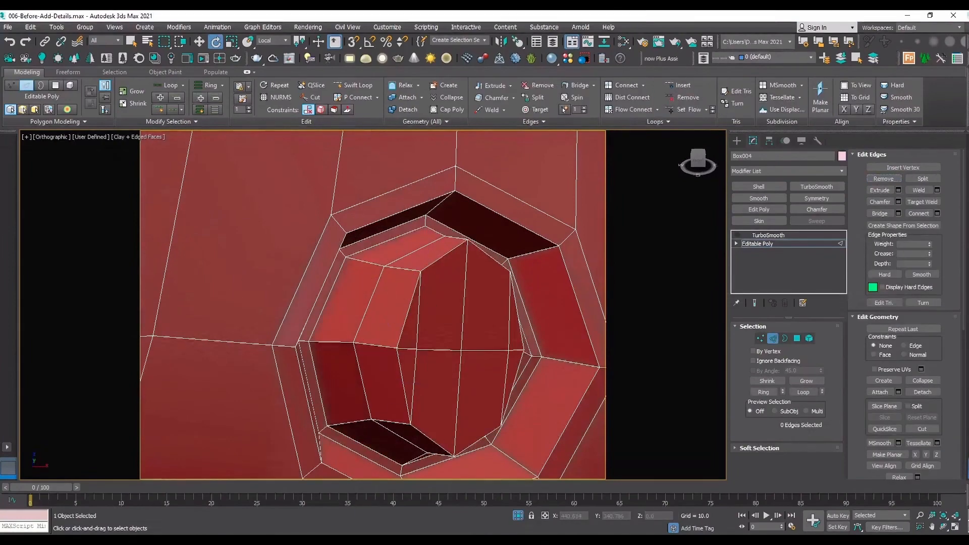
Try insetting the peg's end polygons and extruding the inset face inward.
{"action": "key", "text": "ctrl+r"}
{"action": "left_click_drag", "start_coordinate": [479, 323], "coordinate": [416, 372]}
{"action": "scroll", "coordinate": [400, 283], "scroll_direction": "down", "scroll_amount": 5}
{"action": "scroll", "coordinate": [398, 261], "scroll_direction": "up", "scroll_amount": 5}
{"action": "key", "text": "4"}
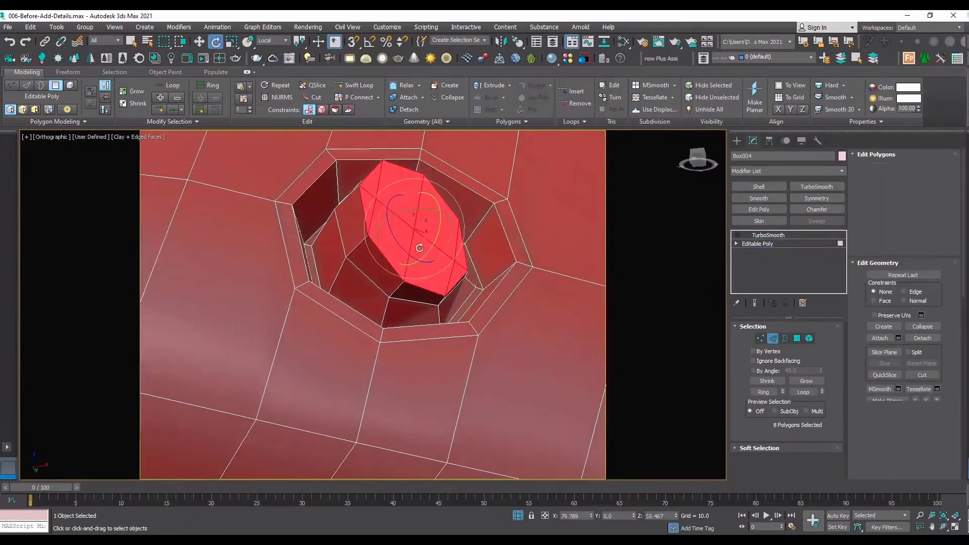
{"action": "left_click", "coordinate": [937, 190]}
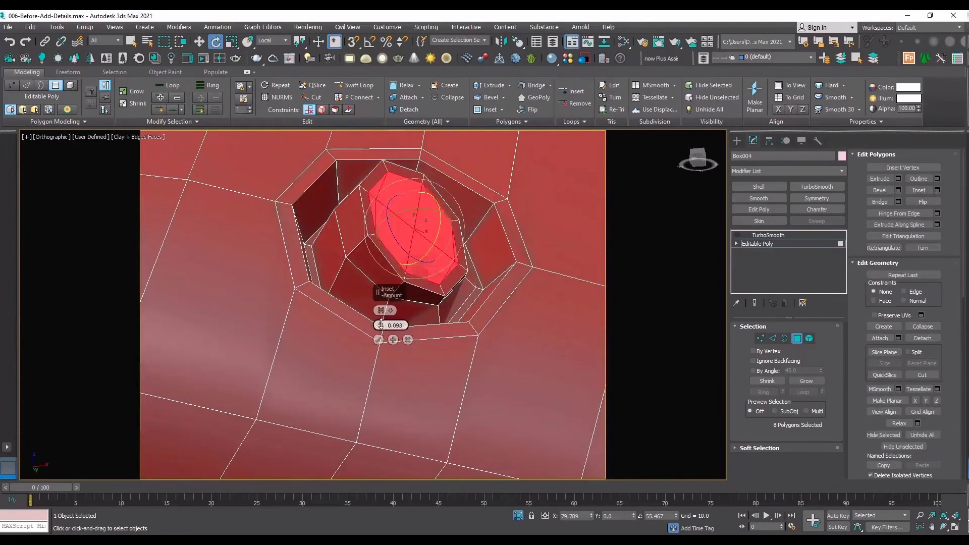
{"action": "left_click", "coordinate": [378, 339]}
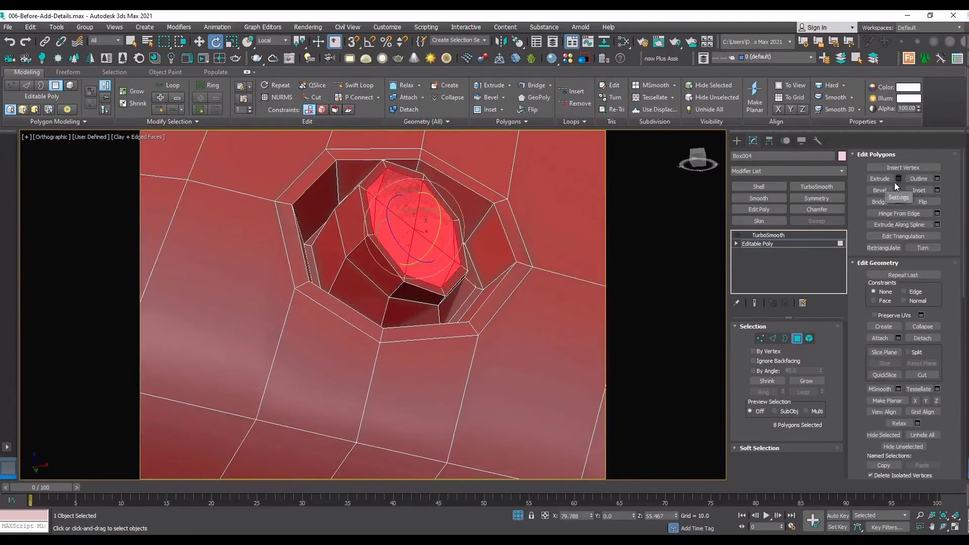
{"action": "left_click", "coordinate": [898, 178]}
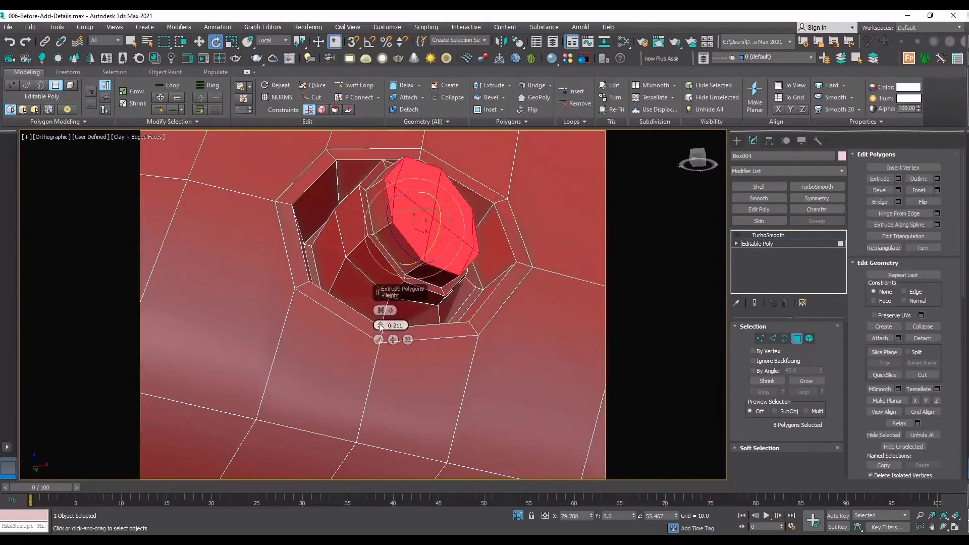
{"action": "left_click_drag", "start_coordinate": [380, 325], "coordinate": [364, 381]}
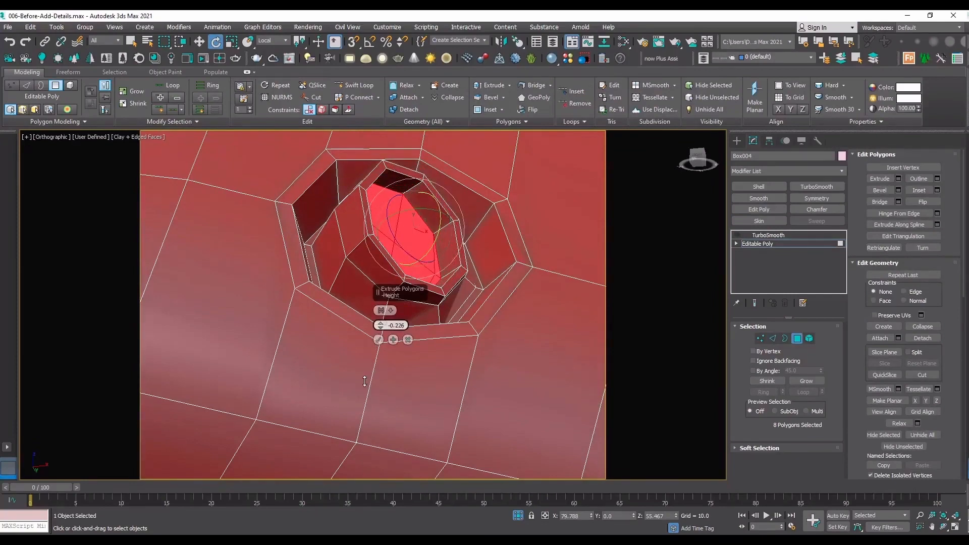
{"action": "left_click", "coordinate": [408, 339]}
Inset the peg's end polygons by a narrow margin and extrude the inner face inward to hollow out the tip.
{"action": "scroll", "coordinate": [438, 291], "scroll_direction": "up", "scroll_amount": 5}
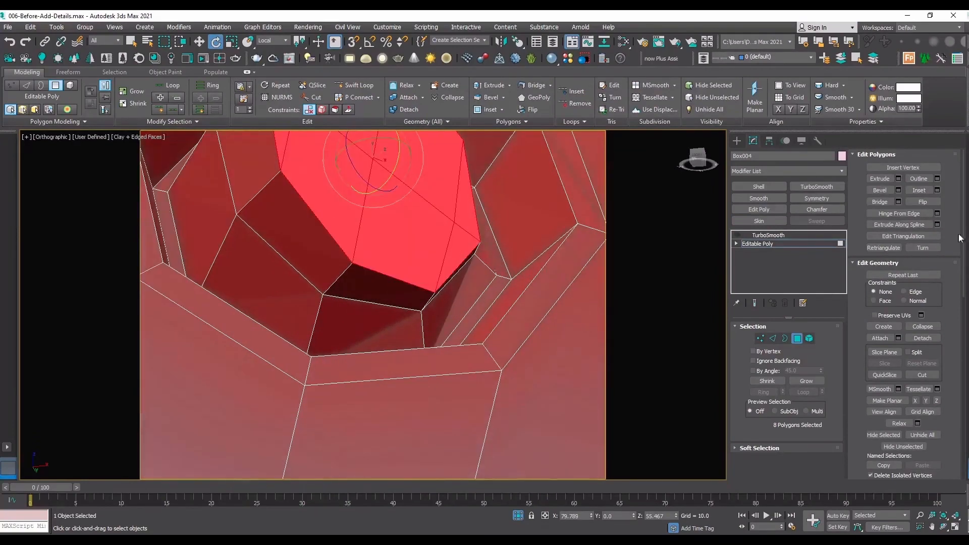
{"action": "left_click", "coordinate": [937, 190]}
{"action": "left_click_drag", "start_coordinate": [380, 326], "coordinate": [381, 321]}
{"action": "left_click", "coordinate": [379, 340]}
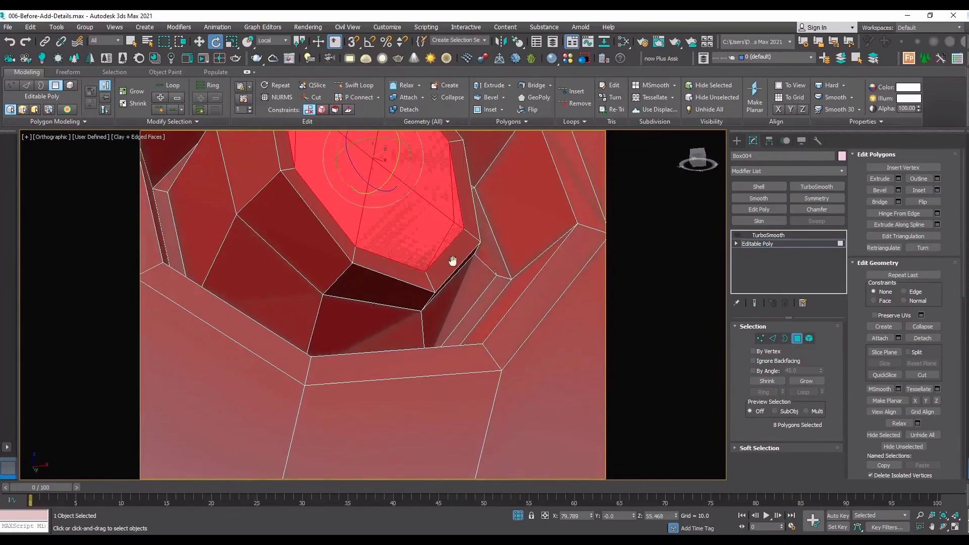
{"action": "middle_click_drag", "start_coordinate": [452, 262], "coordinate": [498, 363]}
{"action": "left_click", "coordinate": [898, 179]}
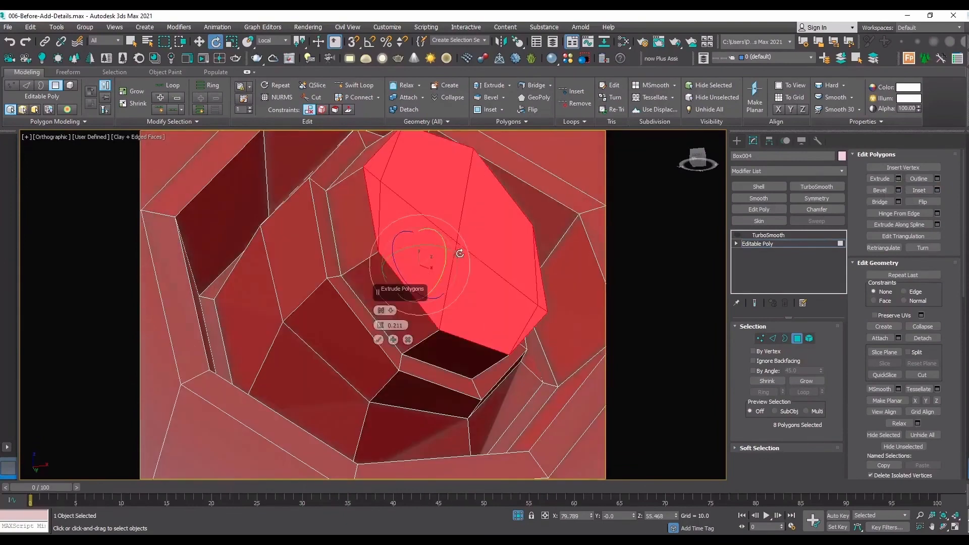
{"action": "left_click_drag", "start_coordinate": [380, 325], "coordinate": [372, 428]}
{"action": "left_click", "coordinate": [379, 340]}
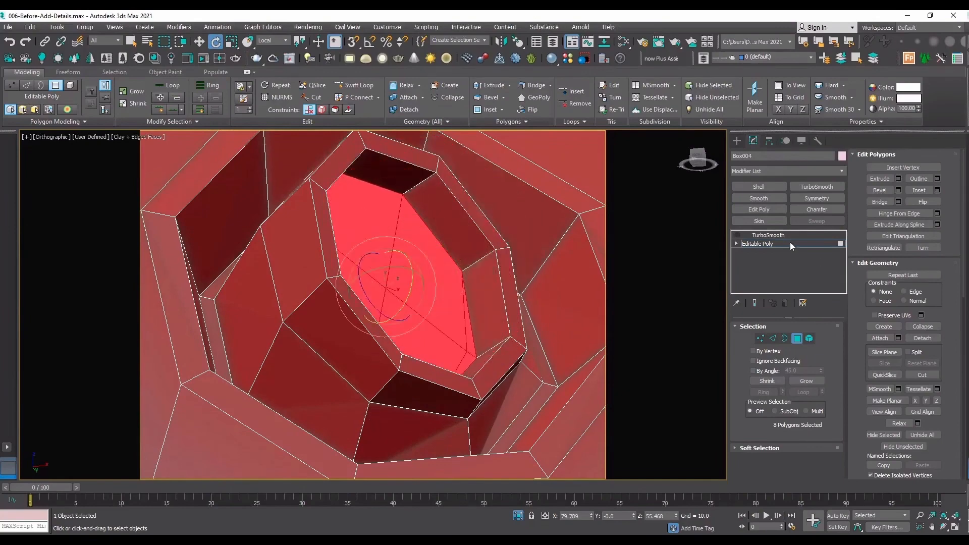
Leave polygon editing and examine the hollowed peg in its recess, first without and then with edged faces.
{"action": "left_click", "coordinate": [789, 243]}
{"action": "scroll", "coordinate": [452, 290], "scroll_direction": "down", "scroll_amount": 5}
{"action": "key", "text": "F4"}
{"action": "scroll", "coordinate": [432, 291], "scroll_direction": "down", "scroll_amount": 3}
{"action": "left_click", "coordinate": [477, 217]}
{"action": "left_click", "coordinate": [464, 323]}
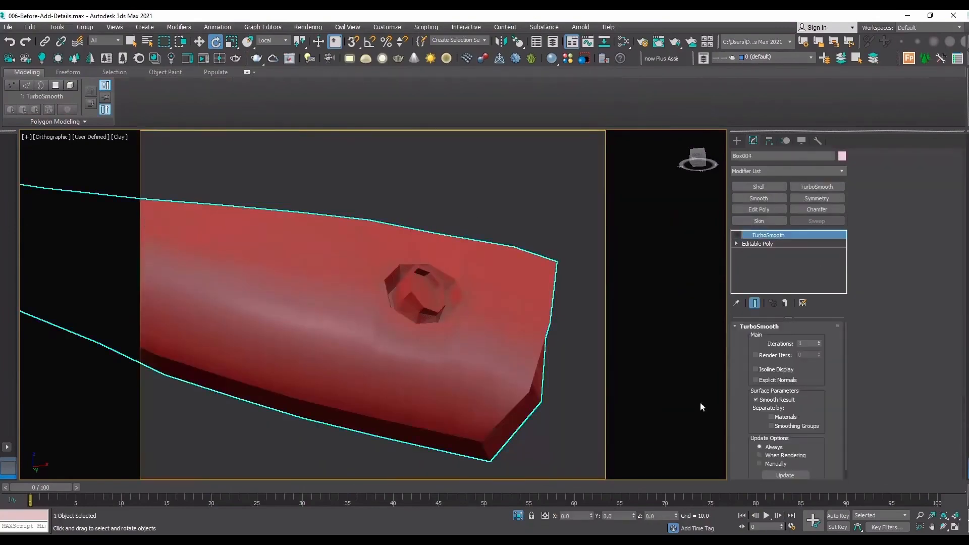
{"action": "left_click", "coordinate": [946, 527]}
{"action": "key", "text": "F4"}
{"action": "left_click_drag", "start_coordinate": [428, 282], "coordinate": [488, 364]}
{"action": "scroll", "coordinate": [488, 363], "scroll_direction": "up", "scroll_amount": 5}
Preview the handle's end with TurboSmooth enabled and edged faces hidden, then restore the low-poly wireframe display.
{"action": "left_click", "coordinate": [738, 235]}
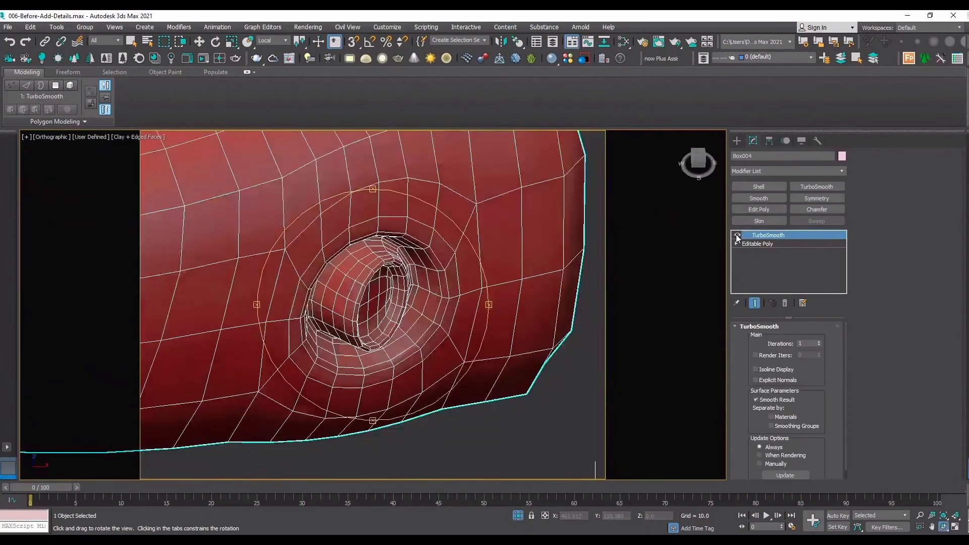
{"action": "key", "text": "F4"}
{"action": "scroll", "coordinate": [403, 344], "scroll_direction": "down", "scroll_amount": 6}
{"action": "scroll", "coordinate": [430, 291], "scroll_direction": "up", "scroll_amount": 3}
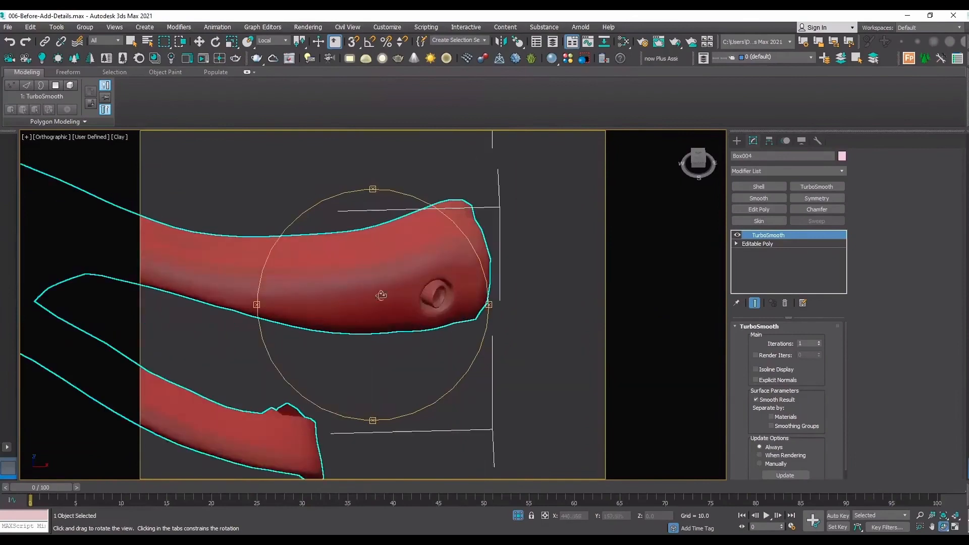
{"action": "scroll", "coordinate": [474, 302], "scroll_direction": "up", "scroll_amount": 3}
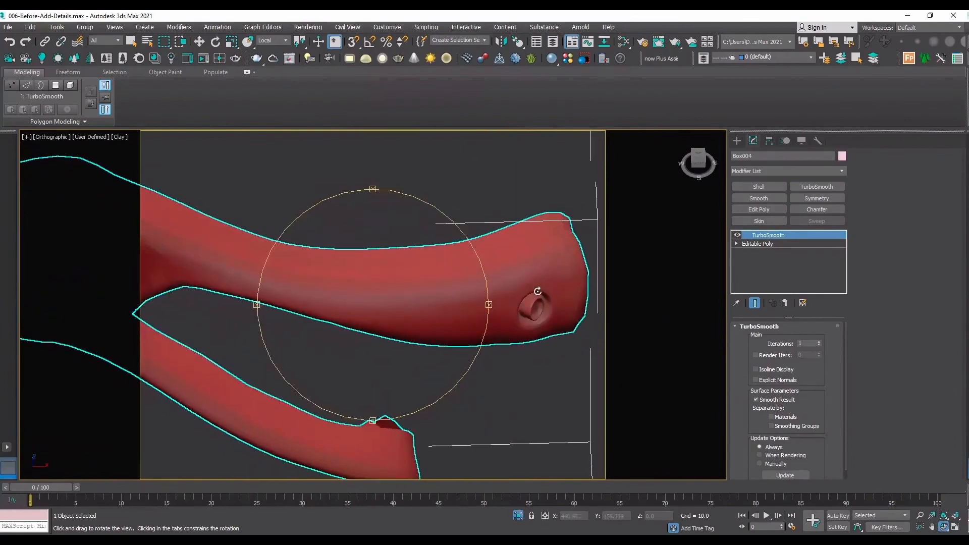
{"action": "left_click", "coordinate": [737, 235]}
{"action": "key", "text": "F4"}
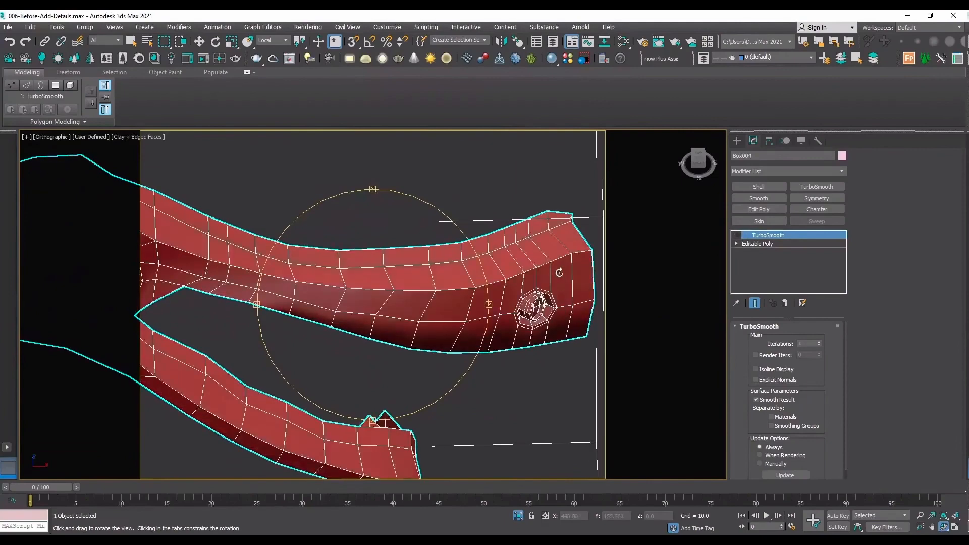
Add Swift Loop edge loops to the Editable Poly just inside the hole's rim and around the peg's outer lip.
{"action": "scroll", "coordinate": [559, 272], "scroll_direction": "up", "scroll_amount": 3}
{"action": "left_click", "coordinate": [803, 244]}
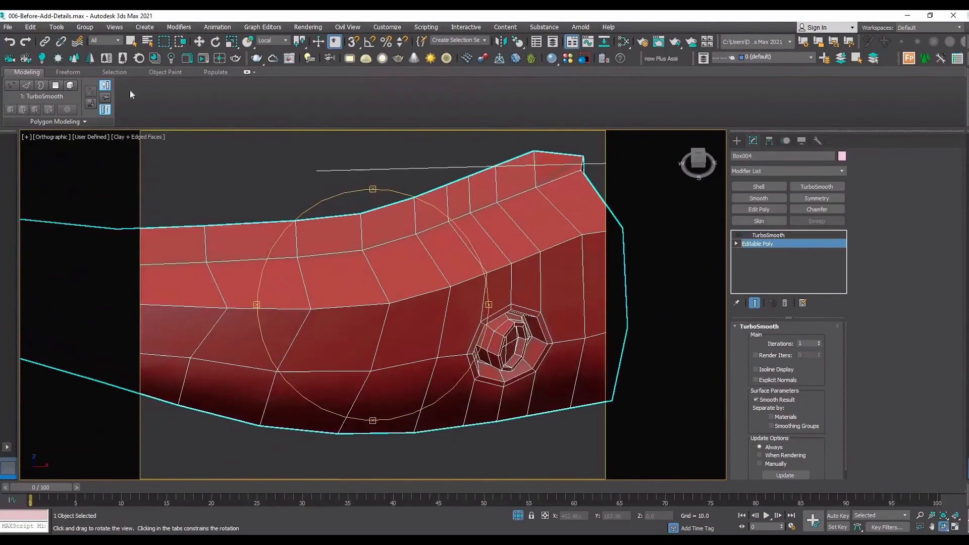
{"action": "left_click", "coordinate": [372, 90]}
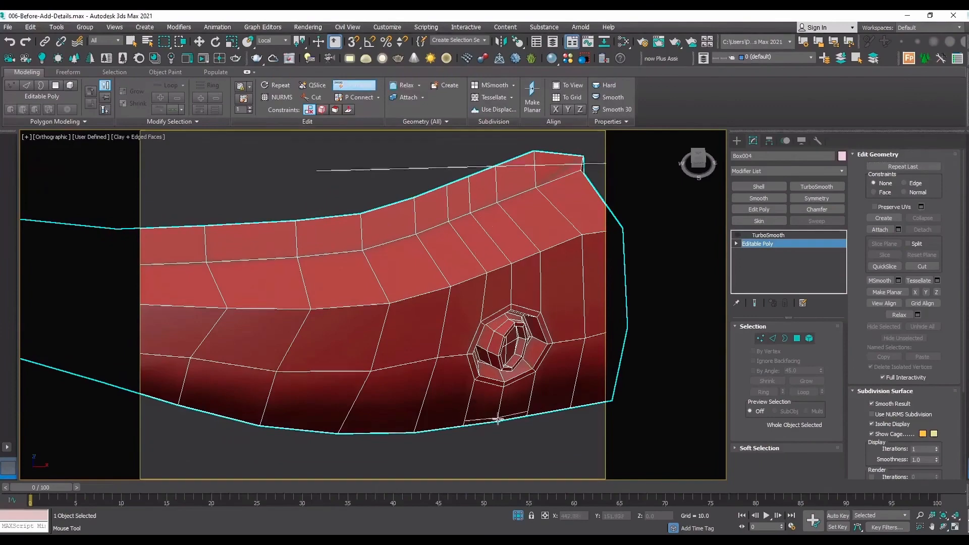
{"action": "scroll", "coordinate": [451, 320], "scroll_direction": "up", "scroll_amount": 5}
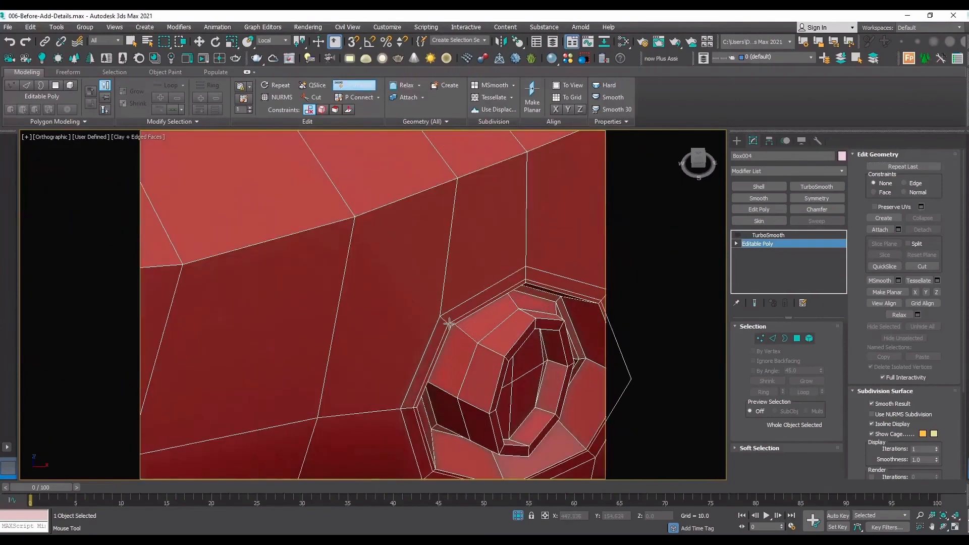
{"action": "left_click", "coordinate": [449, 323]}
{"action": "left_click", "coordinate": [502, 357]}
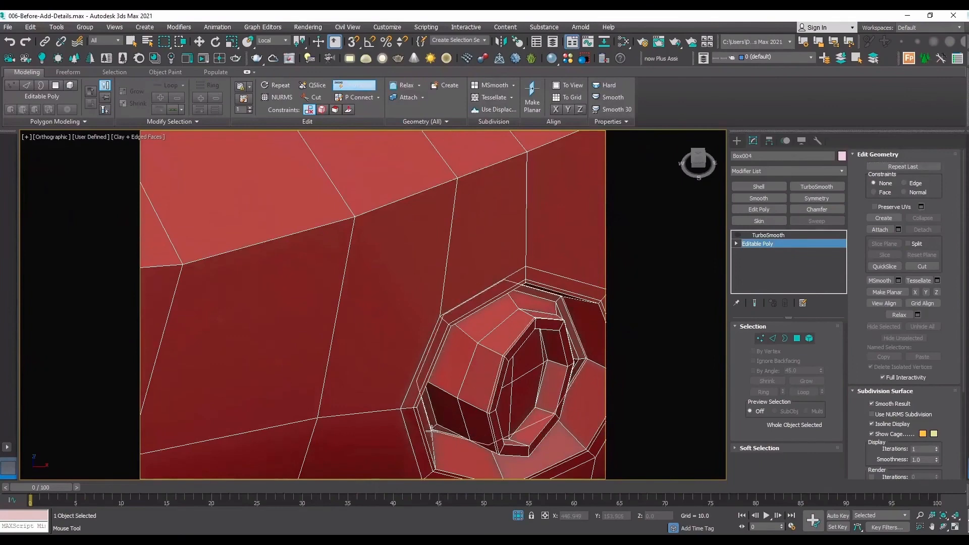
{"action": "scroll", "coordinate": [444, 454], "scroll_direction": "up", "scroll_amount": 2}
{"action": "scroll", "coordinate": [492, 404], "scroll_direction": "down", "scroll_amount": 4}
{"action": "scroll", "coordinate": [497, 402], "scroll_direction": "up", "scroll_amount": 5}
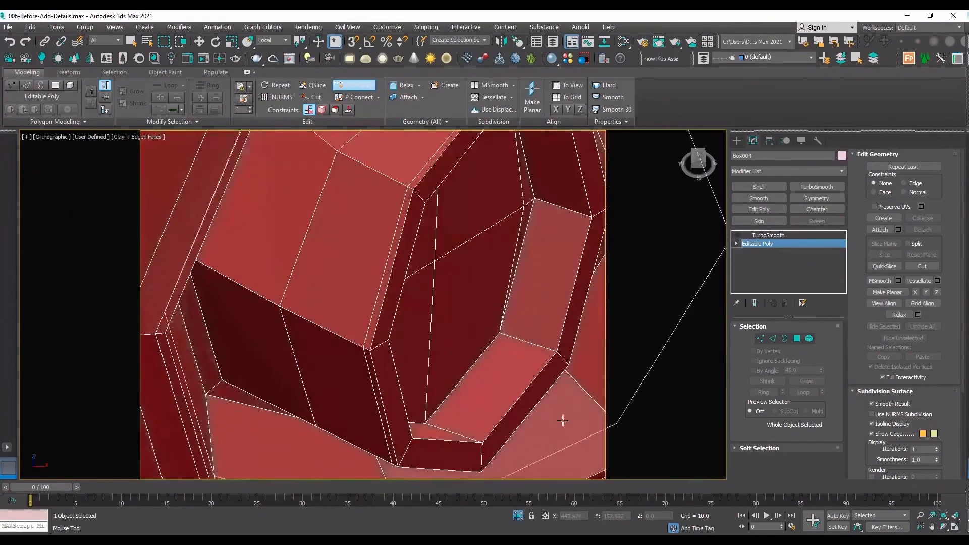
{"action": "scroll", "coordinate": [560, 416], "scroll_direction": "down", "scroll_amount": 3}
{"action": "scroll", "coordinate": [550, 412], "scroll_direction": "up", "scroll_amount": 2}
{"action": "right_click", "coordinate": [424, 325]}
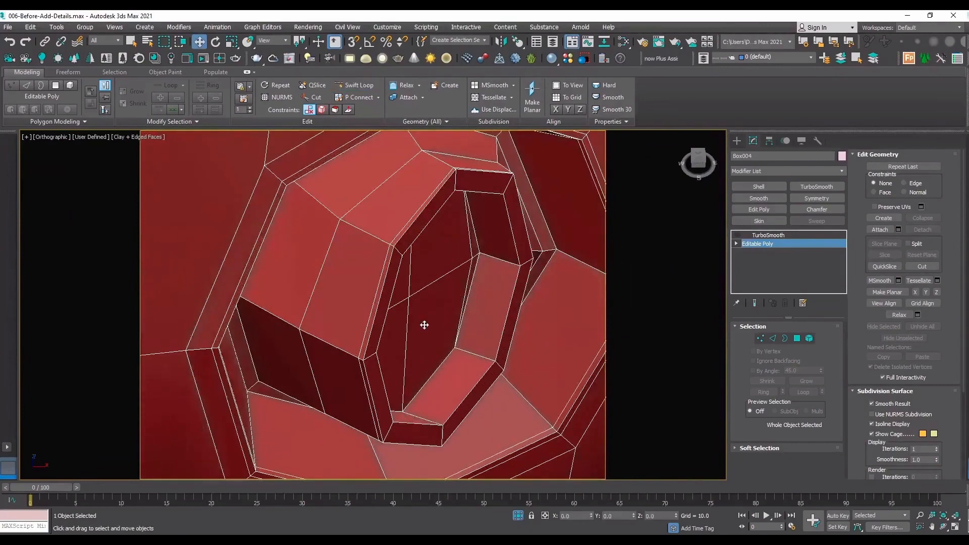
Compare the handle with TurboSmooth on and off to check the edges of the hole and hollow peg.
{"action": "scroll", "coordinate": [425, 325], "scroll_direction": "down", "scroll_amount": 2}
{"action": "left_click", "coordinate": [767, 235]}
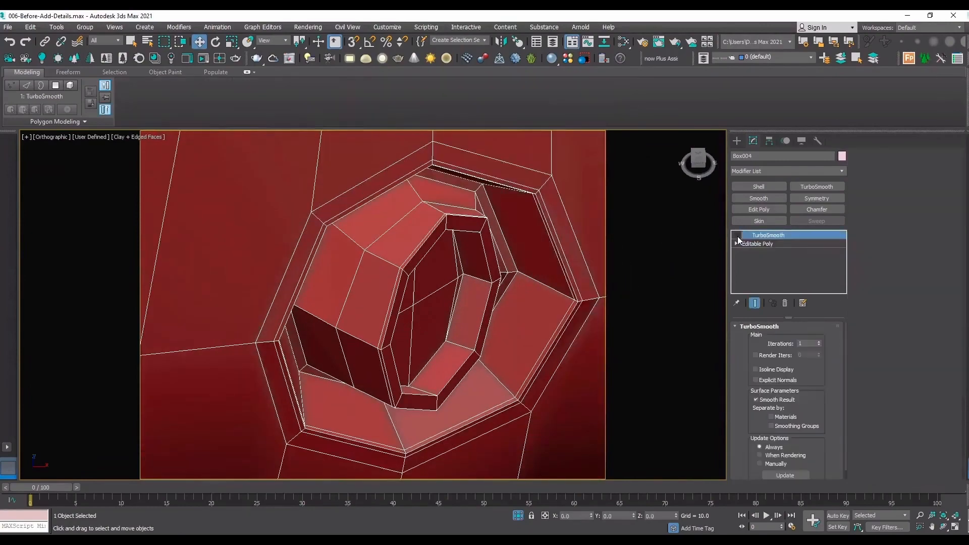
{"action": "left_click", "coordinate": [737, 236]}
{"action": "left_click", "coordinate": [737, 236]}
{"action": "left_click", "coordinate": [737, 236]}
{"action": "key", "text": "F4"}
{"action": "scroll", "coordinate": [474, 356], "scroll_direction": "down", "scroll_amount": 5}
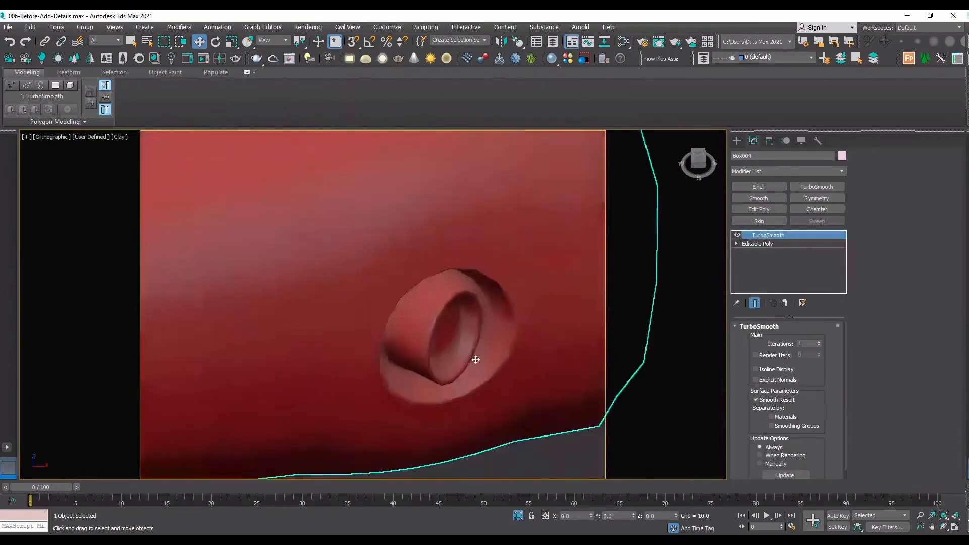
{"action": "left_click", "coordinate": [738, 236]}
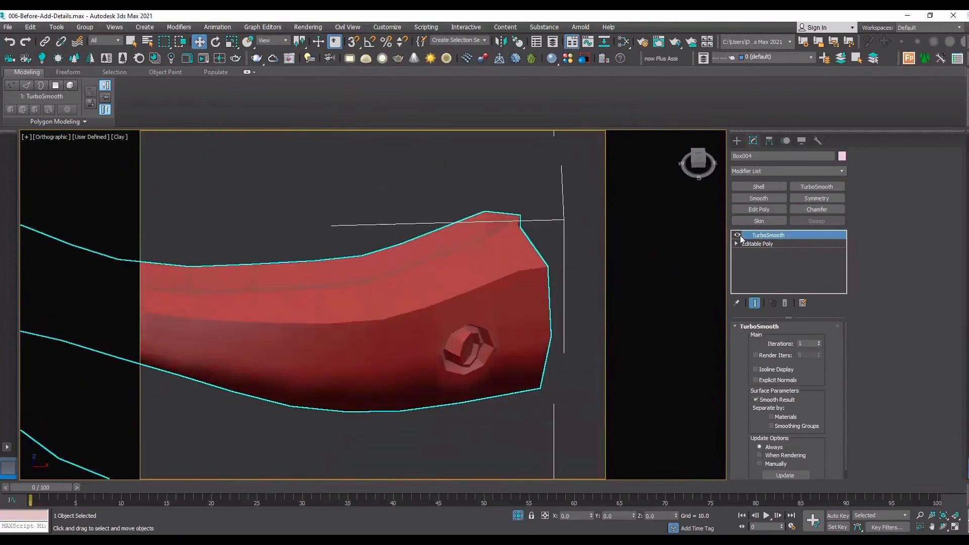
{"action": "scroll", "coordinate": [495, 355], "scroll_direction": "up", "scroll_amount": 5}
{"action": "key", "text": "F4"}
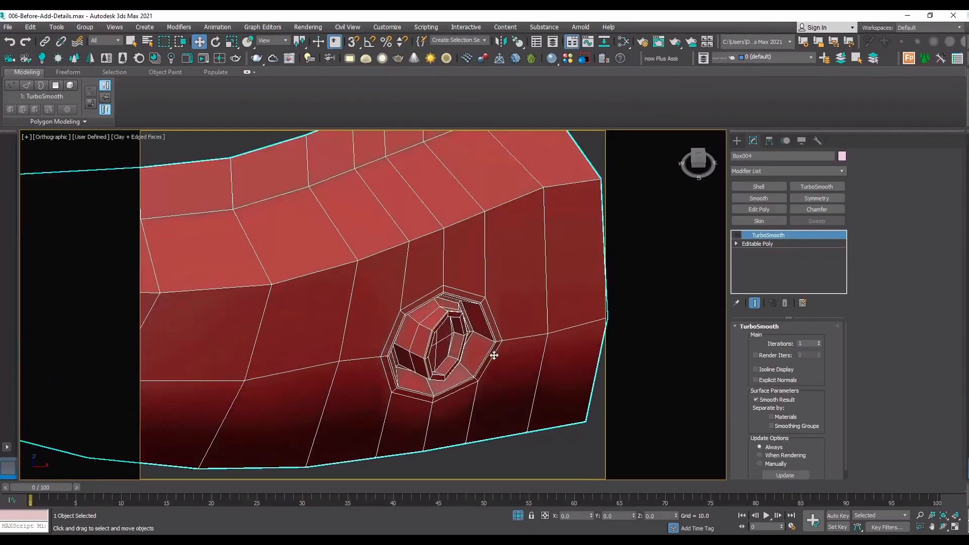
{"action": "scroll", "coordinate": [392, 295], "scroll_direction": "down", "scroll_amount": 5}
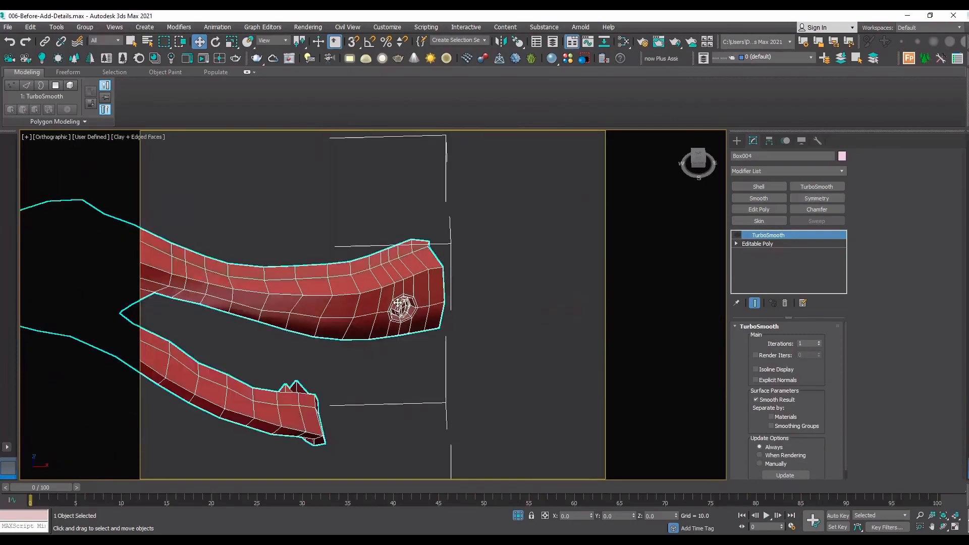
{"action": "scroll", "coordinate": [403, 306], "scroll_direction": "down", "scroll_amount": 4}
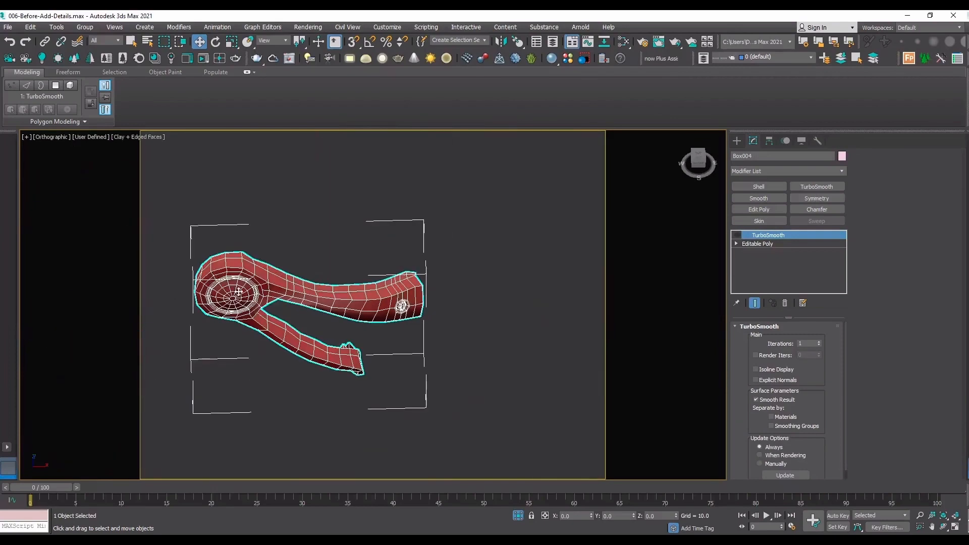
Add an Edit Poly modifier between the Editable Poly base and TurboSmooth.
{"action": "left_click", "coordinate": [789, 244]}
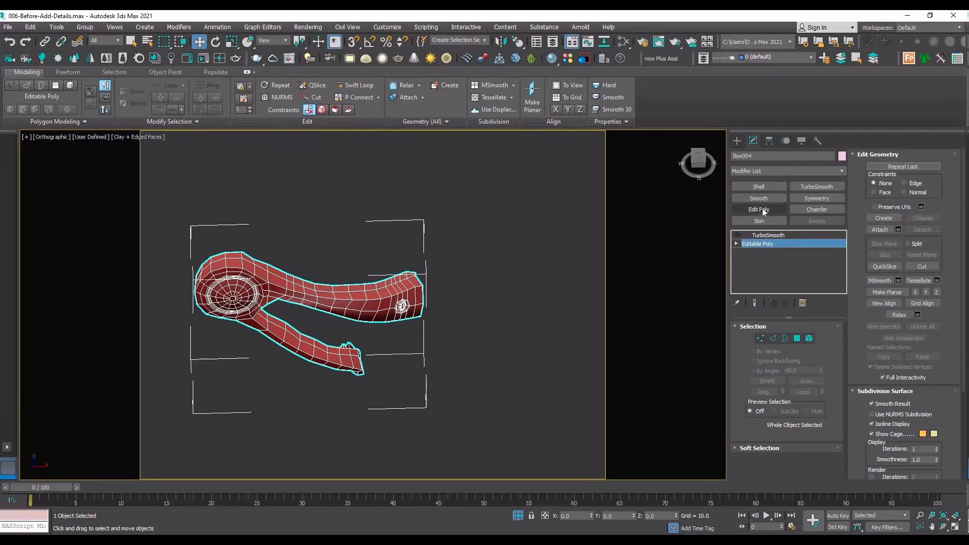
{"action": "scroll", "coordinate": [323, 236], "scroll_direction": "up", "scroll_amount": 5}
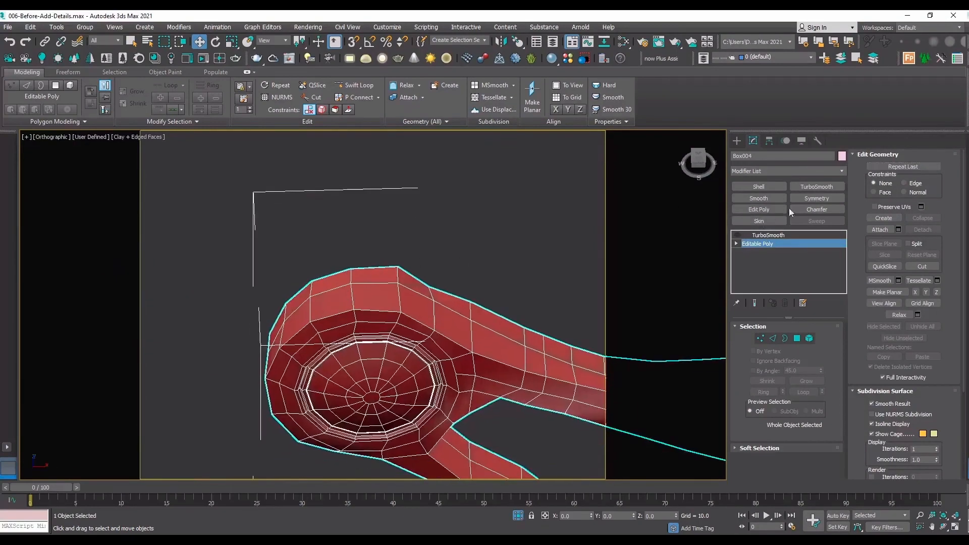
{"action": "left_click", "coordinate": [755, 209]}
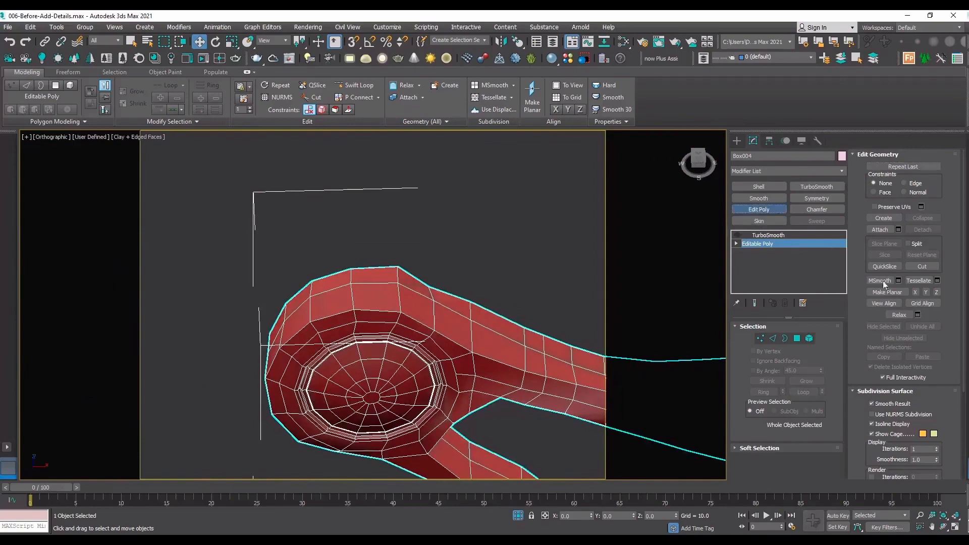
Remove the edge loop running along the middle of the outer side wall around the round head and handles.
{"action": "key", "text": "ctrl+r"}
{"action": "left_click_drag", "start_coordinate": [309, 268], "coordinate": [457, 297]}
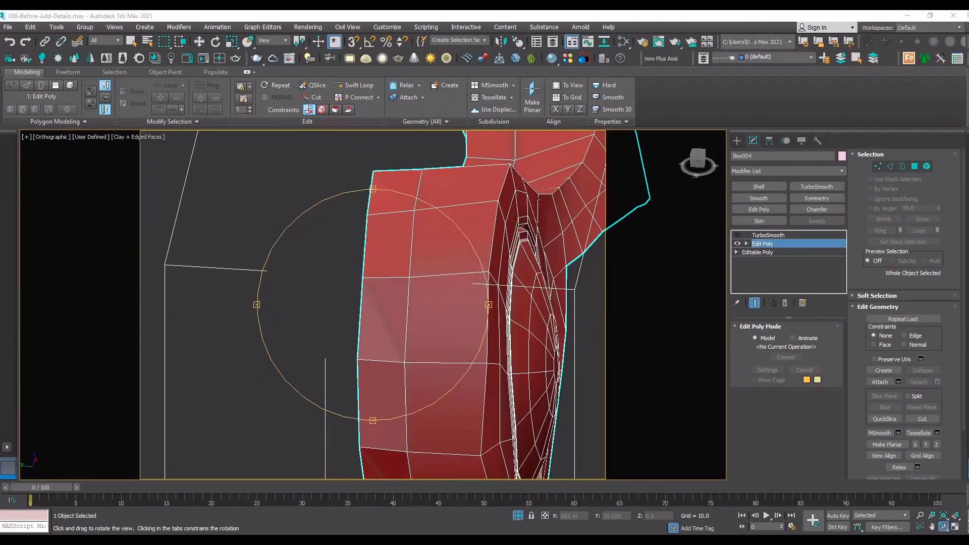
{"action": "scroll", "coordinate": [434, 287], "scroll_direction": "up", "scroll_amount": 2}
{"action": "scroll", "coordinate": [373, 265], "scroll_direction": "down", "scroll_amount": 6}
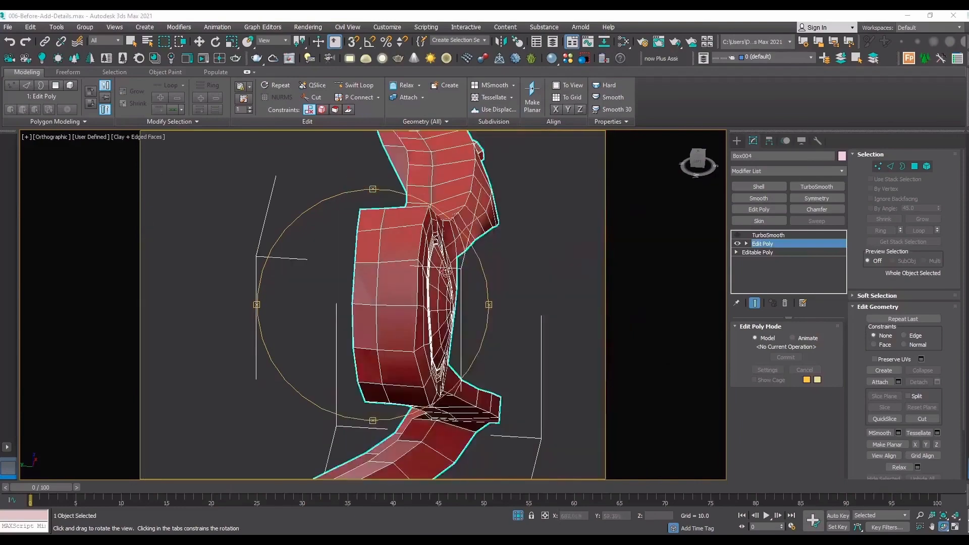
{"action": "left_click_drag", "start_coordinate": [374, 266], "coordinate": [454, 282]}
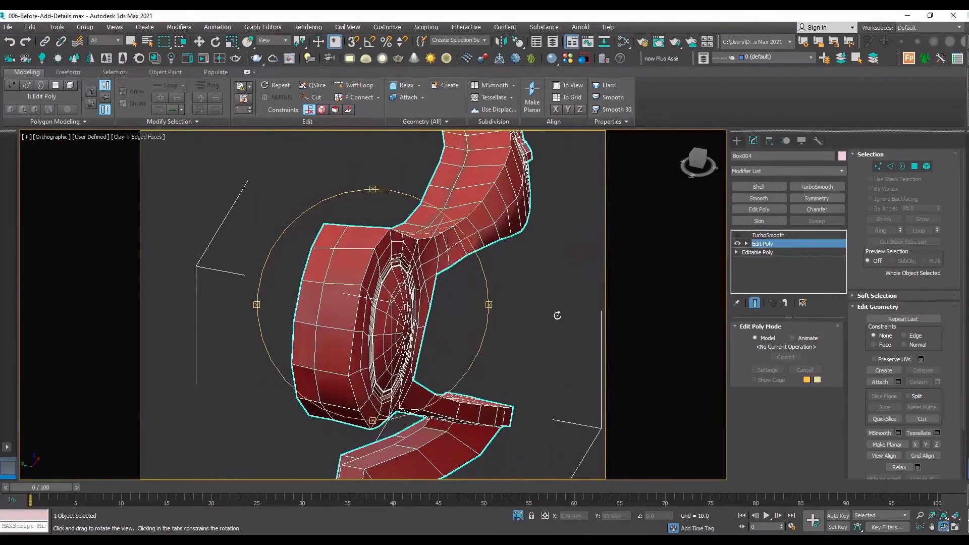
{"action": "key", "text": "w"}
{"action": "key", "text": "2"}
{"action": "double_click", "coordinate": [322, 299]}
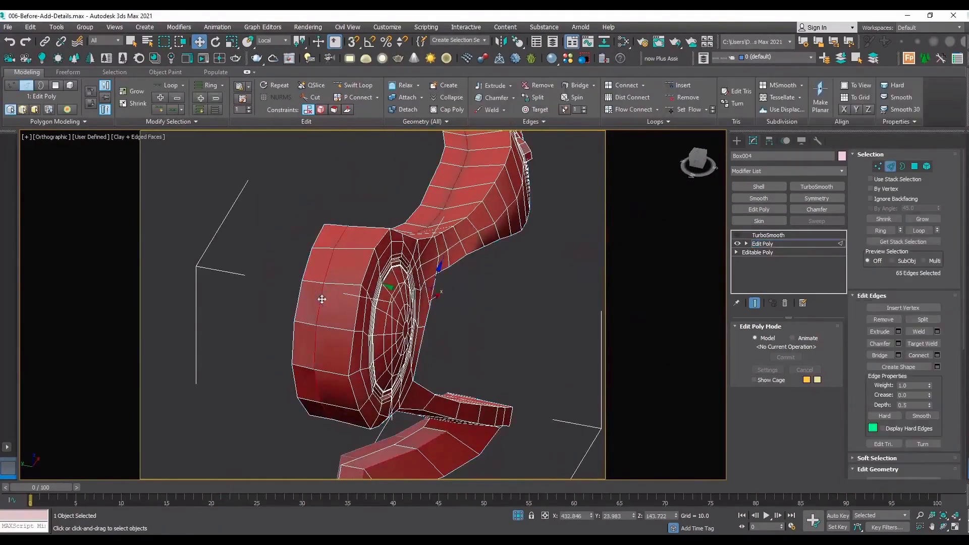
{"action": "scroll", "coordinate": [428, 232], "scroll_direction": "down", "scroll_amount": 4}
{"action": "scroll", "coordinate": [454, 190], "scroll_direction": "up", "scroll_amount": 4}
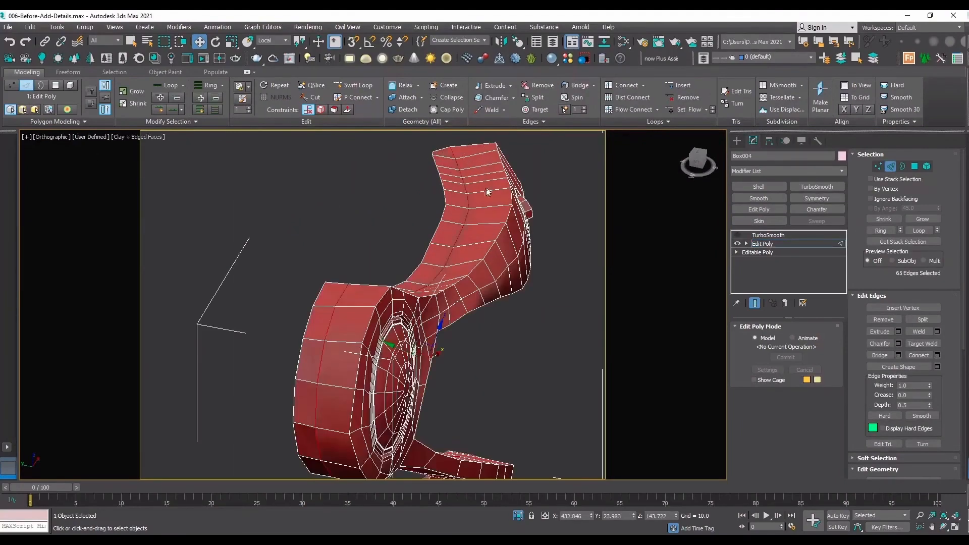
{"action": "left_click", "coordinate": [883, 319]}
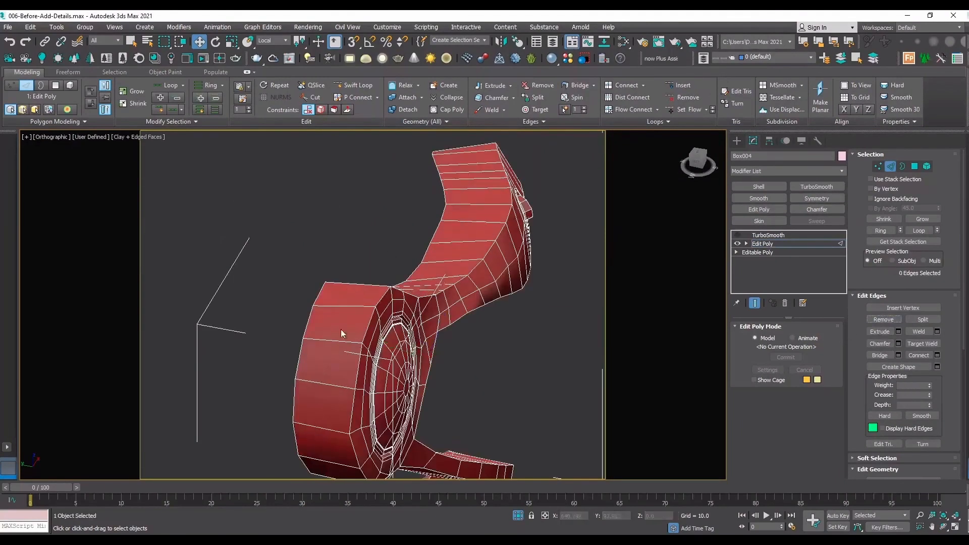
{"action": "scroll", "coordinate": [341, 330], "scroll_direction": "up", "scroll_amount": 5}
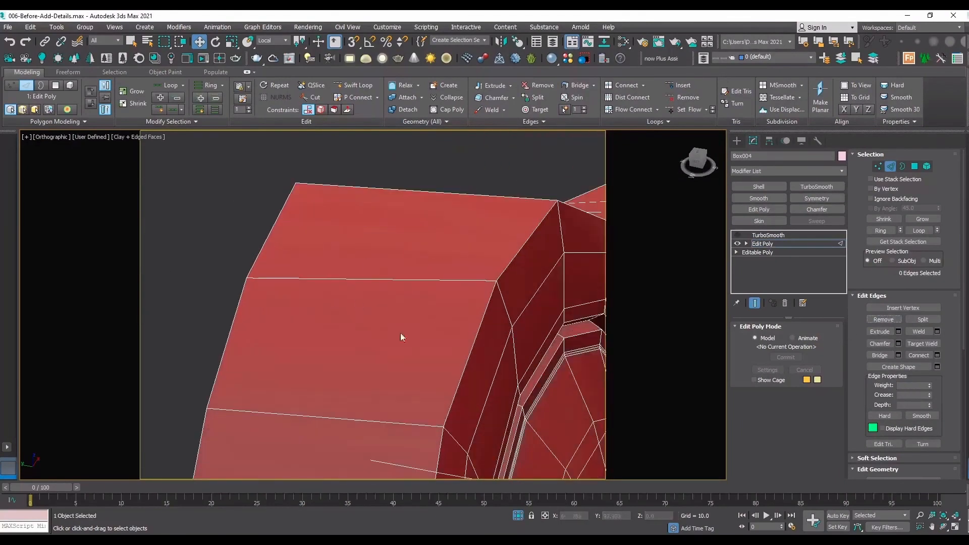
Examine the round head's outer side wall and both handles from several angles.
{"action": "scroll", "coordinate": [358, 263], "scroll_direction": "down", "scroll_amount": 3}
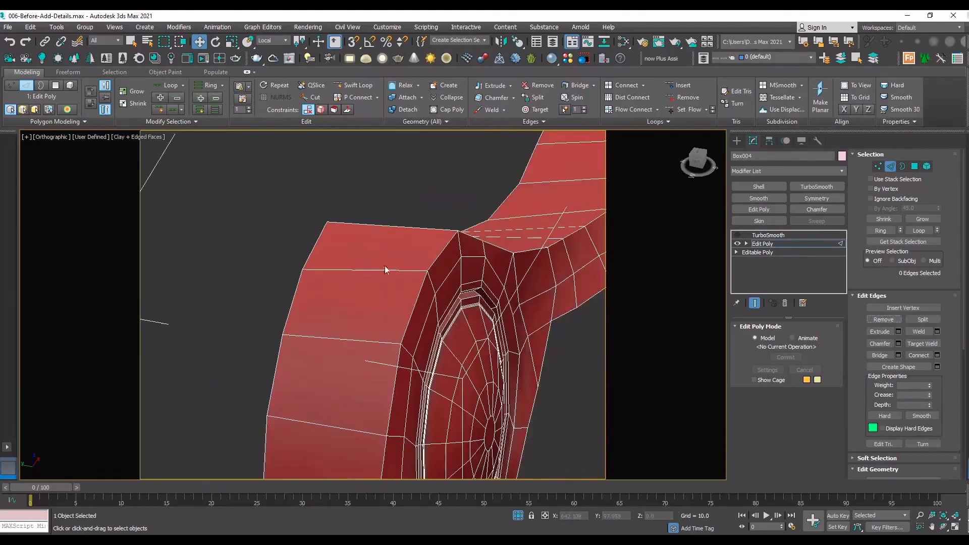
{"action": "scroll", "coordinate": [374, 271], "scroll_direction": "down", "scroll_amount": 3}
{"action": "scroll", "coordinate": [373, 272], "scroll_direction": "down", "scroll_amount": 2}
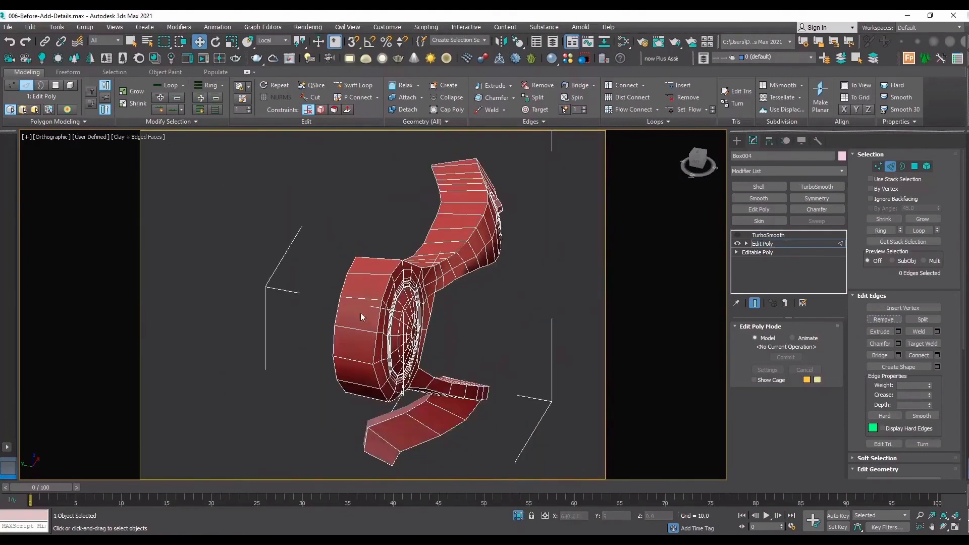
{"action": "left_click", "coordinate": [943, 528]}
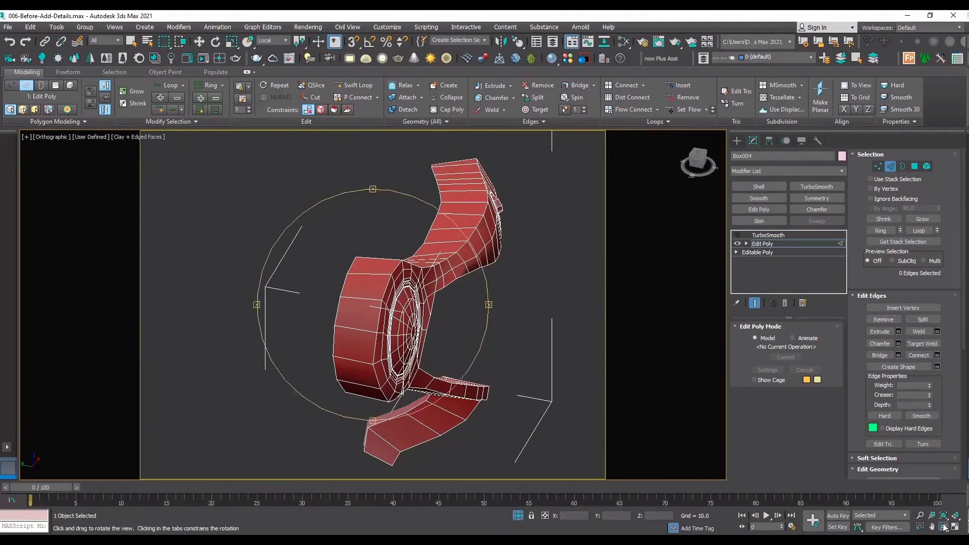
{"action": "left_click_drag", "start_coordinate": [404, 284], "coordinate": [230, 179]}
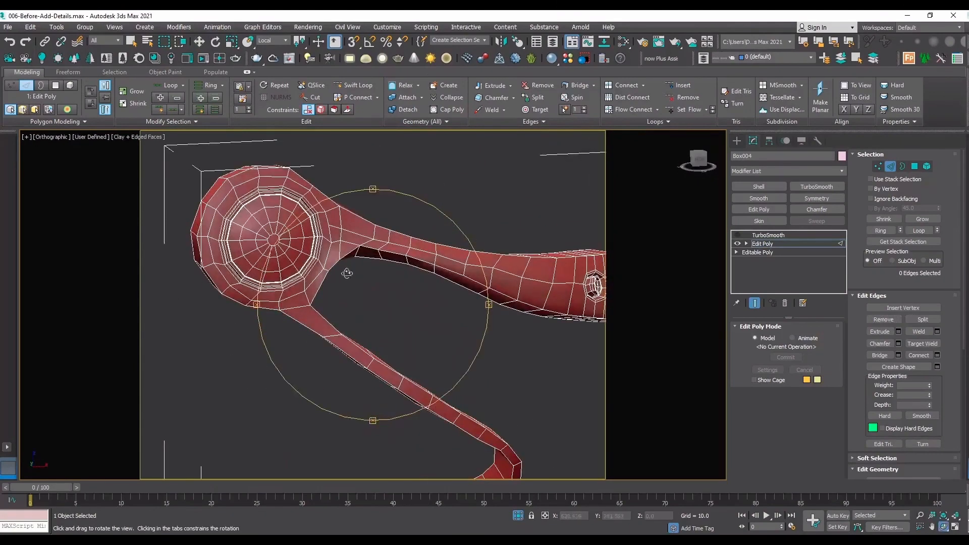
{"action": "left_click_drag", "start_coordinate": [347, 273], "coordinate": [381, 309]}
{"action": "scroll", "coordinate": [381, 309], "scroll_direction": "up", "scroll_amount": 5}
{"action": "right_click", "coordinate": [381, 309]}
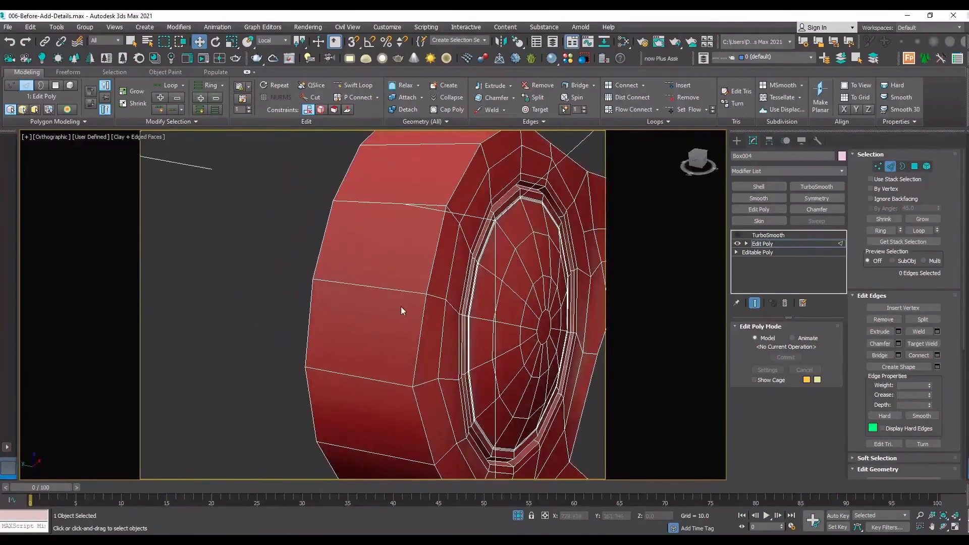
{"action": "left_click", "coordinate": [353, 85]}
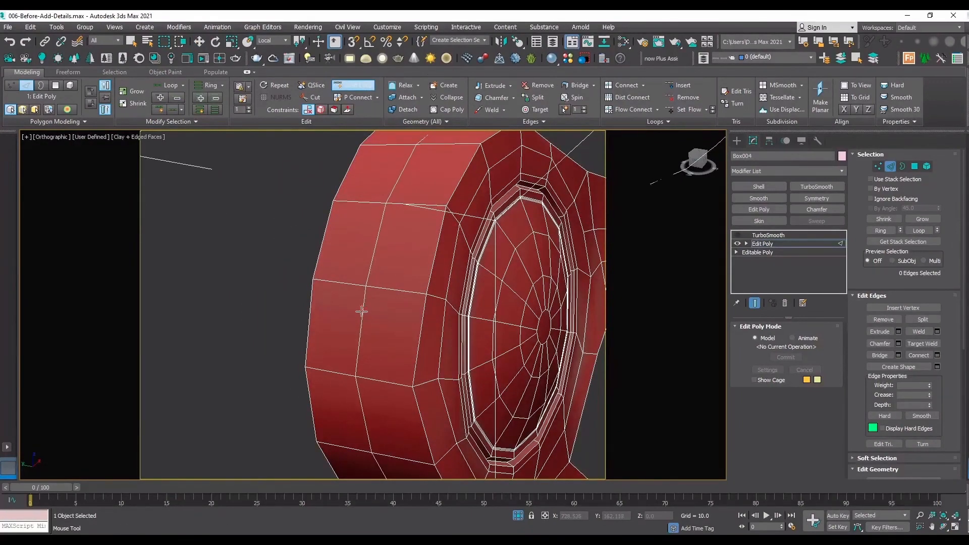
{"action": "left_click", "coordinate": [362, 311]}
{"action": "right_click", "coordinate": [347, 308]}
{"action": "scroll", "coordinate": [387, 306], "scroll_direction": "up", "scroll_amount": 2}
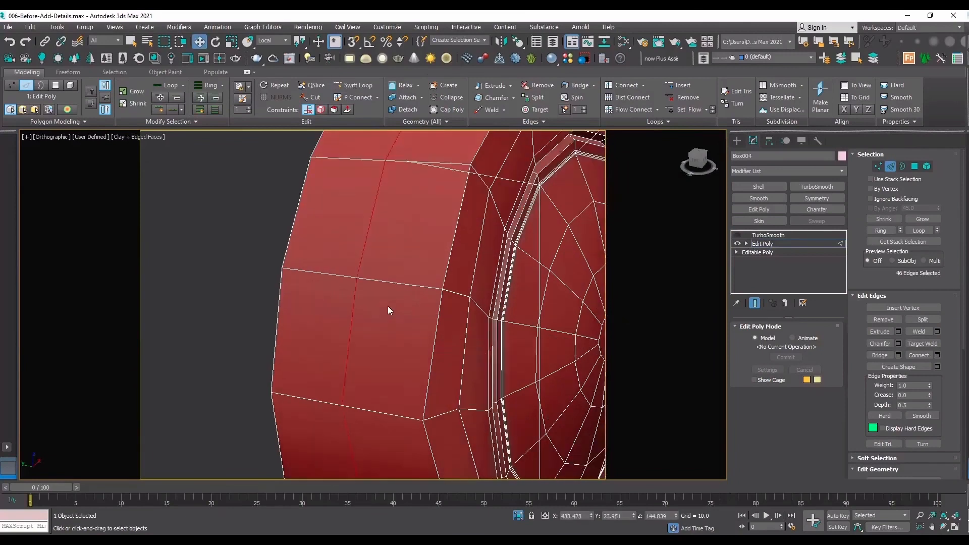
{"action": "key", "text": "ctrl+z"}
Add two lengthwise Swift Loop edge loops and one crosswise loop between existing edges on the round head's outer side wall.
{"action": "left_click", "coordinate": [353, 85]}
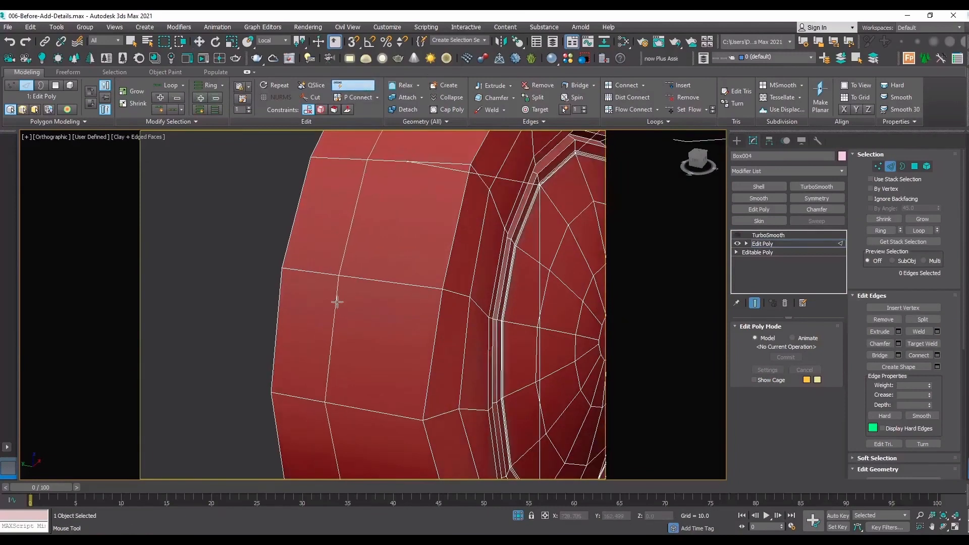
{"action": "left_click", "coordinate": [337, 301]}
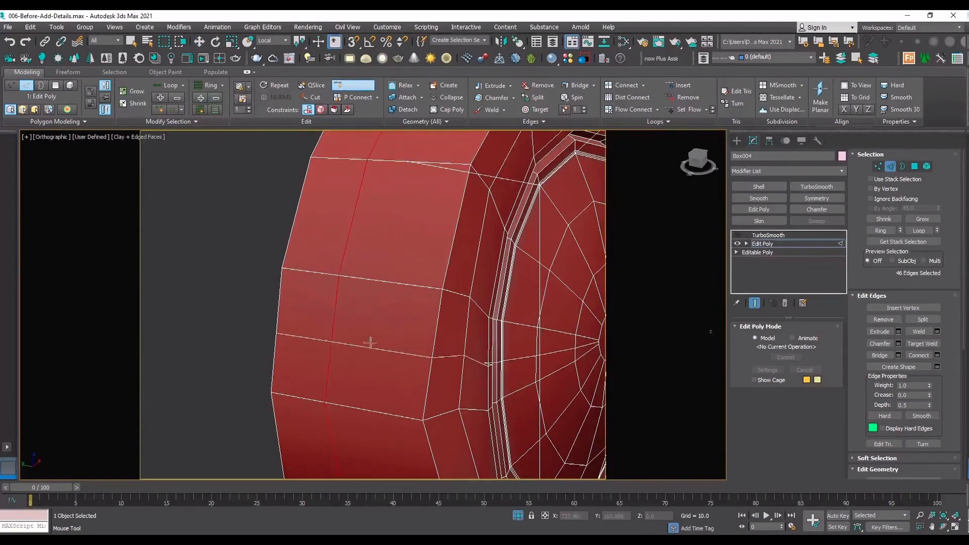
{"action": "scroll", "coordinate": [370, 340], "scroll_direction": "up", "scroll_amount": 2}
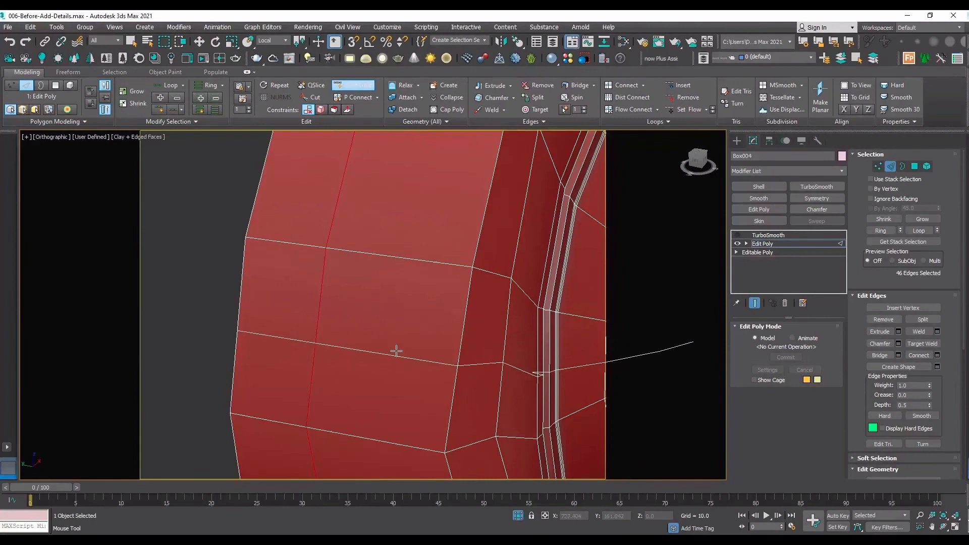
{"action": "left_click", "coordinate": [384, 363]}
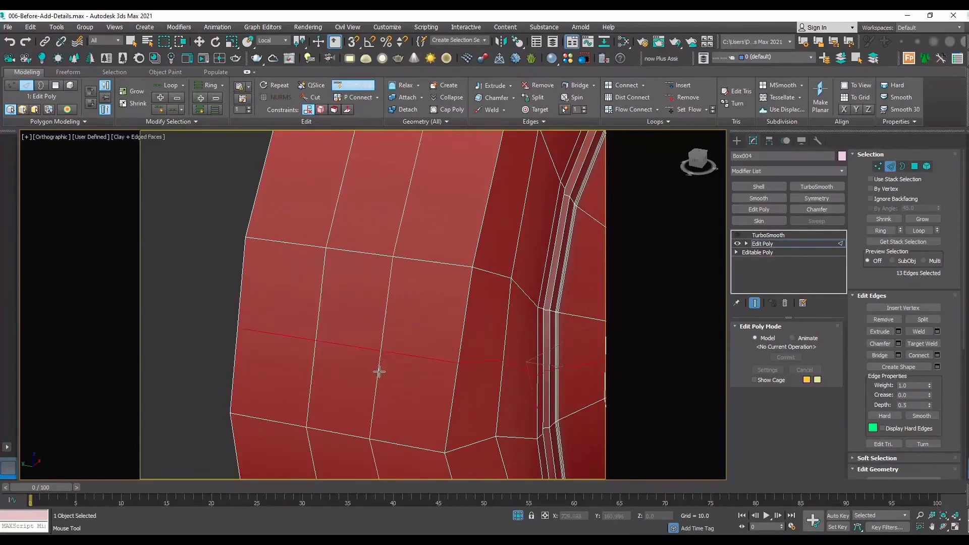
{"action": "left_click", "coordinate": [379, 381], "text": "ctrl+alt"}
{"action": "right_click", "coordinate": [375, 394]}
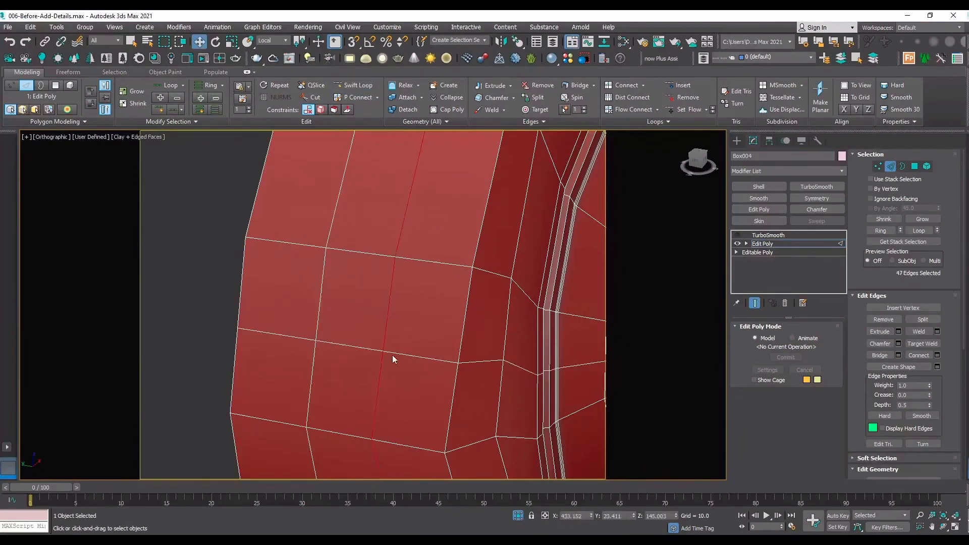
Select the vertex where the new loops cross and inspect the loops around the round head from the front.
{"action": "key", "text": "1"}
{"action": "left_click", "coordinate": [383, 352]}
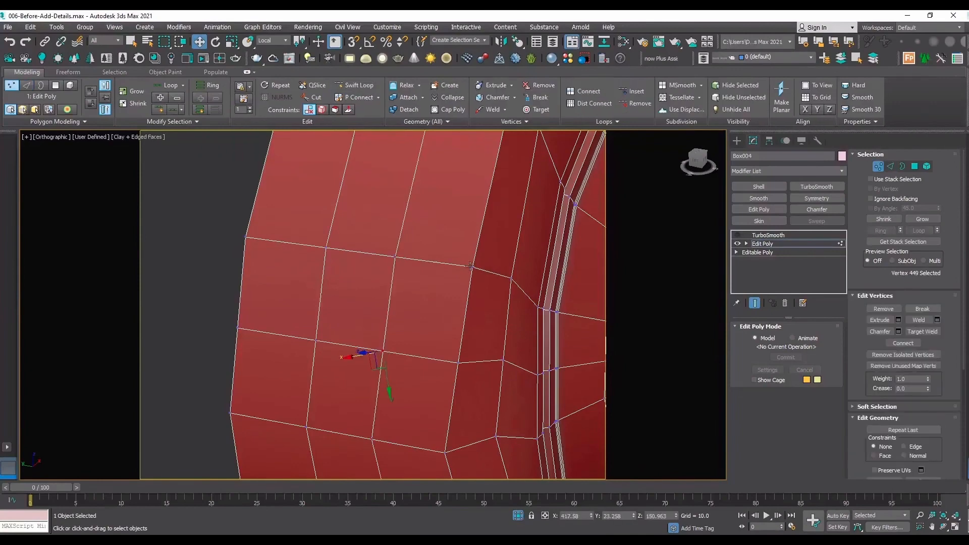
{"action": "left_click", "coordinate": [942, 525]}
{"action": "scroll", "coordinate": [386, 321], "scroll_direction": "down", "scroll_amount": 5}
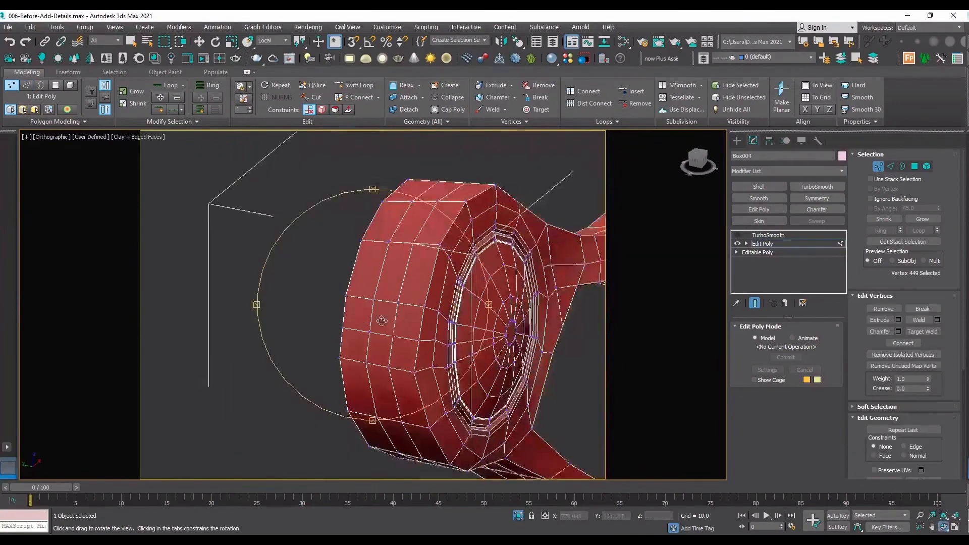
{"action": "left_click_drag", "start_coordinate": [383, 320], "coordinate": [318, 308]}
{"action": "scroll", "coordinate": [404, 319], "scroll_direction": "up", "scroll_amount": 4}
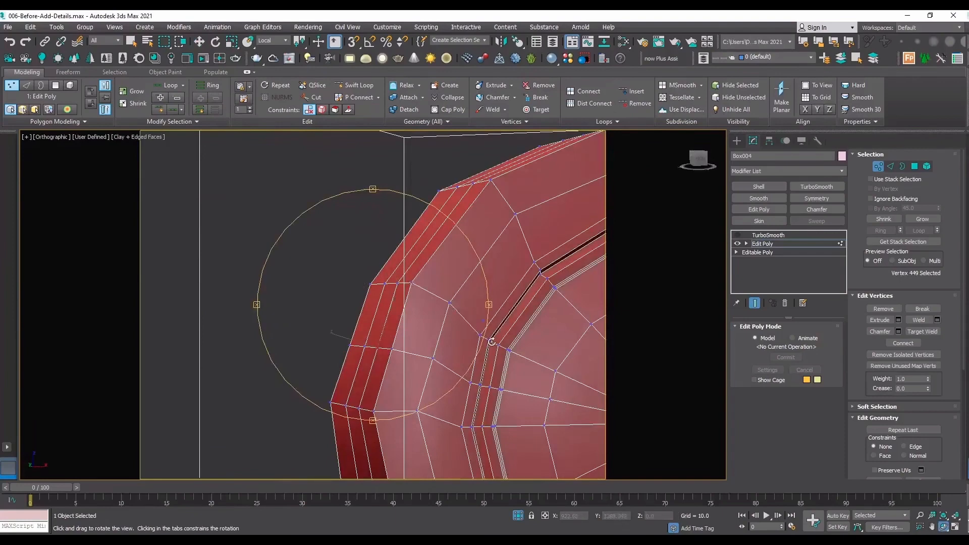
{"action": "scroll", "coordinate": [393, 256], "scroll_direction": "down", "scroll_amount": 4}
{"action": "scroll", "coordinate": [424, 275], "scroll_direction": "up", "scroll_amount": 3}
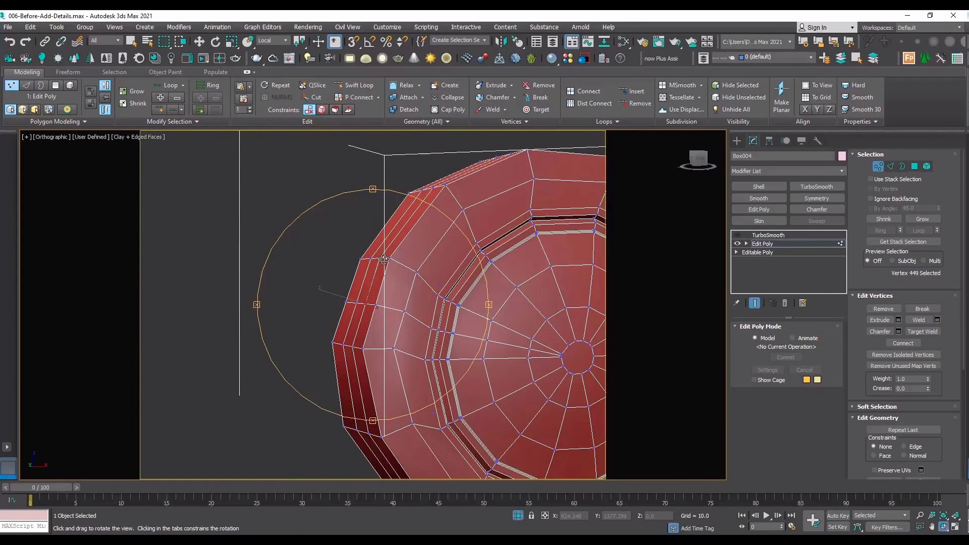
{"action": "scroll", "coordinate": [387, 299], "scroll_direction": "up", "scroll_amount": 3}
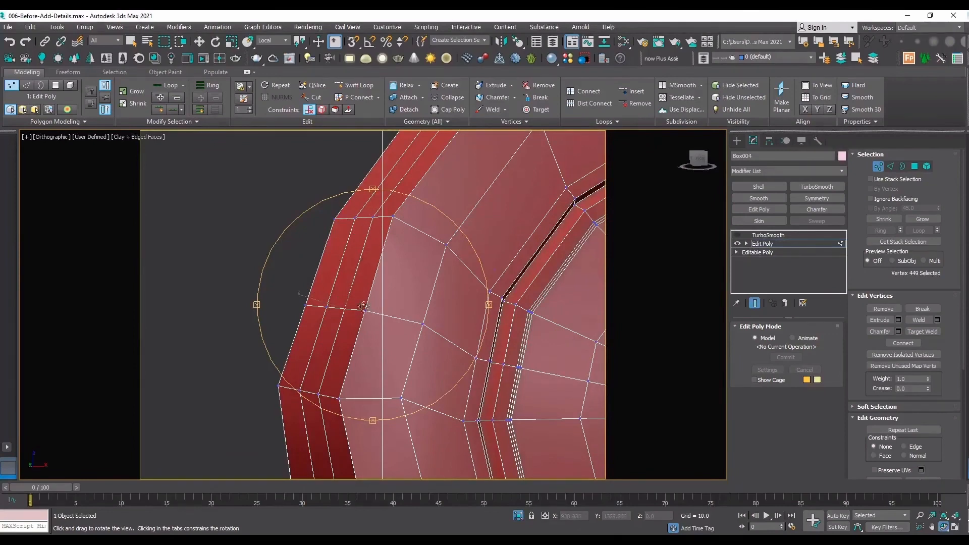
{"action": "key", "text": "super"}
{"action": "left_click", "coordinate": [385, 165]}
{"action": "key", "text": "ctrl+z"}
{"action": "key", "text": "ctrl+z"}
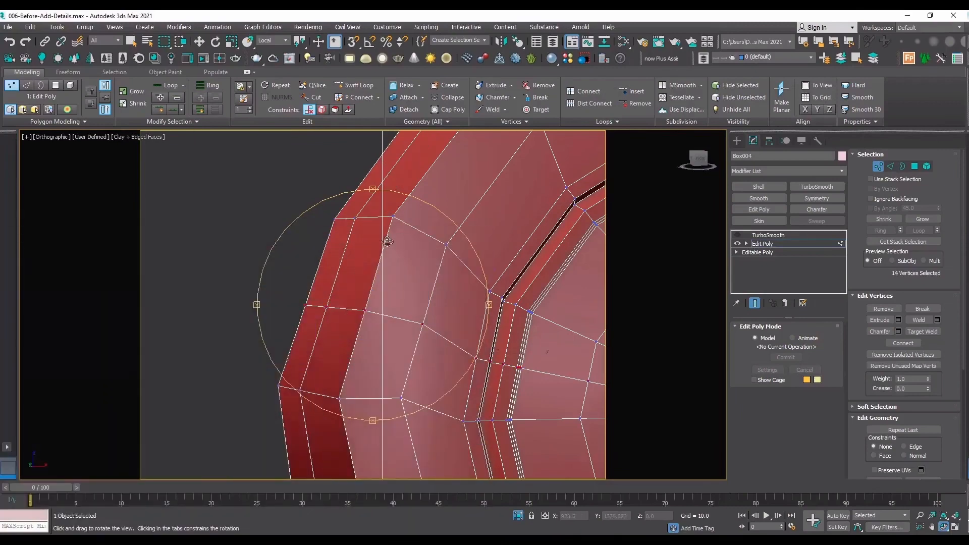
{"action": "key", "text": "ctrl+z"}
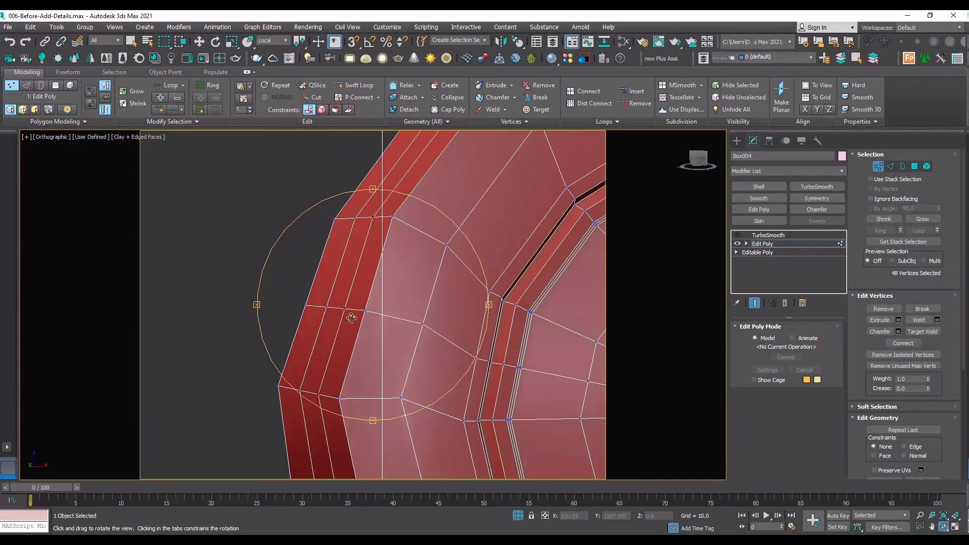
Connect the loop-crossing vertex diagonally to the four corner vertices surrounding it on the outer side wall.
{"action": "left_click_drag", "start_coordinate": [351, 318], "coordinate": [387, 301]}
{"action": "right_click", "coordinate": [387, 302]}
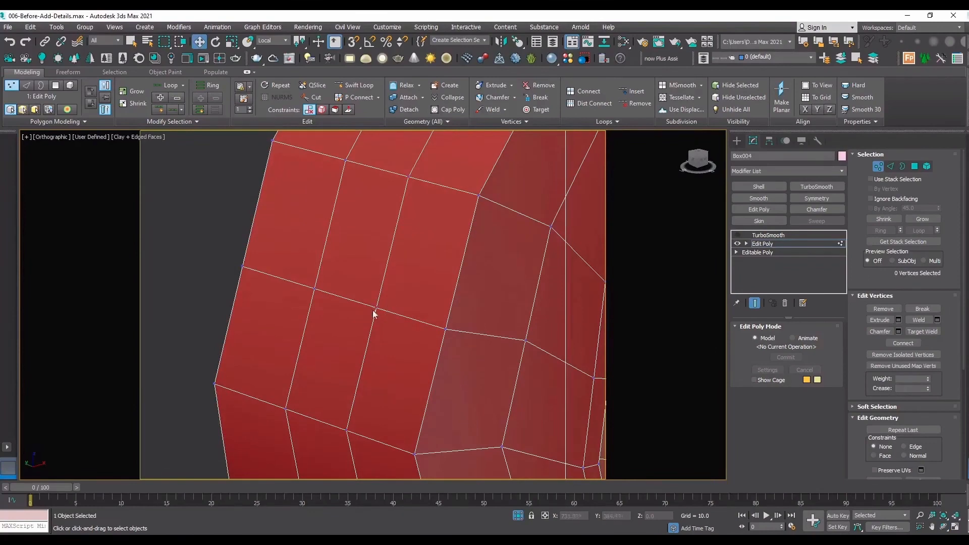
{"action": "left_click", "coordinate": [376, 308]}
{"action": "left_click", "coordinate": [477, 194]}
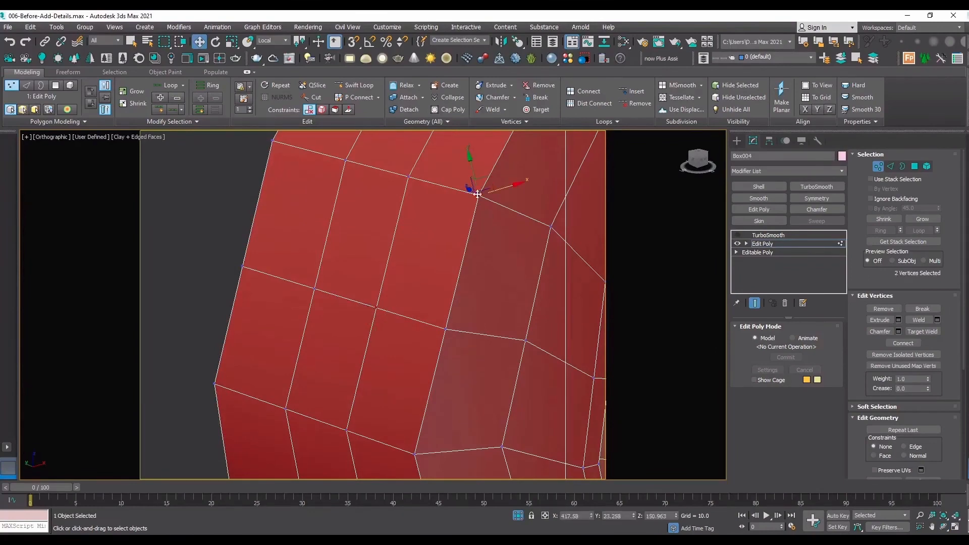
{"action": "left_click", "coordinate": [344, 161], "text": "ctrl"}
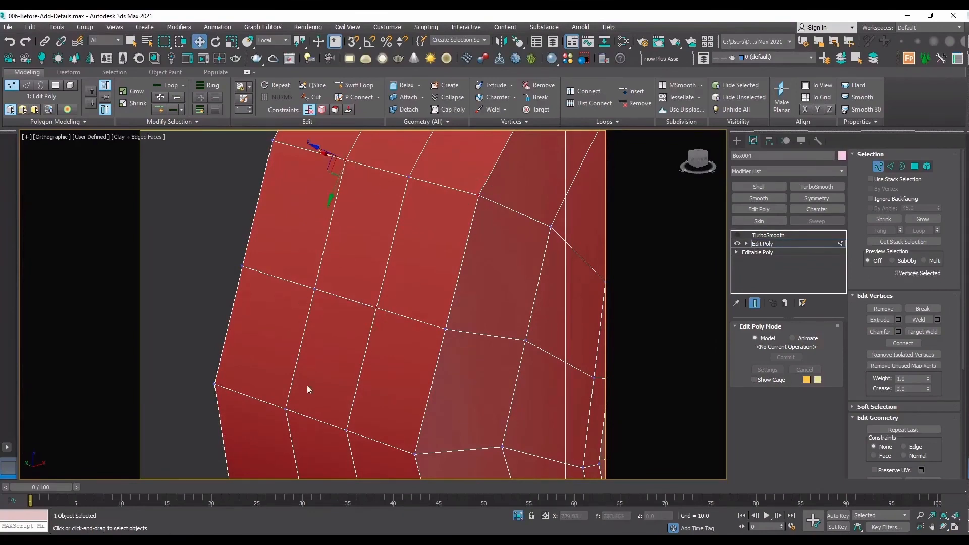
{"action": "left_click", "coordinate": [286, 409], "text": "ctrl"}
{"action": "left_click", "coordinate": [415, 453], "text": "ctrl"}
{"action": "left_click", "coordinate": [903, 344]}
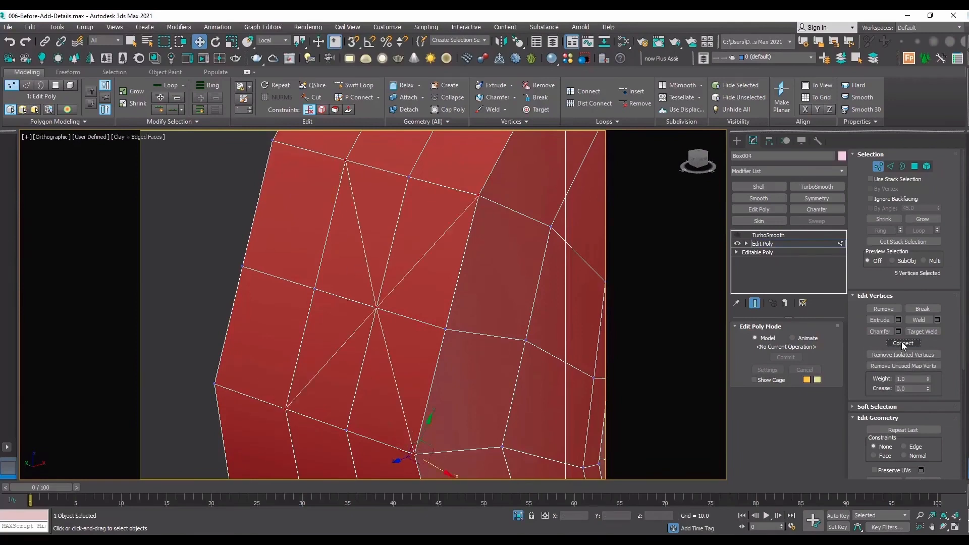
Chamfer the centre vertex by about 0.35 with 0 segments to open it into an eight-sided polygon.
{"action": "left_click", "coordinate": [376, 308]}
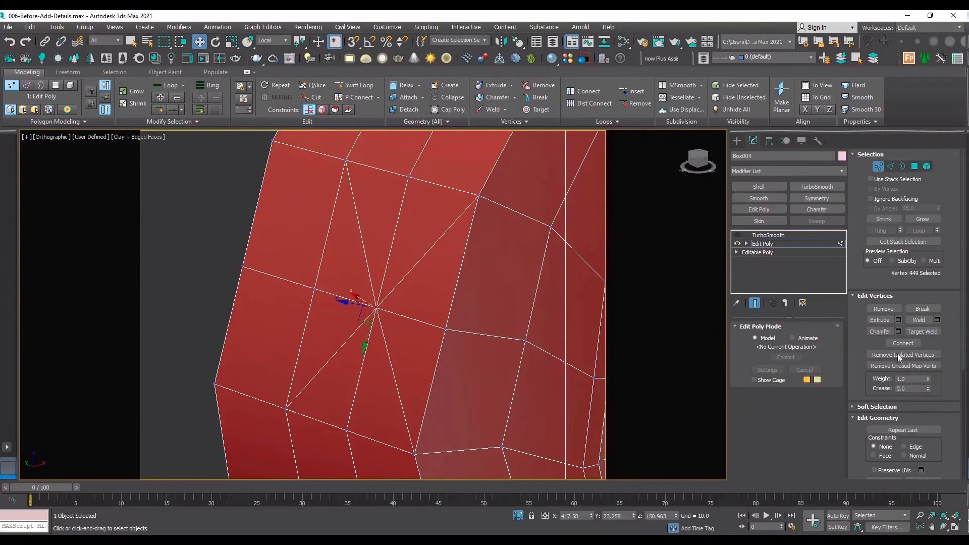
{"action": "left_click", "coordinate": [898, 332]}
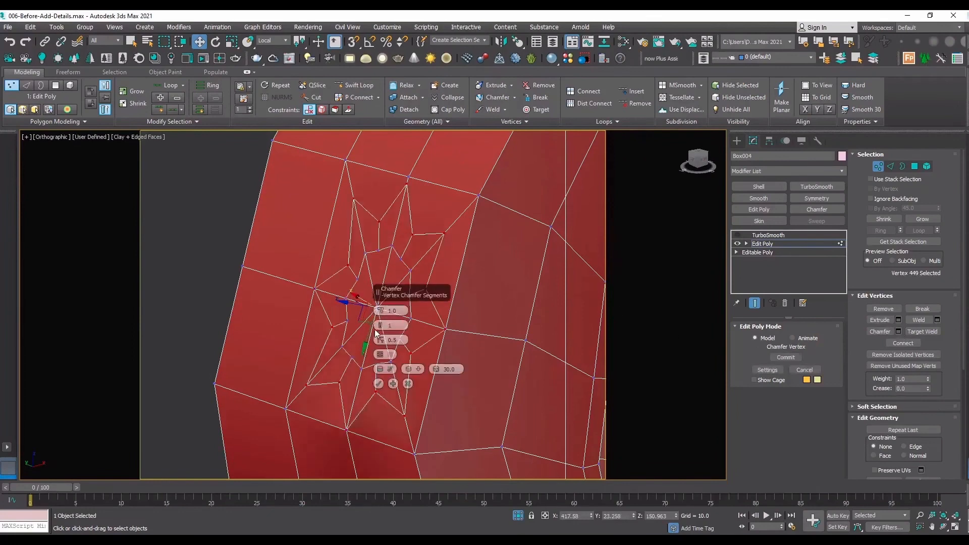
{"action": "left_click", "coordinate": [380, 327]}
{"action": "left_click_drag", "start_coordinate": [381, 312], "coordinate": [379, 394]}
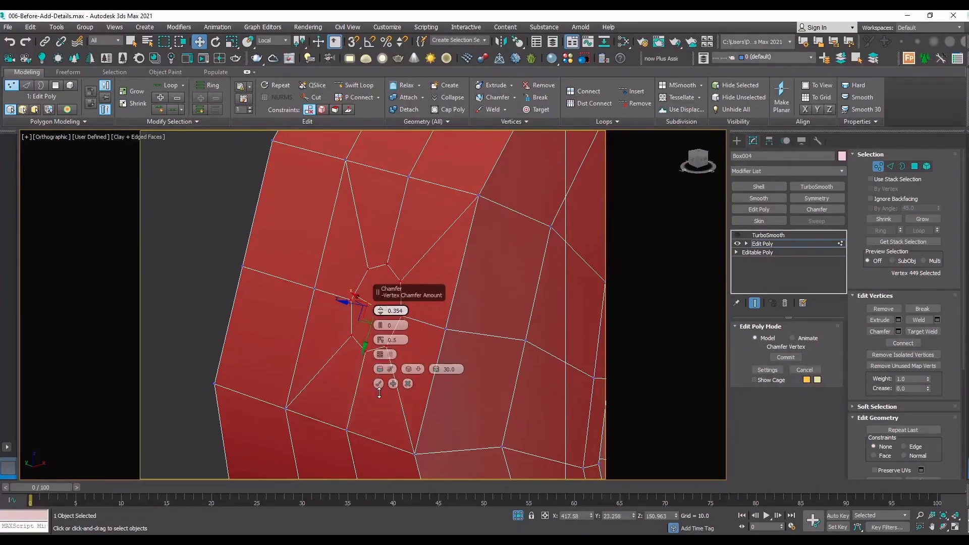
{"action": "left_click", "coordinate": [378, 384]}
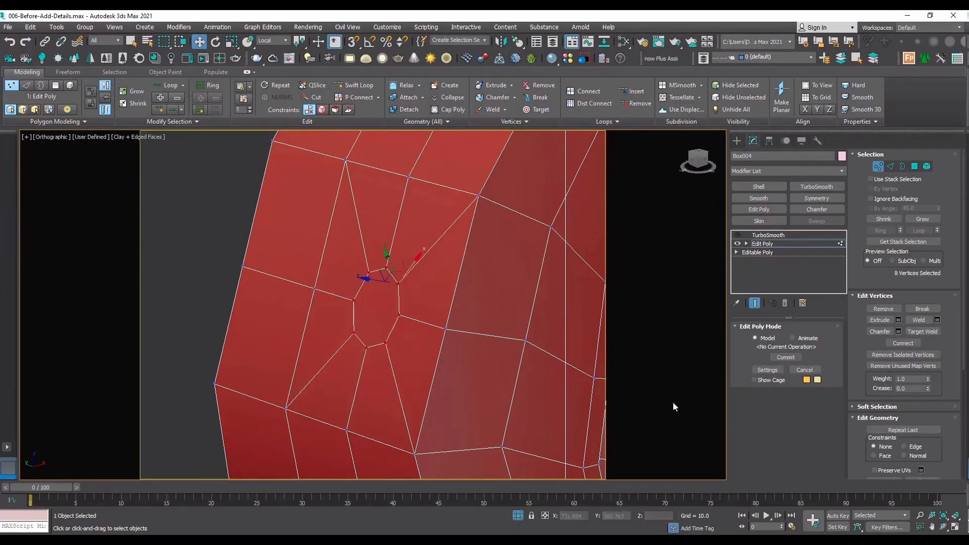
Remove the lengthwise and crosswise helper loops outside the octagon's surrounding patch, keeping the four straight edges that meet the octagon.
{"action": "left_click", "coordinate": [943, 526]}
{"action": "left_click_drag", "start_coordinate": [327, 287], "coordinate": [306, 253]}
{"action": "key", "text": "w"}
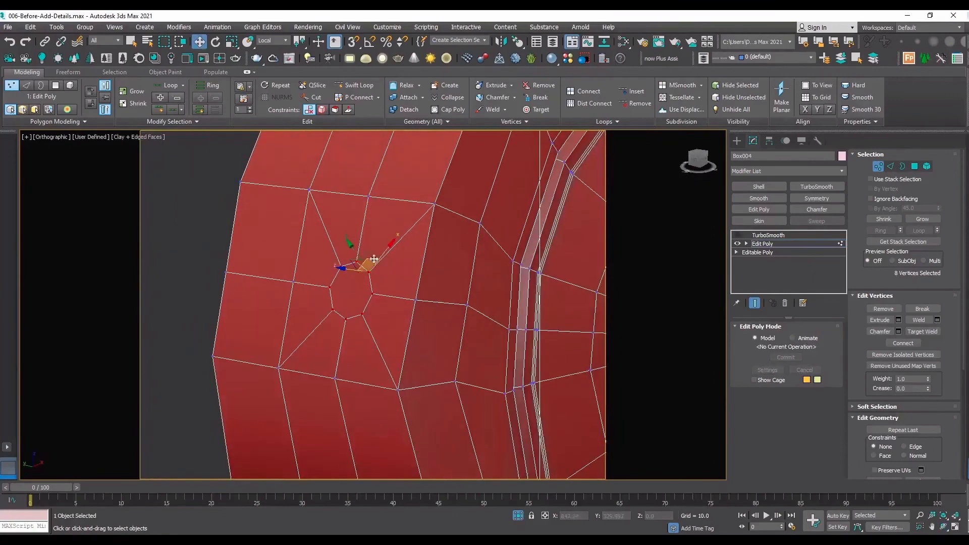
{"action": "key", "text": "2"}
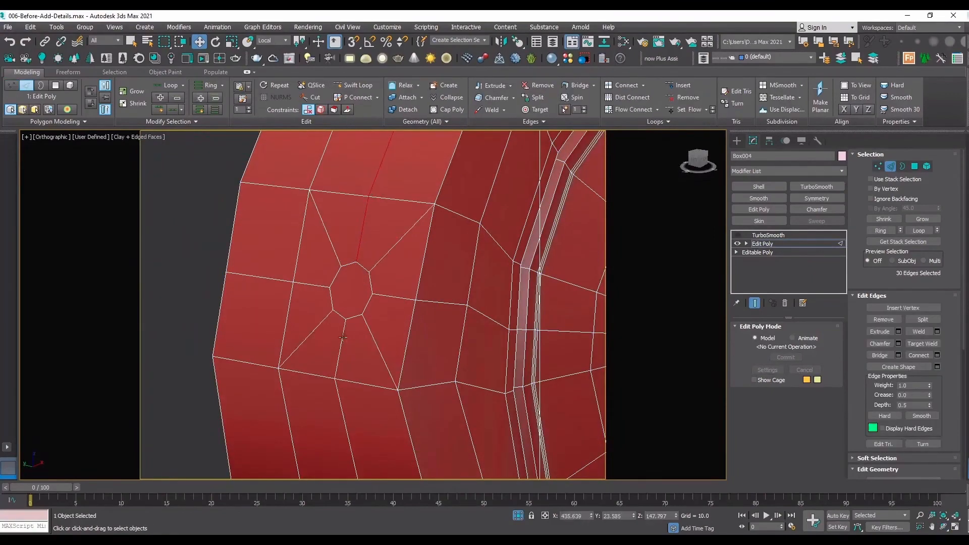
{"action": "double_click", "coordinate": [342, 337], "text": "ctrl"}
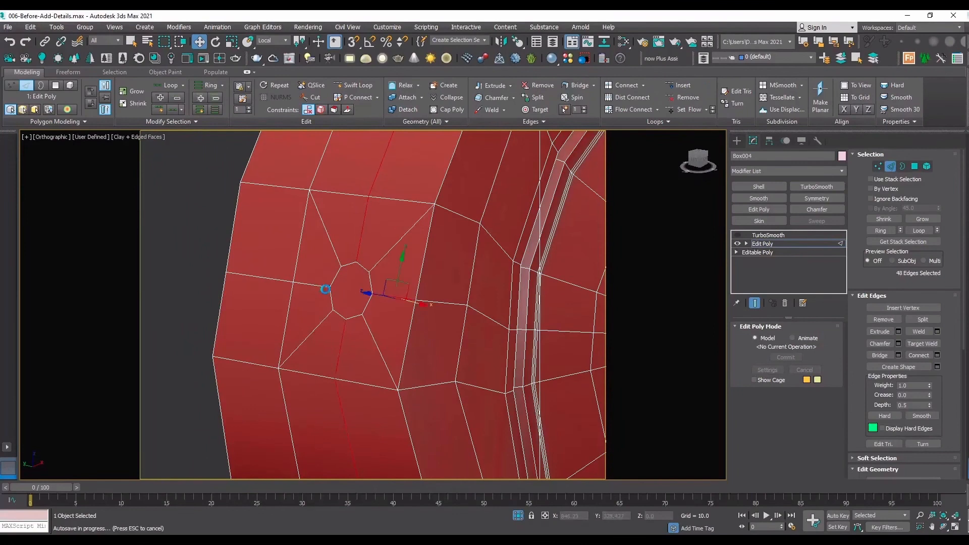
{"action": "double_click", "coordinate": [317, 290]}
{"action": "key", "text": "ctrl+z"}
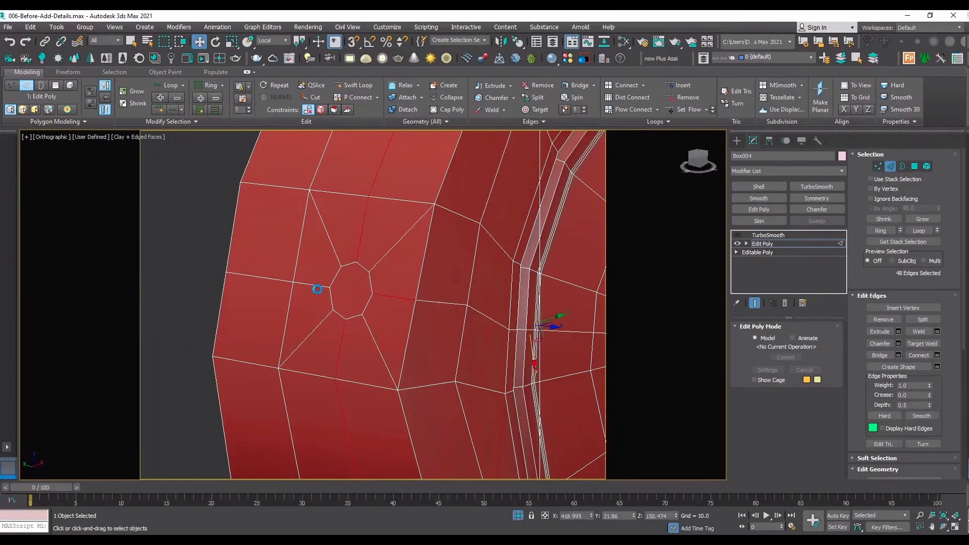
{"action": "double_click", "coordinate": [317, 288], "text": "ctrl"}
{"action": "double_click", "coordinate": [408, 302], "text": "ctrl"}
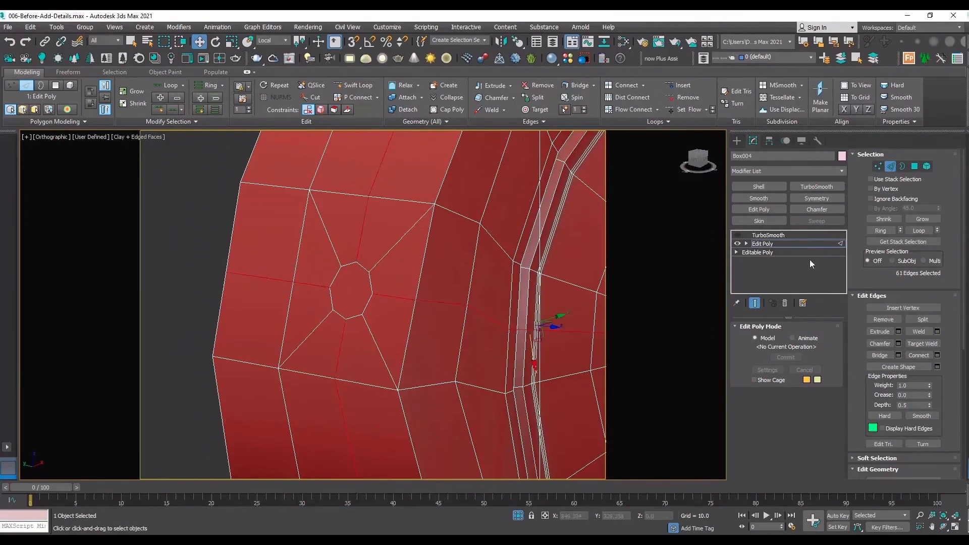
{"action": "left_click", "coordinate": [865, 319]}
{"action": "key", "text": "ctrl+z"}
{"action": "left_click_drag", "start_coordinate": [374, 300], "coordinate": [317, 251], "text": "alt"}
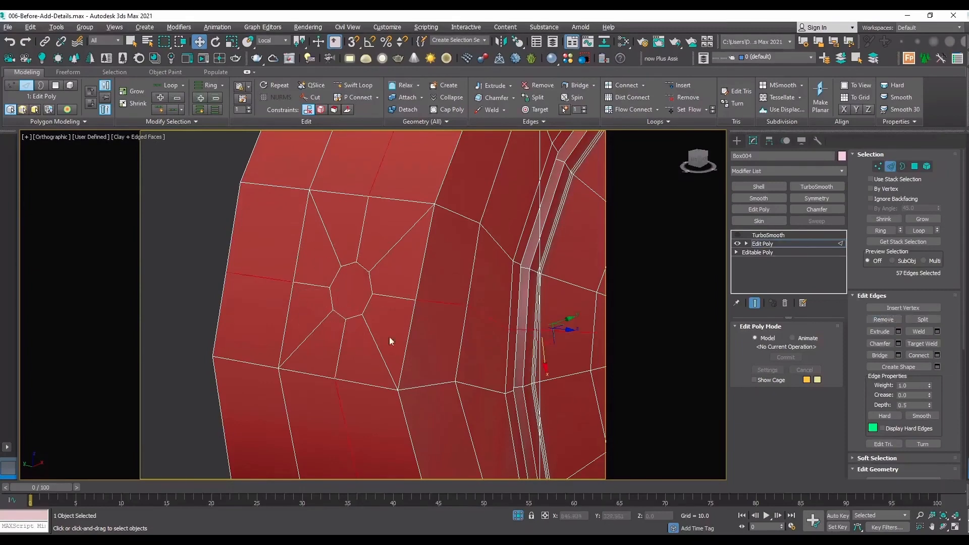
{"action": "left_click", "coordinate": [883, 320]}
Remove the four straight edges joining the octagon to the patch's sides, leaving only the diagonals.
{"action": "left_click", "coordinate": [396, 299]}
{"action": "left_click", "coordinate": [306, 286], "text": "ctrl"}
{"action": "left_click", "coordinate": [341, 349], "text": "ctrl"}
{"action": "left_click", "coordinate": [363, 230], "text": "ctrl"}
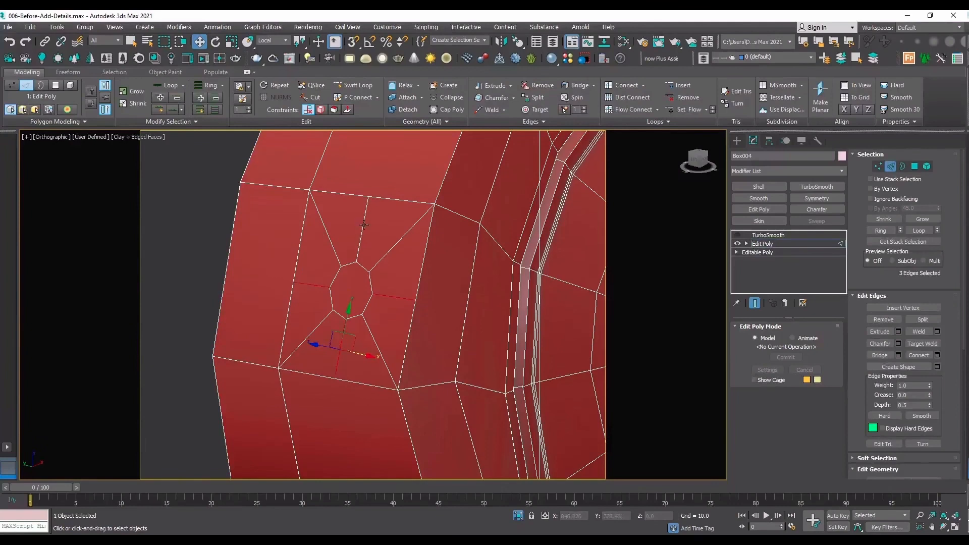
{"action": "left_click", "coordinate": [878, 321]}
Undo the four straight edges' removal, try removing them together with their vertices, and undo that attempt.
{"action": "key", "text": "1"}
{"action": "left_click", "coordinate": [415, 299]}
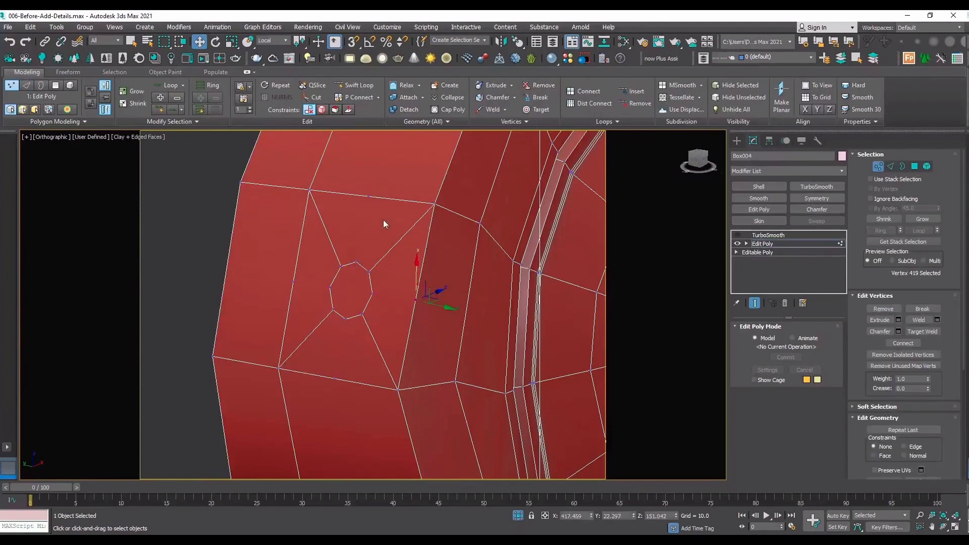
{"action": "left_click", "coordinate": [369, 195], "text": "ctrl"}
{"action": "left_click", "coordinate": [294, 282], "text": "ctrl"}
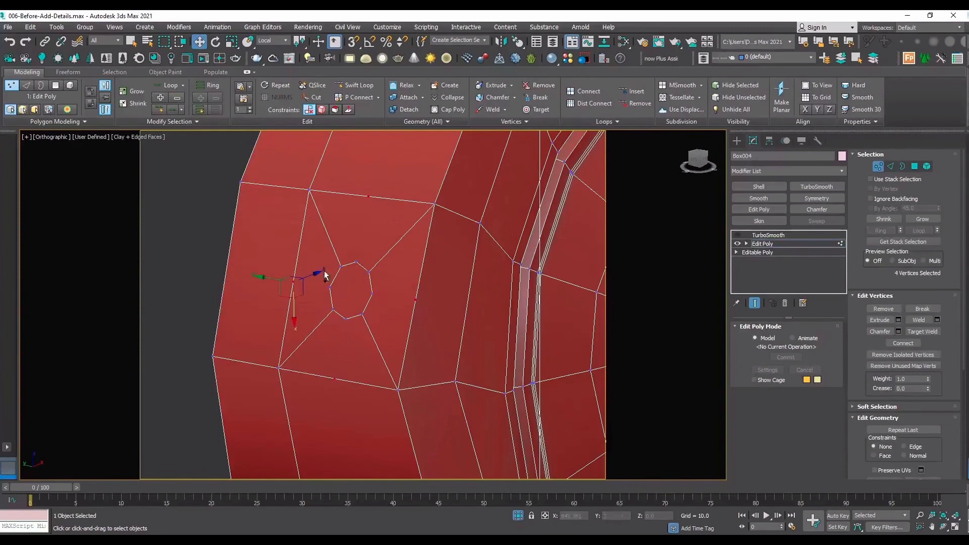
{"action": "key", "text": "ctrl+z"}
{"action": "key", "text": "ctrl+z"}
{"action": "key", "text": "ctrl+z"}
{"action": "key", "text": "ctrl+z"}
{"action": "key", "text": "2"}
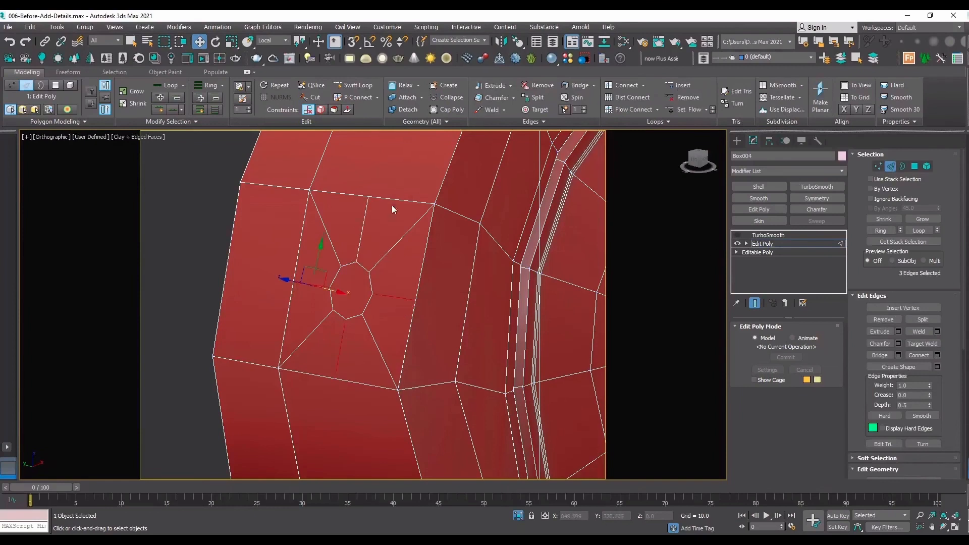
{"action": "left_click", "coordinate": [882, 320]}
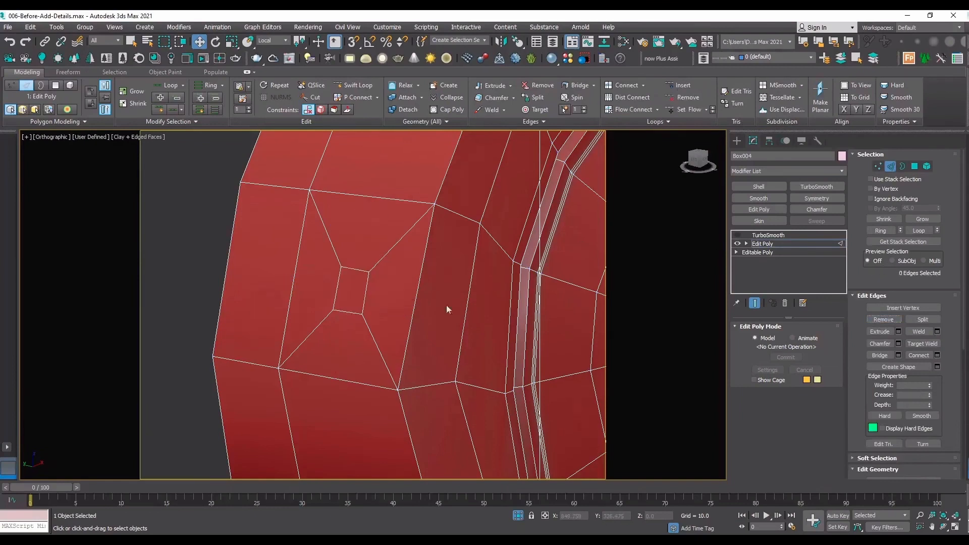
{"action": "key", "text": "ctrl+z"}
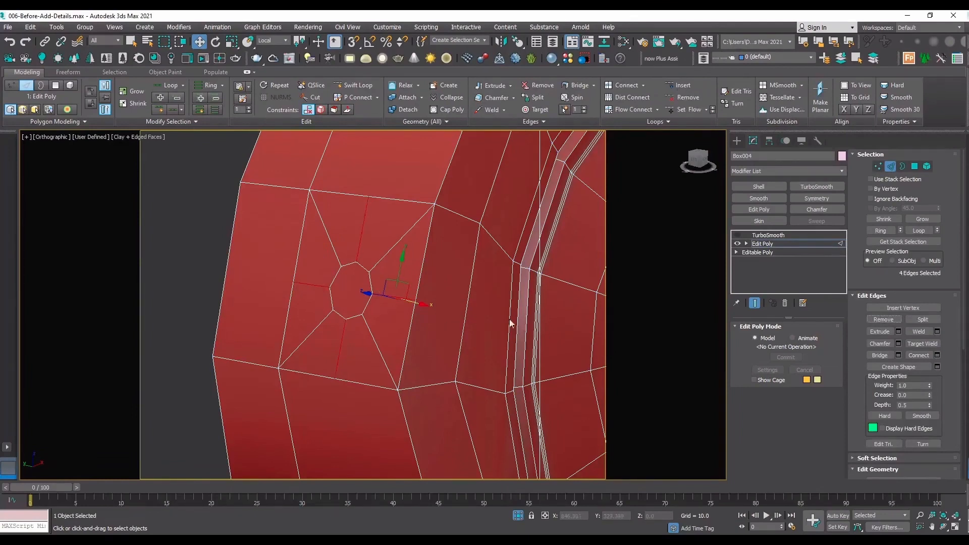
Remove the four straight edges between the octagon and the patch's sides, keeping all eight octagon vertices.
{"action": "left_click", "coordinate": [382, 307]}
{"action": "left_click", "coordinate": [389, 296]}
{"action": "left_click", "coordinate": [340, 347], "text": "ctrl"}
{"action": "left_click", "coordinate": [315, 285], "text": "ctrl"}
{"action": "left_click", "coordinate": [361, 238], "text": "ctrl"}
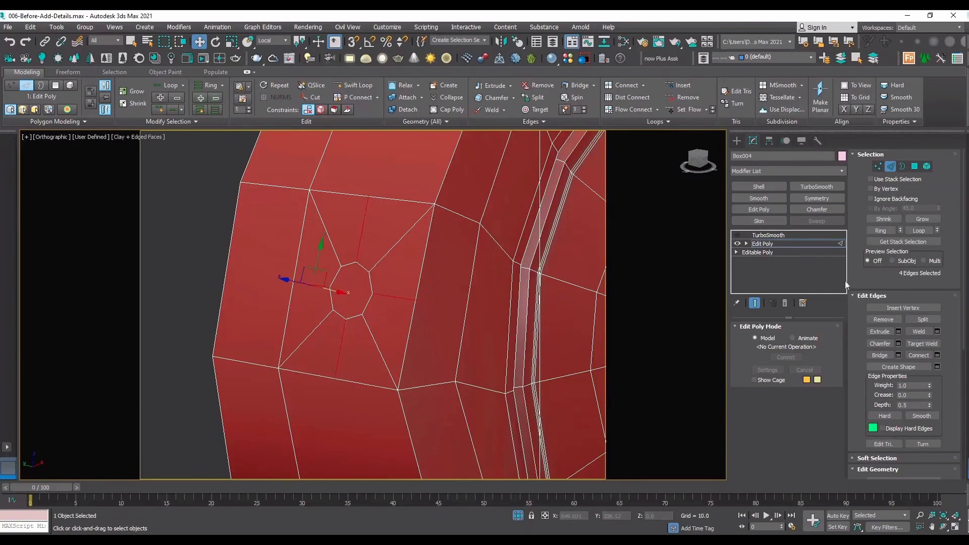
{"action": "left_click", "coordinate": [892, 321]}
Remove the four leftover midpoint vertices on the sides of the patch around the octagon.
{"action": "key", "text": "1"}
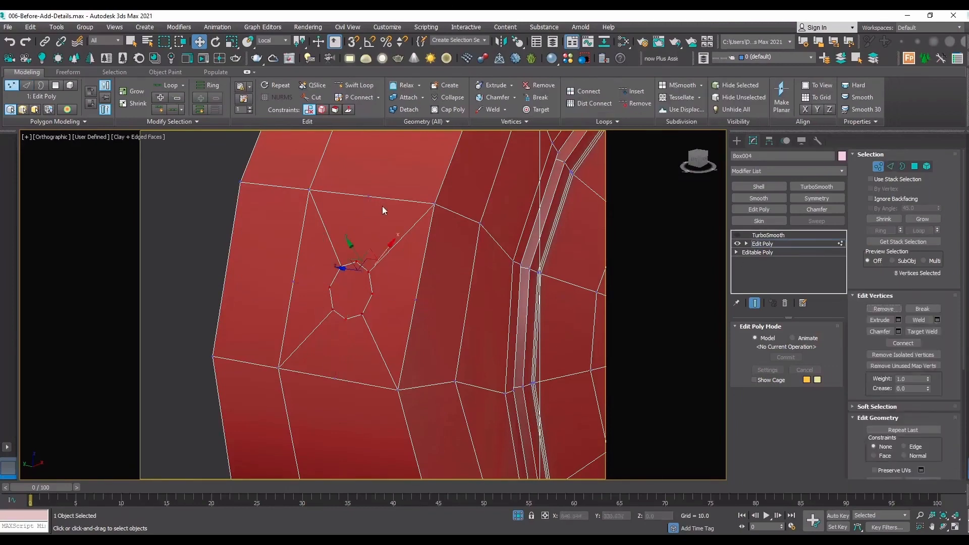
{"action": "left_click", "coordinate": [373, 197]}
{"action": "left_click", "coordinate": [293, 281], "text": "ctrl"}
{"action": "left_click", "coordinate": [336, 378], "text": "ctrl"}
{"action": "left_click", "coordinate": [415, 299], "text": "ctrl"}
{"action": "left_click", "coordinate": [892, 310]}
Remove the helper edge loop running around the head's outer wall along the octagon patch's outer side.
{"action": "key", "text": "2"}
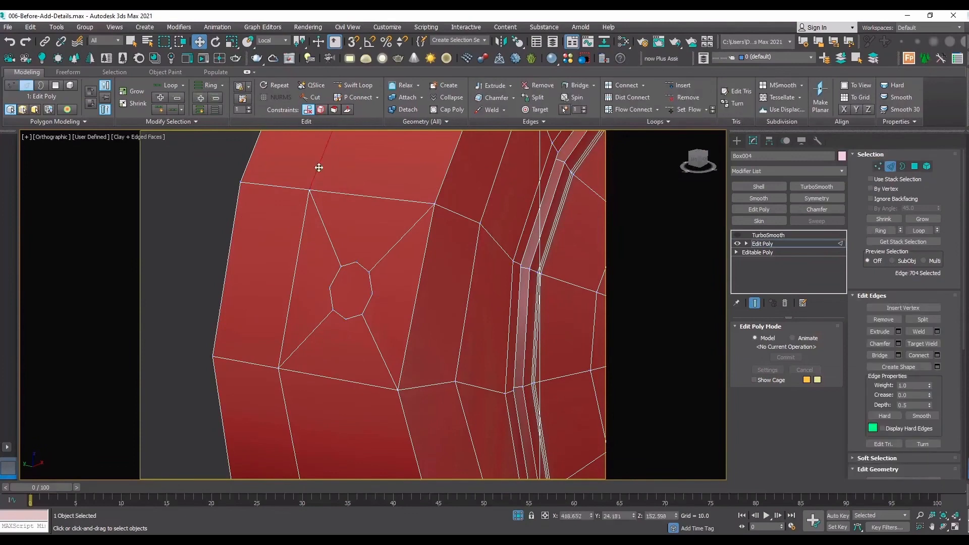
{"action": "double_click", "coordinate": [320, 166]}
{"action": "double_click", "coordinate": [281, 382], "text": "ctrl"}
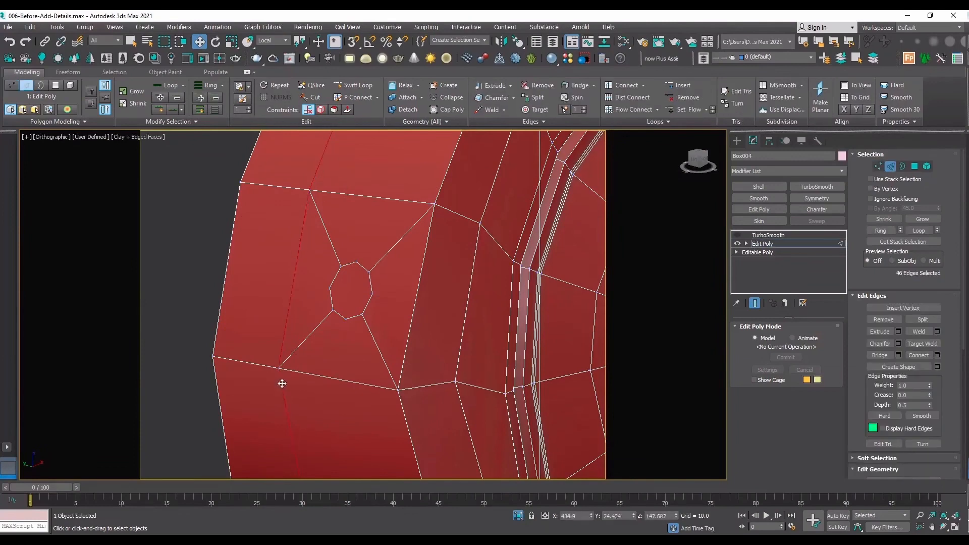
{"action": "left_click", "coordinate": [309, 291]}
{"action": "double_click", "coordinate": [311, 180]}
{"action": "left_click", "coordinate": [884, 319]}
{"action": "scroll", "coordinate": [227, 259], "scroll_direction": "down", "scroll_amount": 6}
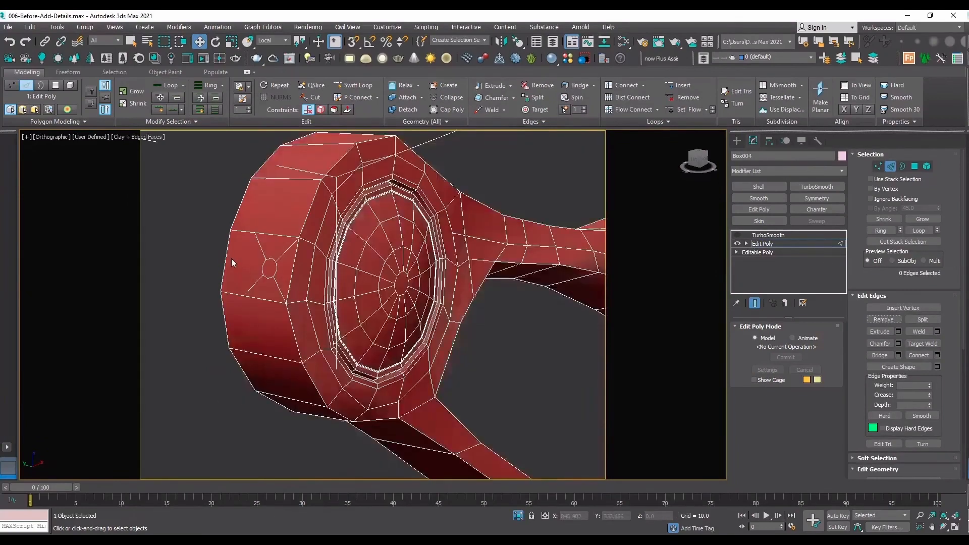
Extrude the octagonal polygon inward to form a hole in the outer side wall.
{"action": "scroll", "coordinate": [231, 259], "scroll_direction": "up", "scroll_amount": 2}
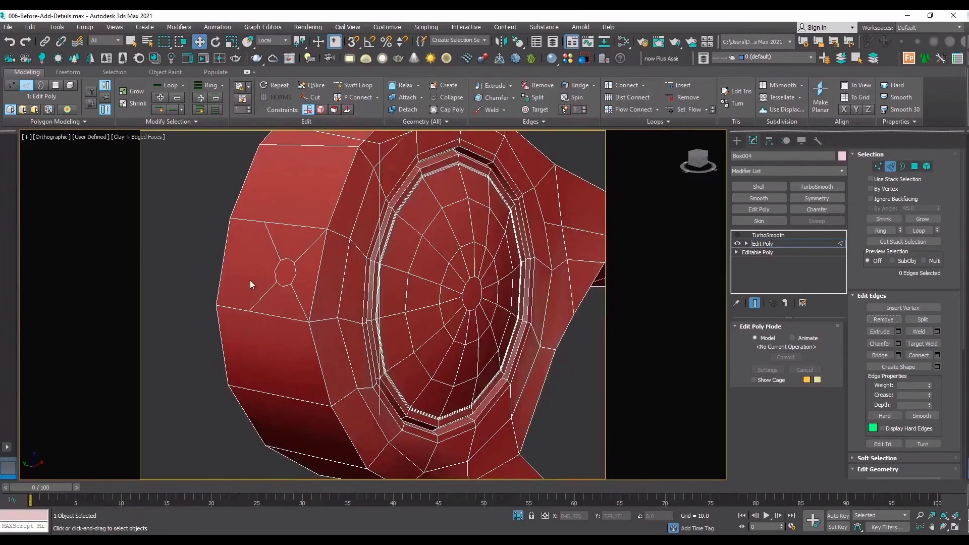
{"action": "scroll", "coordinate": [268, 271], "scroll_direction": "up", "scroll_amount": 3}
{"action": "key", "text": "4"}
{"action": "left_click", "coordinate": [319, 266]}
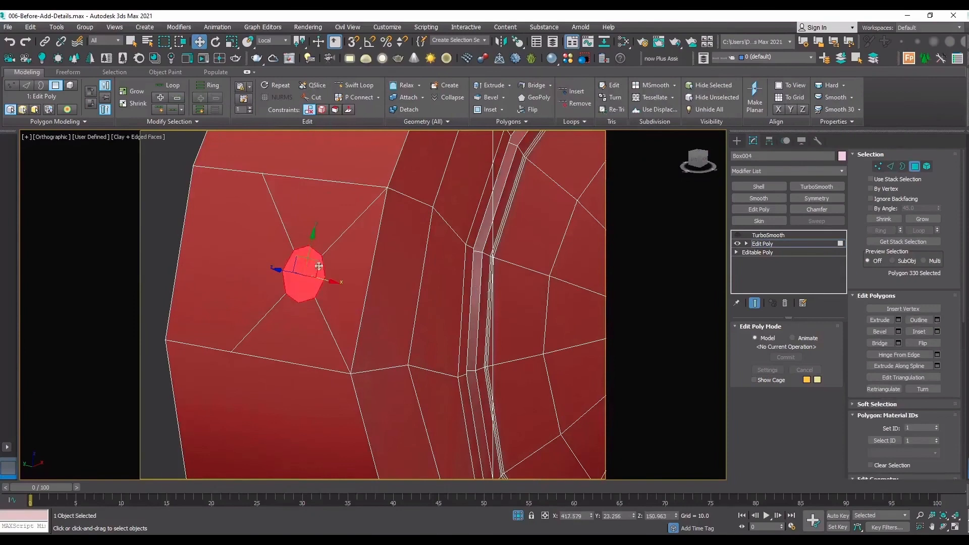
{"action": "left_click", "coordinate": [897, 319]}
{"action": "scroll", "coordinate": [283, 283], "scroll_direction": "up", "scroll_amount": 2}
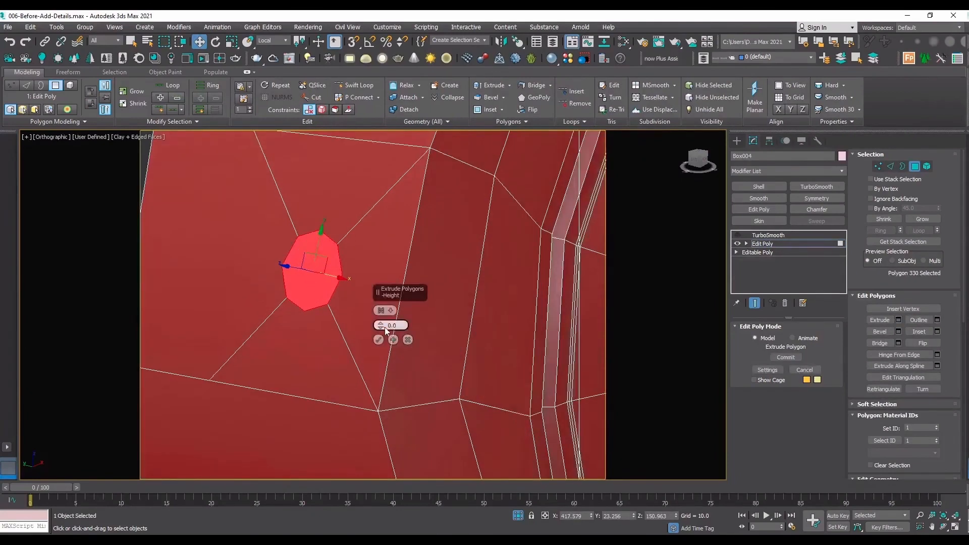
{"action": "left_click_drag", "start_coordinate": [386, 331], "coordinate": [396, 354]}
{"action": "left_click", "coordinate": [379, 339]}
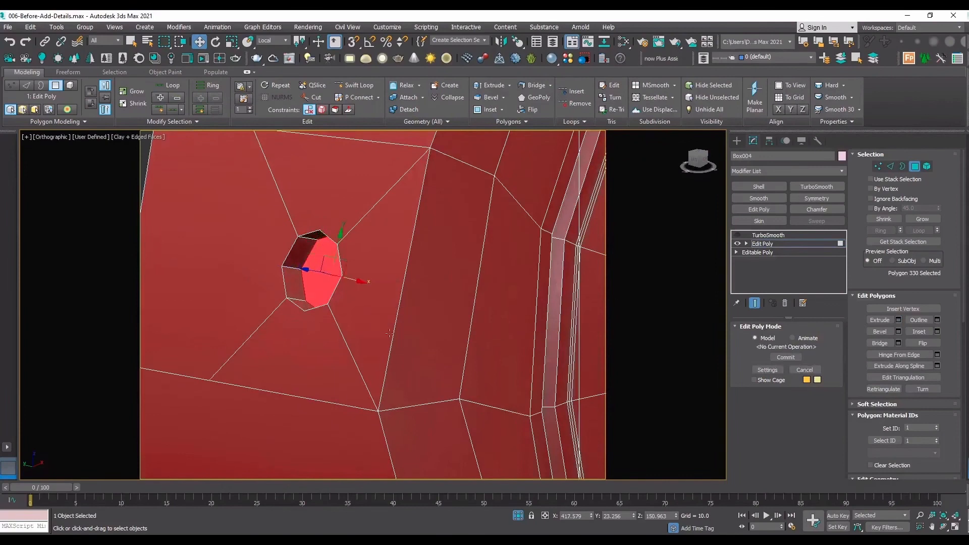
Preview the extruded hole with TurboSmooth enabled and edges hidden, then return to the low-poly edged display.
{"action": "left_click", "coordinate": [778, 245]}
{"action": "left_click", "coordinate": [765, 236]}
{"action": "left_click", "coordinate": [737, 235]}
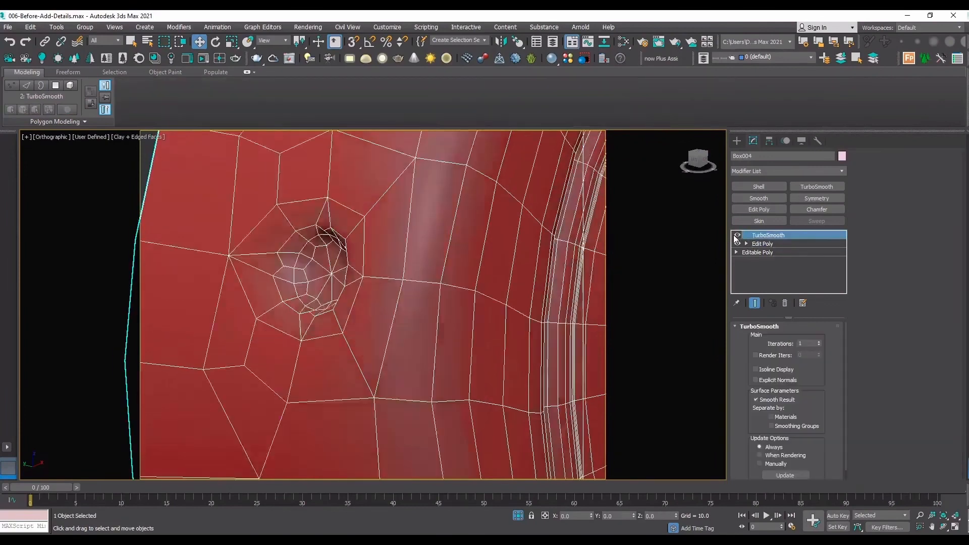
{"action": "key", "text": "F4"}
{"action": "scroll", "coordinate": [376, 316], "scroll_direction": "down", "scroll_amount": 4}
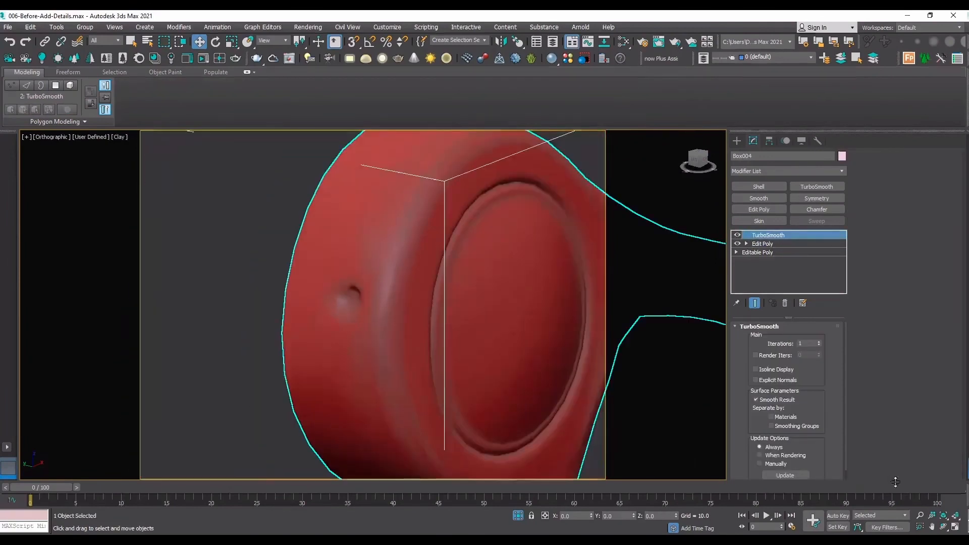
{"action": "left_click", "coordinate": [737, 235]}
{"action": "key", "text": "F4"}
Undo the octagon's inward extrusion, comparing the wall with and without the hole.
{"action": "scroll", "coordinate": [343, 288], "scroll_direction": "up", "scroll_amount": 5}
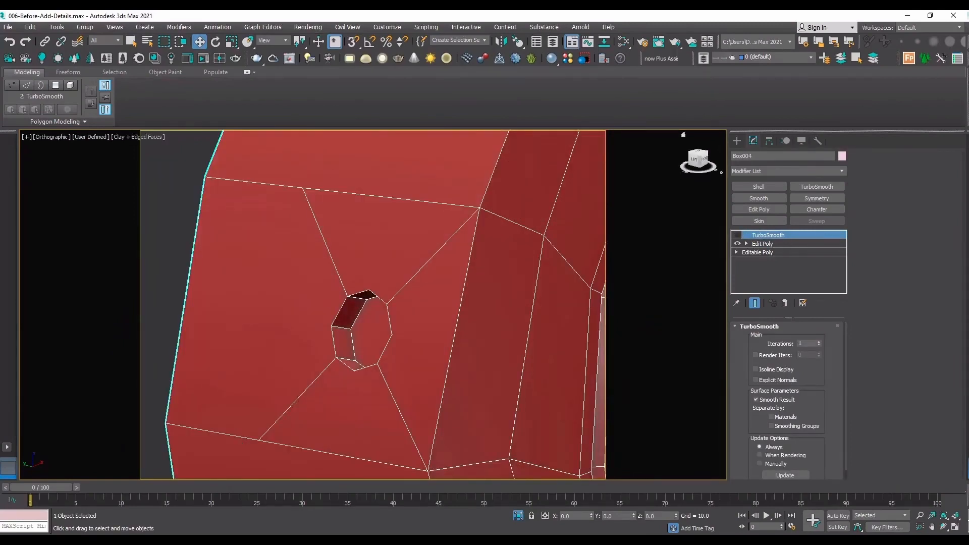
{"action": "middle_click_drag", "start_coordinate": [356, 309], "coordinate": [361, 310]}
{"action": "key", "text": "ctrl+z"}
{"action": "key", "text": "ctrl+z"}
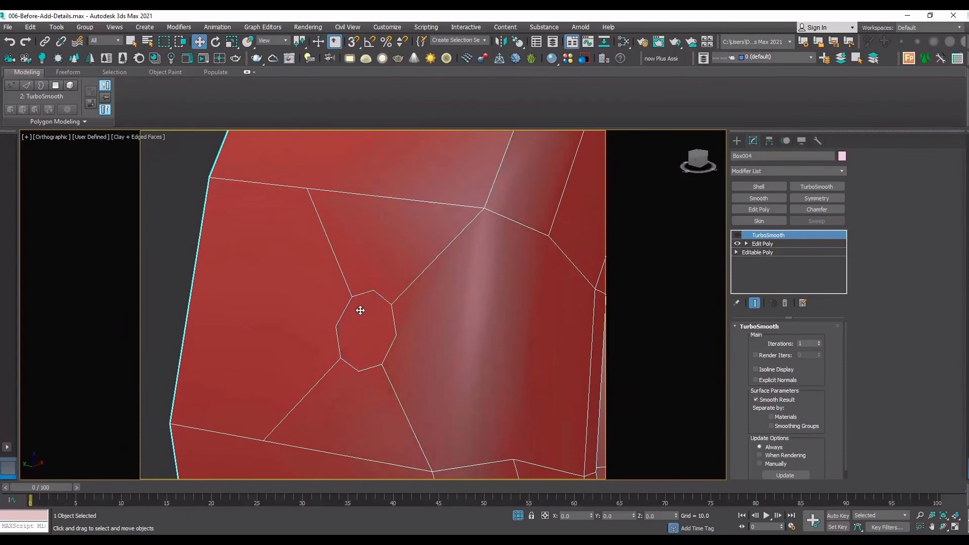
{"action": "scroll", "coordinate": [360, 310], "scroll_direction": "down", "scroll_amount": 6}
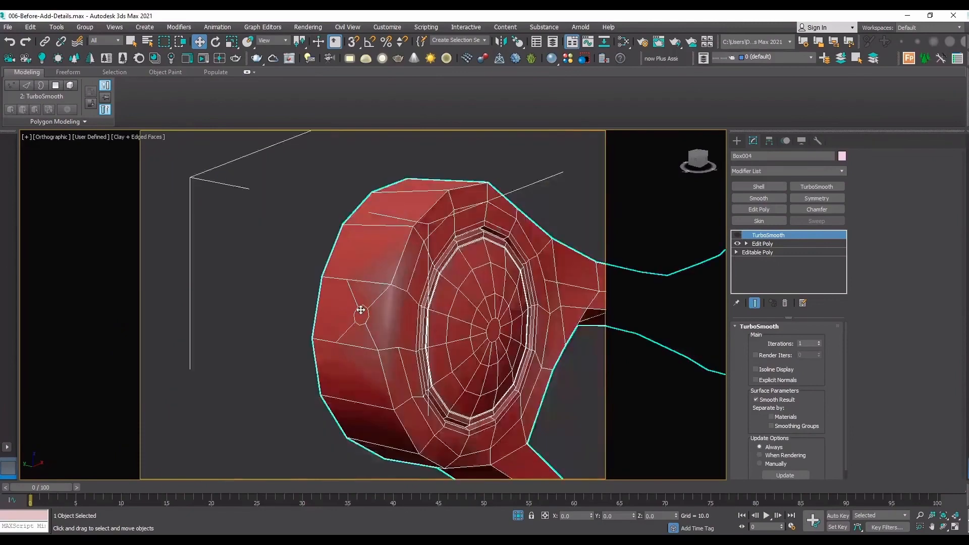
{"action": "scroll", "coordinate": [361, 309], "scroll_direction": "up", "scroll_amount": 4}
{"action": "key", "text": "ctrl+y"}
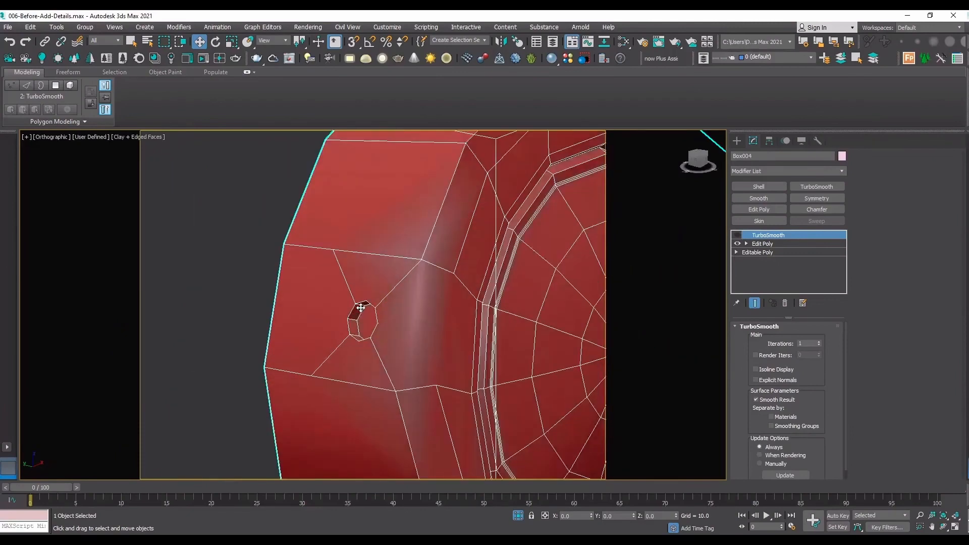
{"action": "key", "text": "ctrl+z"}
Connect the patch's two inner-side corner vertices and the two matching vertices on the neighbouring loop with new edges.
{"action": "left_click", "coordinate": [764, 244]}
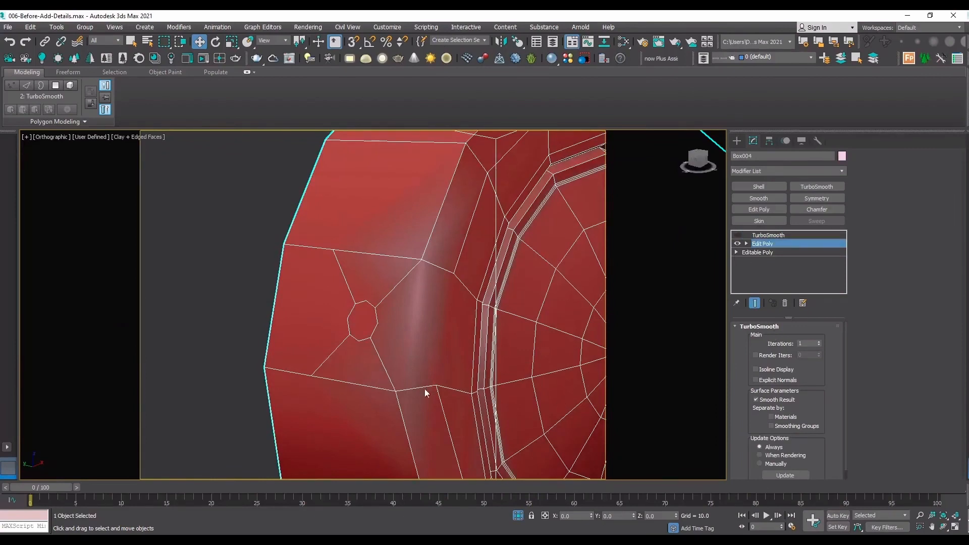
{"action": "key", "text": "1"}
{"action": "left_click", "coordinate": [421, 259]}
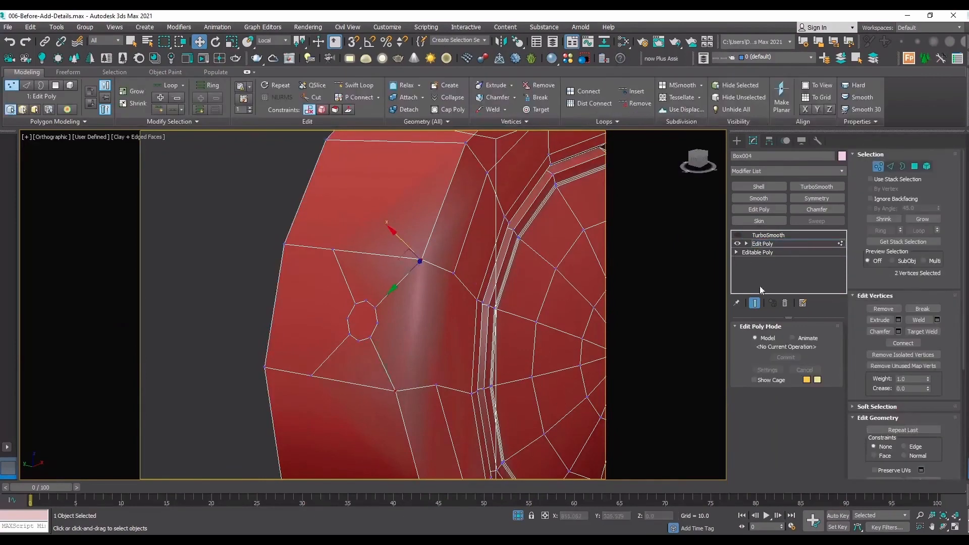
{"action": "left_click", "coordinate": [901, 343]}
{"action": "left_click", "coordinate": [445, 387]}
{"action": "left_click", "coordinate": [437, 386]}
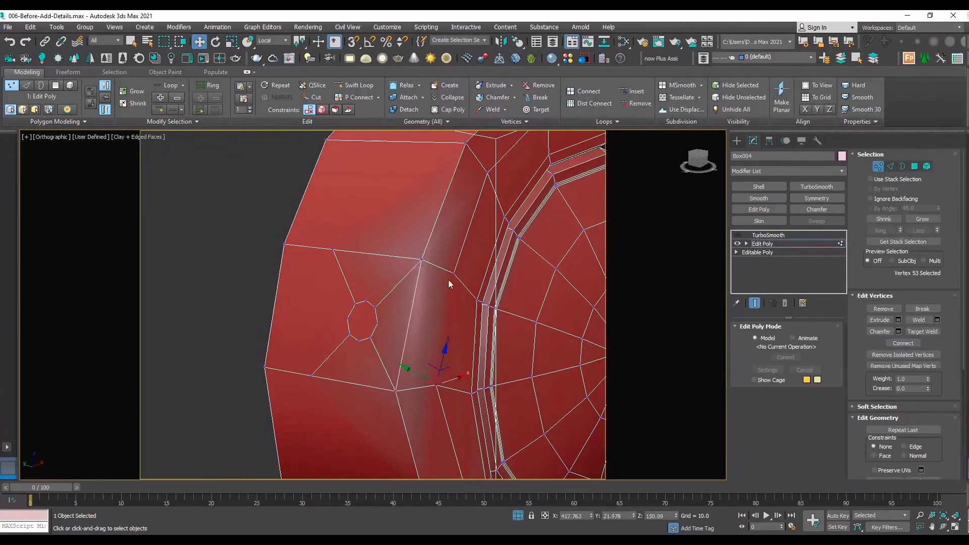
{"action": "left_click", "coordinate": [454, 271], "text": "ctrl"}
{"action": "left_click", "coordinate": [904, 344]}
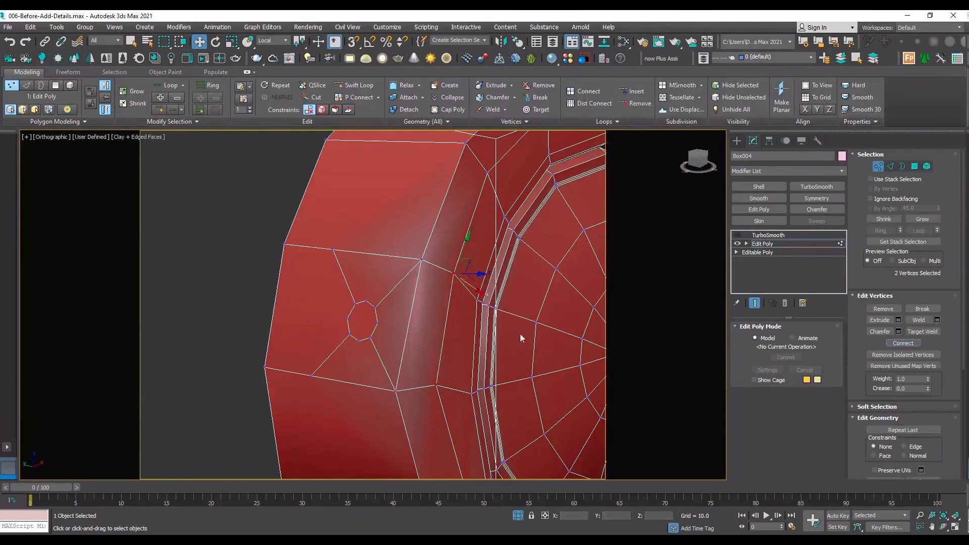
{"action": "left_click", "coordinate": [274, 232]}
{"action": "key", "text": "F4"}
{"action": "scroll", "coordinate": [273, 233], "scroll_direction": "down", "scroll_amount": 3}
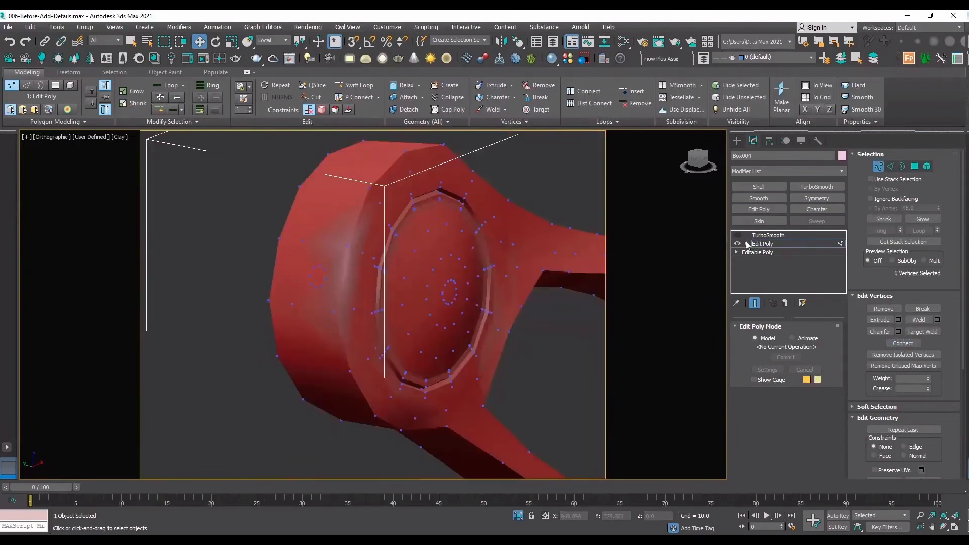
{"action": "key", "text": "F4"}
Inset the octagonal polygon by about 0.039 to add a narrow supporting ring.
{"action": "scroll", "coordinate": [452, 253], "scroll_direction": "up", "scroll_amount": 5}
{"action": "left_click", "coordinate": [770, 246]}
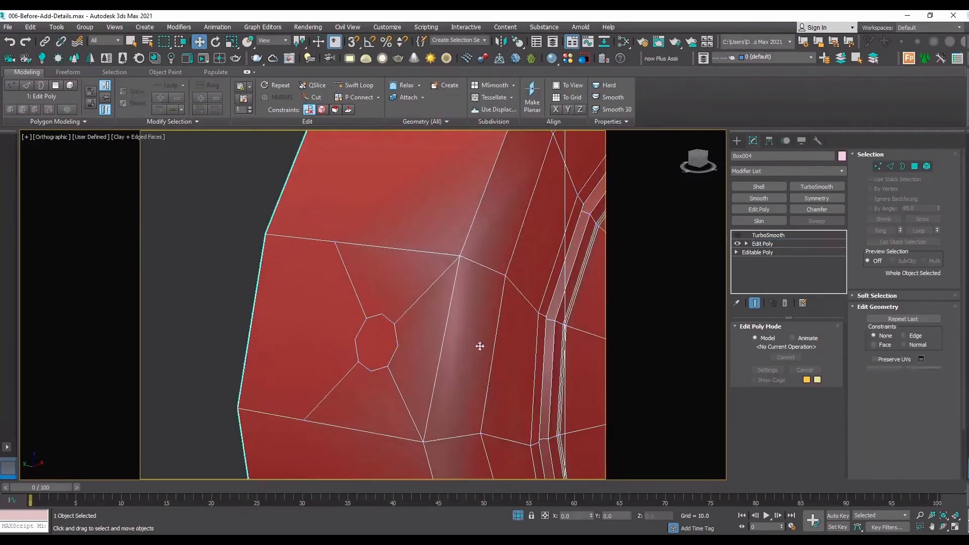
{"action": "key", "text": "4"}
{"action": "left_click", "coordinate": [381, 349]}
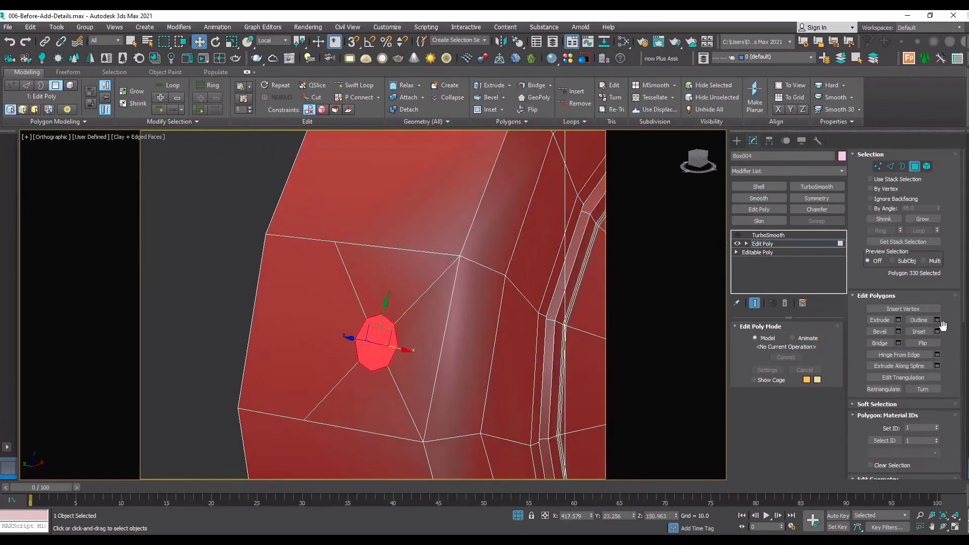
{"action": "left_click", "coordinate": [937, 331]}
{"action": "left_click_drag", "start_coordinate": [382, 327], "coordinate": [382, 319]}
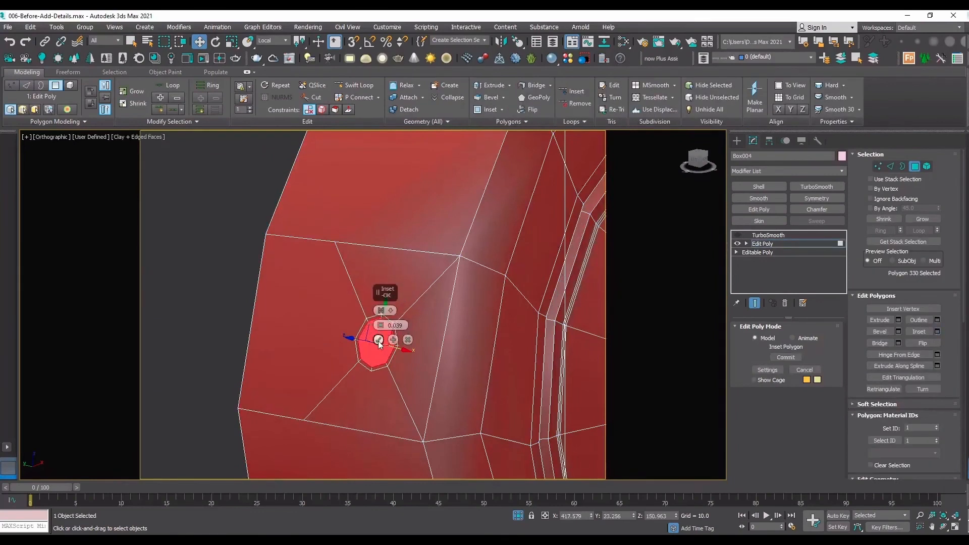
{"action": "left_click", "coordinate": [379, 339]}
Extrude the inset octagonal polygon inward to form a hole.
{"action": "left_click", "coordinate": [898, 320]}
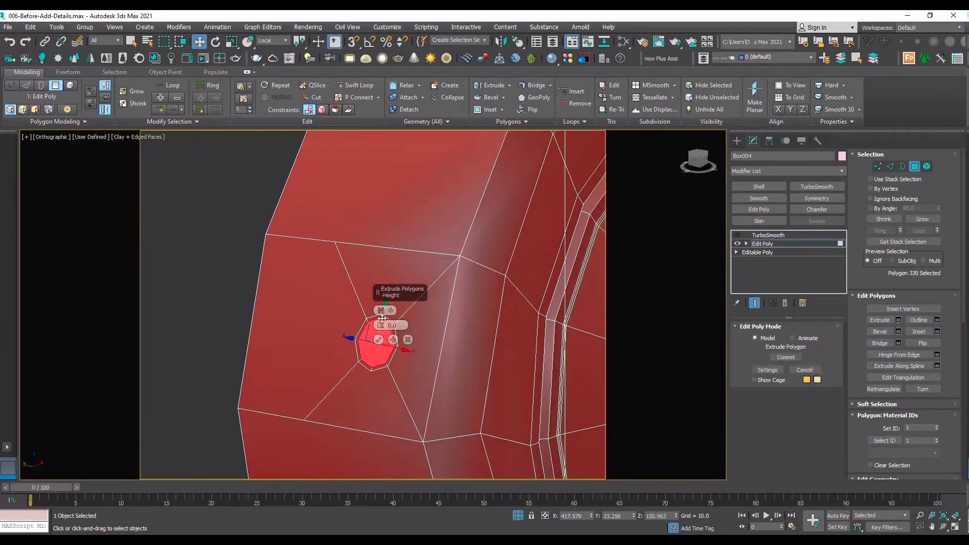
{"action": "left_click_drag", "start_coordinate": [382, 326], "coordinate": [382, 337]}
{"action": "left_click", "coordinate": [379, 339]}
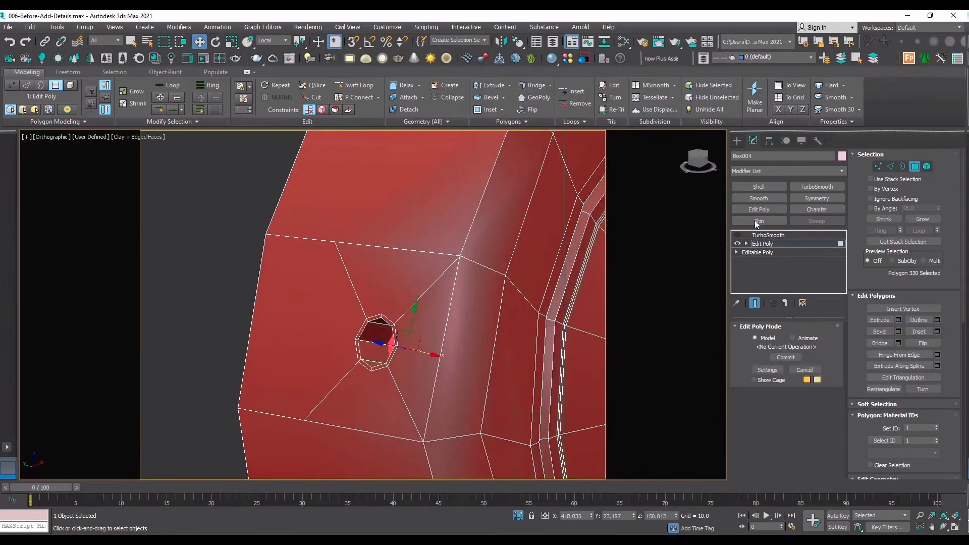
Preview the hole with TurboSmooth enabled and edges hidden, raising the TurboSmooth iterations to 2.
{"action": "left_click", "coordinate": [768, 235]}
{"action": "left_click", "coordinate": [738, 235]}
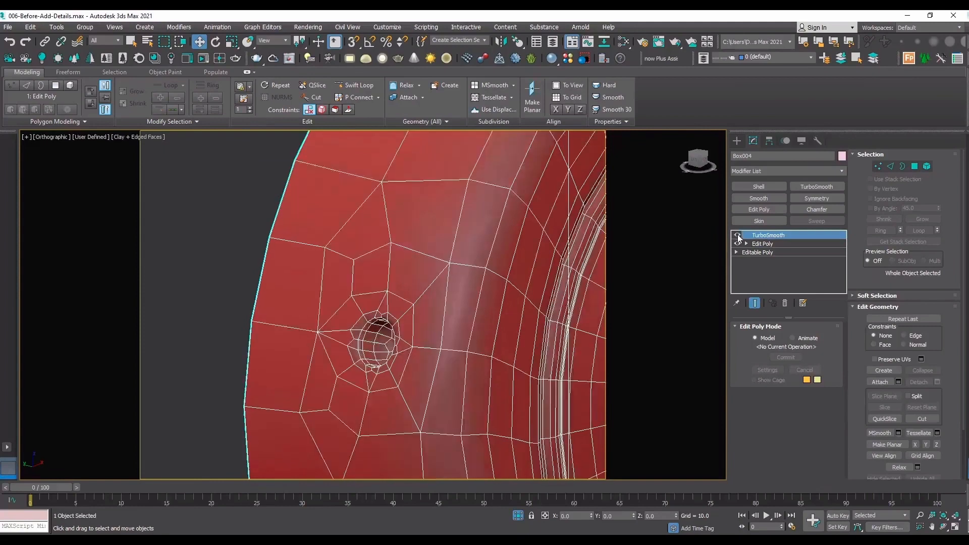
{"action": "key", "text": "F4"}
{"action": "scroll", "coordinate": [375, 323], "scroll_direction": "down", "scroll_amount": 4}
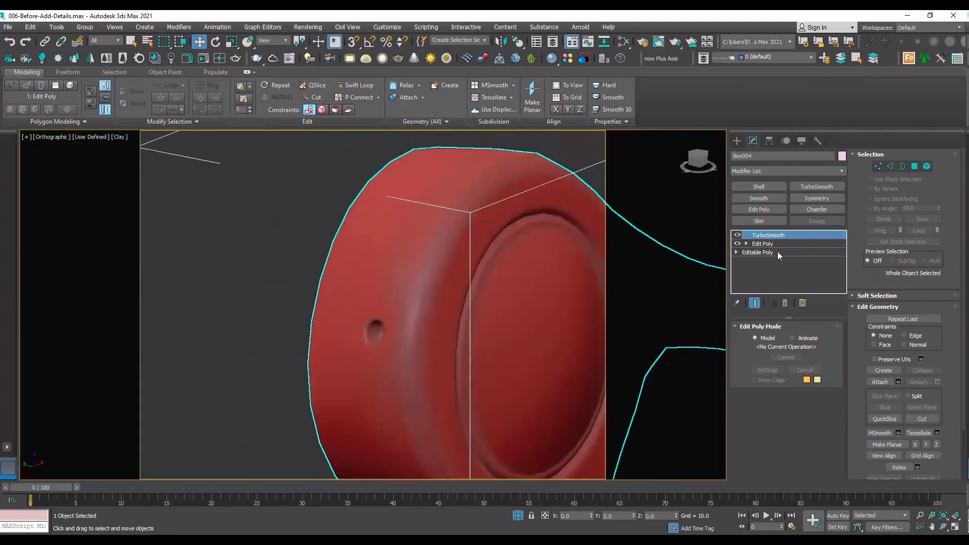
{"action": "left_click", "coordinate": [777, 236]}
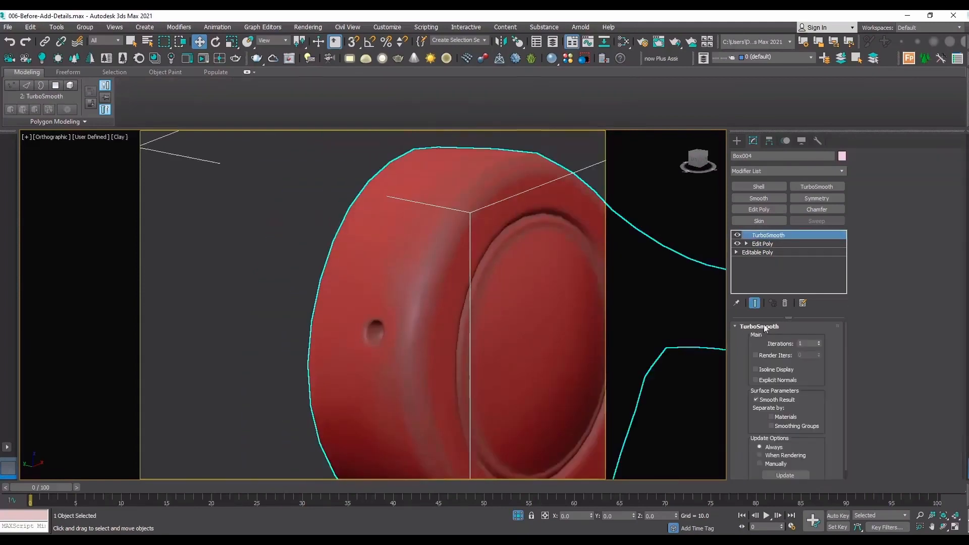
{"action": "left_click", "coordinate": [819, 341]}
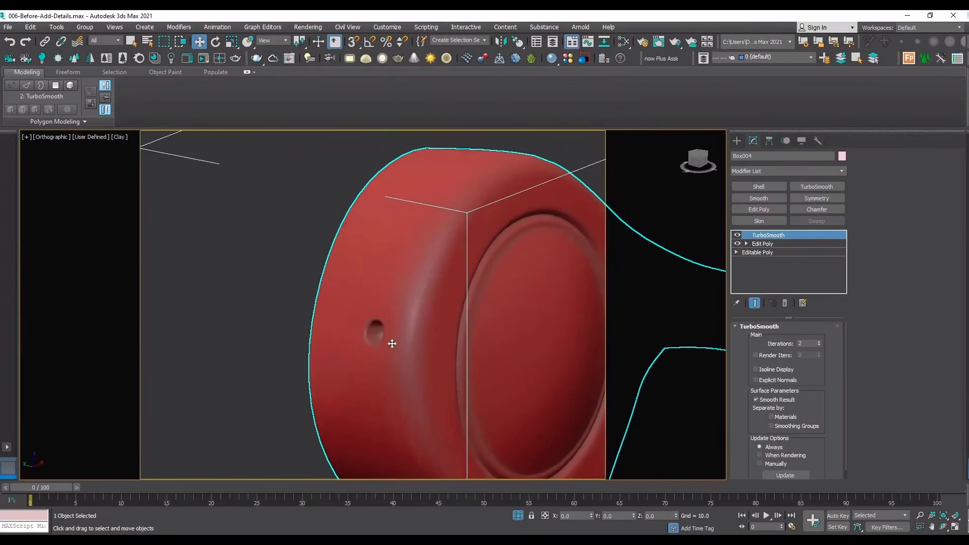
Return to the low-poly edged display and undo the iteration change and the inset octagon's extrusion.
{"action": "left_click", "coordinate": [737, 236]}
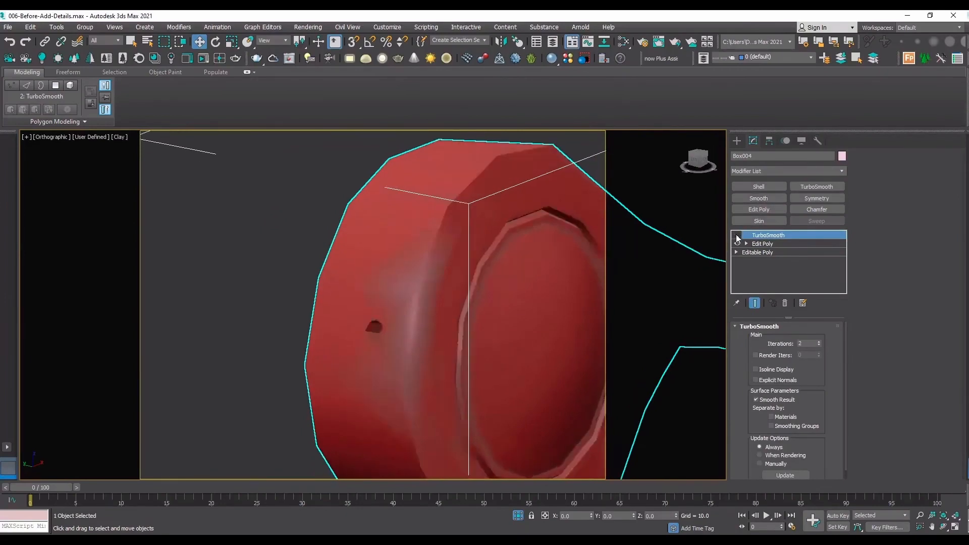
{"action": "key", "text": "F4"}
{"action": "scroll", "coordinate": [462, 333], "scroll_direction": "up", "scroll_amount": 4}
{"action": "key", "text": "ctrl+z"}
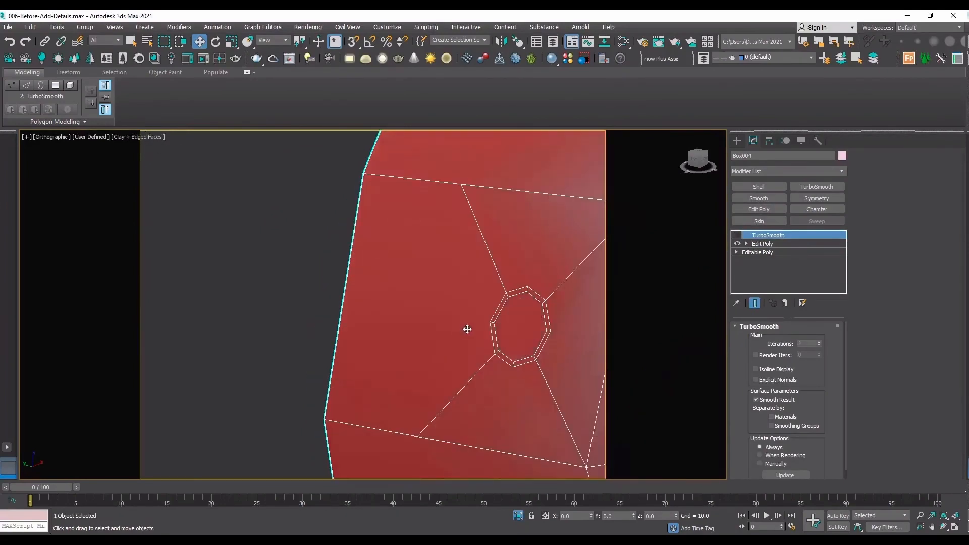
Extrude the inset octagonal polygon on the round head's side wall outward by 0.654 to form a short tube.
{"action": "scroll", "coordinate": [536, 357], "scroll_direction": "down", "scroll_amount": 3}
{"action": "middle_click_drag", "start_coordinate": [536, 358], "coordinate": [337, 350]}
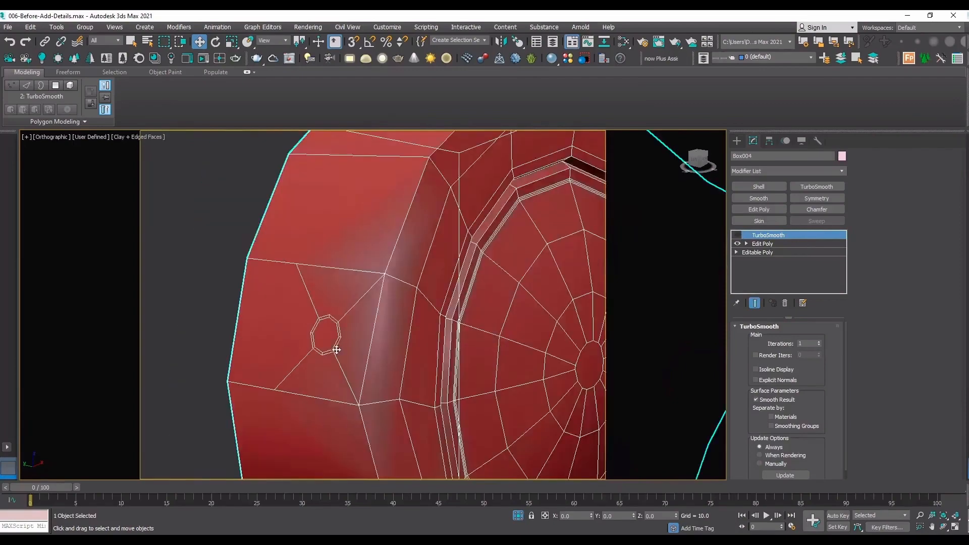
{"action": "left_click", "coordinate": [943, 527]}
{"action": "scroll", "coordinate": [360, 285], "scroll_direction": "down", "scroll_amount": 2}
{"action": "mouse_move", "coordinate": [384, 312]}
{"action": "left_mouse_down"}
{"action": "mouse_move", "coordinate": [413, 310]}
{"action": "mouse_move", "coordinate": [395, 314]}
{"action": "left_mouse_up"}
{"action": "scroll", "coordinate": [396, 314], "scroll_direction": "up", "scroll_amount": 5}
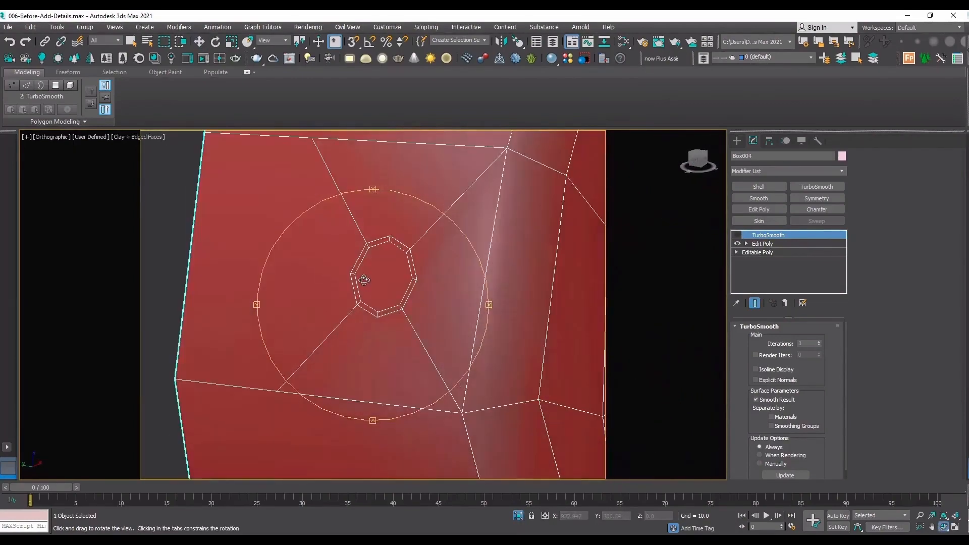
{"action": "left_click", "coordinate": [763, 244]}
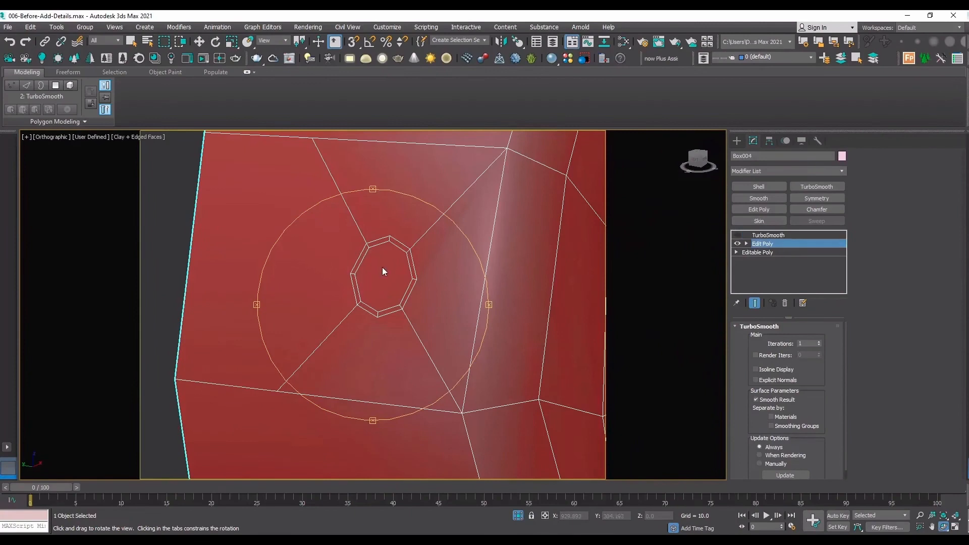
{"action": "key", "text": "4"}
{"action": "key", "text": "w"}
{"action": "left_click", "coordinate": [383, 268]}
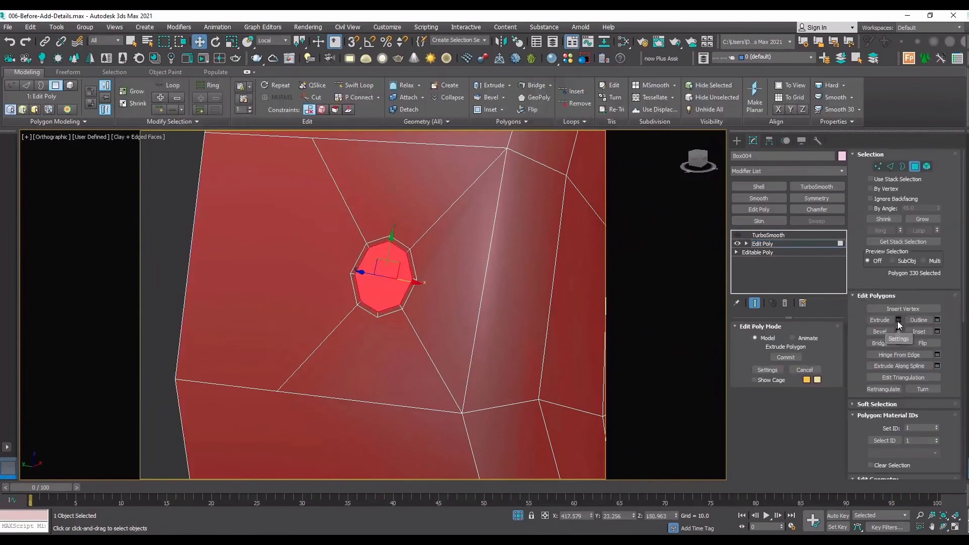
{"action": "left_click", "coordinate": [898, 320]}
{"action": "left_click_drag", "start_coordinate": [380, 325], "coordinate": [365, 240]}
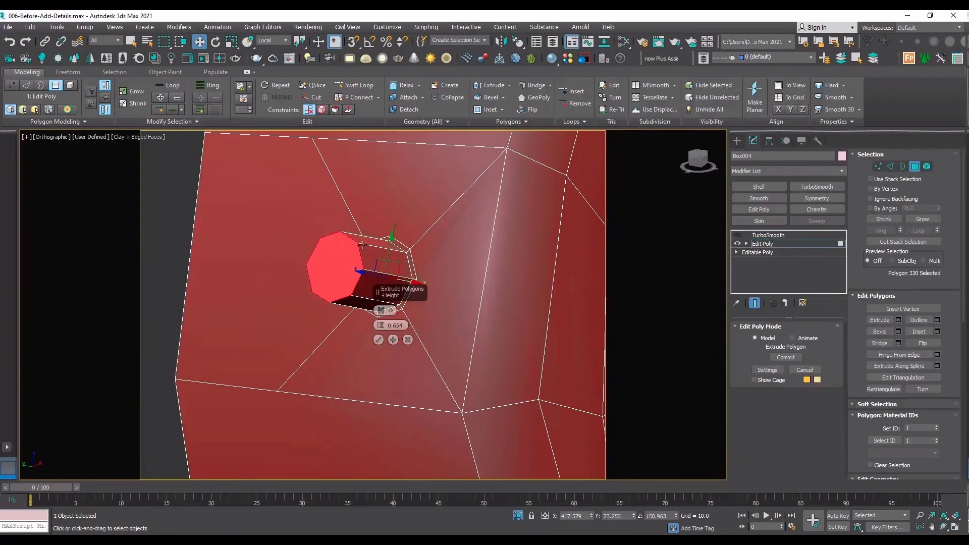
{"action": "left_click", "coordinate": [377, 339]}
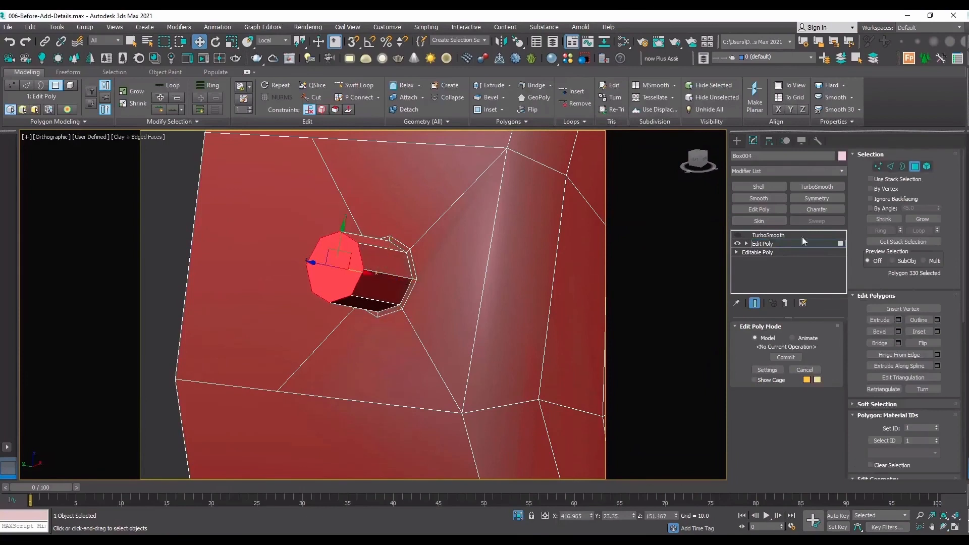
Inset the tube's end polygon by 0.039 and extrude it inward by about 0.563 to hollow out the tube.
{"action": "left_click", "coordinate": [937, 331]}
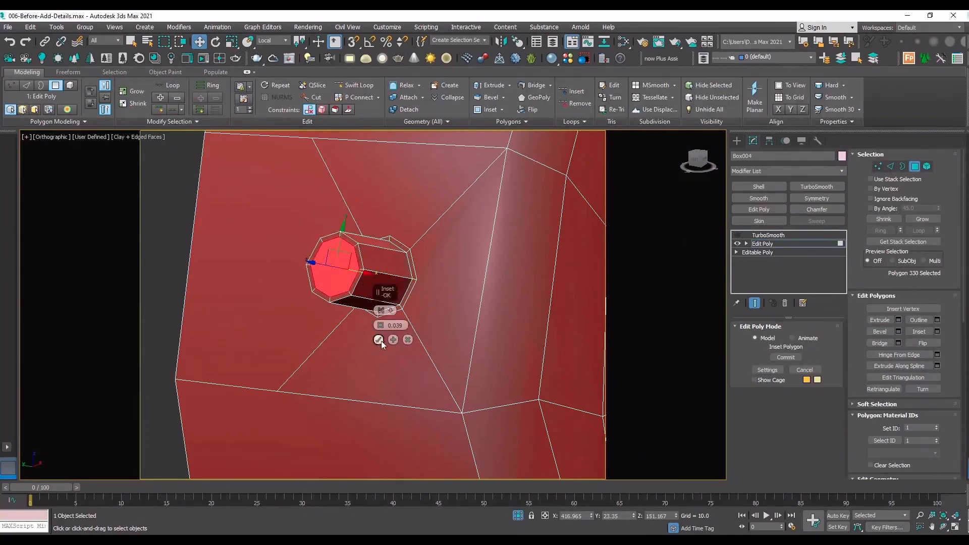
{"action": "left_click", "coordinate": [378, 340]}
{"action": "left_click", "coordinate": [898, 319]}
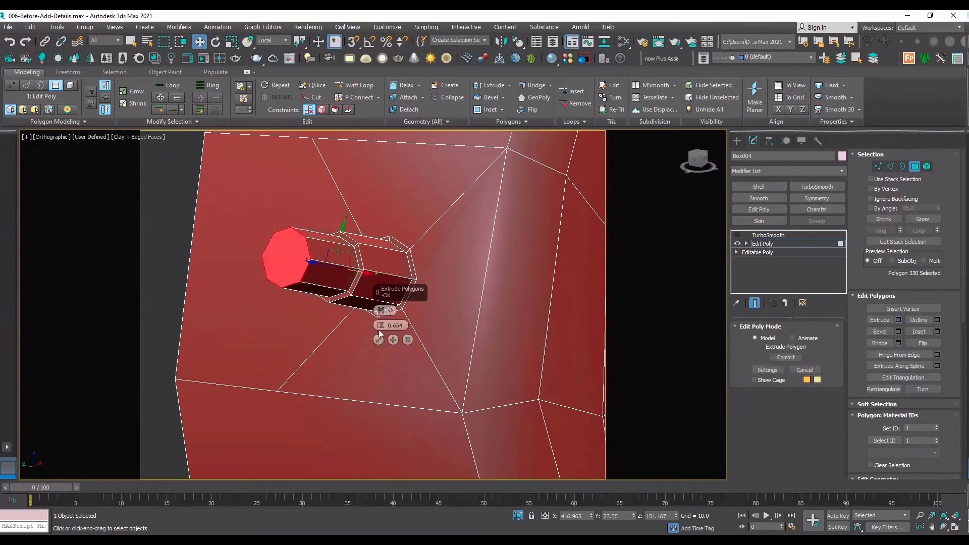
{"action": "left_click_drag", "start_coordinate": [380, 325], "coordinate": [395, 13]}
{"action": "left_click_drag", "start_coordinate": [389, 474], "coordinate": [395, 473]}
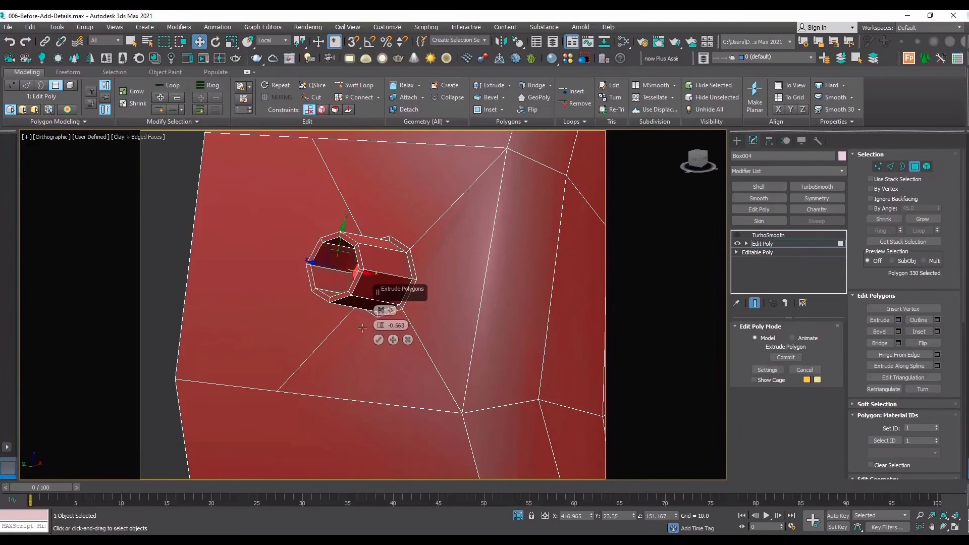
{"action": "left_click", "coordinate": [378, 340]}
Delete the selected octagonal polygon at the inner end of the tube's bore.
{"action": "scroll", "coordinate": [380, 270], "scroll_direction": "up", "scroll_amount": 5}
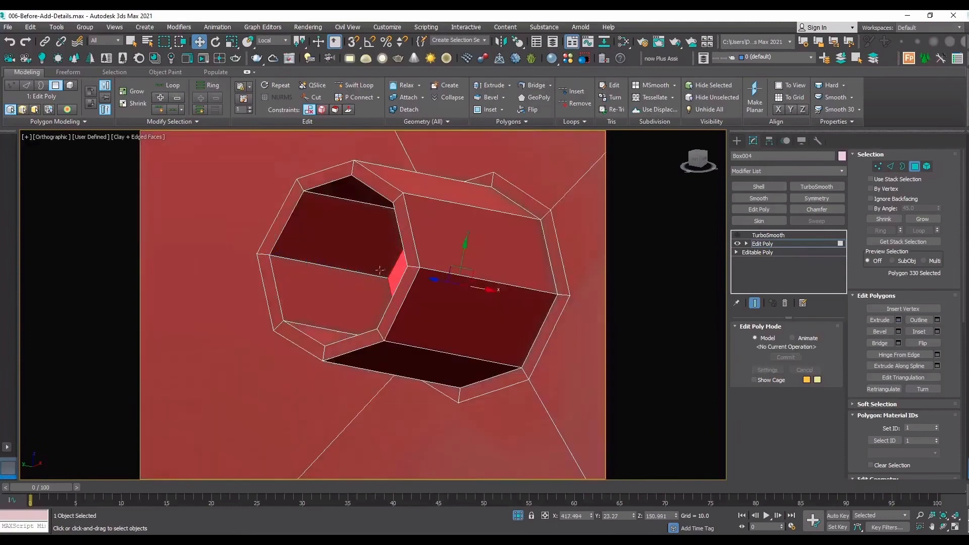
{"action": "left_click", "coordinate": [943, 526]}
{"action": "left_click_drag", "start_coordinate": [428, 309], "coordinate": [445, 315]}
{"action": "key", "text": "ctrl+d"}
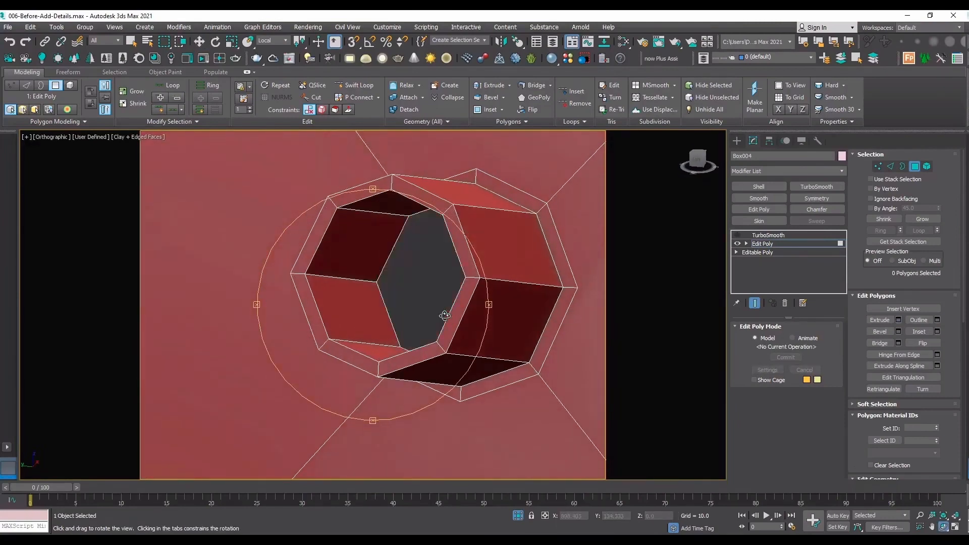
Add supporting edge loops with Swift Loop around the tube's open rim, inside its bore and near its base.
{"action": "left_click_drag", "start_coordinate": [426, 262], "coordinate": [345, 292]}
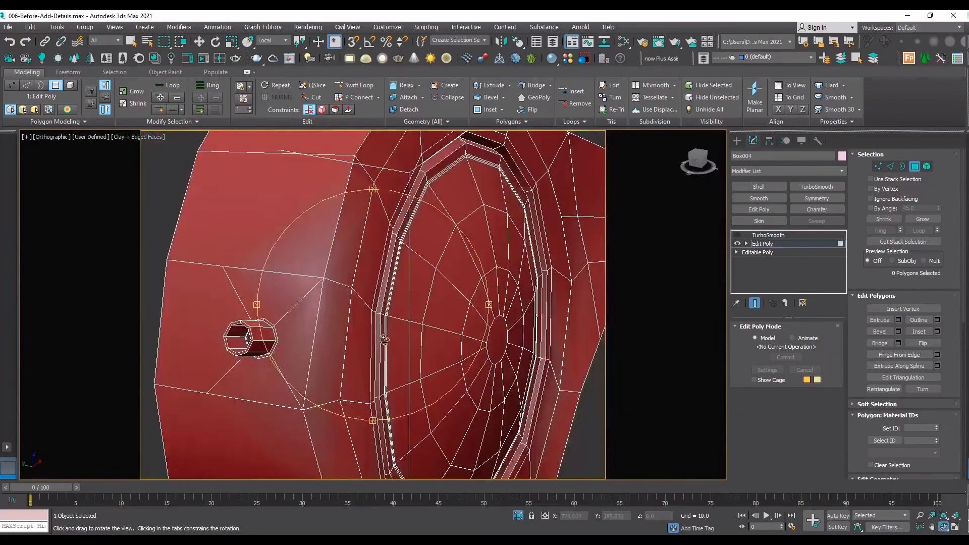
{"action": "left_click_drag", "start_coordinate": [385, 339], "coordinate": [448, 295]}
{"action": "scroll", "coordinate": [327, 261], "scroll_direction": "up", "scroll_amount": 3}
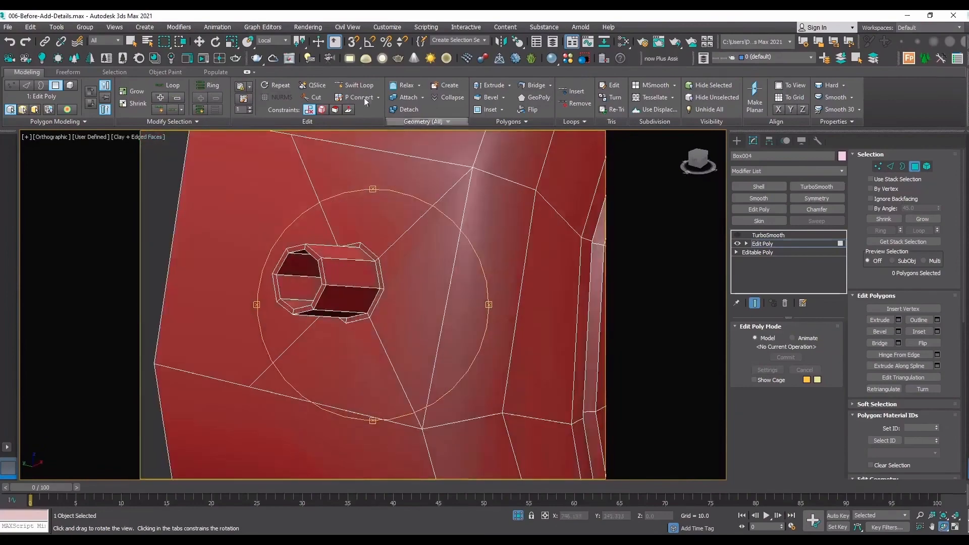
{"action": "left_click", "coordinate": [356, 86]}
{"action": "scroll", "coordinate": [320, 259], "scroll_direction": "up", "scroll_amount": 3}
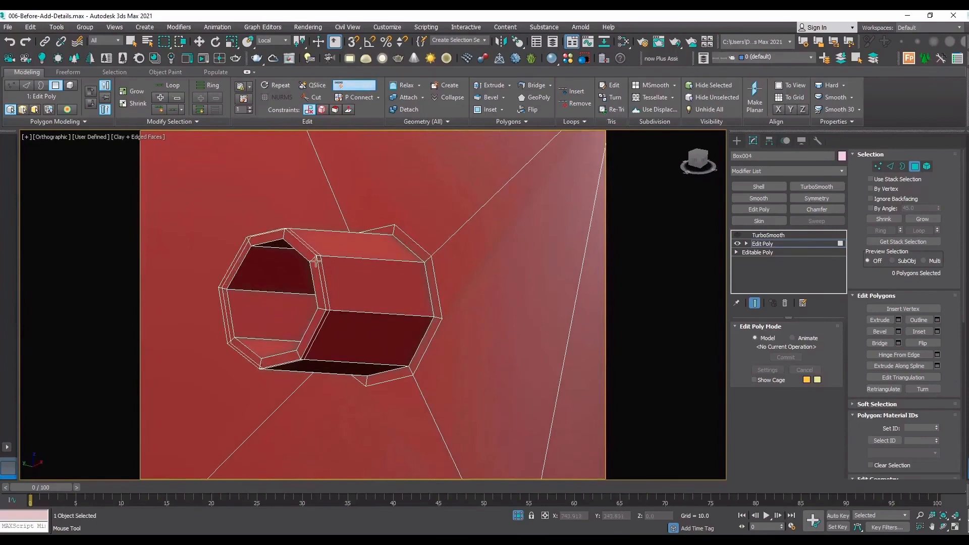
{"action": "left_click", "coordinate": [321, 258]}
{"action": "scroll", "coordinate": [225, 289], "scroll_direction": "up", "scroll_amount": 3}
{"action": "left_click", "coordinate": [211, 294]}
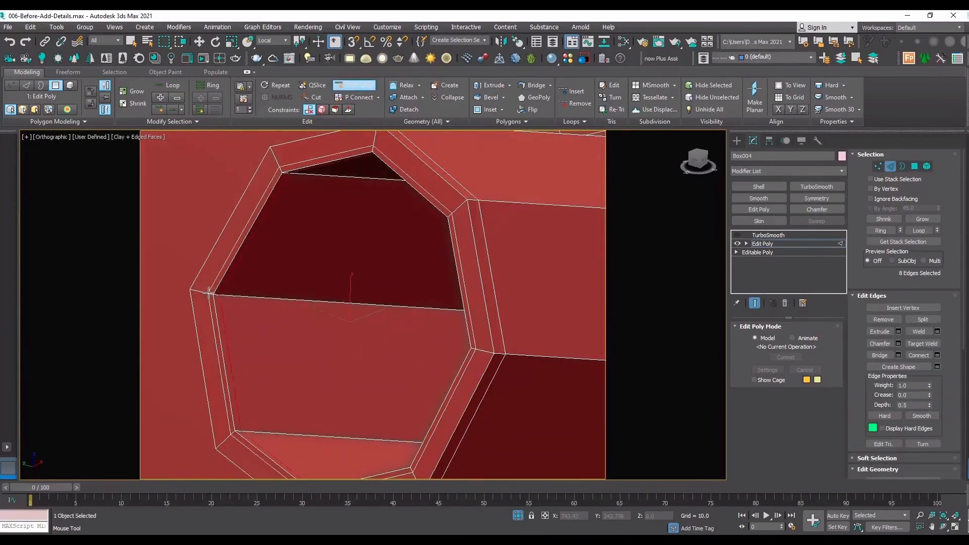
{"action": "left_click", "coordinate": [196, 290]}
{"action": "scroll", "coordinate": [339, 291], "scroll_direction": "up", "scroll_amount": 2}
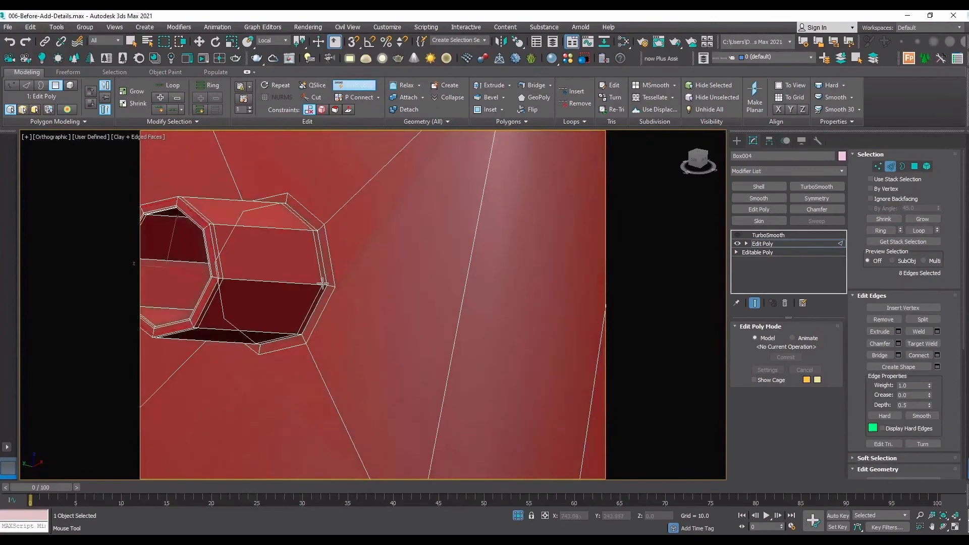
{"action": "key", "text": "w"}
{"action": "scroll", "coordinate": [427, 312], "scroll_direction": "down", "scroll_amount": 4}
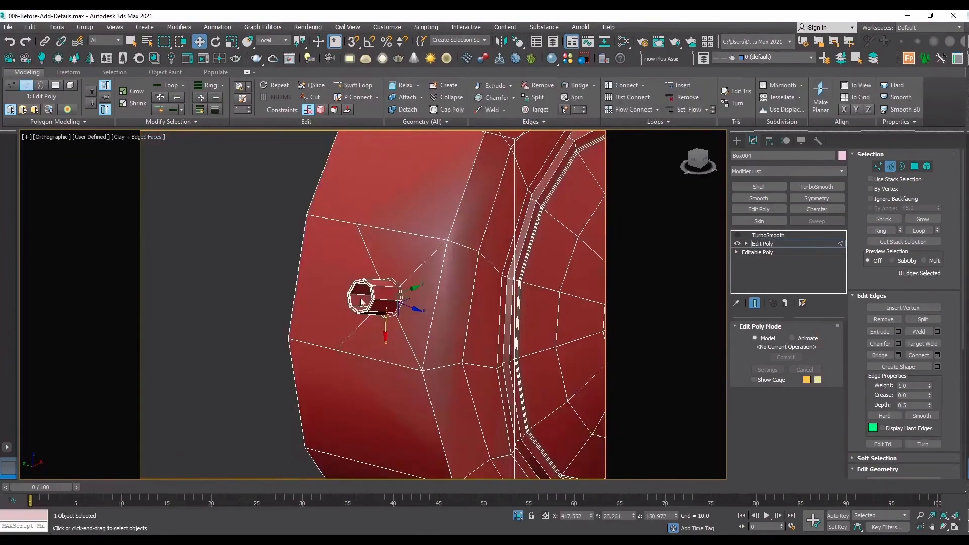
Preview the hollow tube with TurboSmooth enabled and edges hidden, raising the TurboSmooth iterations to 2.
{"action": "left_click", "coordinate": [810, 244]}
{"action": "left_click", "coordinate": [772, 235]}
{"action": "left_click", "coordinate": [736, 236]}
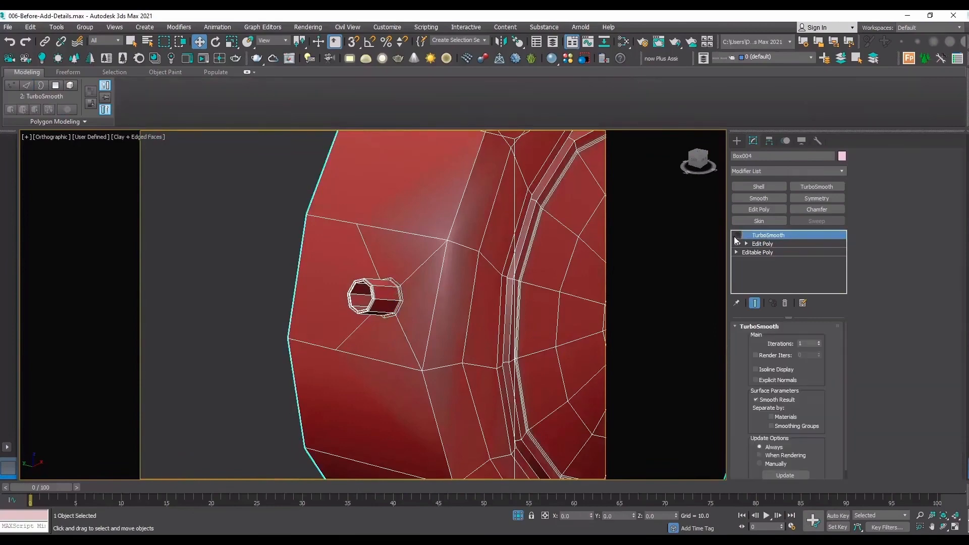
{"action": "key", "text": "F4"}
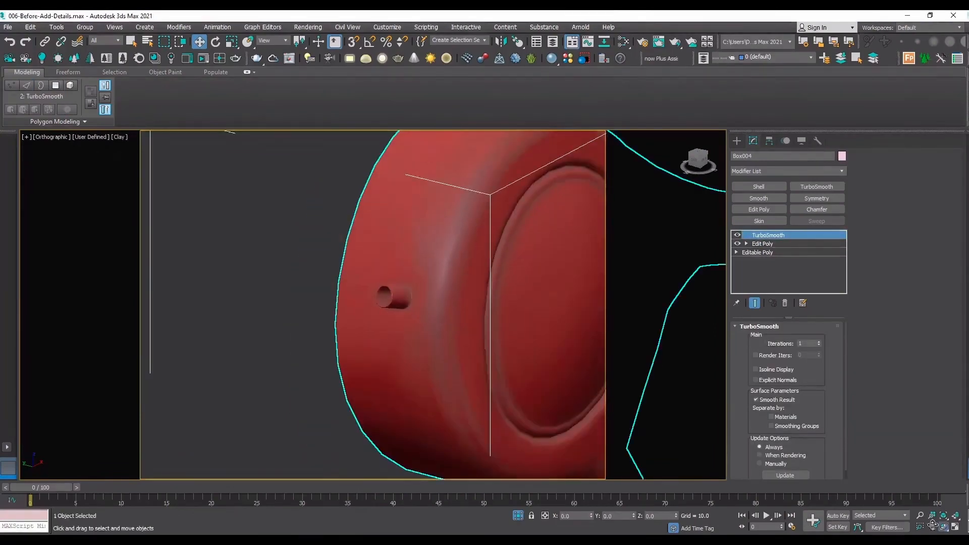
{"action": "left_click", "coordinate": [944, 526]}
{"action": "scroll", "coordinate": [509, 341], "scroll_direction": "down", "scroll_amount": 4}
{"action": "left_click_drag", "start_coordinate": [432, 316], "coordinate": [371, 290]}
{"action": "scroll", "coordinate": [318, 198], "scroll_direction": "up", "scroll_amount": 3}
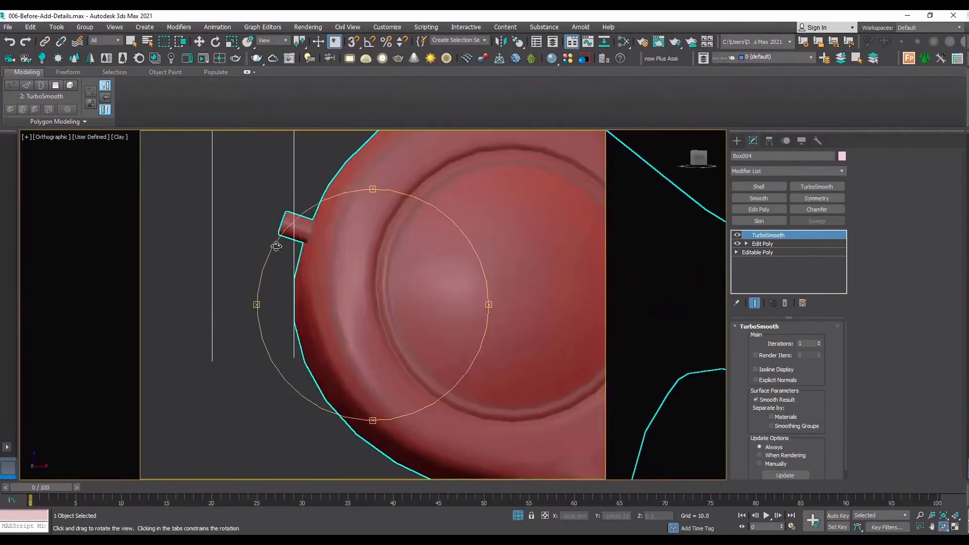
{"action": "left_click", "coordinate": [819, 342]}
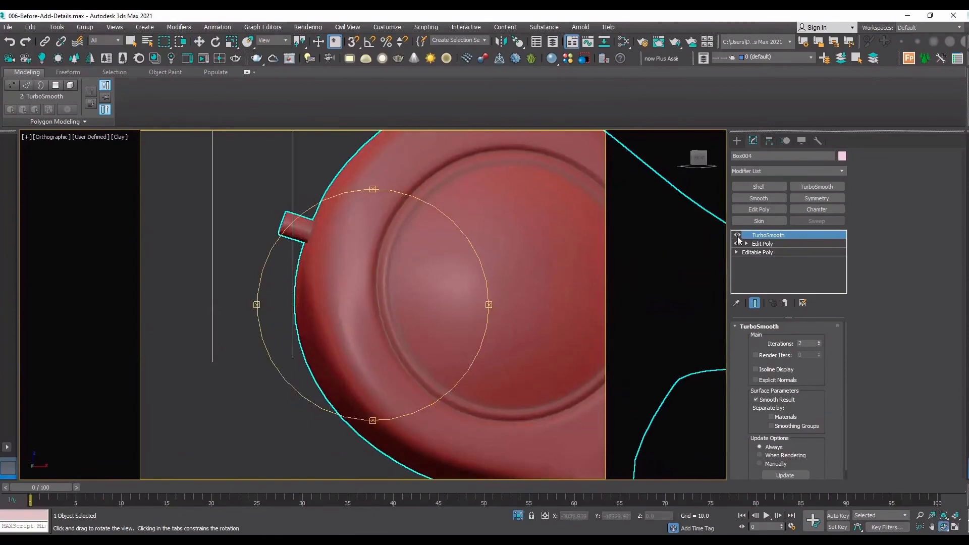
Disable the TurboSmooth preview, show the edges again and examine the low-poly tube and surrounding side wall.
{"action": "left_click", "coordinate": [738, 236]}
{"action": "key", "text": "F4"}
{"action": "left_click_drag", "start_coordinate": [298, 261], "coordinate": [326, 276]}
{"action": "middle_click_drag", "start_coordinate": [463, 372], "coordinate": [351, 266]}
{"action": "left_click_drag", "start_coordinate": [350, 266], "coordinate": [450, 286]}
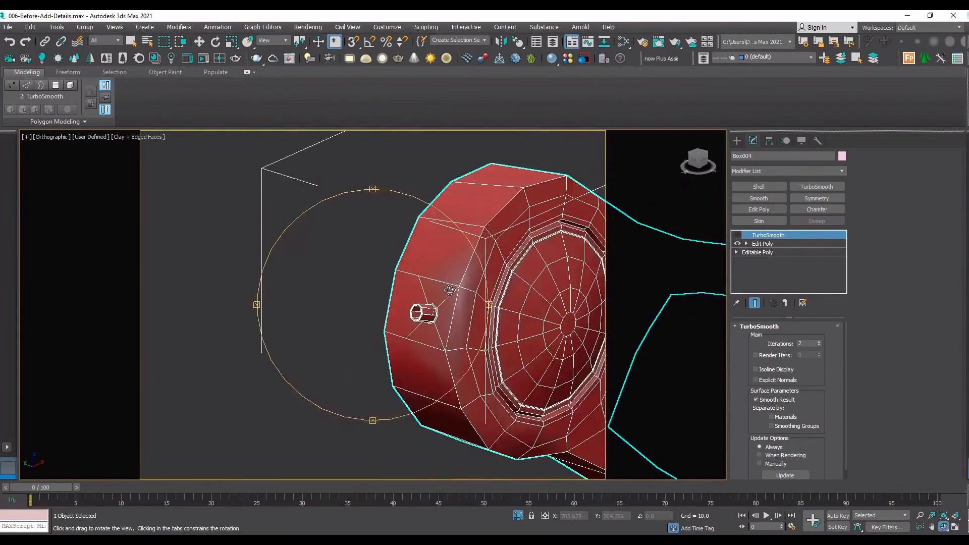
{"action": "left_click_drag", "start_coordinate": [457, 326], "coordinate": [454, 324]}
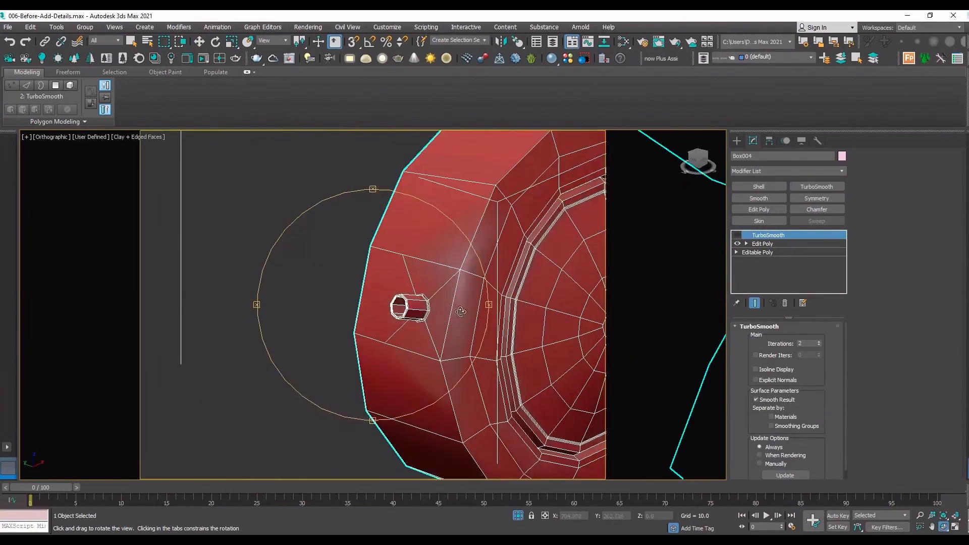
{"action": "left_click_drag", "start_coordinate": [467, 231], "coordinate": [485, 240]}
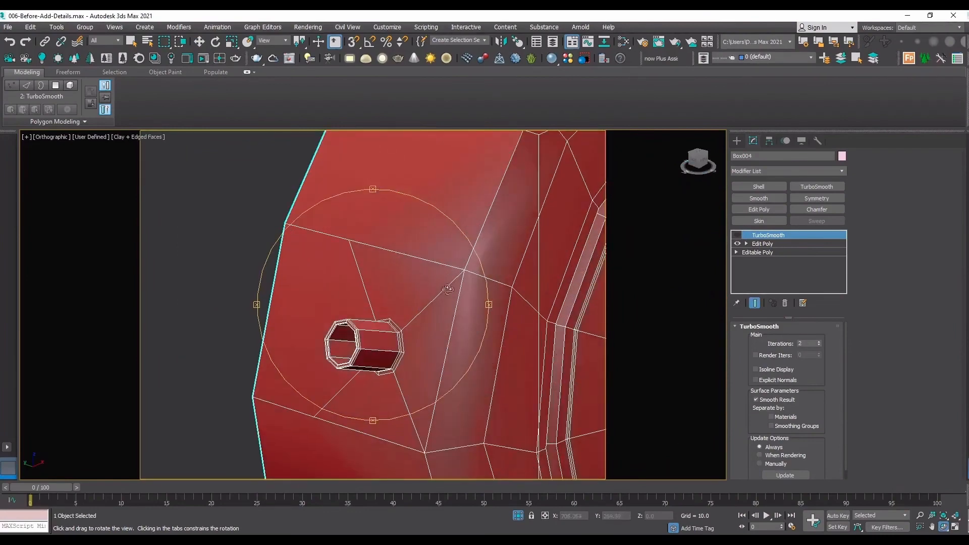
{"action": "scroll", "coordinate": [448, 289], "scroll_direction": "down", "scroll_amount": 6}
{"action": "scroll", "coordinate": [447, 290], "scroll_direction": "up", "scroll_amount": 4}
{"action": "left_click_drag", "start_coordinate": [495, 176], "coordinate": [434, 316]}
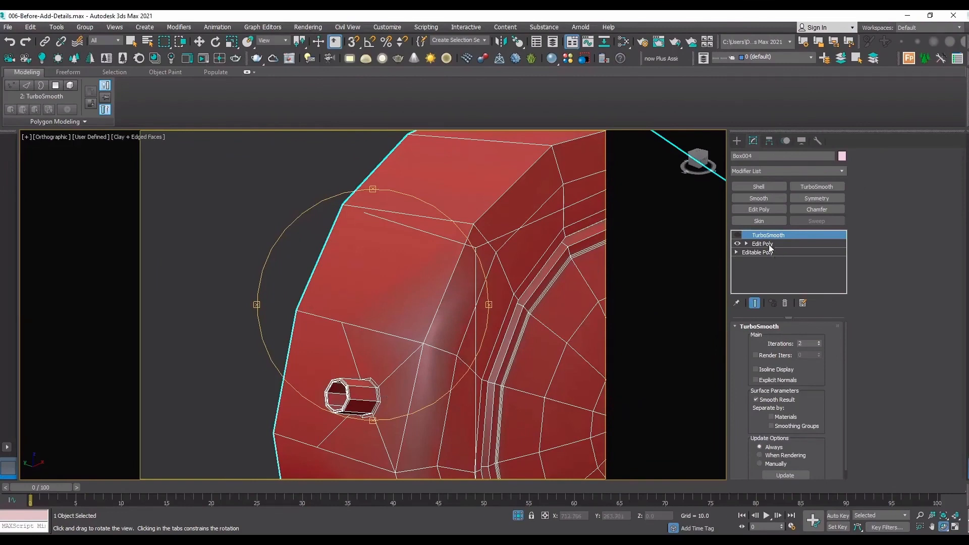
Select the polygons of the tube and its surrounding wall panel in the Edit Poly modifier.
{"action": "left_click", "coordinate": [762, 243]}
{"action": "key", "text": "w"}
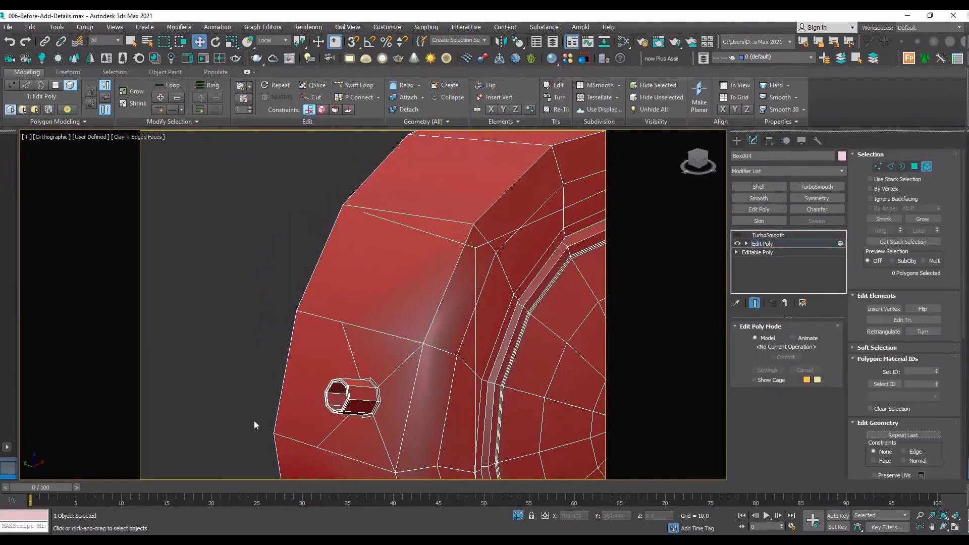
{"action": "left_click_drag", "start_coordinate": [253, 420], "coordinate": [348, 361]}
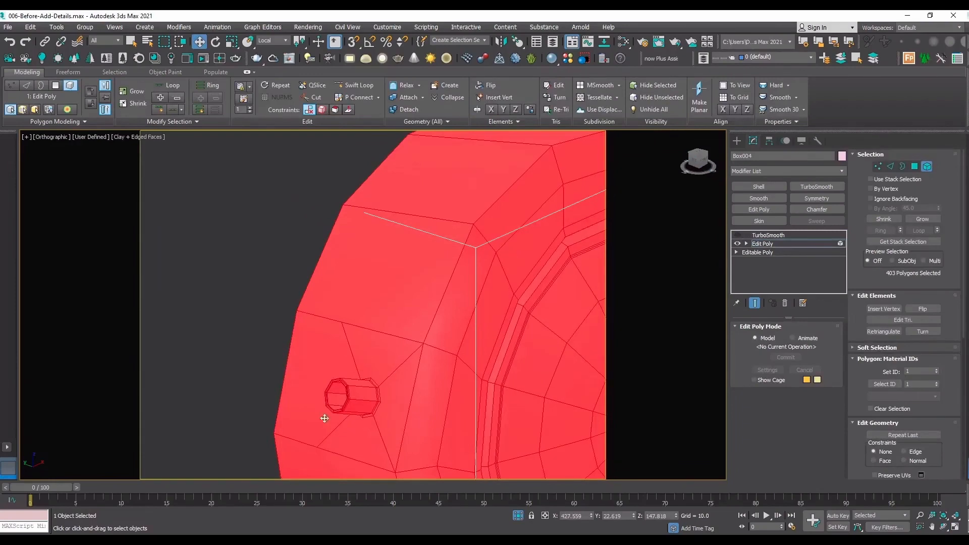
{"action": "key", "text": "4"}
{"action": "left_click_drag", "start_coordinate": [380, 395], "coordinate": [450, 149]}
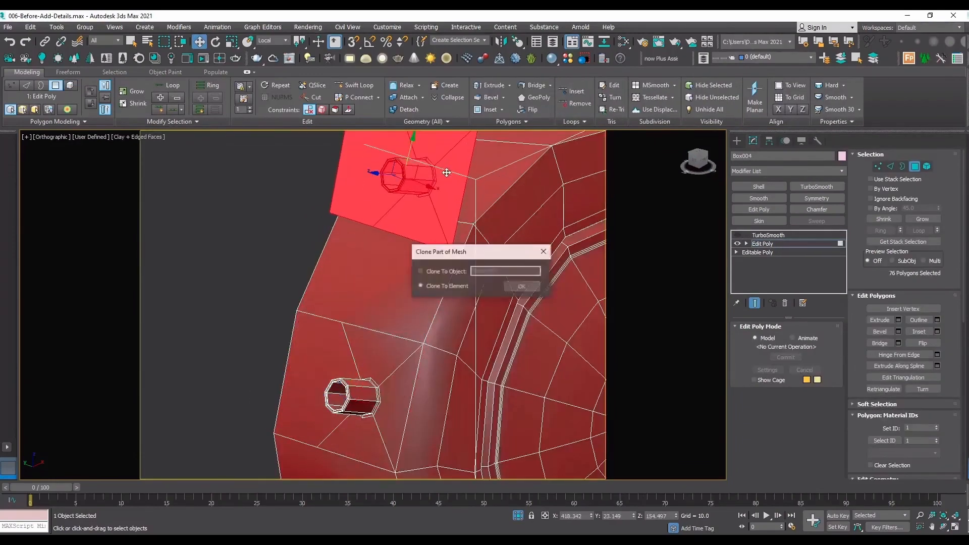
{"action": "left_click", "coordinate": [453, 286]}
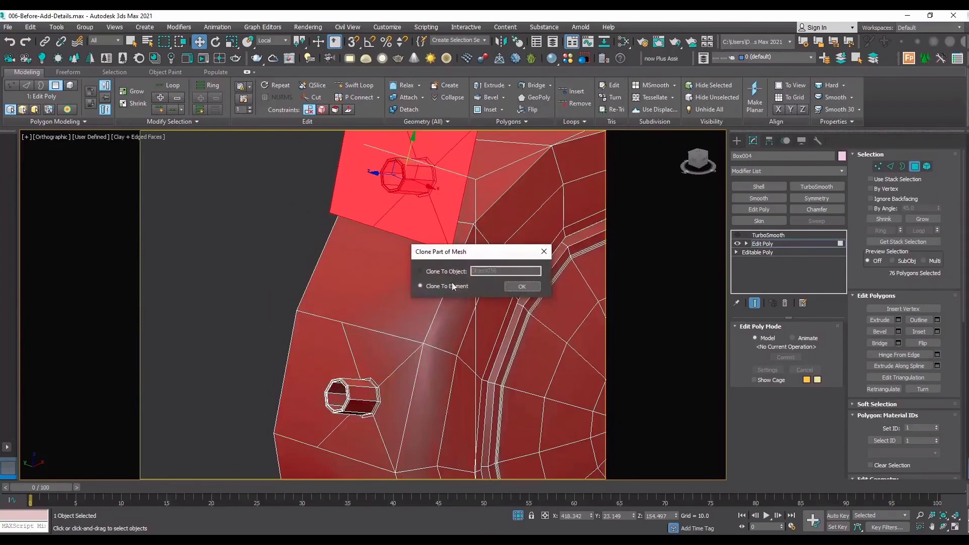
{"action": "left_click", "coordinate": [522, 287]}
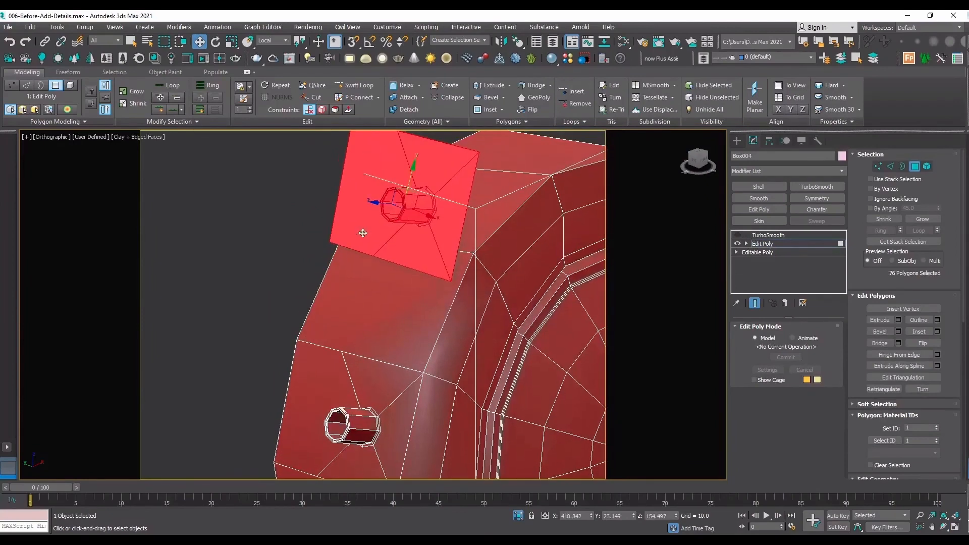
{"action": "key", "text": "ctrl+z"}
Clone the selected tube and wall panel to a separate object above the original, leave Edit Poly and select the copy.
{"action": "left_click_drag", "start_coordinate": [359, 399], "coordinate": [415, 184], "text": "shift"}
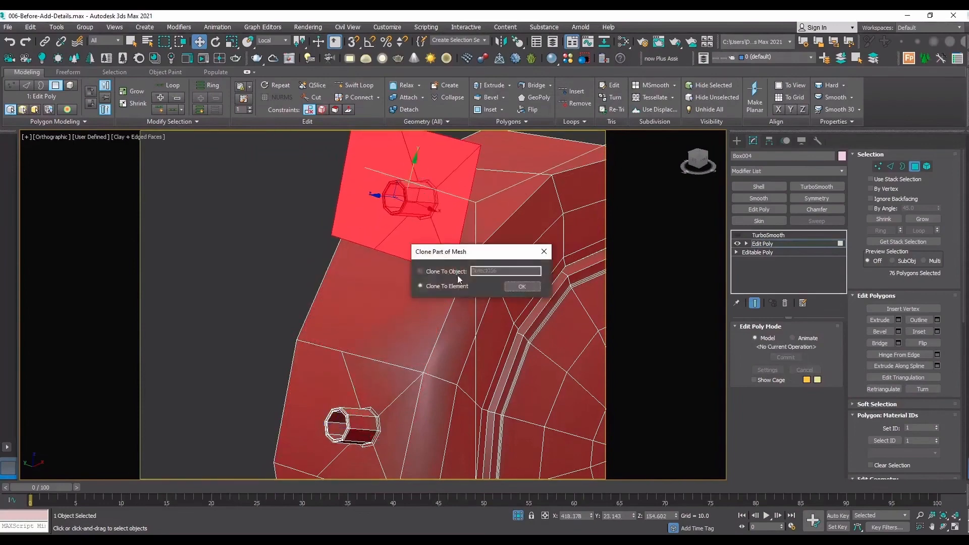
{"action": "left_click", "coordinate": [525, 286]}
{"action": "left_click", "coordinate": [777, 244]}
{"action": "scroll", "coordinate": [455, 260], "scroll_direction": "up", "scroll_amount": 3}
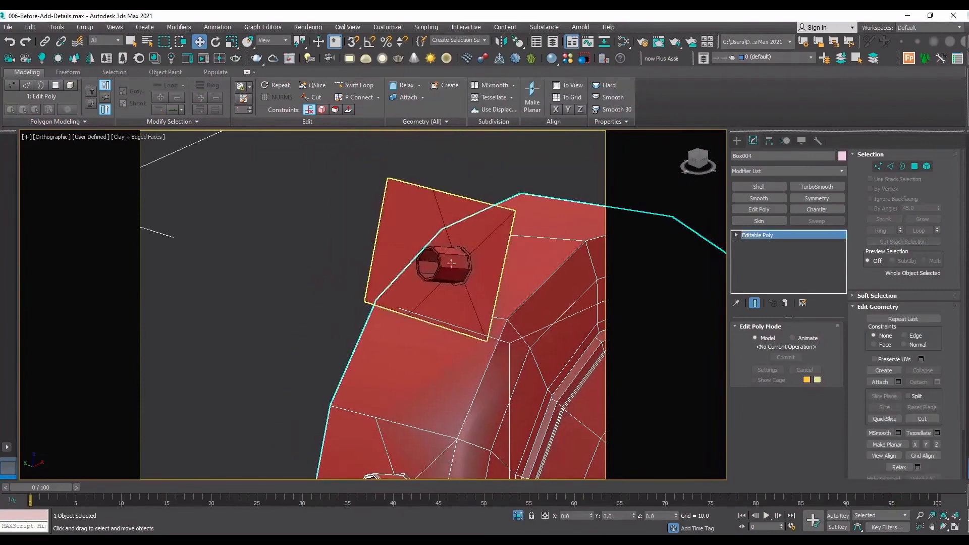
{"action": "left_click", "coordinate": [427, 273]}
{"action": "scroll", "coordinate": [401, 253], "scroll_direction": "down", "scroll_amount": 3}
{"action": "left_click_drag", "start_coordinate": [419, 255], "coordinate": [372, 276]}
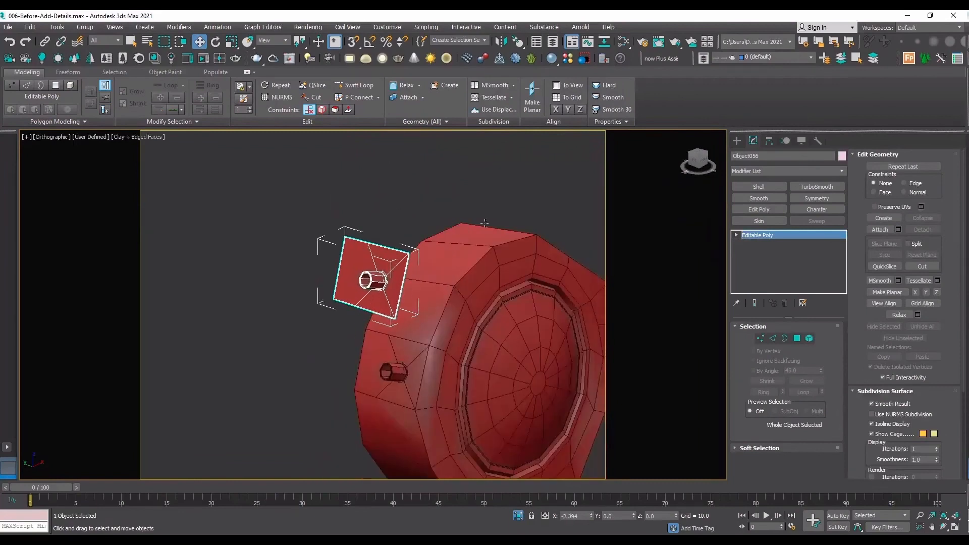
Center the copy's pivot to the object and move the copy clear of the head along the Y axis.
{"action": "left_click", "coordinate": [769, 141]}
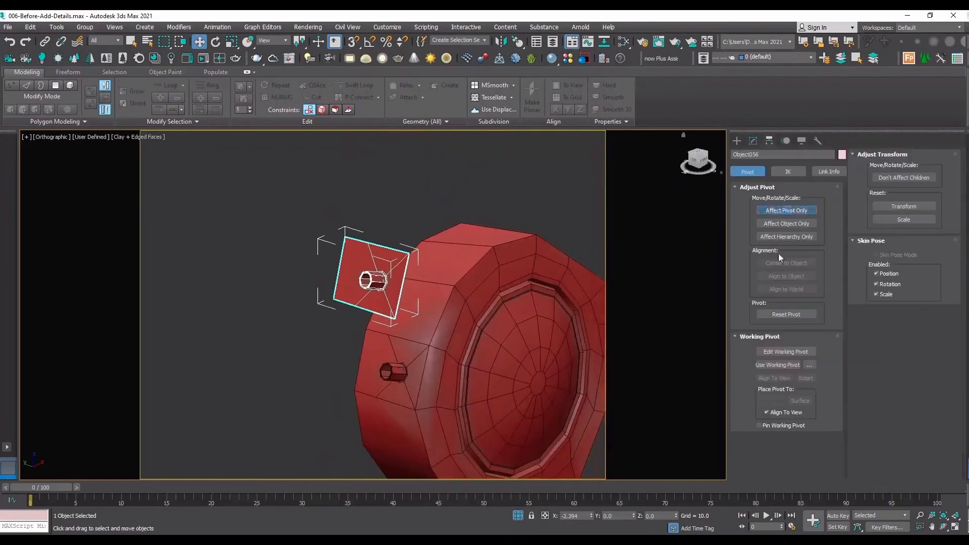
{"action": "left_click", "coordinate": [786, 210]}
{"action": "left_click", "coordinate": [785, 263]}
{"action": "left_click", "coordinate": [784, 210]}
{"action": "scroll", "coordinate": [371, 267], "scroll_direction": "up", "scroll_amount": 4}
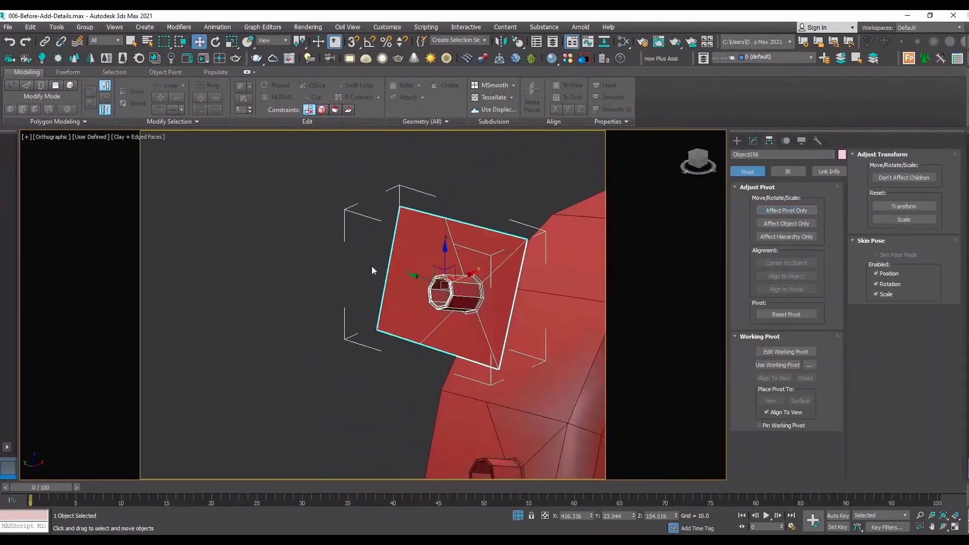
{"action": "middle_click_drag", "start_coordinate": [425, 280], "coordinate": [334, 285]}
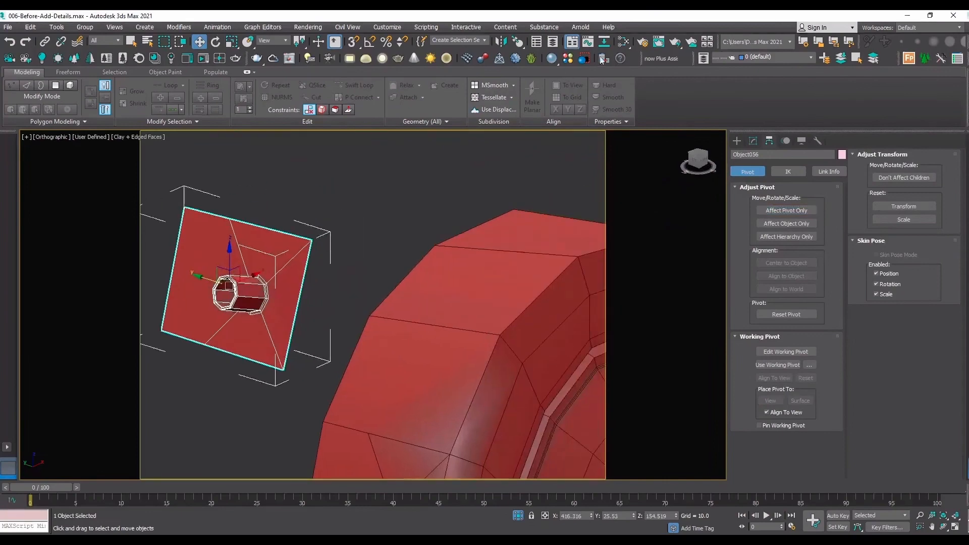
{"action": "left_click", "coordinate": [521, 43]}
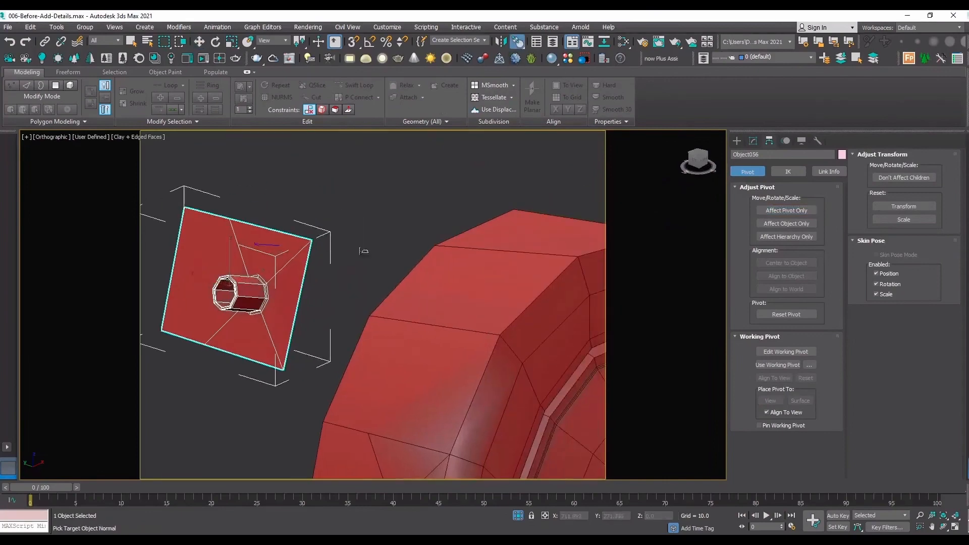
{"action": "left_click", "coordinate": [476, 290]}
{"action": "left_click", "coordinate": [504, 329]}
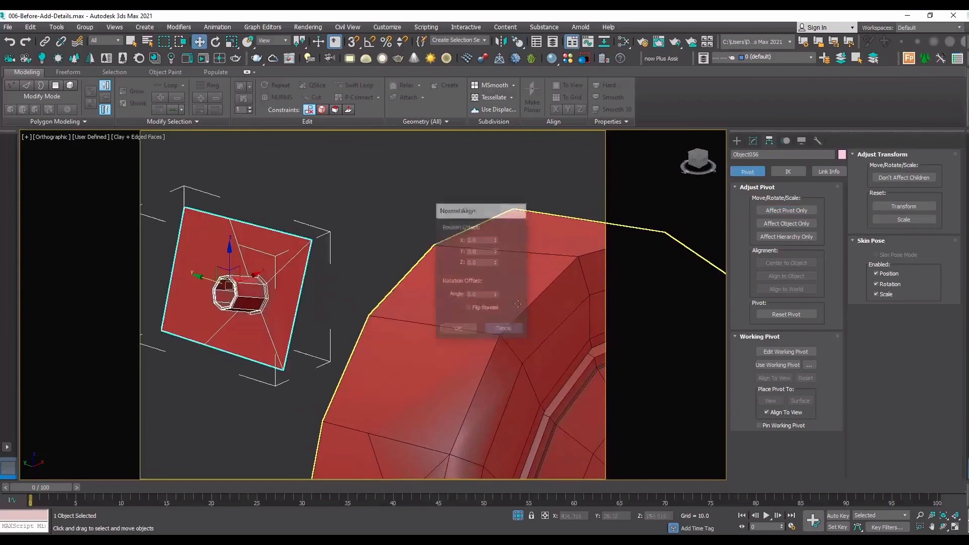
{"action": "left_click", "coordinate": [358, 215]}
{"action": "left_click", "coordinate": [296, 266]}
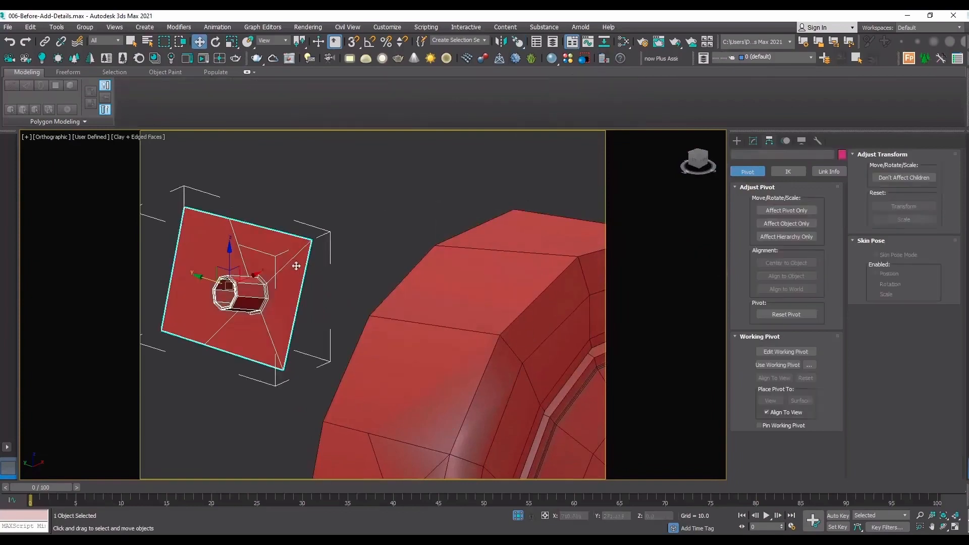
Align the copied tube panel to the head's upper side wall face using Normal Align with Flip Normal enabled.
{"action": "left_click", "coordinate": [523, 44]}
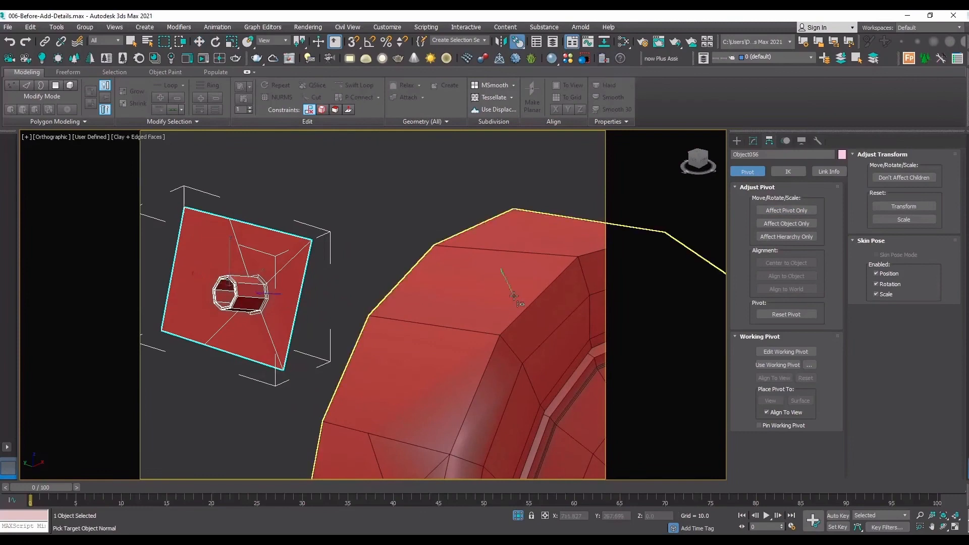
{"action": "left_click", "coordinate": [530, 318]}
{"action": "left_click", "coordinate": [479, 308]}
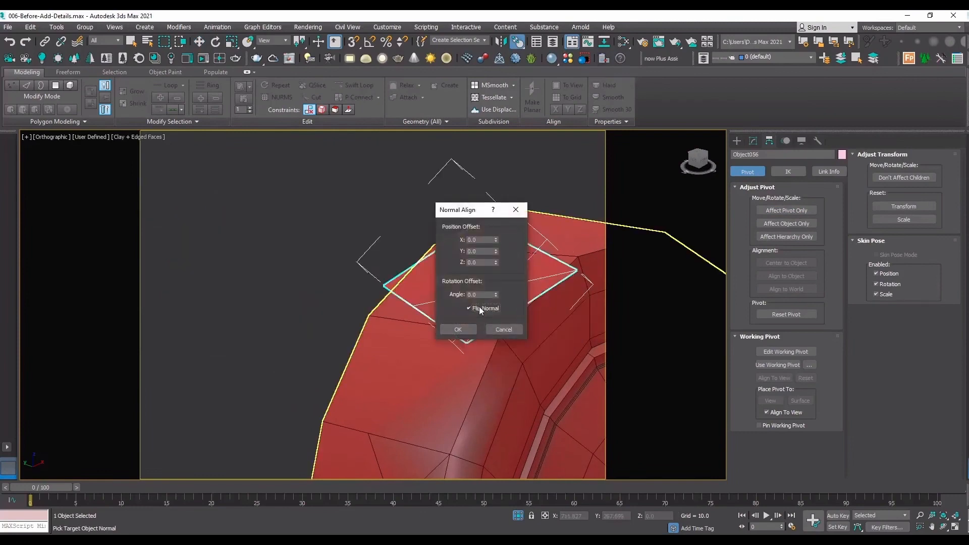
{"action": "left_click", "coordinate": [459, 331]}
Rotate the copied panel to line up its edges with the wall face beneath it.
{"action": "scroll", "coordinate": [570, 289], "scroll_direction": "up", "scroll_amount": 4}
{"action": "key", "text": "e"}
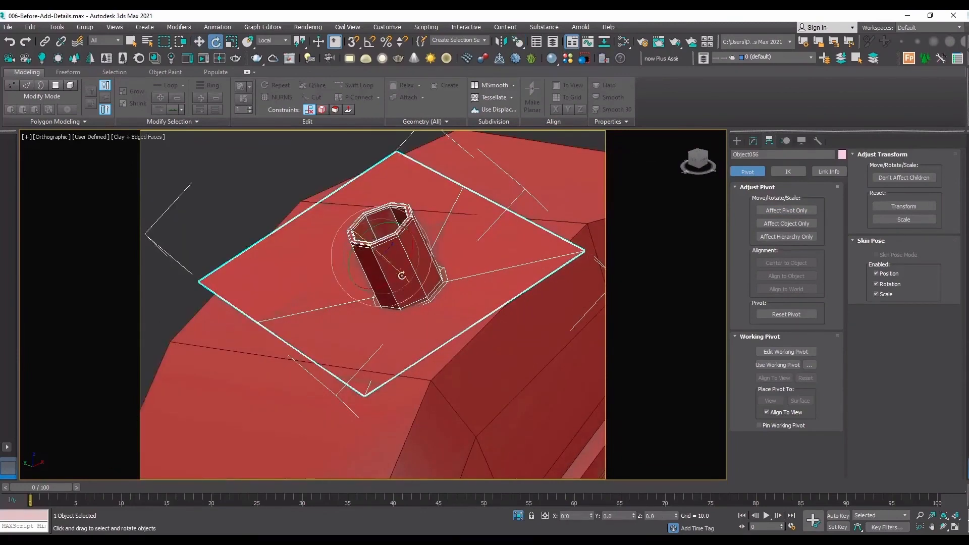
{"action": "left_click_drag", "start_coordinate": [380, 285], "coordinate": [357, 255]}
{"action": "key", "text": "ctrl+z"}
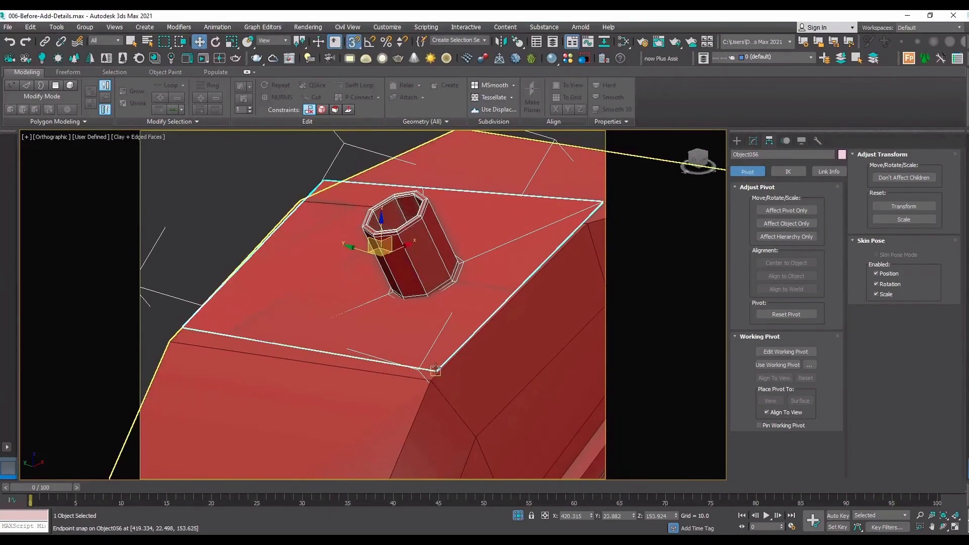
Move the copied panel with vertex snapping so its lower inner corner meets the matching corner of the head's wall face.
{"action": "key", "text": "w"}
{"action": "scroll", "coordinate": [437, 371], "scroll_direction": "up", "scroll_amount": 5}
{"action": "key", "text": "F3"}
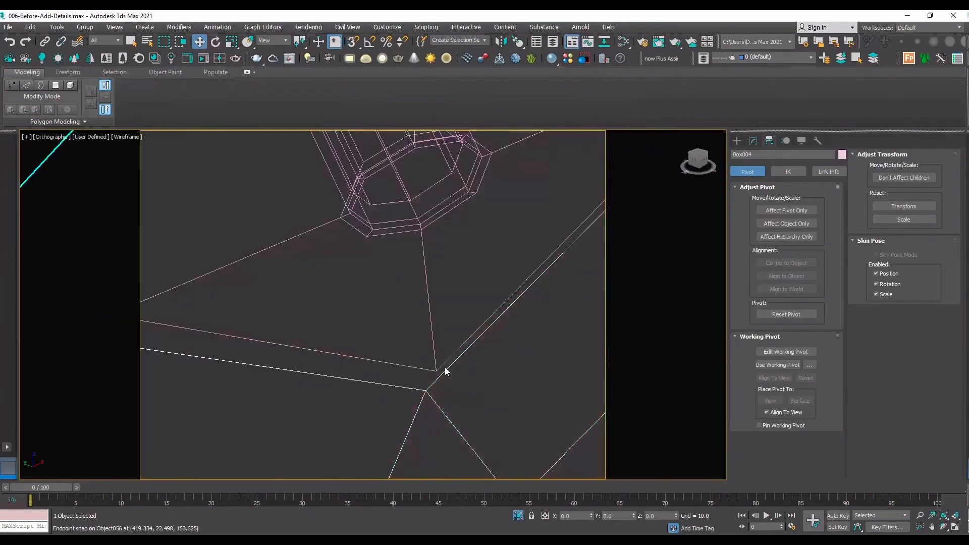
{"action": "key", "text": "s"}
{"action": "left_click_drag", "start_coordinate": [434, 369], "coordinate": [433, 384]}
{"action": "key", "text": "F3"}
{"action": "scroll", "coordinate": [433, 383], "scroll_direction": "down", "scroll_amount": 5}
Rotate the copied panel slightly and snap its lower outer corner to the matching corner of the head's wall face.
{"action": "key", "text": "e"}
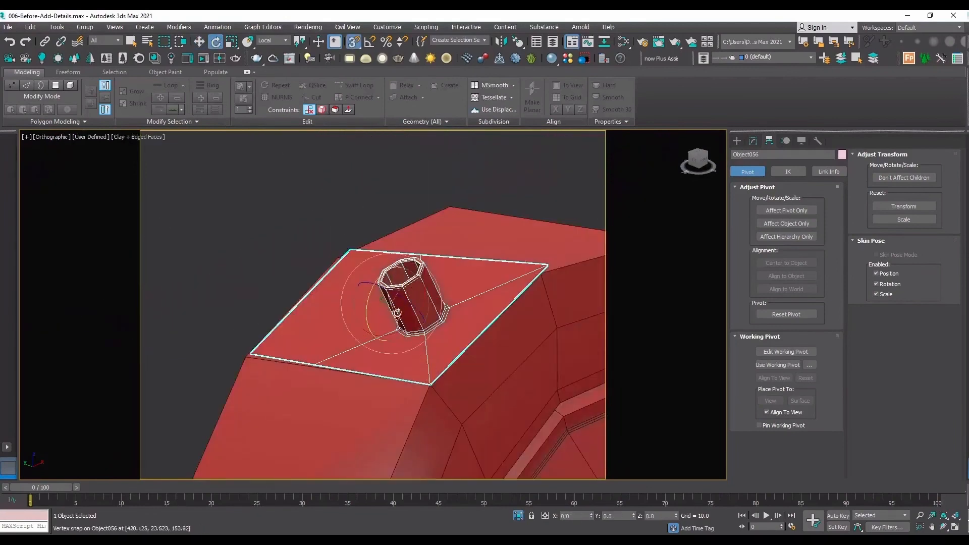
{"action": "key", "text": "a"}
{"action": "left_click_drag", "start_coordinate": [408, 331], "coordinate": [412, 328]}
{"action": "scroll", "coordinate": [276, 330], "scroll_direction": "up", "scroll_amount": 8}
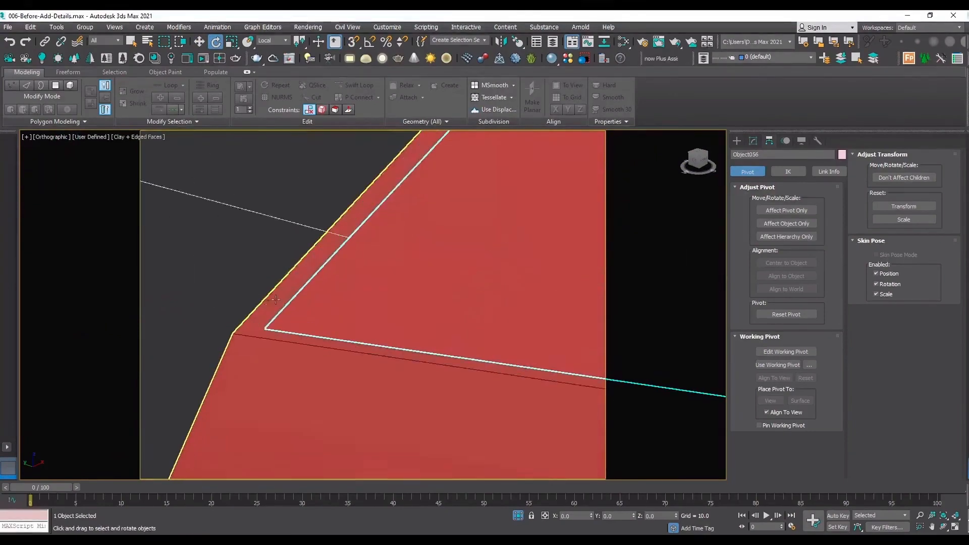
{"action": "key", "text": "F3"}
{"action": "key", "text": "s"}
{"action": "key", "text": "w"}
{"action": "left_click_drag", "start_coordinate": [264, 329], "coordinate": [232, 332]}
{"action": "scroll", "coordinate": [232, 333], "scroll_direction": "down", "scroll_amount": 6}
{"action": "key", "text": "F3"}
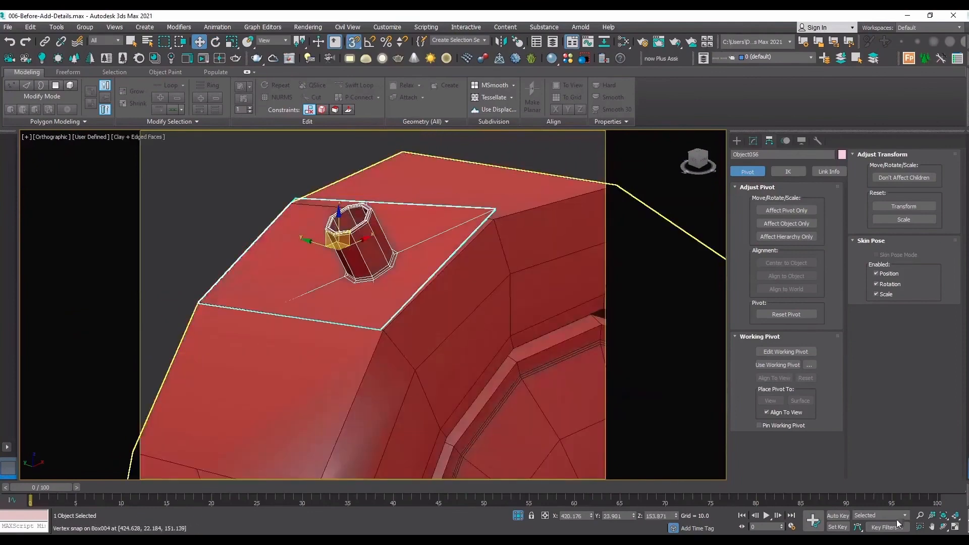
Examine the copied panel from the side and above, and fine-tune its rotation to follow the slope of the wall face.
{"action": "left_click", "coordinate": [944, 527]}
{"action": "left_click_drag", "start_coordinate": [367, 268], "coordinate": [352, 214]}
{"action": "key", "text": "e"}
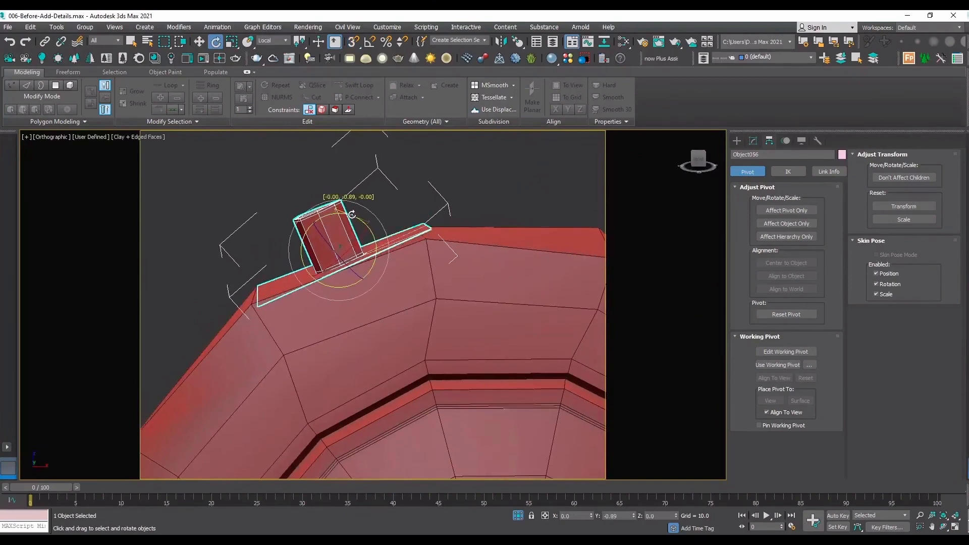
{"action": "left_click", "coordinate": [943, 528]}
{"action": "left_click_drag", "start_coordinate": [382, 273], "coordinate": [425, 323]}
{"action": "right_click", "coordinate": [367, 229]}
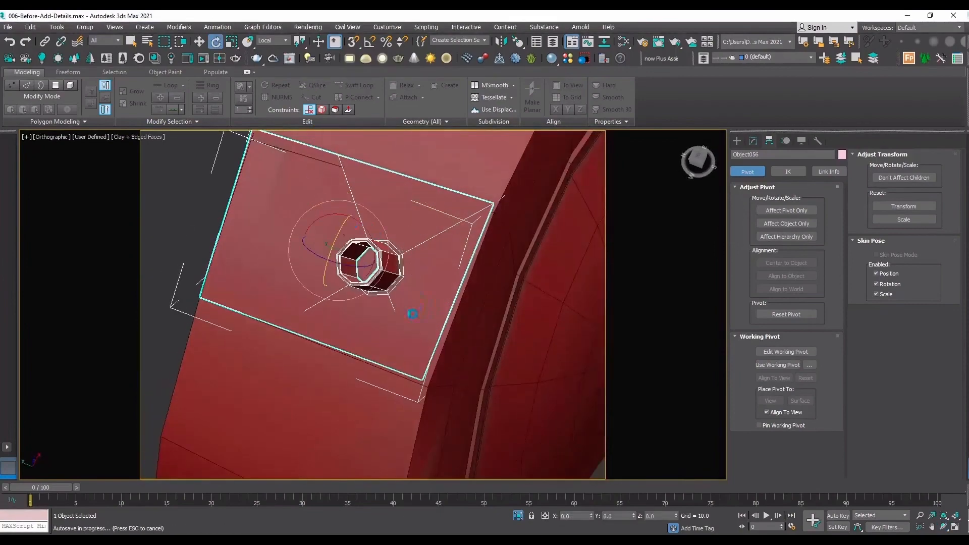
{"action": "left_click_drag", "start_coordinate": [366, 237], "coordinate": [370, 233]}
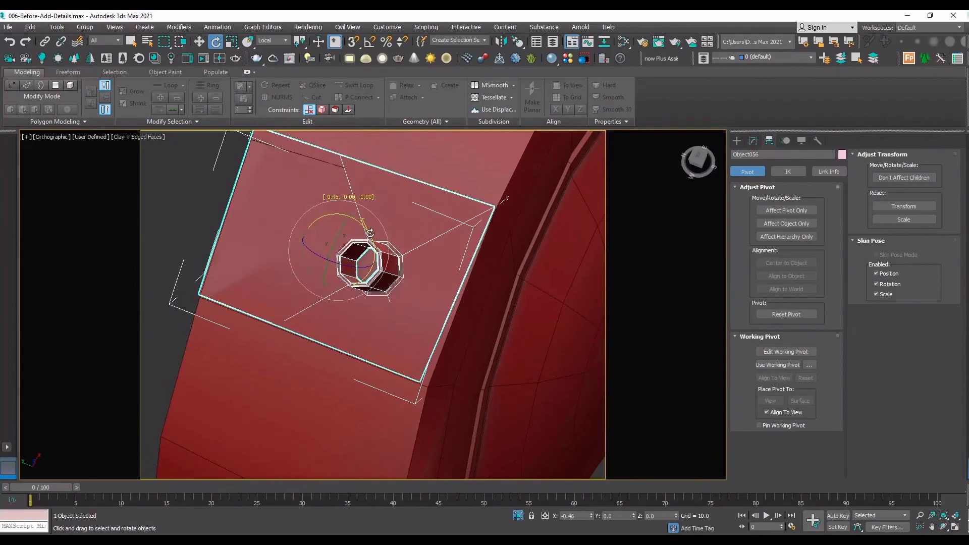
Delete the head's wall polygon lying beneath the copied tube panel in the Edit Poly modifier.
{"action": "left_click", "coordinate": [483, 284]}
{"action": "left_click", "coordinate": [753, 141]}
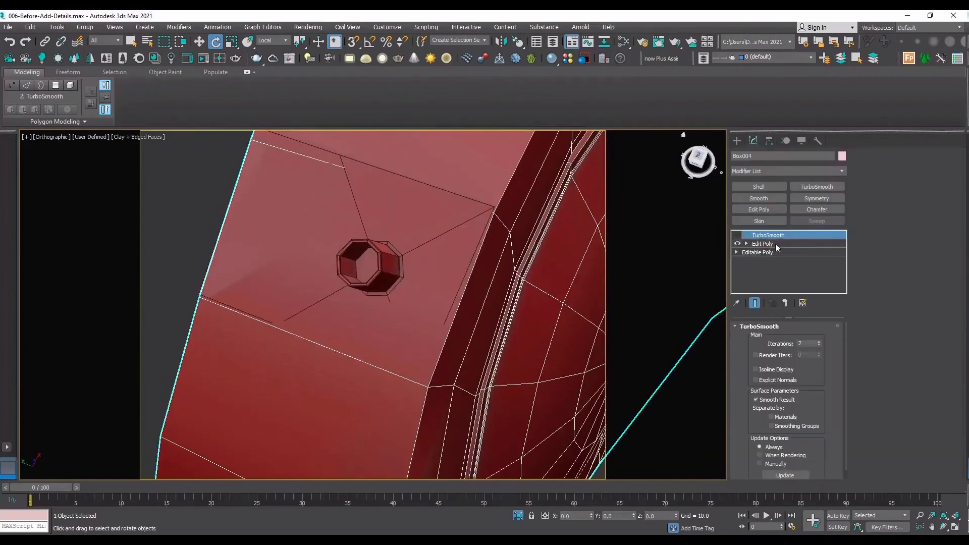
{"action": "left_click", "coordinate": [765, 244]}
{"action": "key", "text": "4"}
{"action": "left_click", "coordinate": [290, 190]}
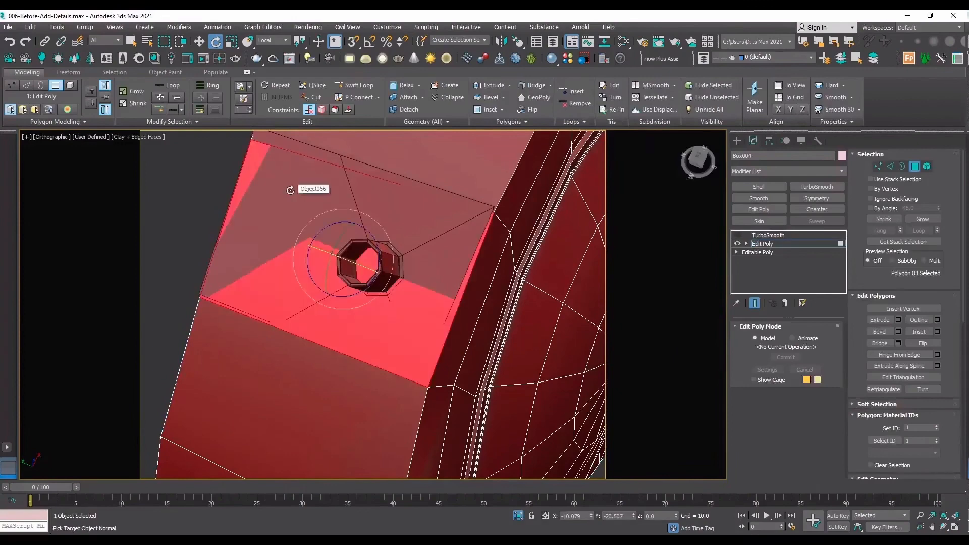
{"action": "key", "text": "Delete"}
{"action": "key", "text": "4"}
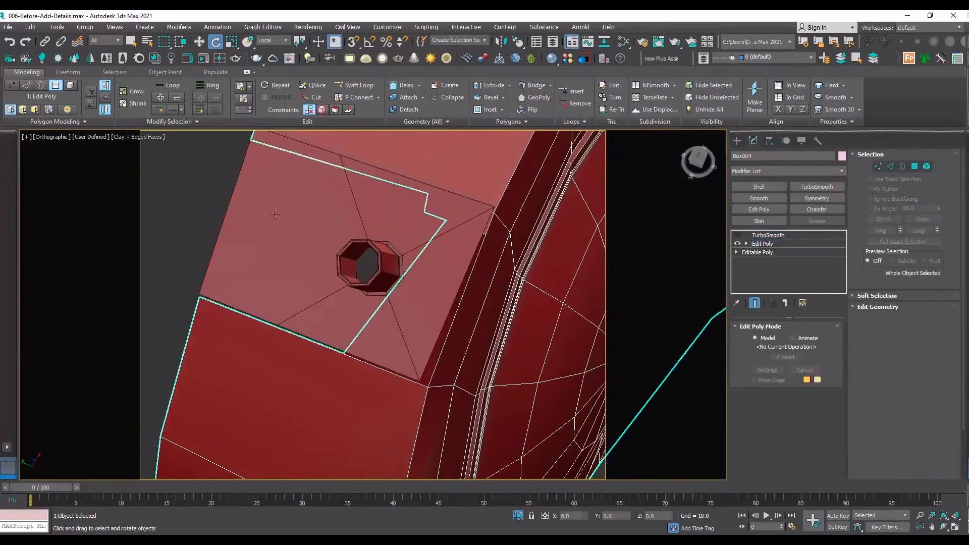
Snap the copied panel's lower outer corner vertex onto the matching corner of the opening in the head.
{"action": "left_click", "coordinate": [293, 222]}
{"action": "middle_click_drag", "start_coordinate": [261, 279], "coordinate": [280, 279]}
{"action": "scroll", "coordinate": [195, 292], "scroll_direction": "up", "scroll_amount": 2}
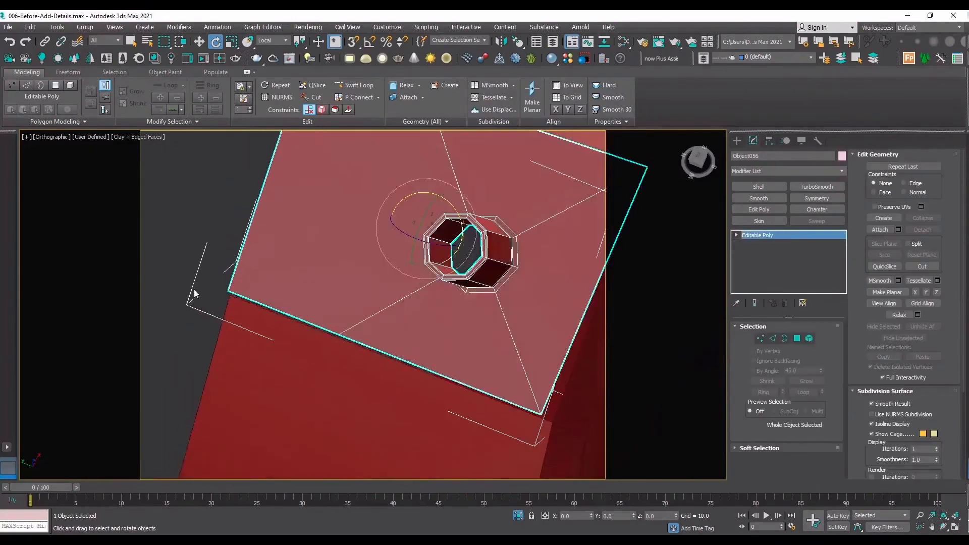
{"action": "key", "text": "1"}
{"action": "scroll", "coordinate": [240, 292], "scroll_direction": "up", "scroll_amount": 4}
{"action": "left_click", "coordinate": [204, 298]}
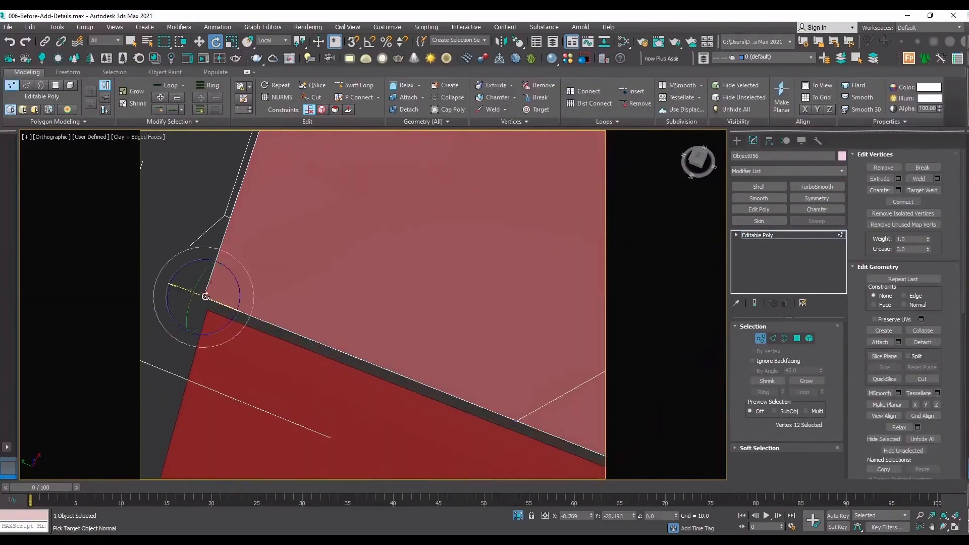
{"action": "key", "text": "w"}
{"action": "key", "text": "s"}
{"action": "left_click_drag", "start_coordinate": [204, 298], "coordinate": [208, 311]}
{"action": "scroll", "coordinate": [184, 252], "scroll_direction": "down", "scroll_amount": 5}
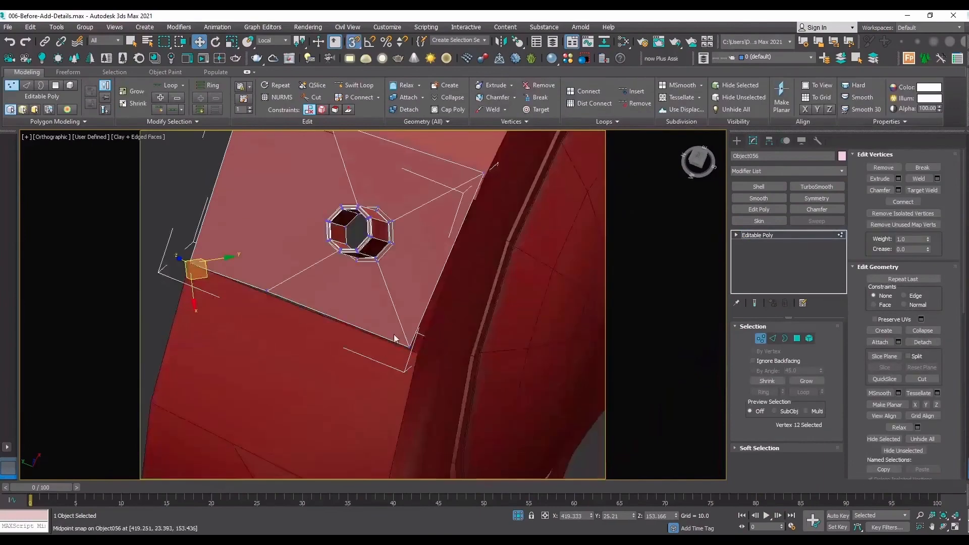
Snap the copied panel's three remaining corner vertices onto the matching corners of the opening in the head.
{"action": "scroll", "coordinate": [397, 336], "scroll_direction": "up", "scroll_amount": 5}
{"action": "left_click_drag", "start_coordinate": [437, 371], "coordinate": [460, 390]}
{"action": "scroll", "coordinate": [460, 390], "scroll_direction": "down", "scroll_amount": 5}
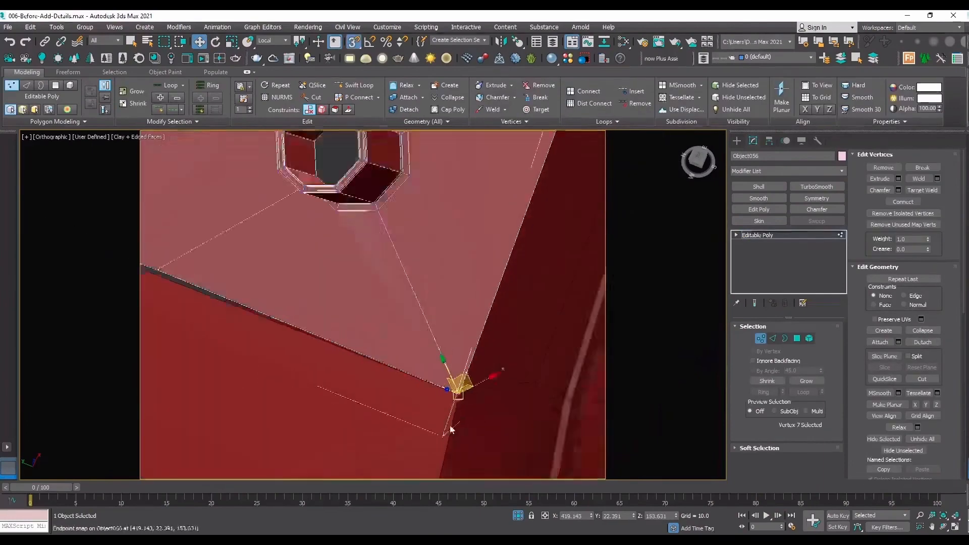
{"action": "scroll", "coordinate": [487, 283], "scroll_direction": "up", "scroll_amount": 4}
{"action": "left_click_drag", "start_coordinate": [470, 280], "coordinate": [470, 290]}
{"action": "scroll", "coordinate": [470, 290], "scroll_direction": "down", "scroll_amount": 5}
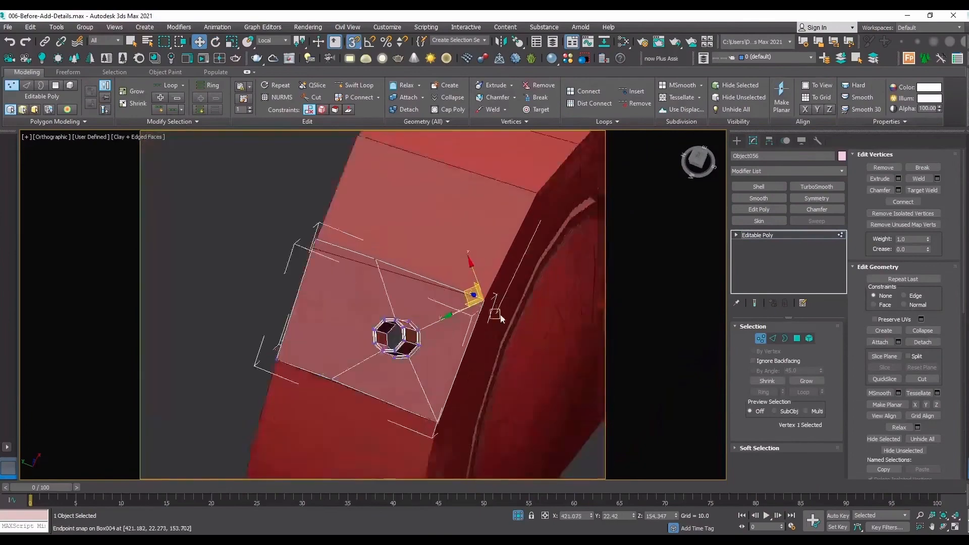
{"action": "scroll", "coordinate": [426, 272], "scroll_direction": "up", "scroll_amount": 5}
{"action": "left_click", "coordinate": [405, 283]}
{"action": "left_click_drag", "start_coordinate": [404, 289], "coordinate": [404, 288]}
{"action": "scroll", "coordinate": [404, 289], "scroll_direction": "down", "scroll_amount": 5}
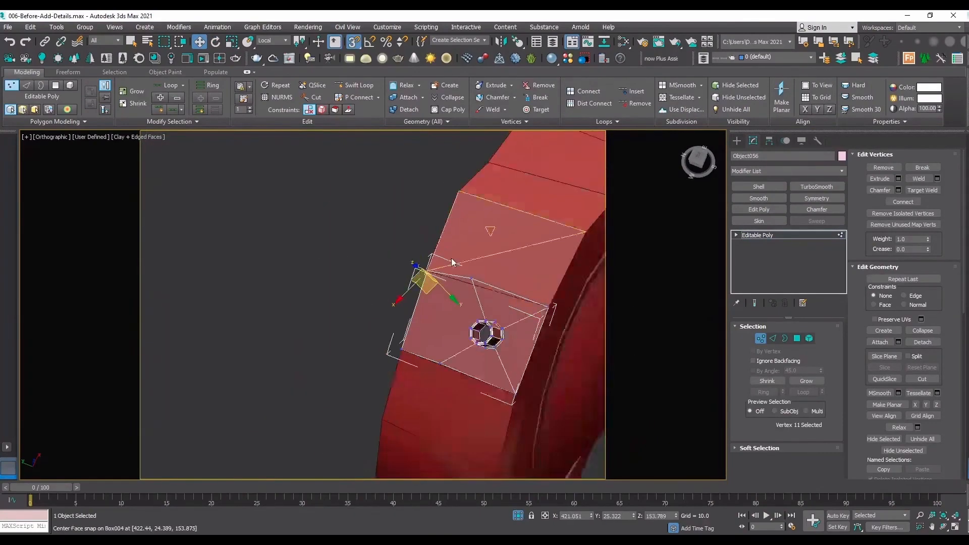
{"action": "scroll", "coordinate": [462, 290], "scroll_direction": "up", "scroll_amount": 3}
{"action": "scroll", "coordinate": [462, 288], "scroll_direction": "up", "scroll_amount": 2}
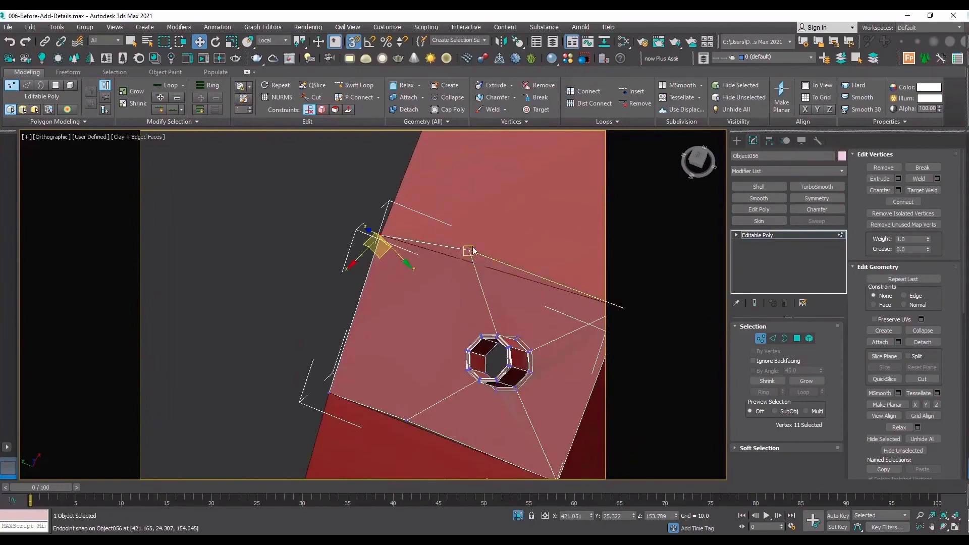
Snap the copied panel's upper and lower middle vertices onto the matching edges of the opening in the head.
{"action": "left_click", "coordinate": [465, 250]}
{"action": "left_click_drag", "start_coordinate": [465, 250], "coordinate": [501, 272]}
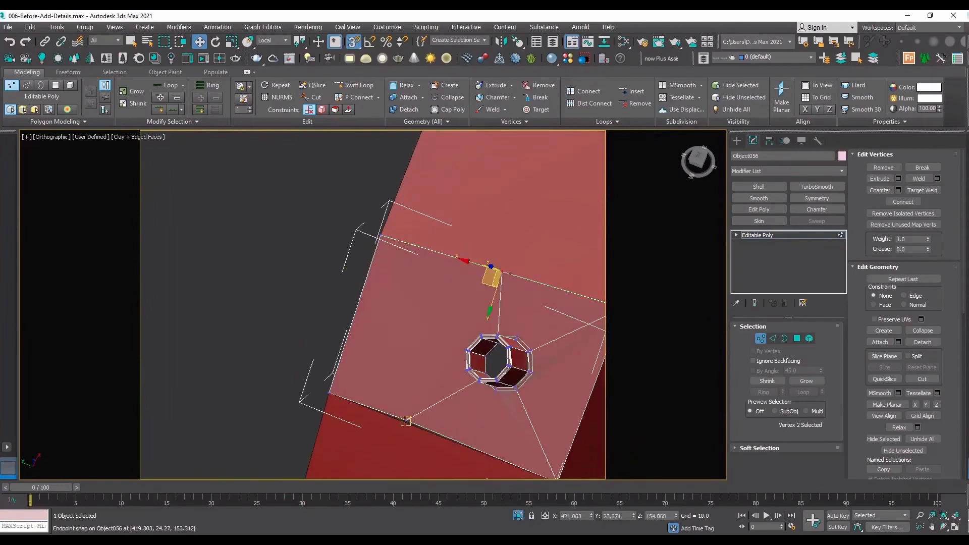
{"action": "left_click_drag", "start_coordinate": [406, 420], "coordinate": [443, 436]}
{"action": "middle_click_drag", "start_coordinate": [451, 336], "coordinate": [323, 290]}
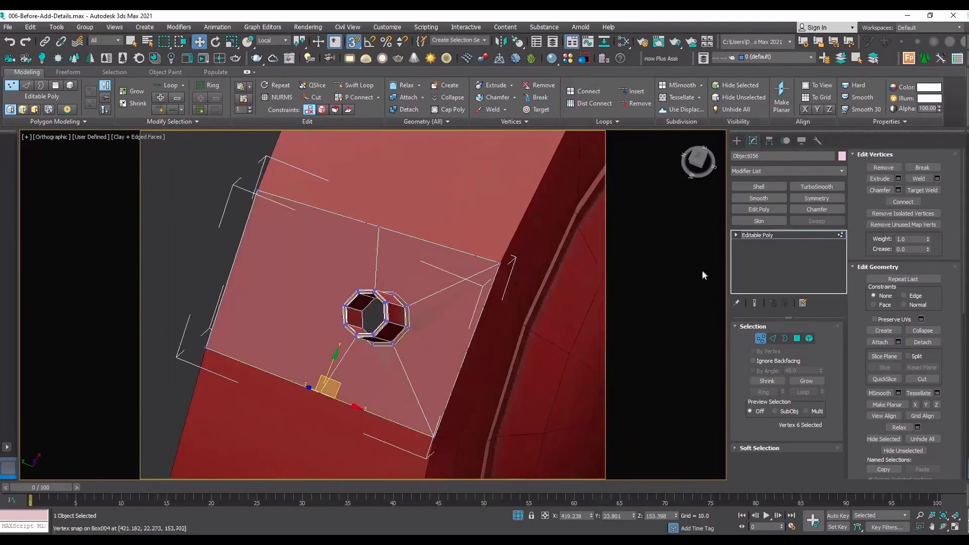
Attach the copied tube panel to the head in the head's Edit Poly modifier.
{"action": "left_click", "coordinate": [785, 234]}
{"action": "left_click", "coordinate": [492, 203]}
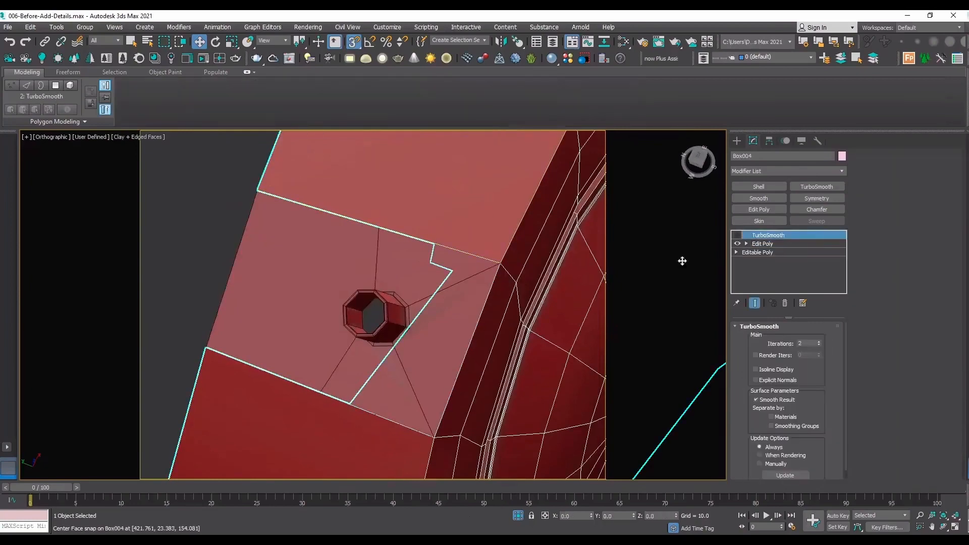
{"action": "left_click", "coordinate": [772, 244]}
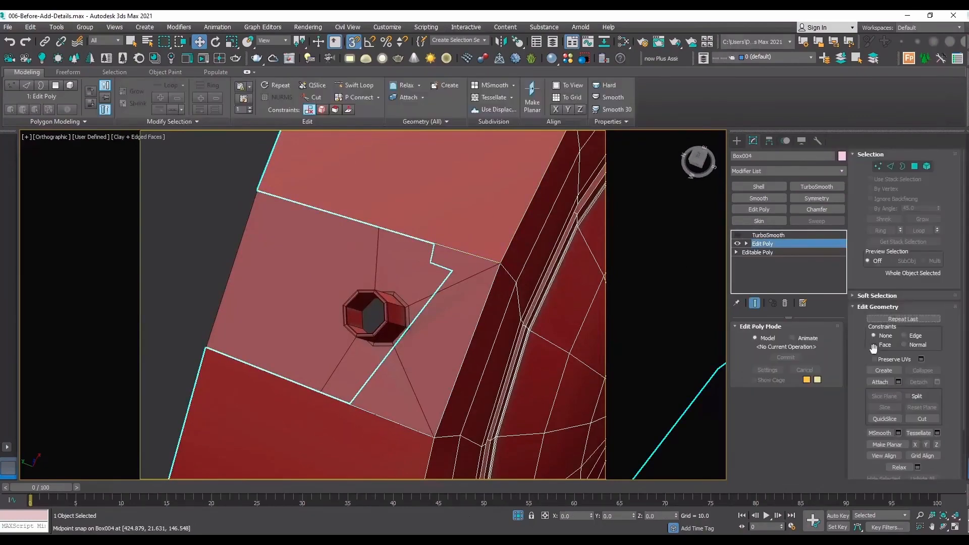
{"action": "left_click", "coordinate": [881, 382]}
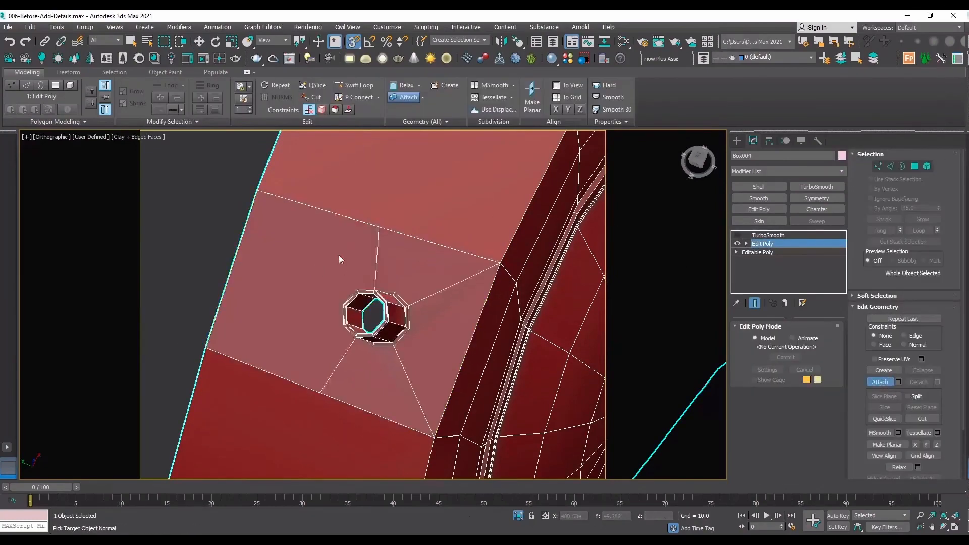
{"action": "scroll", "coordinate": [338, 256], "scroll_direction": "down", "scroll_amount": 2}
{"action": "middle_click_drag", "start_coordinate": [323, 397], "coordinate": [329, 323]}
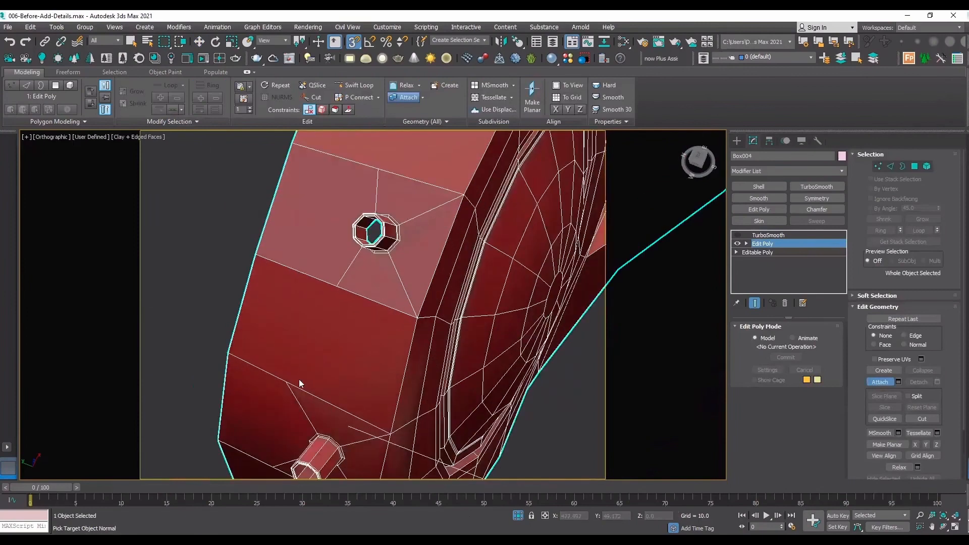
Test-move the panel's lower middle vertex and the middle vertex above the lower tube, undoing each move.
{"action": "key", "text": "w"}
{"action": "key", "text": "1"}
{"action": "left_click", "coordinate": [325, 281]}
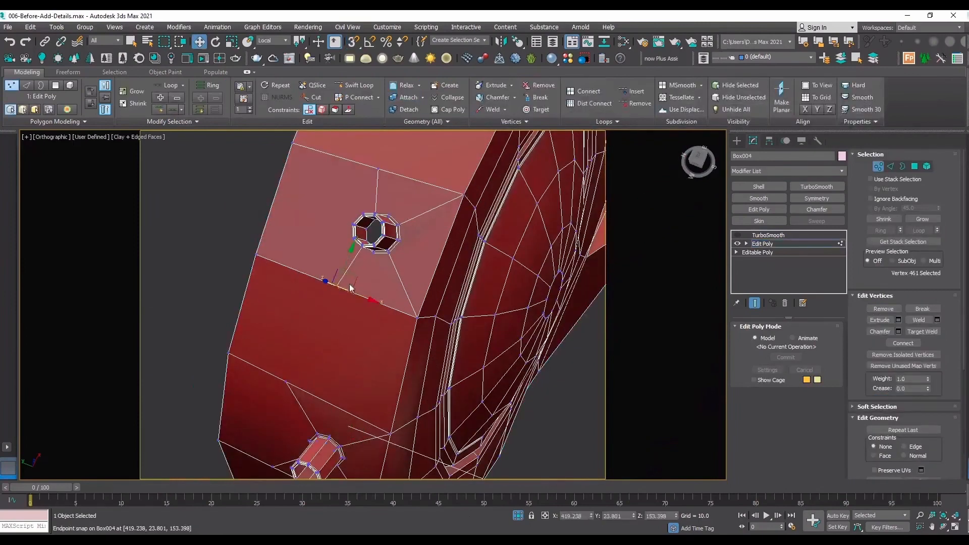
{"action": "left_click_drag", "start_coordinate": [352, 277], "coordinate": [355, 245]}
{"action": "key", "text": "ctrl+z"}
{"action": "left_click_drag", "start_coordinate": [287, 384], "coordinate": [312, 357]}
{"action": "key", "text": "ctrl+z"}
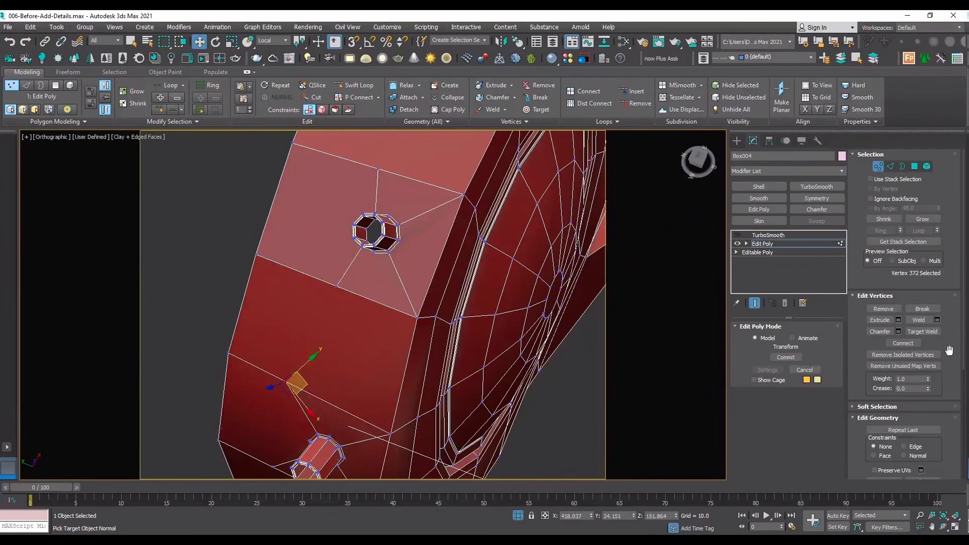
Cut an edge across the wall face from the vertex above the lower tube to the copied panel's lower middle vertex.
{"action": "scroll", "coordinate": [949, 349], "scroll_direction": "down", "scroll_amount": 3}
{"action": "left_click", "coordinate": [922, 390]}
{"action": "key", "text": "s"}
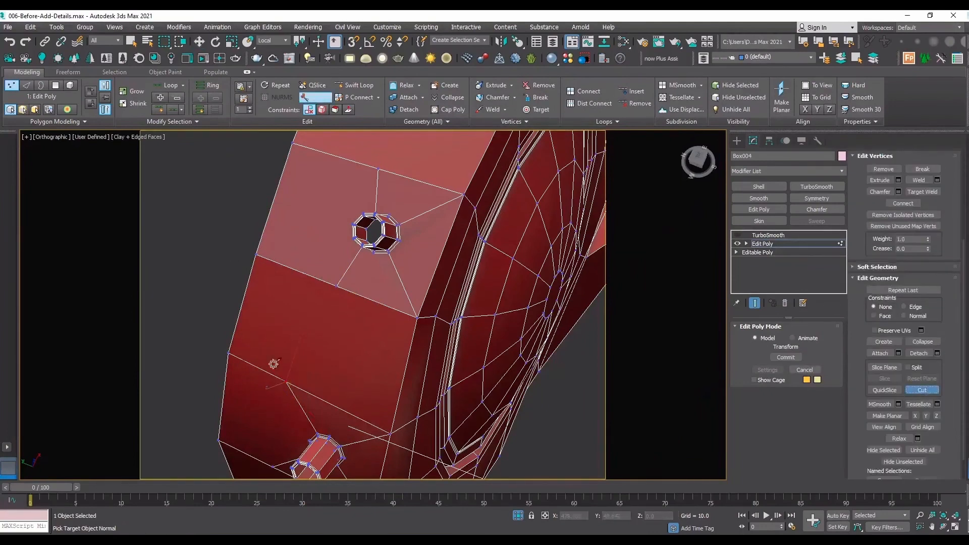
{"action": "left_click", "coordinate": [286, 382]}
{"action": "left_click", "coordinate": [341, 283]}
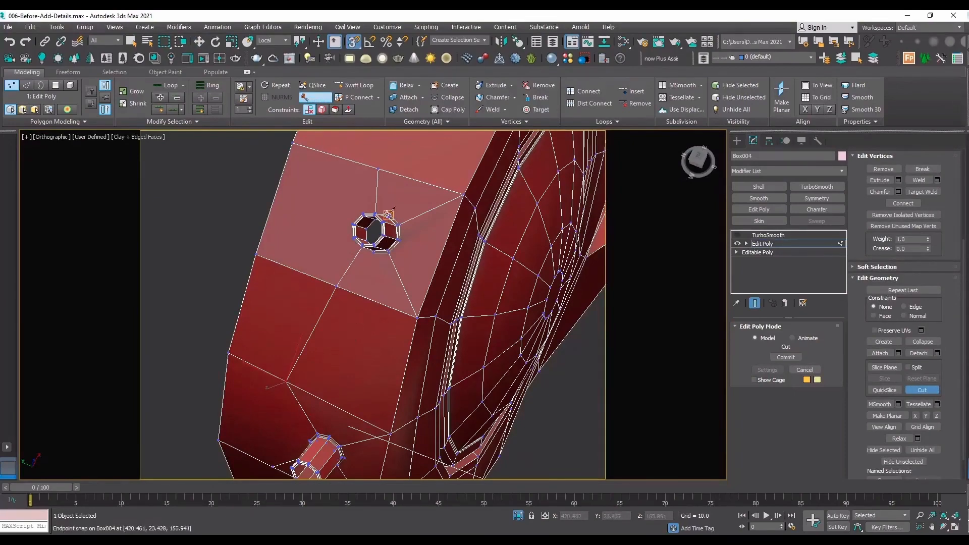
Try to cut an edge from the copied panel's upper middle vertex across the wall face above it.
{"action": "middle_click_drag", "start_coordinate": [385, 191], "coordinate": [356, 340]}
{"action": "left_click", "coordinate": [348, 318]}
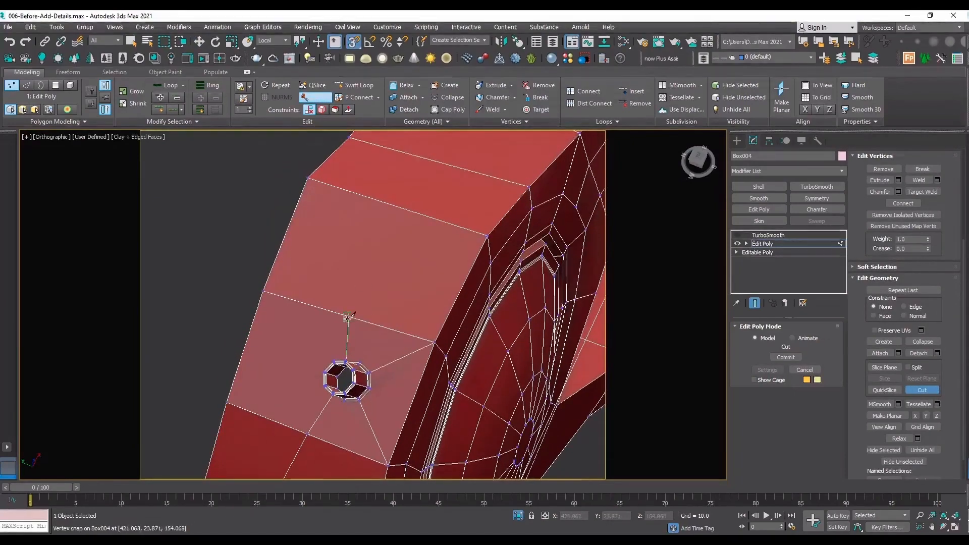
{"action": "right_click", "coordinate": [401, 205]}
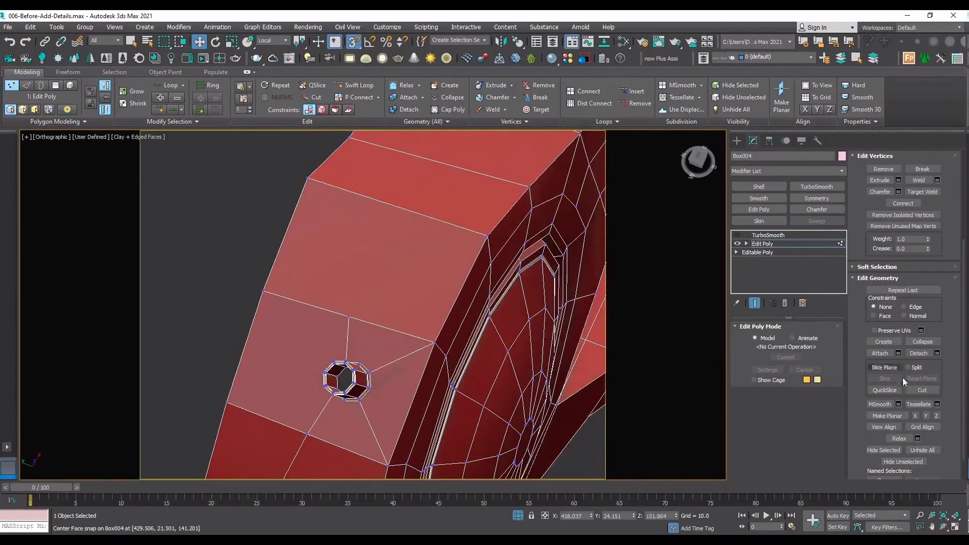
{"action": "key", "text": "alt+c"}
{"action": "left_click", "coordinate": [348, 318]}
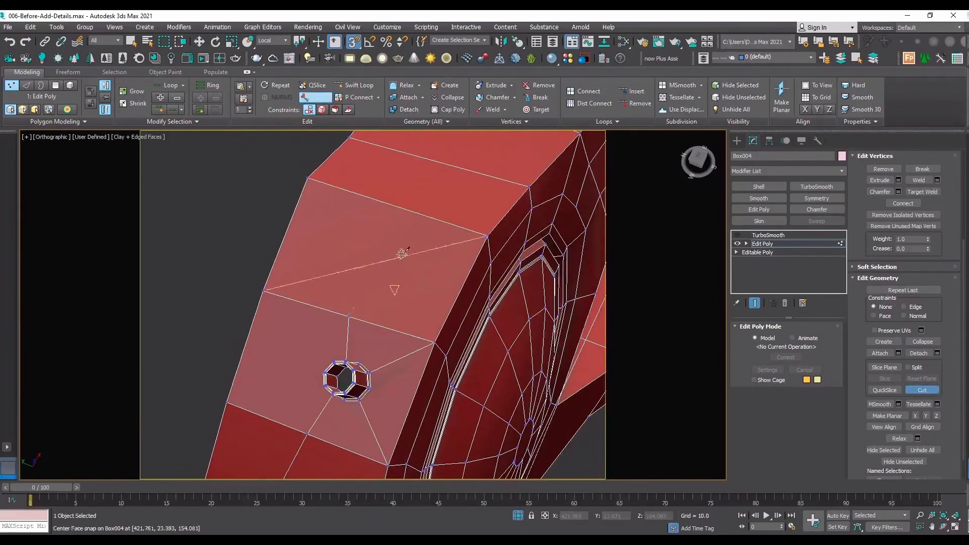
{"action": "left_click", "coordinate": [433, 216]}
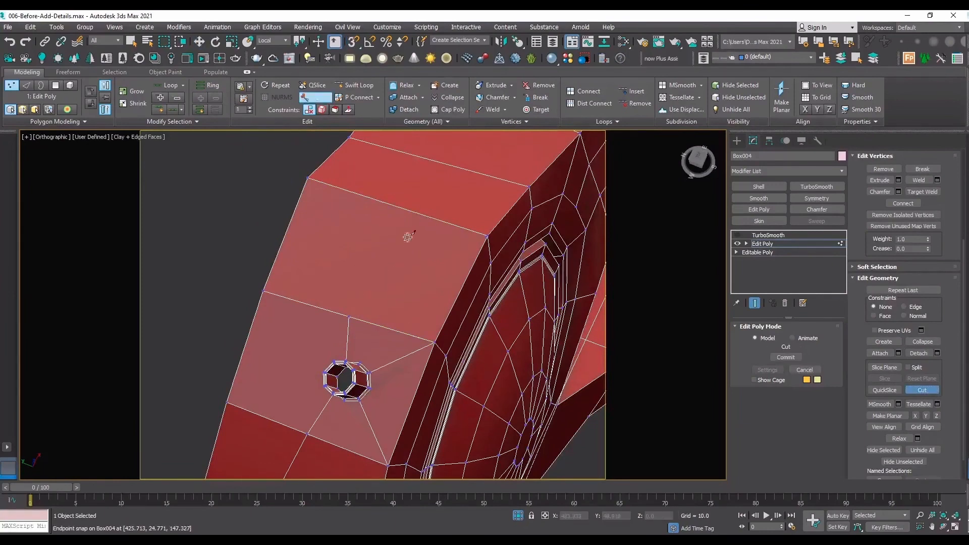
{"action": "key", "text": "s"}
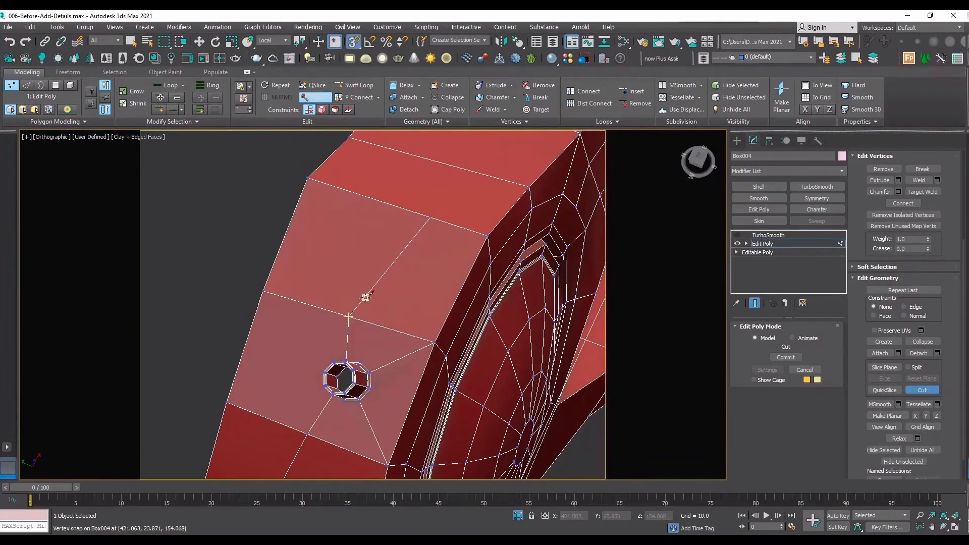
{"action": "left_click", "coordinate": [366, 298]}
{"action": "right_click", "coordinate": [400, 265]}
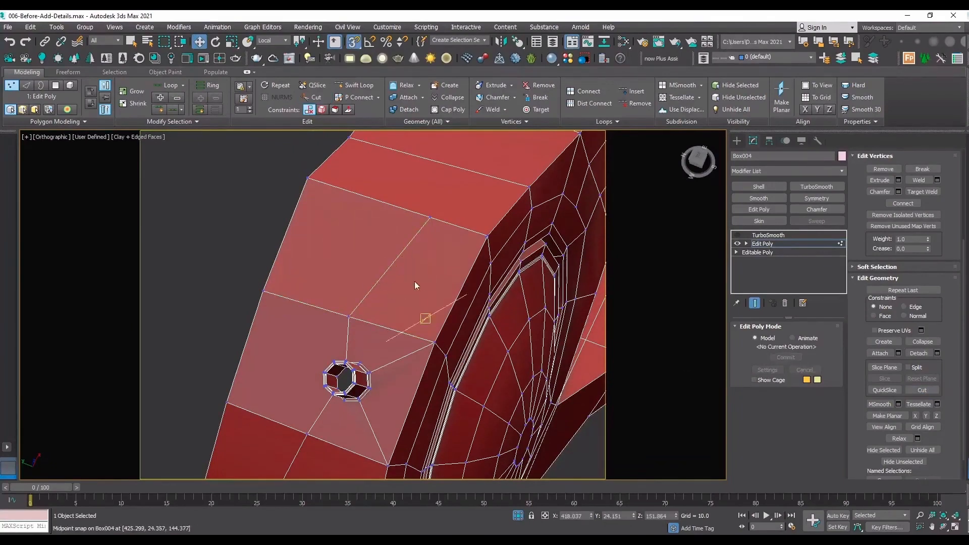
Remove the slanted edge just cut across the wall face above the copied panel.
{"action": "key", "text": "2"}
{"action": "left_click", "coordinate": [385, 272]}
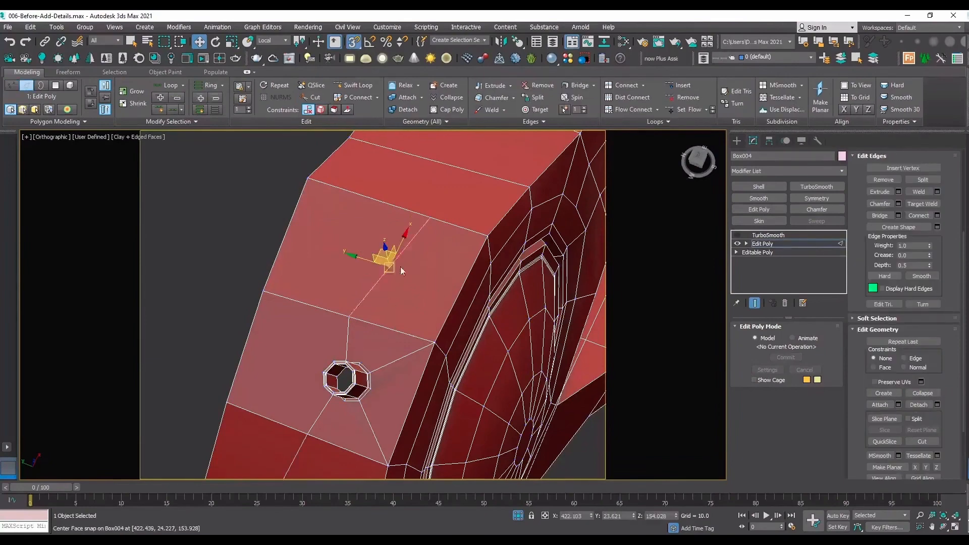
{"action": "left_click", "coordinate": [880, 180]}
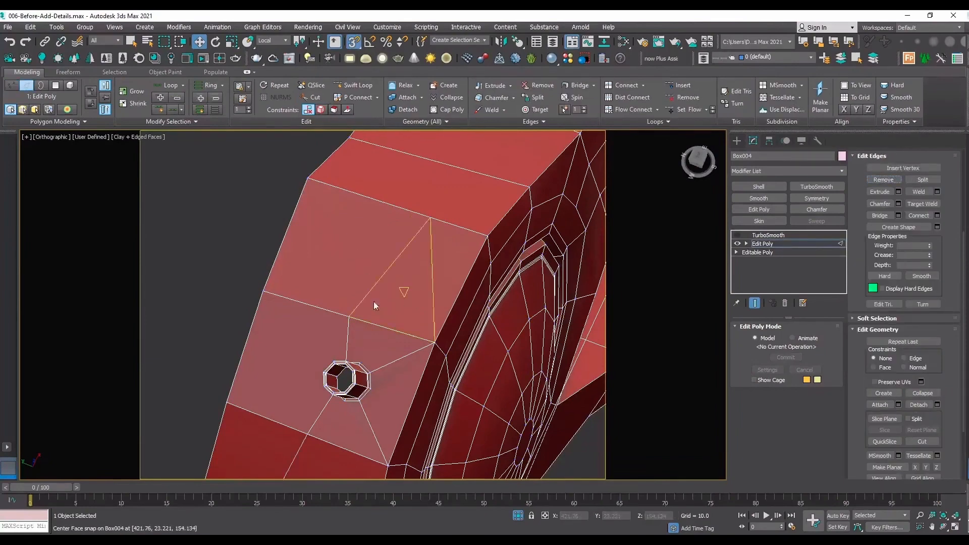
Weld the coincident vertices at the middle of the copied panel's upper edge.
{"action": "key", "text": "1"}
{"action": "scroll", "coordinate": [353, 318], "scroll_direction": "up", "scroll_amount": 3}
{"action": "left_click", "coordinate": [343, 314]}
{"action": "left_click_drag", "start_coordinate": [342, 304], "coordinate": [346, 333]}
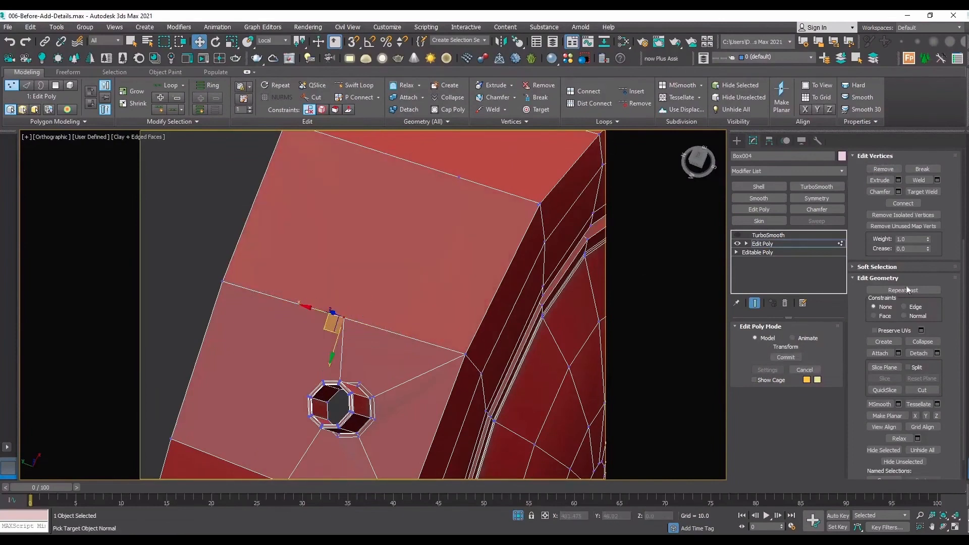
{"action": "left_click", "coordinate": [918, 180]}
{"action": "left_click", "coordinate": [223, 252]}
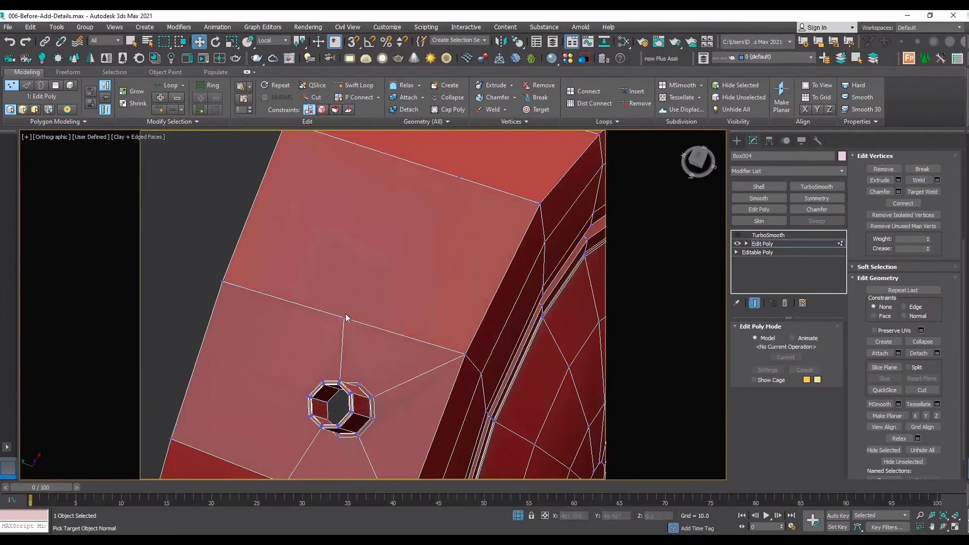
{"action": "left_click_drag", "start_coordinate": [344, 317], "coordinate": [342, 295]}
{"action": "right_click", "coordinate": [342, 296]}
{"action": "scroll", "coordinate": [342, 297], "scroll_direction": "down", "scroll_amount": 2}
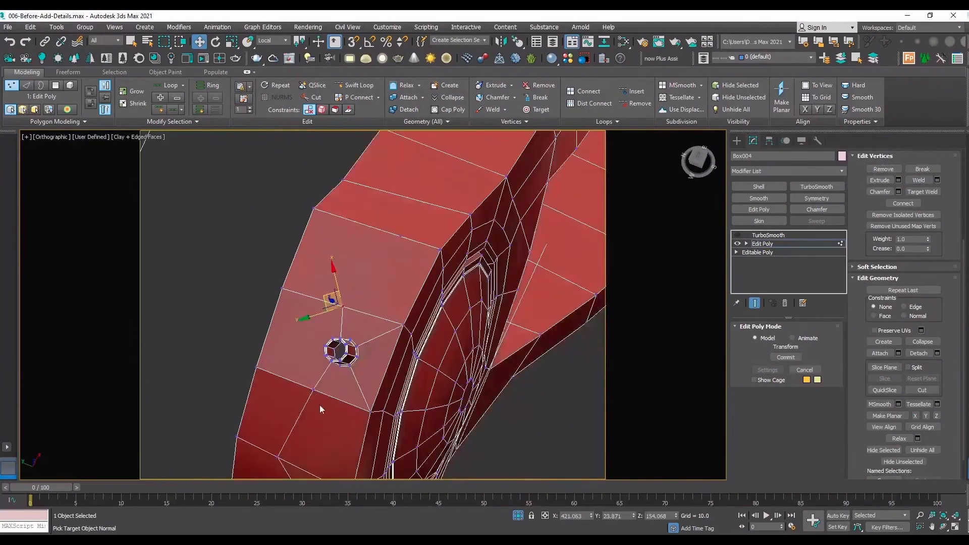
Weld the coincident vertices at the middle of the copied panel's lower edge.
{"action": "scroll", "coordinate": [321, 405], "scroll_direction": "up", "scroll_amount": 1}
{"action": "left_click_drag", "start_coordinate": [360, 403], "coordinate": [271, 362]}
{"action": "left_click", "coordinate": [922, 181]}
{"action": "left_click", "coordinate": [922, 181]}
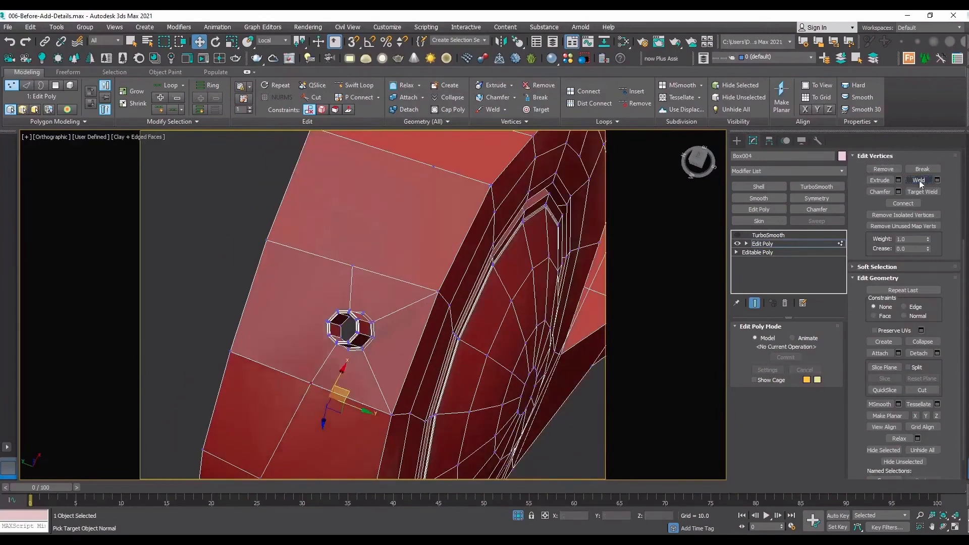
Weld the vertices where the new cut meets the edge above the lower tube.
{"action": "scroll", "coordinate": [374, 225], "scroll_direction": "down", "scroll_amount": 3}
{"action": "scroll", "coordinate": [318, 369], "scroll_direction": "up", "scroll_amount": 3}
{"action": "left_click_drag", "start_coordinate": [291, 354], "coordinate": [290, 352]}
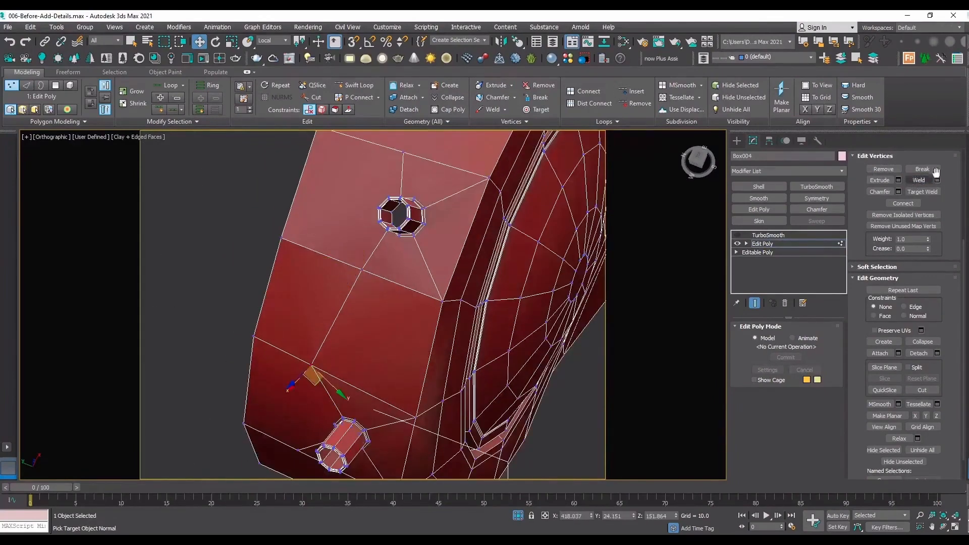
{"action": "left_click", "coordinate": [921, 181]}
{"action": "left_click", "coordinate": [369, 310]}
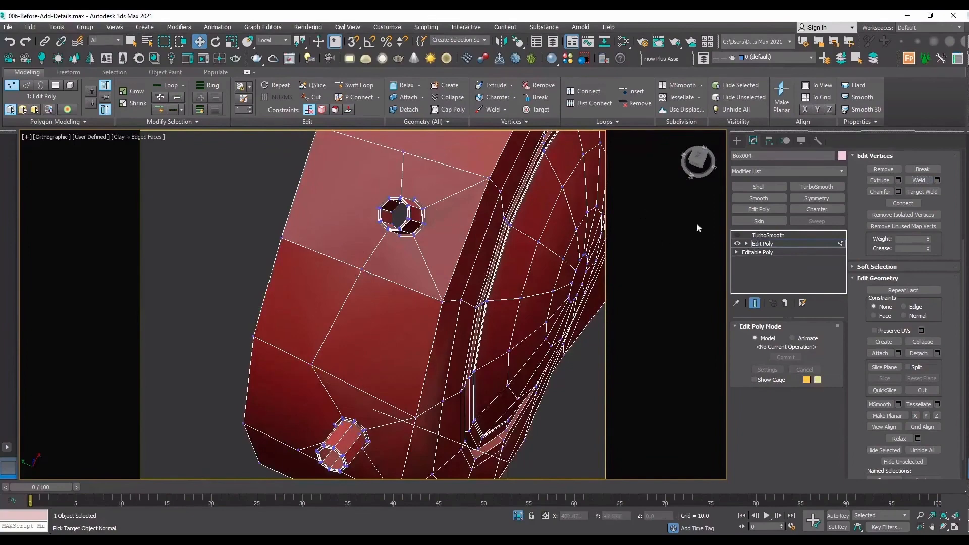
Weld the coincident vertices at the copied panel's corners to the head.
{"action": "left_click_drag", "start_coordinate": [483, 165], "coordinate": [483, 164]}
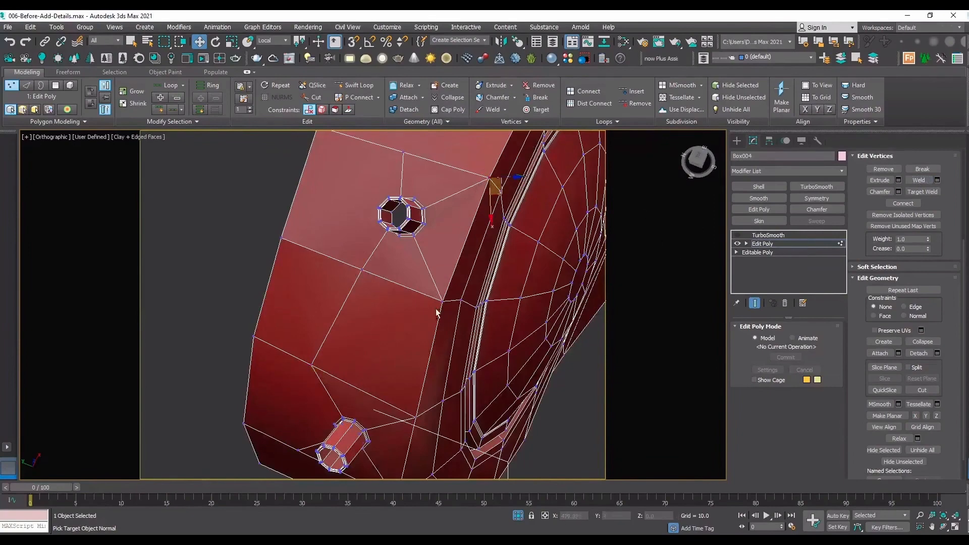
{"action": "middle_click_drag", "start_coordinate": [441, 300], "coordinate": [401, 350]}
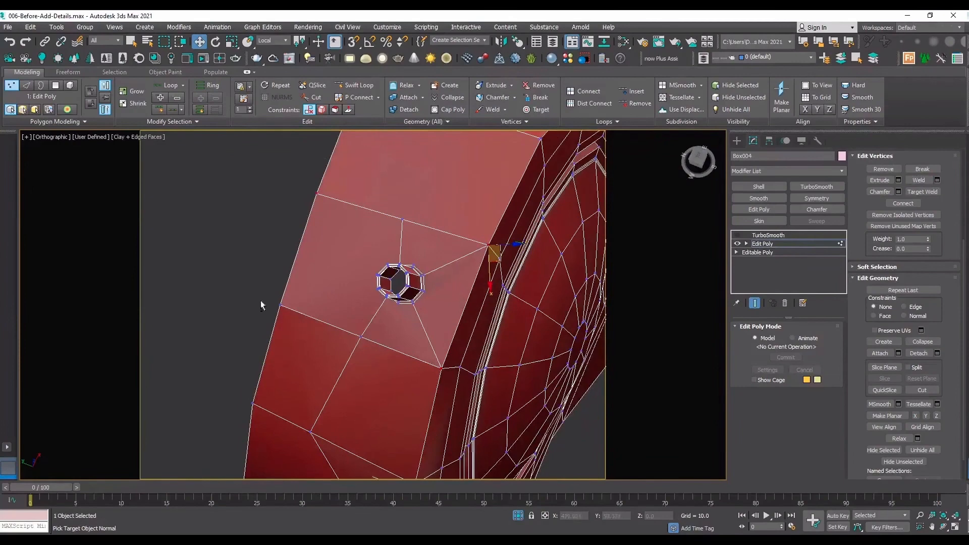
{"action": "left_click", "coordinate": [919, 180]}
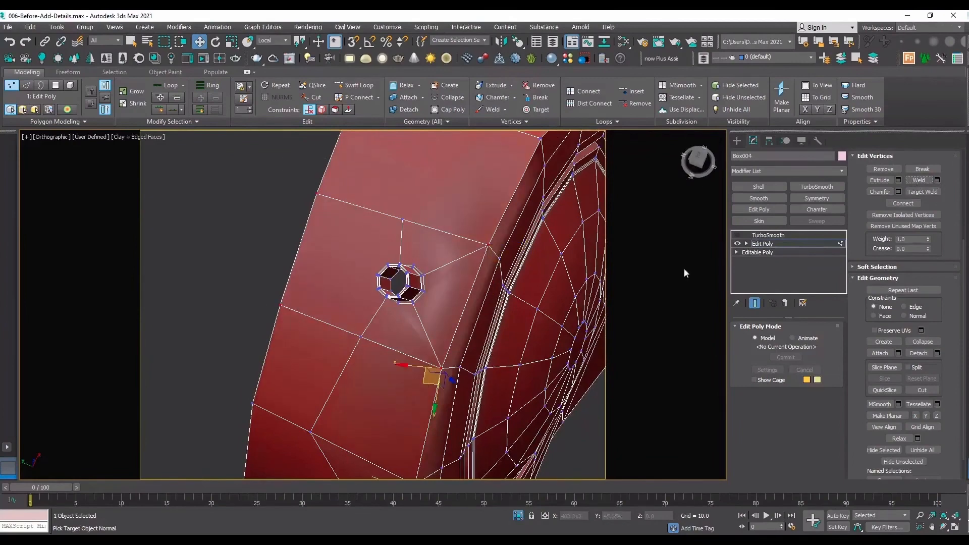
Preview the head with TurboSmooth enabled and edges hidden, and return to the low-poly edged view.
{"action": "left_click", "coordinate": [768, 235]}
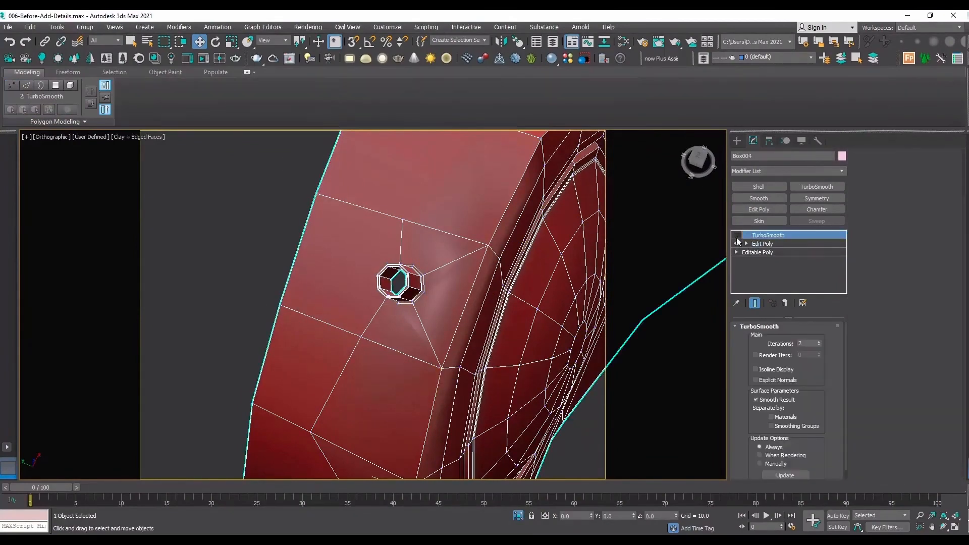
{"action": "left_click", "coordinate": [737, 236]}
{"action": "key", "text": "F4"}
{"action": "scroll", "coordinate": [383, 312], "scroll_direction": "down", "scroll_amount": 5}
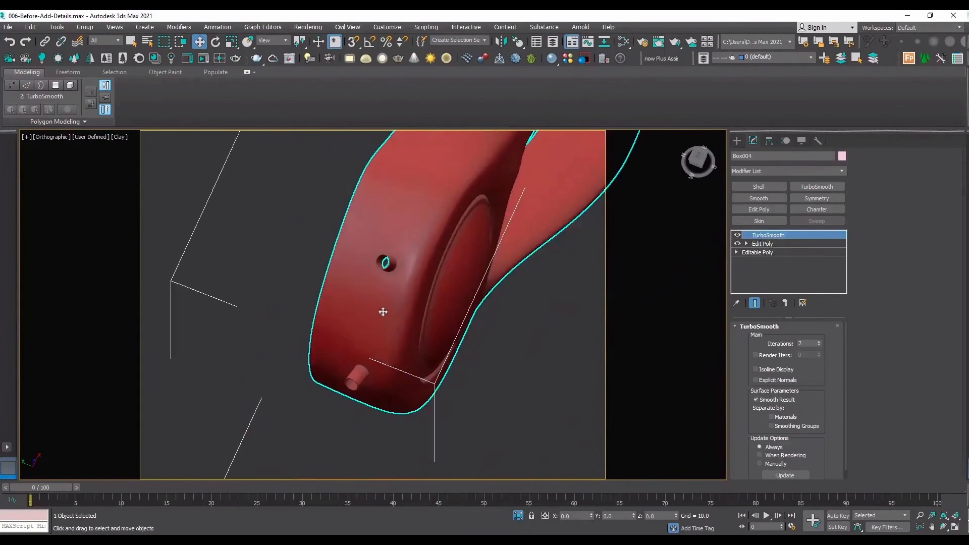
{"action": "left_click", "coordinate": [738, 235]}
{"action": "key", "text": "F4"}
{"action": "scroll", "coordinate": [426, 253], "scroll_direction": "up", "scroll_amount": 3}
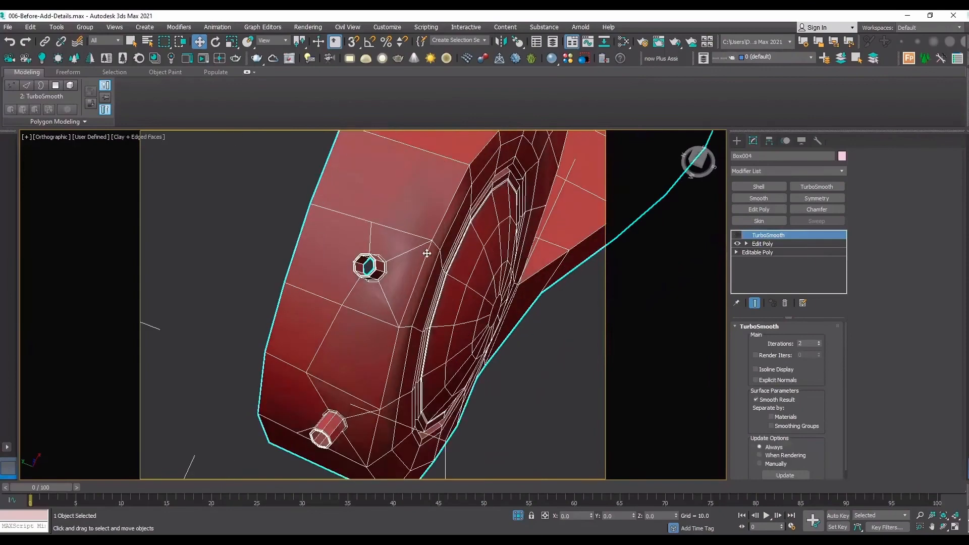
Return to the head's Edit Poly modifier and activate its edge sub-object level.
{"action": "left_click", "coordinate": [943, 529]}
{"action": "left_click_drag", "start_coordinate": [476, 313], "coordinate": [408, 243]}
{"action": "scroll", "coordinate": [408, 244], "scroll_direction": "down", "scroll_amount": 4}
{"action": "scroll", "coordinate": [405, 206], "scroll_direction": "up", "scroll_amount": 5}
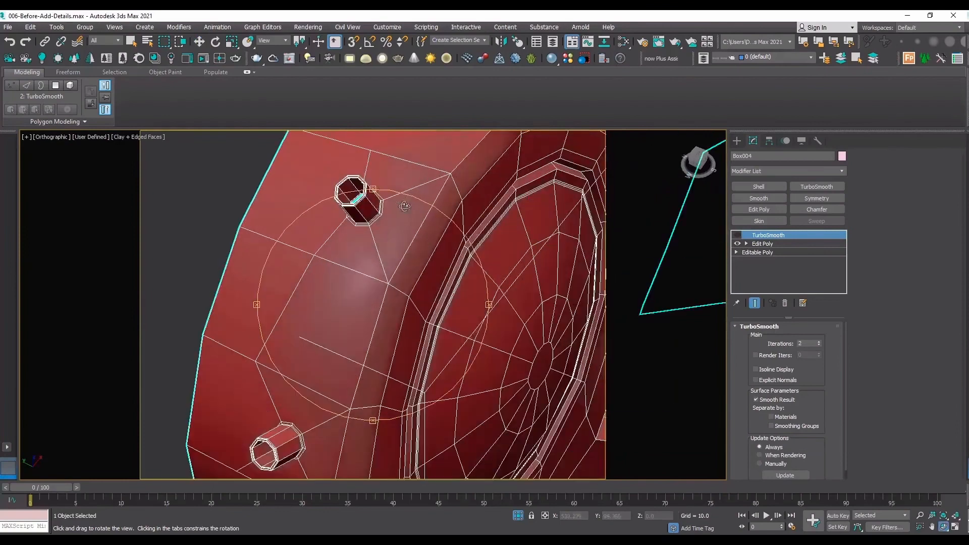
{"action": "left_click", "coordinate": [761, 243]}
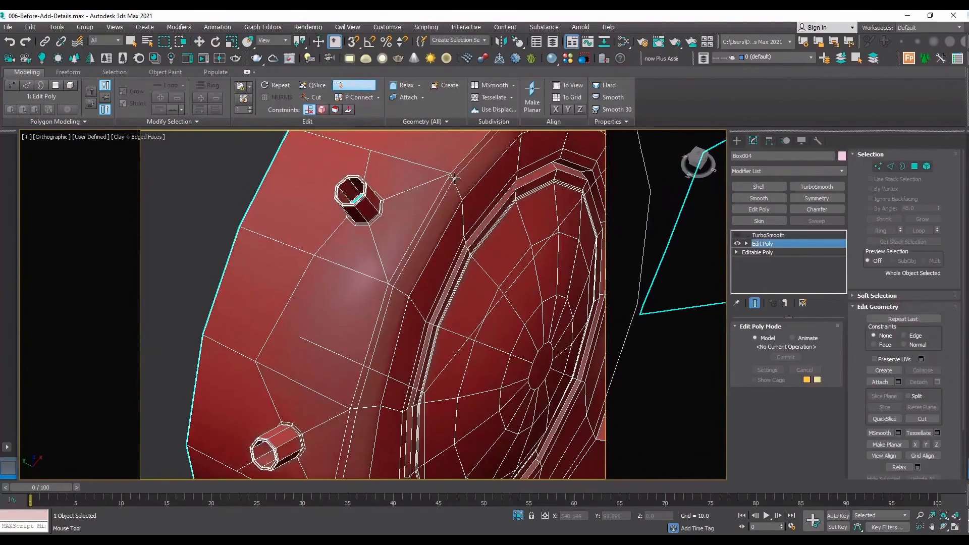
{"action": "key", "text": "2"}
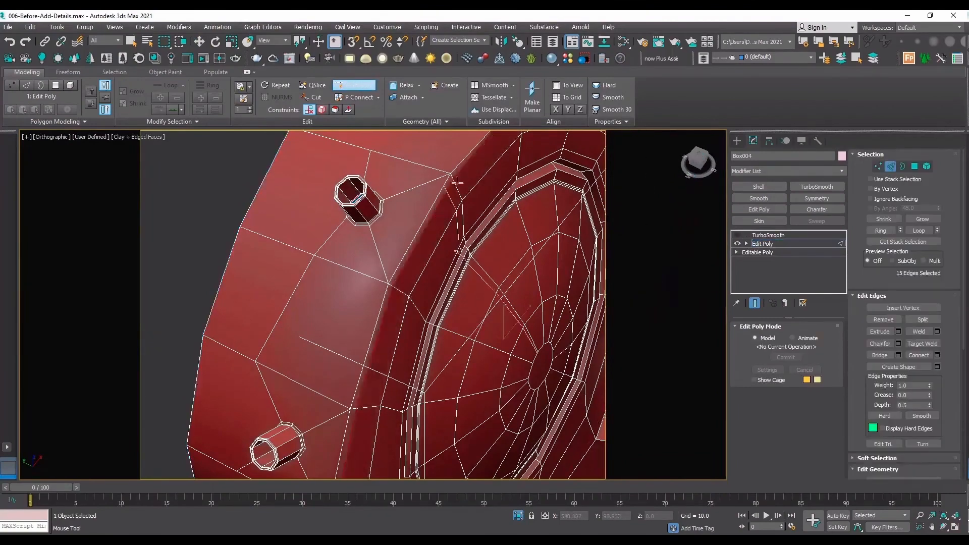
{"action": "scroll", "coordinate": [398, 225], "scroll_direction": "up", "scroll_amount": 5}
{"action": "left_click", "coordinate": [385, 252]}
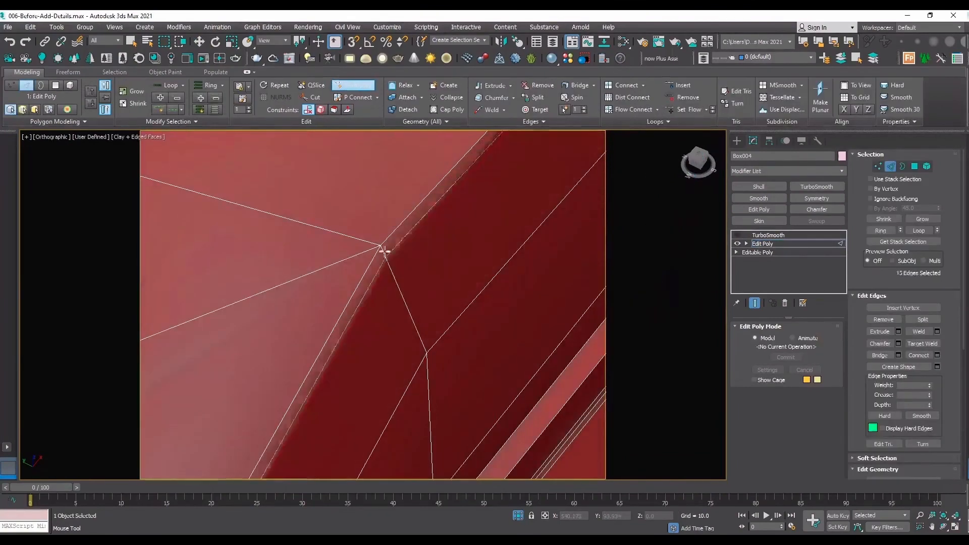
{"action": "scroll", "coordinate": [369, 253], "scroll_direction": "down", "scroll_amount": 4}
{"action": "scroll", "coordinate": [372, 262], "scroll_direction": "down", "scroll_amount": 4}
{"action": "scroll", "coordinate": [426, 184], "scroll_direction": "up", "scroll_amount": 4}
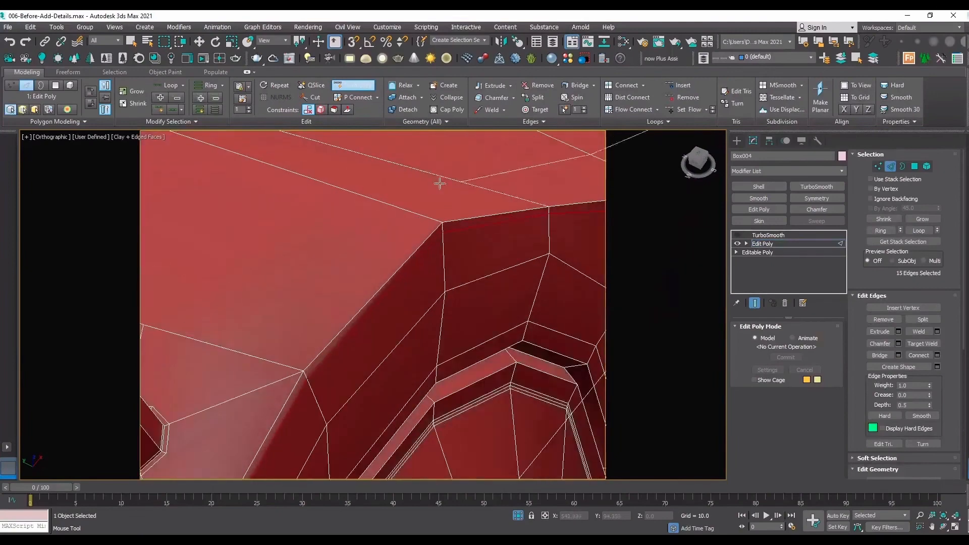
{"action": "middle_click_drag", "start_coordinate": [484, 208], "coordinate": [286, 254]}
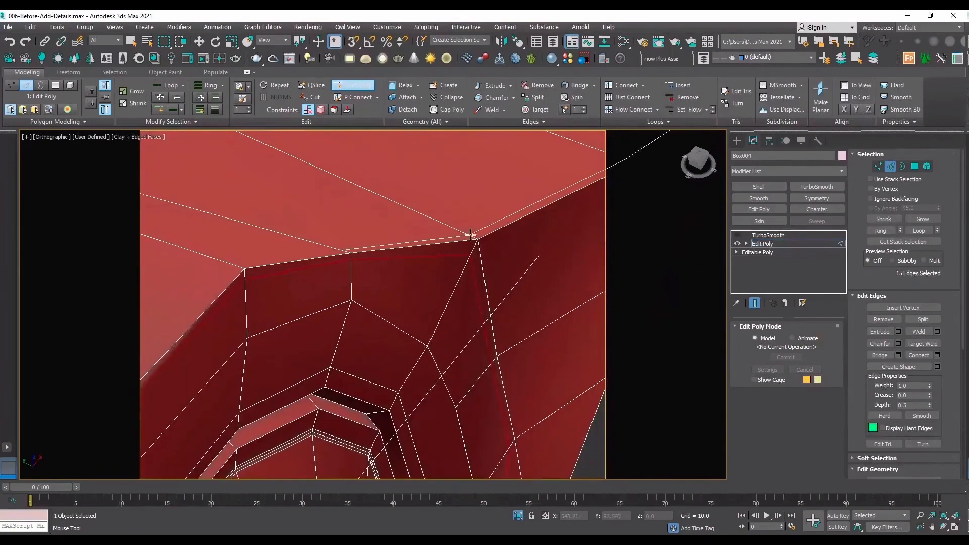
{"action": "left_click", "coordinate": [470, 235]}
{"action": "scroll", "coordinate": [394, 214], "scroll_direction": "down", "scroll_amount": 4}
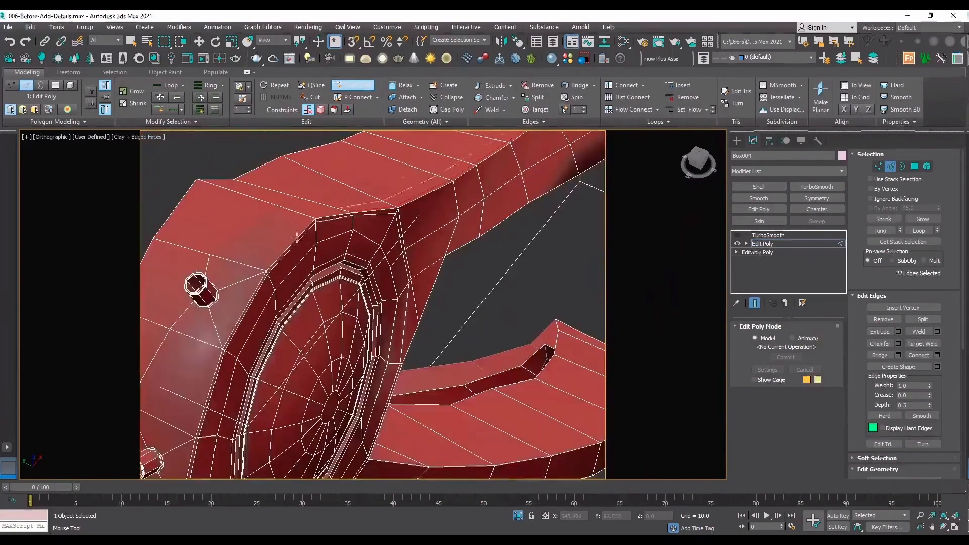
{"action": "scroll", "coordinate": [255, 291], "scroll_direction": "down", "scroll_amount": 4}
{"action": "scroll", "coordinate": [263, 292], "scroll_direction": "up", "scroll_amount": 5}
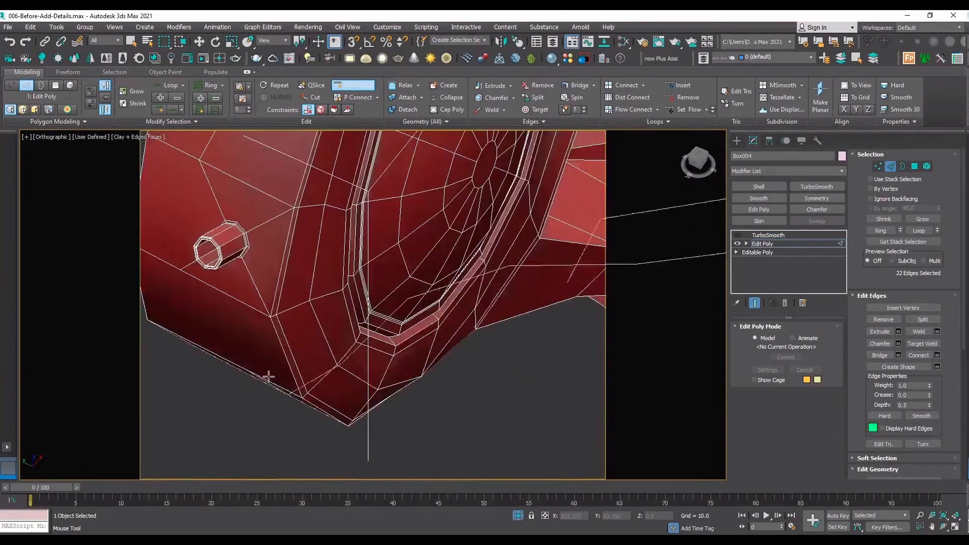
{"action": "left_click", "coordinate": [943, 527]}
{"action": "scroll", "coordinate": [585, 371], "scroll_direction": "down", "scroll_amount": 5}
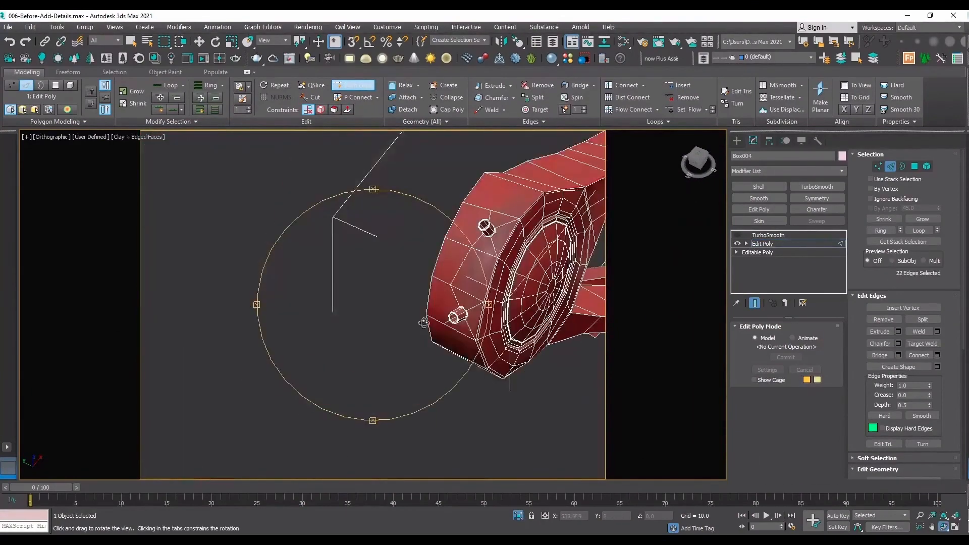
{"action": "left_click_drag", "start_coordinate": [424, 323], "coordinate": [403, 296]}
{"action": "scroll", "coordinate": [402, 295], "scroll_direction": "up", "scroll_amount": 6}
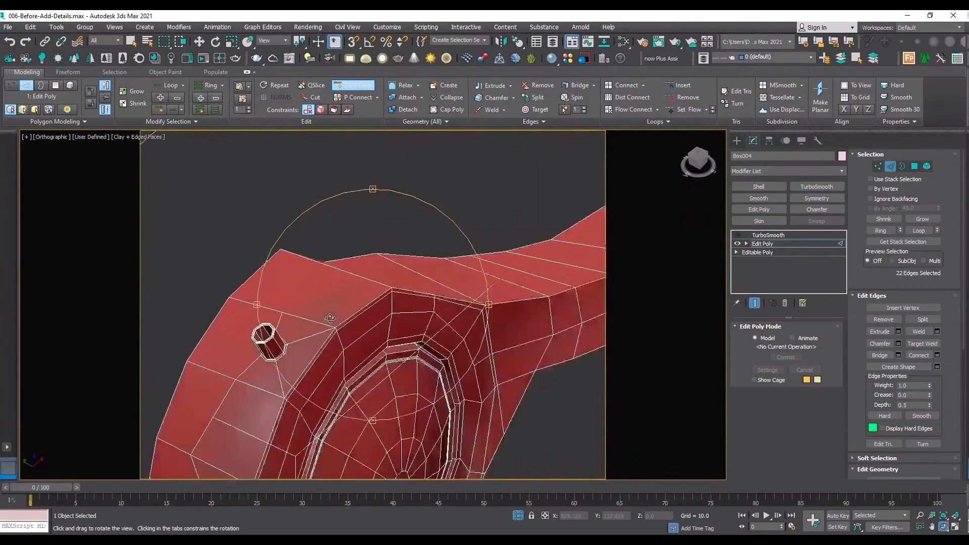
{"action": "scroll", "coordinate": [423, 264], "scroll_direction": "down", "scroll_amount": 5}
{"action": "scroll", "coordinate": [415, 261], "scroll_direction": "up", "scroll_amount": 5}
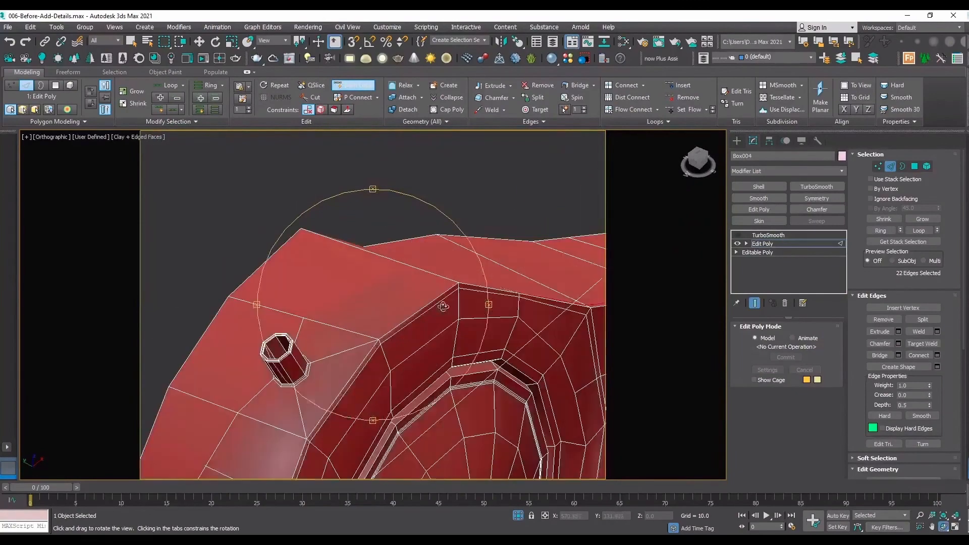
{"action": "right_click", "coordinate": [443, 304]}
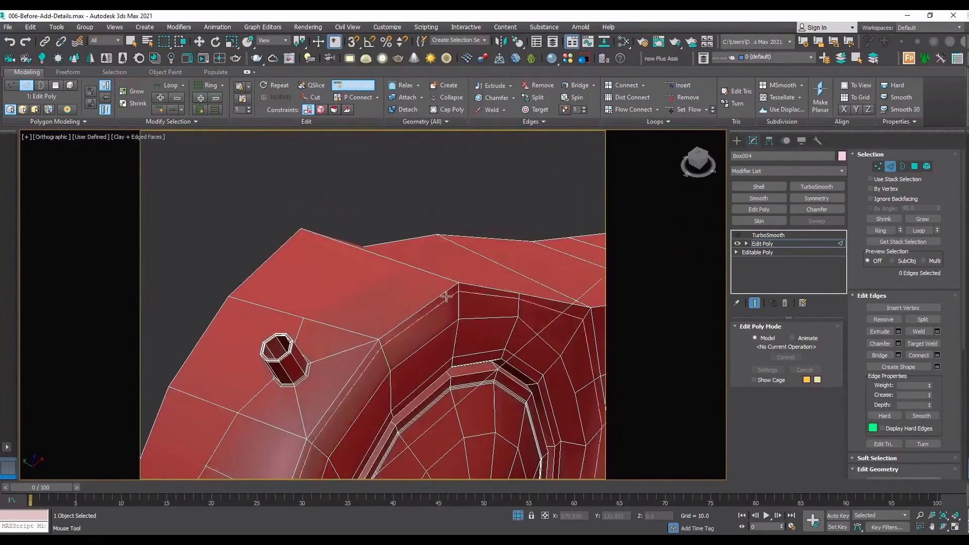
{"action": "key", "text": "w"}
Select the border edge loops running around the head's circular side wall and continuing along the arm and lower prong.
{"action": "double_click", "coordinate": [428, 303]}
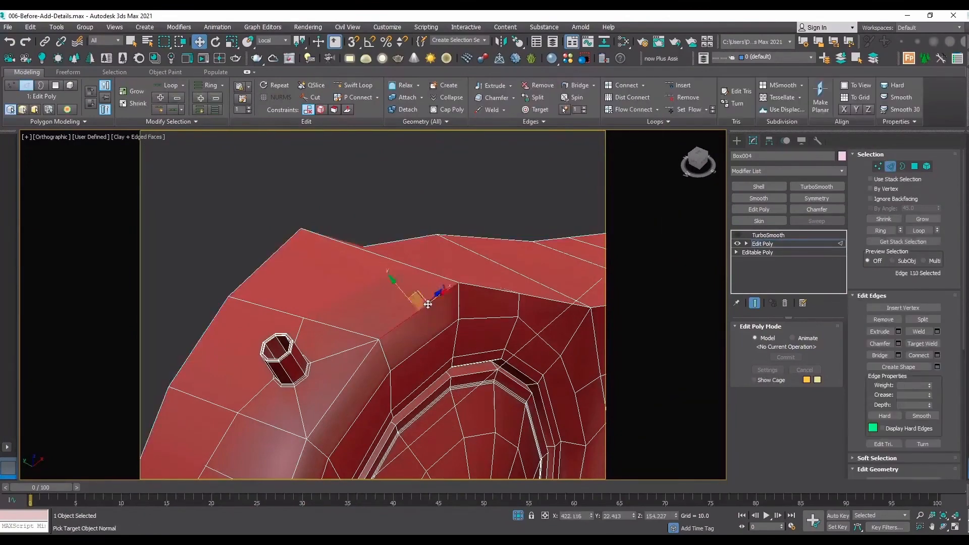
{"action": "middle_click_drag", "start_coordinate": [425, 281], "coordinate": [536, 301], "text": "alt"}
{"action": "double_click", "coordinate": [541, 290], "text": "ctrl"}
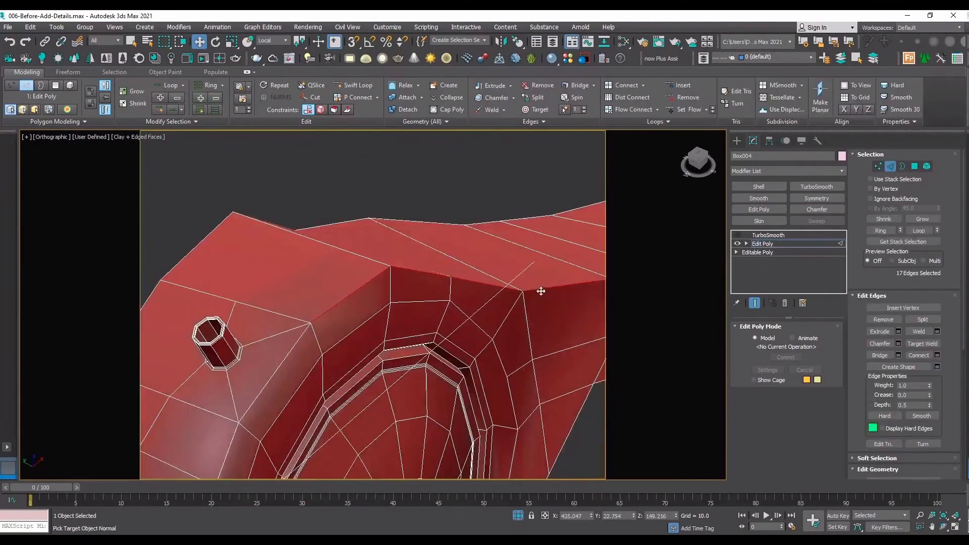
{"action": "scroll", "coordinate": [469, 275], "scroll_direction": "down", "scroll_amount": 7}
{"action": "scroll", "coordinate": [358, 315], "scroll_direction": "up", "scroll_amount": 2}
{"action": "middle_click_drag", "start_coordinate": [357, 317], "coordinate": [424, 287], "text": "alt"}
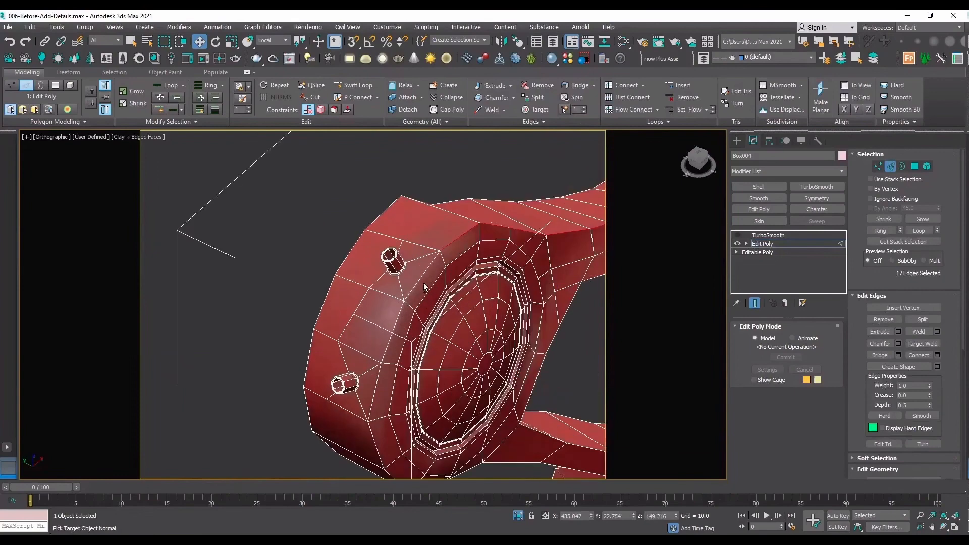
{"action": "left_click", "coordinate": [415, 283], "text": "ctrl"}
{"action": "left_click", "coordinate": [373, 394], "text": "ctrl"}
{"action": "double_click", "coordinate": [373, 437], "text": "ctrl"}
{"action": "middle_click_drag", "start_coordinate": [460, 471], "coordinate": [356, 305]}
{"action": "double_click", "coordinate": [400, 298], "text": "ctrl"}
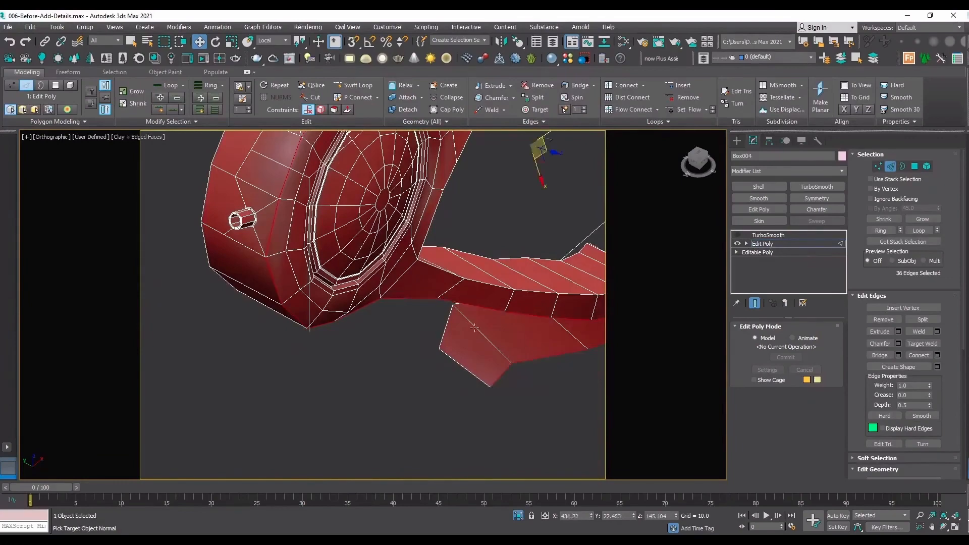
{"action": "scroll", "coordinate": [402, 303], "scroll_direction": "down", "scroll_amount": 5}
{"action": "scroll", "coordinate": [515, 226], "scroll_direction": "up", "scroll_amount": 5}
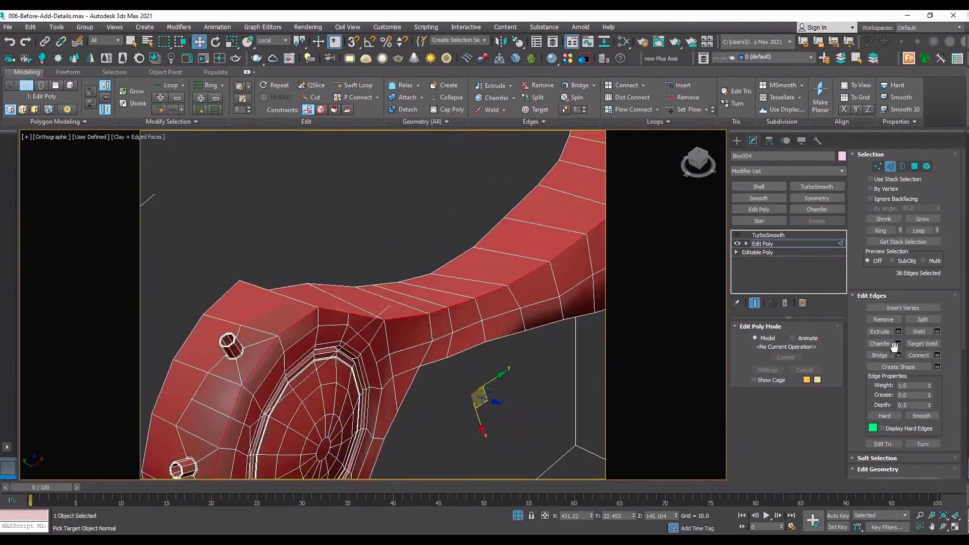
Add a second Edit Poly modifier and chamfer the selected border edges by 0.086 with 1 segment.
{"action": "left_click", "coordinate": [760, 209]}
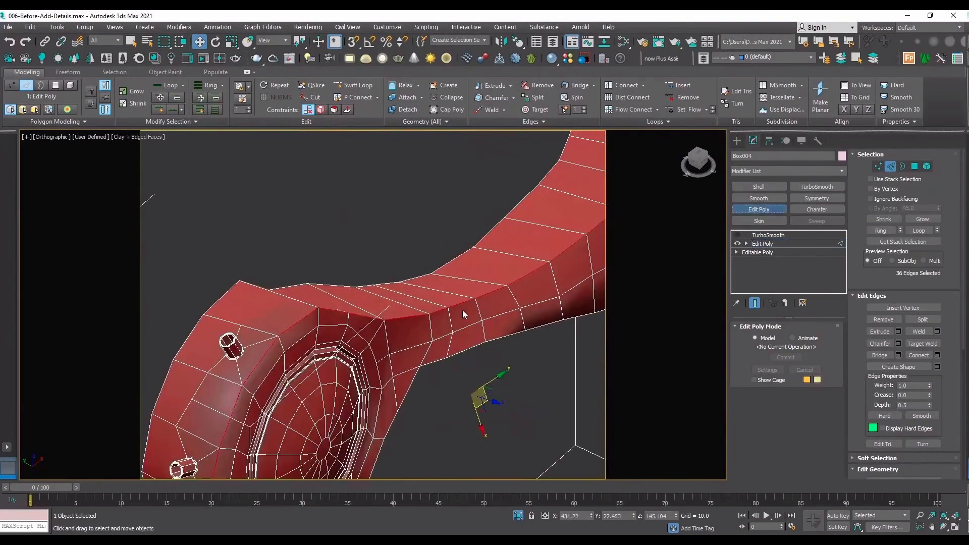
{"action": "left_click", "coordinate": [899, 344]}
{"action": "scroll", "coordinate": [283, 336], "scroll_direction": "up", "scroll_amount": 2}
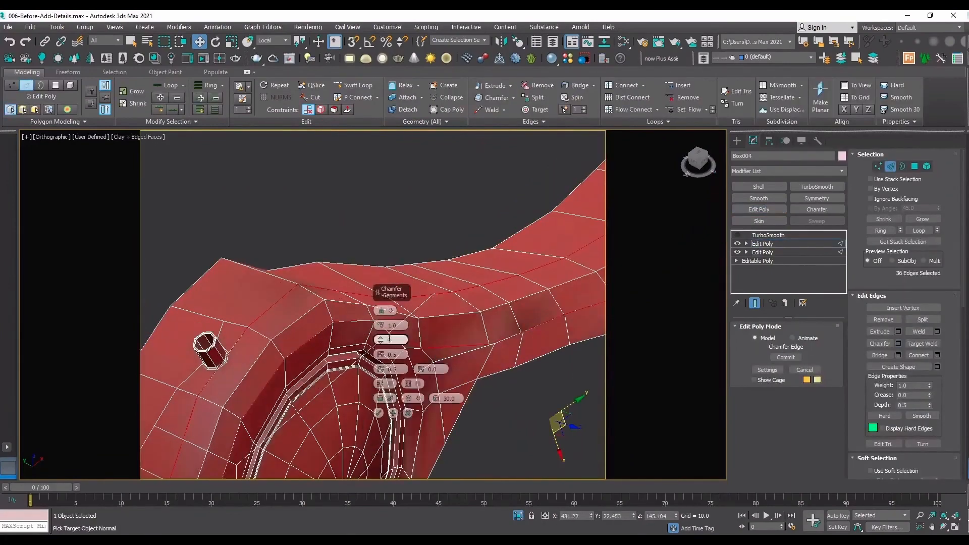
{"action": "left_click_drag", "start_coordinate": [382, 325], "coordinate": [386, 363]}
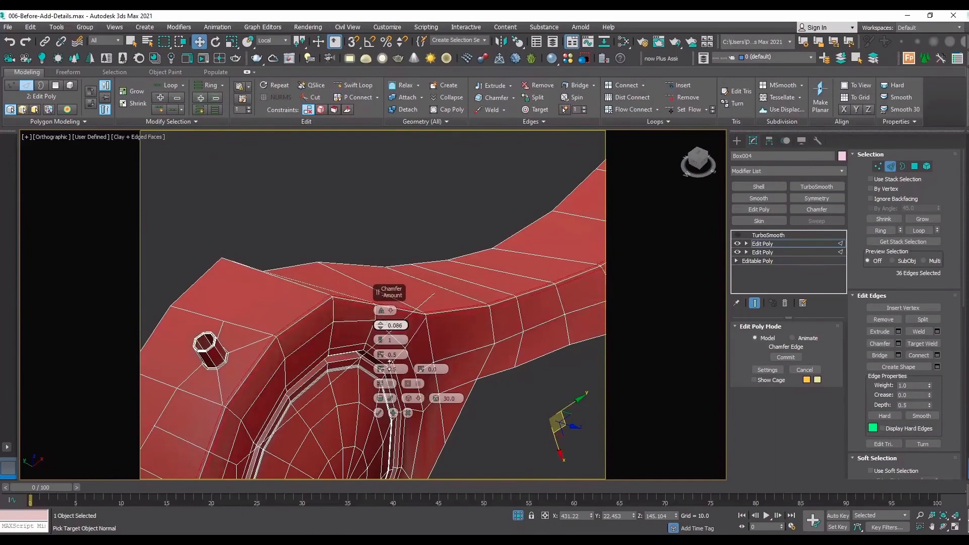
{"action": "middle_click_drag", "start_coordinate": [262, 398], "coordinate": [348, 211]}
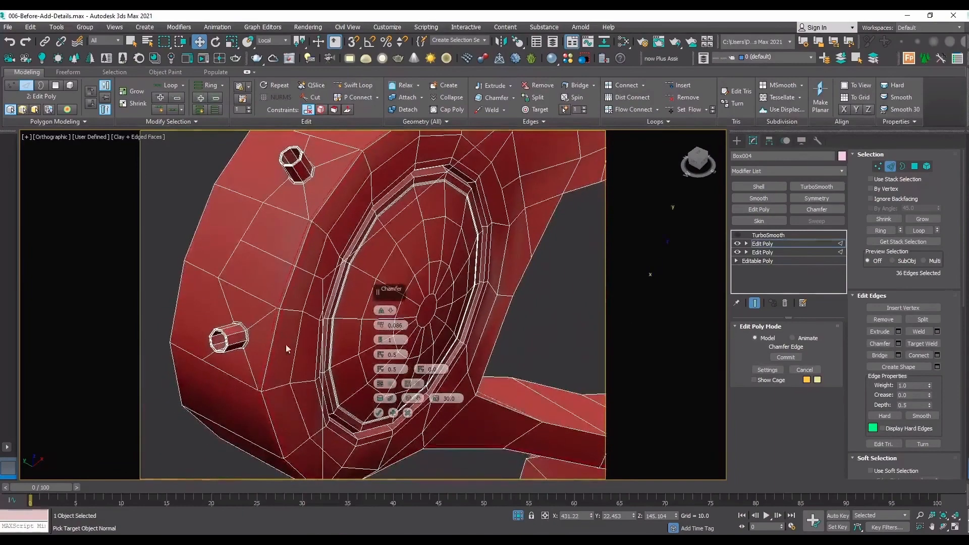
{"action": "scroll", "coordinate": [330, 222], "scroll_direction": "up", "scroll_amount": 8}
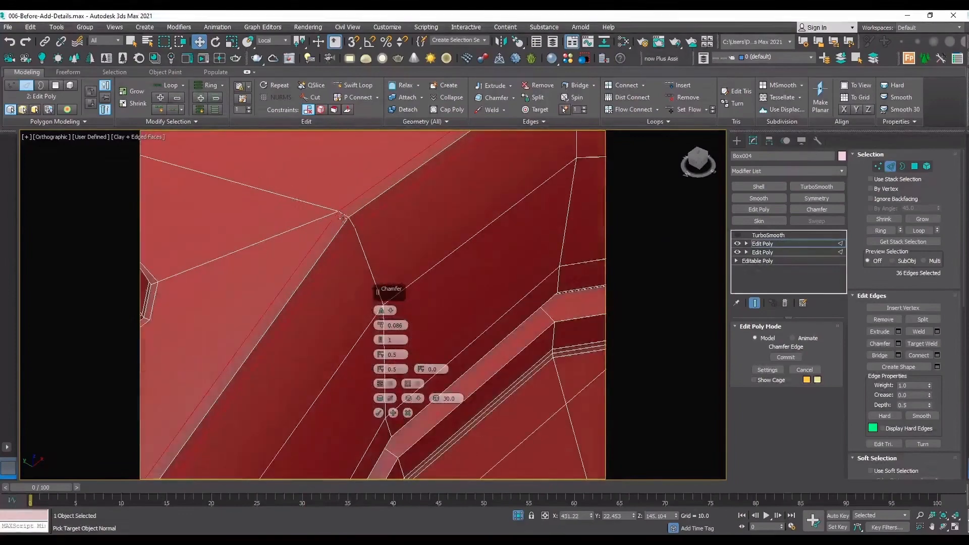
{"action": "scroll", "coordinate": [332, 213], "scroll_direction": "down", "scroll_amount": 2}
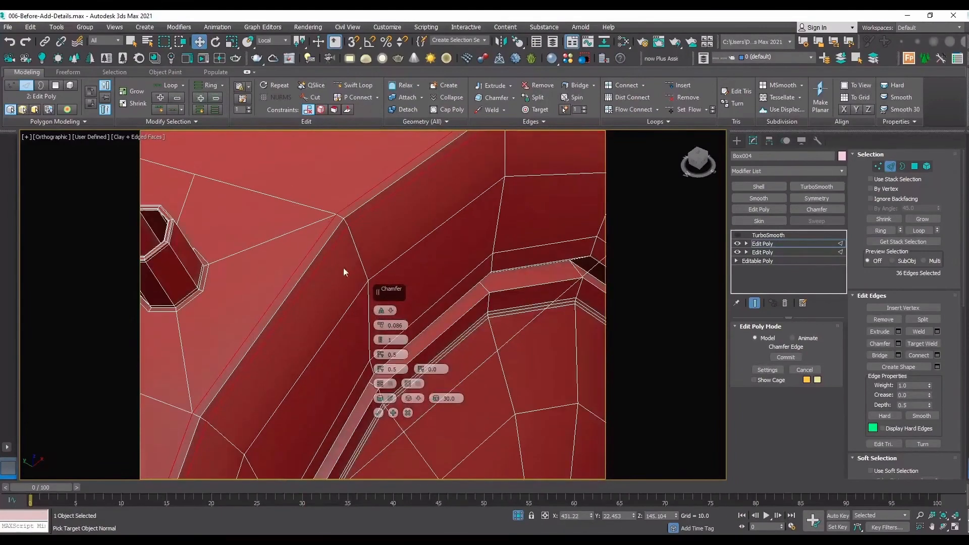
{"action": "left_click", "coordinate": [378, 413]}
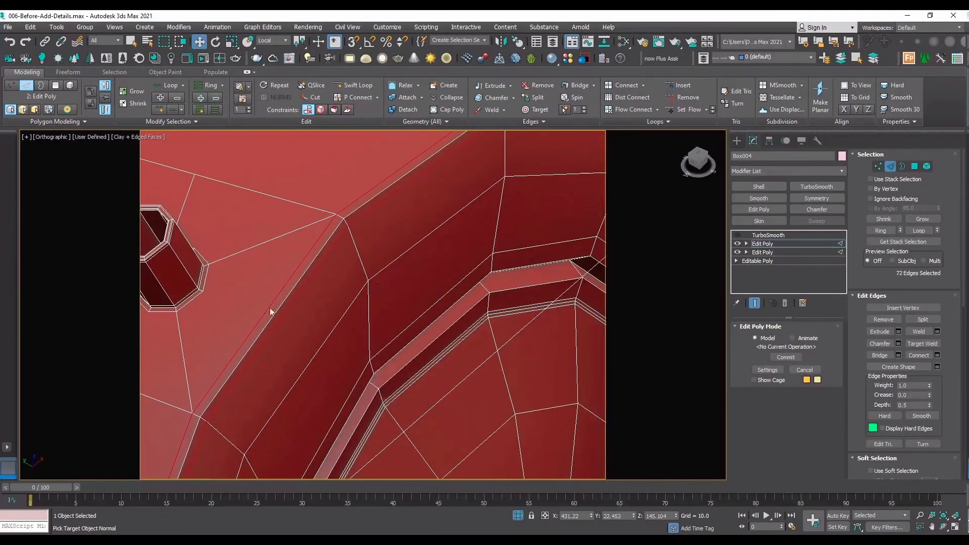
Turn on TurboSmooth and hide the edged faces to examine the chamfered border of the head and arm.
{"action": "scroll", "coordinate": [267, 311], "scroll_direction": "down", "scroll_amount": 3}
{"action": "scroll", "coordinate": [528, 234], "scroll_direction": "up", "scroll_amount": 5}
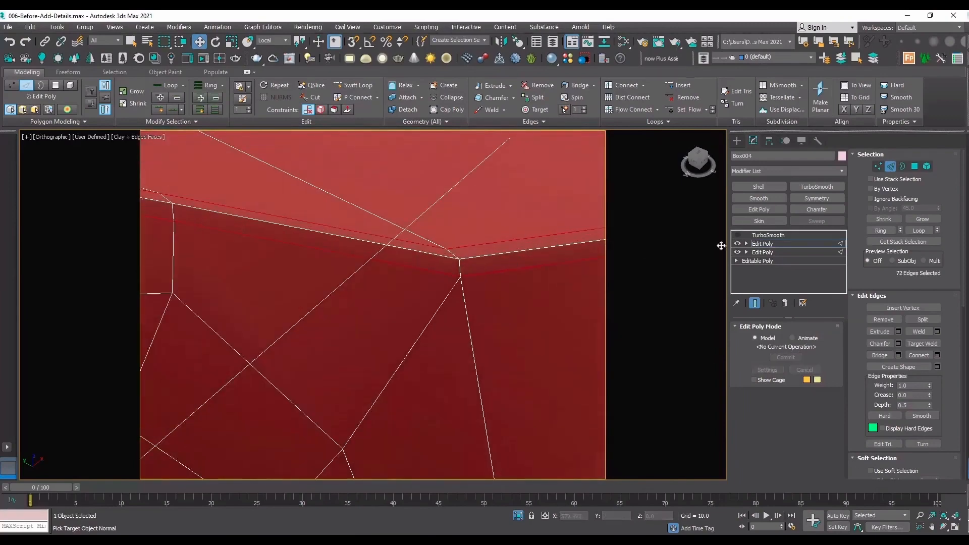
{"action": "left_click", "coordinate": [813, 243]}
{"action": "left_click", "coordinate": [775, 236]}
{"action": "left_click", "coordinate": [737, 235]}
{"action": "key", "text": "F4"}
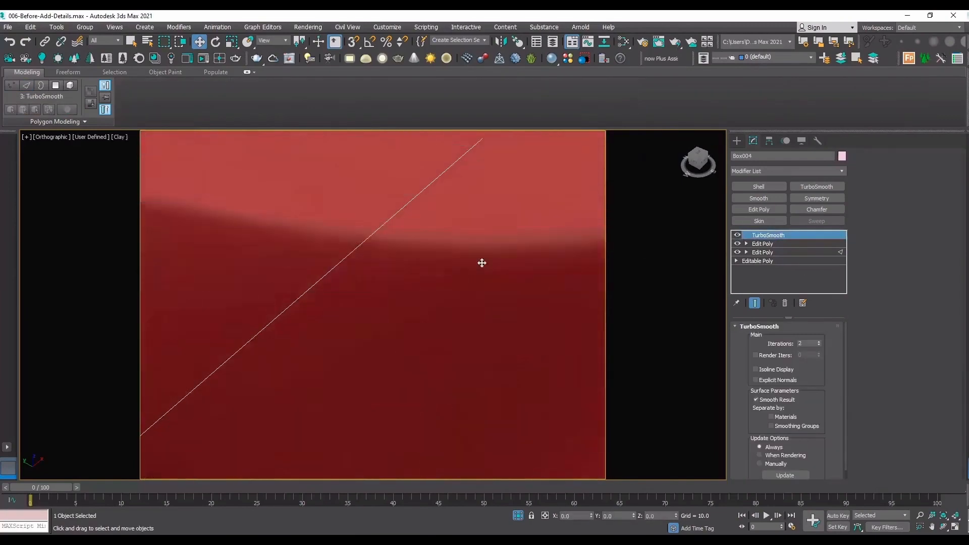
{"action": "scroll", "coordinate": [314, 297], "scroll_direction": "down", "scroll_amount": 5}
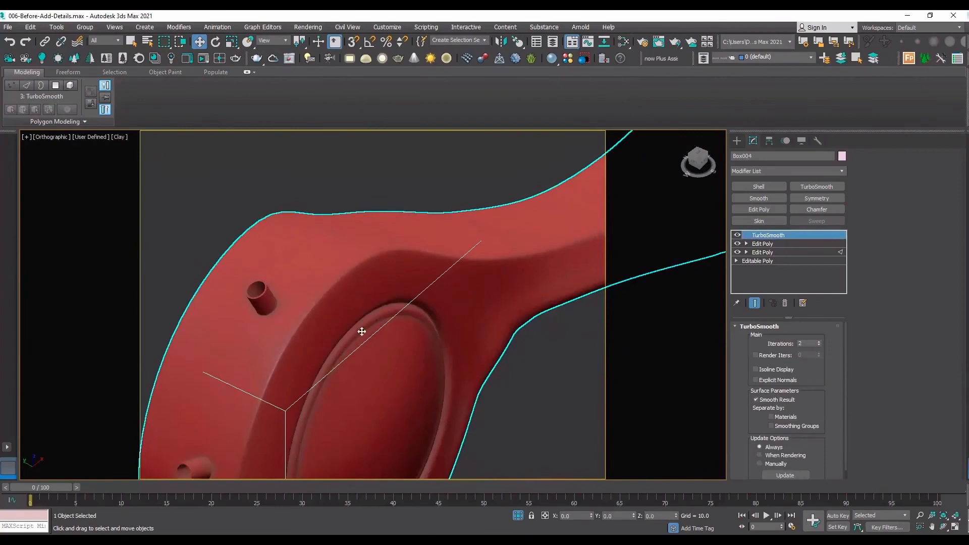
{"action": "scroll", "coordinate": [362, 331], "scroll_direction": "down", "scroll_amount": 4}
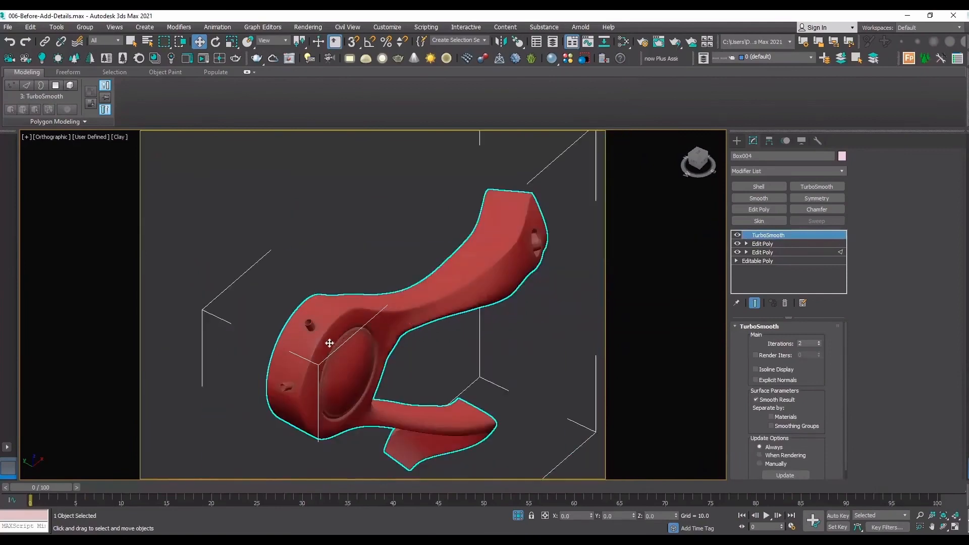
{"action": "left_click", "coordinate": [942, 527]}
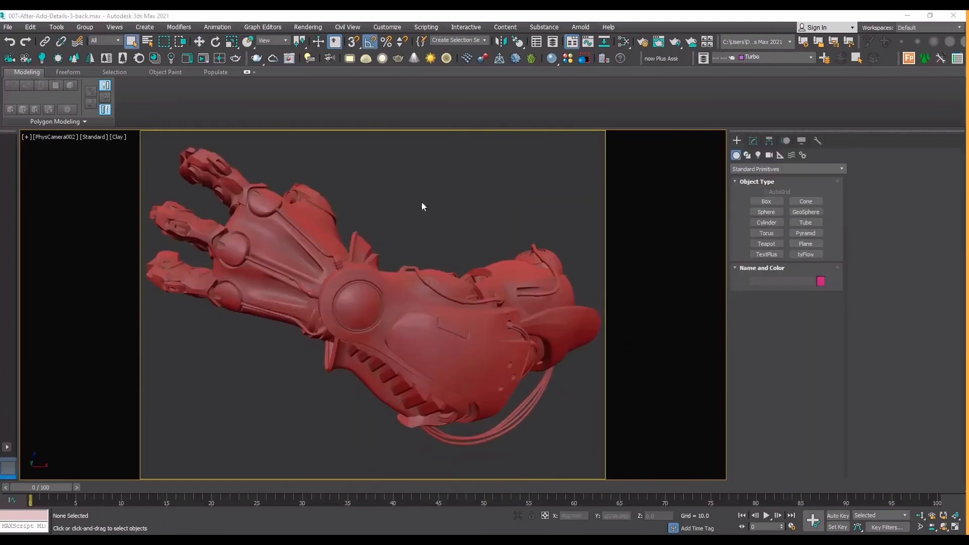
Isolate the sphere at the rear of the finished arm and examine its circular socket and groove details from above and at an angle.
{"action": "left_click", "coordinate": [526, 260]}
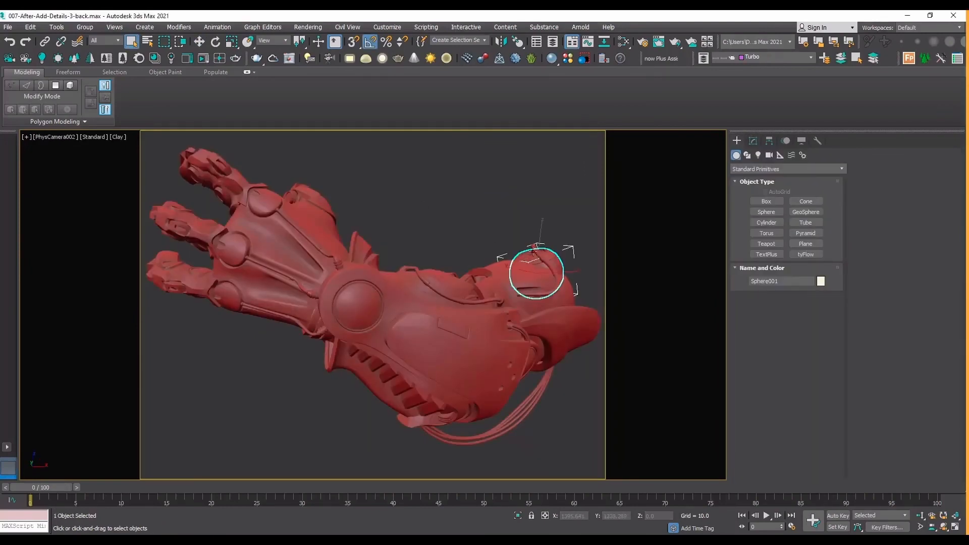
{"action": "left_click", "coordinate": [567, 207]}
{"action": "left_click", "coordinate": [523, 258]}
{"action": "key", "text": "alt+q"}
{"action": "key", "text": "t"}
{"action": "key", "text": "z"}
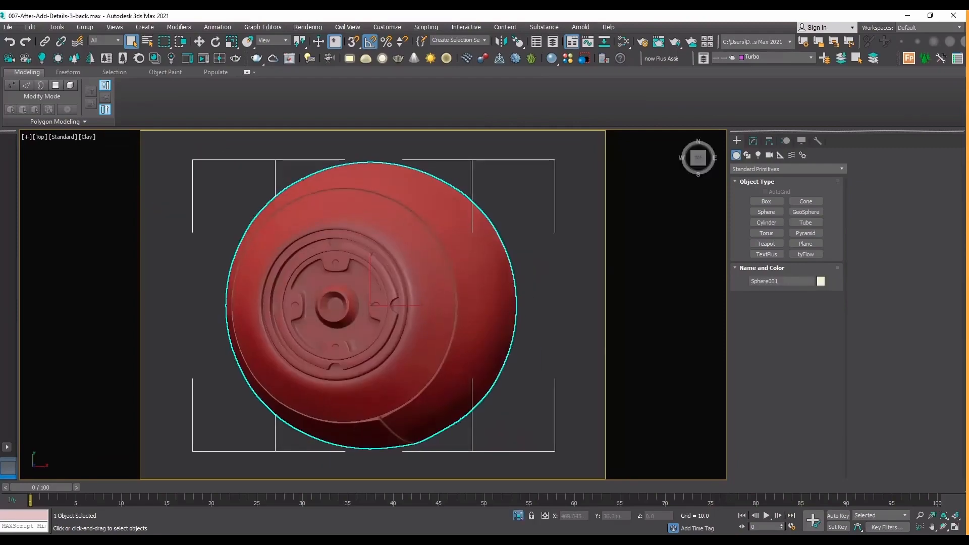
{"action": "left_click", "coordinate": [941, 527]}
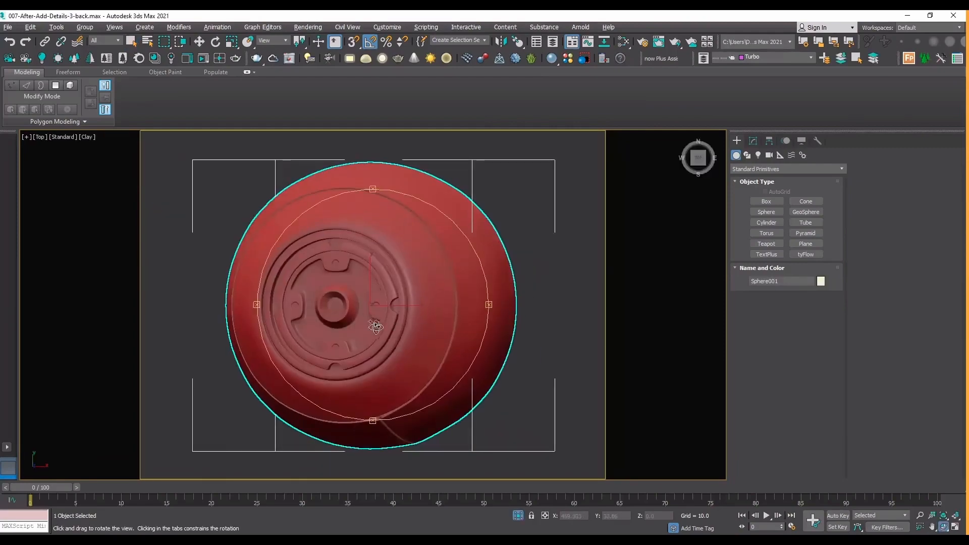
{"action": "left_click_drag", "start_coordinate": [376, 326], "coordinate": [419, 296]}
{"action": "scroll", "coordinate": [357, 249], "scroll_direction": "up", "scroll_amount": 3}
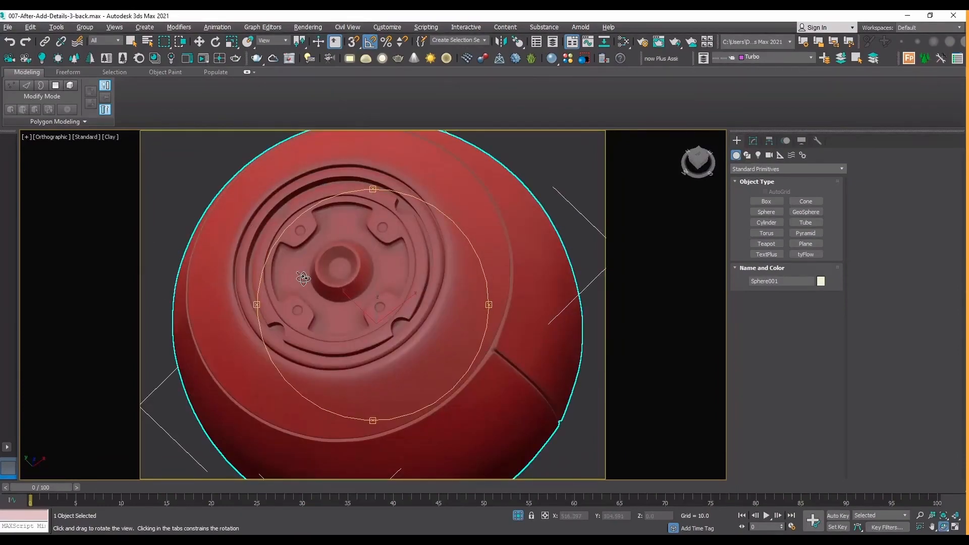
{"action": "left_click_drag", "start_coordinate": [323, 326], "coordinate": [349, 261]}
{"action": "scroll", "coordinate": [353, 281], "scroll_direction": "down", "scroll_amount": 3}
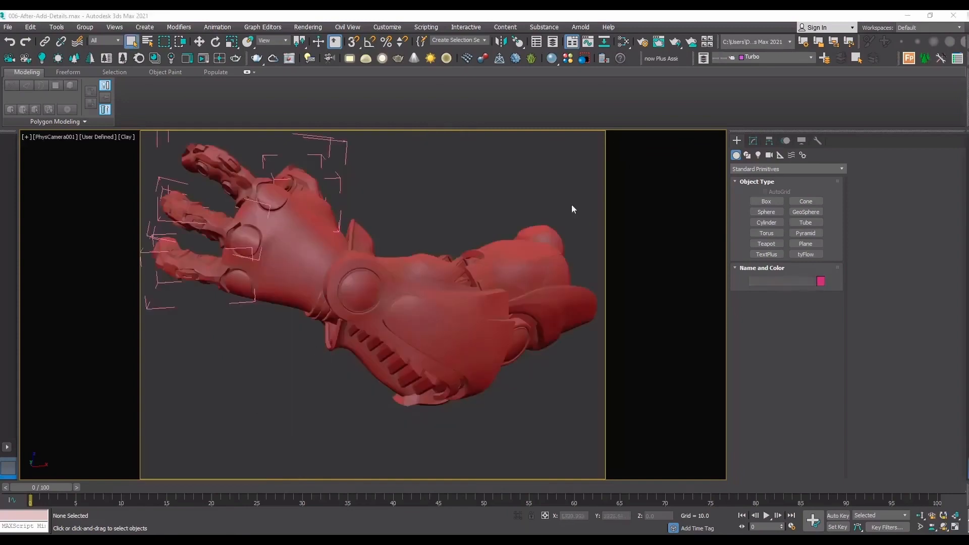
Isolate the plain sphere at the rear of the arm in the 006-After-Add-Details scene.
{"action": "left_click", "coordinate": [548, 228]}
{"action": "key", "text": "alt+q"}
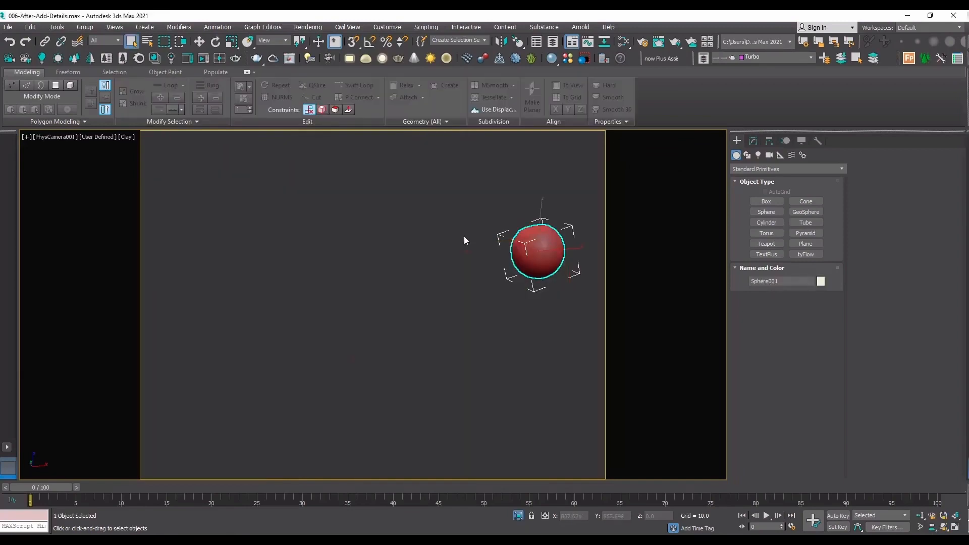
Clone the isolated sphere as an instance, offset along the X axis in the front view.
{"action": "key", "text": "t"}
{"action": "key", "text": "z"}
{"action": "key", "text": "f"}
{"action": "key", "text": "z"}
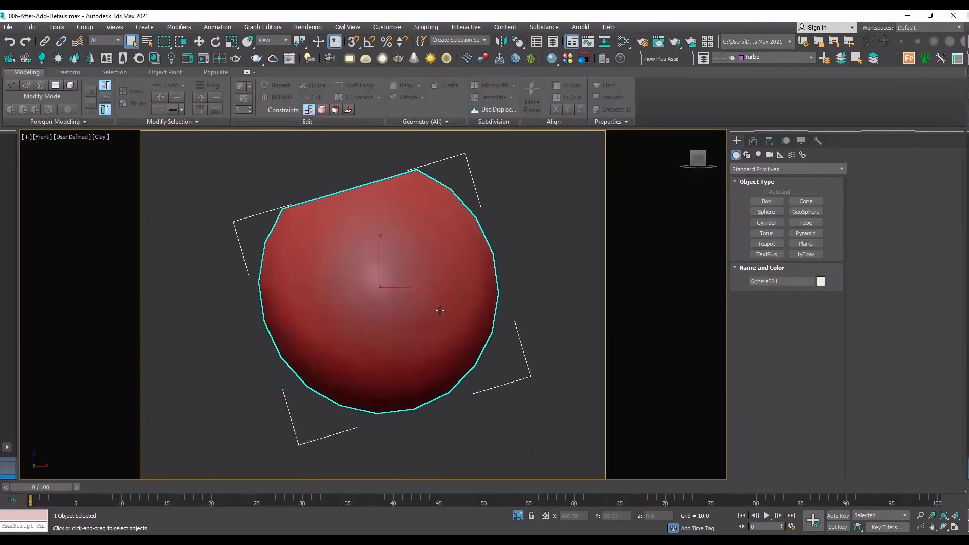
{"action": "key", "text": "z"}
{"action": "scroll", "coordinate": [328, 302], "scroll_direction": "down", "scroll_amount": 10}
{"action": "scroll", "coordinate": [341, 307], "scroll_direction": "up", "scroll_amount": 3}
{"action": "scroll", "coordinate": [341, 307], "scroll_direction": "up", "scroll_amount": 2}
{"action": "key", "text": "w"}
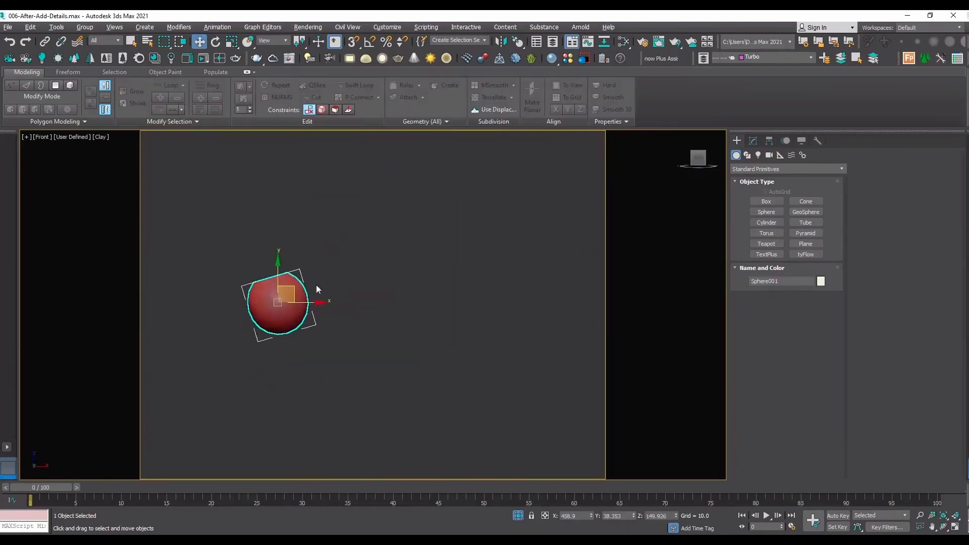
{"action": "middle_click_drag", "start_coordinate": [270, 302], "coordinate": [155, 269]}
{"action": "scroll", "coordinate": [246, 283], "scroll_direction": "down", "scroll_amount": 4}
{"action": "left_click_drag", "start_coordinate": [222, 262], "coordinate": [517, 267], "text": "shift"}
{"action": "left_click", "coordinate": [448, 256]}
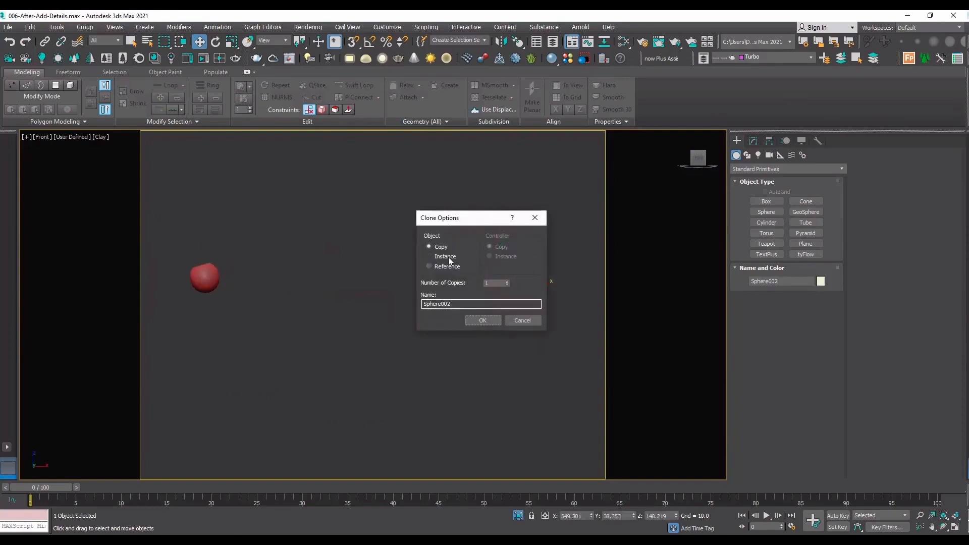
{"action": "left_click", "coordinate": [492, 319]}
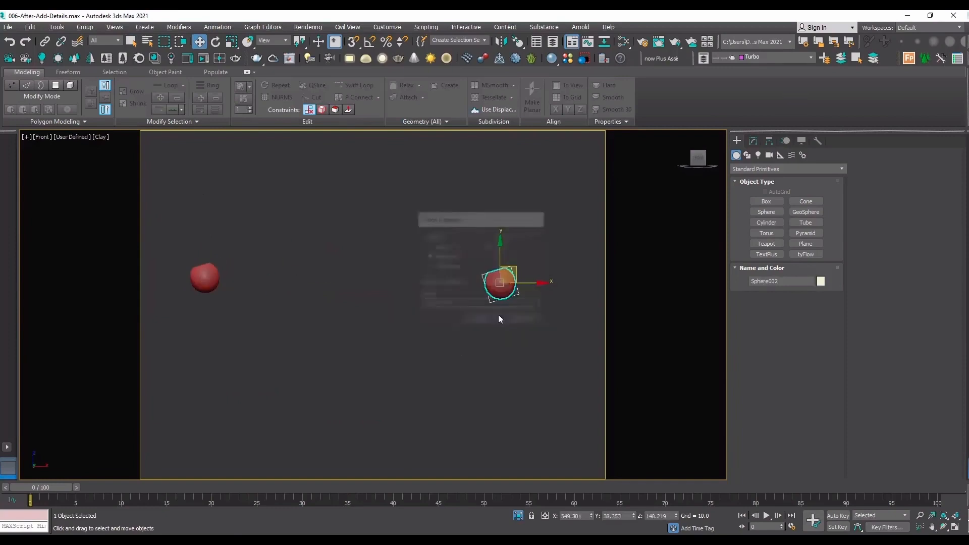
Create a helper box about 50 by 40 by 11 units beside the two spheres in an angled view.
{"action": "left_click", "coordinate": [766, 201]}
{"action": "middle_click_drag", "start_coordinate": [395, 327], "coordinate": [251, 323]}
{"action": "left_click", "coordinate": [945, 527]}
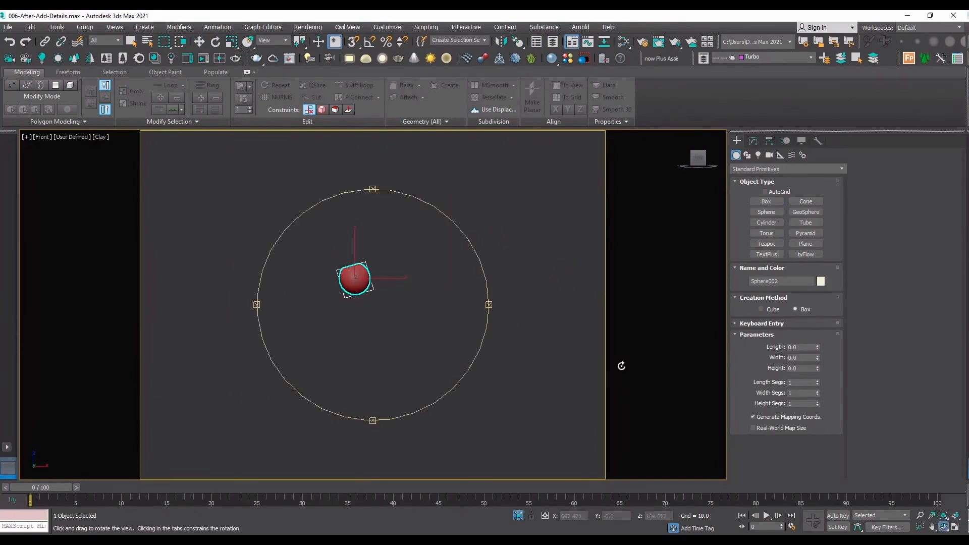
{"action": "scroll", "coordinate": [540, 346], "scroll_direction": "down", "scroll_amount": 2}
{"action": "left_click_drag", "start_coordinate": [397, 302], "coordinate": [407, 329]}
{"action": "key", "text": "shift+f"}
{"action": "scroll", "coordinate": [406, 289], "scroll_direction": "down", "scroll_amount": 2}
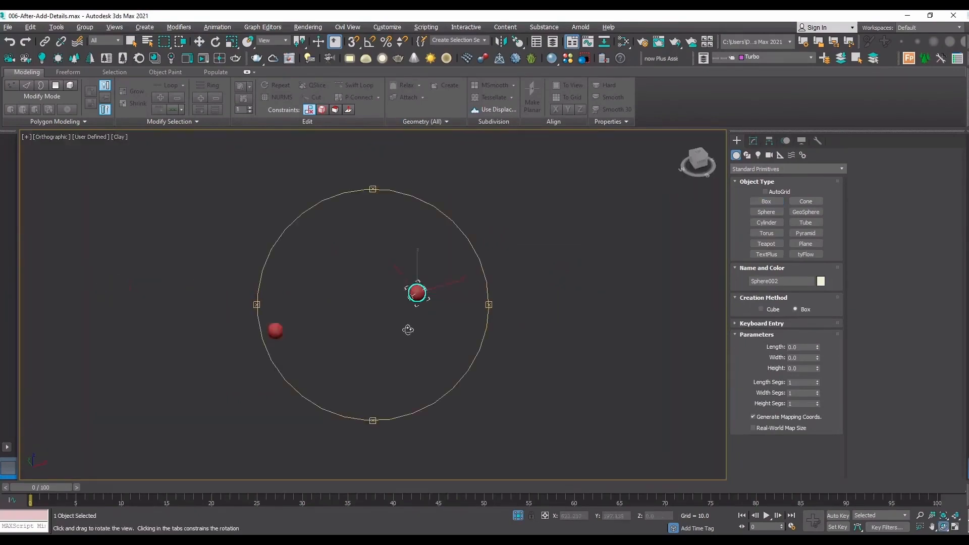
{"action": "scroll", "coordinate": [489, 283], "scroll_direction": "up", "scroll_amount": 2}
{"action": "right_click", "coordinate": [489, 283]}
{"action": "left_click_drag", "start_coordinate": [434, 271], "coordinate": [640, 327]}
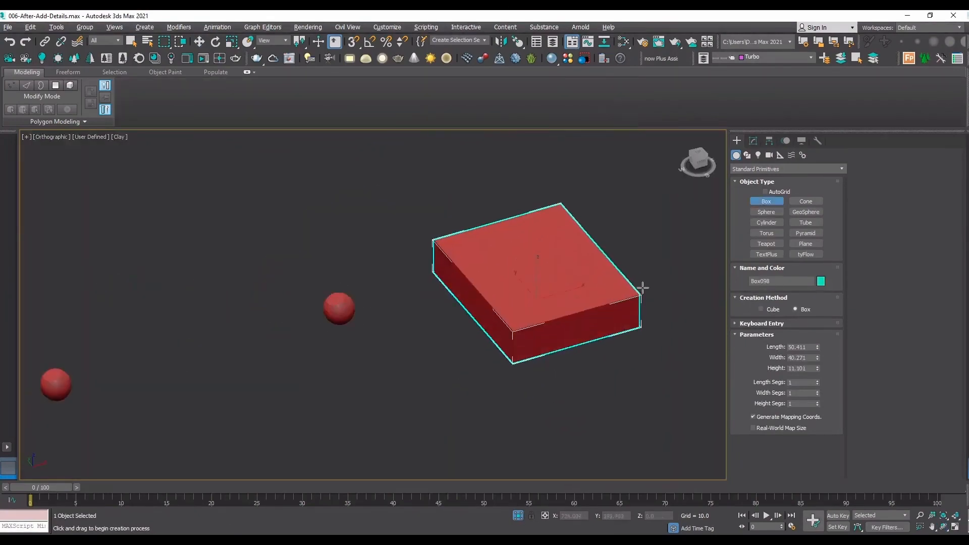
{"action": "left_click", "coordinate": [640, 292]}
{"action": "right_click", "coordinate": [525, 325]}
Normal-align the cloned sphere's flat cap to the top face of the box with Flip Normal.
{"action": "left_click", "coordinate": [340, 309]}
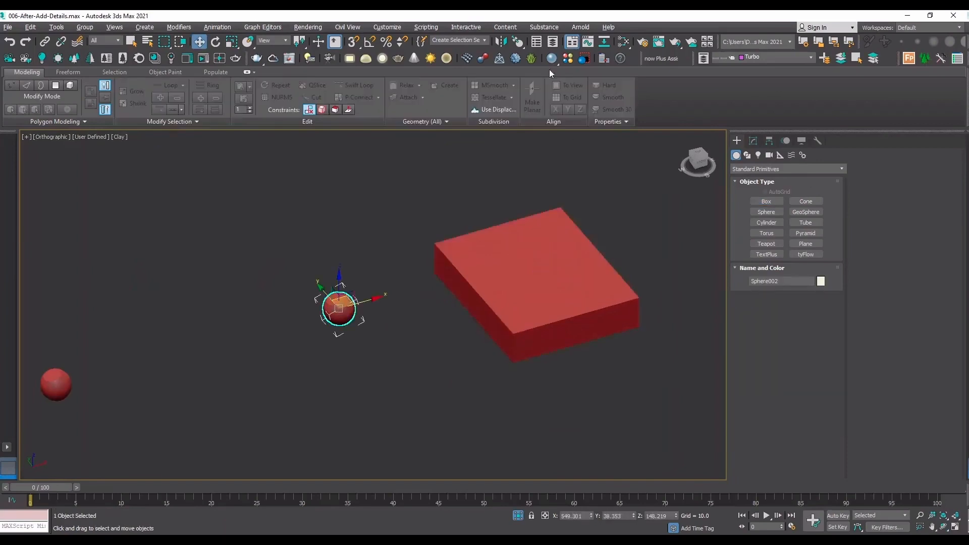
{"action": "left_click", "coordinate": [518, 45]}
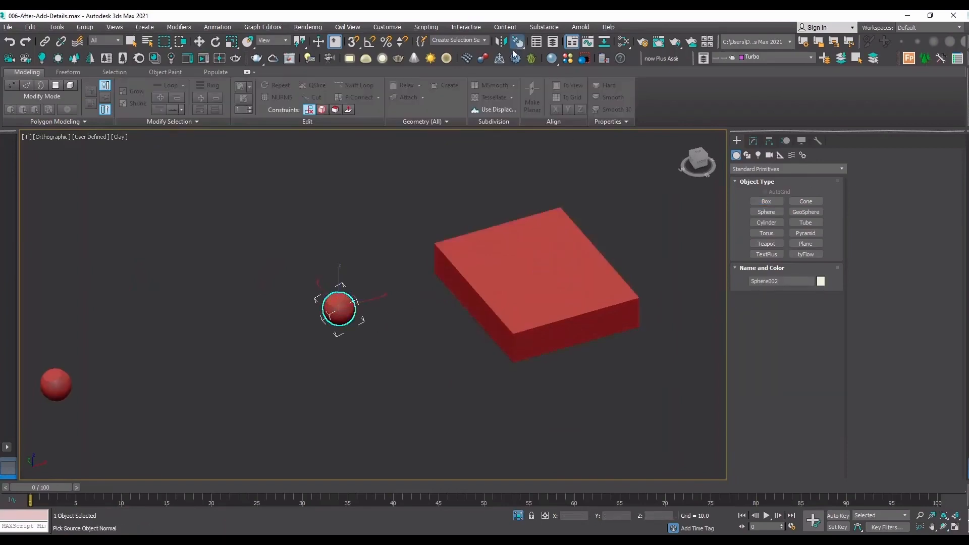
{"action": "left_click", "coordinate": [337, 299]}
{"action": "scroll", "coordinate": [333, 298], "scroll_direction": "up", "scroll_amount": 3}
{"action": "scroll", "coordinate": [333, 298], "scroll_direction": "down", "scroll_amount": 2}
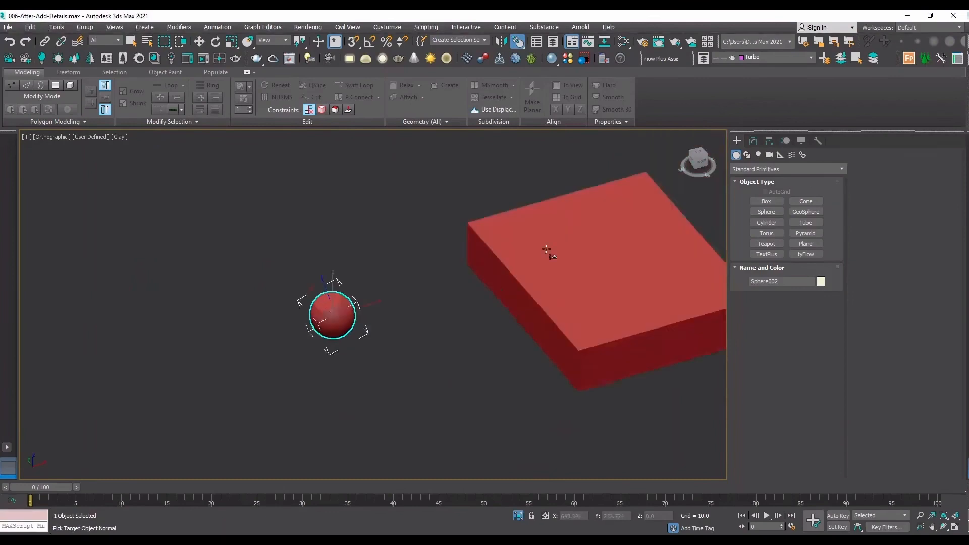
{"action": "left_click", "coordinate": [614, 245]}
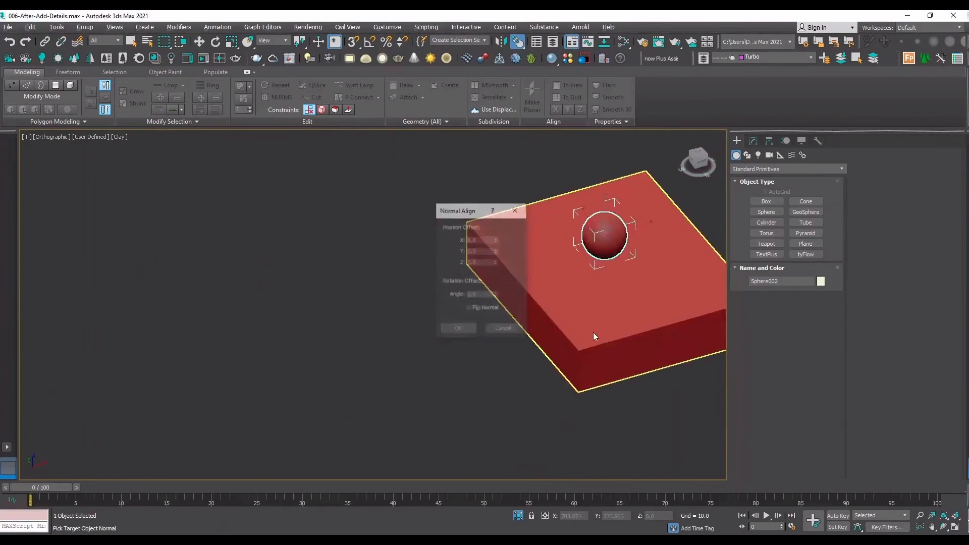
{"action": "left_click", "coordinate": [481, 312]}
{"action": "left_click", "coordinate": [456, 330]}
Raise the aligned sphere clear of the box in the front view and delete the box.
{"action": "middle_click_drag", "start_coordinate": [605, 263], "coordinate": [496, 363]}
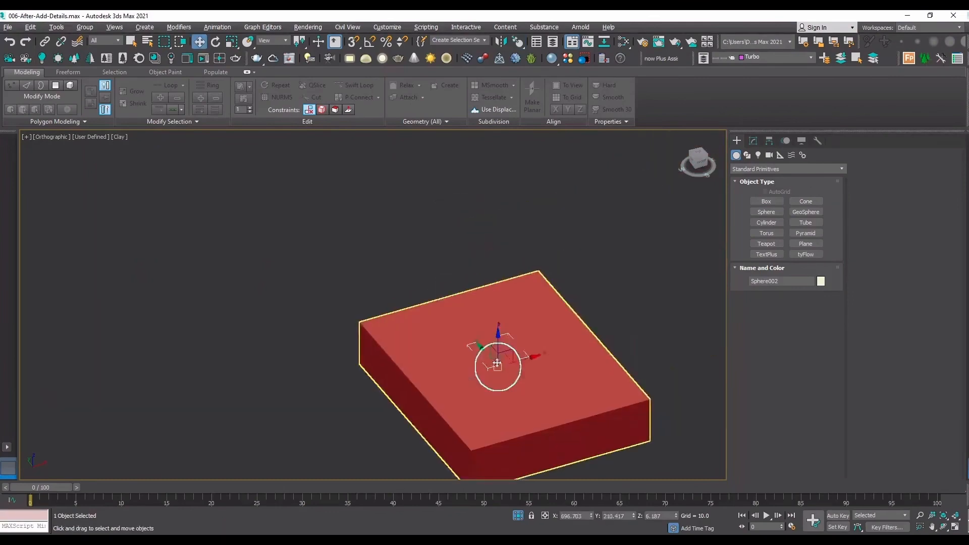
{"action": "key", "text": "f"}
{"action": "key", "text": "z"}
{"action": "scroll", "coordinate": [419, 392], "scroll_direction": "down", "scroll_amount": 5}
{"action": "left_click_drag", "start_coordinate": [412, 336], "coordinate": [420, 231]}
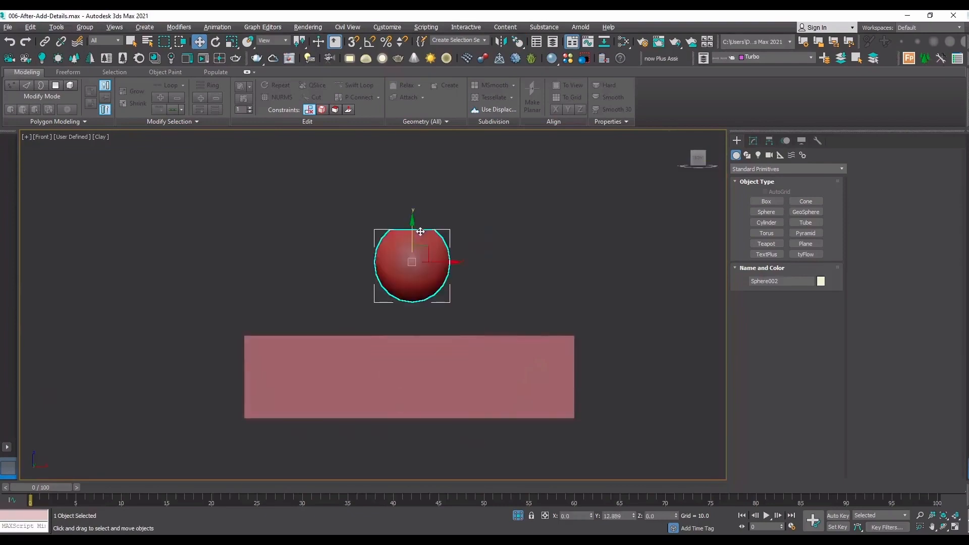
{"action": "left_click", "coordinate": [449, 355]}
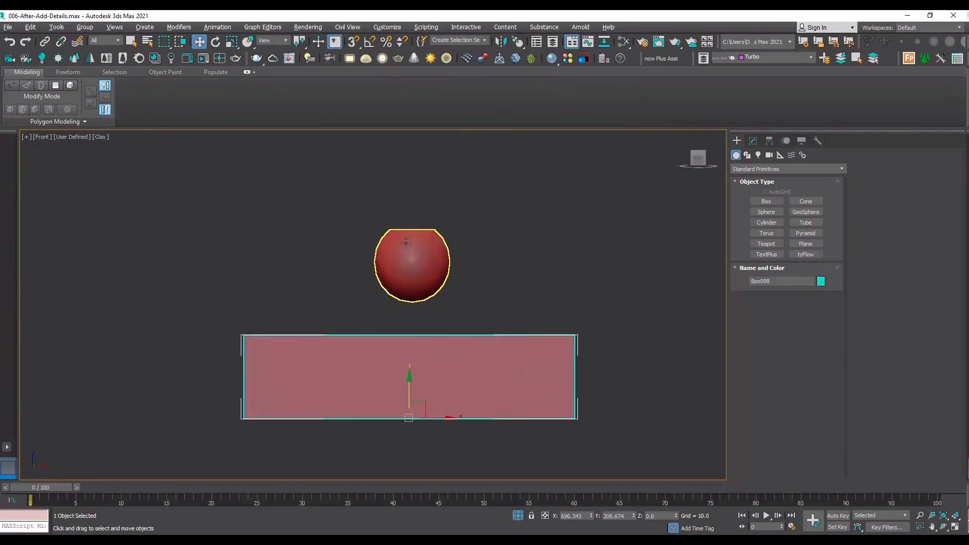
{"action": "key", "text": "Delete"}
{"action": "scroll", "coordinate": [418, 260], "scroll_direction": "down", "scroll_amount": 10}
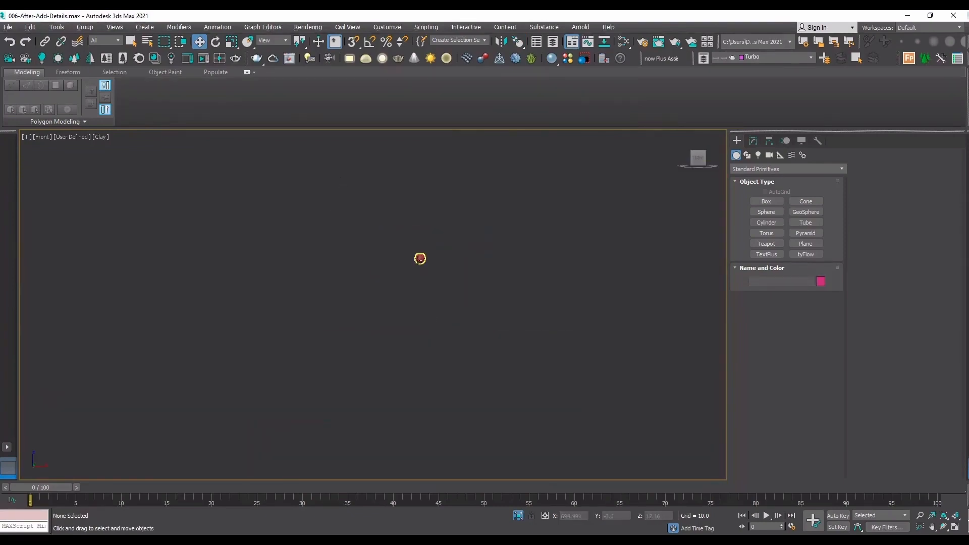
Move the cloned sphere vertically to a Z position of about 98.5 and deselect it.
{"action": "scroll", "coordinate": [334, 231], "scroll_direction": "up", "scroll_amount": 5}
{"action": "left_click", "coordinate": [567, 356]}
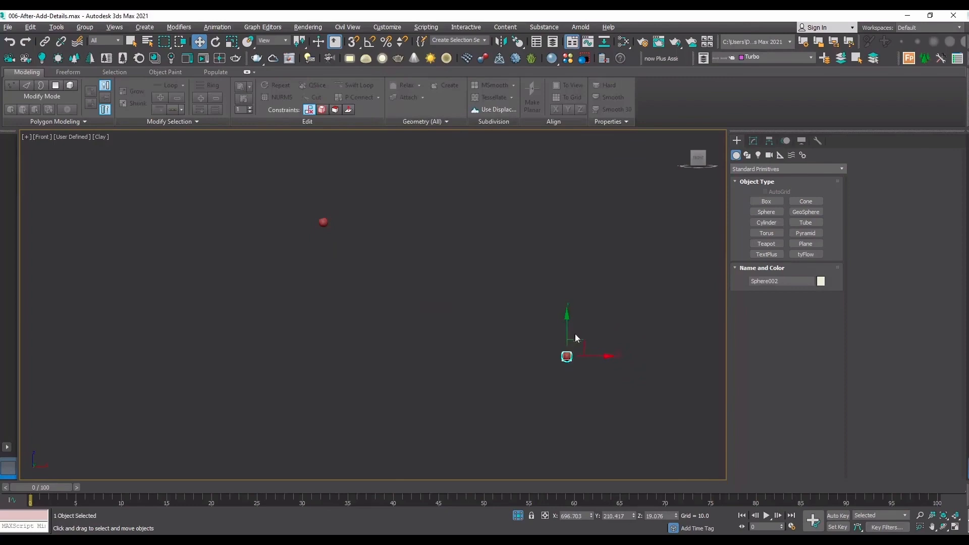
{"action": "left_click_drag", "start_coordinate": [568, 334], "coordinate": [581, 253]}
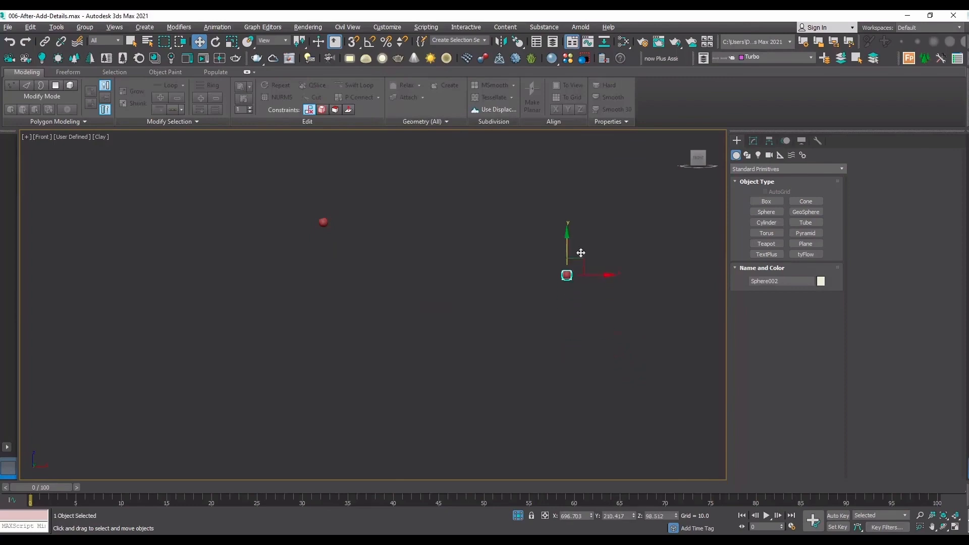
{"action": "left_click", "coordinate": [609, 241]}
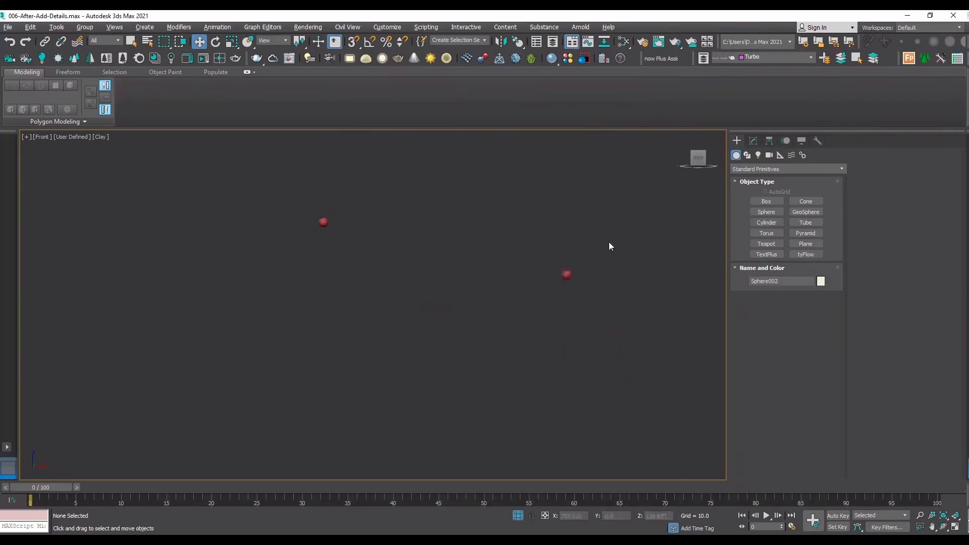
Examine the cloned sphere's flat circular cap and edge layout from above and at an angle.
{"action": "key", "text": "t"}
{"action": "left_click", "coordinate": [442, 371]}
{"action": "key", "text": "z"}
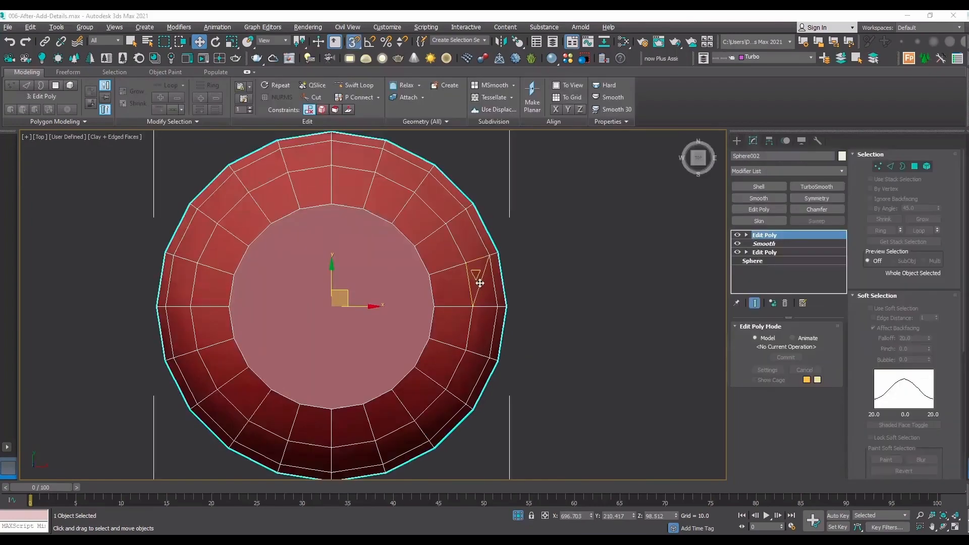
{"action": "scroll", "coordinate": [451, 283], "scroll_direction": "down", "scroll_amount": 4}
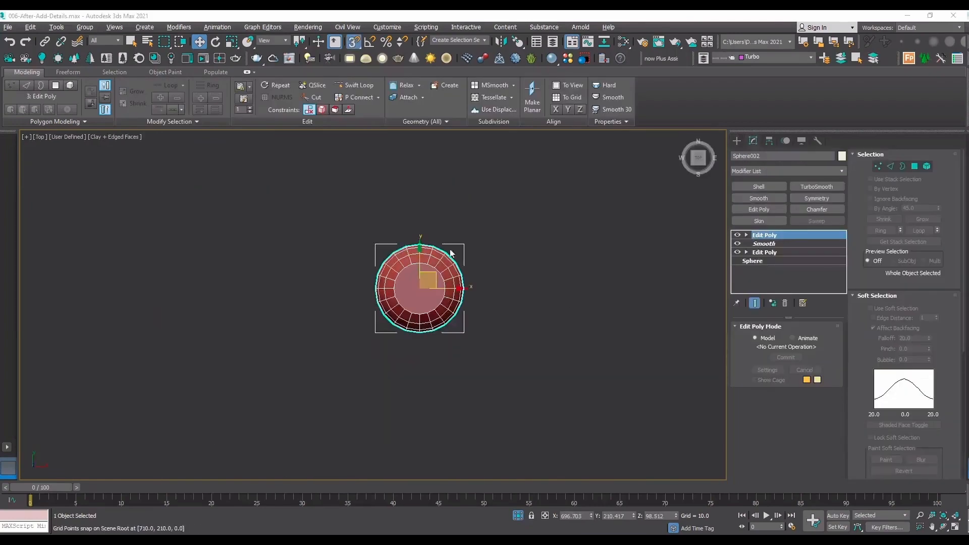
{"action": "scroll", "coordinate": [448, 247], "scroll_direction": "up", "scroll_amount": 4}
{"action": "left_click", "coordinate": [622, 314]}
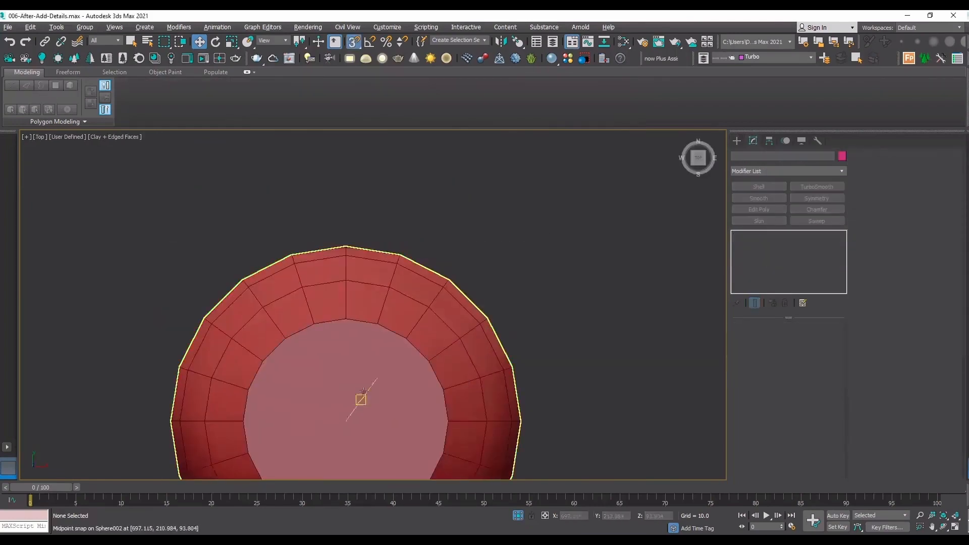
{"action": "left_click", "coordinate": [390, 357]}
{"action": "scroll", "coordinate": [391, 356], "scroll_direction": "down", "scroll_amount": 4}
{"action": "middle_click_drag", "start_coordinate": [390, 357], "coordinate": [486, 297]}
{"action": "scroll", "coordinate": [446, 341], "scroll_direction": "up", "scroll_amount": 4}
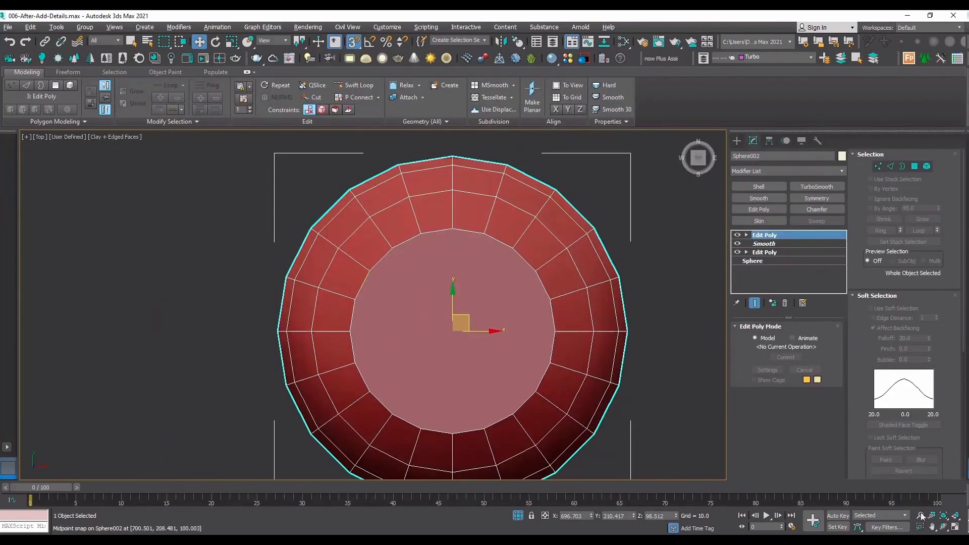
{"action": "left_click", "coordinate": [944, 527]}
{"action": "scroll", "coordinate": [416, 356], "scroll_direction": "down", "scroll_amount": 4}
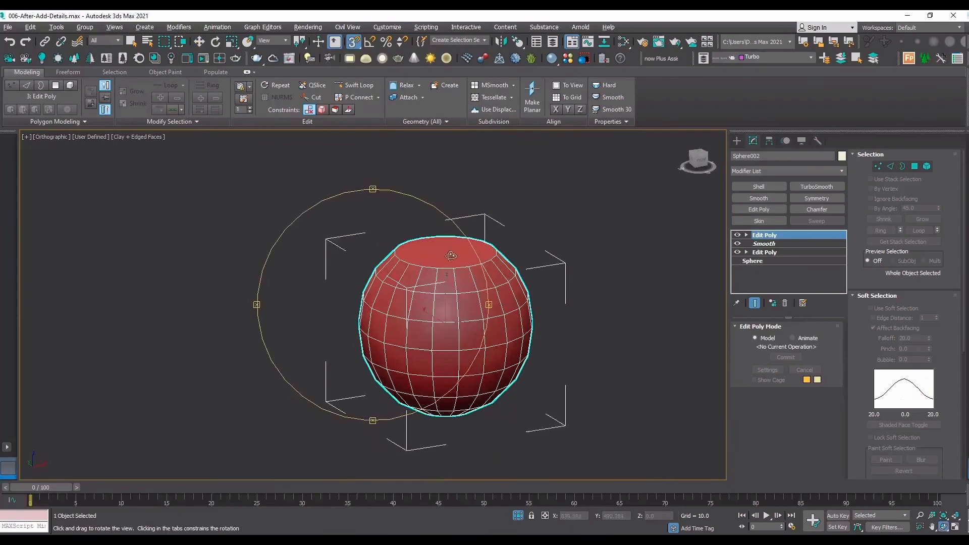
{"action": "scroll", "coordinate": [445, 246], "scroll_direction": "up", "scroll_amount": 3}
{"action": "key", "text": "w"}
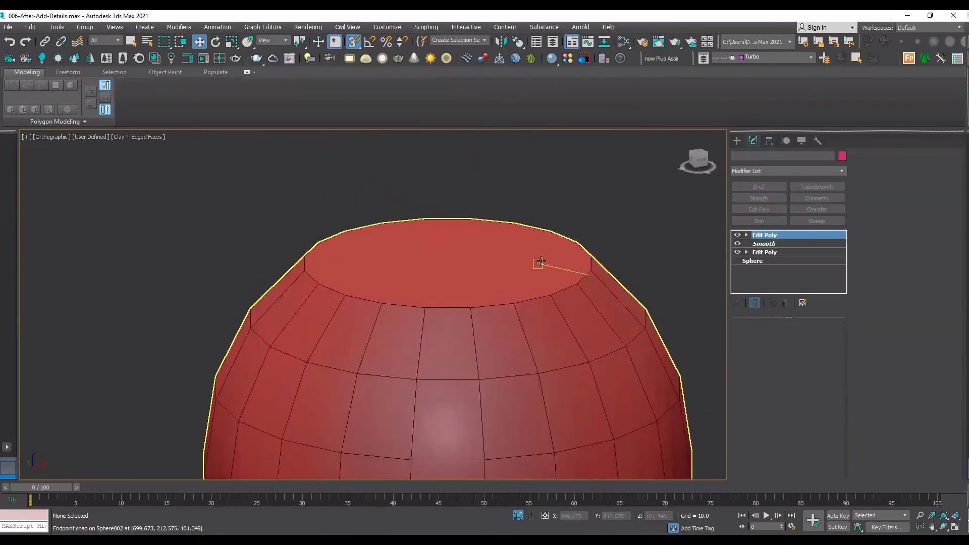
Inset the sphere's circular cap polygon by 0.261 eight times in succession to build concentric rings.
{"action": "key", "text": "t"}
{"action": "key", "text": "4"}
{"action": "left_click", "coordinate": [407, 277]}
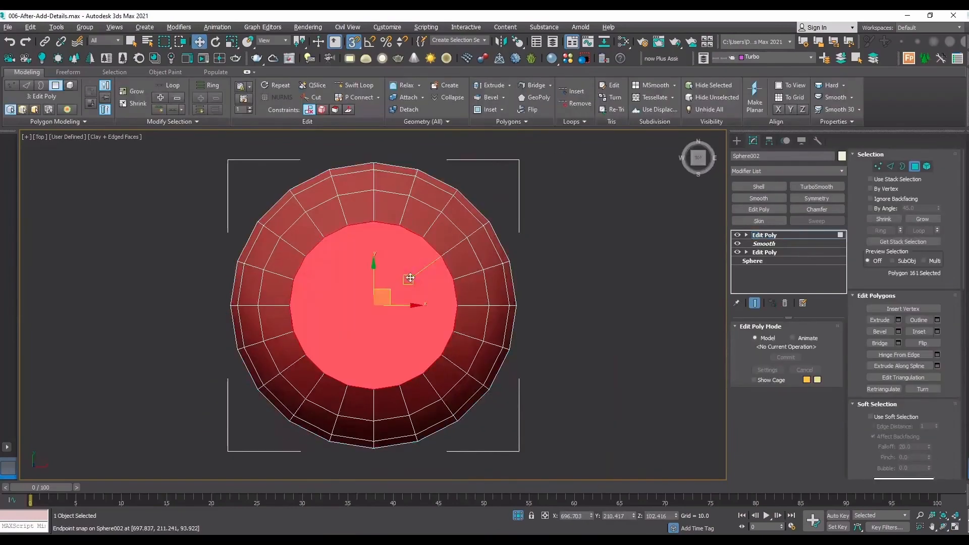
{"action": "left_click", "coordinate": [937, 331]}
{"action": "scroll", "coordinate": [474, 305], "scroll_direction": "up", "scroll_amount": 2}
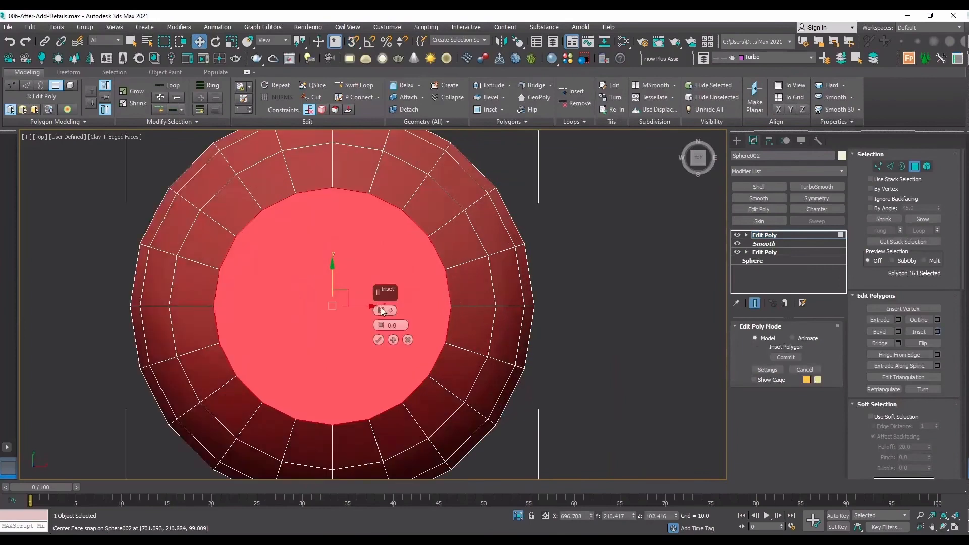
{"action": "left_click_drag", "start_coordinate": [380, 325], "coordinate": [379, 310]}
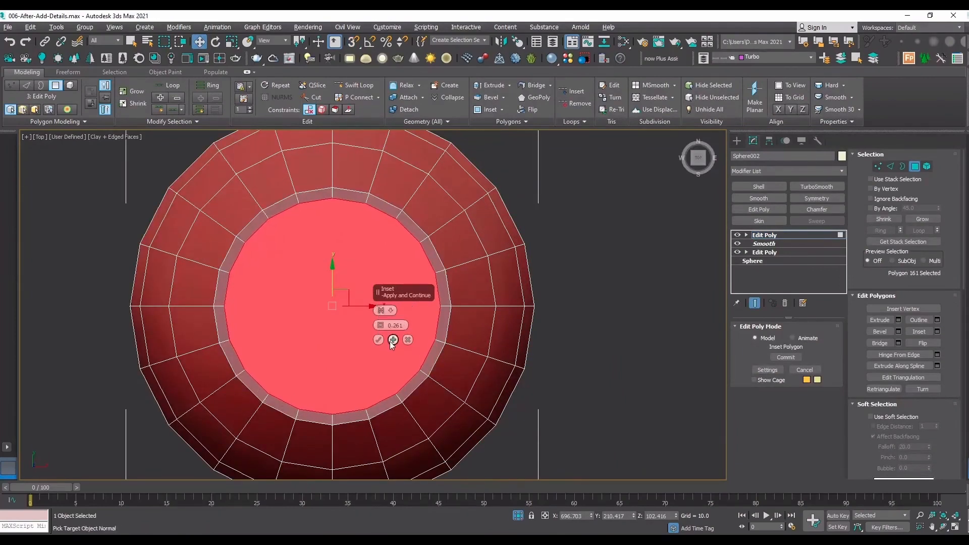
{"action": "left_click", "coordinate": [393, 339]}
{"action": "left_click", "coordinate": [393, 340]}
{"action": "left_click", "coordinate": [394, 340]}
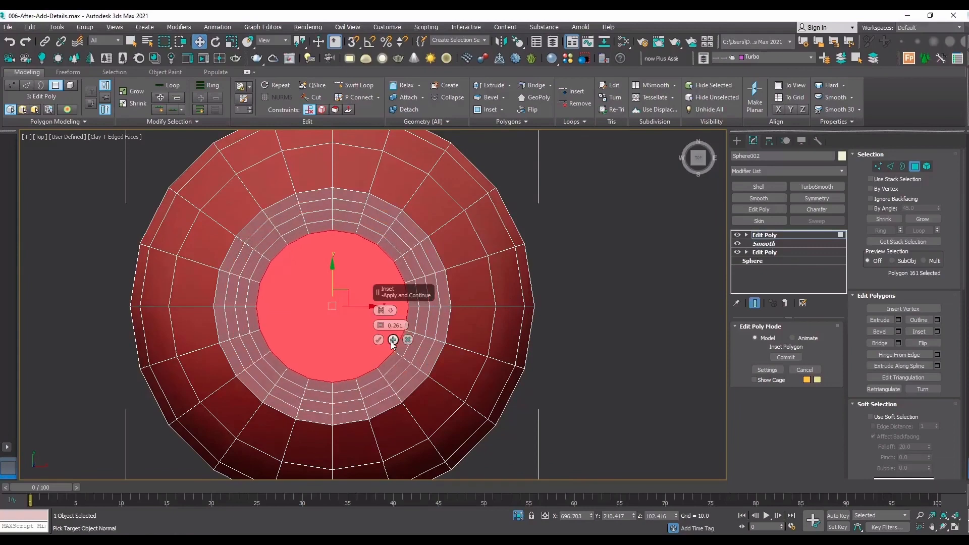
{"action": "left_click", "coordinate": [393, 340]}
{"action": "left_click", "coordinate": [394, 340]}
{"action": "left_click", "coordinate": [393, 339]}
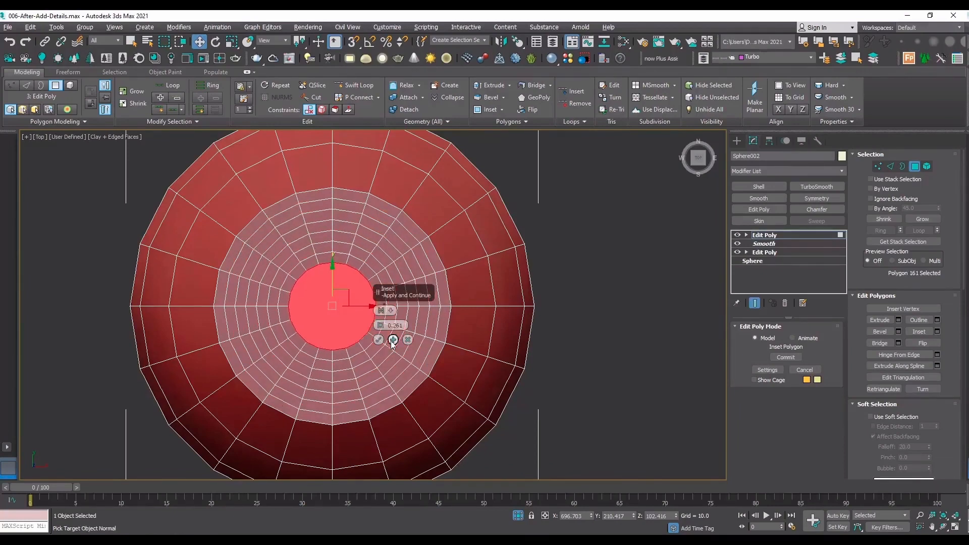
{"action": "left_click", "coordinate": [393, 339]}
{"action": "left_click", "coordinate": [378, 339]}
Cut a horizontal edge straight across the cap's innermost polygon between its opposite side vertices.
{"action": "scroll", "coordinate": [342, 298], "scroll_direction": "up", "scroll_amount": 5}
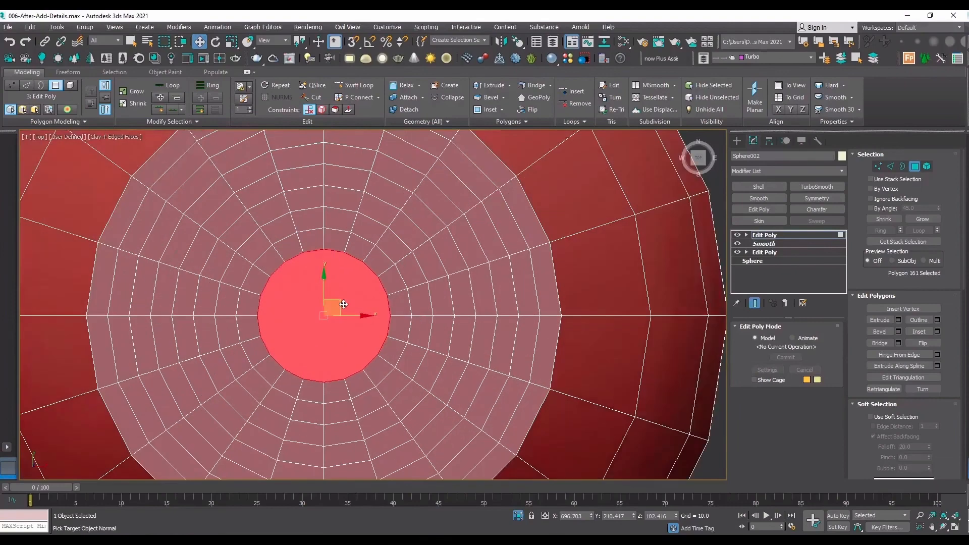
{"action": "key", "text": "1"}
{"action": "left_click", "coordinate": [390, 318]}
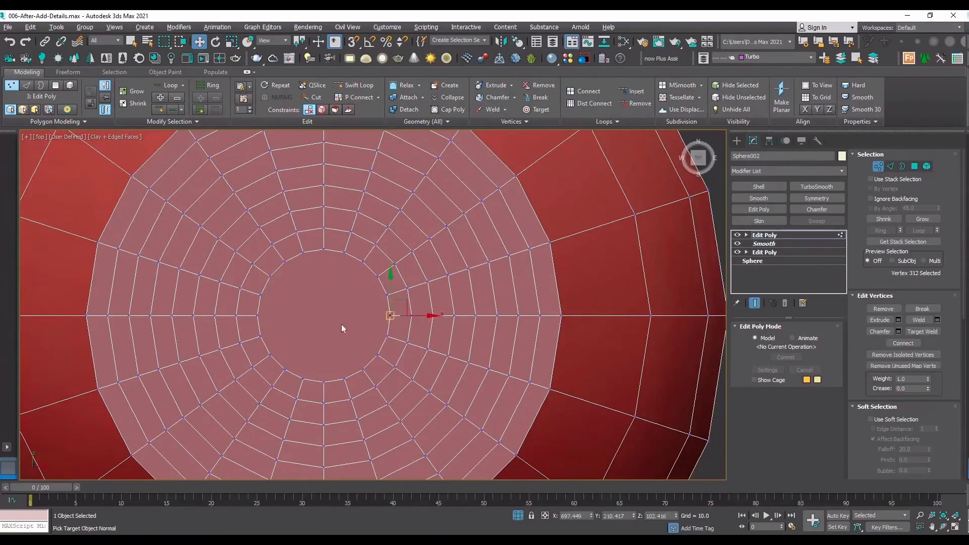
{"action": "left_click_drag", "start_coordinate": [951, 356], "coordinate": [947, 178]}
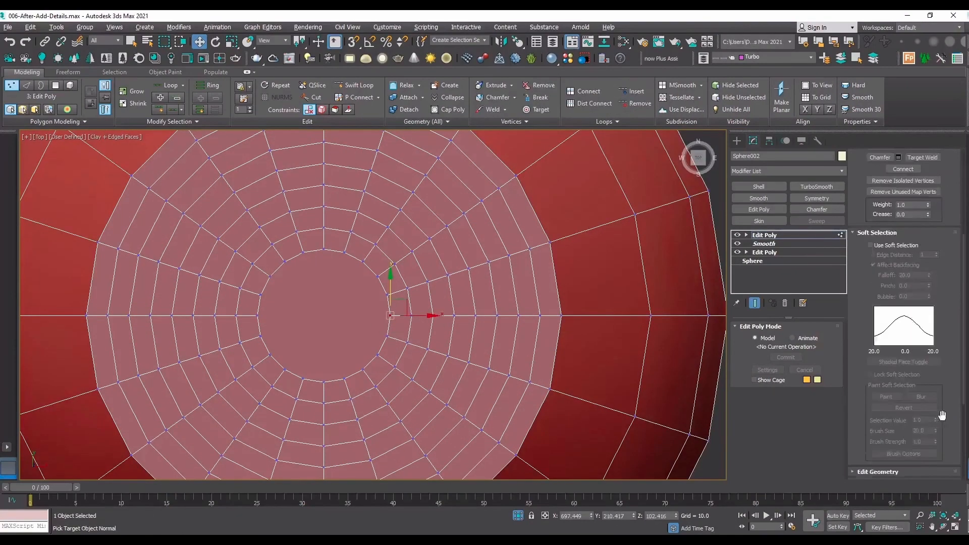
{"action": "scroll", "coordinate": [942, 414], "scroll_direction": "down", "scroll_amount": 5}
{"action": "scroll", "coordinate": [929, 389], "scroll_direction": "up", "scroll_amount": 3}
{"action": "scroll", "coordinate": [931, 386], "scroll_direction": "up", "scroll_amount": 4}
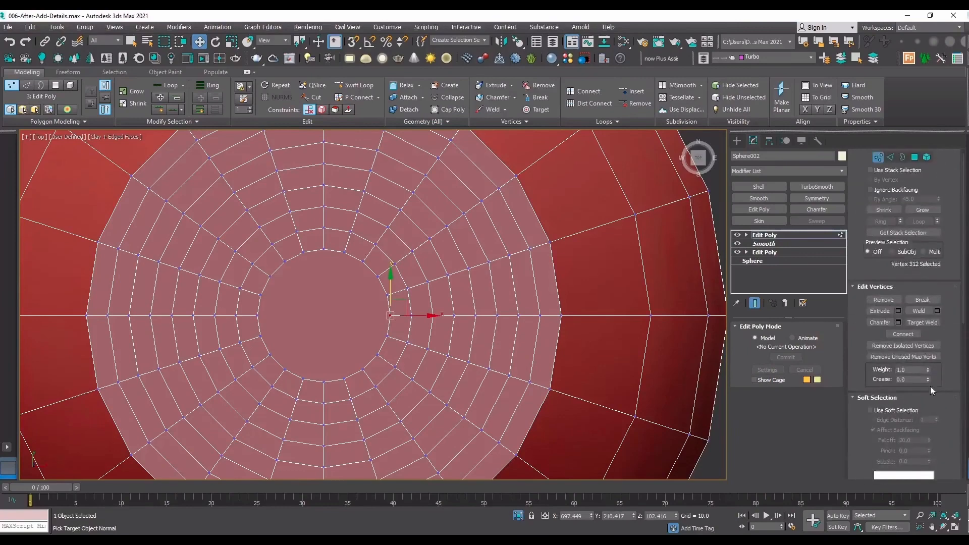
{"action": "scroll", "coordinate": [925, 325], "scroll_direction": "down", "scroll_amount": 6}
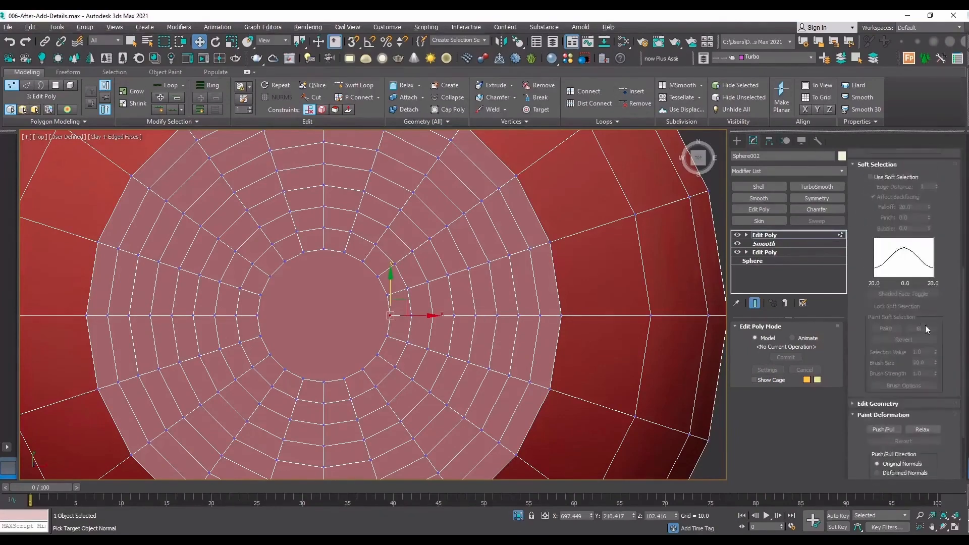
{"action": "scroll", "coordinate": [883, 323], "scroll_direction": "up", "scroll_amount": 4}
{"action": "left_click", "coordinate": [878, 224]}
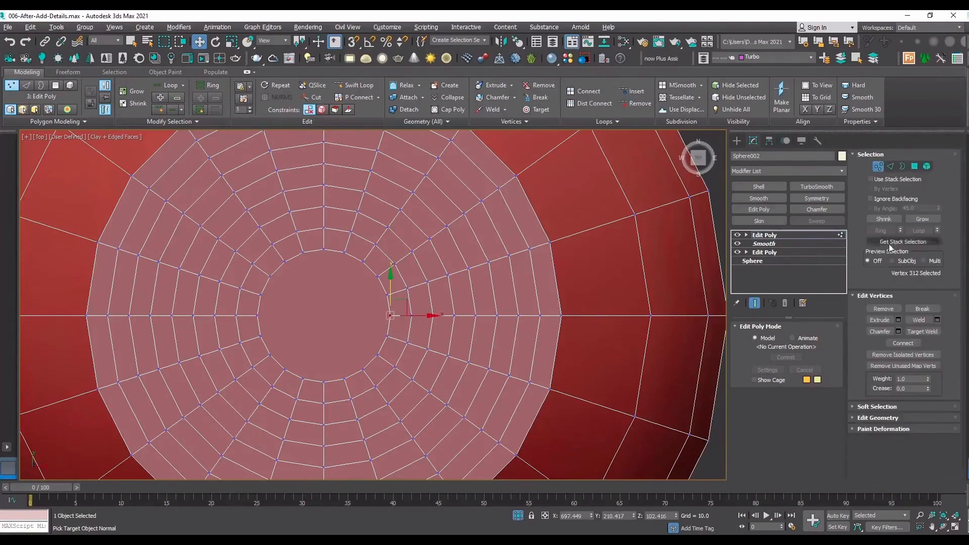
{"action": "left_click", "coordinate": [879, 418]}
{"action": "left_click", "coordinate": [923, 360]}
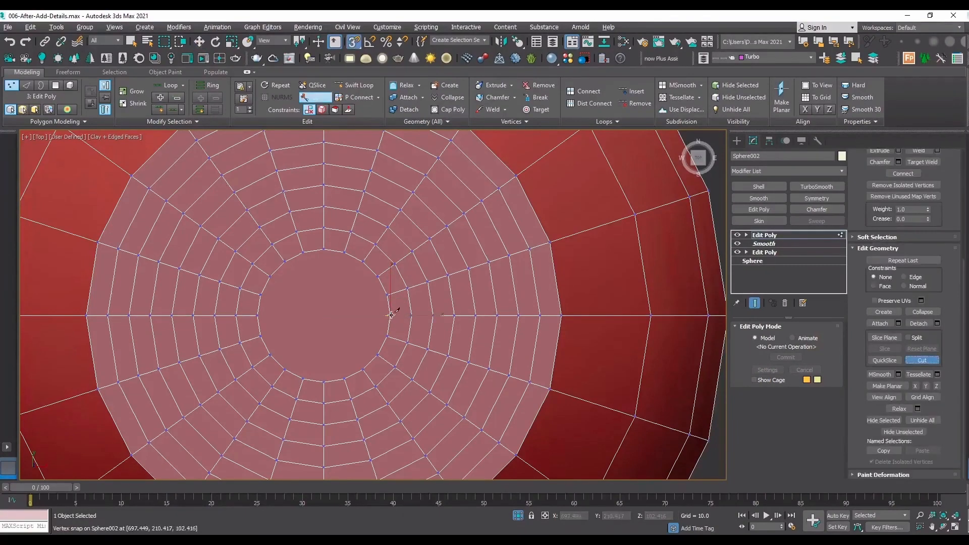
{"action": "left_click", "coordinate": [392, 315]}
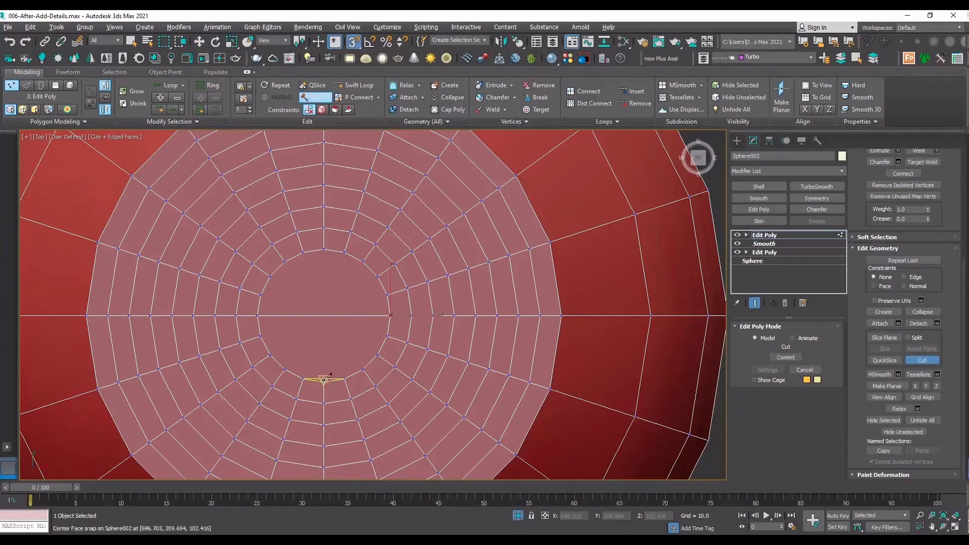
{"action": "scroll", "coordinate": [361, 253], "scroll_direction": "down", "scroll_amount": 3}
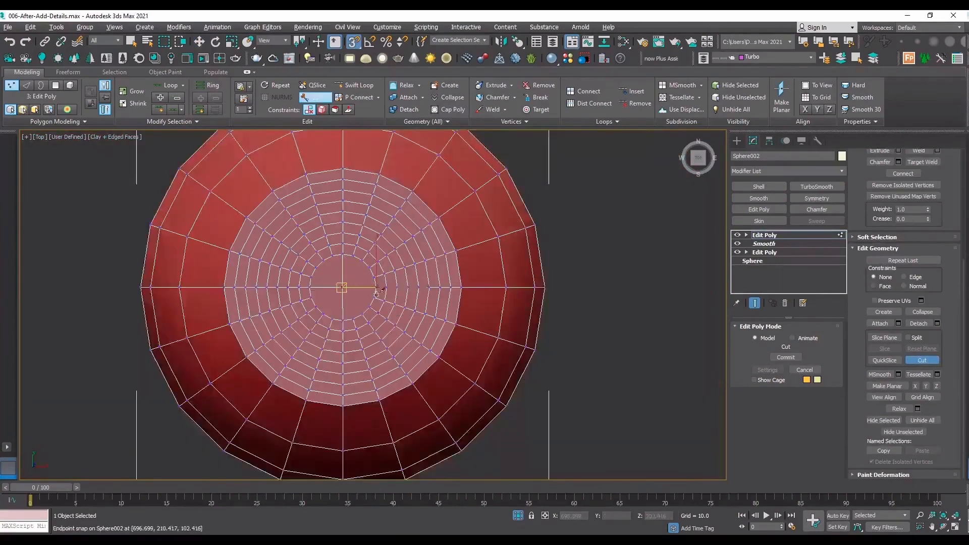
Cut a vertical edge across the cap's innermost polygon through its centre, from the lower to the upper vertex.
{"action": "scroll", "coordinate": [369, 291], "scroll_direction": "up", "scroll_amount": 4}
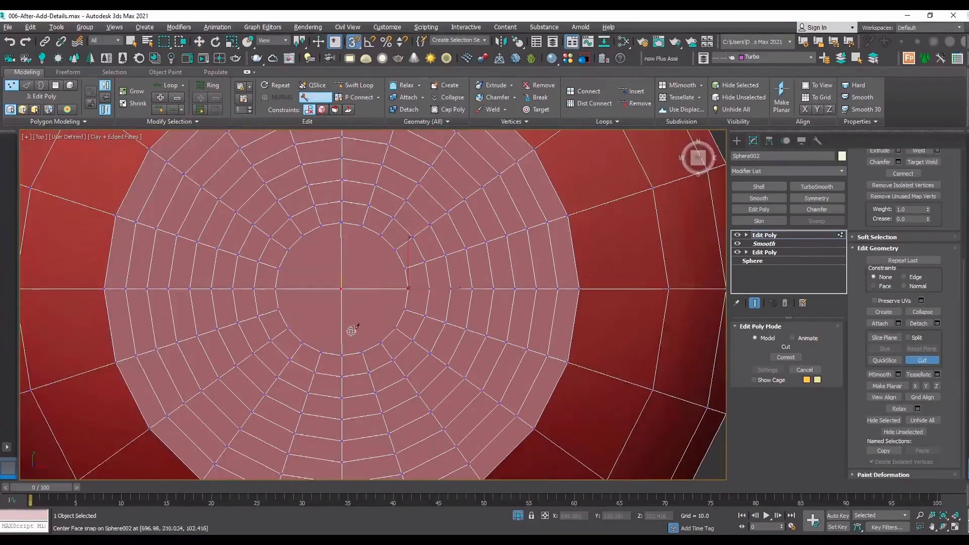
{"action": "scroll", "coordinate": [351, 331], "scroll_direction": "up", "scroll_amount": 4}
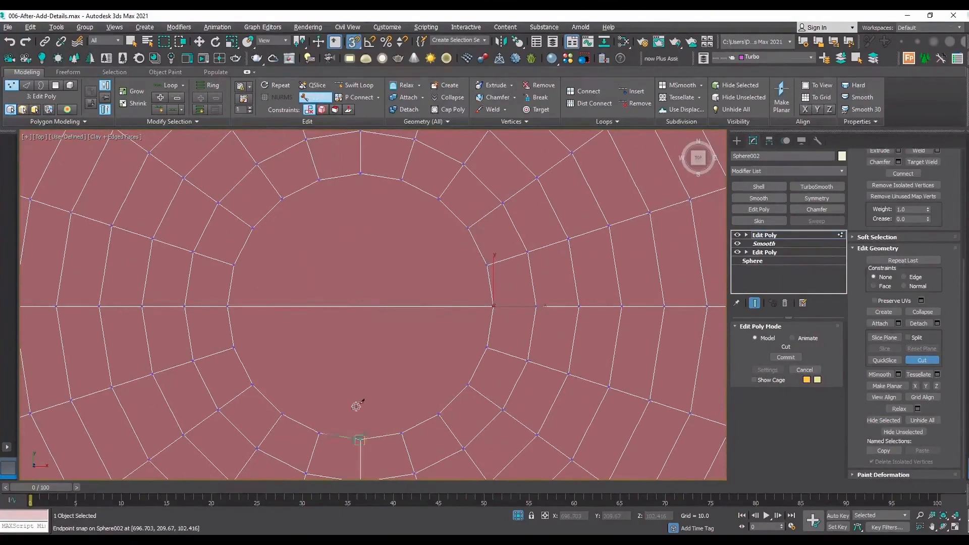
{"action": "left_click", "coordinate": [360, 174]}
{"action": "scroll", "coordinate": [388, 252], "scroll_direction": "down", "scroll_amount": 6}
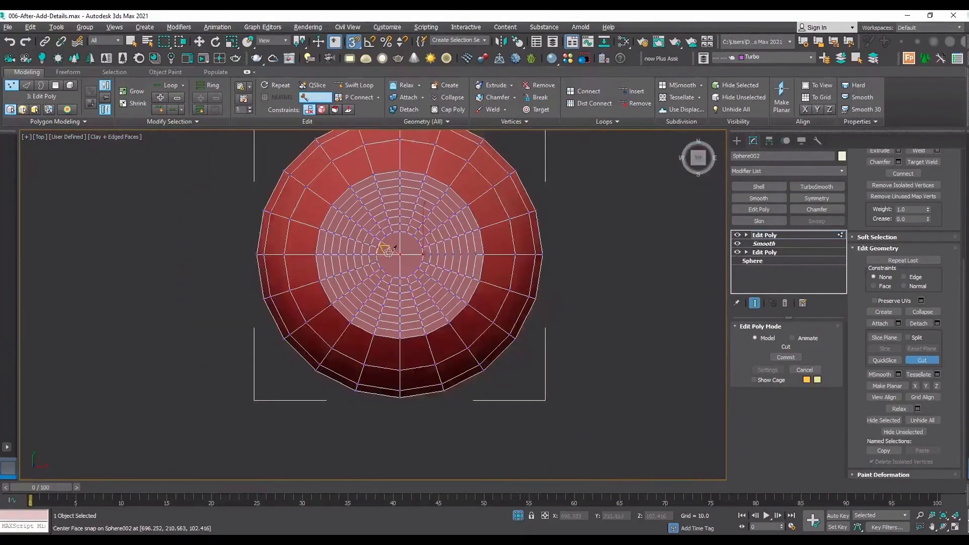
{"action": "scroll", "coordinate": [389, 253], "scroll_direction": "up", "scroll_amount": 4}
Exit the cut and select the central quadrant polygons one after another to check how the cap is divided.
{"action": "key", "text": "w"}
{"action": "key", "text": "4"}
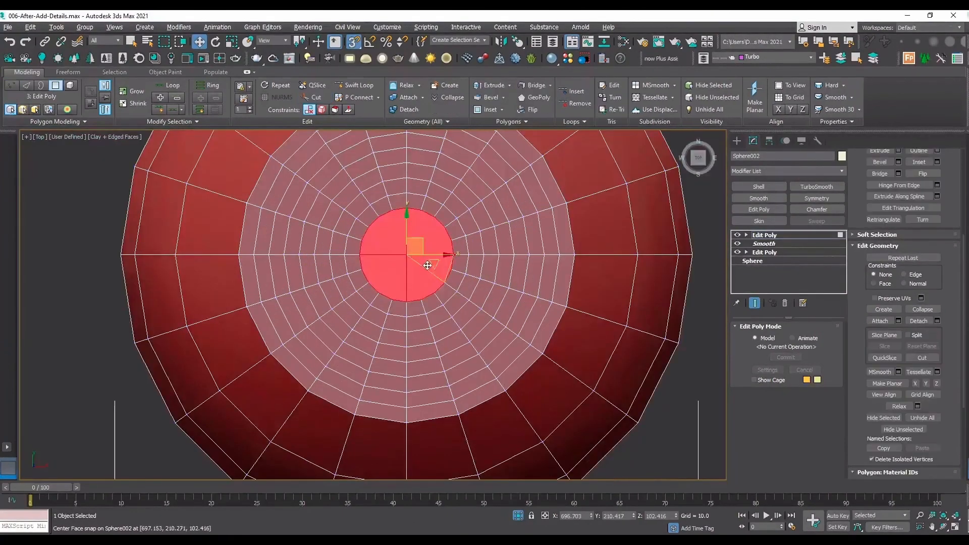
{"action": "left_click", "coordinate": [427, 275]}
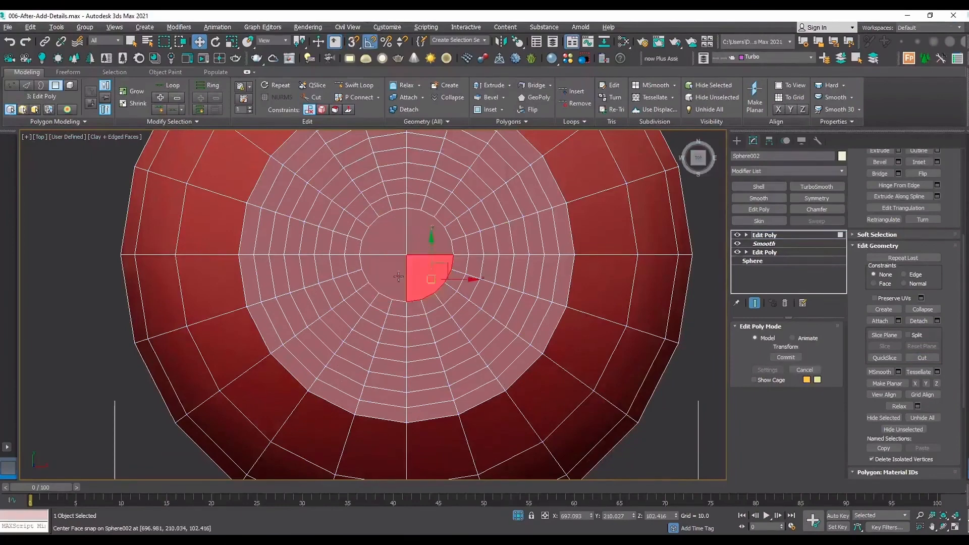
{"action": "left_click", "coordinate": [385, 278]}
{"action": "left_click", "coordinate": [361, 231]}
{"action": "left_click", "coordinate": [411, 244]}
{"action": "left_click", "coordinate": [397, 240]}
{"action": "scroll", "coordinate": [401, 232], "scroll_direction": "down", "scroll_amount": 3}
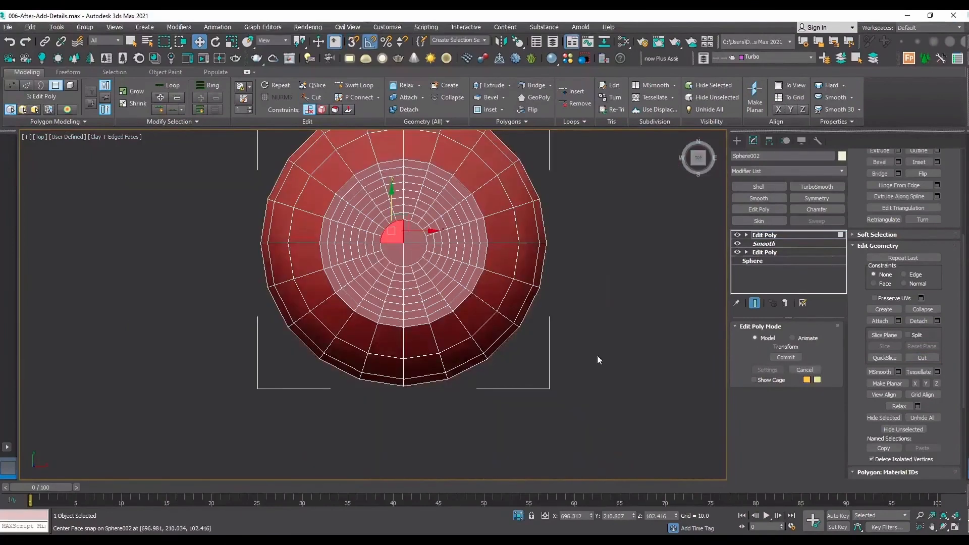
Delete the lower half and the left half of the sphere's polygons in the top view, keeping one quarter.
{"action": "left_click_drag", "start_coordinate": [619, 393], "coordinate": [230, 291]}
{"action": "left_click_drag", "start_coordinate": [204, 250], "coordinate": [204, 250]}
{"action": "key", "text": "Delete"}
{"action": "middle_click_drag", "start_coordinate": [476, 246], "coordinate": [528, 349]}
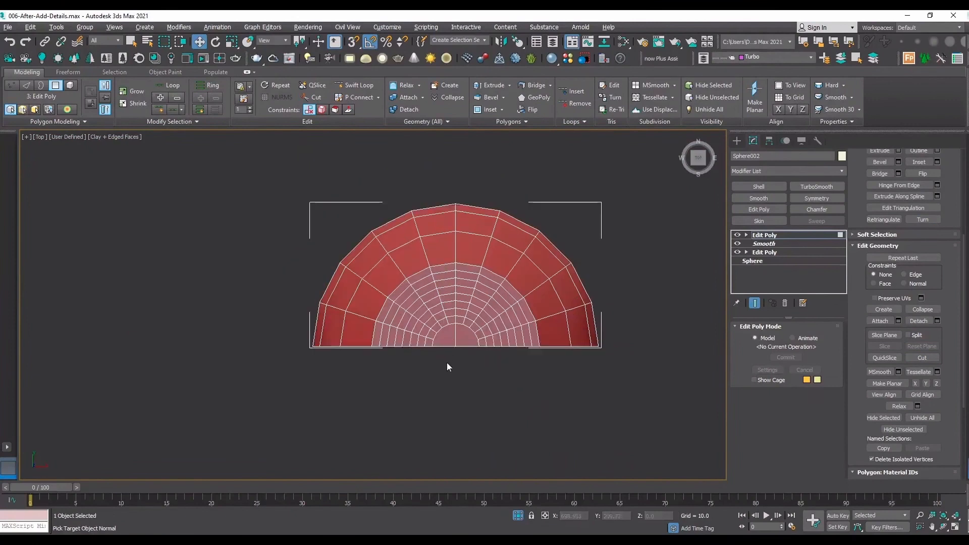
{"action": "left_click_drag", "start_coordinate": [316, 134], "coordinate": [264, 169]}
{"action": "key", "text": "Delete"}
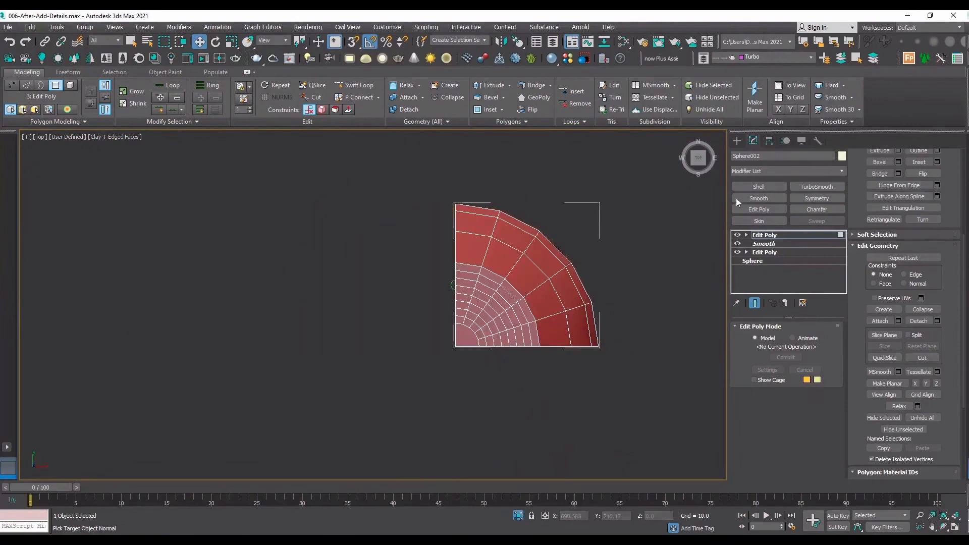
Add a Symmetry modifier to the quarter sphere and rotate its mirror 45 degrees about Z.
{"action": "left_click", "coordinate": [813, 234]}
{"action": "left_click", "coordinate": [812, 198]}
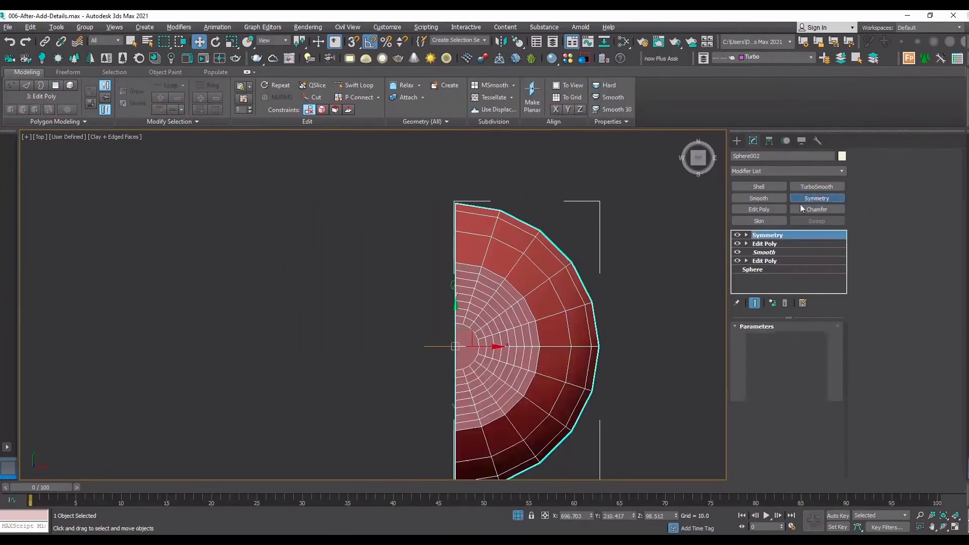
{"action": "left_click", "coordinate": [747, 234]}
{"action": "left_click", "coordinate": [769, 243]}
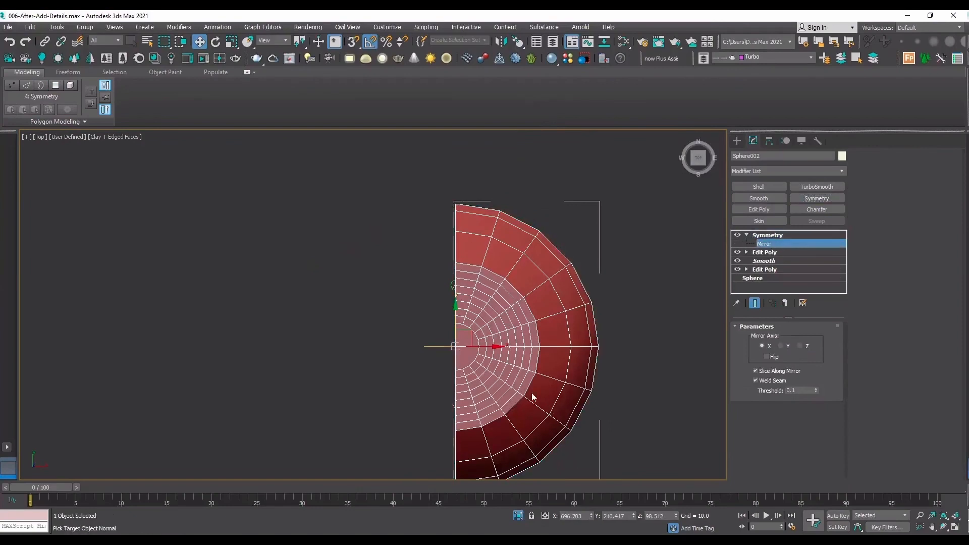
{"action": "scroll", "coordinate": [466, 345], "scroll_direction": "up", "scroll_amount": 4}
{"action": "key", "text": "e"}
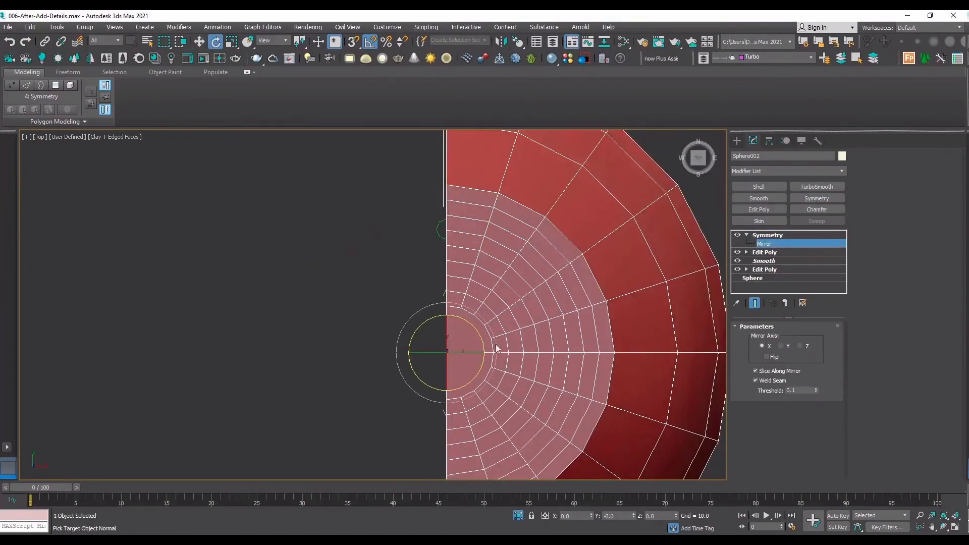
{"action": "left_click_drag", "start_coordinate": [475, 327], "coordinate": [481, 333]}
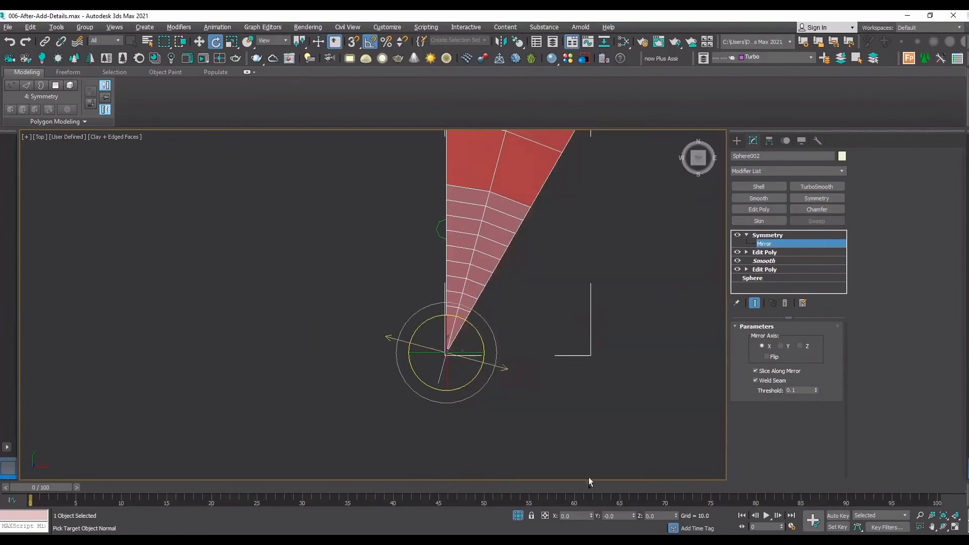
{"action": "key", "text": "ctrl+z"}
{"action": "left_click_drag", "start_coordinate": [657, 516], "coordinate": [615, 511]}
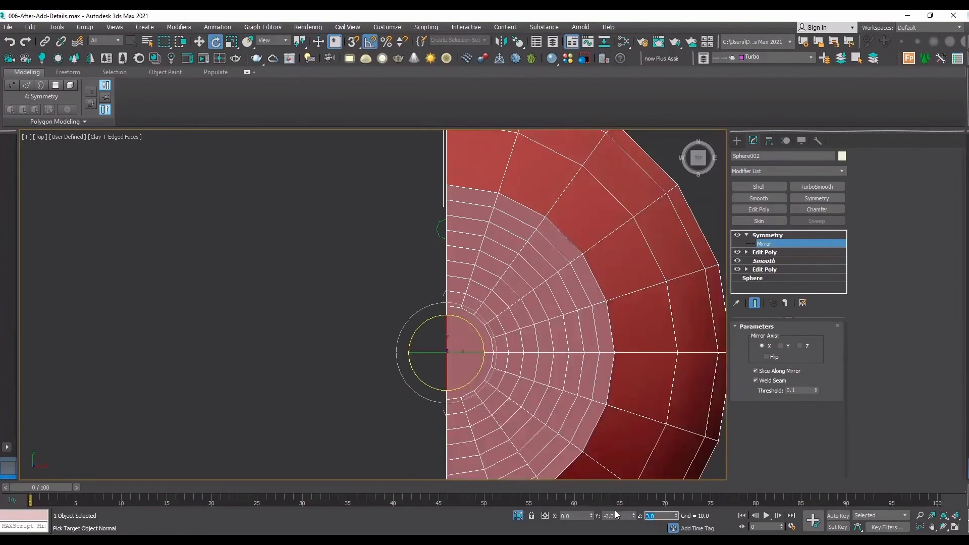
{"action": "type", "text": "45"}
{"action": "key", "text": "Return"}
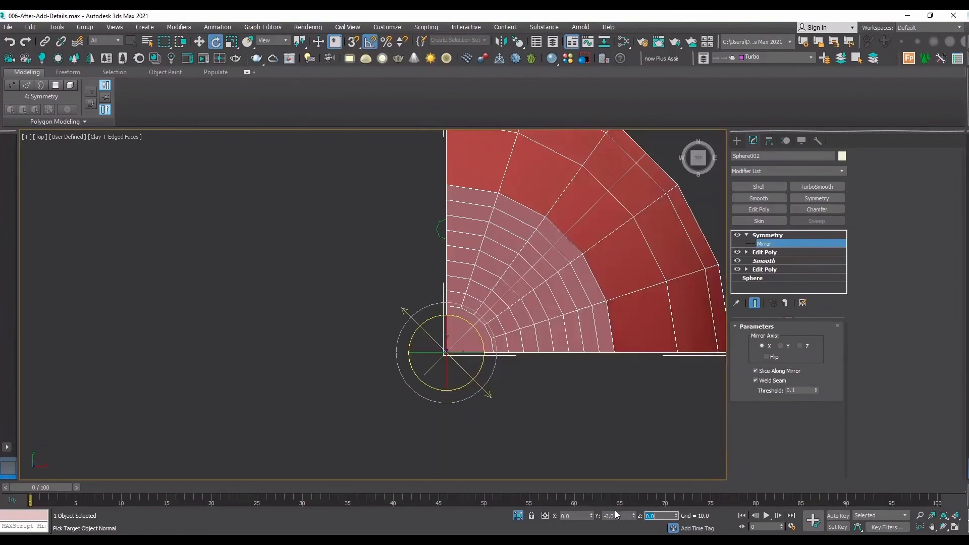
Add two more Symmetry modifiers, one mirroring on X and the topmost on Y with Flip enabled.
{"action": "left_click", "coordinate": [825, 198]}
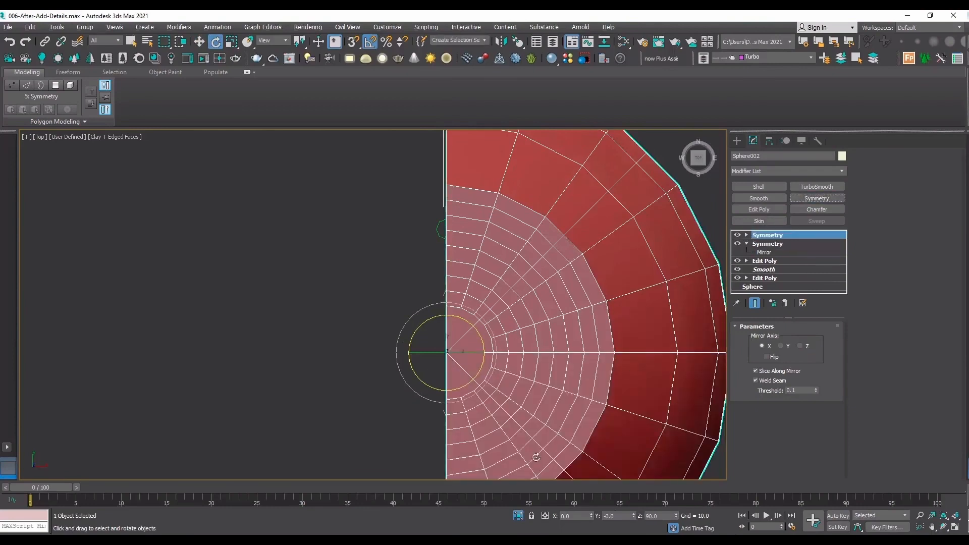
{"action": "left_click", "coordinate": [817, 198]}
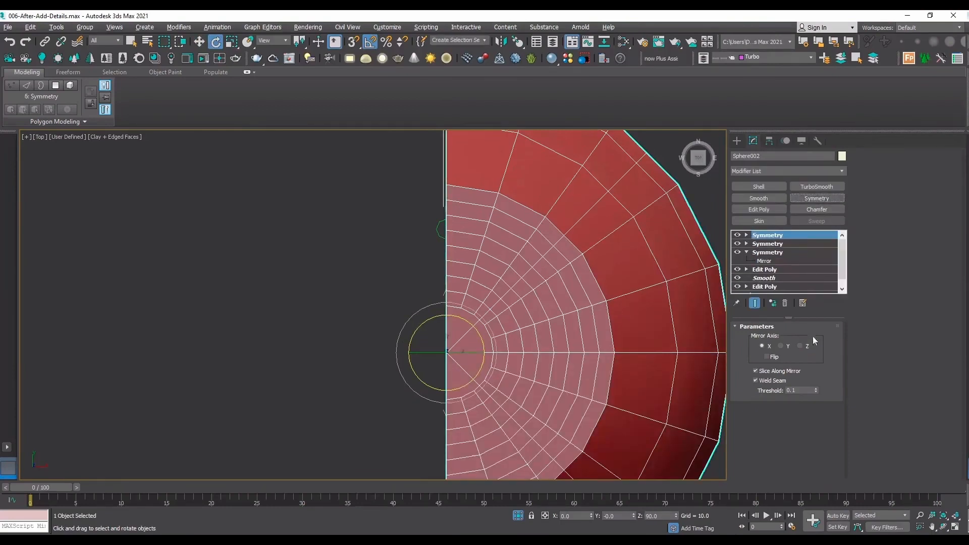
{"action": "left_click", "coordinate": [781, 346]}
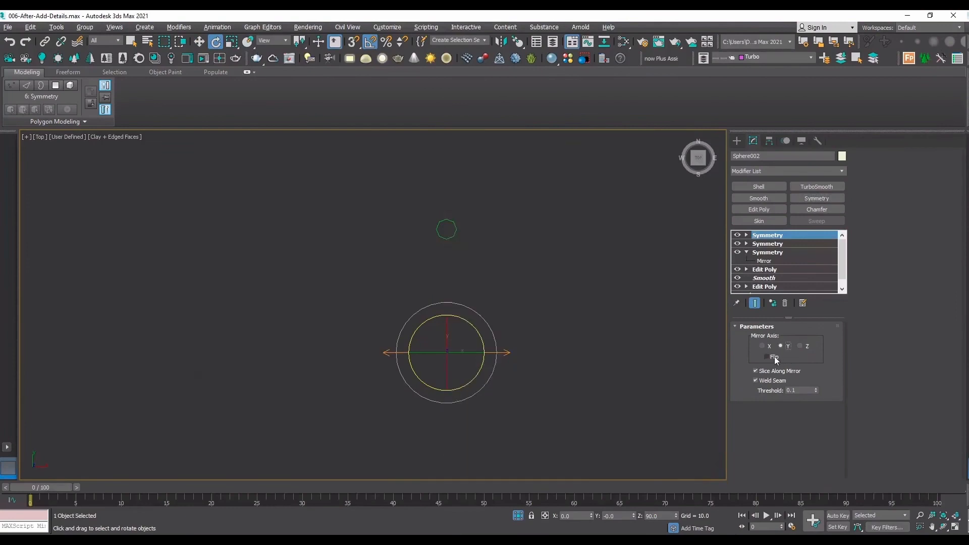
{"action": "left_click", "coordinate": [767, 357]}
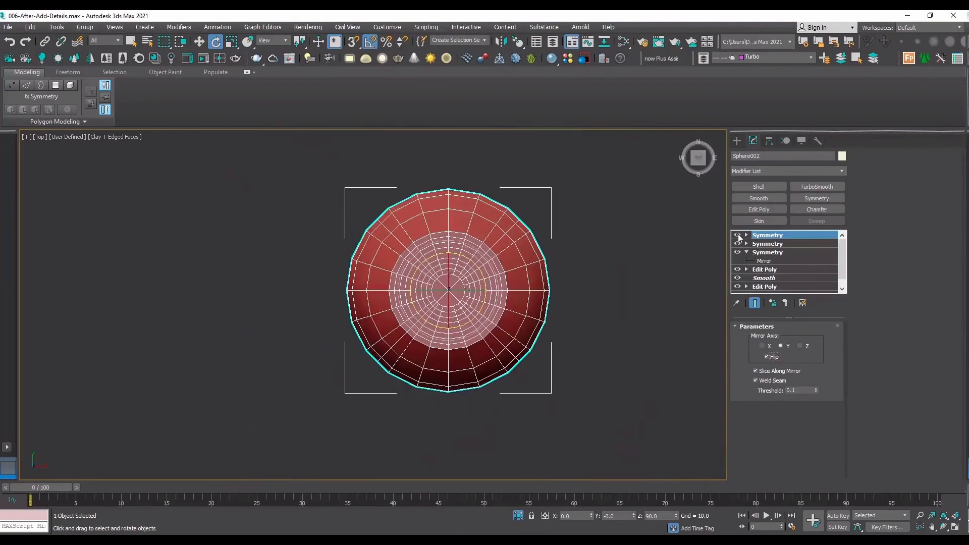
Switch the three Symmetry modifiers off and back on one by one to examine how each contributes to the sphere.
{"action": "left_click", "coordinate": [737, 235]}
{"action": "left_click", "coordinate": [737, 244]}
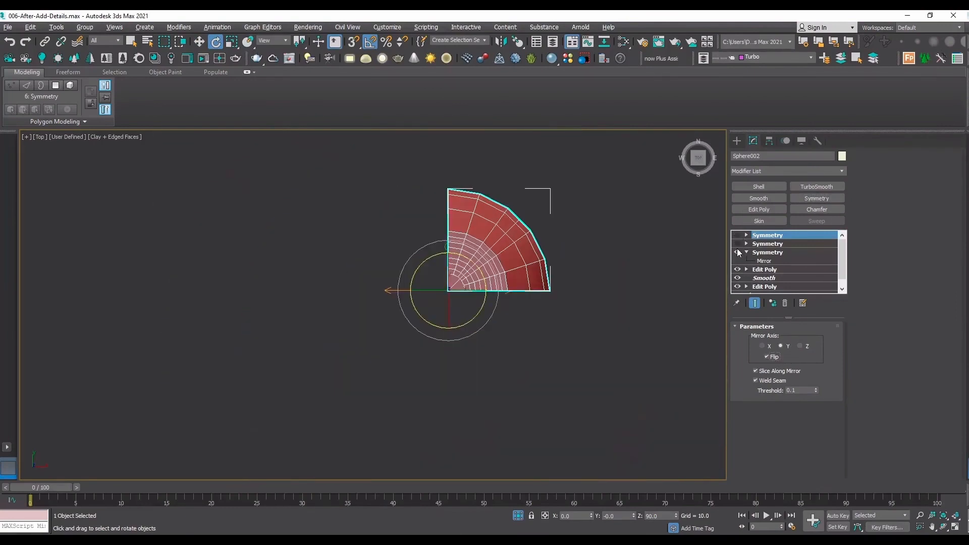
{"action": "left_click", "coordinate": [737, 252]}
{"action": "left_click", "coordinate": [738, 253]}
{"action": "left_click", "coordinate": [738, 253]}
{"action": "scroll", "coordinate": [506, 254], "scroll_direction": "up", "scroll_amount": 5}
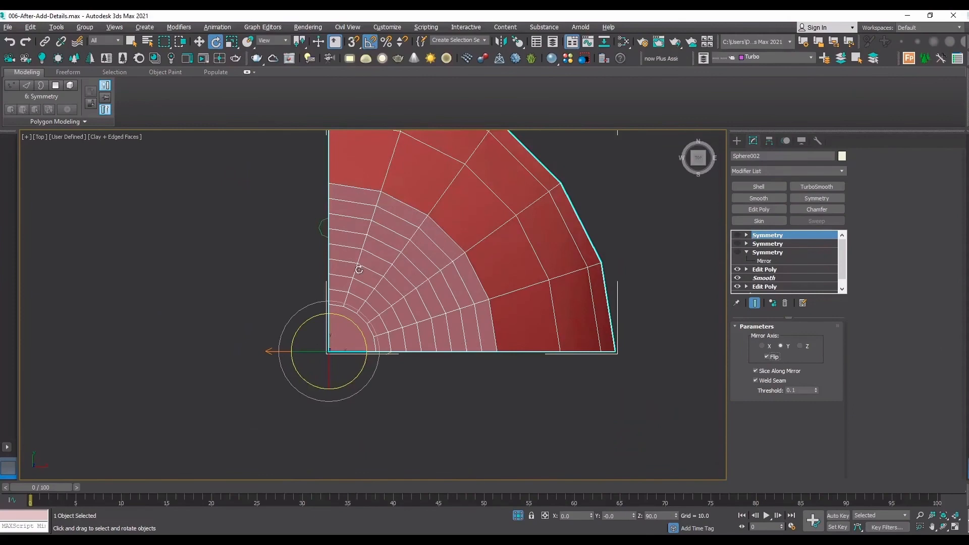
{"action": "left_click", "coordinate": [738, 252]}
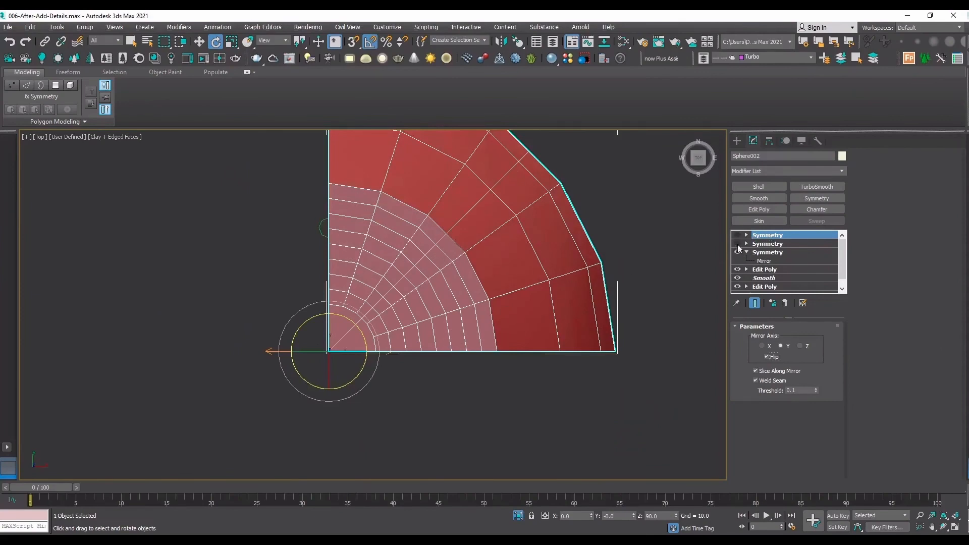
{"action": "left_click", "coordinate": [737, 244]}
{"action": "left_click", "coordinate": [738, 235]}
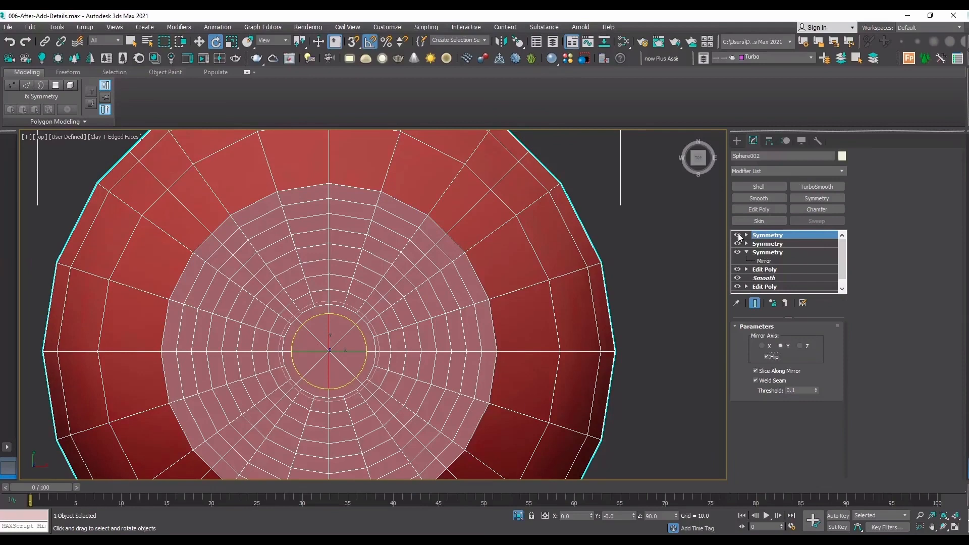
Turn off all three Symmetry modifiers and add a new Edit Poly modifier beneath them, above the existing Edit Poly.
{"action": "left_click", "coordinate": [738, 235]}
{"action": "left_click", "coordinate": [737, 243]}
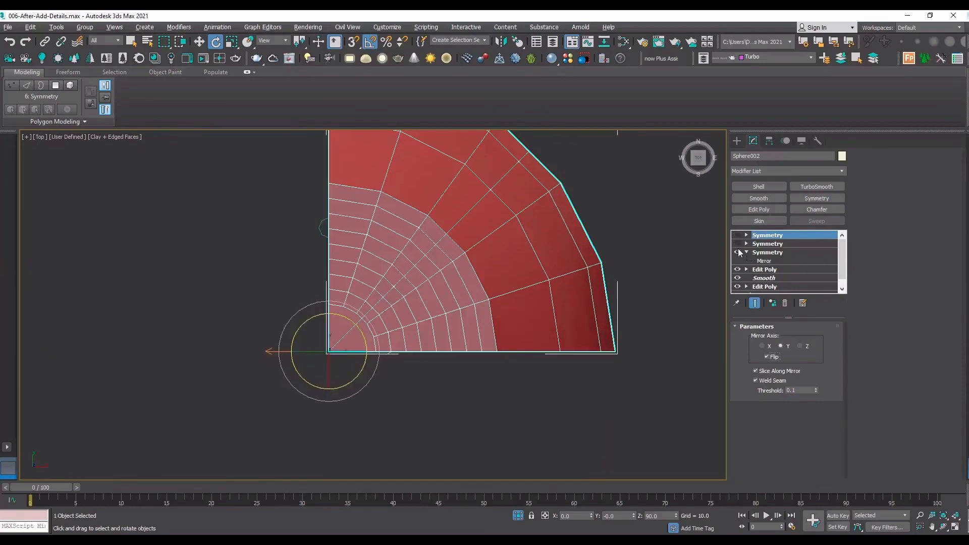
{"action": "left_click", "coordinate": [737, 253]}
{"action": "left_click", "coordinate": [785, 271]}
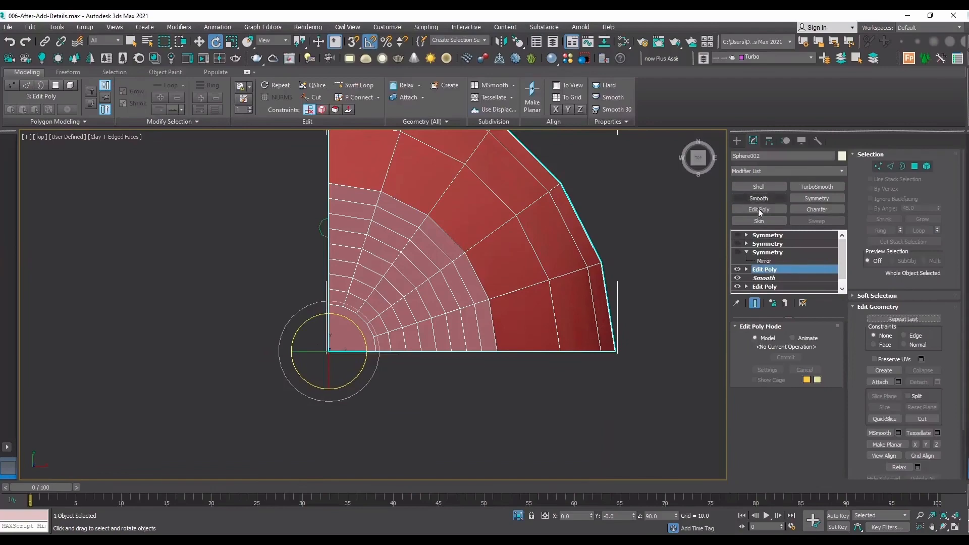
{"action": "left_click", "coordinate": [759, 209]}
{"action": "left_click", "coordinate": [944, 527]}
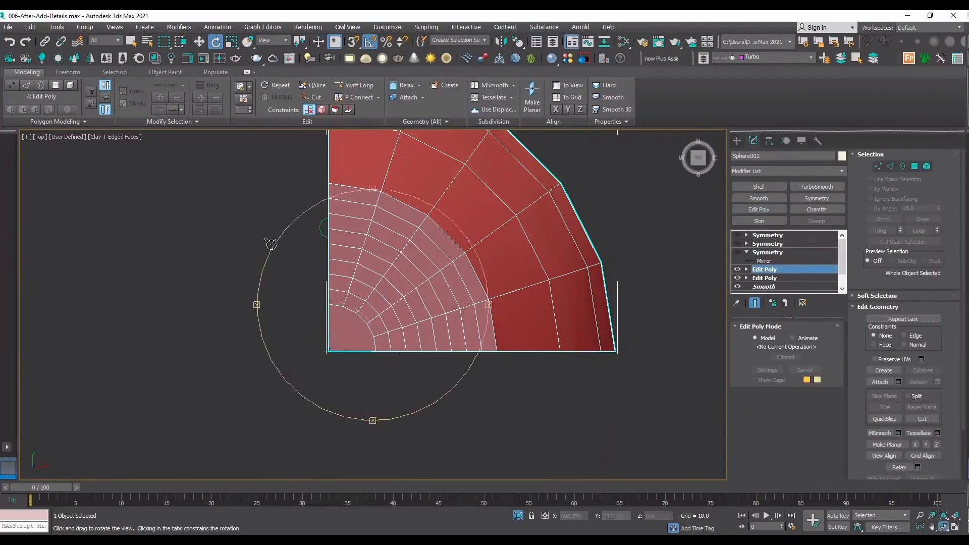
{"action": "left_click_drag", "start_coordinate": [383, 323], "coordinate": [419, 325]}
{"action": "scroll", "coordinate": [419, 325], "scroll_direction": "up", "scroll_amount": 10}
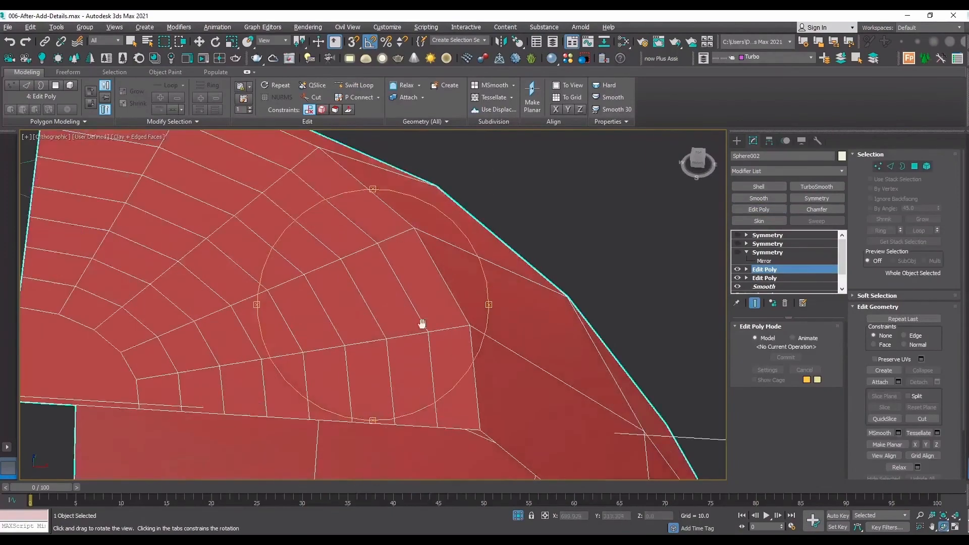
Chamfer the first edge loop inside the cap's outer rim with an amount of 0.02 and 0 segments.
{"action": "key", "text": "e"}
{"action": "key", "text": "2"}
{"action": "double_click", "coordinate": [513, 290]}
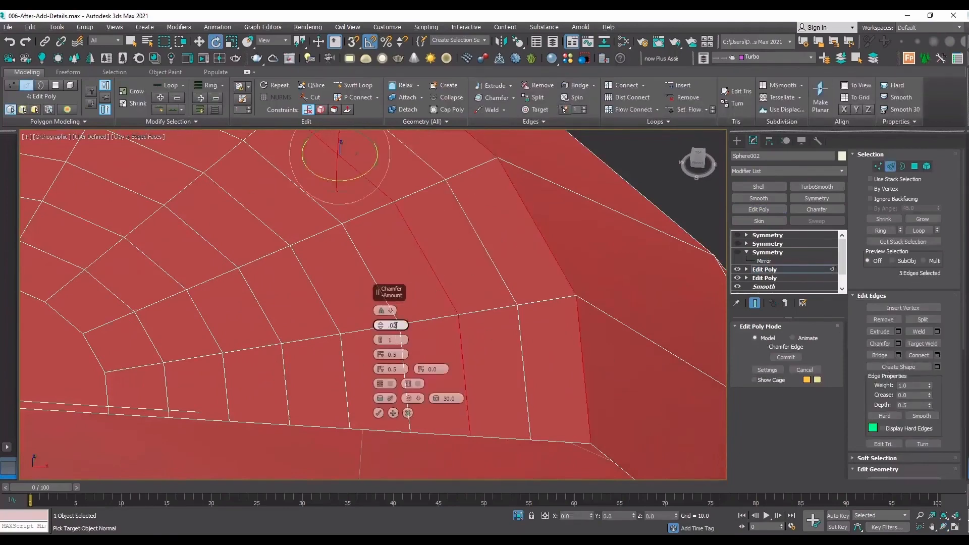
{"action": "key", "text": "Return"}
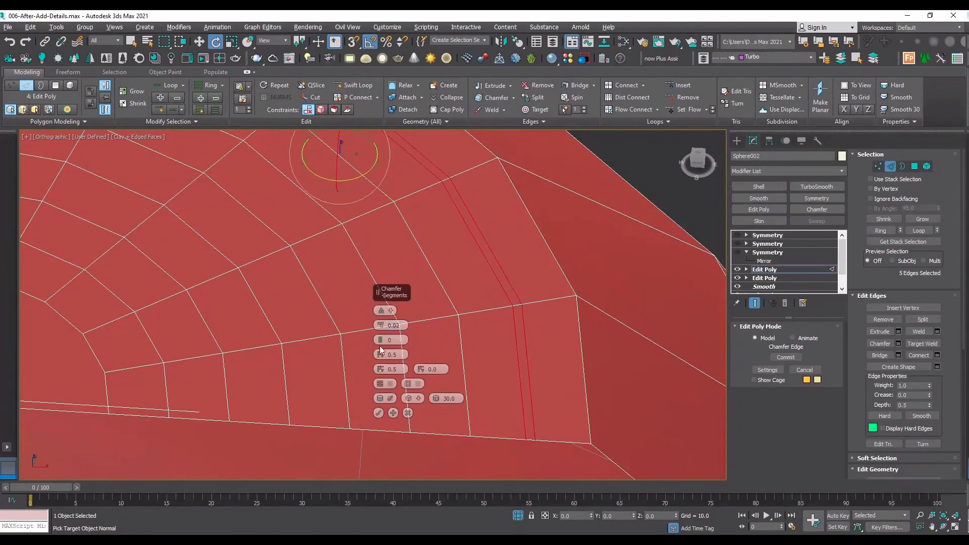
{"action": "left_click", "coordinate": [379, 413]}
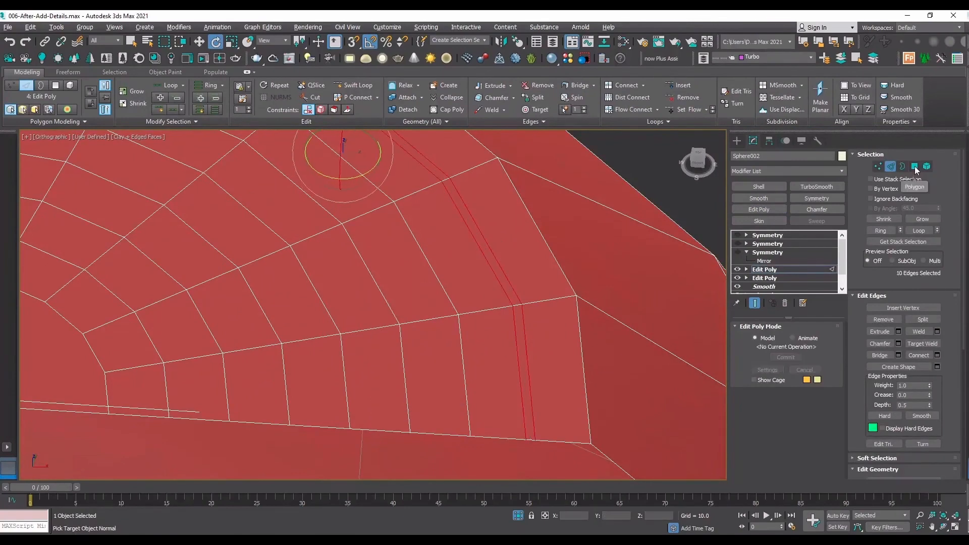
Select the narrow polygon strip between the chamfered loops and extrude it inward by -0.126 to form a groove.
{"action": "left_click", "coordinate": [915, 167], "text": "ctrl"}
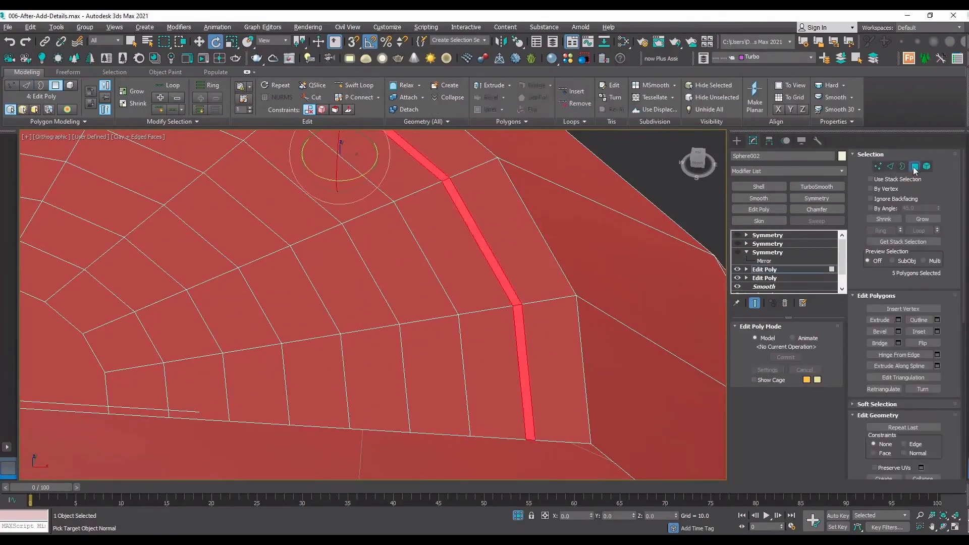
{"action": "left_click", "coordinate": [898, 320]}
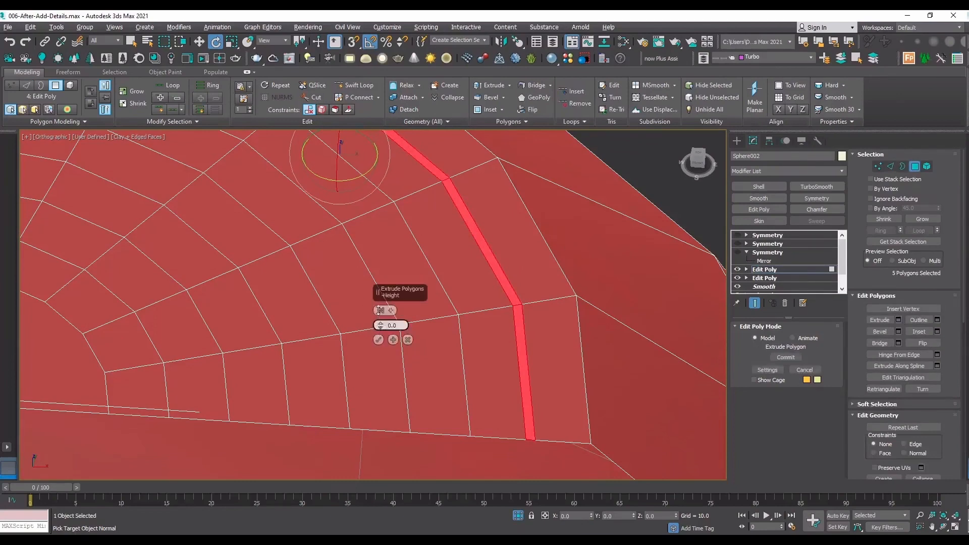
{"action": "left_click_drag", "start_coordinate": [380, 325], "coordinate": [391, 365]}
{"action": "scroll", "coordinate": [405, 377], "scroll_direction": "down", "scroll_amount": 5}
{"action": "scroll", "coordinate": [337, 317], "scroll_direction": "up", "scroll_amount": 4}
{"action": "key", "text": "F3"}
{"action": "scroll", "coordinate": [318, 202], "scroll_direction": "up", "scroll_amount": 1}
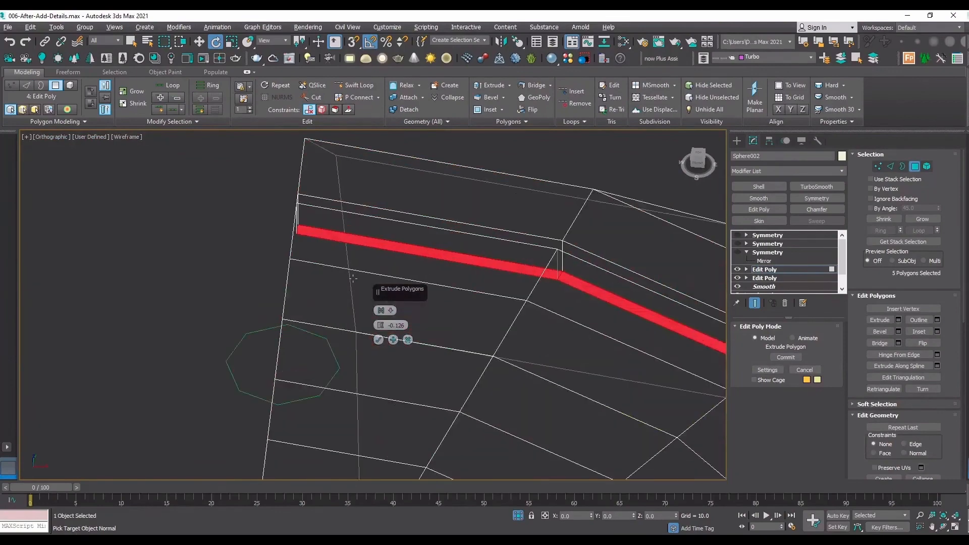
{"action": "left_click", "coordinate": [378, 340]}
Delete the polygons closing the groove's two ends along the cut sides of the quarter cap.
{"action": "middle_click_drag", "start_coordinate": [380, 346], "coordinate": [498, 385], "text": "alt"}
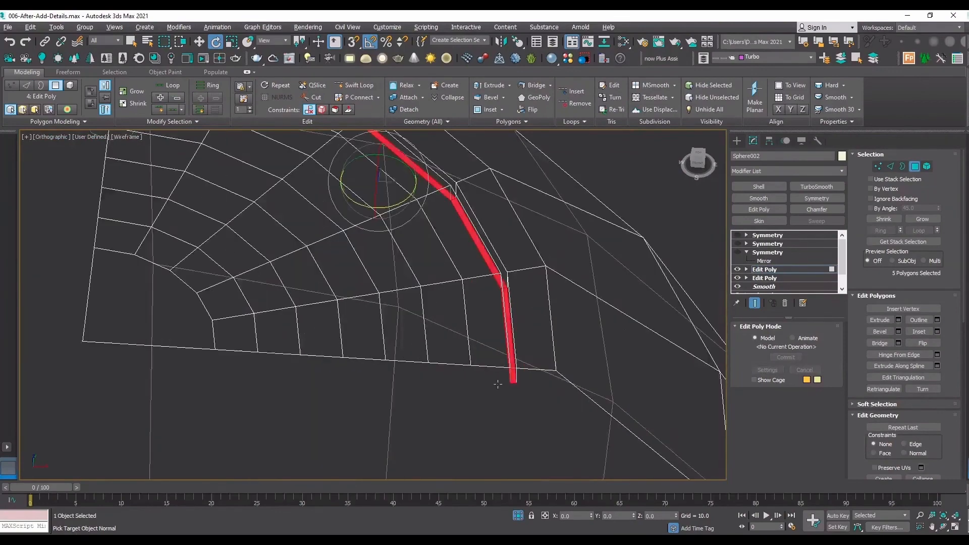
{"action": "key", "text": "F3"}
{"action": "scroll", "coordinate": [500, 380], "scroll_direction": "down", "scroll_amount": 1}
{"action": "left_click", "coordinate": [509, 380]}
{"action": "scroll", "coordinate": [507, 383], "scroll_direction": "up", "scroll_amount": 4}
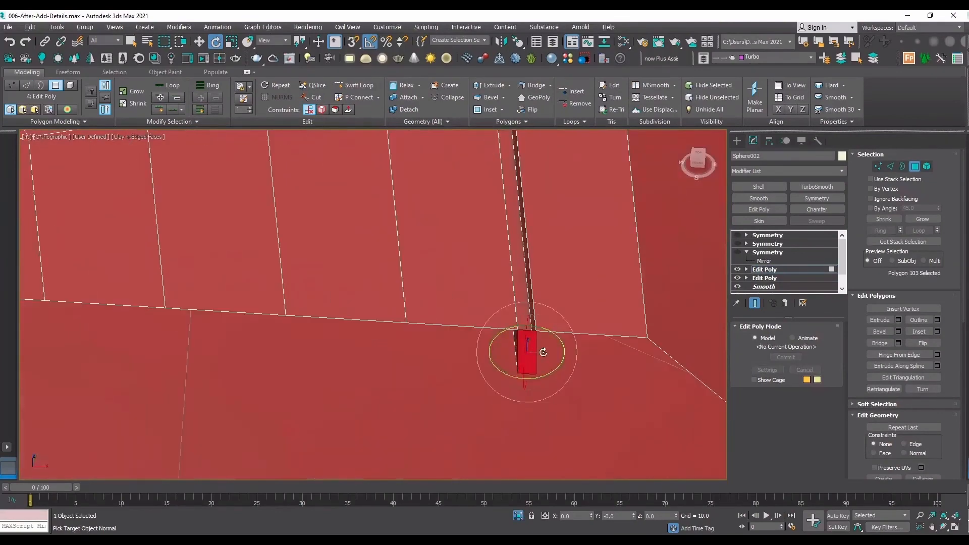
{"action": "key", "text": "Delete"}
{"action": "scroll", "coordinate": [541, 353], "scroll_direction": "down", "scroll_amount": 2}
{"action": "left_click", "coordinate": [942, 527]}
{"action": "scroll", "coordinate": [509, 298], "scroll_direction": "down", "scroll_amount": 3}
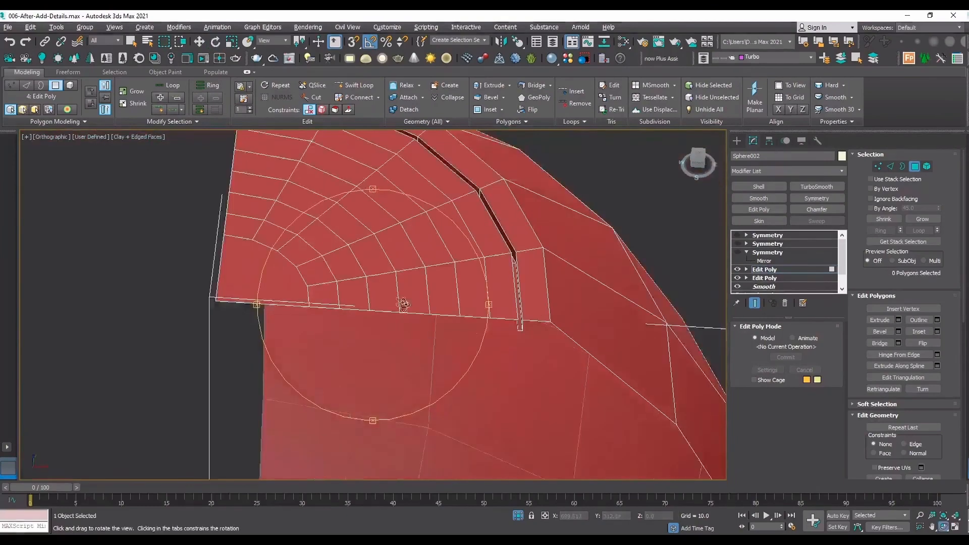
{"action": "left_click_drag", "start_coordinate": [403, 305], "coordinate": [459, 306]}
{"action": "right_click", "coordinate": [456, 307]}
{"action": "scroll", "coordinate": [447, 311], "scroll_direction": "up", "scroll_amount": 3}
{"action": "scroll", "coordinate": [446, 310], "scroll_direction": "up", "scroll_amount": 2}
{"action": "left_click", "coordinate": [407, 310]}
{"action": "key", "text": "Delete"}
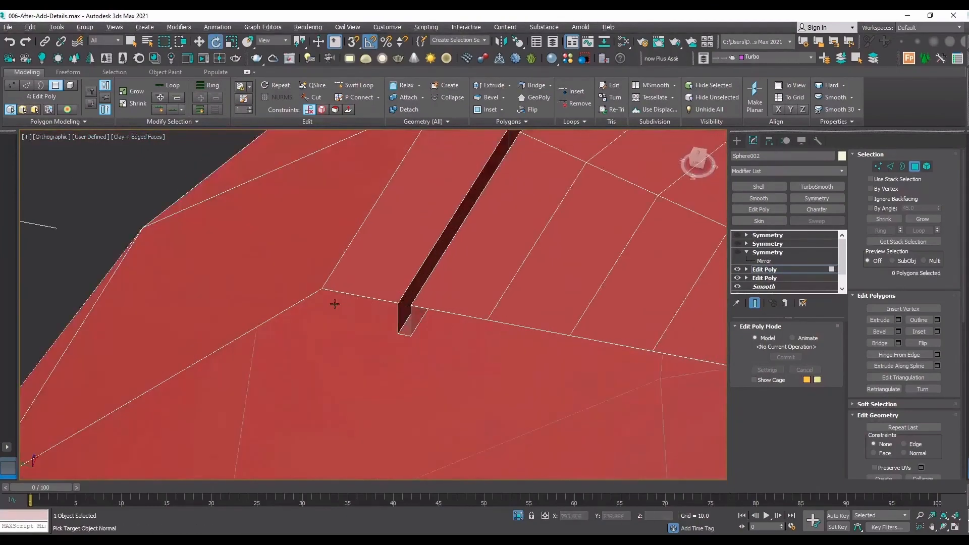
Select the cap's central polygon, grow the selection to 31 polygons inside the groove, and extrude them inward by -0.178.
{"action": "scroll", "coordinate": [361, 293], "scroll_direction": "down", "scroll_amount": 6}
{"action": "scroll", "coordinate": [381, 283], "scroll_direction": "up", "scroll_amount": 3}
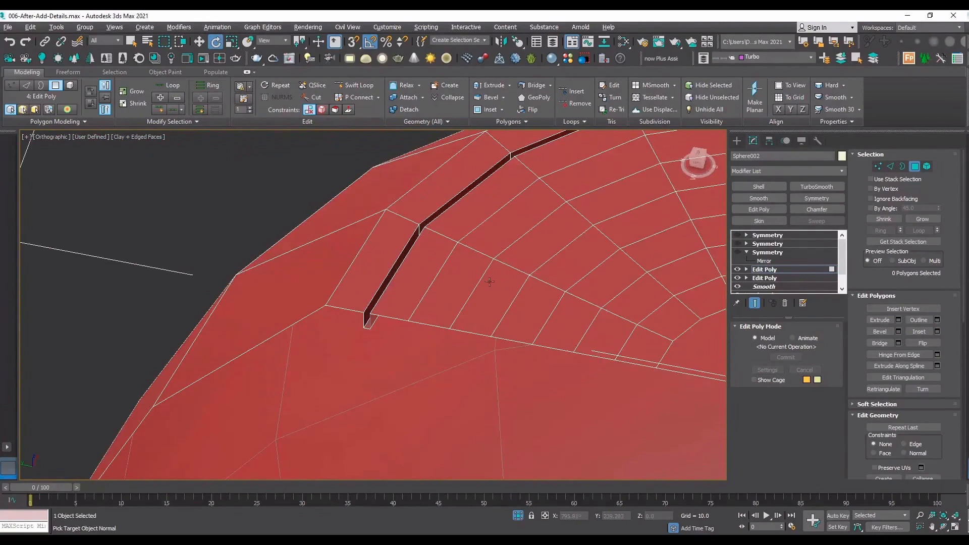
{"action": "scroll", "coordinate": [420, 283], "scroll_direction": "down", "scroll_amount": 2}
{"action": "left_click", "coordinate": [592, 315]}
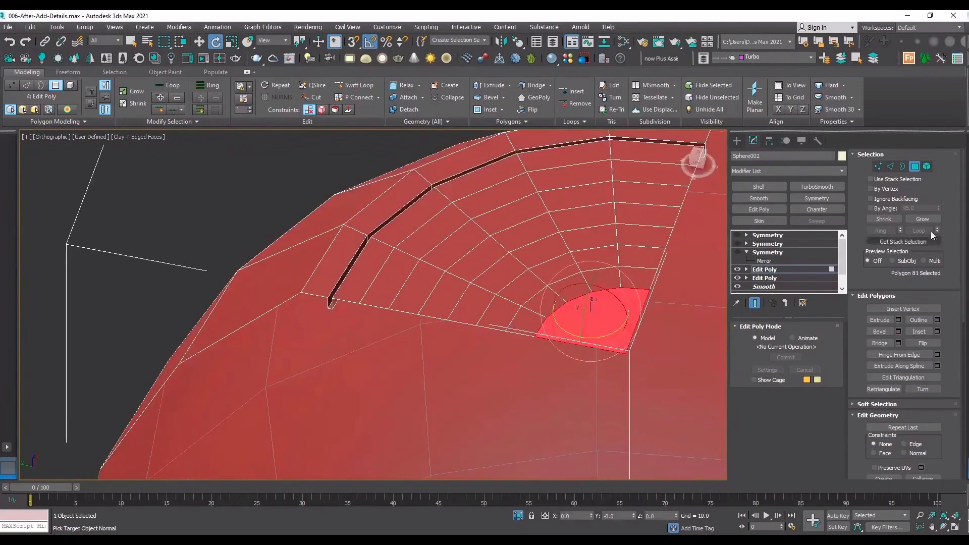
{"action": "left_click", "coordinate": [928, 220]}
{"action": "left_click", "coordinate": [928, 220]}
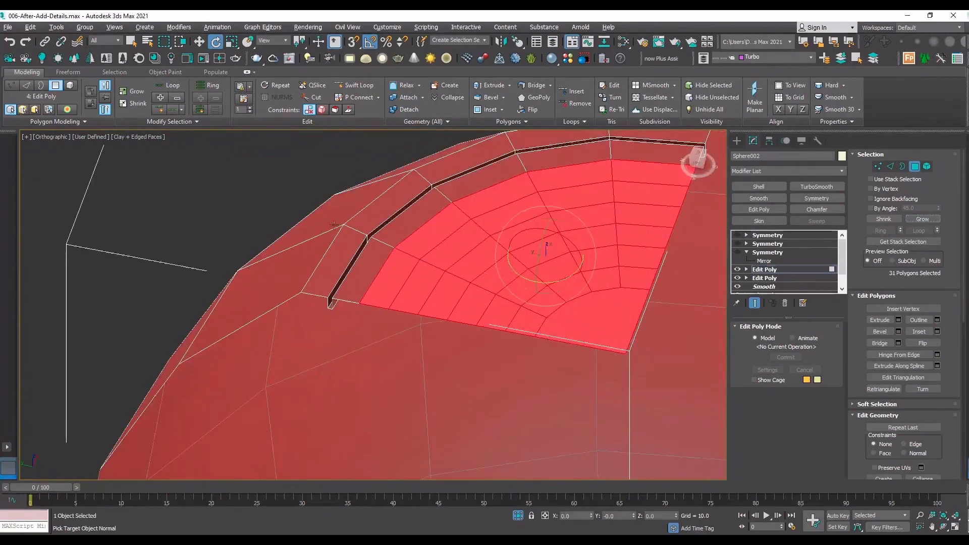
{"action": "left_click", "coordinate": [899, 320]}
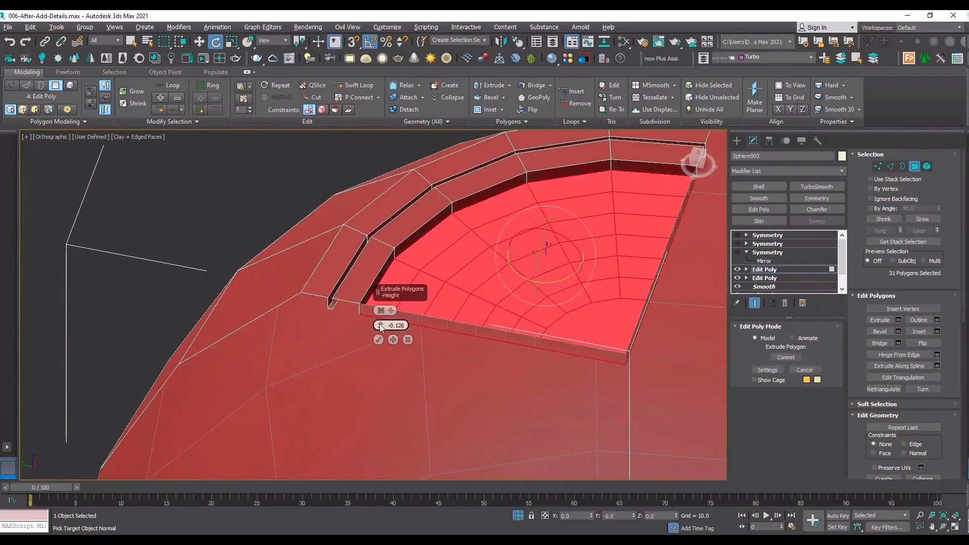
{"action": "left_click_drag", "start_coordinate": [381, 327], "coordinate": [382, 329]}
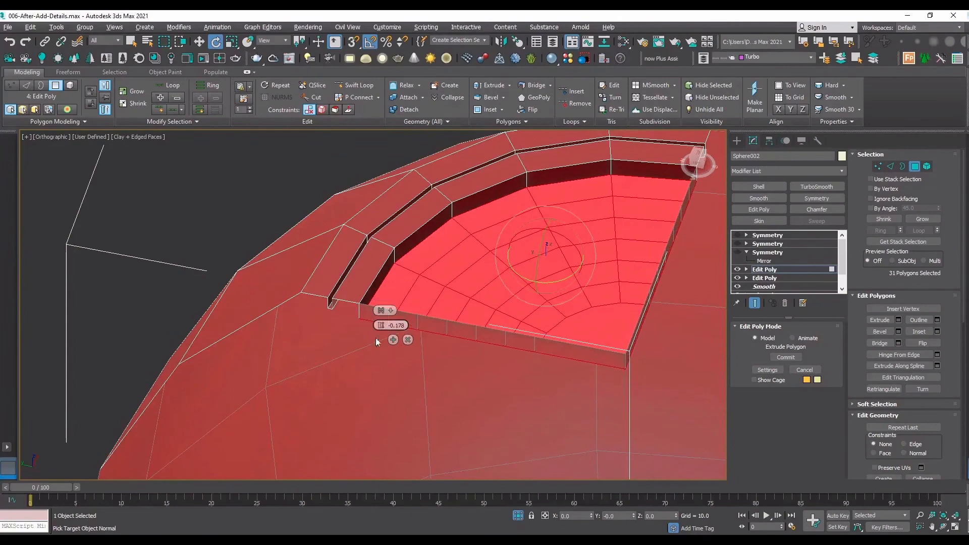
{"action": "left_click", "coordinate": [379, 340]}
Remove the edges of the extruded side walls along both straight cut sides of the recess.
{"action": "key", "text": "2"}
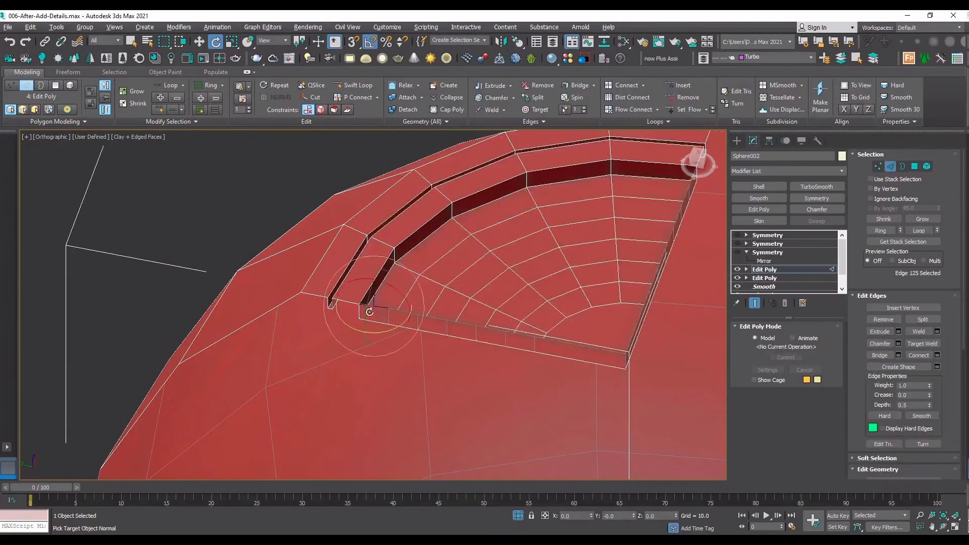
{"action": "scroll", "coordinate": [364, 309], "scroll_direction": "up", "scroll_amount": 8}
{"action": "scroll", "coordinate": [360, 290], "scroll_direction": "up", "scroll_amount": 4}
{"action": "key", "text": "Delete"}
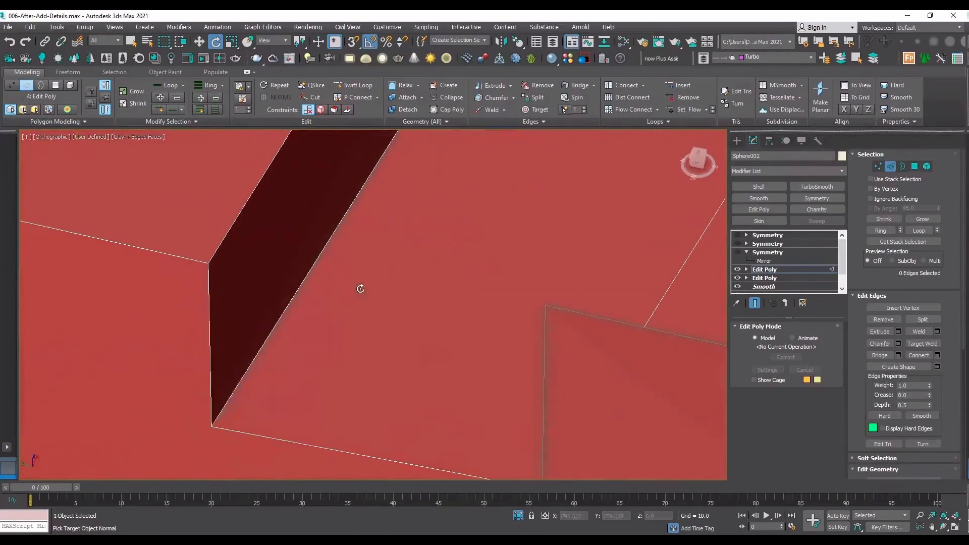
{"action": "scroll", "coordinate": [256, 318], "scroll_direction": "down", "scroll_amount": 8}
{"action": "scroll", "coordinate": [258, 320], "scroll_direction": "down", "scroll_amount": 6}
{"action": "scroll", "coordinate": [499, 217], "scroll_direction": "up", "scroll_amount": 8}
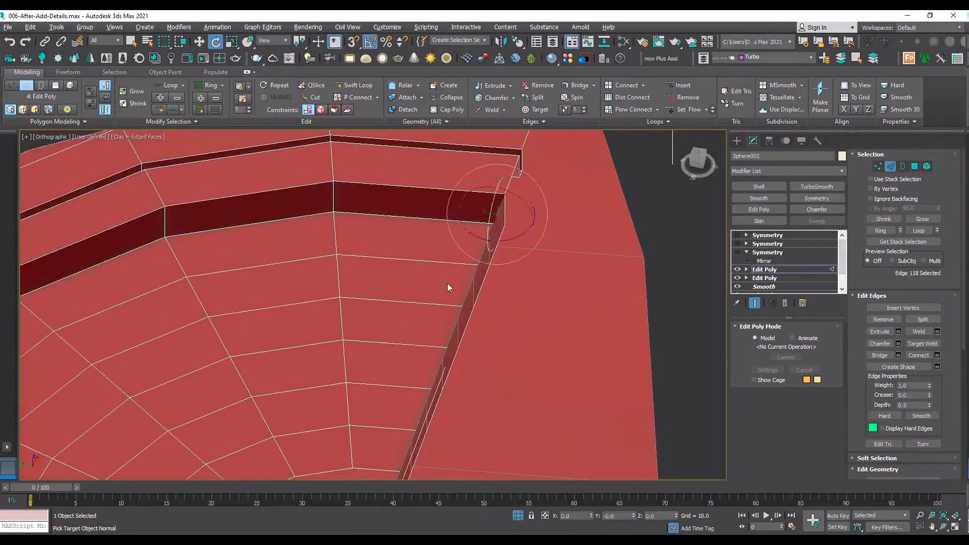
{"action": "double_click", "coordinate": [479, 266]}
{"action": "scroll", "coordinate": [506, 235], "scroll_direction": "down", "scroll_amount": 4}
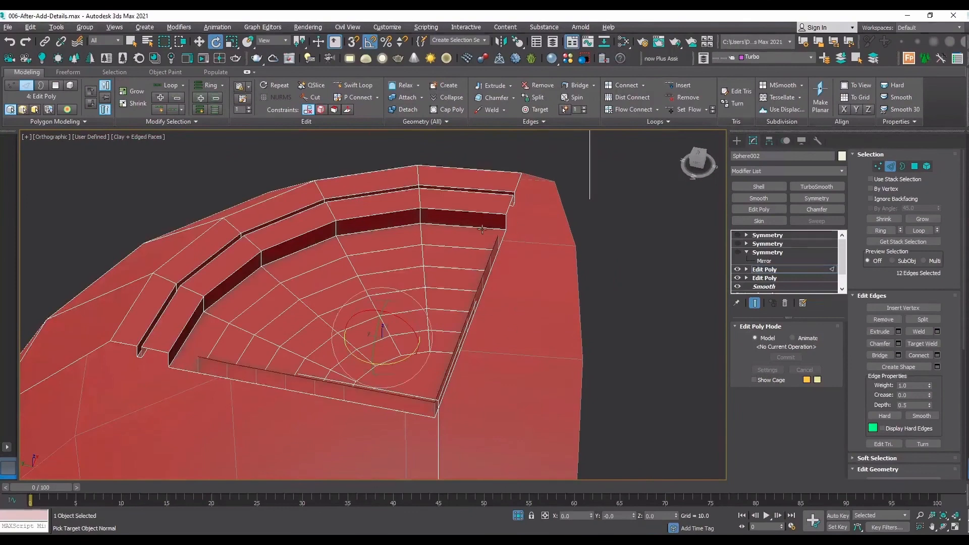
{"action": "key", "text": "ctrl+BackSpace"}
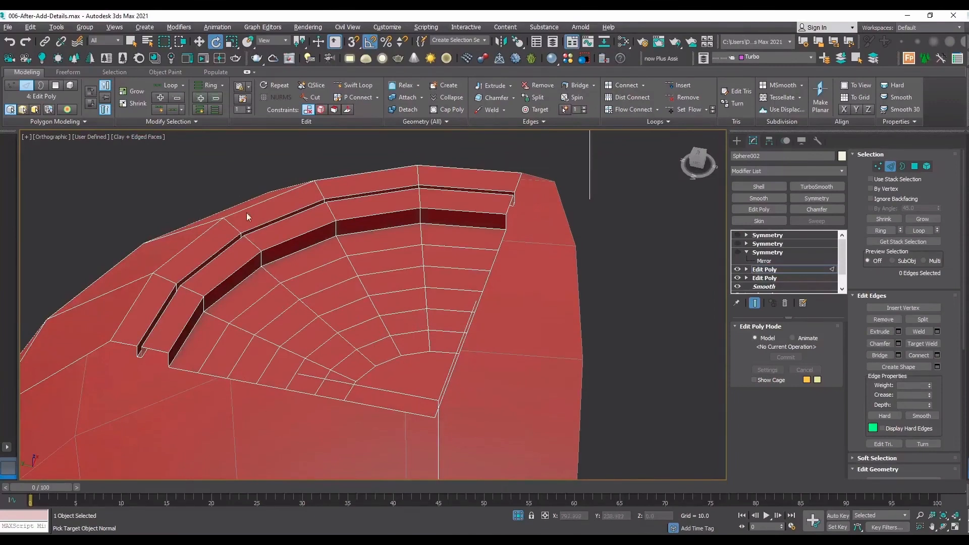
{"action": "left_click", "coordinate": [353, 84]}
{"action": "scroll", "coordinate": [178, 319], "scroll_direction": "up", "scroll_amount": 4}
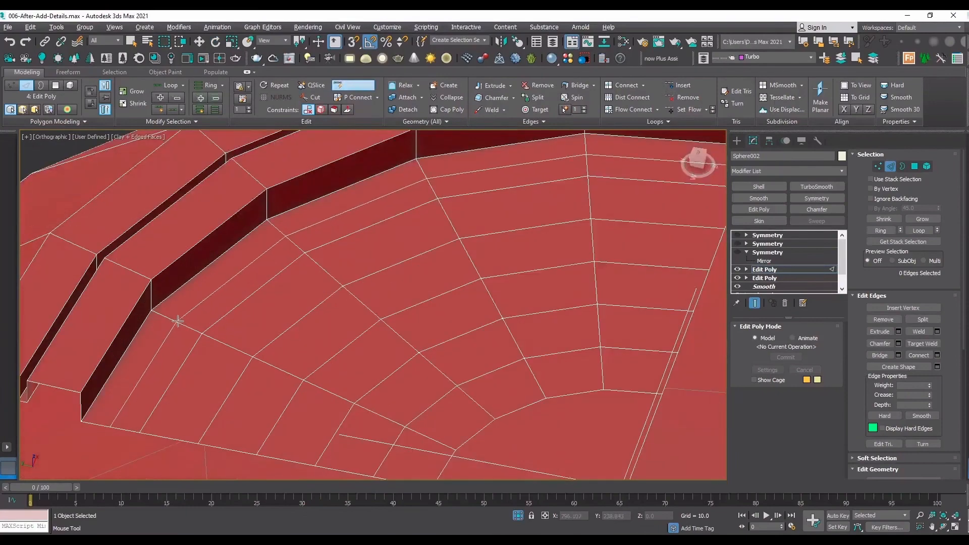
{"action": "right_click", "coordinate": [178, 321]}
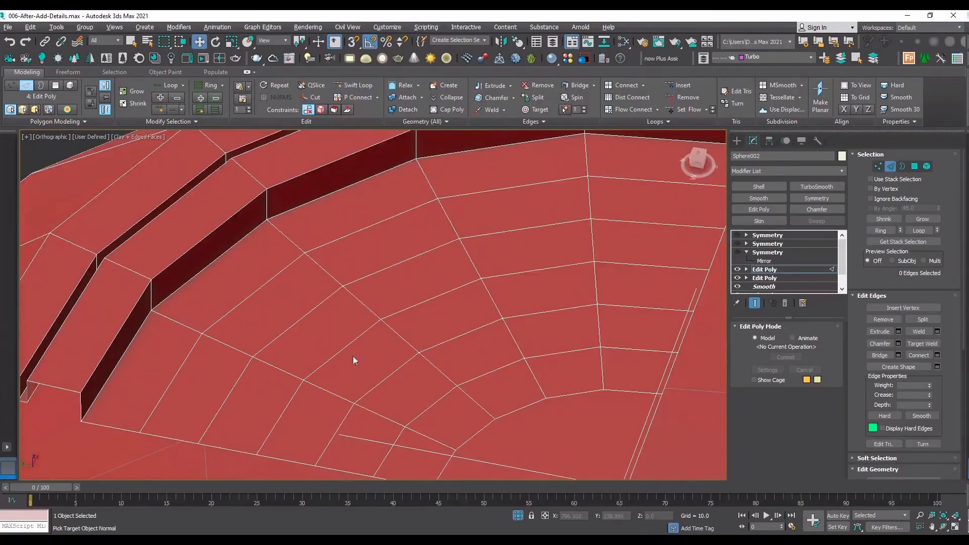
Select the end edge of the first ring inside the recess at the cut side and frame it in the top view.
{"action": "key", "text": "t"}
{"action": "key", "text": "z"}
{"action": "scroll", "coordinate": [273, 288], "scroll_direction": "up", "scroll_amount": 5}
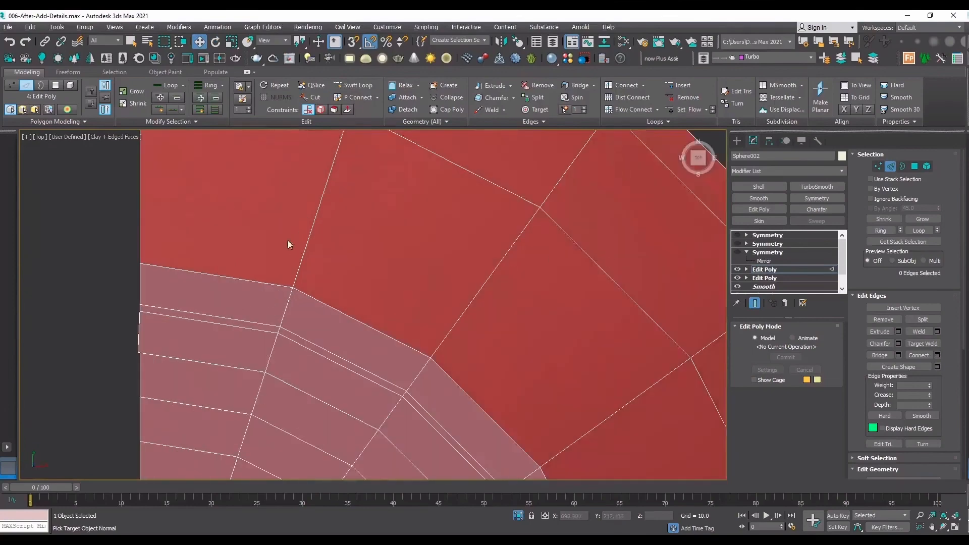
{"action": "scroll", "coordinate": [288, 240], "scroll_direction": "down", "scroll_amount": 5}
{"action": "middle_click_drag", "start_coordinate": [356, 282], "coordinate": [362, 236], "text": "alt"}
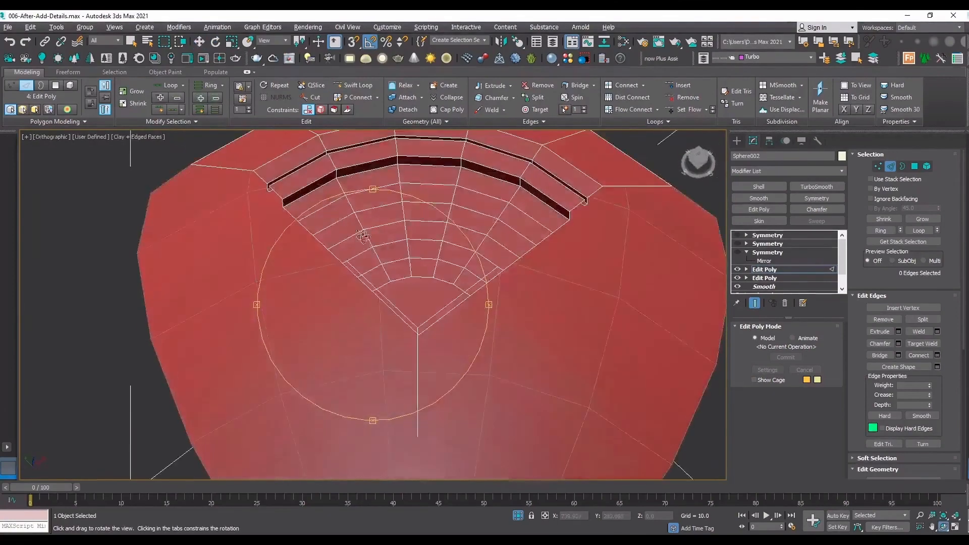
{"action": "scroll", "coordinate": [362, 236], "scroll_direction": "up", "scroll_amount": 5}
{"action": "right_click", "coordinate": [306, 296]}
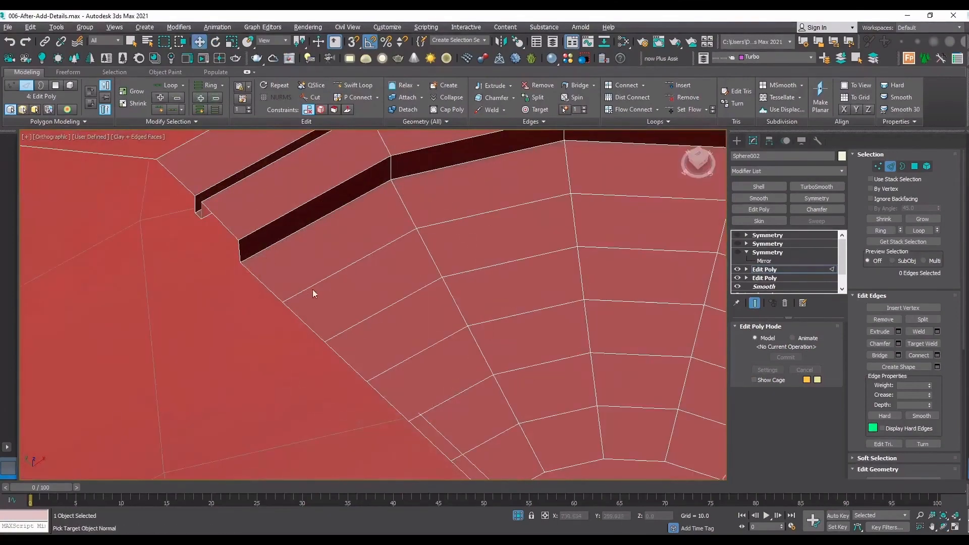
{"action": "left_click", "coordinate": [313, 290]}
{"action": "key", "text": "t"}
{"action": "key", "text": "z"}
{"action": "scroll", "coordinate": [350, 286], "scroll_direction": "down", "scroll_amount": 4}
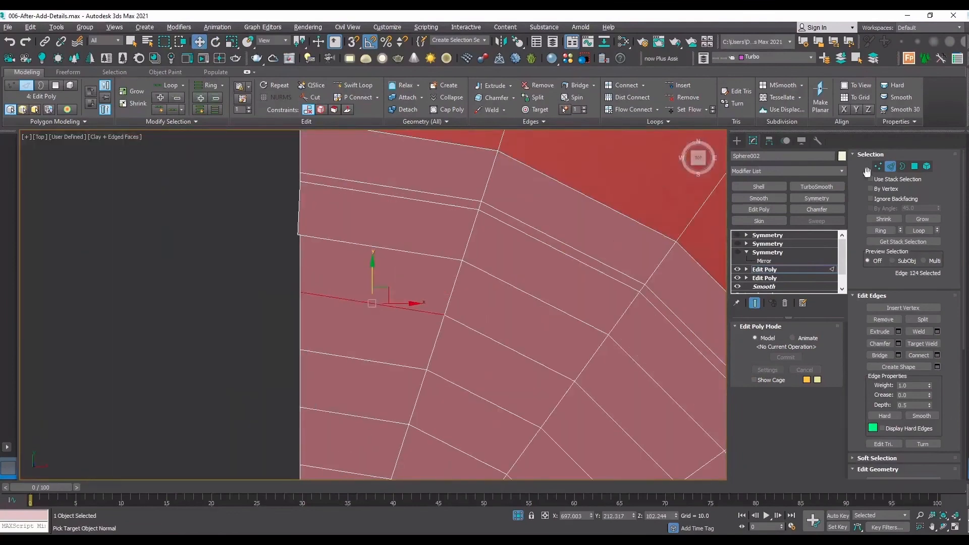
Draw an 8-sided NGon spline with a radius of about 0.174, centered on the ring edge's end at the cut side.
{"action": "left_click", "coordinate": [737, 141]}
{"action": "left_click", "coordinate": [772, 241]}
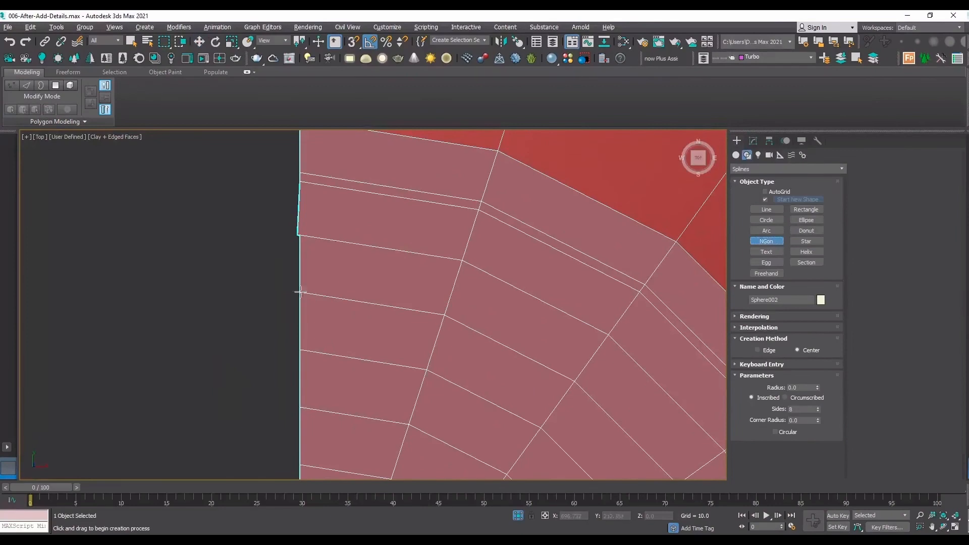
{"action": "scroll", "coordinate": [299, 292], "scroll_direction": "up", "scroll_amount": 4}
{"action": "left_click_drag", "start_coordinate": [299, 292], "coordinate": [350, 248]}
{"action": "key", "text": "F3"}
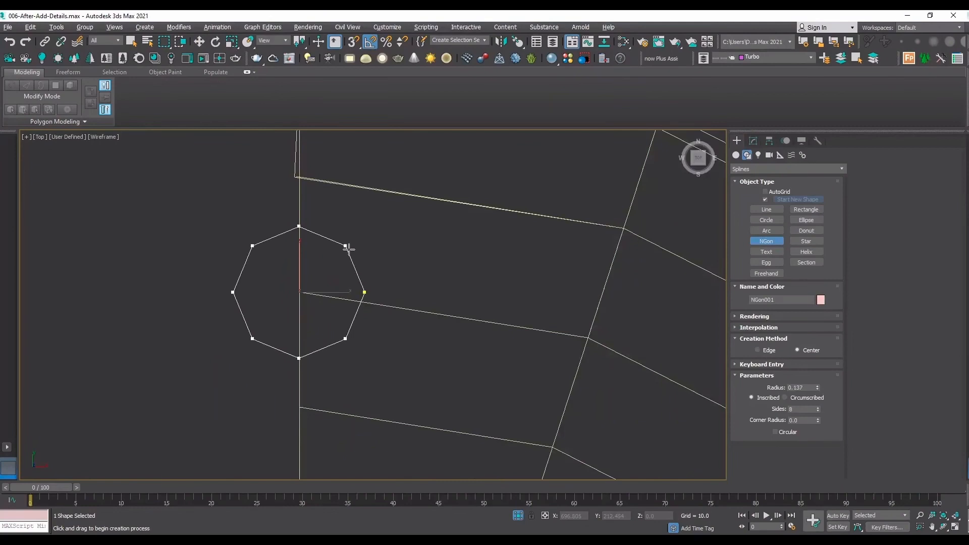
{"action": "left_click_drag", "start_coordinate": [347, 249], "coordinate": [367, 244]}
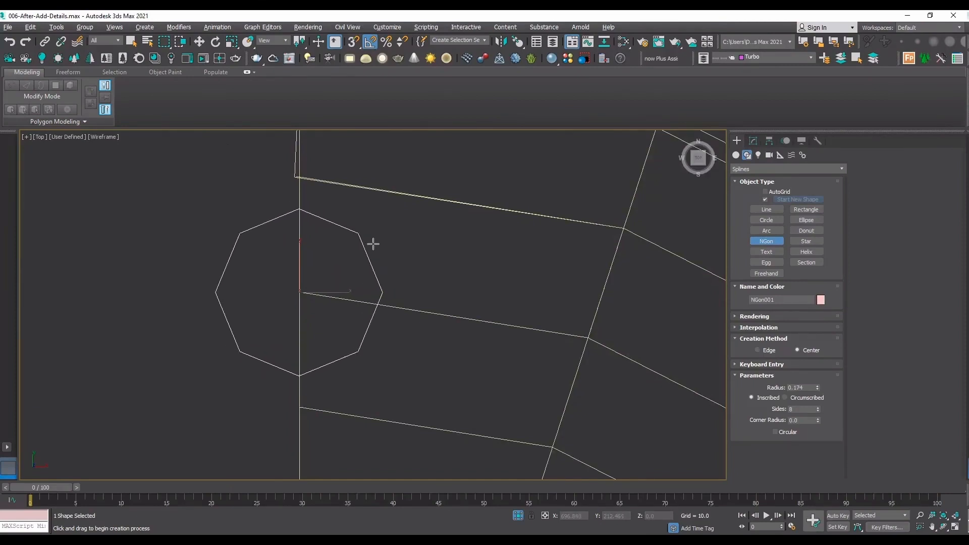
{"action": "key", "text": "w"}
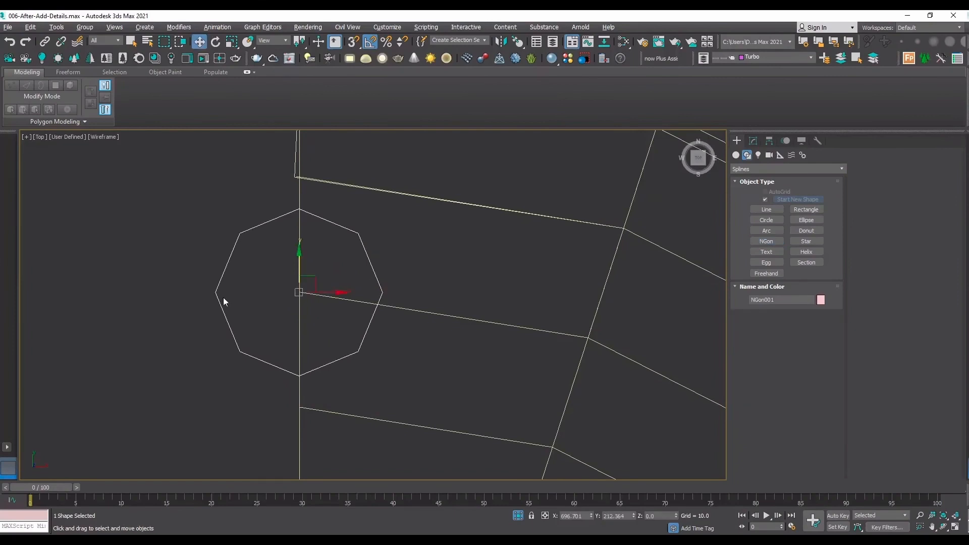
In the sphere cap's upper Edit Poly, add two Swift Loop edge loops through the octagon's right and lower-right corners.
{"action": "left_click", "coordinate": [273, 327]}
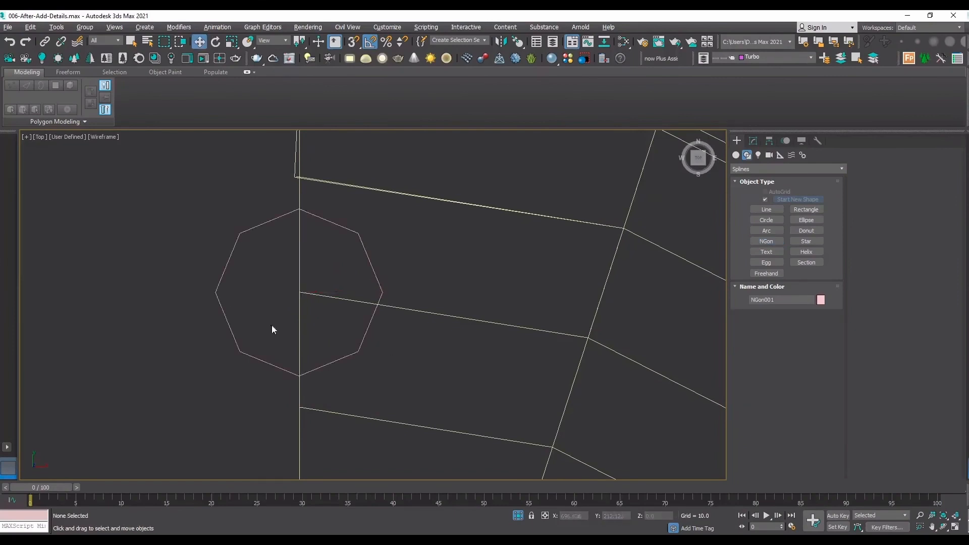
{"action": "left_click", "coordinate": [361, 349]}
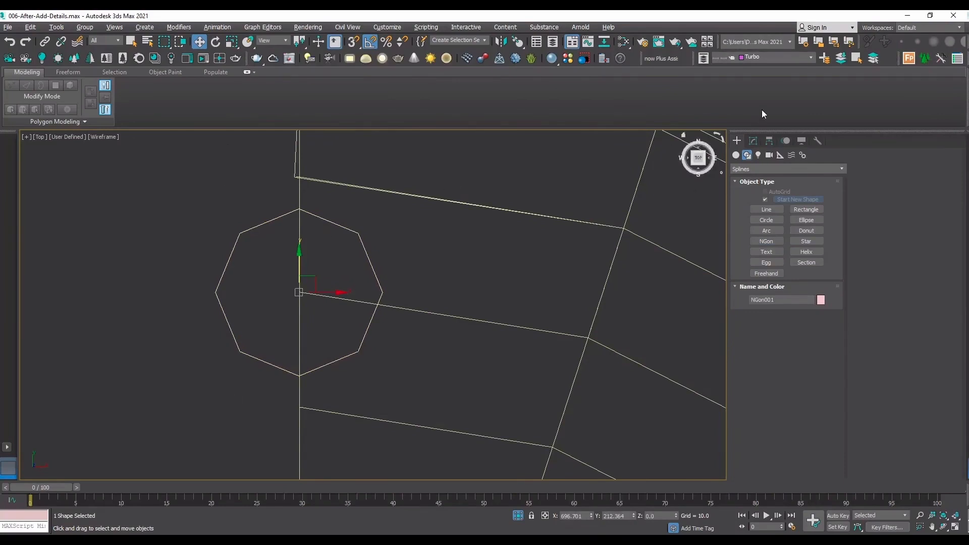
{"action": "left_click", "coordinate": [424, 310]}
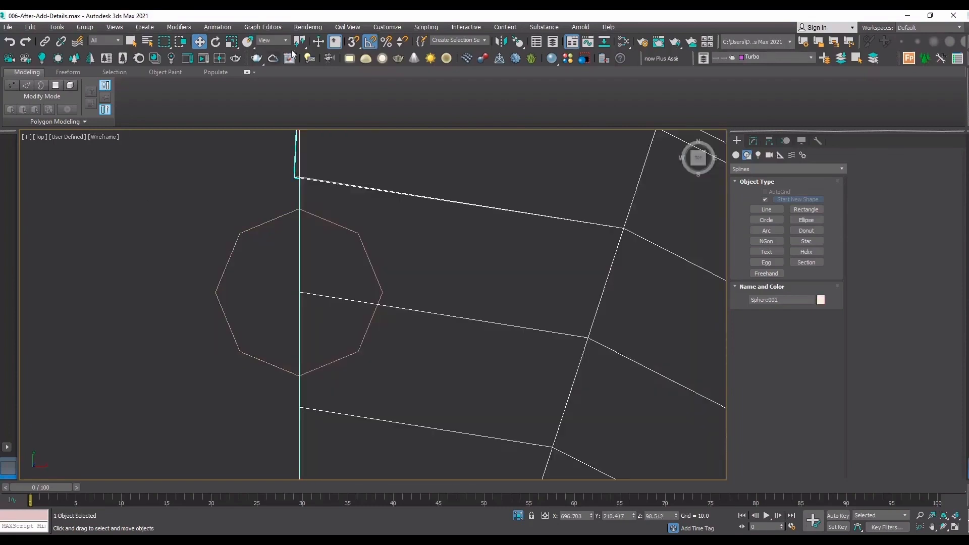
{"action": "left_click", "coordinate": [753, 141]}
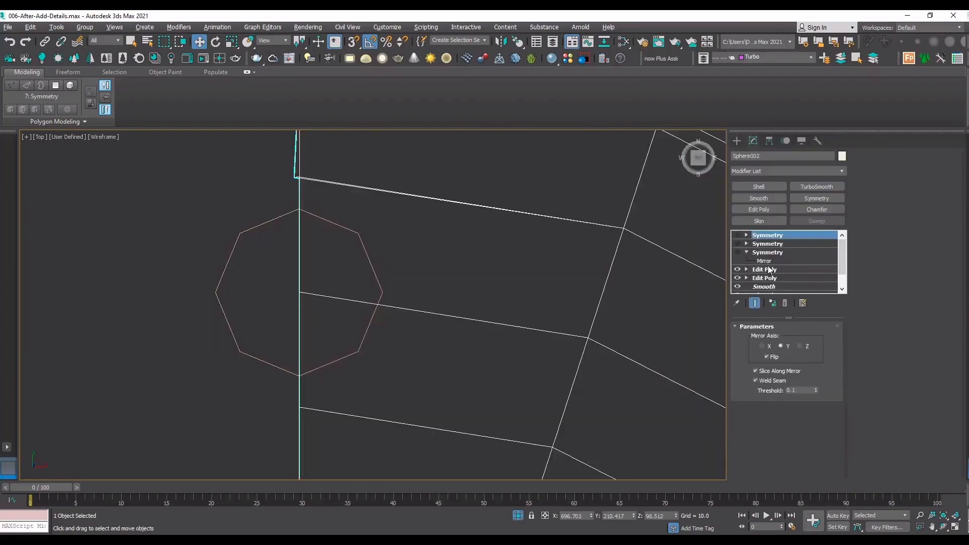
{"action": "left_click", "coordinate": [769, 270]}
{"action": "left_click", "coordinate": [354, 85]}
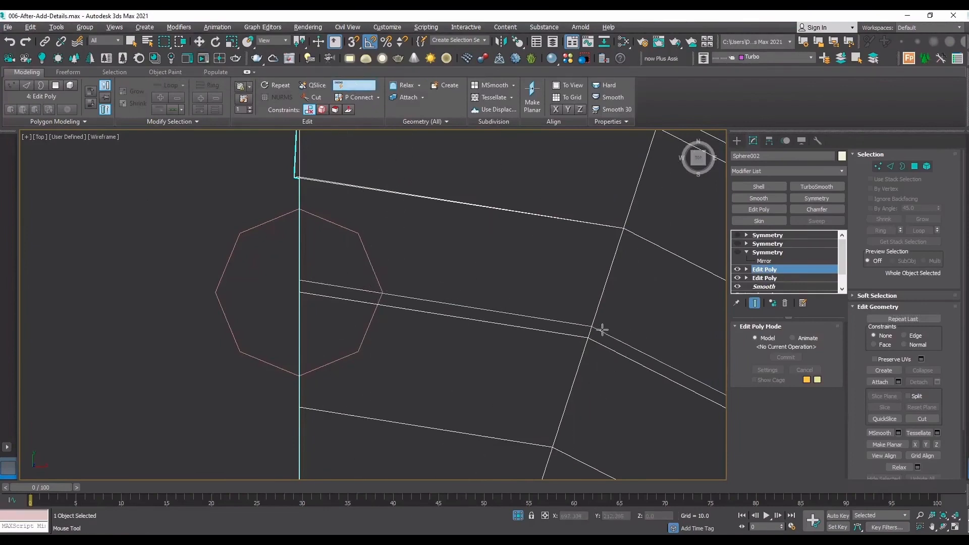
{"action": "left_click", "coordinate": [603, 330]}
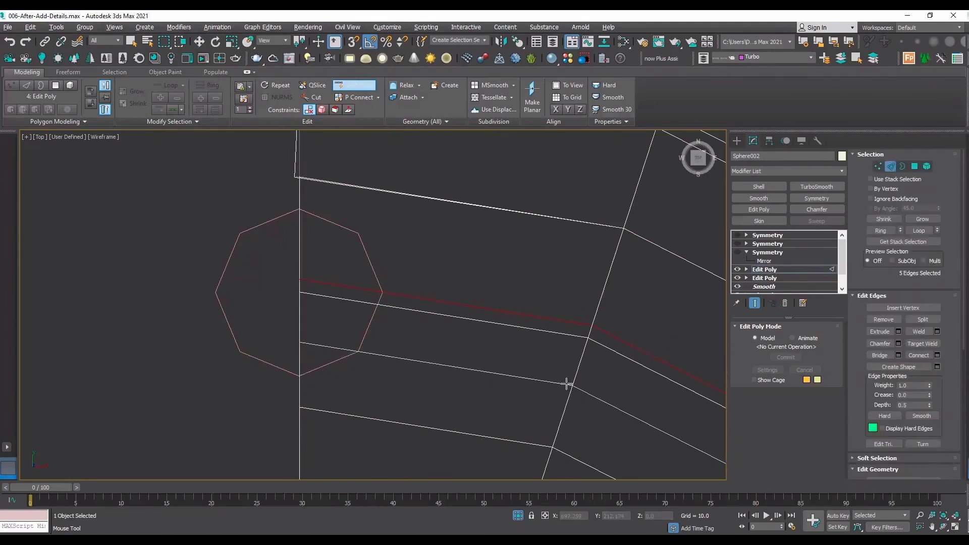
{"action": "left_click", "coordinate": [558, 382]}
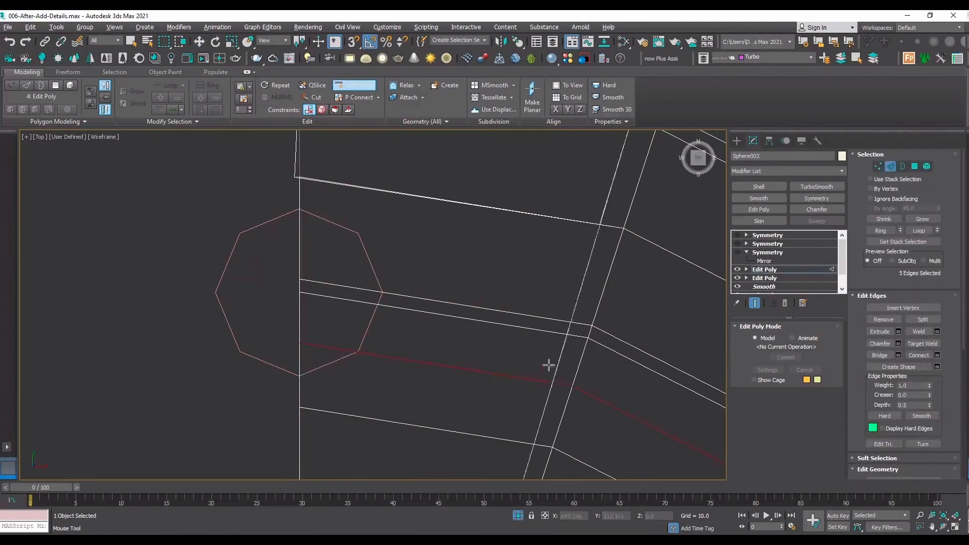
Remove the original ring edge loop lying just below the new loop at the octagon's right corner.
{"action": "key", "text": "w"}
{"action": "double_click", "coordinate": [543, 331]}
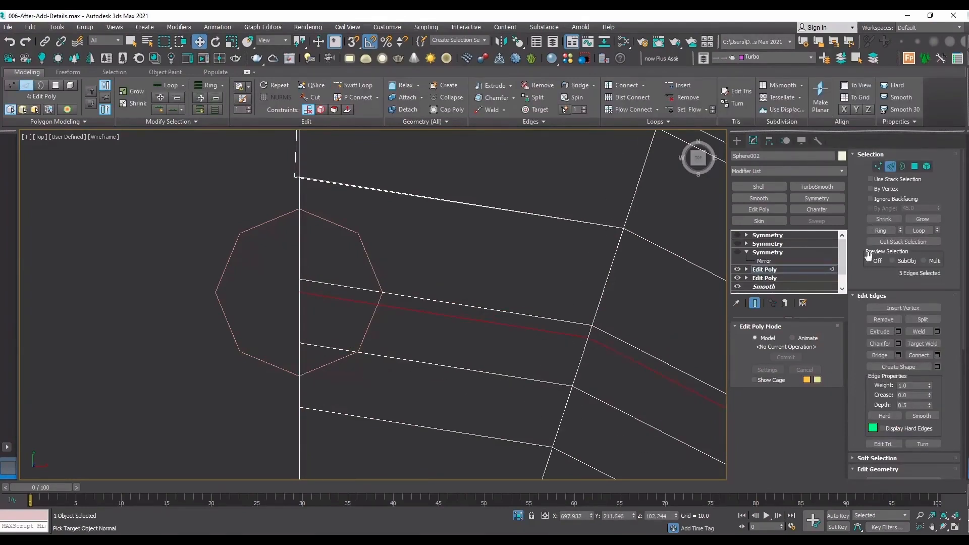
{"action": "left_click", "coordinate": [882, 320]}
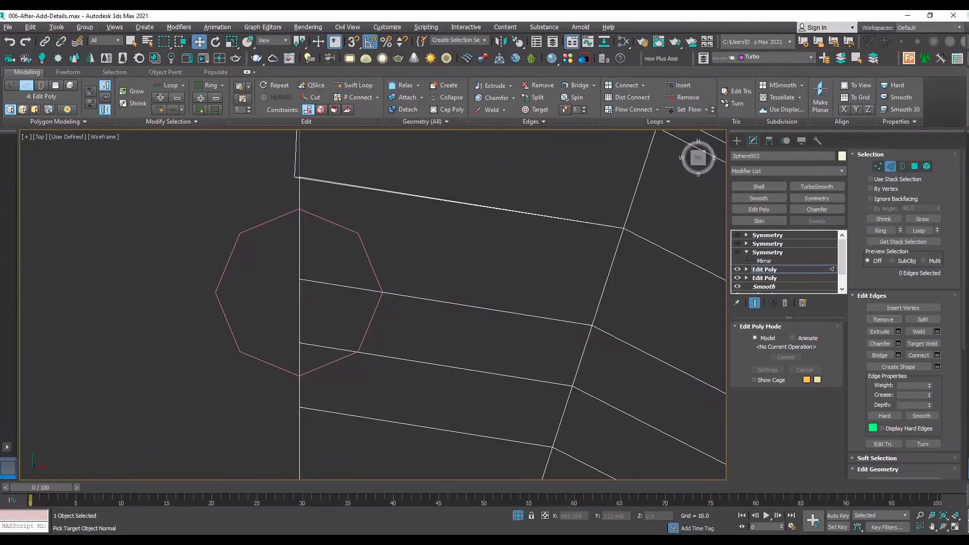
Try to cut edges along the octagon's two lower-right sides with snapping, and check the cut from another angle.
{"action": "scroll", "coordinate": [929, 373], "scroll_direction": "down", "scroll_amount": 5}
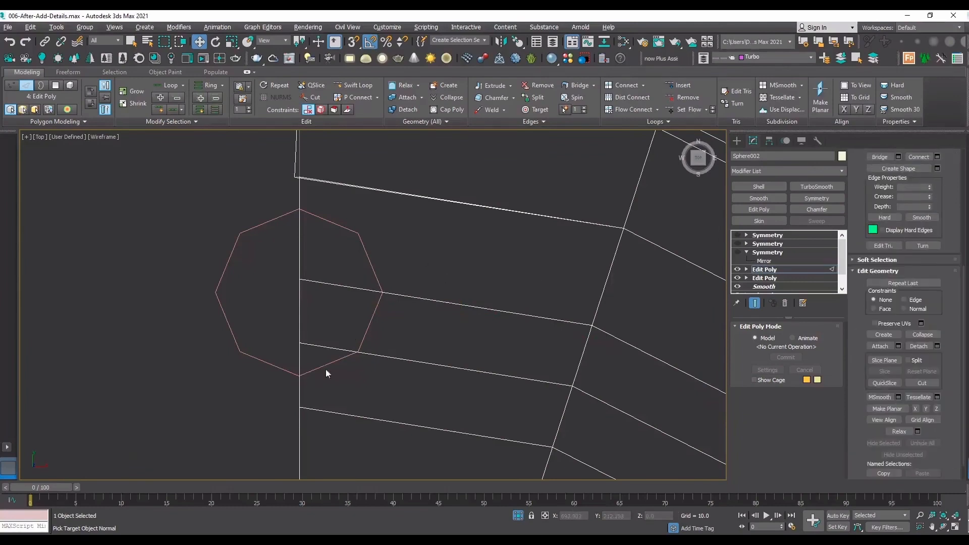
{"action": "left_click", "coordinate": [918, 383]}
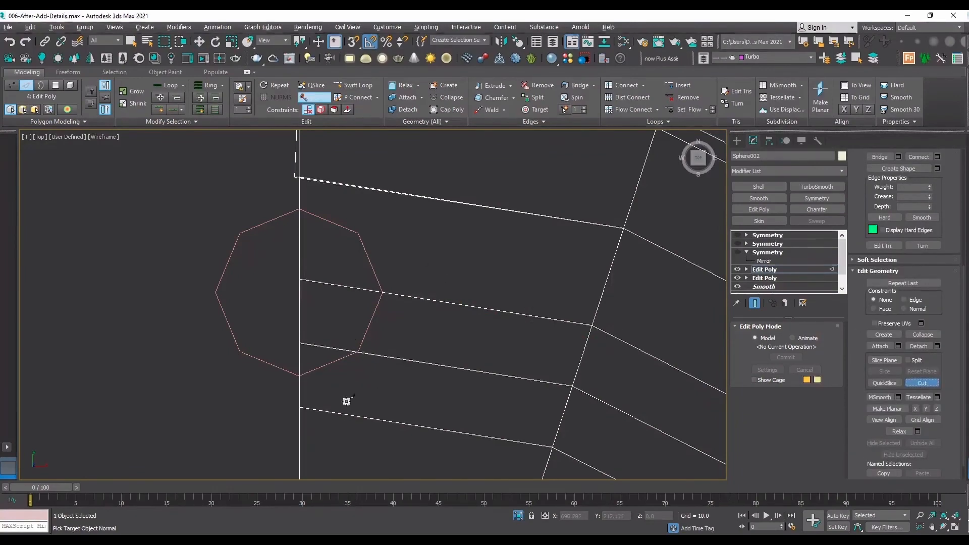
{"action": "key", "text": "s"}
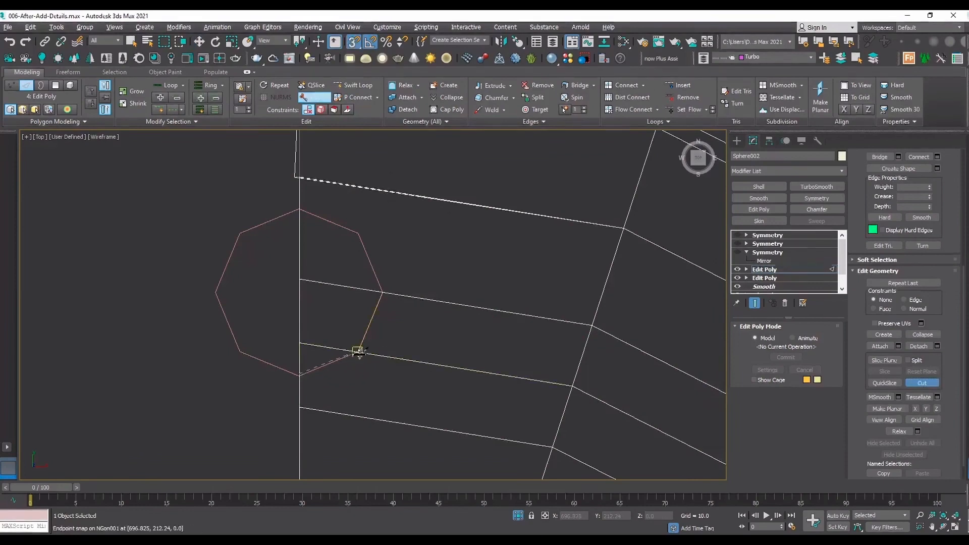
{"action": "left_click", "coordinate": [357, 351]}
{"action": "left_click", "coordinate": [383, 293]}
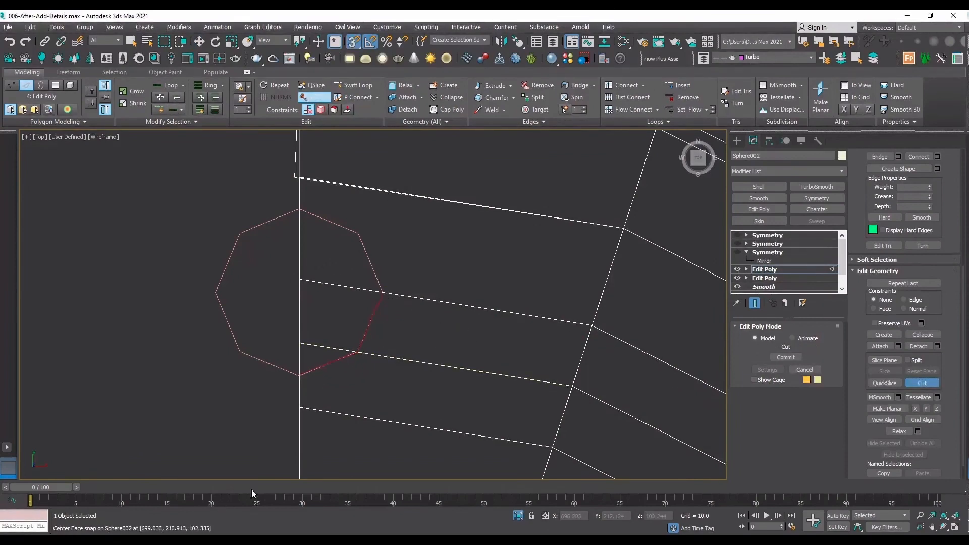
{"action": "left_click", "coordinate": [943, 526]}
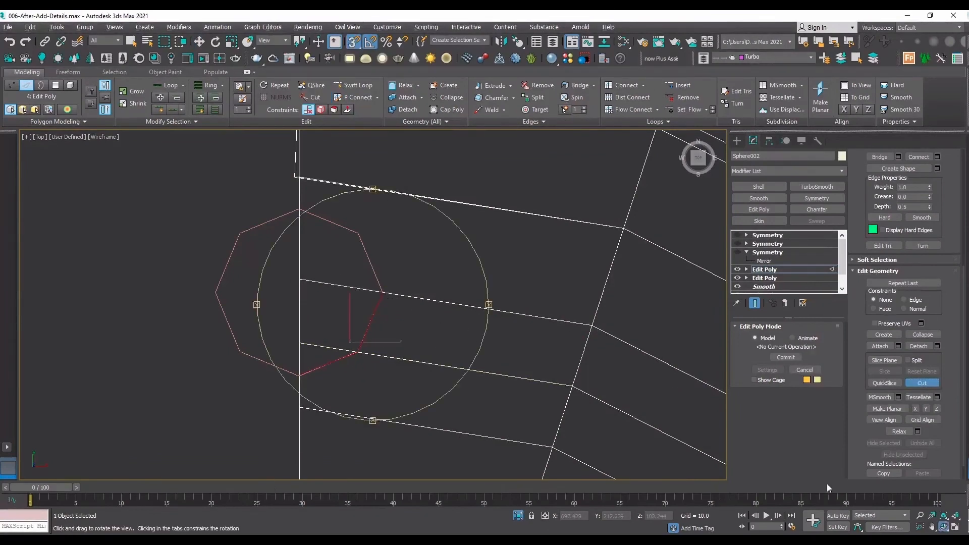
{"action": "left_click_drag", "start_coordinate": [440, 348], "coordinate": [425, 330]}
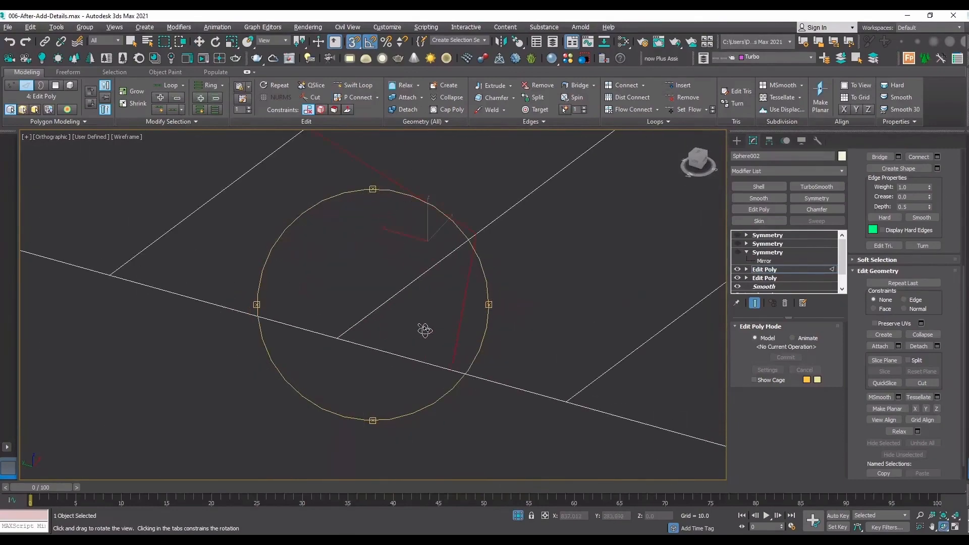
{"action": "key", "text": "t"}
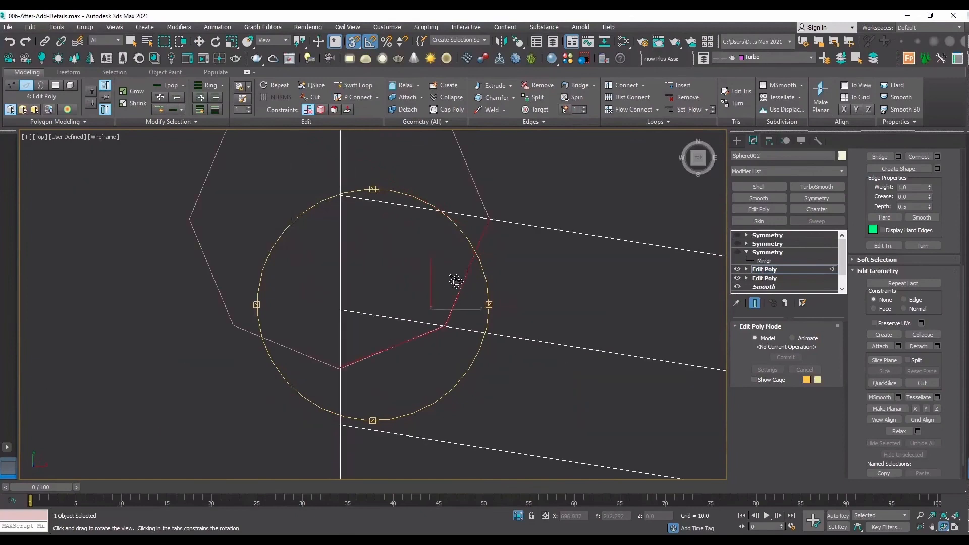
{"action": "key", "text": "w"}
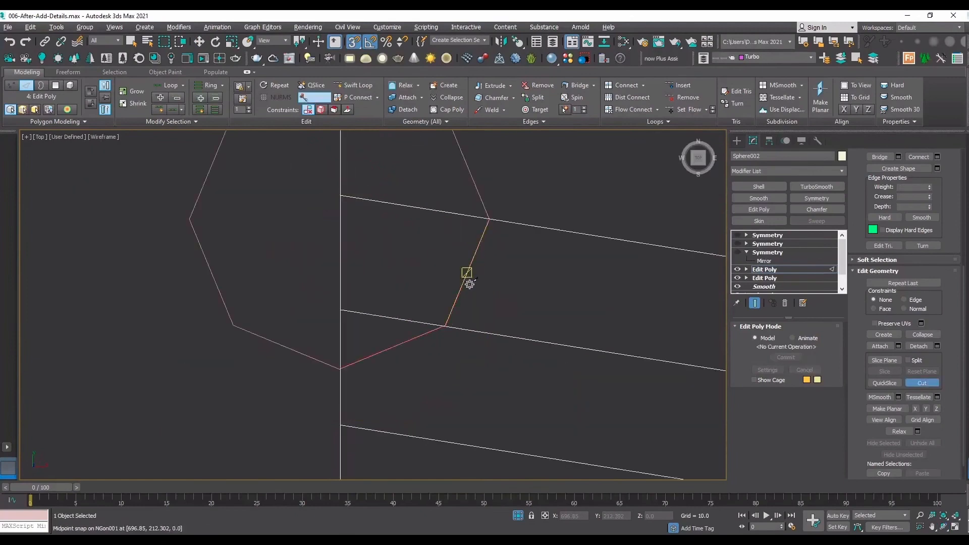
Leave the cap's edge editing, select the octagon spline and scale it uniformly to about 117%.
{"action": "left_click", "coordinate": [761, 271]}
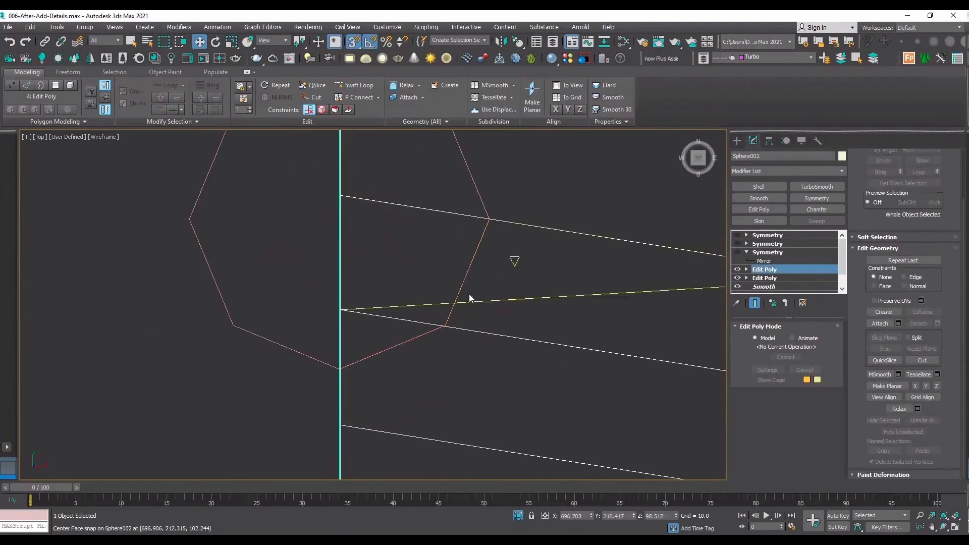
{"action": "left_click", "coordinate": [466, 273]}
{"action": "scroll", "coordinate": [459, 290], "scroll_direction": "down", "scroll_amount": 5}
{"action": "key", "text": "r"}
{"action": "scroll", "coordinate": [431, 261], "scroll_direction": "up", "scroll_amount": 4}
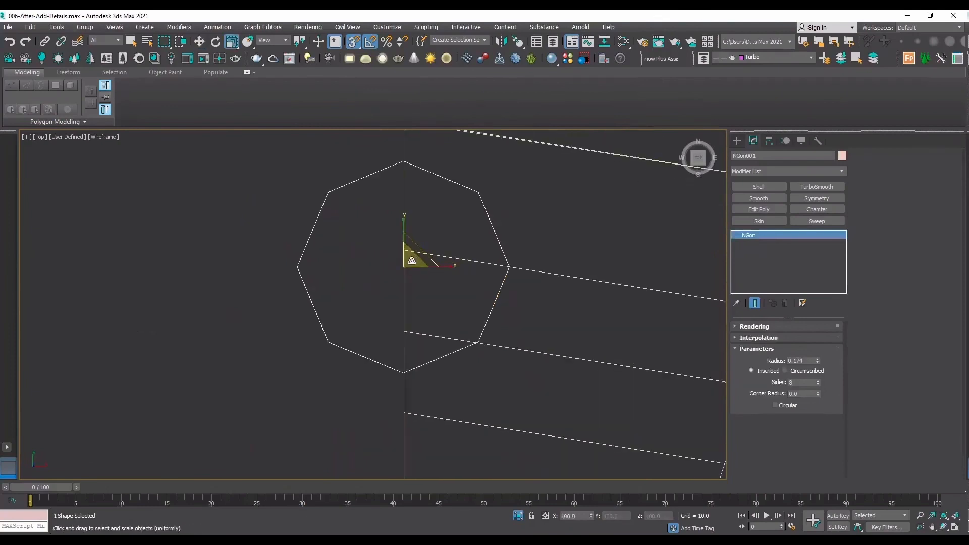
{"action": "left_click_drag", "start_coordinate": [421, 259], "coordinate": [415, 252]}
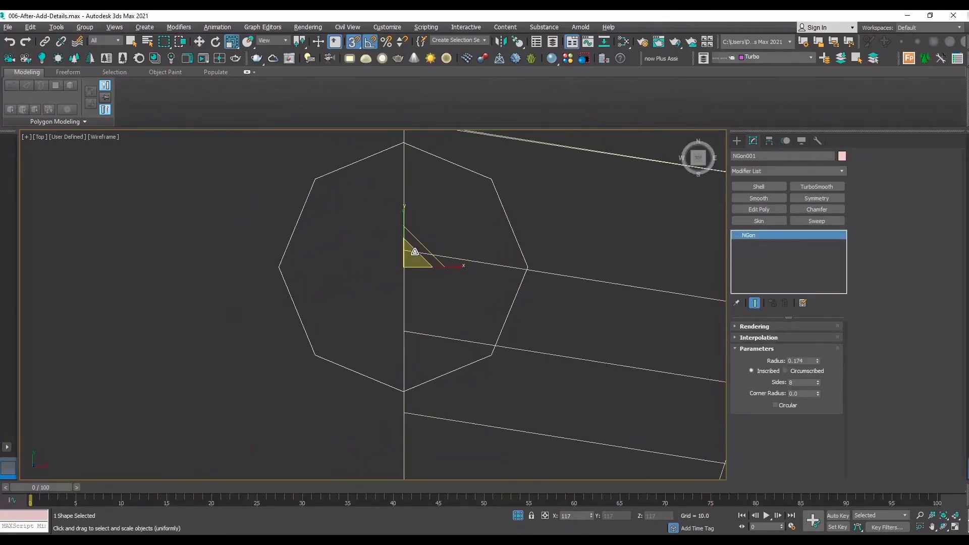
Replace the cap's lower added edge loop with a Swift Loop passing through the enlarged octagon's lower-right corner.
{"action": "middle_click_drag", "start_coordinate": [558, 301], "coordinate": [420, 290]}
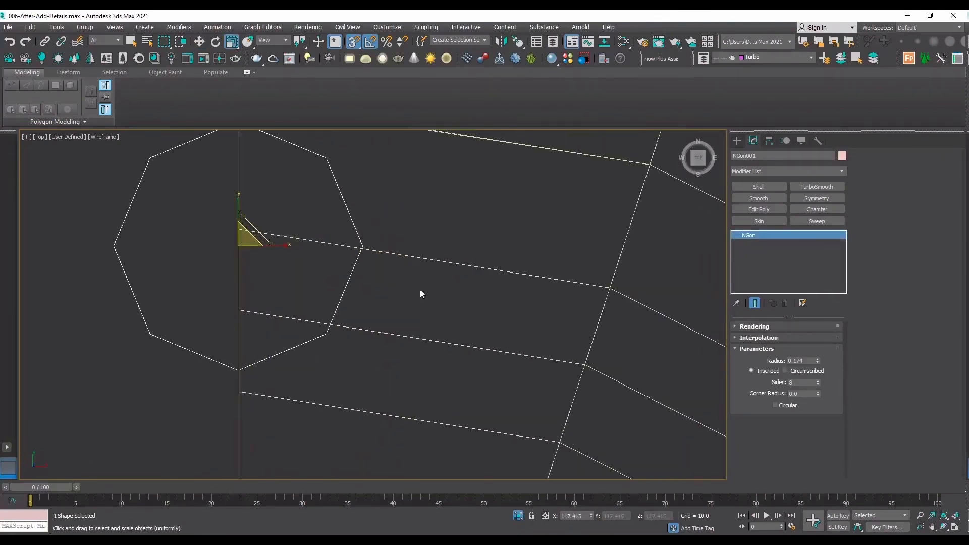
{"action": "left_click", "coordinate": [413, 335]}
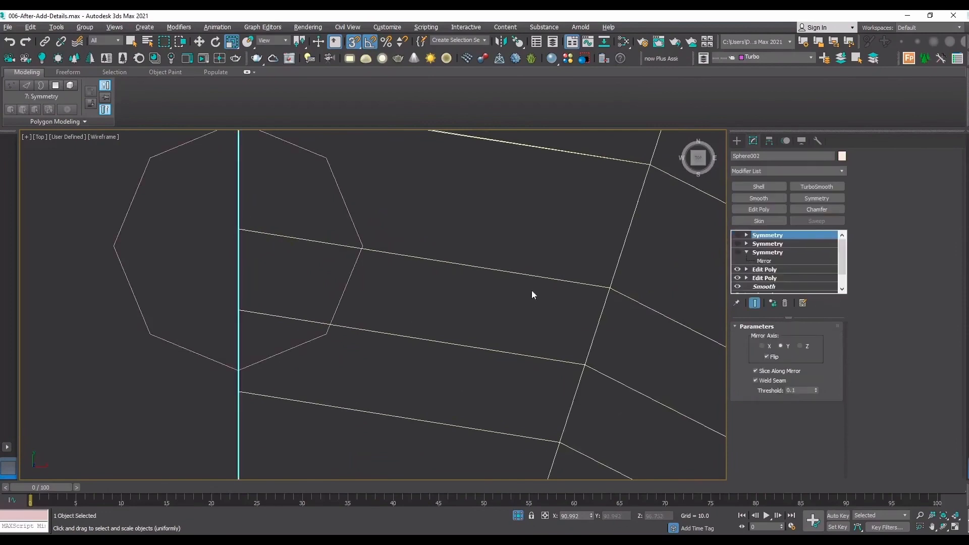
{"action": "left_click", "coordinate": [771, 272]}
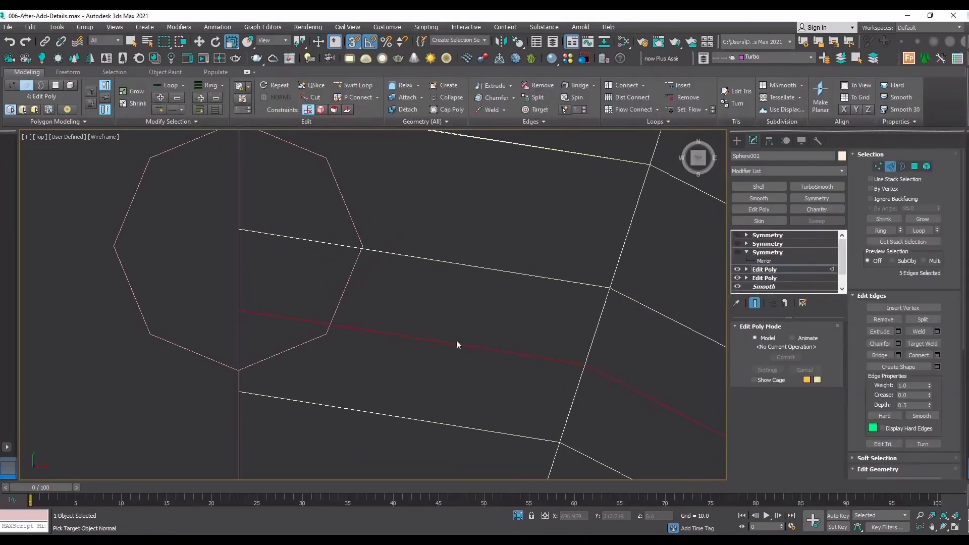
{"action": "left_click", "coordinate": [353, 84]}
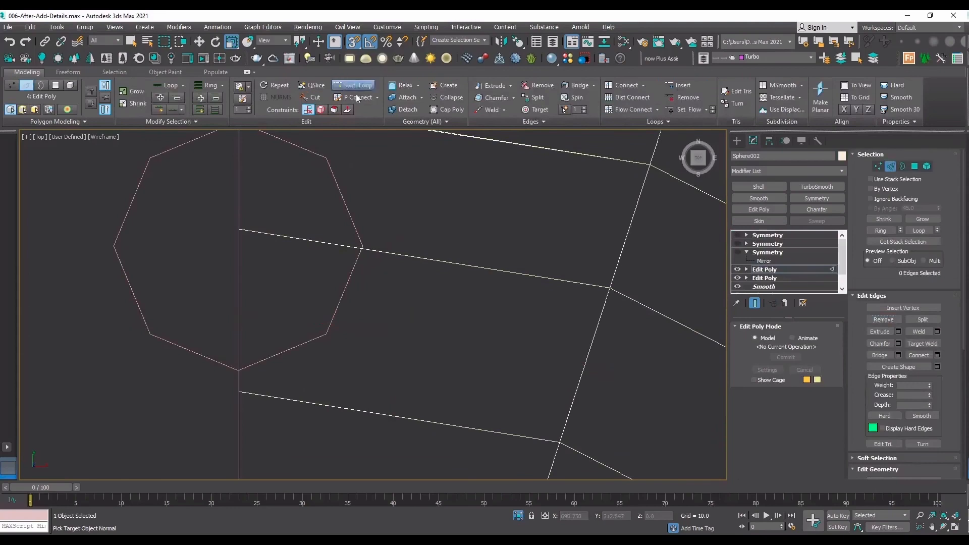
{"action": "left_click", "coordinate": [574, 374]}
{"action": "right_click", "coordinate": [524, 322]}
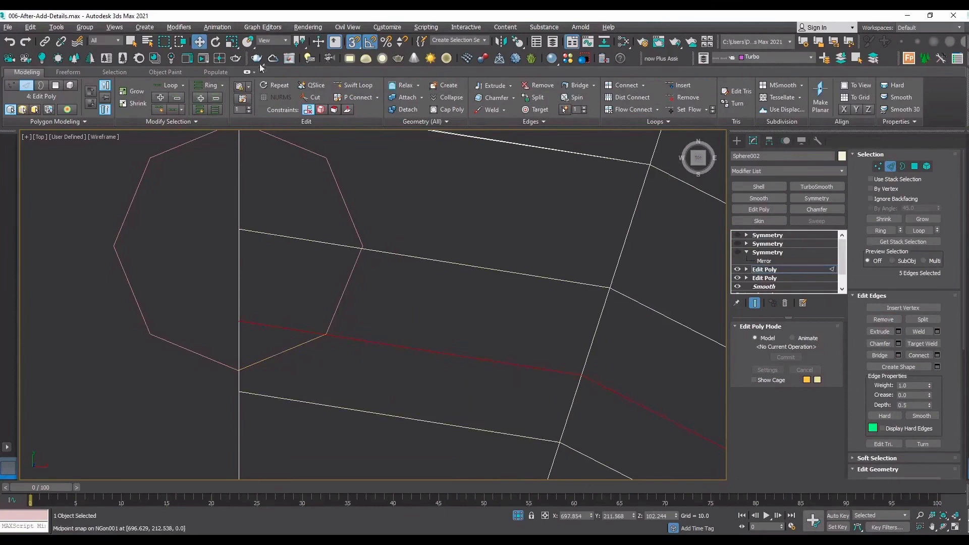
Cut a snapped edge along the octagon's side from its bottom corner to its lower-right corner.
{"action": "left_click", "coordinate": [314, 97]}
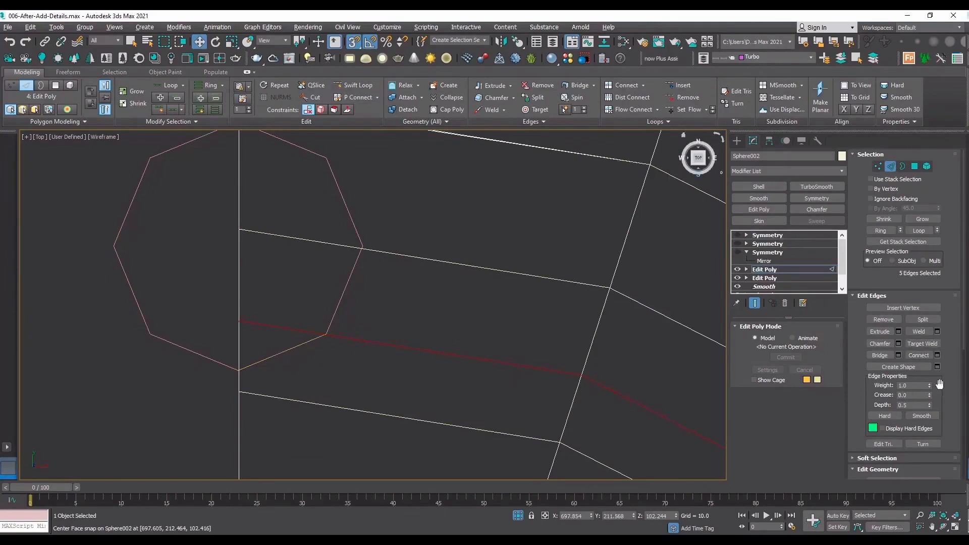
{"action": "left_click_drag", "start_coordinate": [939, 378], "coordinate": [940, 155]}
{"action": "left_click", "coordinate": [926, 361]}
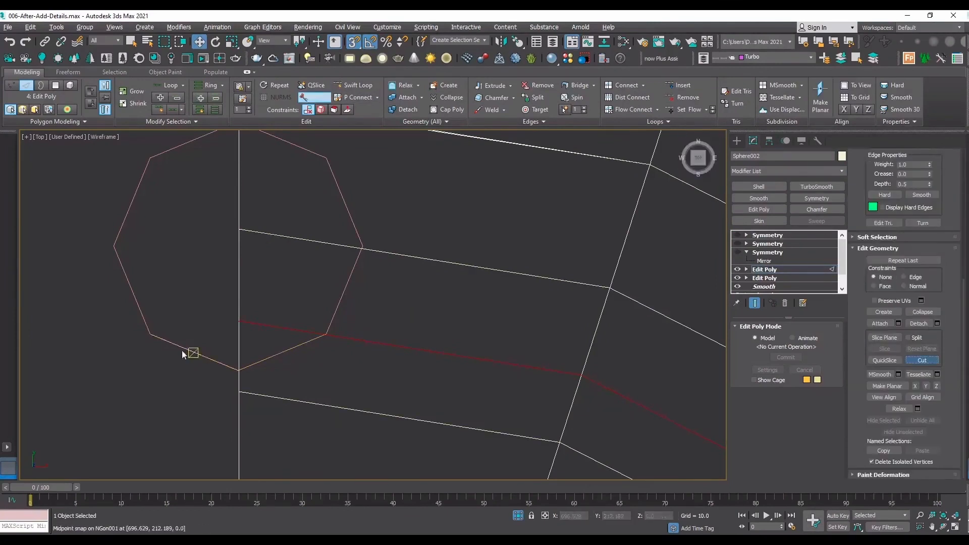
{"action": "left_click", "coordinate": [327, 334]}
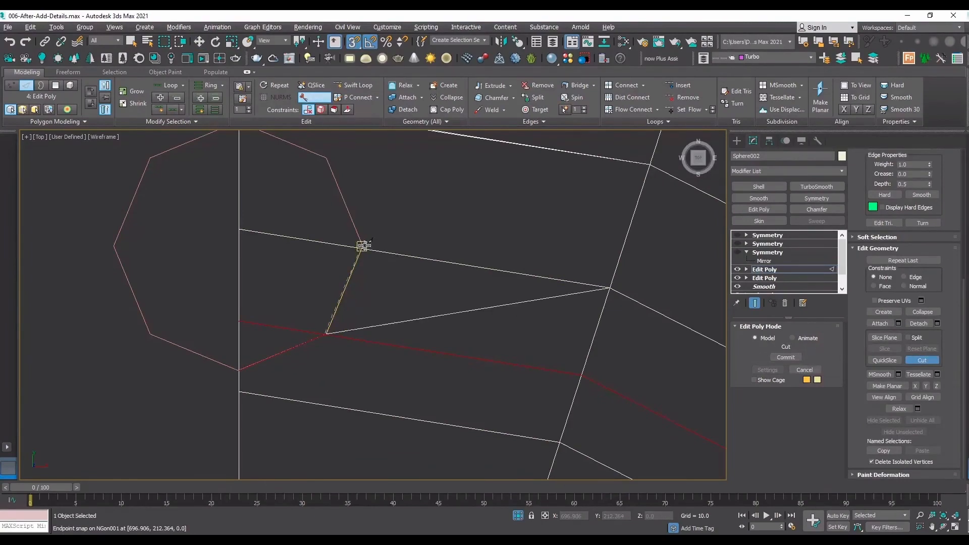
Try to continue the cut with snapping from the octagon's lower-right corner to its right corner, and undo the attempts.
{"action": "left_click", "coordinate": [362, 247]}
{"action": "right_click", "coordinate": [242, 242]}
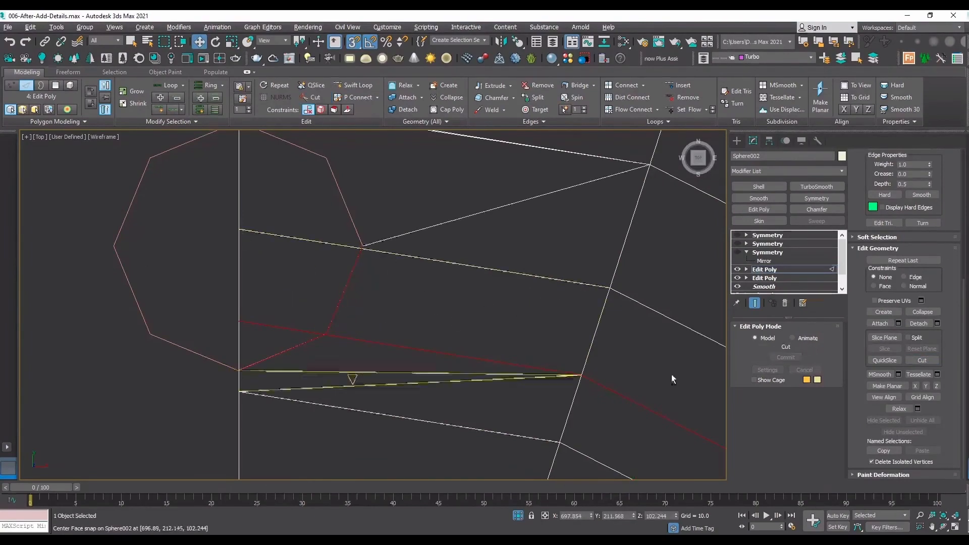
{"action": "left_click", "coordinate": [925, 362]}
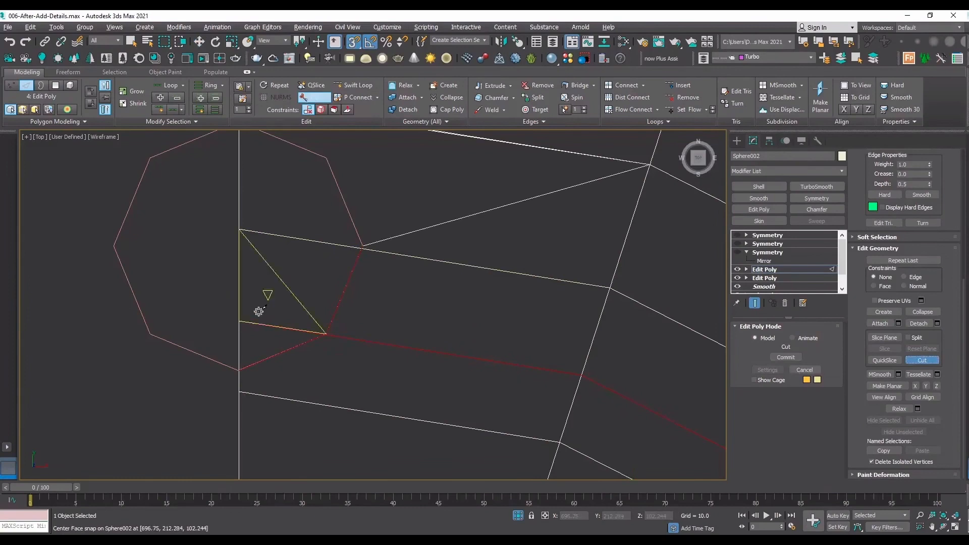
{"action": "left_click", "coordinate": [333, 325]}
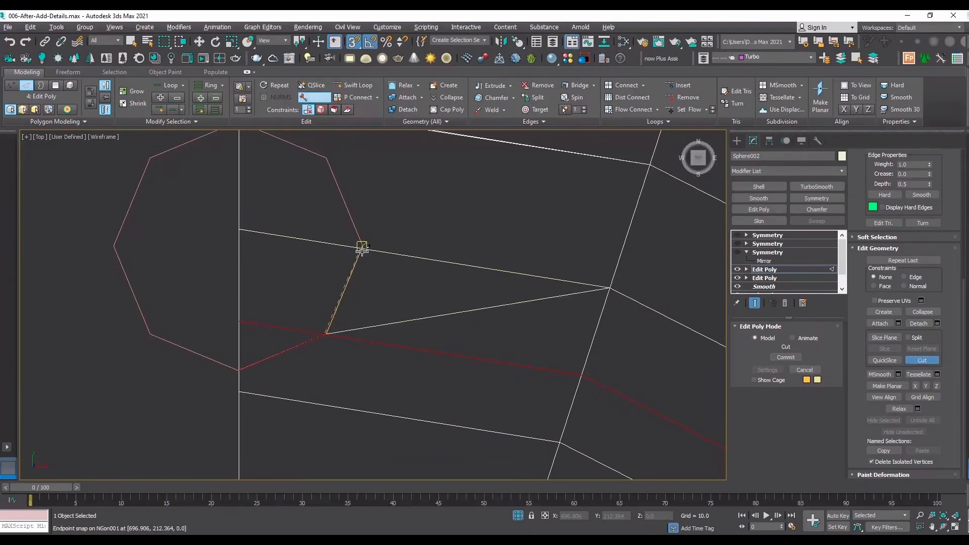
{"action": "left_click", "coordinate": [362, 246]}
{"action": "scroll", "coordinate": [308, 312], "scroll_direction": "up", "scroll_amount": 2}
{"action": "right_click", "coordinate": [348, 294]}
{"action": "key", "text": "ctrl+z"}
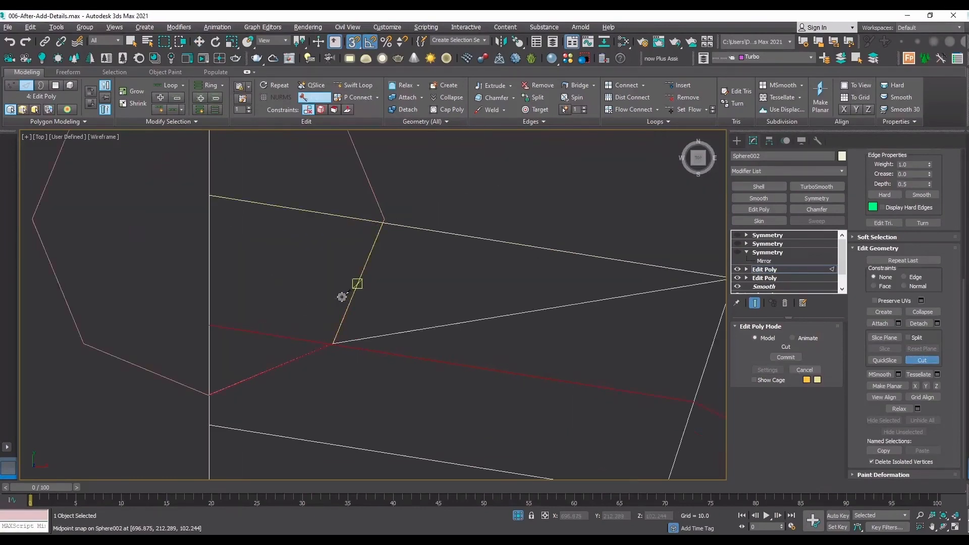
{"action": "key", "text": "ctrl+z"}
Cut from the octagon's lower-right corner along its side to the ring edge near its right corner, ending with snapping off.
{"action": "left_click", "coordinate": [332, 344]}
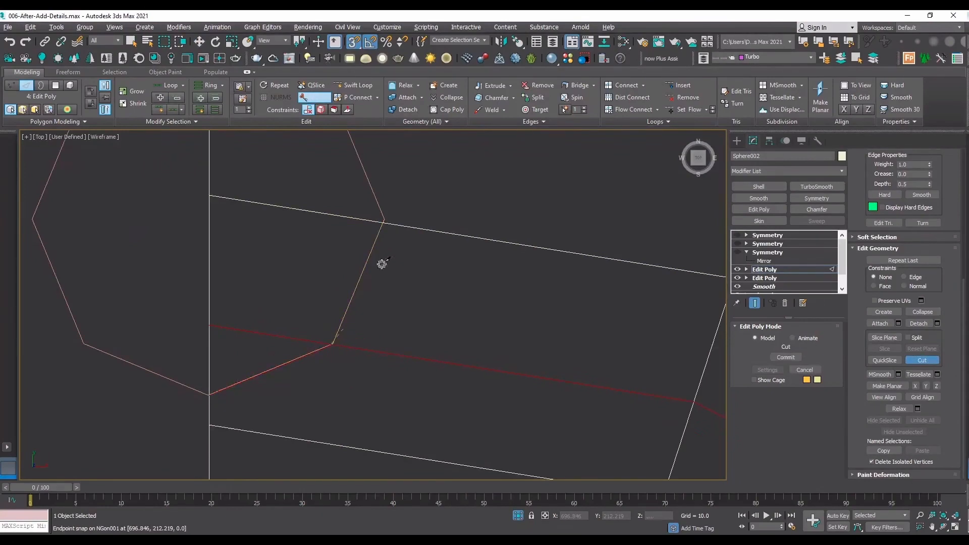
{"action": "scroll", "coordinate": [384, 218], "scroll_direction": "up", "scroll_amount": 3}
{"action": "scroll", "coordinate": [363, 236], "scroll_direction": "up", "scroll_amount": 2}
{"action": "key", "text": "s"}
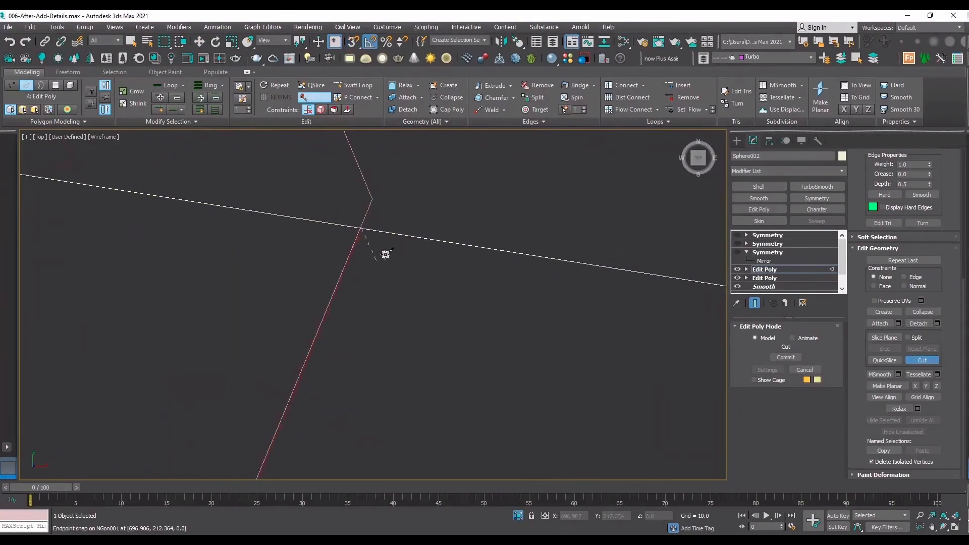
{"action": "scroll", "coordinate": [385, 254], "scroll_direction": "down", "scroll_amount": 4}
{"action": "right_click", "coordinate": [408, 243]}
{"action": "scroll", "coordinate": [408, 243], "scroll_direction": "up", "scroll_amount": 5}
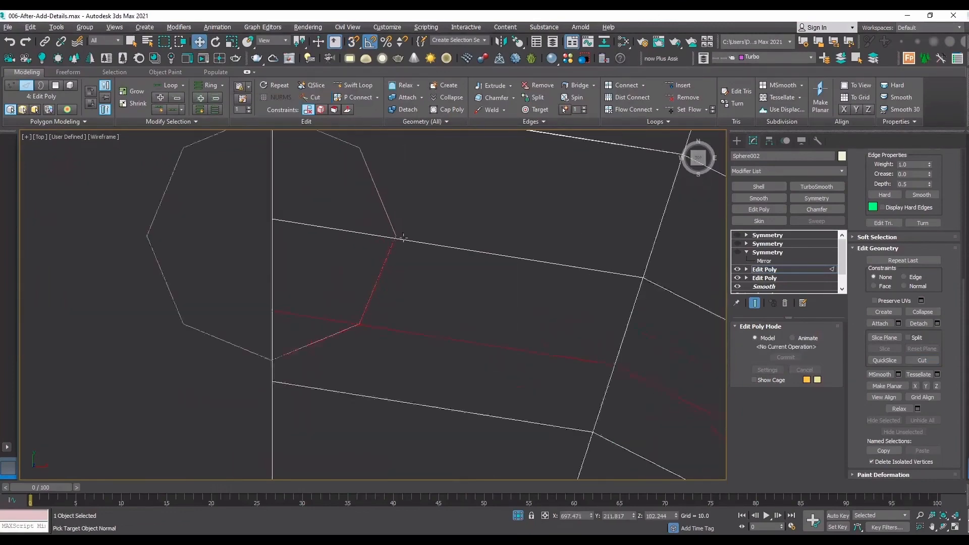
Move the cut's end vertex onto the right corner of the octagon.
{"action": "right_click", "coordinate": [382, 232]}
{"action": "left_click", "coordinate": [177, 237]}
{"action": "scroll", "coordinate": [398, 243], "scroll_direction": "up", "scroll_amount": 4}
{"action": "key", "text": "1"}
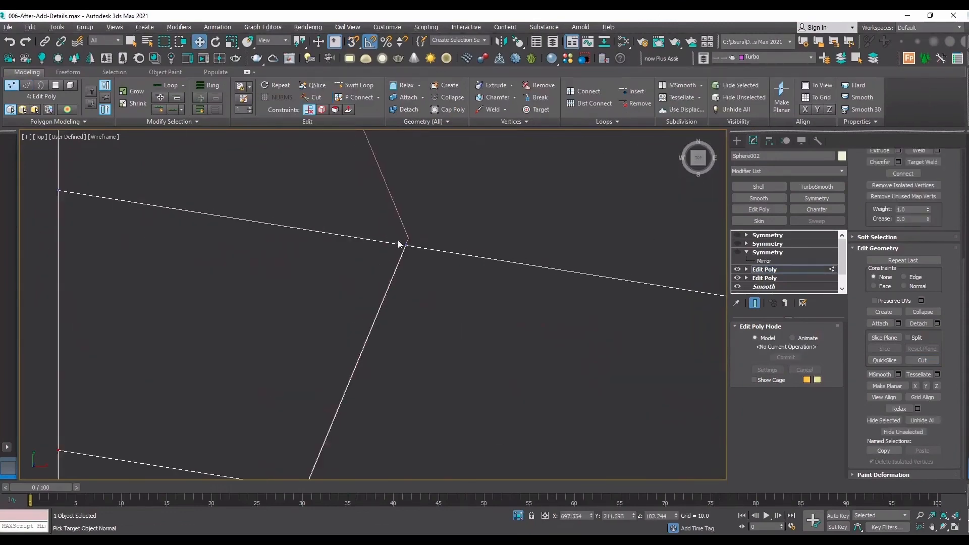
{"action": "scroll", "coordinate": [418, 224], "scroll_direction": "up", "scroll_amount": 5}
{"action": "left_click_drag", "start_coordinate": [383, 257], "coordinate": [406, 255]}
{"action": "key", "text": "ctrl+z"}
{"action": "middle_click_drag", "start_coordinate": [402, 288], "coordinate": [371, 354], "text": "ctrl+alt"}
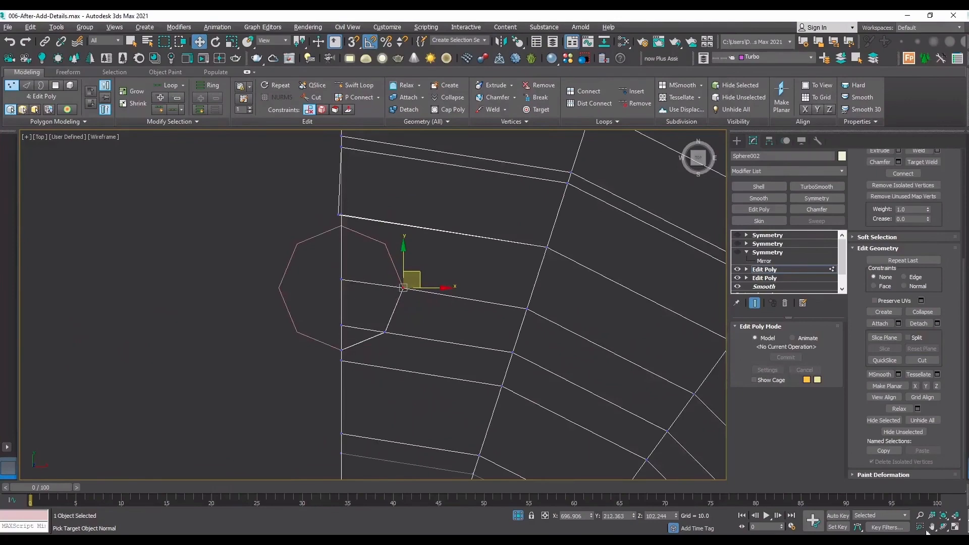
Examine the cut quarter cap with shaded display from an angled view and from the top view.
{"action": "left_click", "coordinate": [946, 528]}
{"action": "mouse_move", "coordinate": [411, 323]}
{"action": "left_mouse_down"}
{"action": "mouse_move", "coordinate": [455, 298]}
{"action": "mouse_move", "coordinate": [453, 283]}
{"action": "left_mouse_up"}
{"action": "middle_click_drag", "start_coordinate": [418, 301], "coordinate": [399, 346], "text": "ctrl+alt"}
{"action": "key", "text": "F3"}
{"action": "middle_click_drag", "start_coordinate": [420, 258], "coordinate": [395, 347], "text": "ctrl+alt"}
{"action": "scroll", "coordinate": [395, 347], "scroll_direction": "up", "scroll_amount": 3}
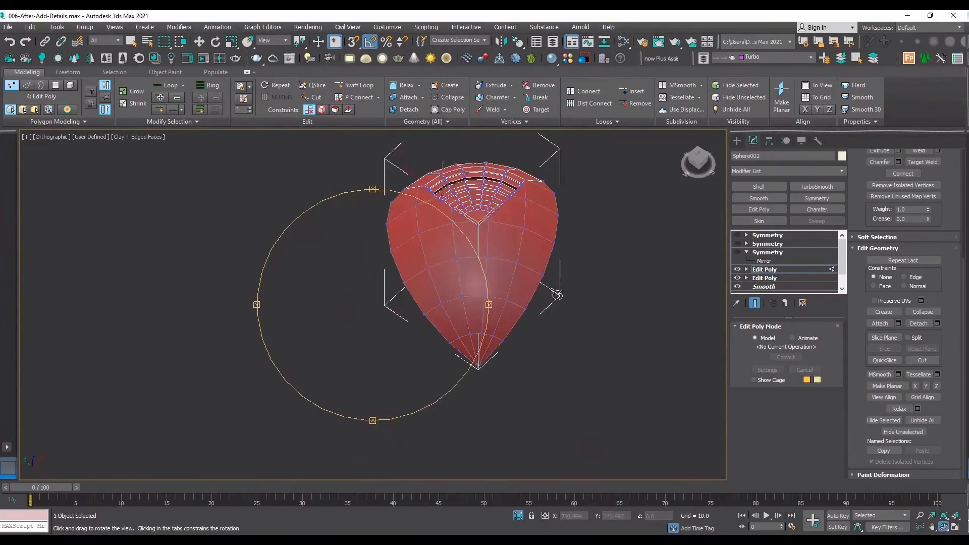
{"action": "key", "text": "t"}
{"action": "middle_click_drag", "start_coordinate": [507, 225], "coordinate": [461, 293]}
{"action": "scroll", "coordinate": [357, 306], "scroll_direction": "up", "scroll_amount": 7}
{"action": "right_click", "coordinate": [353, 295]}
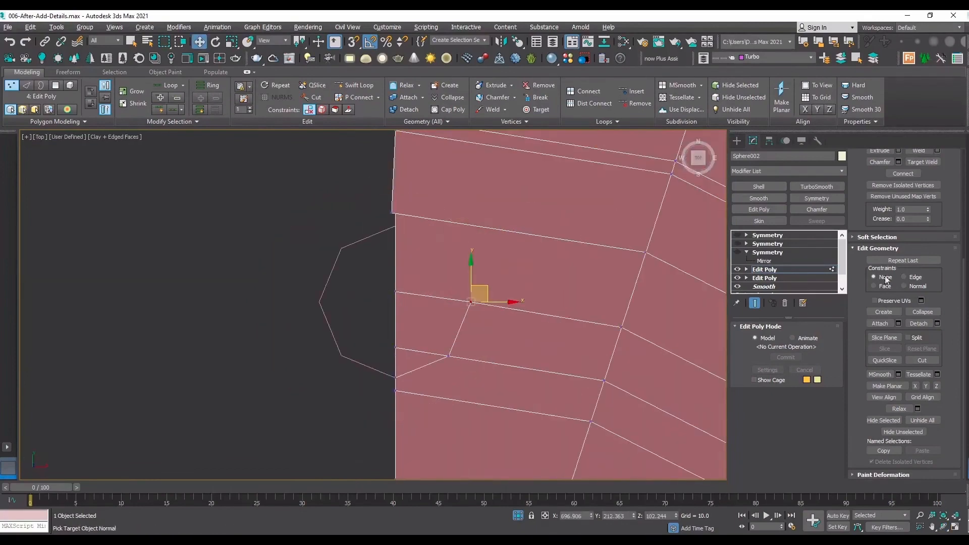
Delete the octagonal guide shape and reselect the sphere.
{"action": "key", "text": "1"}
{"action": "left_click", "coordinate": [374, 247]}
{"action": "left_click", "coordinate": [363, 237]}
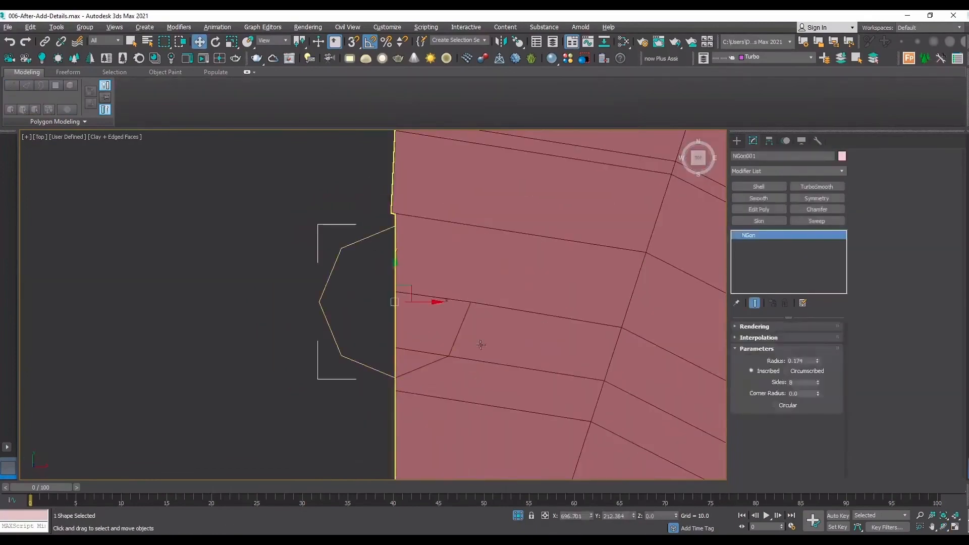
{"action": "key", "text": "Delete"}
{"action": "left_click", "coordinate": [504, 356]}
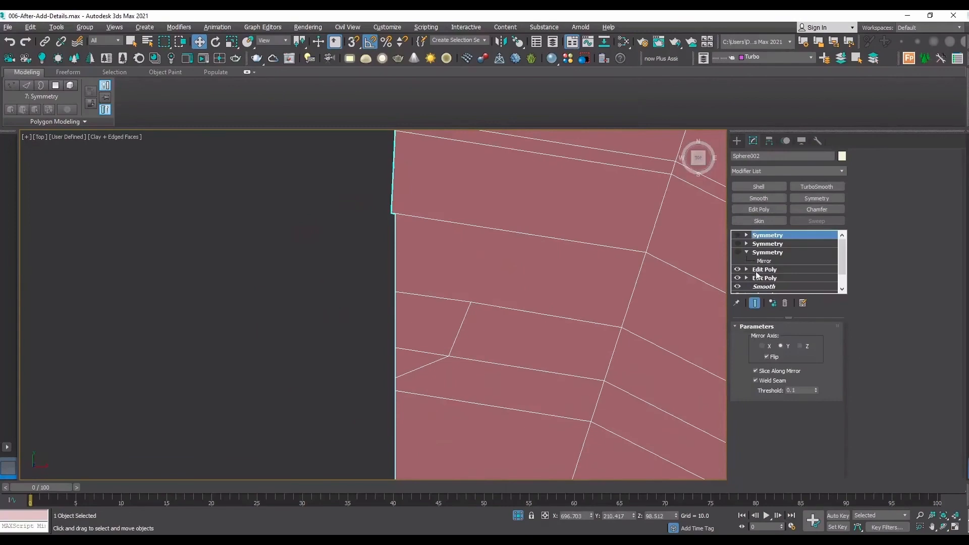
In the upper Edit Poly, select the ten polygons of the two adjacent ring bands from the octagonal cut to the cap's opposite seam.
{"action": "left_click", "coordinate": [758, 270]}
{"action": "key", "text": "4"}
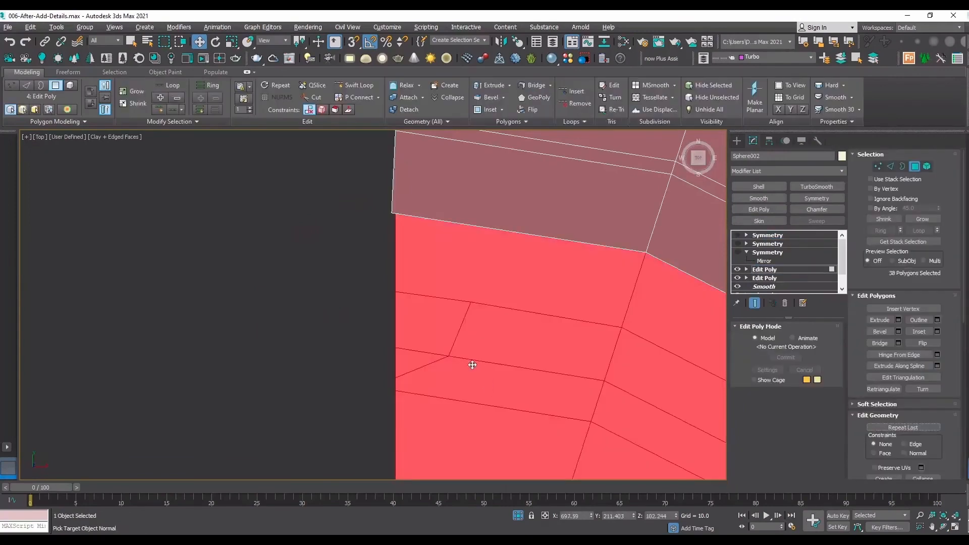
{"action": "left_click", "coordinate": [472, 365]}
{"action": "left_click", "coordinate": [560, 344], "text": "ctrl"}
{"action": "scroll", "coordinate": [404, 283], "scroll_direction": "down", "scroll_amount": 2}
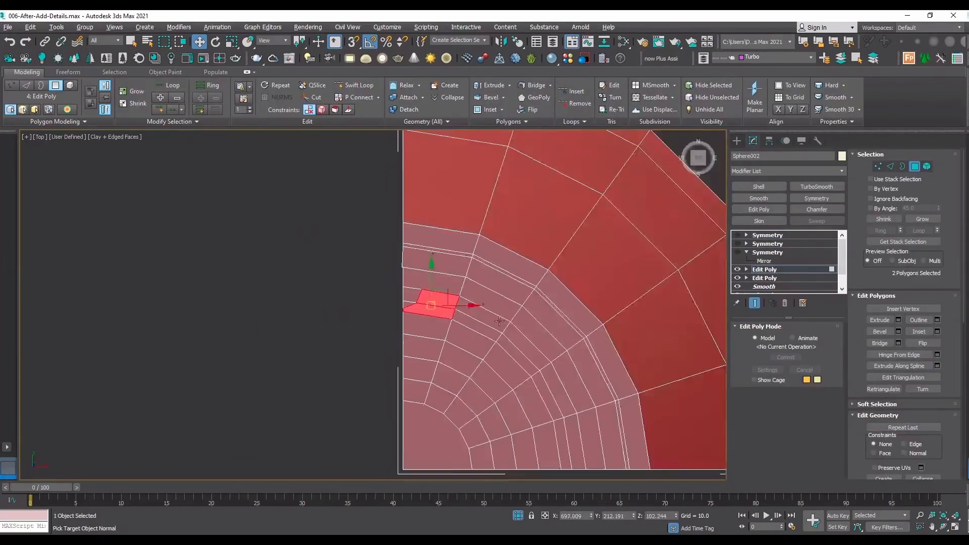
{"action": "scroll", "coordinate": [501, 319], "scroll_direction": "up", "scroll_amount": 1}
{"action": "left_click", "coordinate": [451, 325], "text": "ctrl"}
{"action": "left_click", "coordinate": [508, 303], "text": "ctrl"}
{"action": "key", "text": "ctrl+z"}
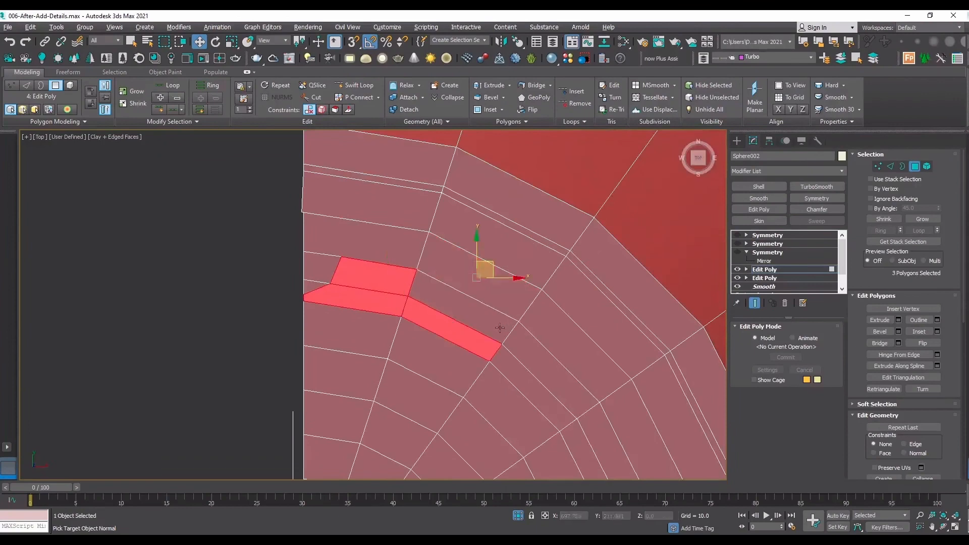
{"action": "left_click", "coordinate": [499, 328], "text": "ctrl"}
{"action": "left_click", "coordinate": [533, 361], "text": "ctrl"}
{"action": "left_click", "coordinate": [536, 395], "text": "ctrl"}
{"action": "left_click", "coordinate": [575, 433], "text": "ctrl"}
{"action": "left_click", "coordinate": [600, 426], "text": "ctrl"}
{"action": "scroll", "coordinate": [545, 357], "scroll_direction": "down", "scroll_amount": 2}
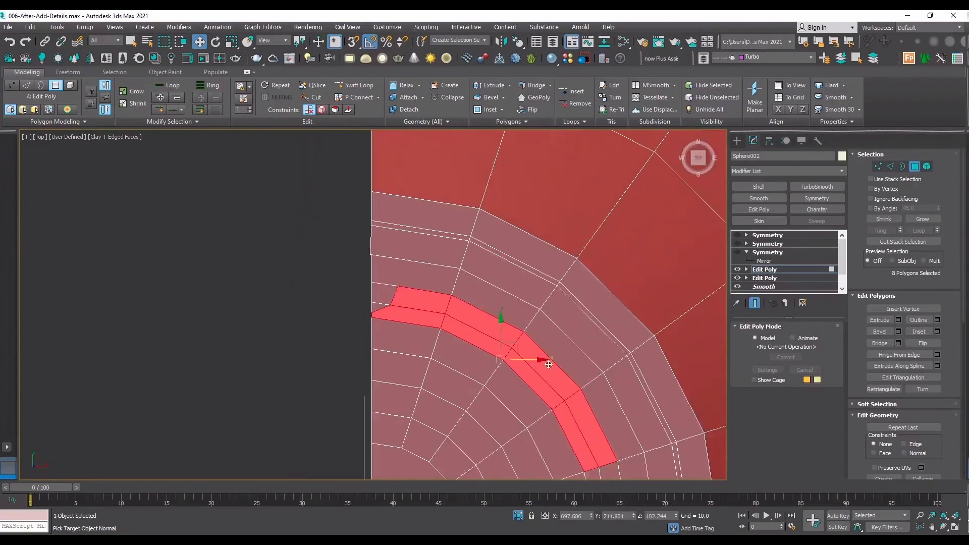
{"action": "scroll", "coordinate": [617, 435], "scroll_direction": "up", "scroll_amount": 1}
{"action": "middle_click_drag", "start_coordinate": [617, 436], "coordinate": [558, 337]}
{"action": "left_click", "coordinate": [545, 346], "text": "ctrl"}
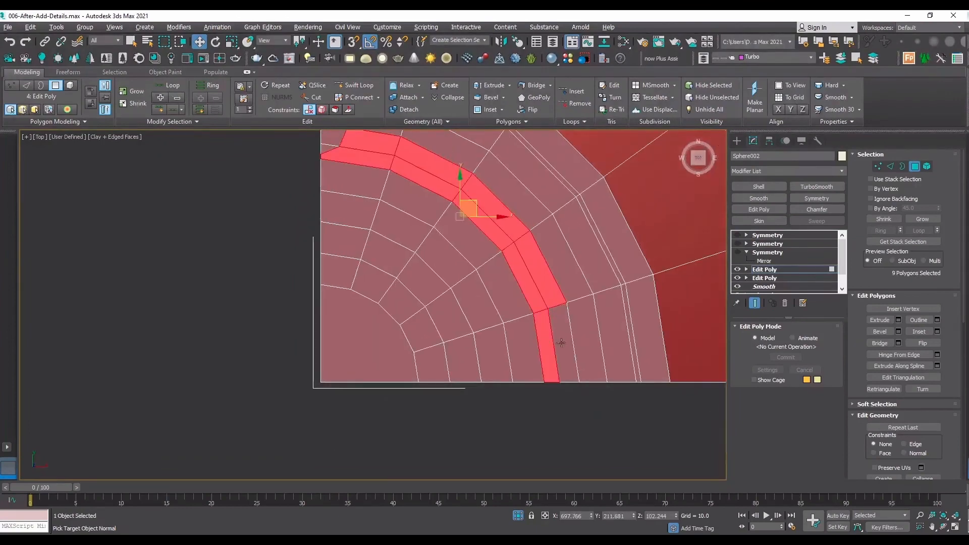
{"action": "left_click", "coordinate": [561, 344], "text": "ctrl"}
Extrude the selected ring-band polygons with a height of 0.107.
{"action": "left_click", "coordinate": [944, 528]}
{"action": "left_click_drag", "start_coordinate": [621, 328], "coordinate": [642, 259]}
{"action": "left_click", "coordinate": [898, 321]}
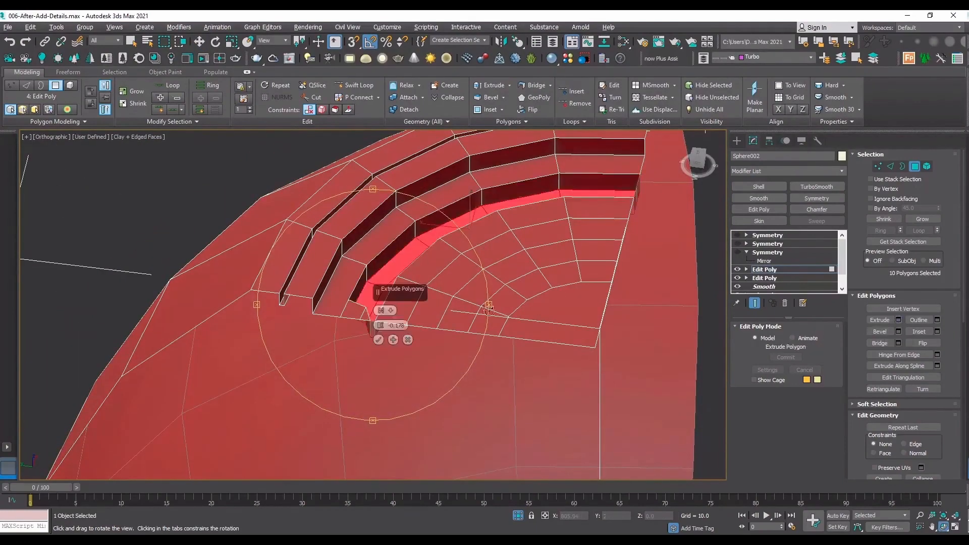
{"action": "scroll", "coordinate": [404, 328], "scroll_direction": "up", "scroll_amount": 2}
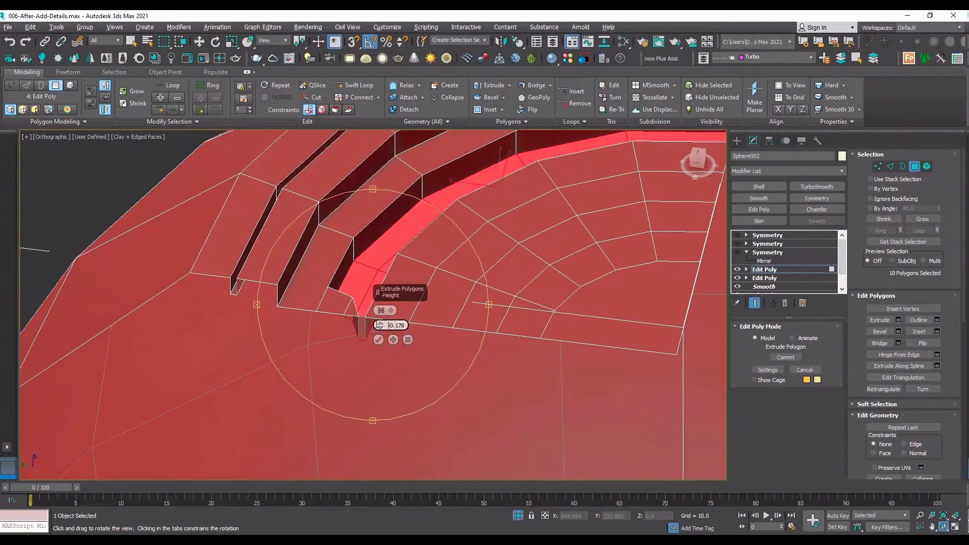
{"action": "key", "text": "Return"}
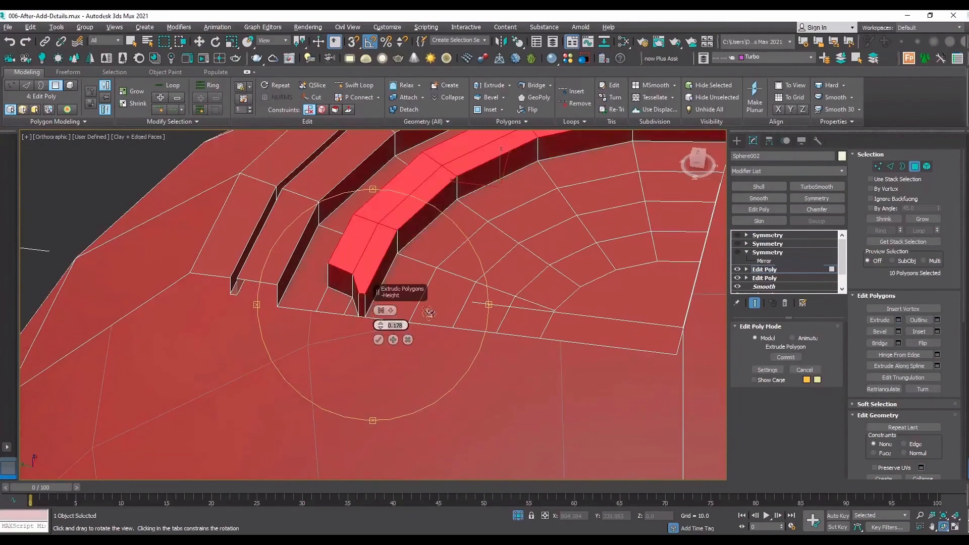
{"action": "left_click_drag", "start_coordinate": [380, 326], "coordinate": [380, 329]}
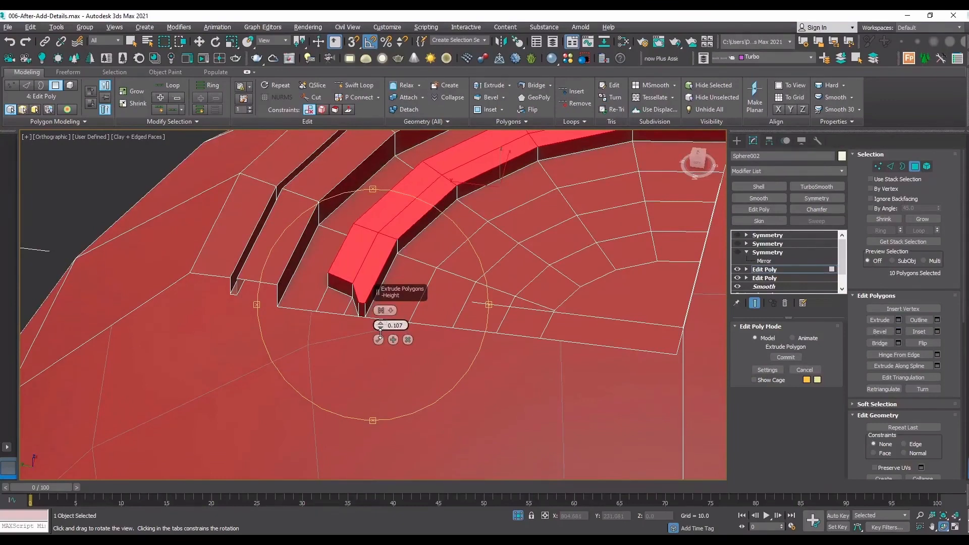
{"action": "left_click", "coordinate": [378, 339]}
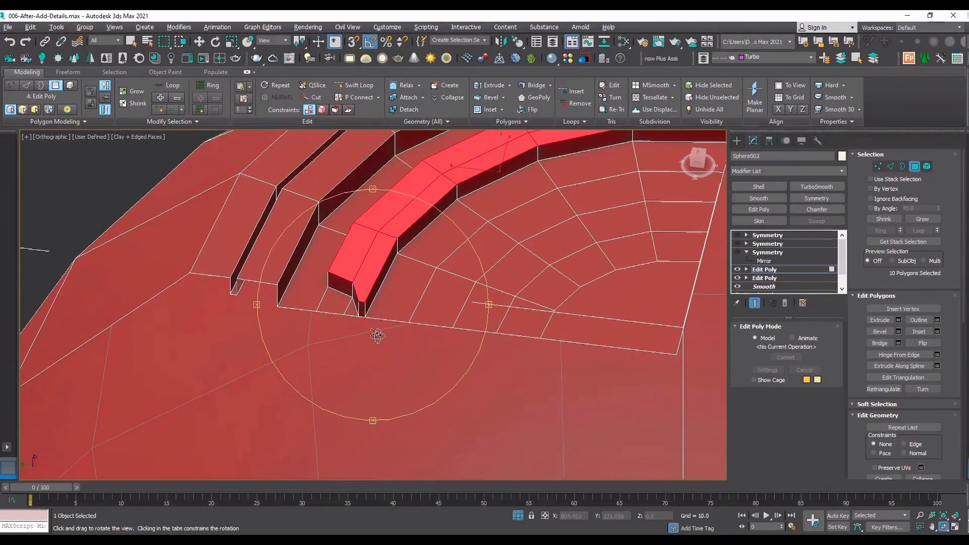
Delete the narrow end face of the raised ridge on the seam beside the octagonal cut.
{"action": "left_click_drag", "start_coordinate": [378, 333], "coordinate": [346, 290]}
{"action": "scroll", "coordinate": [346, 290], "scroll_direction": "up", "scroll_amount": 6}
{"action": "right_click", "coordinate": [352, 310]}
{"action": "left_click", "coordinate": [352, 318]}
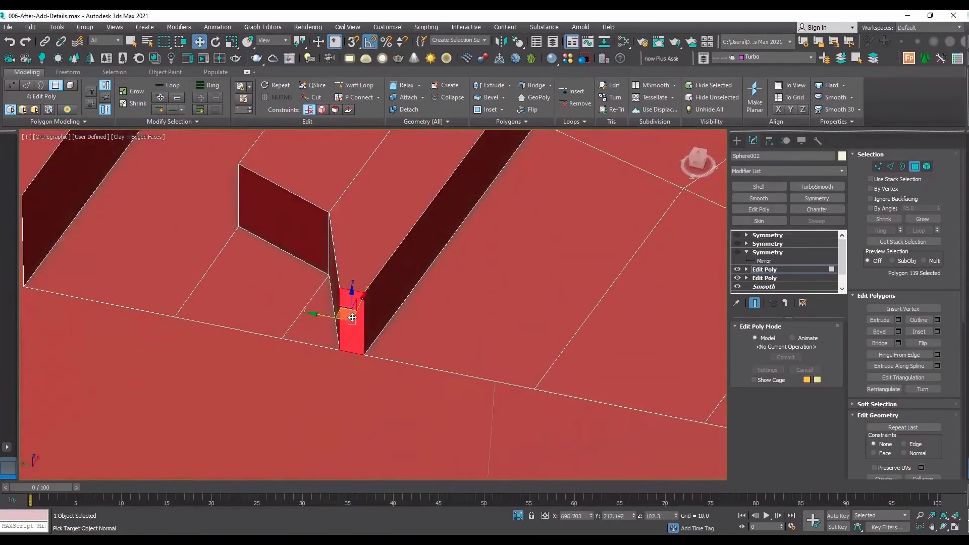
{"action": "key", "text": "Delete"}
Delete the two end faces of the raised ridge on the cap's other seam.
{"action": "scroll", "coordinate": [352, 317], "scroll_direction": "down", "scroll_amount": 5}
{"action": "middle_click_drag", "start_coordinate": [353, 317], "coordinate": [469, 320], "text": "alt"}
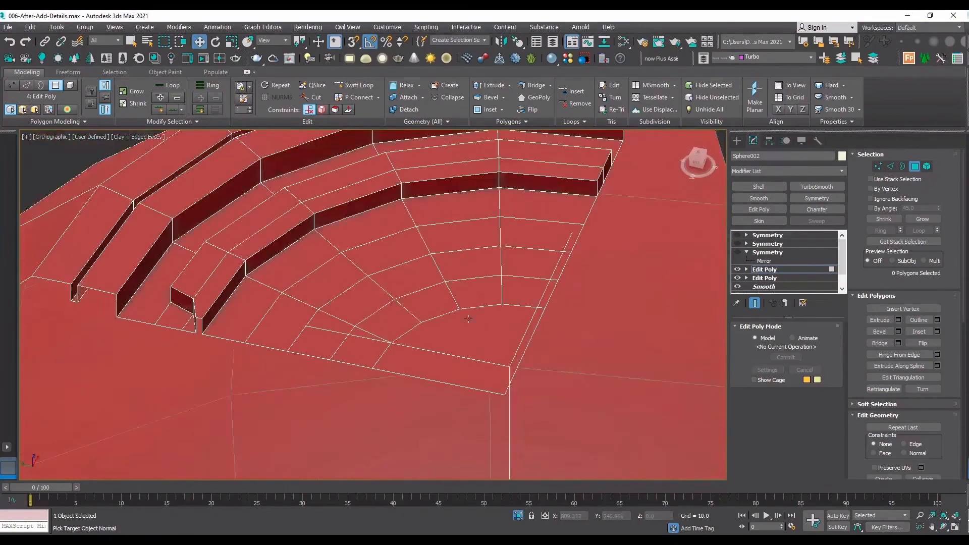
{"action": "scroll", "coordinate": [606, 187], "scroll_direction": "up", "scroll_amount": 4}
{"action": "left_click", "coordinate": [608, 185]}
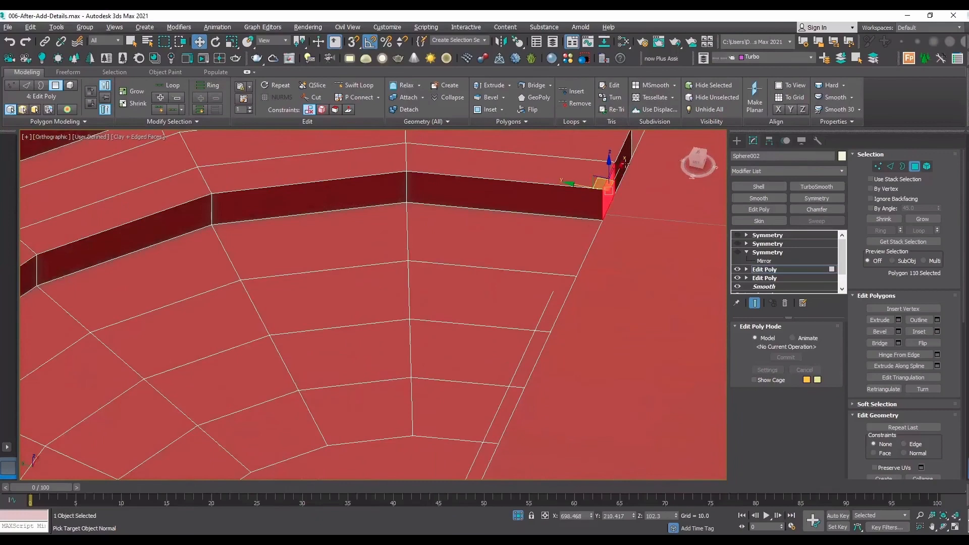
{"action": "key", "text": "Delete"}
{"action": "left_click", "coordinate": [624, 164]}
{"action": "key", "text": "Delete"}
{"action": "scroll", "coordinate": [600, 219], "scroll_direction": "down", "scroll_amount": 5}
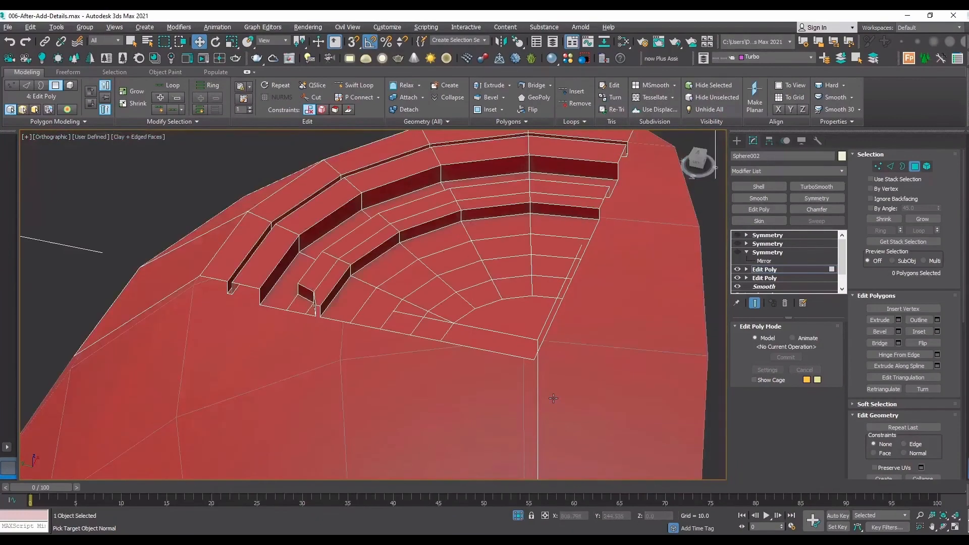
Add a Swift Loop support edge on the cap close to the inner base of the raised ridge.
{"action": "left_click", "coordinate": [355, 85]}
{"action": "scroll", "coordinate": [344, 309], "scroll_direction": "up", "scroll_amount": 3}
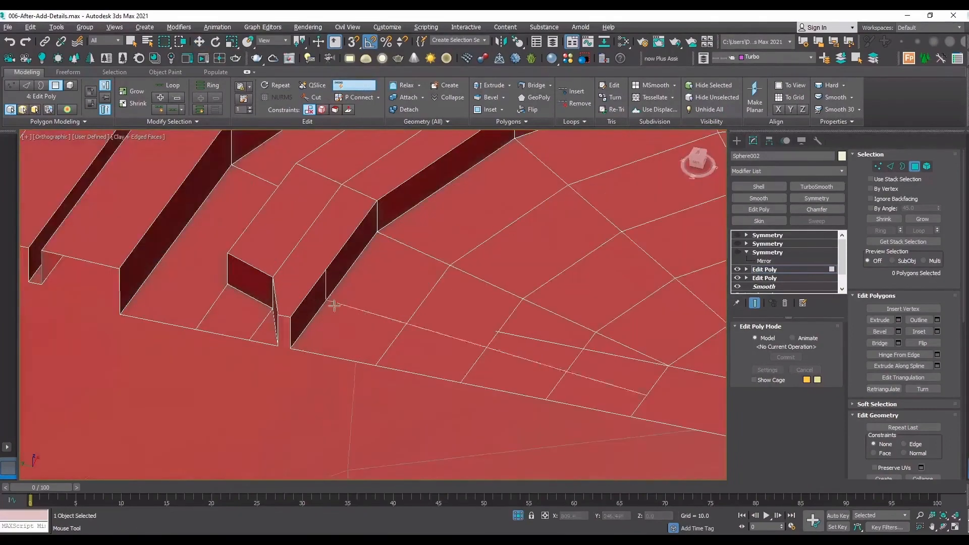
{"action": "scroll", "coordinate": [290, 343], "scroll_direction": "up", "scroll_amount": 4}
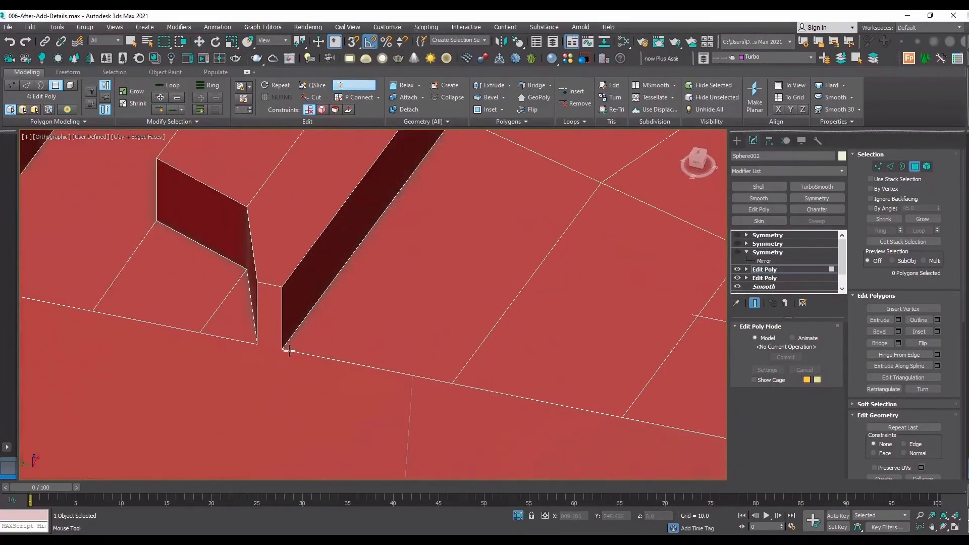
{"action": "scroll", "coordinate": [289, 347], "scroll_direction": "up", "scroll_amount": 2}
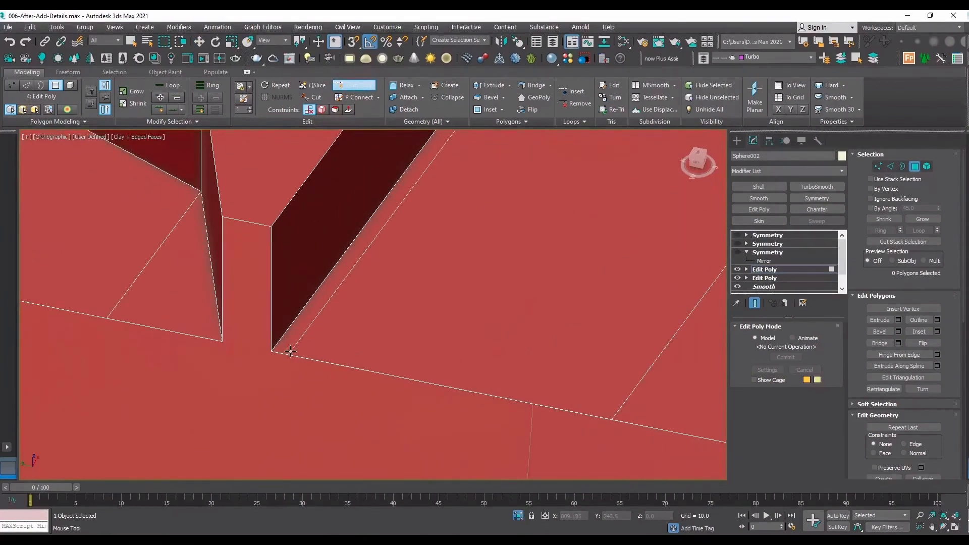
{"action": "left_click", "coordinate": [292, 353]}
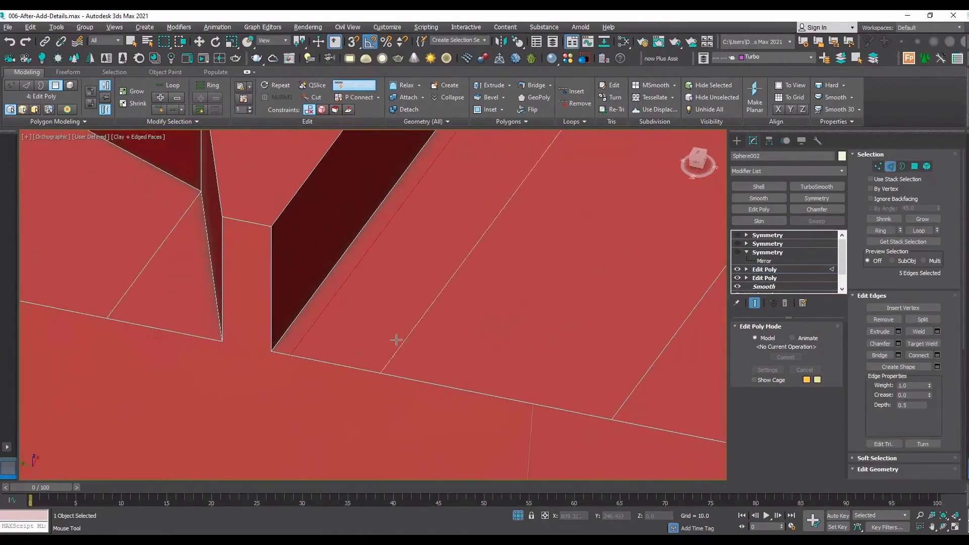
{"action": "key", "text": "w"}
{"action": "scroll", "coordinate": [265, 360], "scroll_direction": "down", "scroll_amount": 6}
{"action": "scroll", "coordinate": [283, 349], "scroll_direction": "up", "scroll_amount": 3}
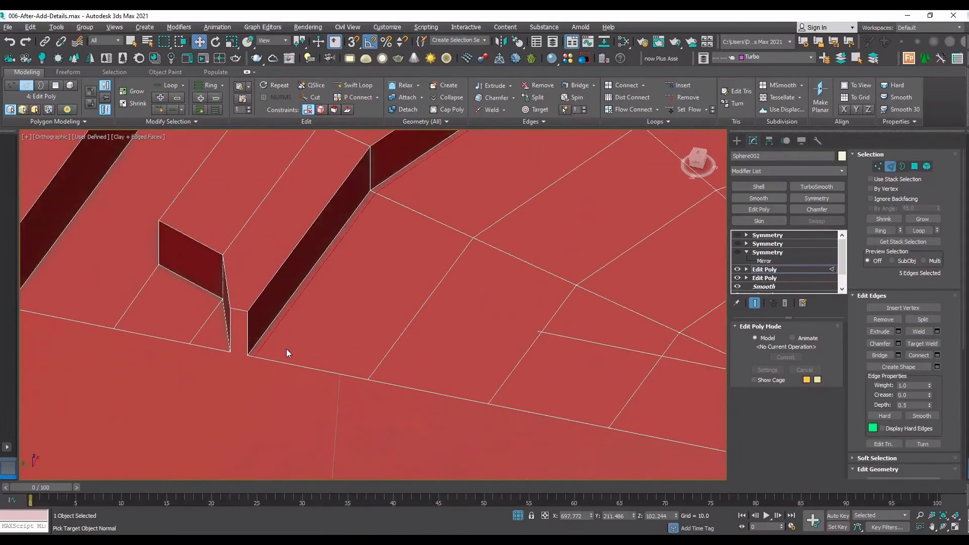
Try adding a Swift Loop across the second ring band inside the raised ridge, and undo the attempts.
{"action": "key", "text": "t"}
{"action": "scroll", "coordinate": [339, 312], "scroll_direction": "down", "scroll_amount": 2}
{"action": "scroll", "coordinate": [300, 205], "scroll_direction": "up", "scroll_amount": 4}
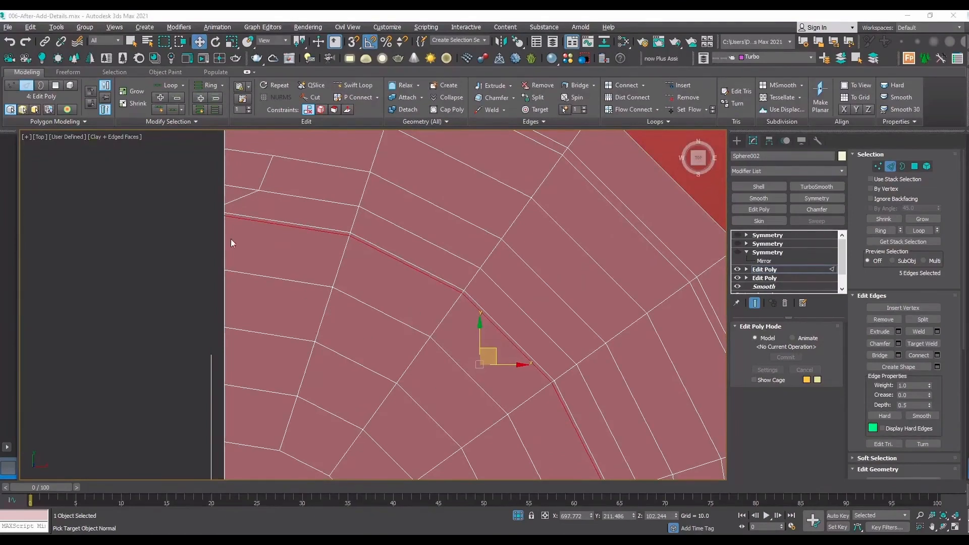
{"action": "left_click", "coordinate": [354, 85]}
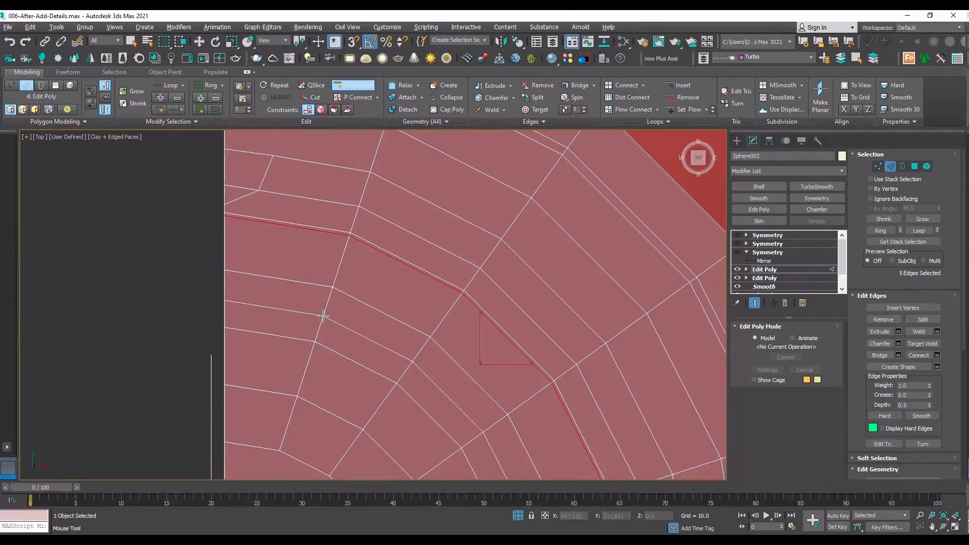
{"action": "left_click", "coordinate": [323, 316]}
{"action": "right_click", "coordinate": [444, 284]}
{"action": "middle_click_drag", "start_coordinate": [304, 325], "coordinate": [404, 317]}
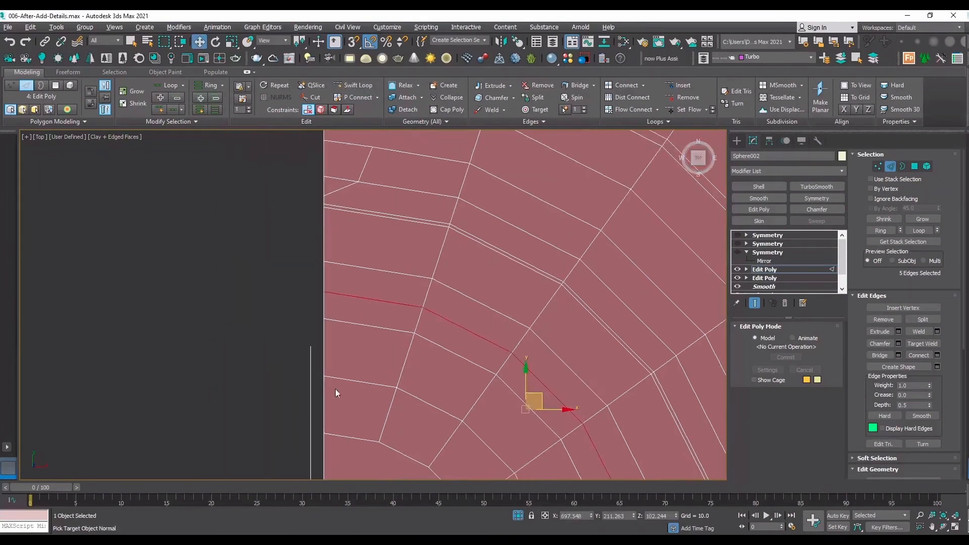
{"action": "key", "text": "ctrl+z"}
{"action": "left_click", "coordinate": [357, 86]}
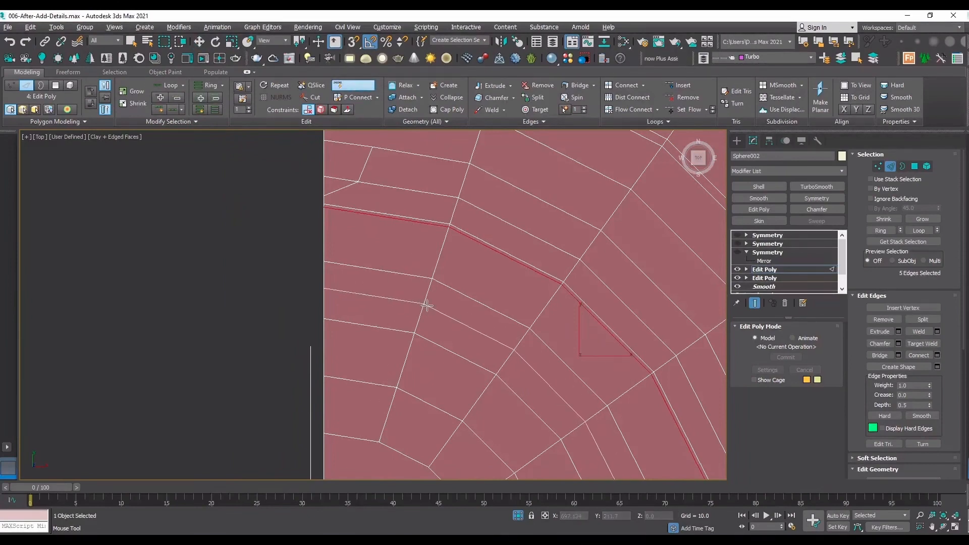
{"action": "left_click", "coordinate": [421, 307]}
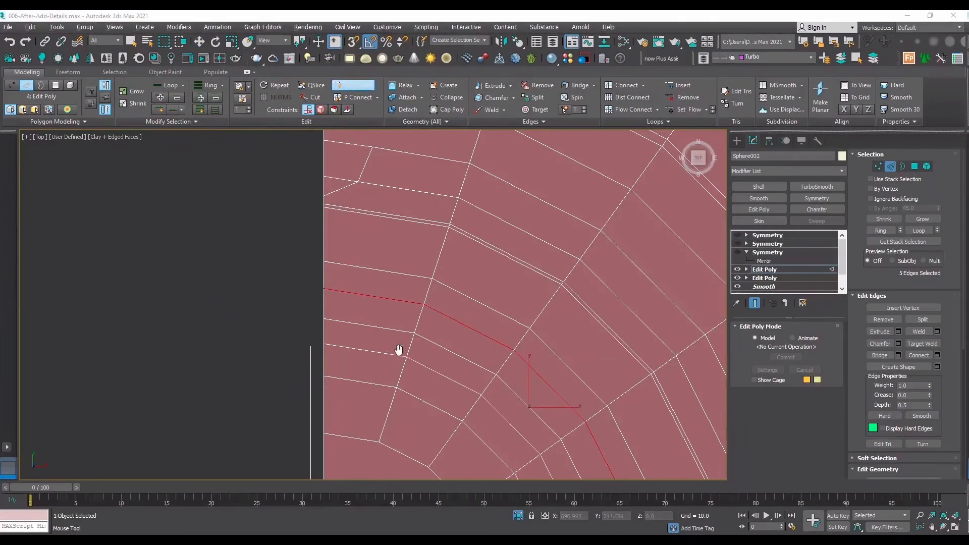
{"action": "key", "text": "ctrl+z"}
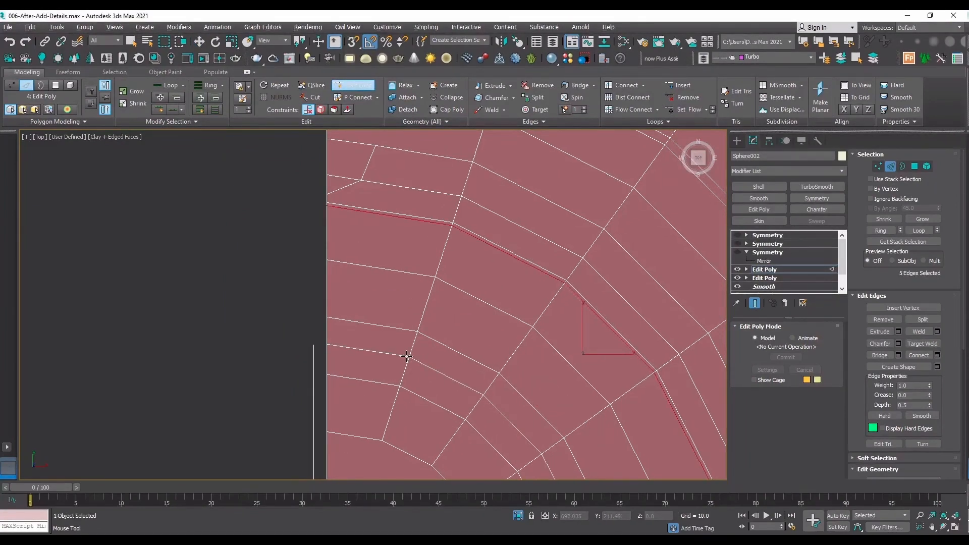
Add Swift Loops midway across the third ring band inside the ridge and near the inner edge of the first band.
{"action": "left_click", "coordinate": [407, 356]}
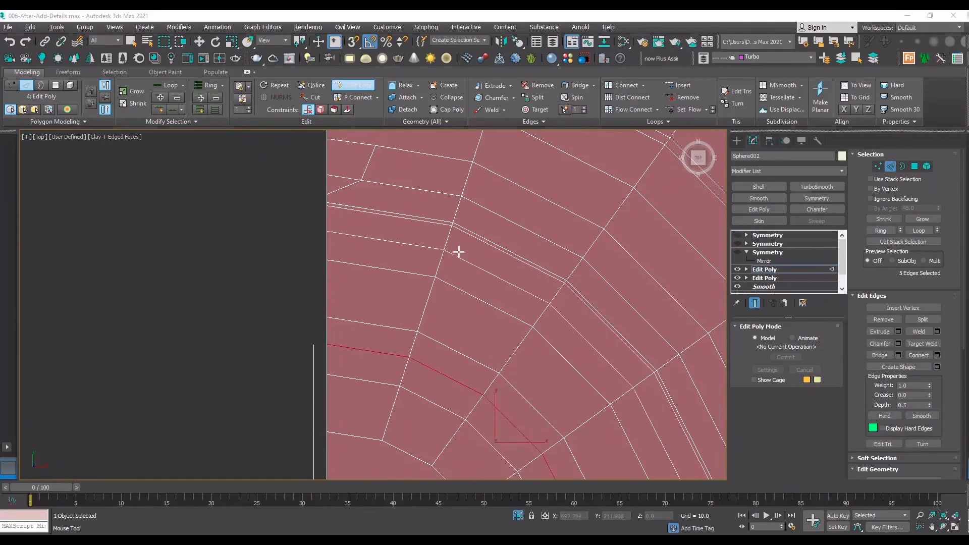
{"action": "left_click", "coordinate": [444, 254]}
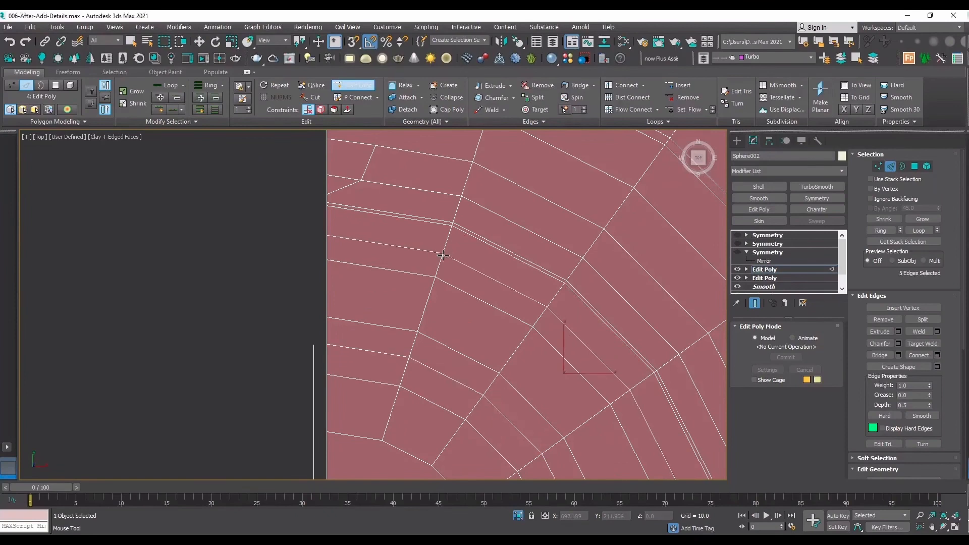
{"action": "key", "text": "ctrl+z"}
{"action": "key", "text": "ctrl+z"}
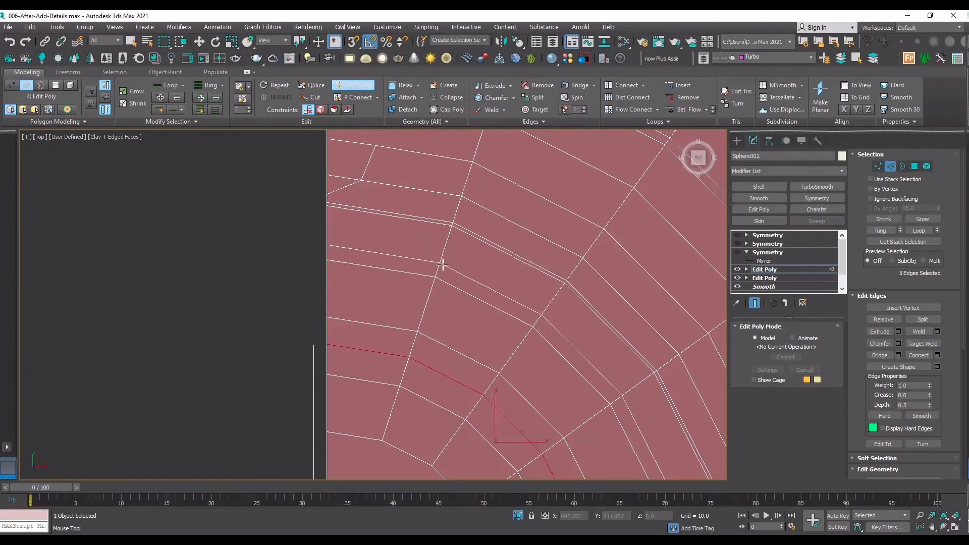
{"action": "left_click", "coordinate": [441, 261]}
{"action": "right_click", "coordinate": [427, 259]}
{"action": "key", "text": "4"}
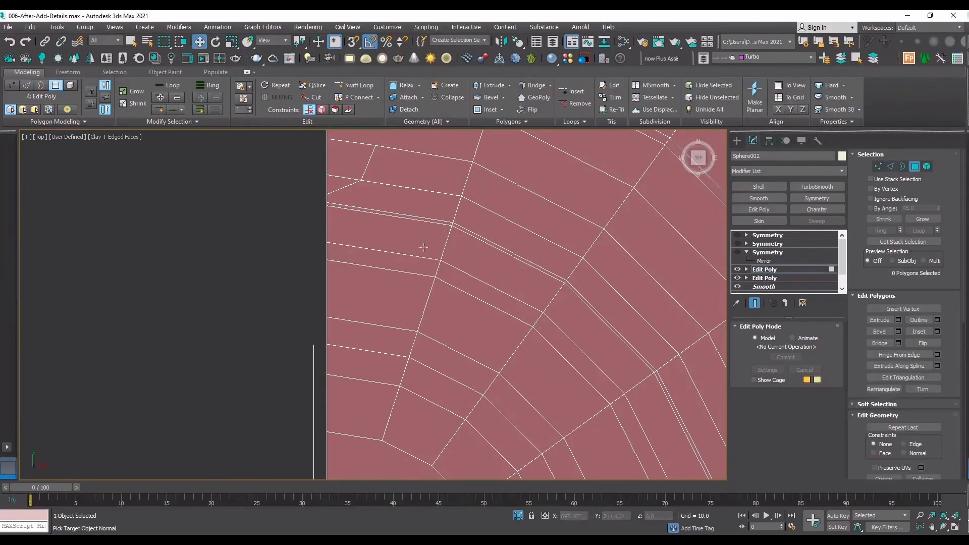
Move an inner ring's vertex on the vertical seam toward the cap's centre, and slide its neighbouring vertex outward using the Edge constraint.
{"action": "left_click", "coordinate": [423, 252]}
{"action": "left_click", "coordinate": [412, 264], "text": "ctrl"}
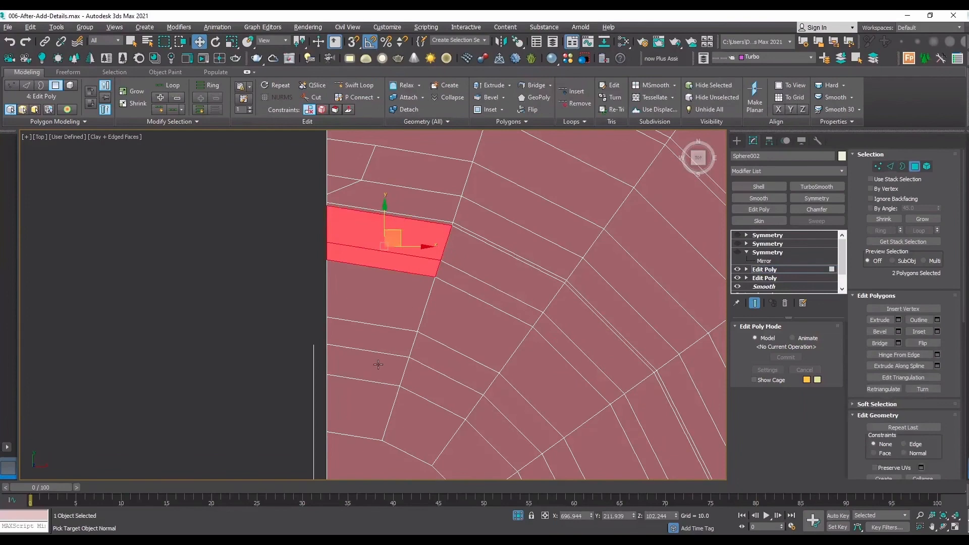
{"action": "key", "text": "1"}
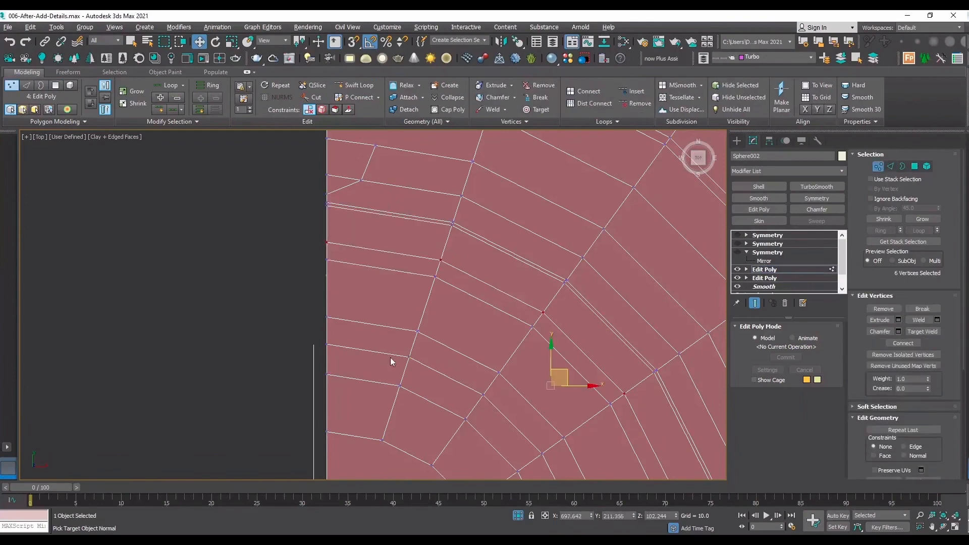
{"action": "left_click", "coordinate": [326, 345]}
{"action": "left_click_drag", "start_coordinate": [327, 318], "coordinate": [327, 337]}
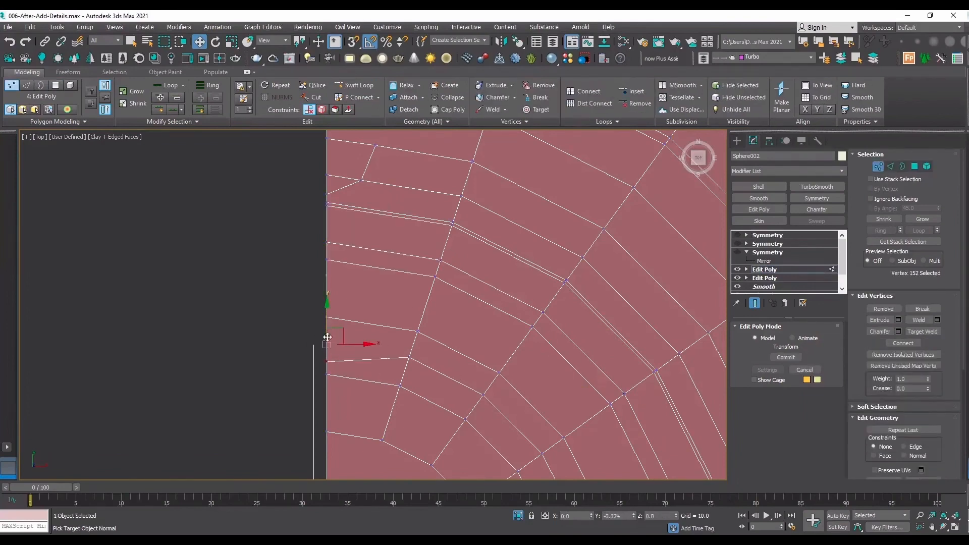
{"action": "left_click", "coordinate": [409, 357]}
{"action": "scroll", "coordinate": [909, 362], "scroll_direction": "down", "scroll_amount": 3}
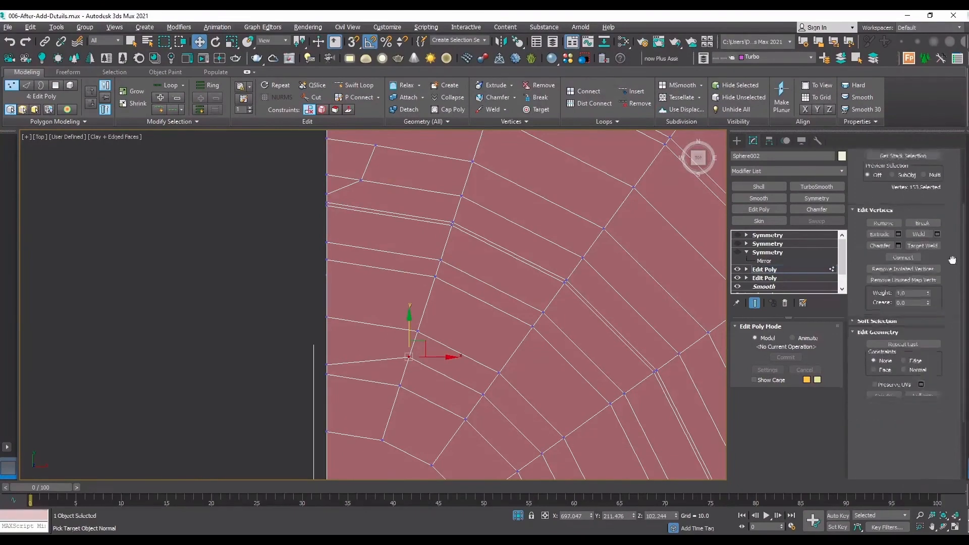
{"action": "left_click_drag", "start_coordinate": [411, 334], "coordinate": [411, 328]}
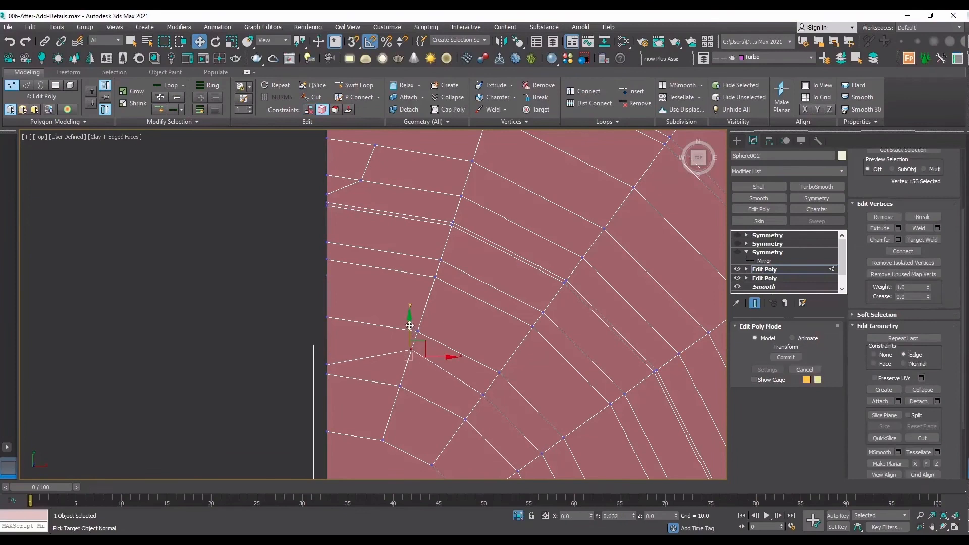
{"action": "left_click_drag", "start_coordinate": [410, 325], "coordinate": [408, 326]}
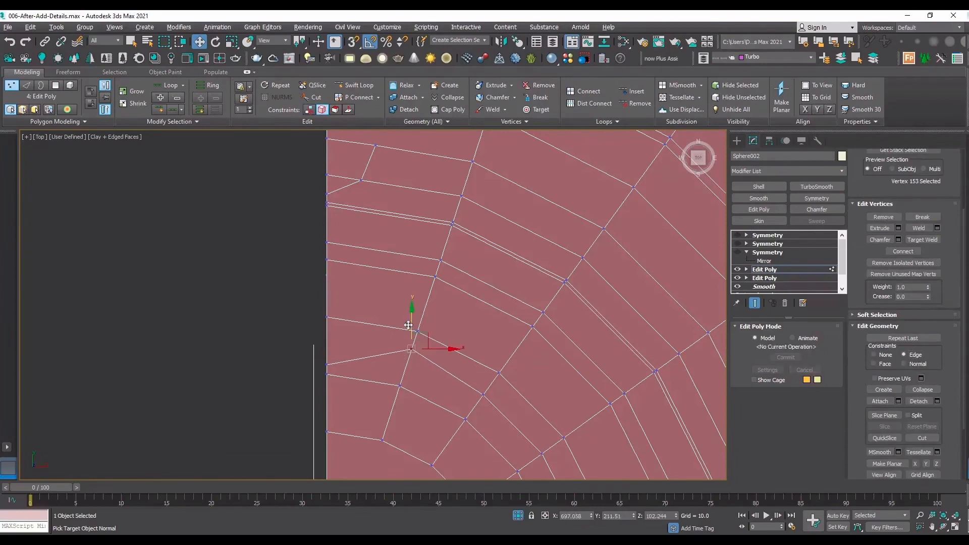
Extrude the ring strip just inside the ridge, together with the wider polygon blocks at both cap seams, by 0.115.
{"action": "key", "text": "4"}
{"action": "left_click", "coordinate": [347, 341]}
{"action": "left_click", "coordinate": [362, 304], "text": "ctrl"}
{"action": "left_click", "coordinate": [379, 259], "text": "ctrl"}
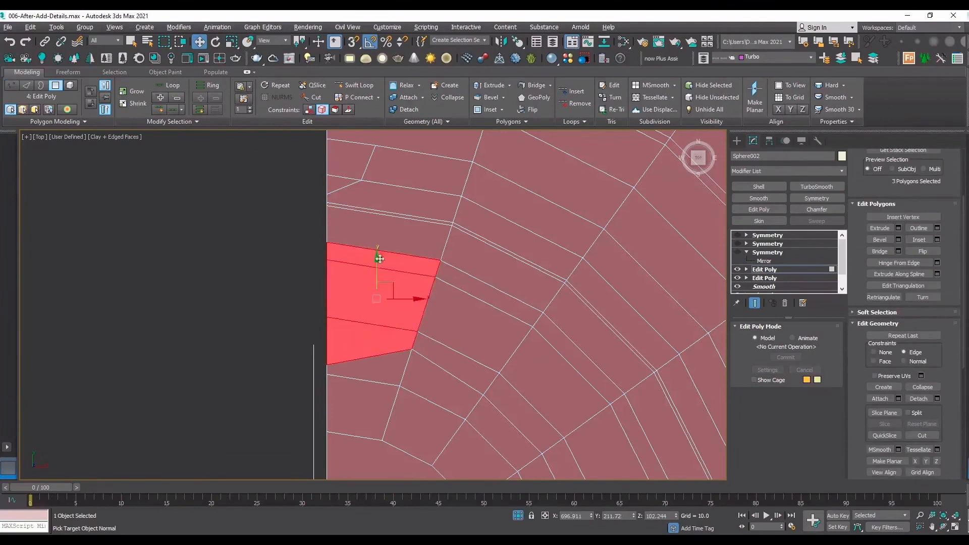
{"action": "left_click", "coordinate": [387, 238], "text": "ctrl"}
{"action": "left_click", "coordinate": [507, 288], "text": "ctrl"}
{"action": "left_click", "coordinate": [561, 321], "text": "ctrl"}
{"action": "scroll", "coordinate": [571, 353], "scroll_direction": "down", "scroll_amount": 1}
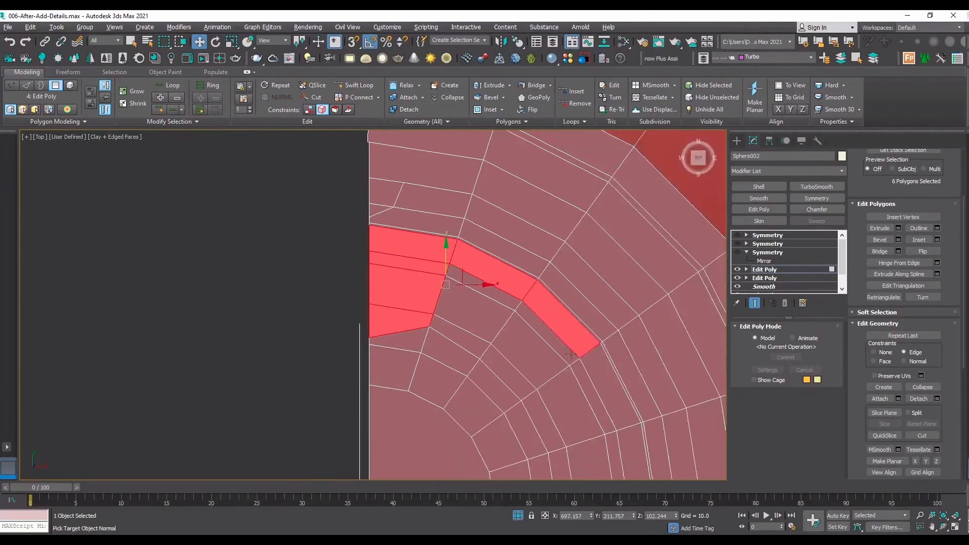
{"action": "middle_click_drag", "start_coordinate": [598, 403], "coordinate": [522, 303]}
{"action": "left_click", "coordinate": [536, 292], "text": "ctrl"}
{"action": "left_click", "coordinate": [550, 359], "text": "ctrl"}
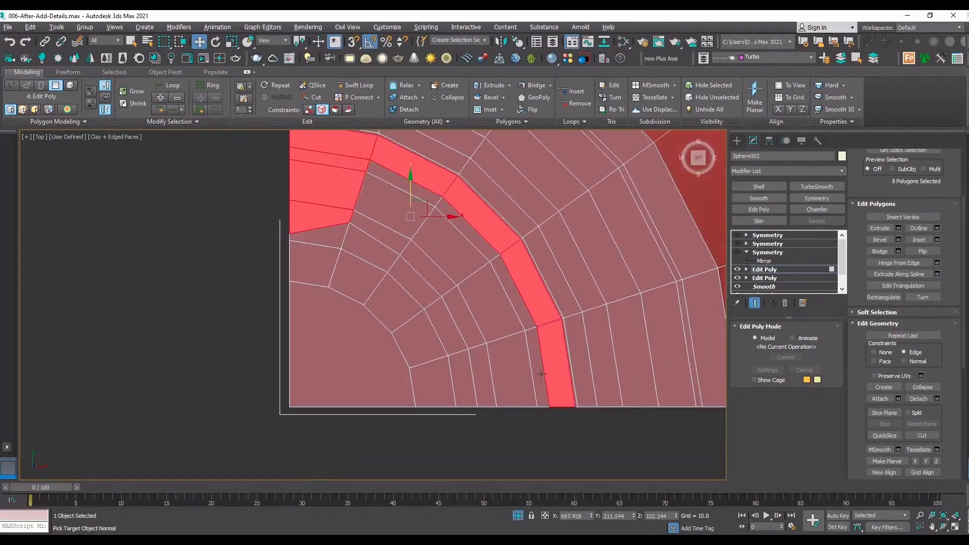
{"action": "left_click", "coordinate": [539, 389], "text": "ctrl"}
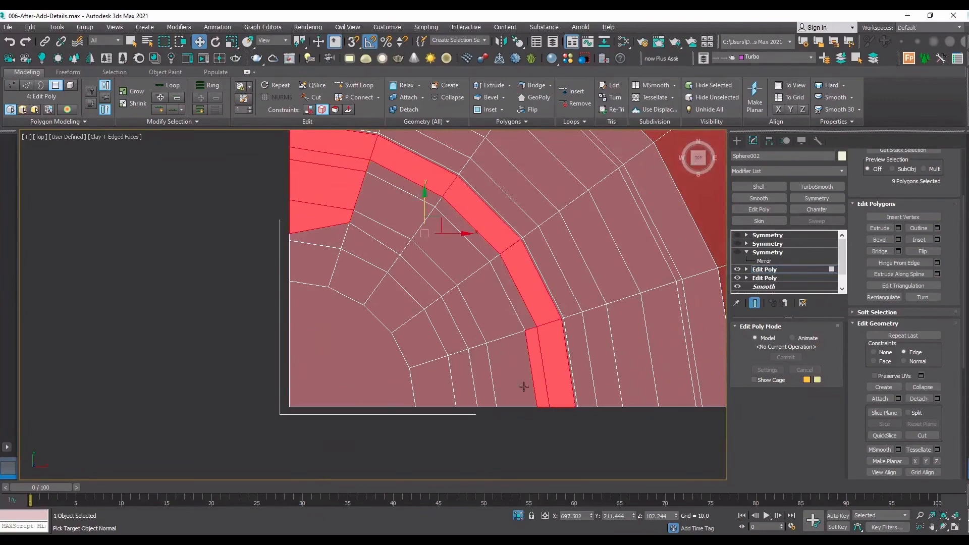
{"action": "left_click", "coordinate": [508, 387], "text": "ctrl"}
{"action": "left_click", "coordinate": [489, 389], "text": "ctrl"}
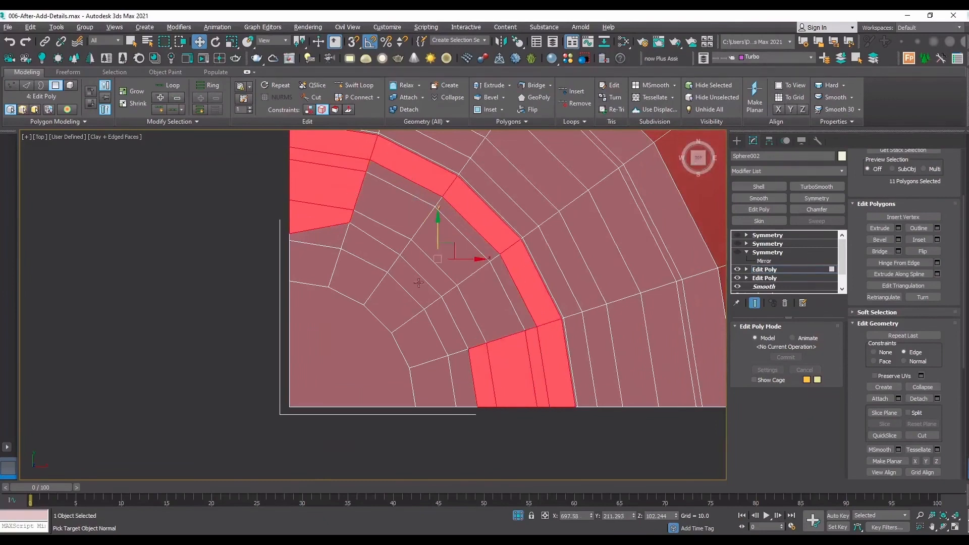
{"action": "left_click", "coordinate": [944, 527]}
{"action": "left_click_drag", "start_coordinate": [328, 328], "coordinate": [417, 305]}
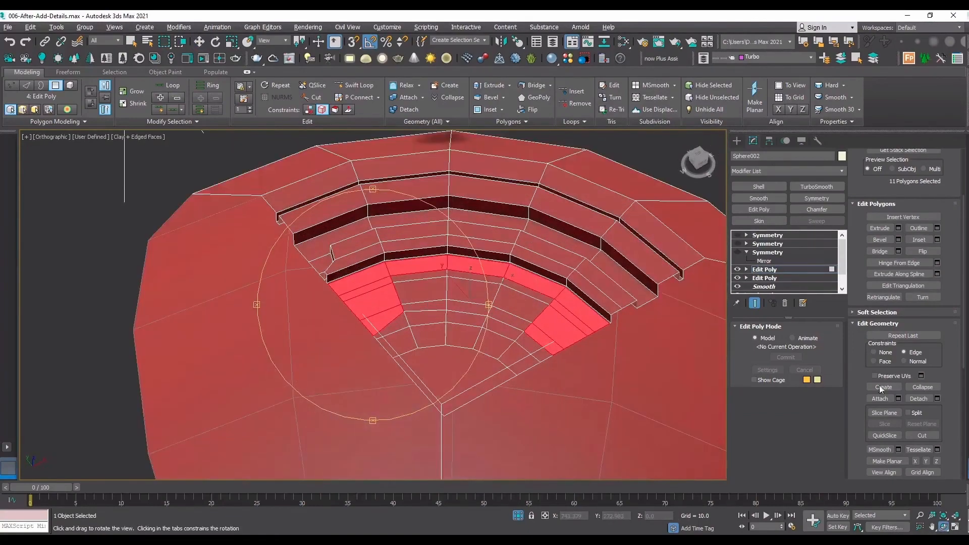
{"action": "left_click", "coordinate": [902, 228]}
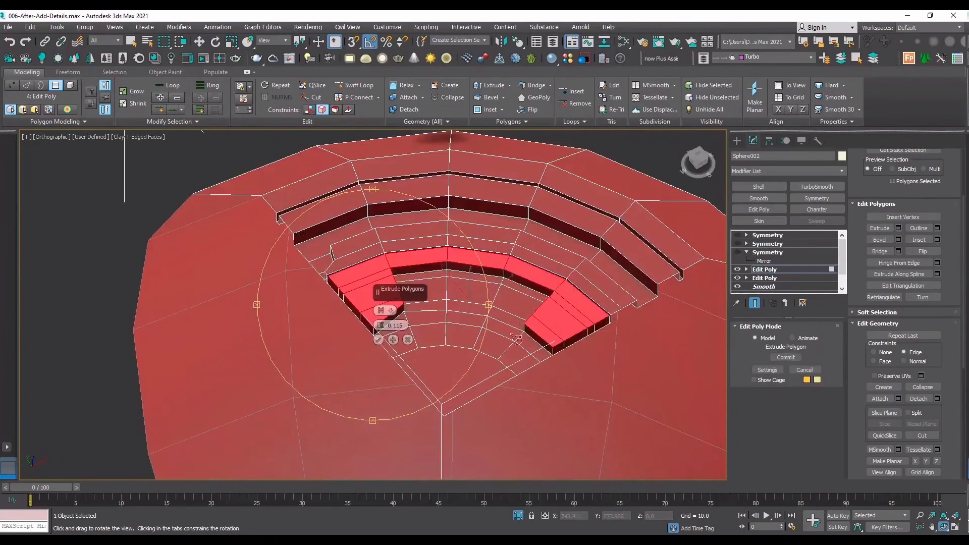
{"action": "left_click", "coordinate": [379, 341]}
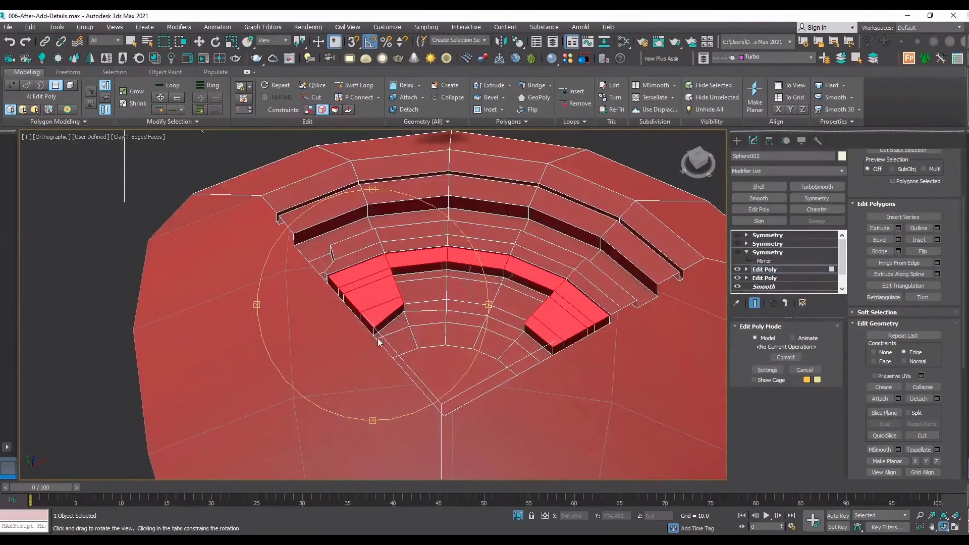
Turn on the lowest Symmetry modifier in the stack and set its weld seam threshold to 0.01.
{"action": "scroll", "coordinate": [349, 301], "scroll_direction": "up", "scroll_amount": 6}
{"action": "left_click_drag", "start_coordinate": [348, 301], "coordinate": [352, 344]}
{"action": "scroll", "coordinate": [371, 295], "scroll_direction": "down", "scroll_amount": 5}
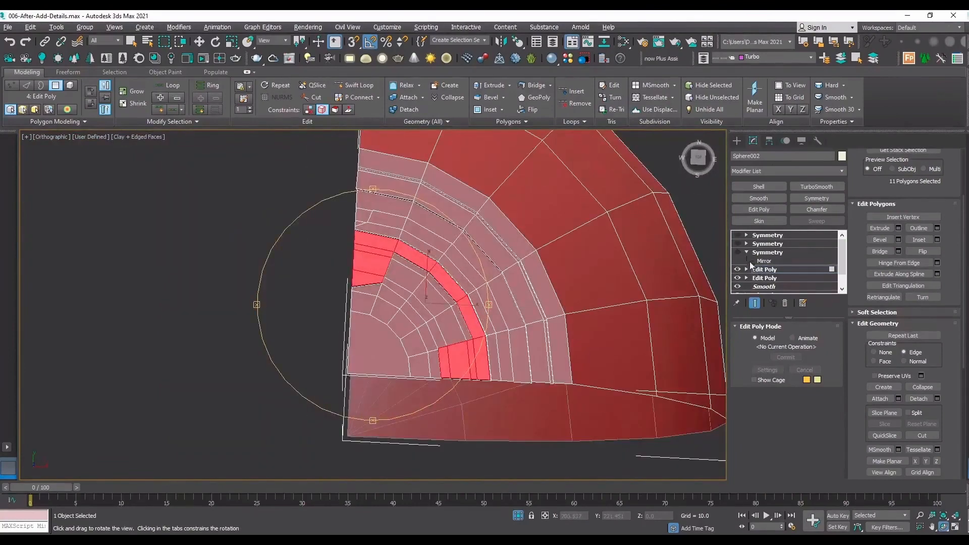
{"action": "left_click", "coordinate": [752, 262]}
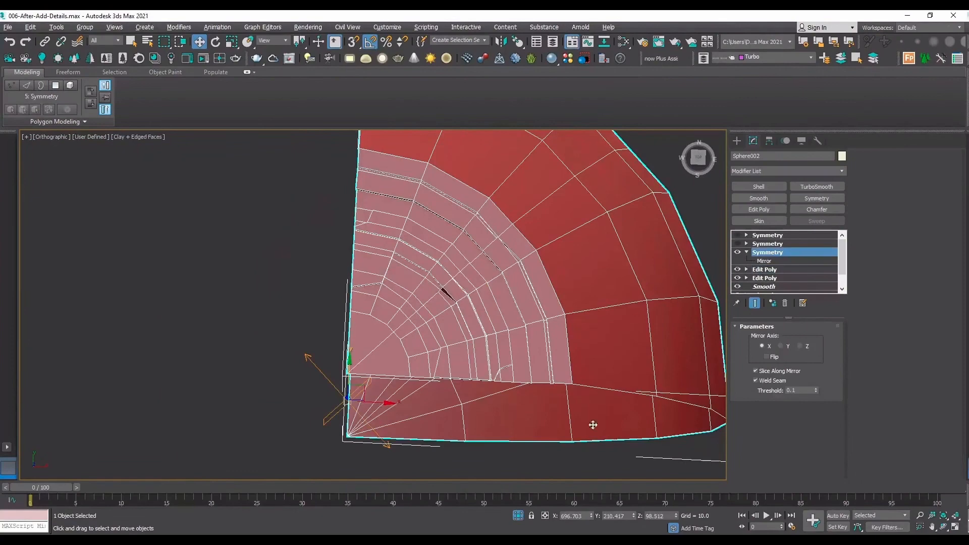
{"action": "left_click", "coordinate": [943, 526]}
{"action": "left_click_drag", "start_coordinate": [443, 288], "coordinate": [492, 331]}
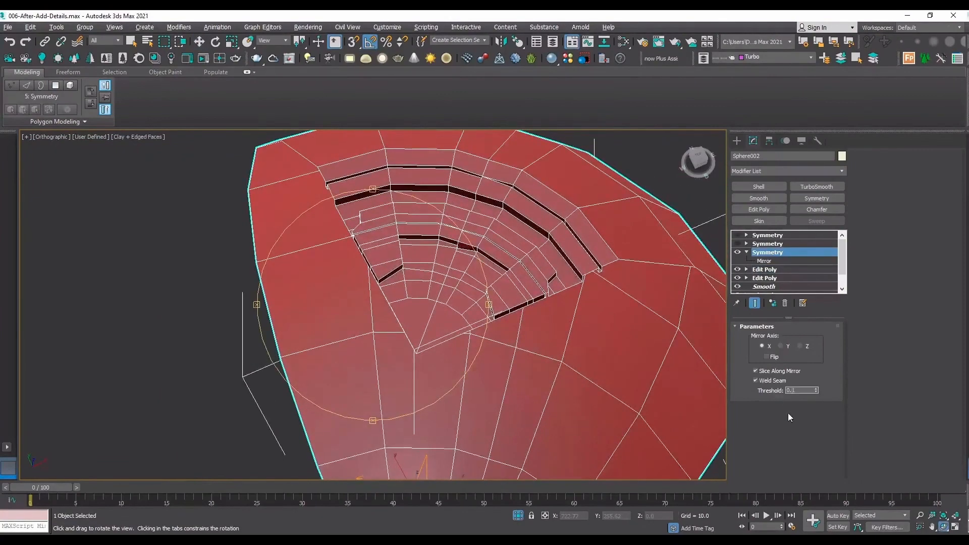
{"action": "type", "text": "0"}
{"action": "key", "text": "Return"}
{"action": "left_click_drag", "start_coordinate": [336, 264], "coordinate": [458, 259]}
{"action": "scroll", "coordinate": [675, 226], "scroll_direction": "up", "scroll_amount": 5}
{"action": "scroll", "coordinate": [510, 261], "scroll_direction": "down", "scroll_amount": 5}
{"action": "middle_click_drag", "start_coordinate": [405, 280], "coordinate": [474, 324]}
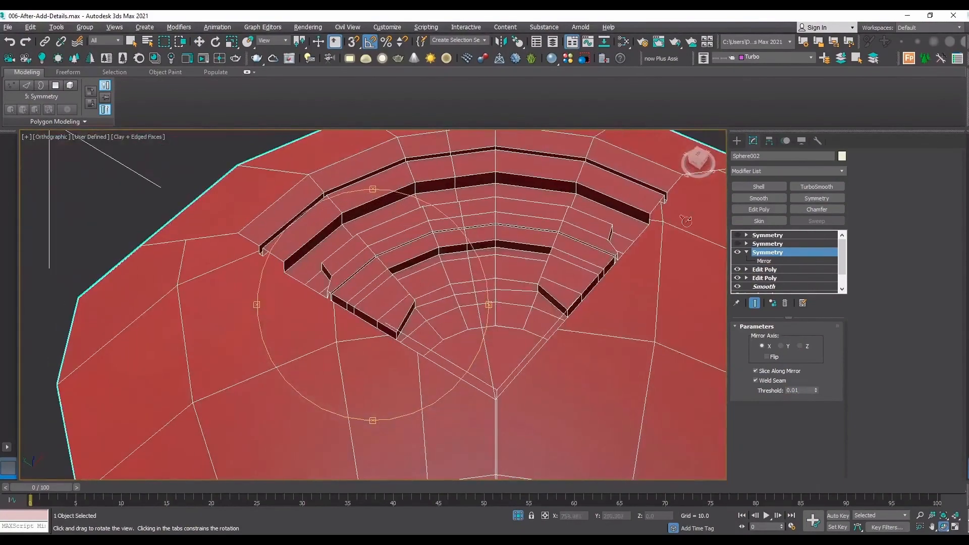
Add a TurboSmooth modifier, preview the smoothed cap without edged faces, and switch the modifier off with the edges shown again.
{"action": "left_click", "coordinate": [812, 188]}
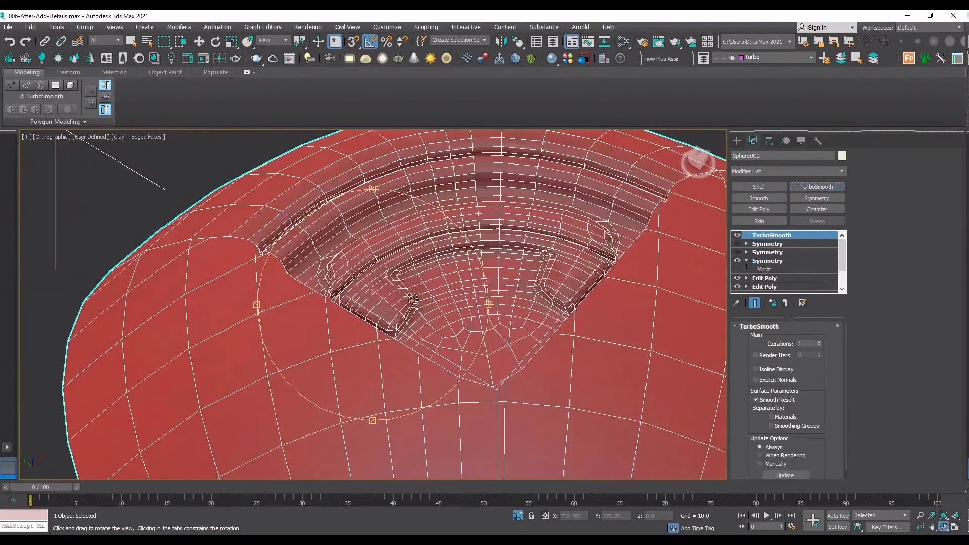
{"action": "key", "text": "F4"}
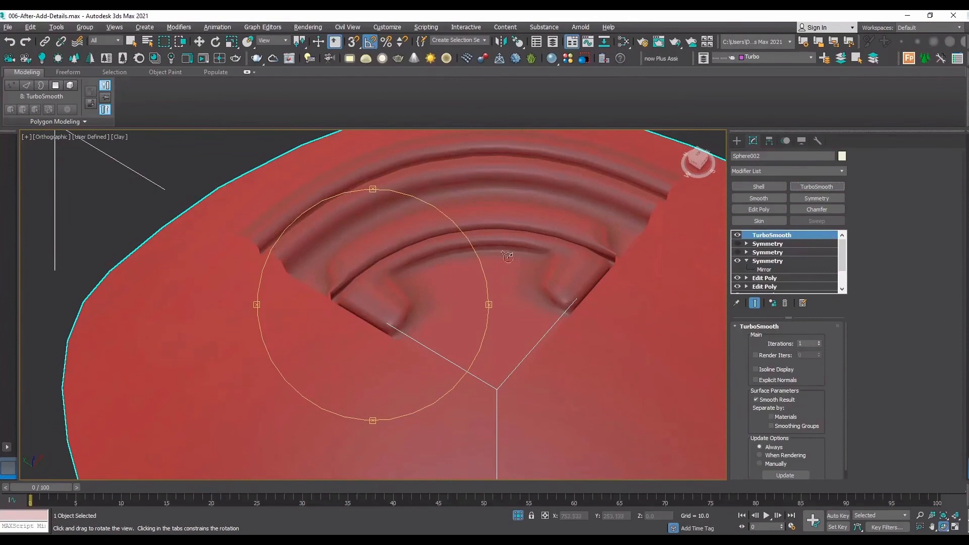
{"action": "left_click", "coordinate": [737, 236]}
{"action": "key", "text": "F4"}
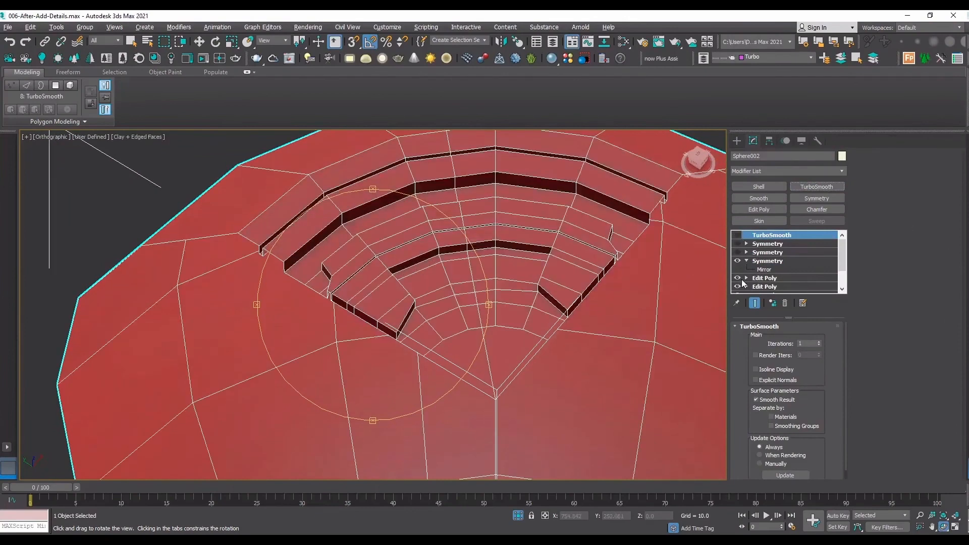
{"action": "scroll", "coordinate": [401, 303], "scroll_direction": "down", "scroll_amount": 5}
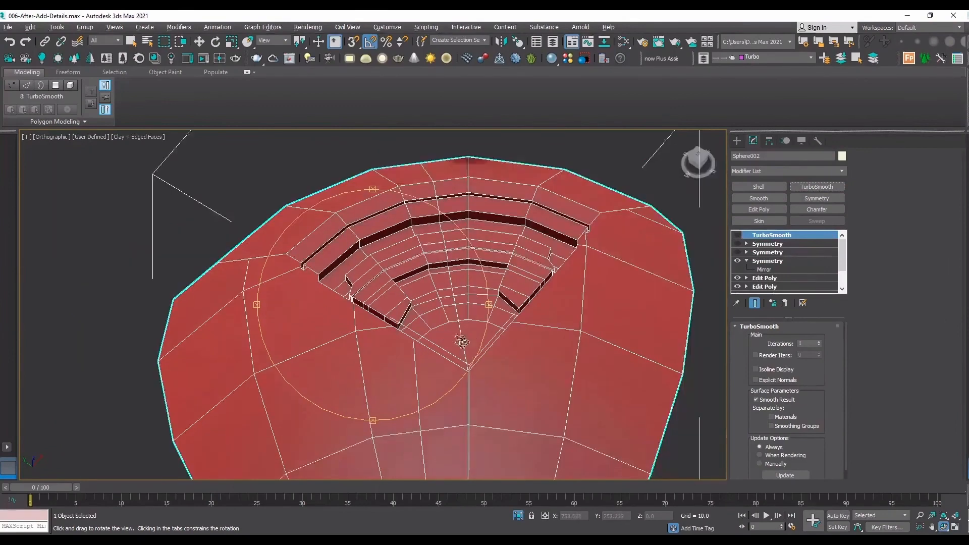
{"action": "scroll", "coordinate": [452, 331], "scroll_direction": "up", "scroll_amount": 5}
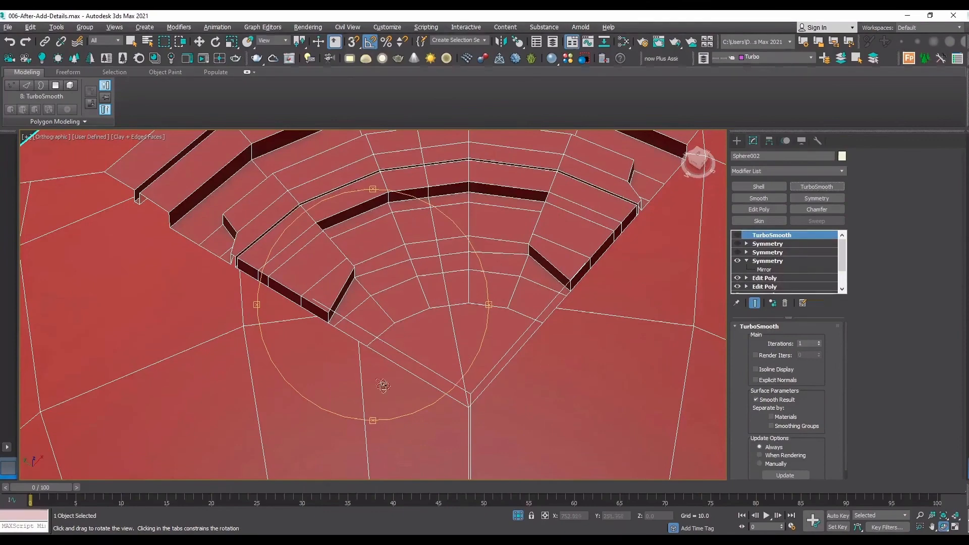
Return to edge editing in the top Edit Poly and add Swift Loop support loops along the groove's outer lip and the band's outer rim.
{"action": "left_click_drag", "start_coordinate": [380, 385], "coordinate": [578, 282]}
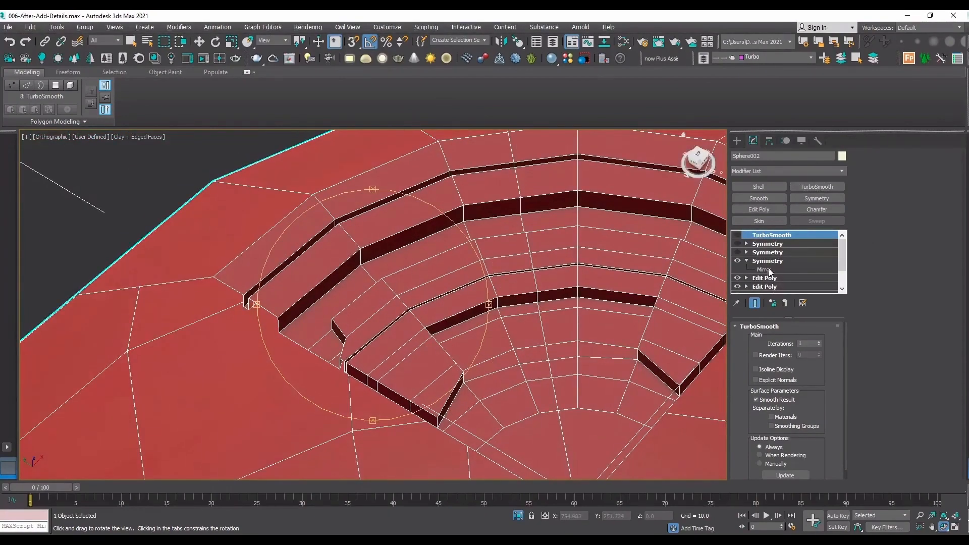
{"action": "left_click", "coordinate": [779, 284]}
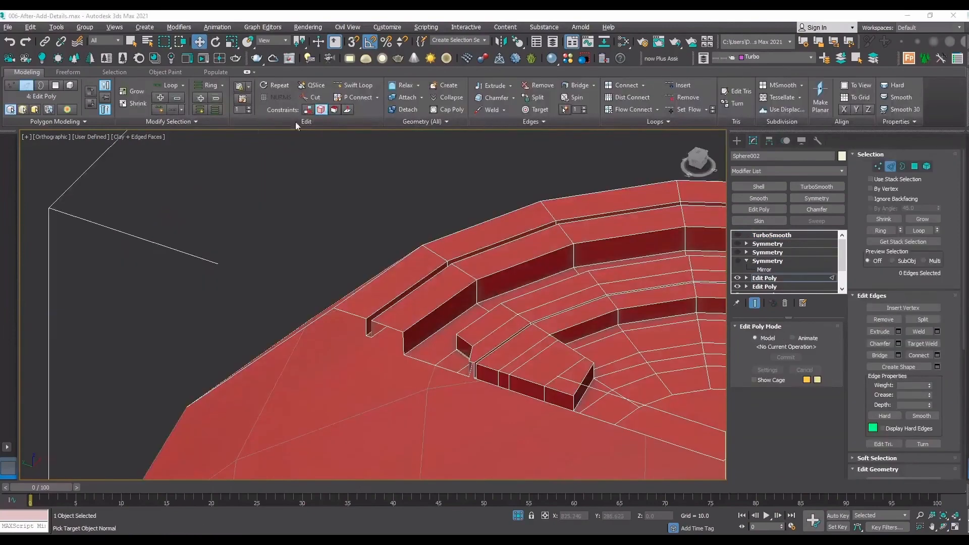
{"action": "left_click", "coordinate": [353, 86]}
{"action": "scroll", "coordinate": [375, 290], "scroll_direction": "up", "scroll_amount": 5}
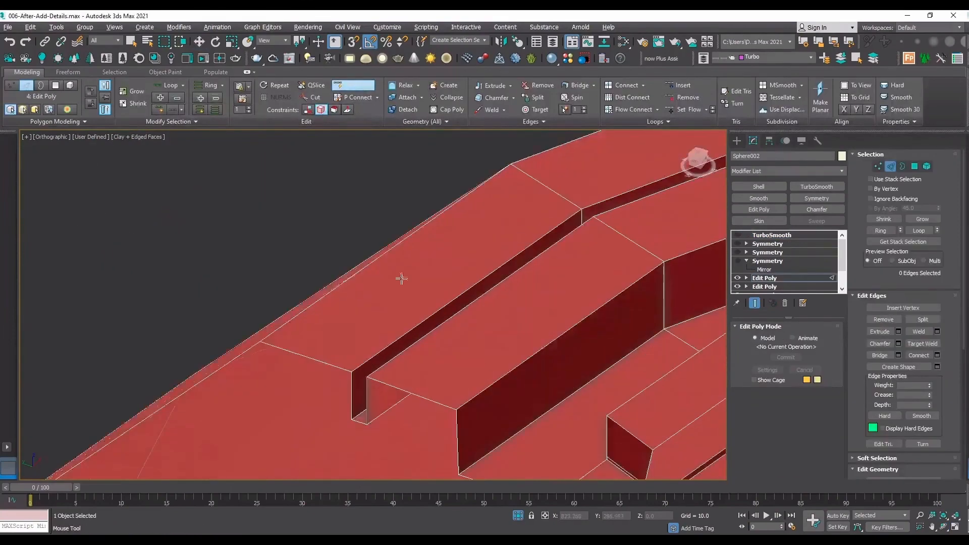
{"action": "scroll", "coordinate": [582, 208], "scroll_direction": "up", "scroll_amount": 4}
{"action": "left_click", "coordinate": [581, 208]}
{"action": "scroll", "coordinate": [512, 183], "scroll_direction": "down", "scroll_amount": 3}
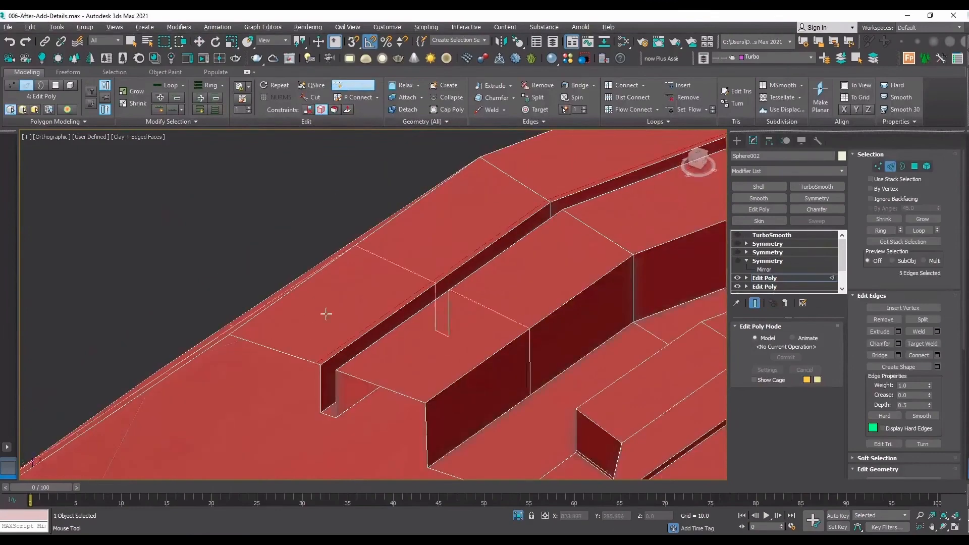
{"action": "scroll", "coordinate": [327, 313], "scroll_direction": "up", "scroll_amount": 2}
{"action": "scroll", "coordinate": [520, 195], "scroll_direction": "down", "scroll_amount": 3}
{"action": "scroll", "coordinate": [573, 179], "scroll_direction": "up", "scroll_amount": 2}
{"action": "left_click", "coordinate": [514, 171]}
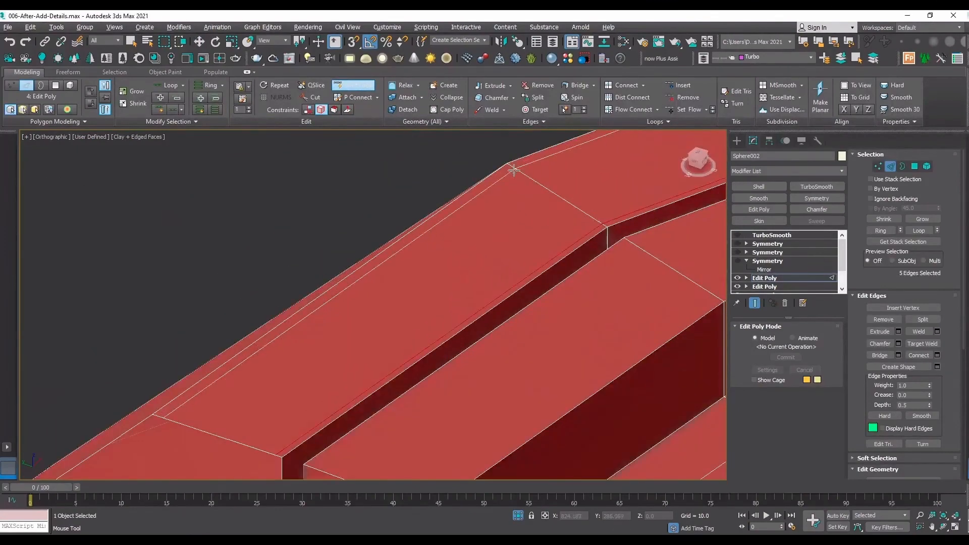
Add support loops along the groove's inner lip and along the inner top edge of the band beside it.
{"action": "scroll", "coordinate": [505, 174], "scroll_direction": "down", "scroll_amount": 2}
{"action": "scroll", "coordinate": [395, 350], "scroll_direction": "up", "scroll_amount": 3}
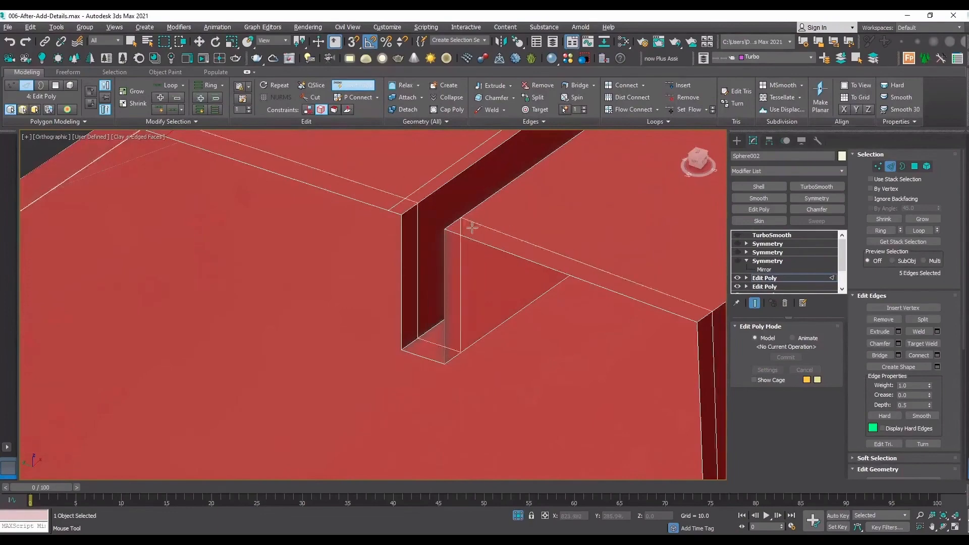
{"action": "left_click", "coordinate": [417, 255]}
{"action": "scroll", "coordinate": [534, 189], "scroll_direction": "down", "scroll_amount": 3}
{"action": "scroll", "coordinate": [533, 189], "scroll_direction": "up", "scroll_amount": 3}
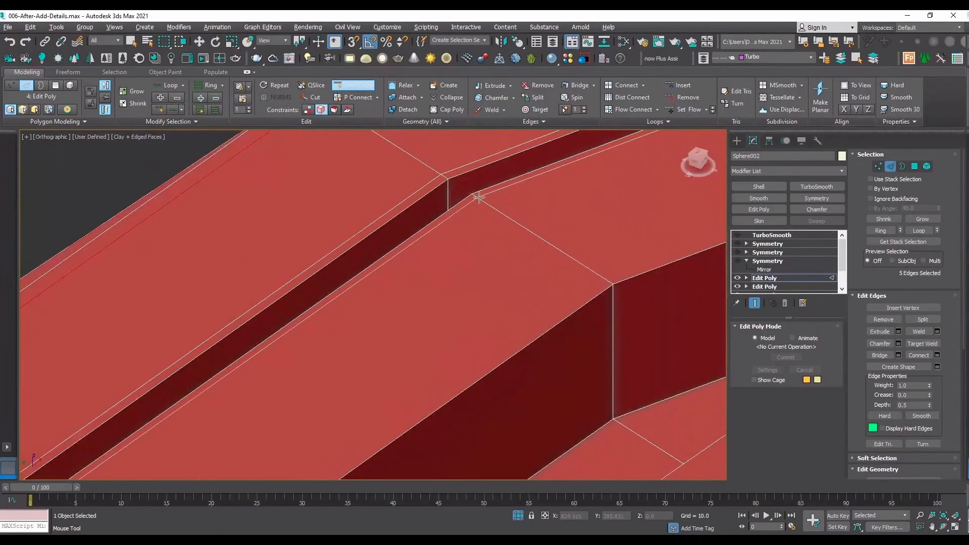
{"action": "left_click", "coordinate": [604, 280]}
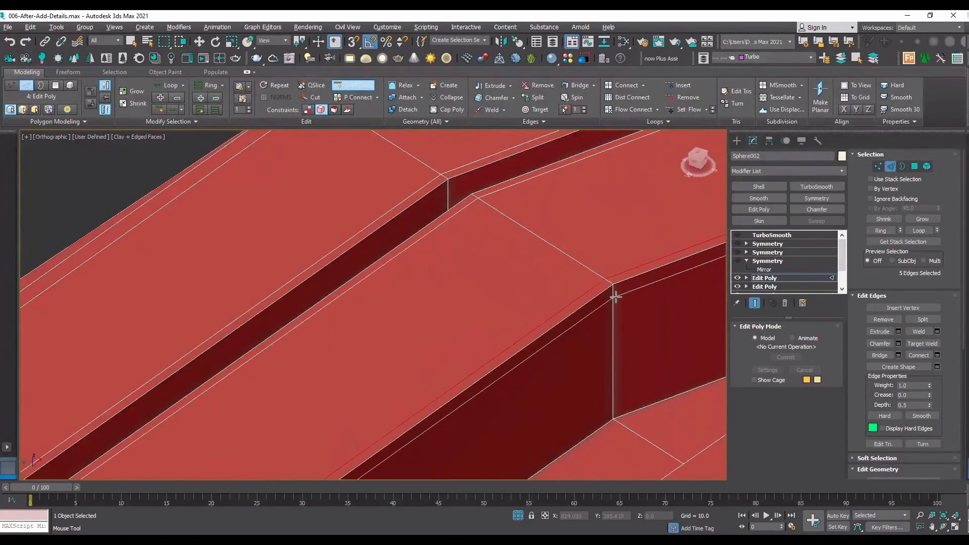
Add support loops on the tall step wall, just under its upper edge and just above its base, undoing misplaced ones.
{"action": "left_click", "coordinate": [614, 296]}
{"action": "left_click", "coordinate": [613, 412]}
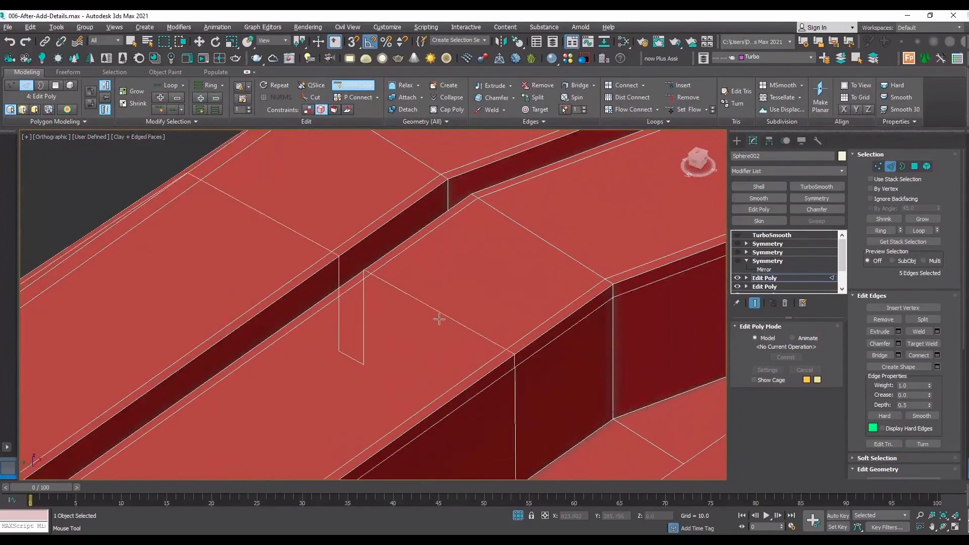
{"action": "key", "text": "ctrl+z"}
{"action": "left_click", "coordinate": [613, 292]}
{"action": "key", "text": "ctrl+z"}
{"action": "left_click", "coordinate": [613, 293]}
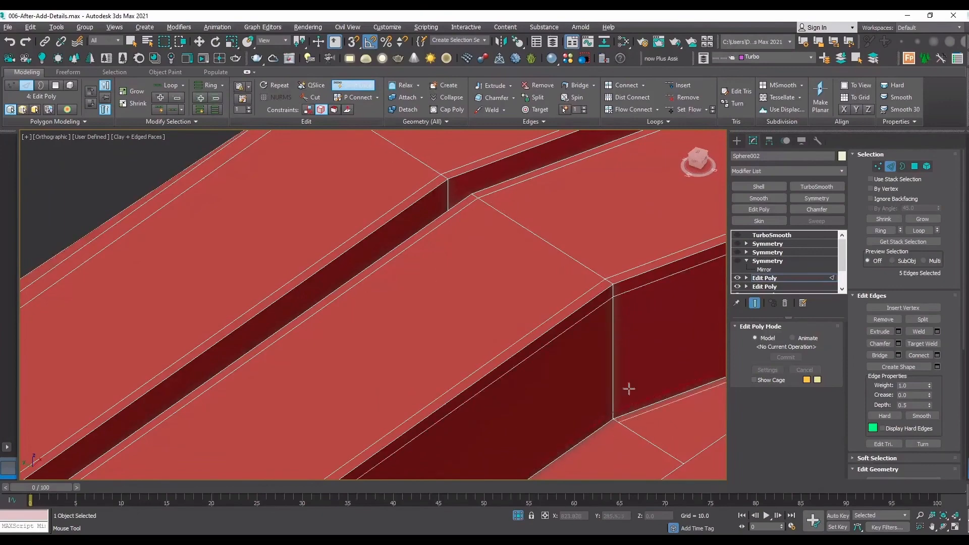
Add support loops inside the narrow groove, close to the corners where its walls meet the floor.
{"action": "scroll", "coordinate": [553, 471], "scroll_direction": "down", "scroll_amount": 5}
{"action": "scroll", "coordinate": [568, 470], "scroll_direction": "up", "scroll_amount": 2}
{"action": "scroll", "coordinate": [452, 435], "scroll_direction": "up", "scroll_amount": 4}
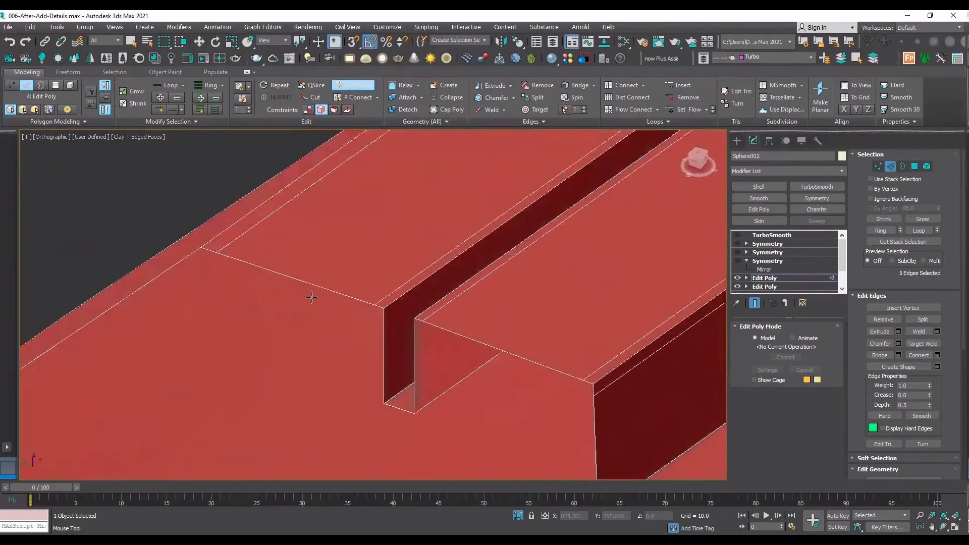
{"action": "scroll", "coordinate": [309, 297], "scroll_direction": "down", "scroll_amount": 6}
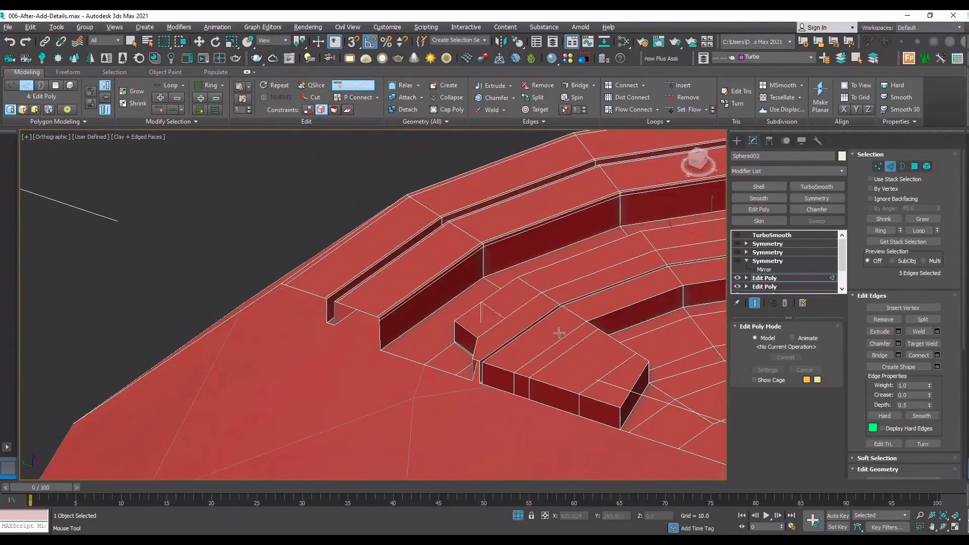
{"action": "left_click", "coordinate": [944, 527]}
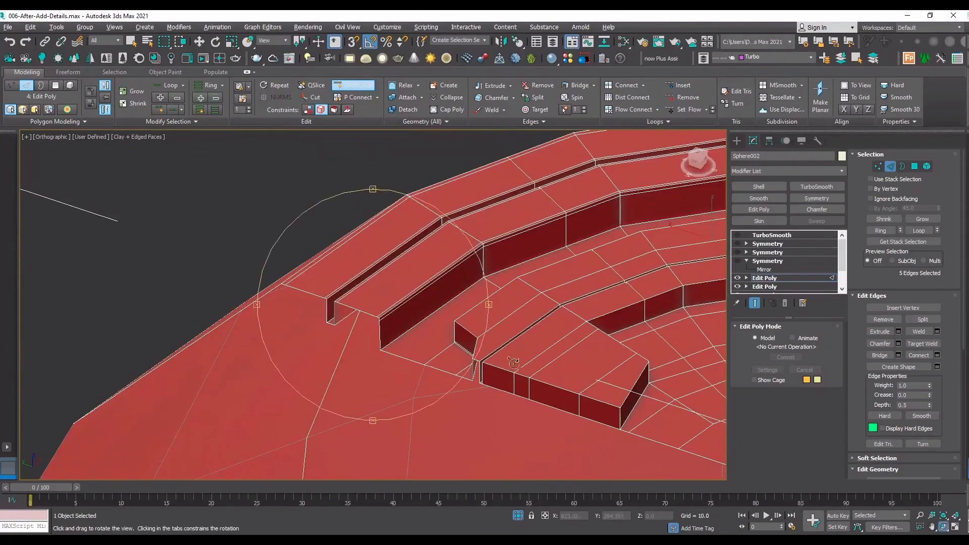
{"action": "left_click_drag", "start_coordinate": [513, 363], "coordinate": [497, 322]}
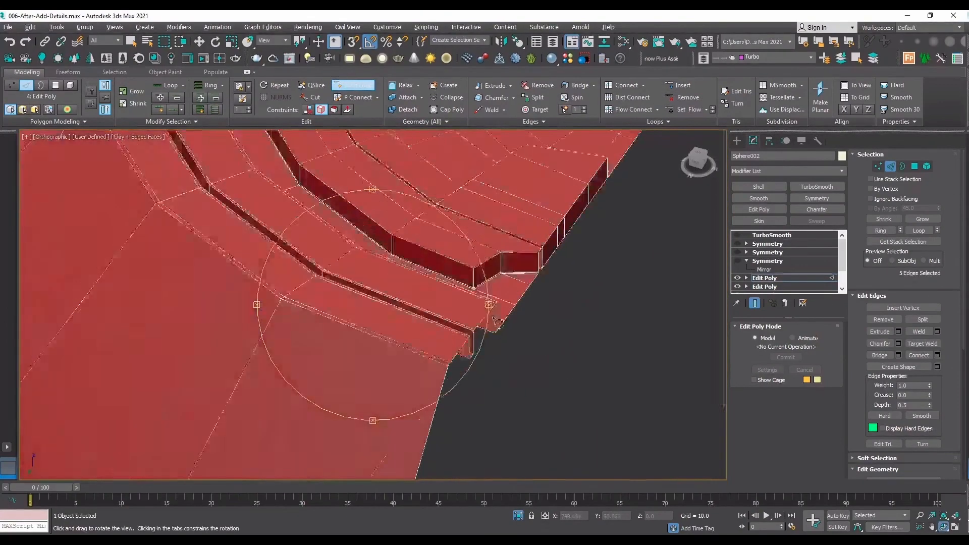
{"action": "scroll", "coordinate": [497, 322], "scroll_direction": "up", "scroll_amount": 3}
{"action": "scroll", "coordinate": [433, 430], "scroll_direction": "up", "scroll_amount": 4}
{"action": "right_click", "coordinate": [392, 354]}
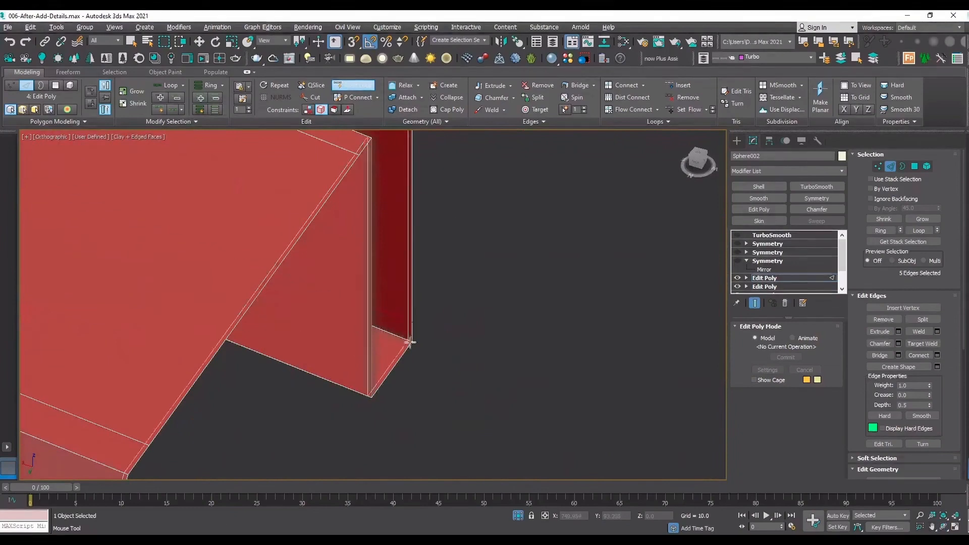
{"action": "left_click", "coordinate": [406, 349]}
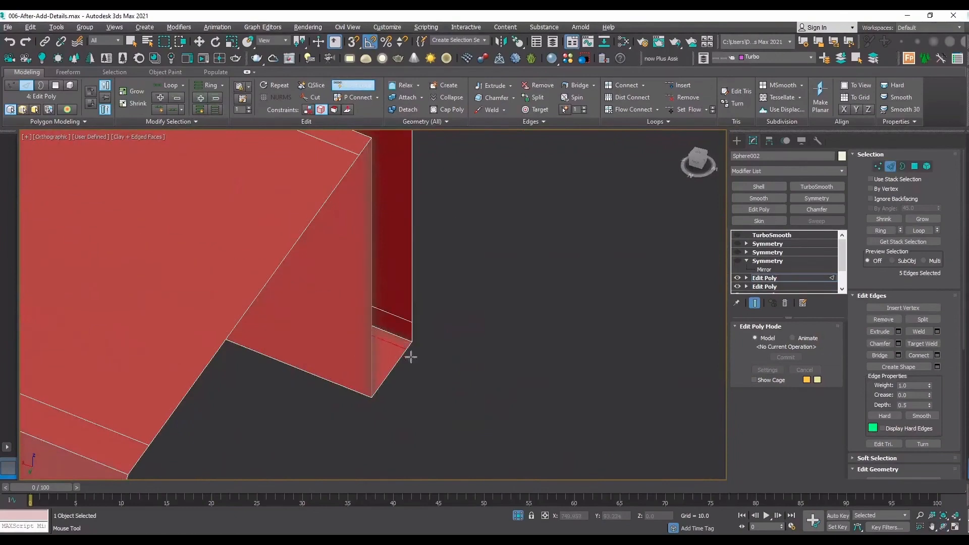
{"action": "left_click", "coordinate": [942, 527]}
{"action": "left_click_drag", "start_coordinate": [426, 281], "coordinate": [333, 331]}
{"action": "scroll", "coordinate": [333, 330], "scroll_direction": "up", "scroll_amount": 5}
{"action": "right_click", "coordinate": [411, 271]}
{"action": "scroll", "coordinate": [431, 275], "scroll_direction": "up", "scroll_amount": 4}
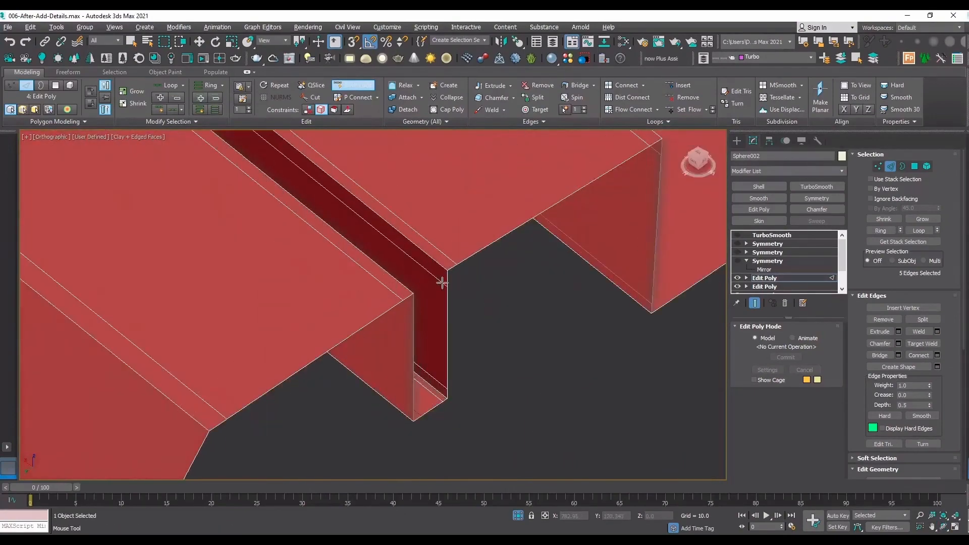
Add a support loop on the recessed floor right beside the base of the tall step wall.
{"action": "left_click", "coordinate": [933, 527]}
{"action": "left_click_drag", "start_coordinate": [323, 313], "coordinate": [237, 291]}
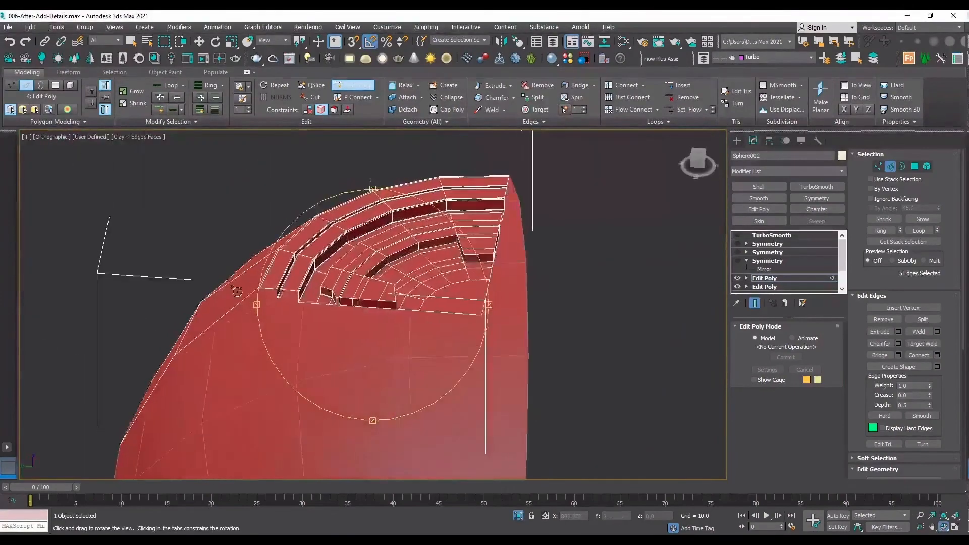
{"action": "scroll", "coordinate": [279, 296], "scroll_direction": "up", "scroll_amount": 8}
{"action": "middle_click_drag", "start_coordinate": [459, 303], "coordinate": [331, 325]}
{"action": "right_click", "coordinate": [176, 306]}
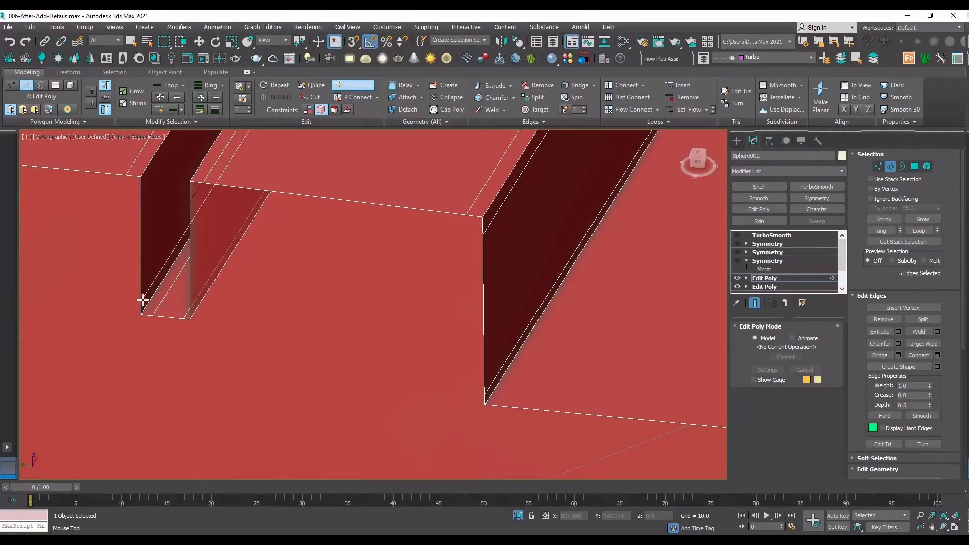
{"action": "scroll", "coordinate": [474, 301], "scroll_direction": "down", "scroll_amount": 4}
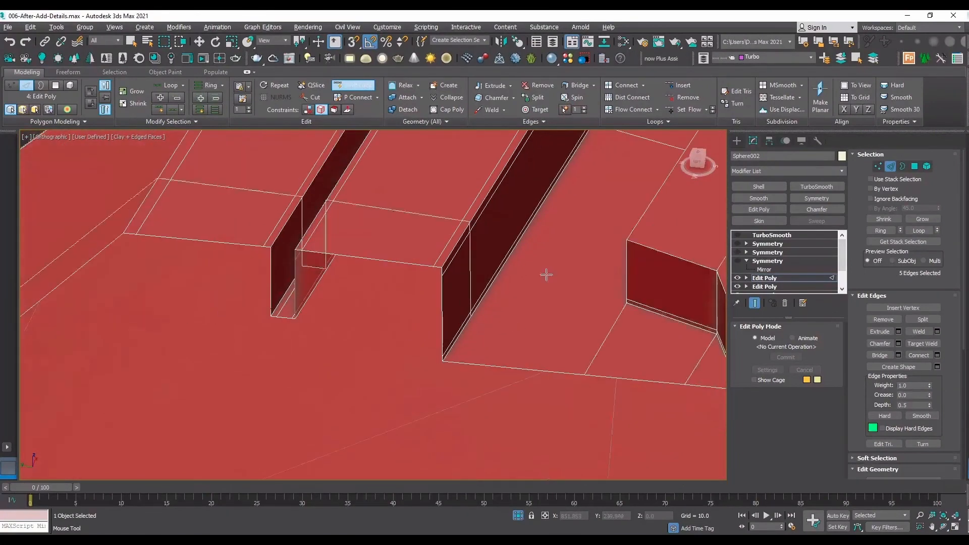
{"action": "middle_click_drag", "start_coordinate": [546, 275], "coordinate": [500, 331]}
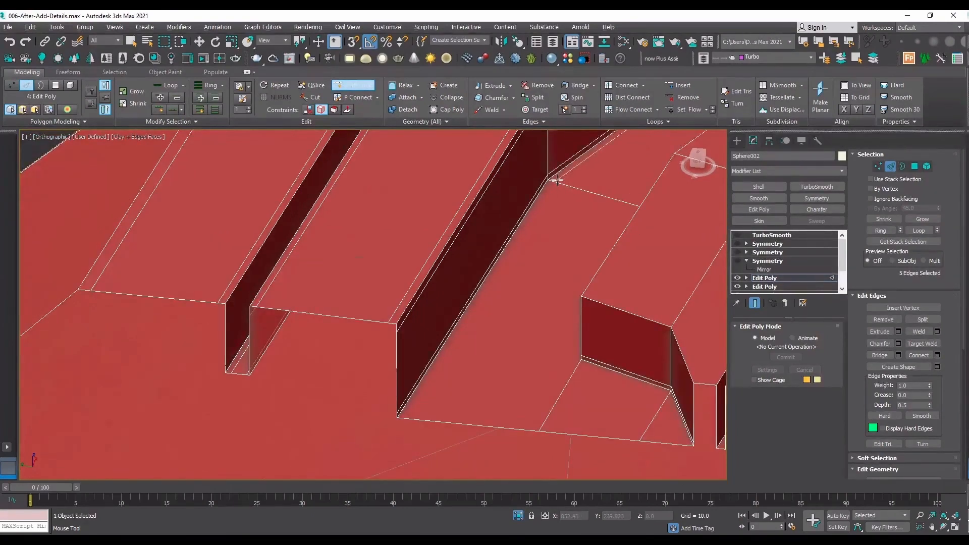
{"action": "left_click", "coordinate": [557, 180]}
Cut a snapped edge from the end of the new floor loop along the wall's base to the open seam.
{"action": "key", "text": "w"}
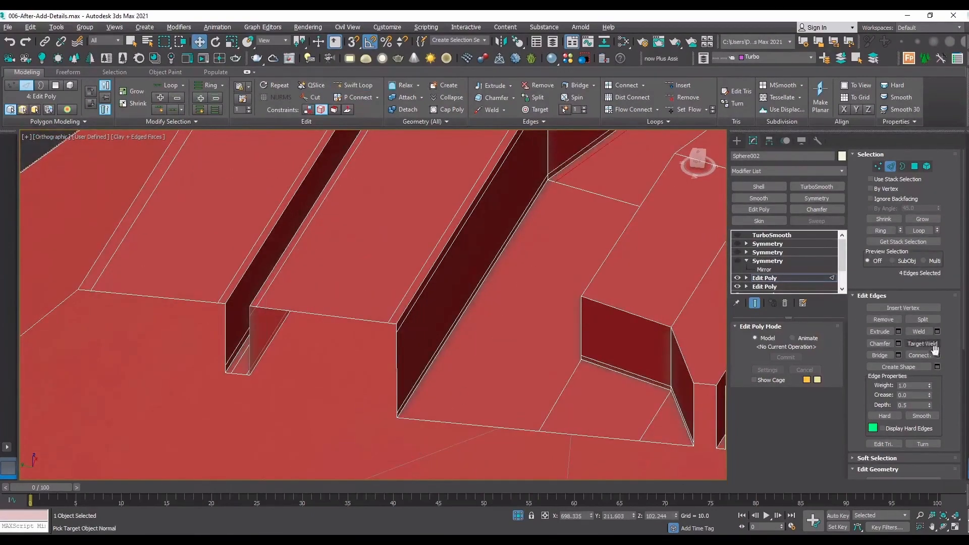
{"action": "scroll", "coordinate": [936, 349], "scroll_direction": "down", "scroll_amount": 5}
{"action": "left_click", "coordinate": [923, 389]}
{"action": "key", "text": "s"}
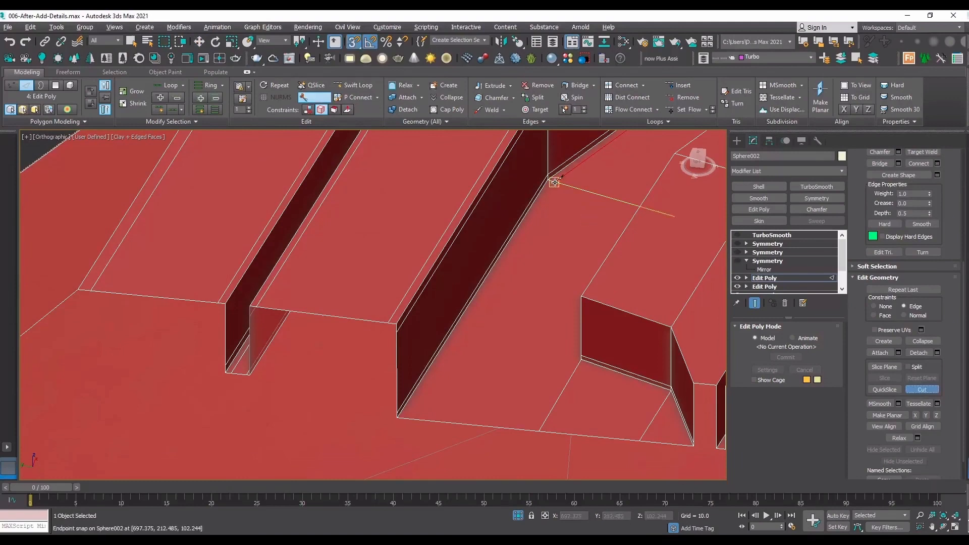
{"action": "left_click", "coordinate": [554, 182]}
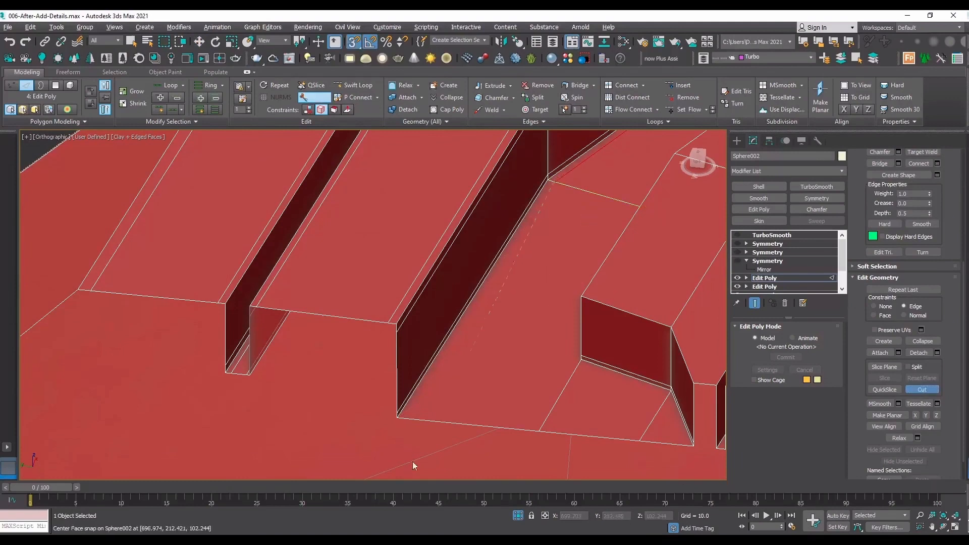
{"action": "left_click", "coordinate": [409, 419]}
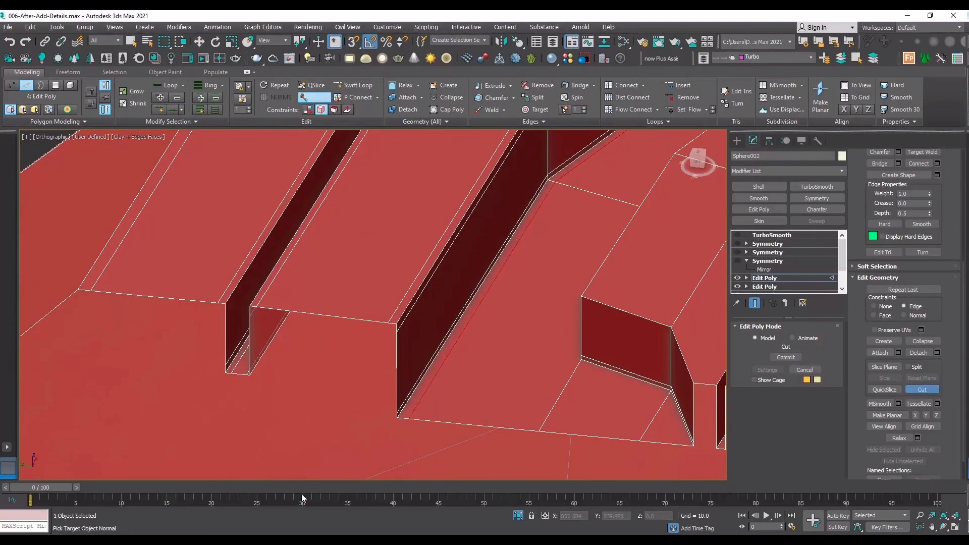
Remove the edge loop running just above the base of the inner raised block's side walls.
{"action": "scroll", "coordinate": [465, 367], "scroll_direction": "down", "scroll_amount": 4}
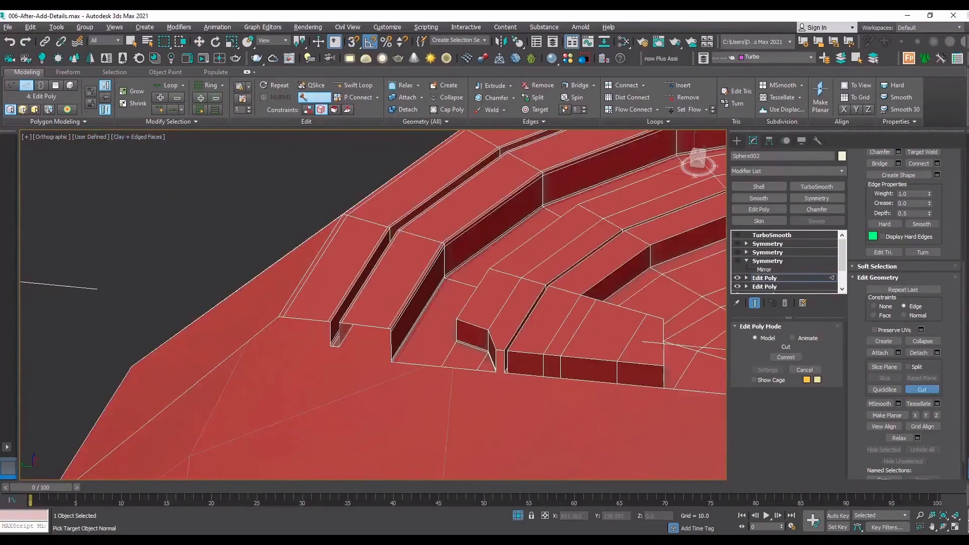
{"action": "left_click", "coordinate": [942, 528]}
{"action": "left_click_drag", "start_coordinate": [384, 303], "coordinate": [567, 321]}
{"action": "scroll", "coordinate": [576, 328], "scroll_direction": "up", "scroll_amount": 7}
{"action": "right_click", "coordinate": [584, 361]}
{"action": "key", "text": "2"}
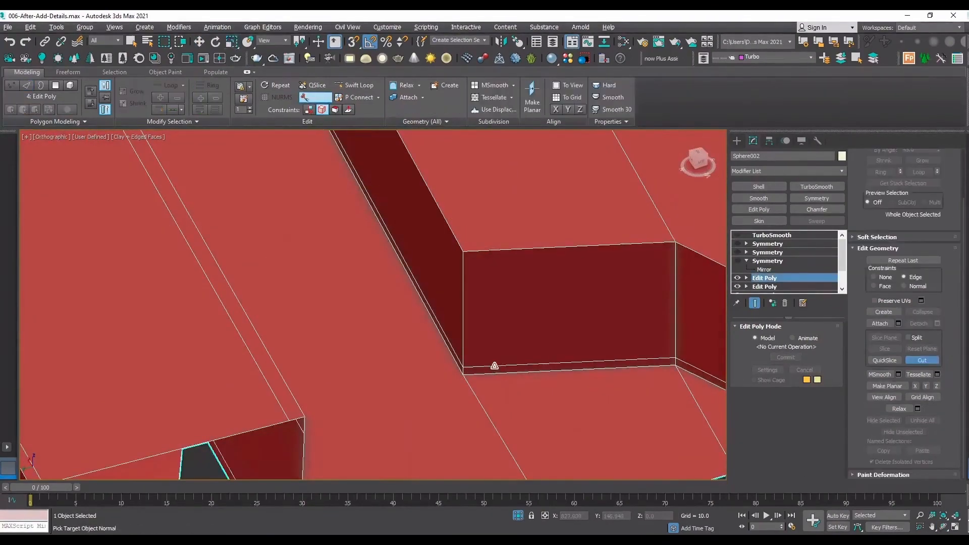
{"action": "key", "text": "2"}
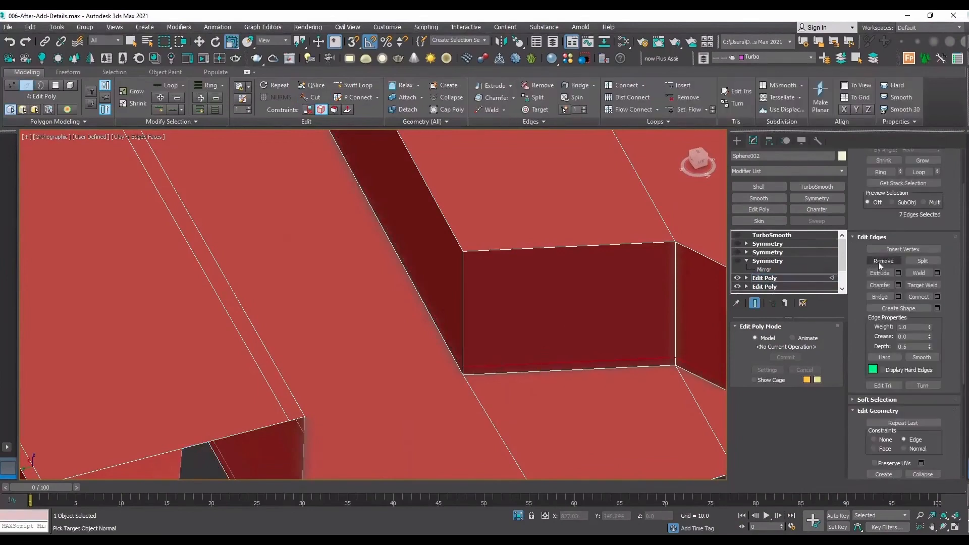
{"action": "left_click", "coordinate": [880, 262]}
{"action": "scroll", "coordinate": [435, 278], "scroll_direction": "down", "scroll_amount": 5}
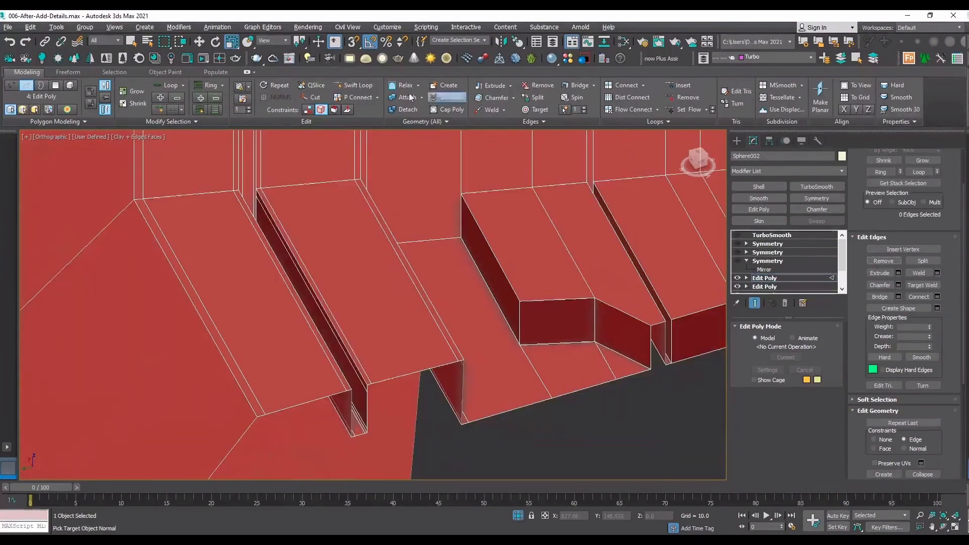
Add Swift Loop support loops around the inner raised block's walls, just below the top edge and just above the base.
{"action": "left_click", "coordinate": [354, 85]}
{"action": "scroll", "coordinate": [523, 306], "scroll_direction": "up", "scroll_amount": 5}
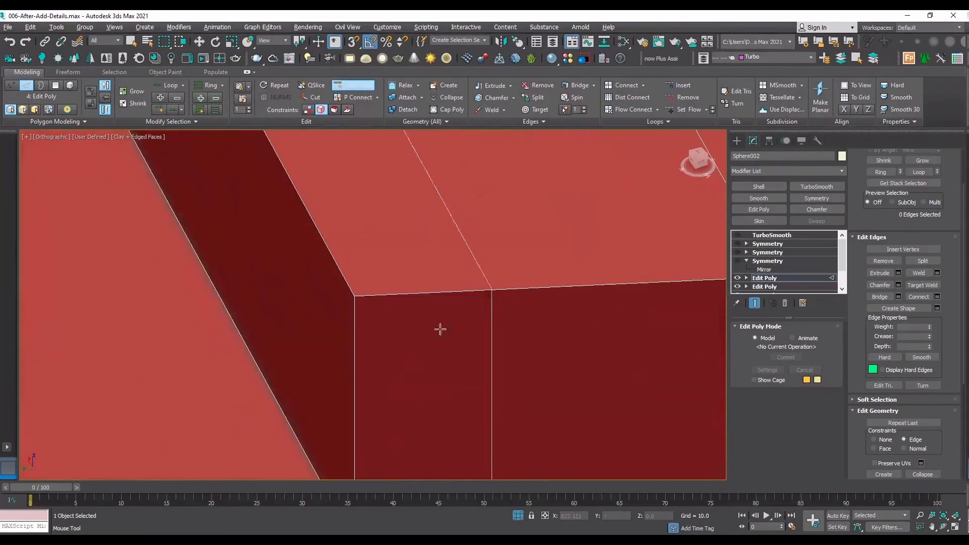
{"action": "left_click", "coordinate": [355, 309]}
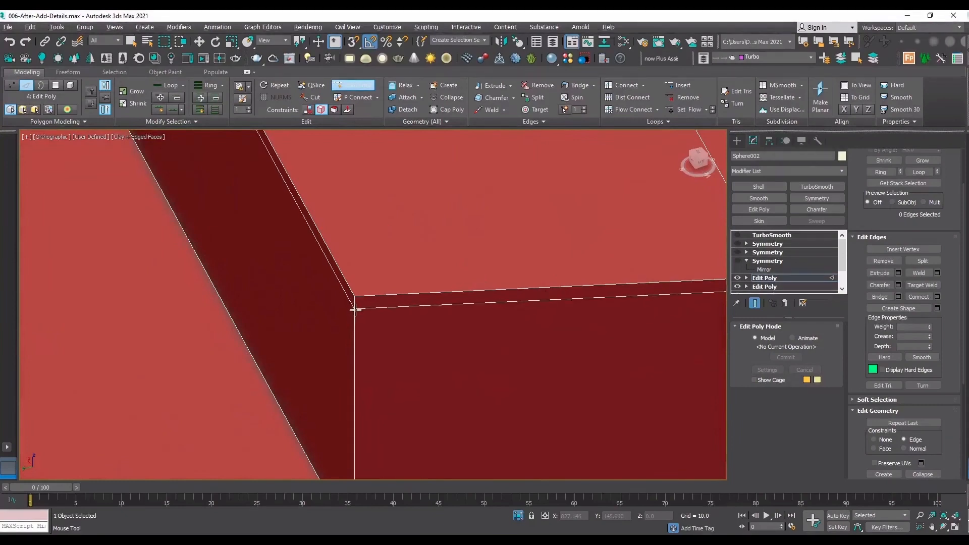
{"action": "scroll", "coordinate": [374, 323], "scroll_direction": "down", "scroll_amount": 5}
{"action": "scroll", "coordinate": [336, 353], "scroll_direction": "up", "scroll_amount": 5}
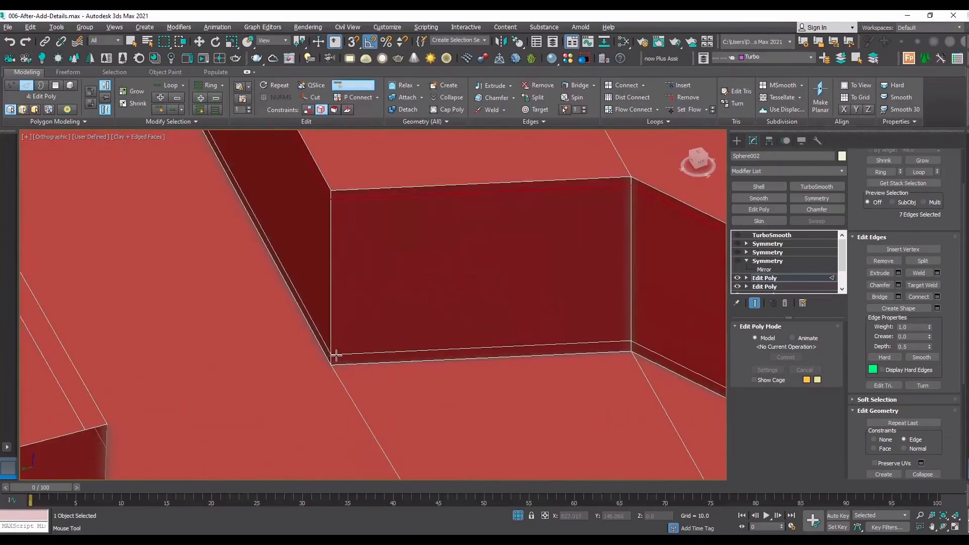
{"action": "left_click", "coordinate": [336, 355]}
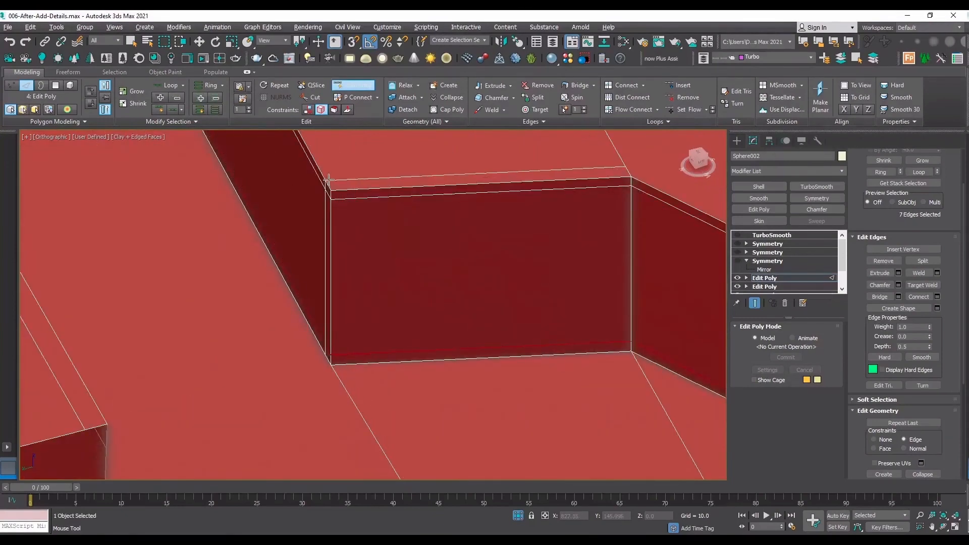
Add a support loop on the raised block's top face, close to the edge above its short end wall.
{"action": "scroll", "coordinate": [326, 187], "scroll_direction": "down", "scroll_amount": 4}
{"action": "scroll", "coordinate": [310, 202], "scroll_direction": "up", "scroll_amount": 2}
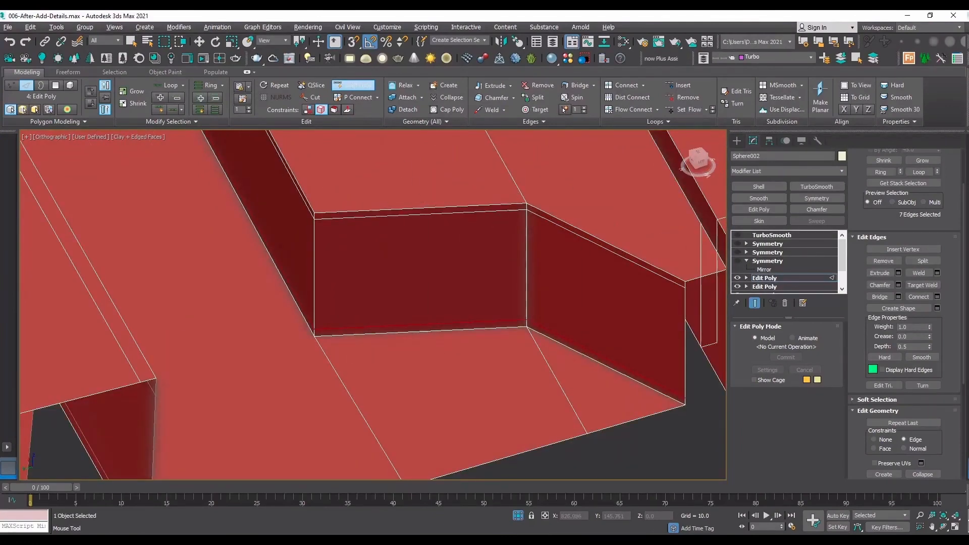
{"action": "left_click", "coordinate": [311, 210]}
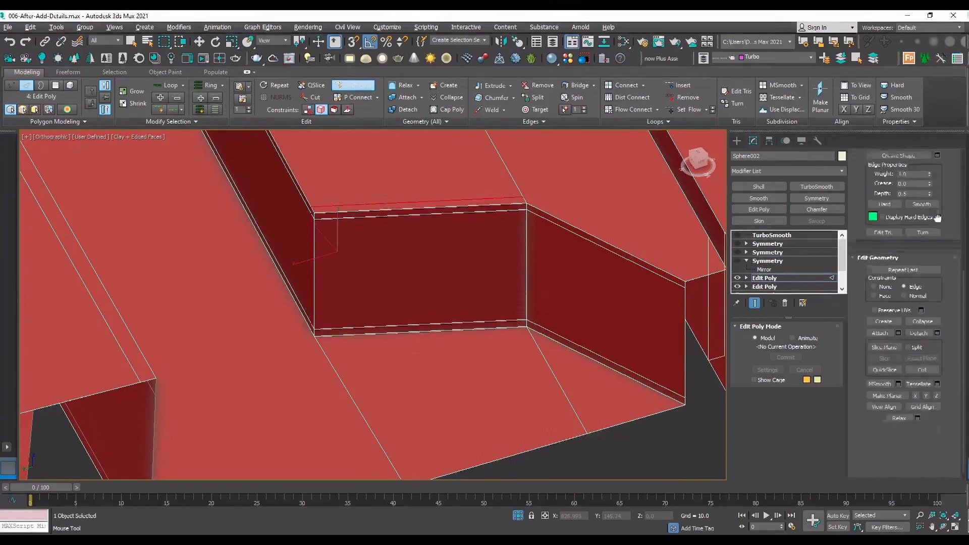
Try to cut an edge across the raised block's top face, from the end of the short-wall support loop to the seam.
{"action": "scroll", "coordinate": [926, 371], "scroll_direction": "down", "scroll_amount": 5}
{"action": "key", "text": "w"}
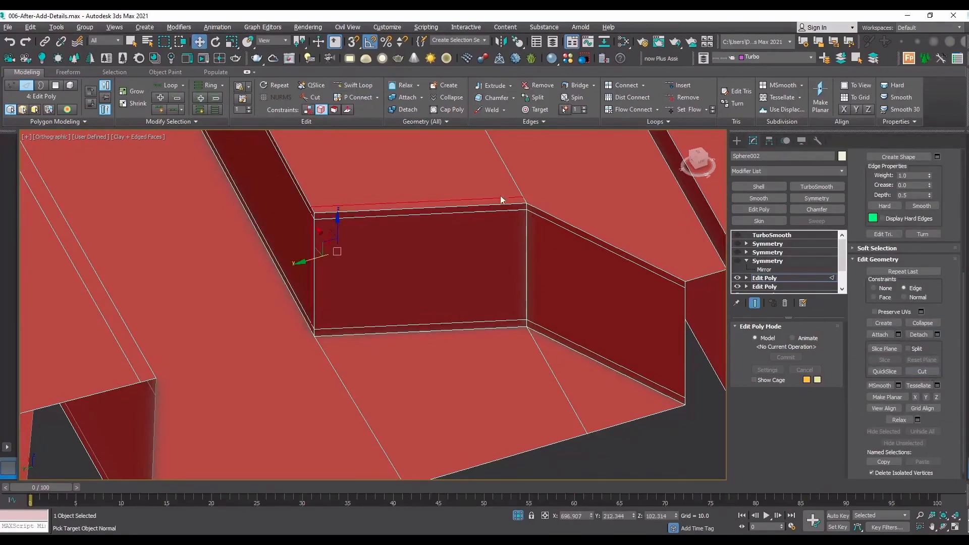
{"action": "left_click", "coordinate": [919, 372]}
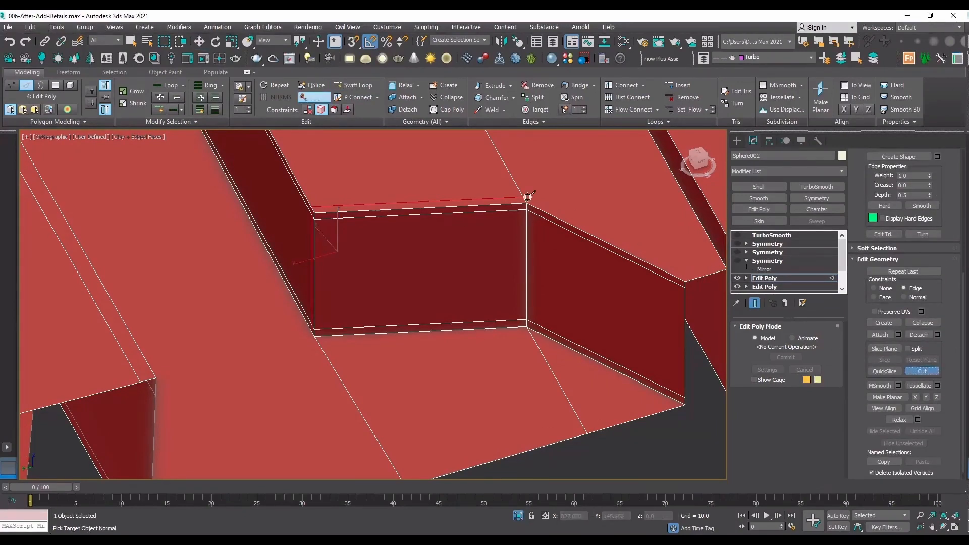
{"action": "middle_click_drag", "start_coordinate": [563, 207], "coordinate": [328, 211]}
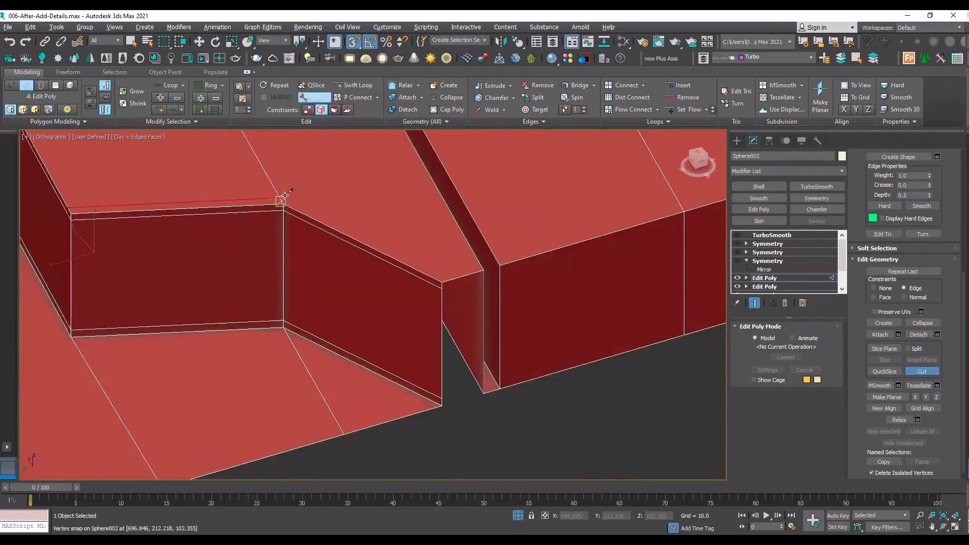
{"action": "left_click", "coordinate": [339, 212]}
{"action": "scroll", "coordinate": [444, 282], "scroll_direction": "up", "scroll_amount": 5}
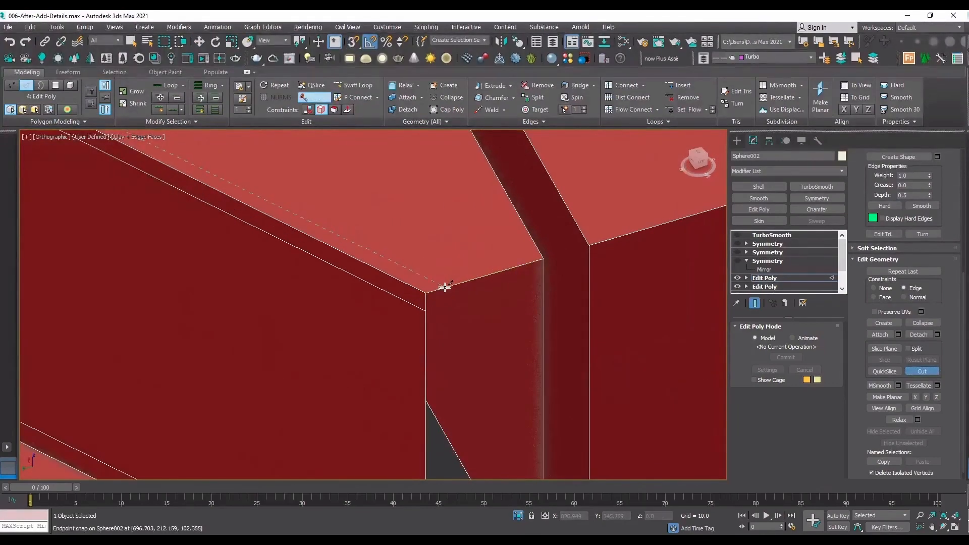
{"action": "left_click", "coordinate": [448, 286]}
{"action": "right_click", "coordinate": [448, 286]}
{"action": "scroll", "coordinate": [495, 318], "scroll_direction": "down", "scroll_amount": 8}
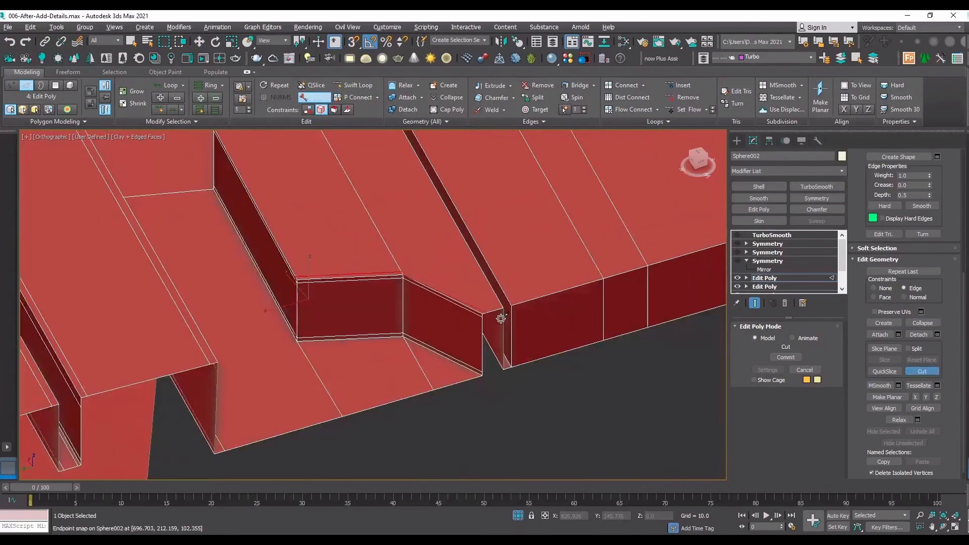
Cut a snapped edge from the end of the raised block's top-face support loop along the angled wall to the open seam.
{"action": "scroll", "coordinate": [446, 291], "scroll_direction": "up", "scroll_amount": 3}
{"action": "scroll", "coordinate": [481, 312], "scroll_direction": "up", "scroll_amount": 3}
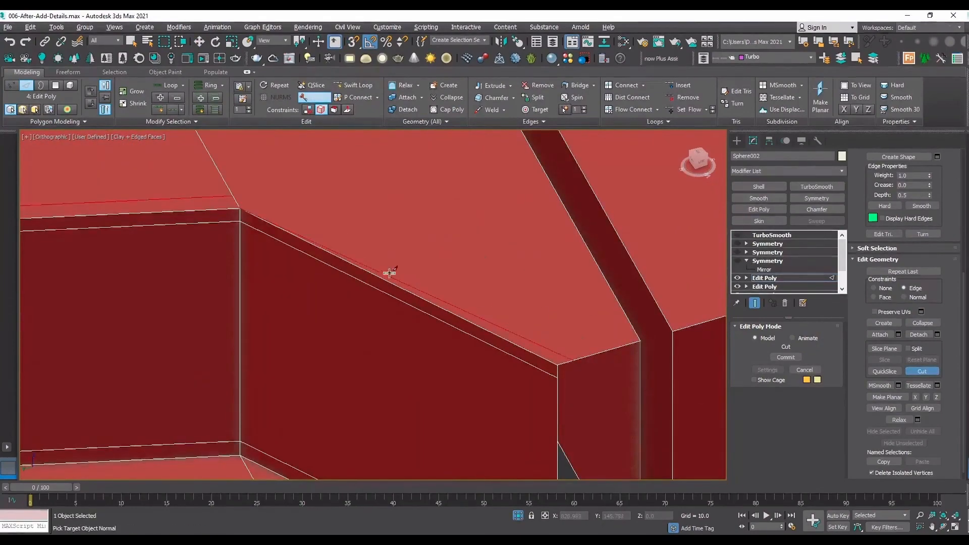
{"action": "left_click", "coordinate": [233, 193]}
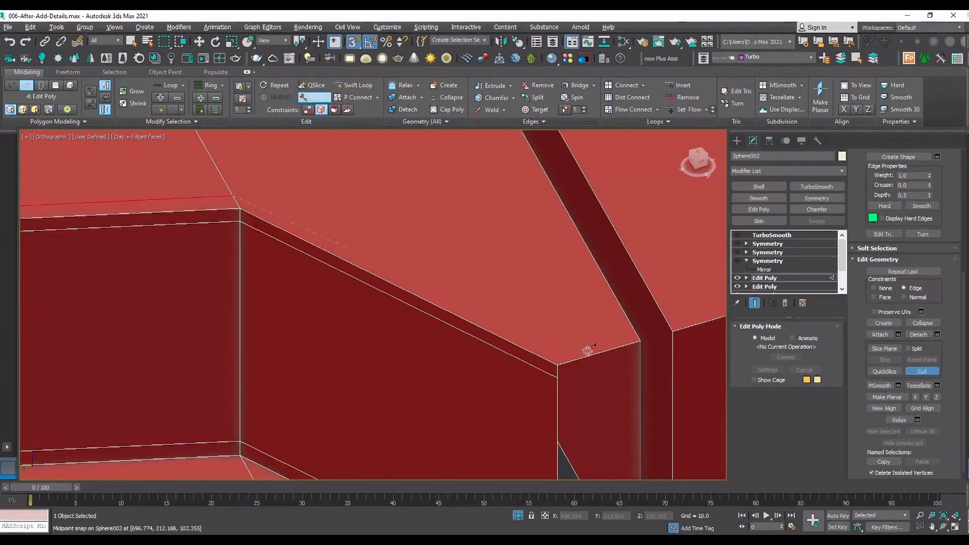
{"action": "left_click", "coordinate": [574, 359]}
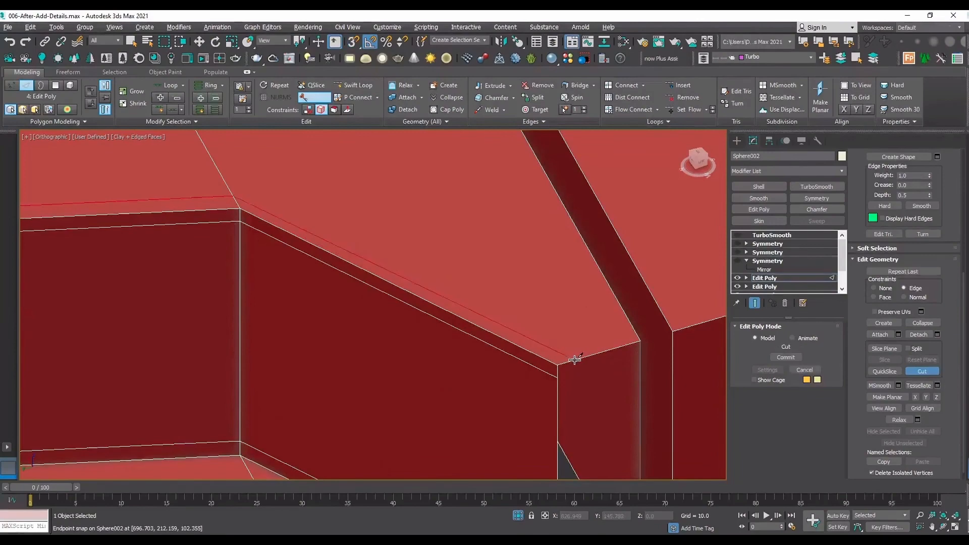
{"action": "scroll", "coordinate": [492, 300], "scroll_direction": "down", "scroll_amount": 5}
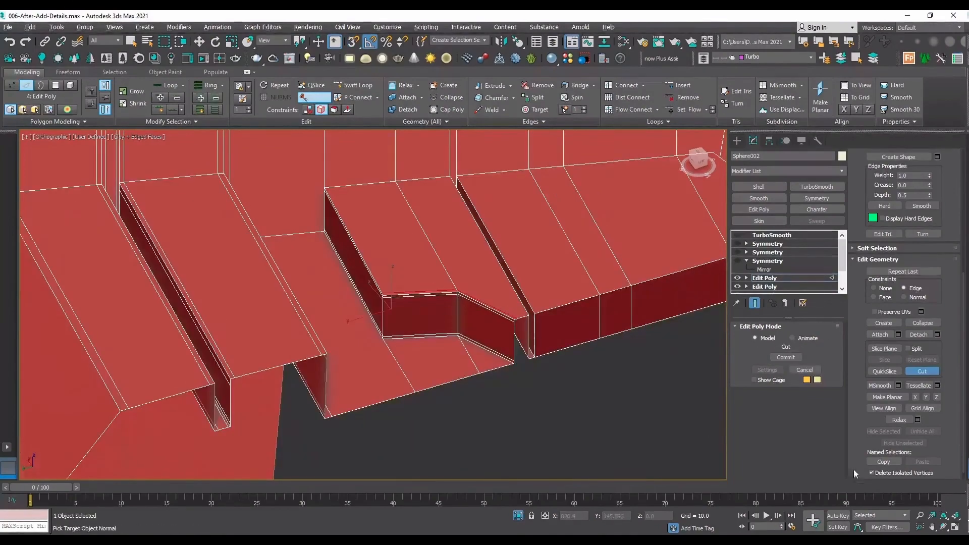
Preview TurboSmooth without edged faces and inspect the raised block's corners and wall bases, then restore the unsmoothed wireframe display.
{"action": "left_click", "coordinate": [944, 527]}
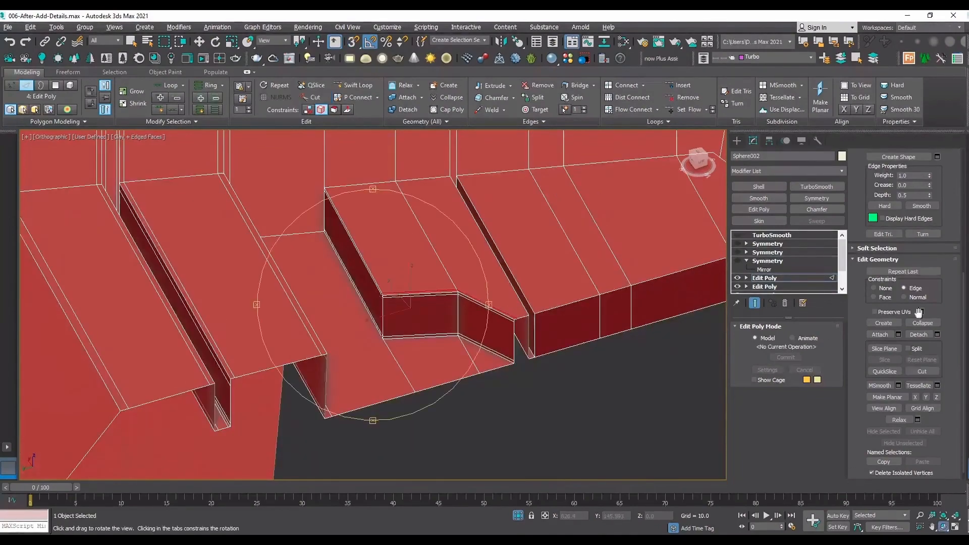
{"action": "scroll", "coordinate": [444, 252], "scroll_direction": "down", "scroll_amount": 5}
{"action": "left_click_drag", "start_coordinate": [374, 308], "coordinate": [424, 312]}
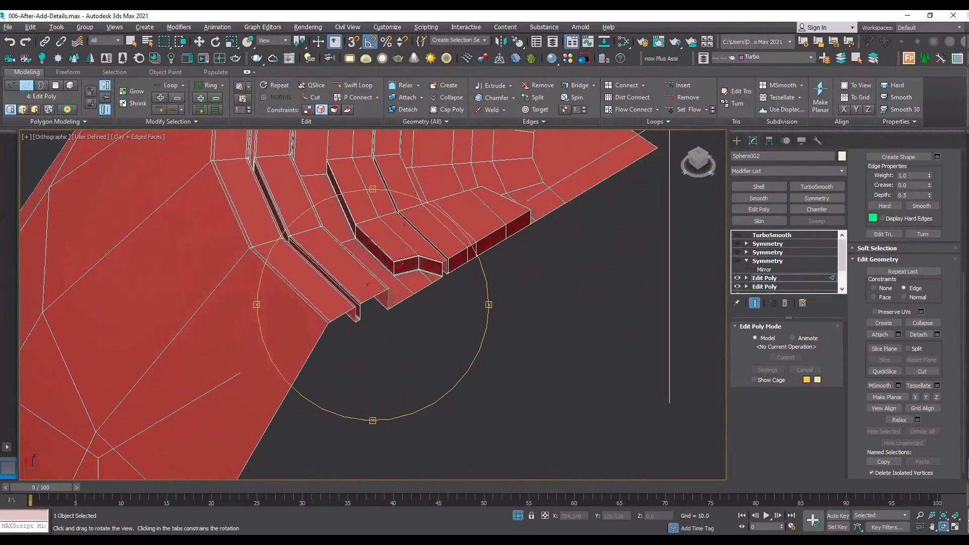
{"action": "scroll", "coordinate": [413, 258], "scroll_direction": "up", "scroll_amount": 5}
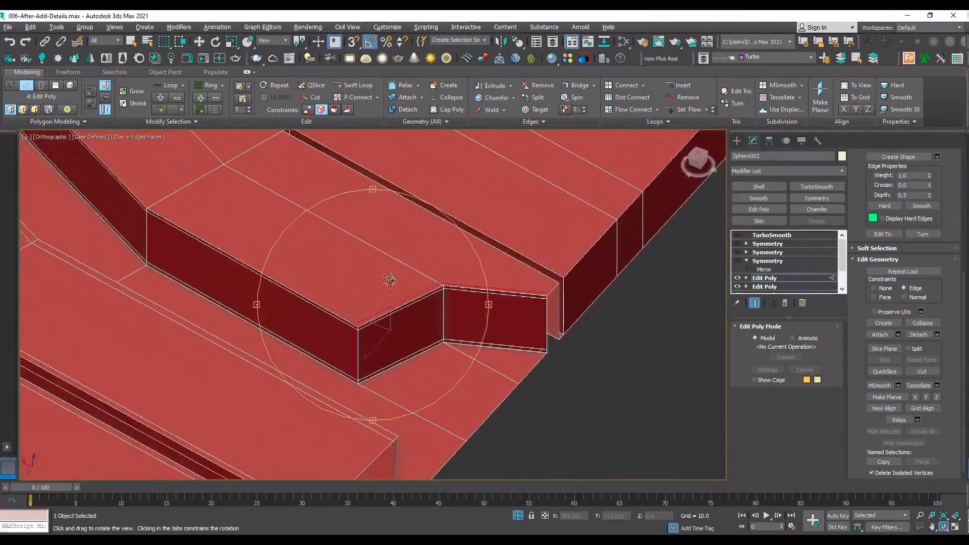
{"action": "left_click_drag", "start_coordinate": [378, 283], "coordinate": [676, 261]}
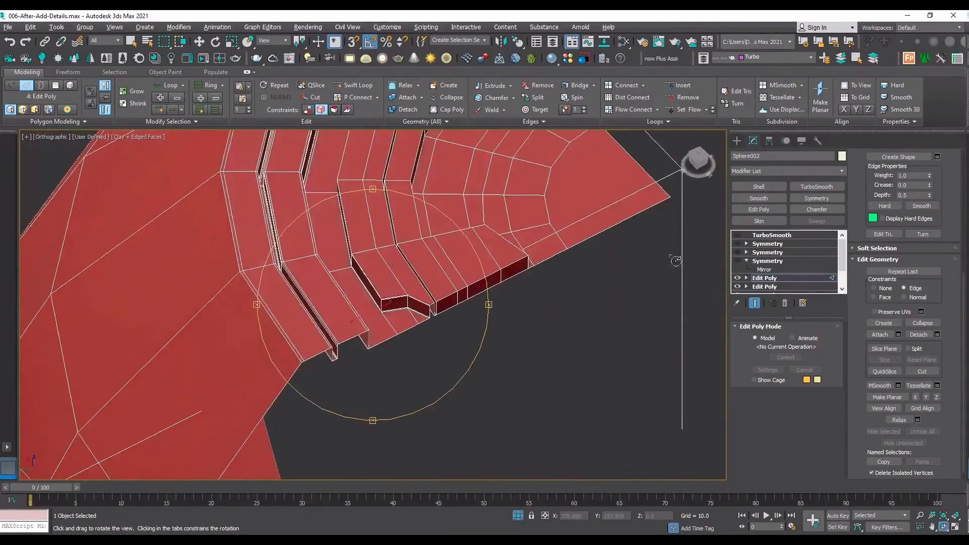
{"action": "left_click", "coordinate": [738, 235]}
{"action": "scroll", "coordinate": [383, 266], "scroll_direction": "up", "scroll_amount": 5}
{"action": "key", "text": "F4"}
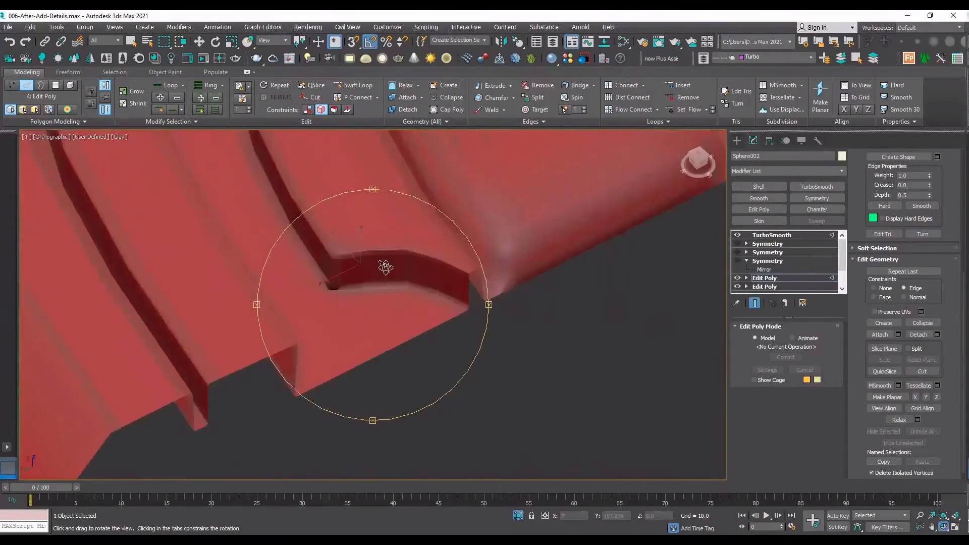
{"action": "scroll", "coordinate": [382, 278], "scroll_direction": "up", "scroll_amount": 3}
{"action": "left_click", "coordinate": [737, 234]}
{"action": "key", "text": "F4"}
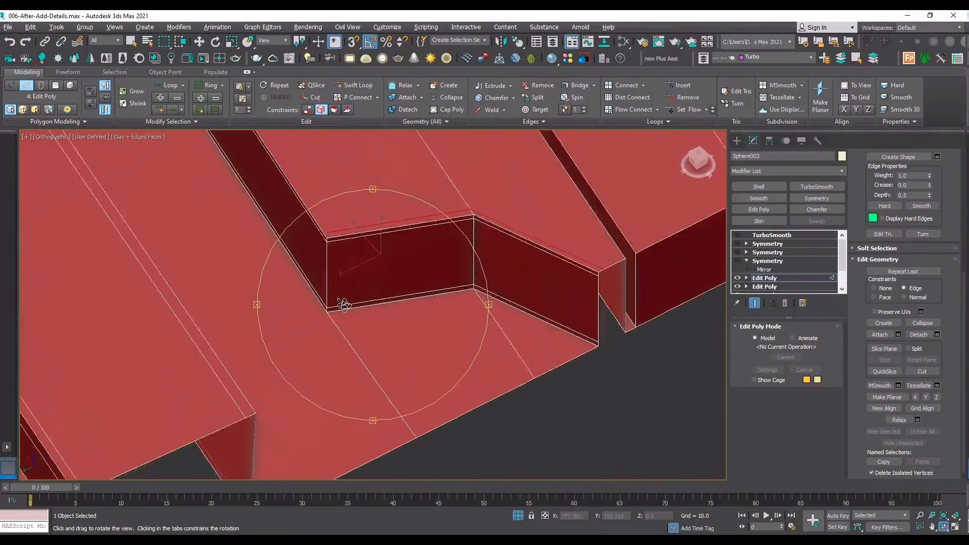
{"action": "scroll", "coordinate": [344, 304], "scroll_direction": "up", "scroll_amount": 4}
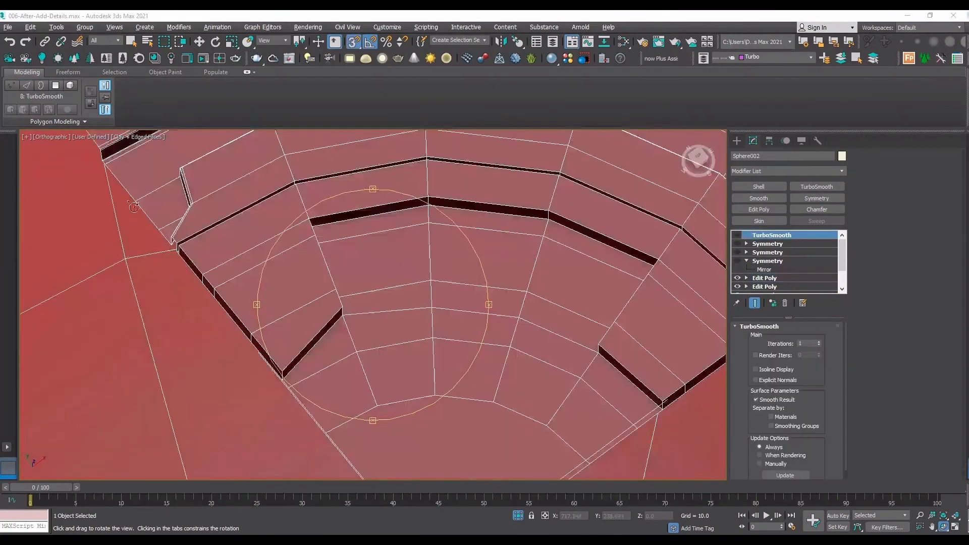
In the upper Edit Poly modifier, delete the narrow side-wall polygons along the open seam beyond the groove beside the raised block.
{"action": "left_click_drag", "start_coordinate": [134, 208], "coordinate": [175, 77]}
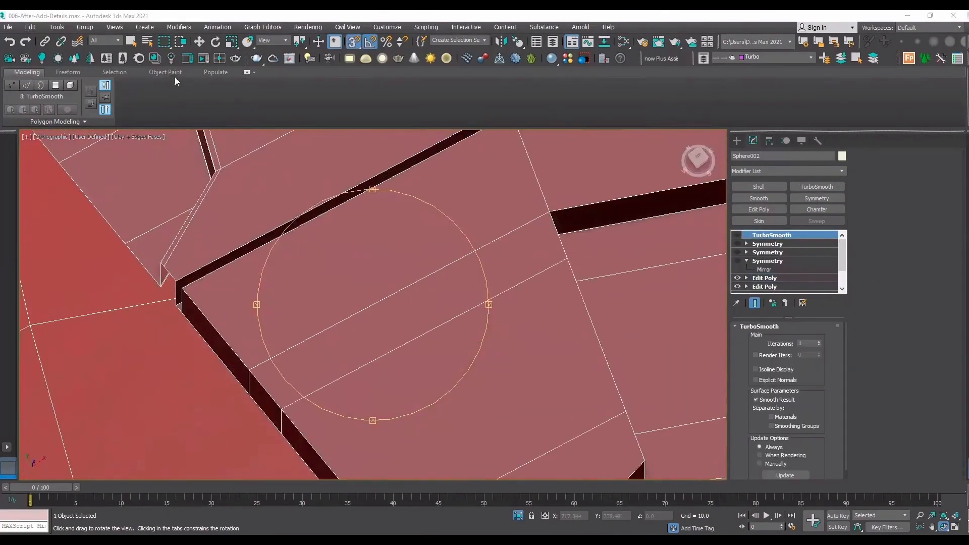
{"action": "left_click", "coordinate": [764, 278]}
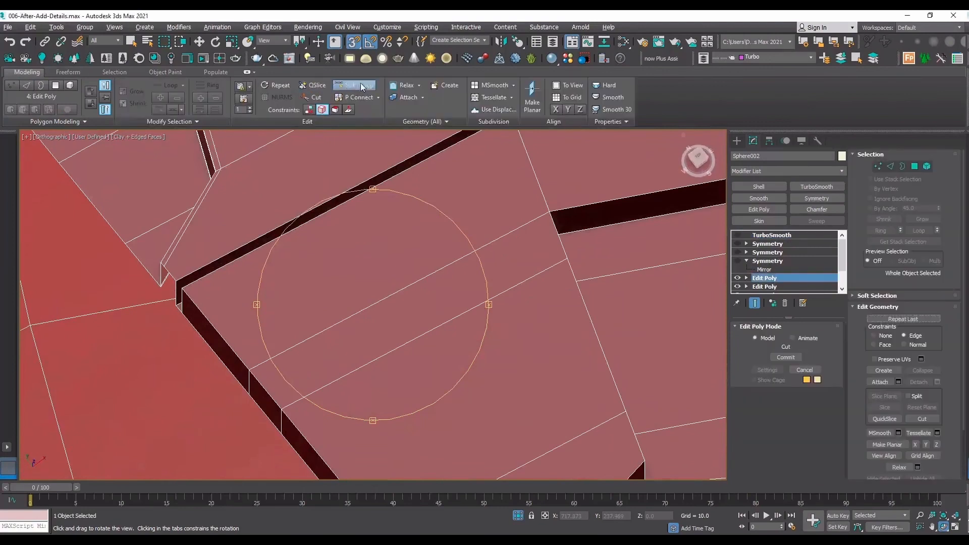
{"action": "left_click", "coordinate": [353, 84]}
{"action": "scroll", "coordinate": [173, 281], "scroll_direction": "up", "scroll_amount": 3}
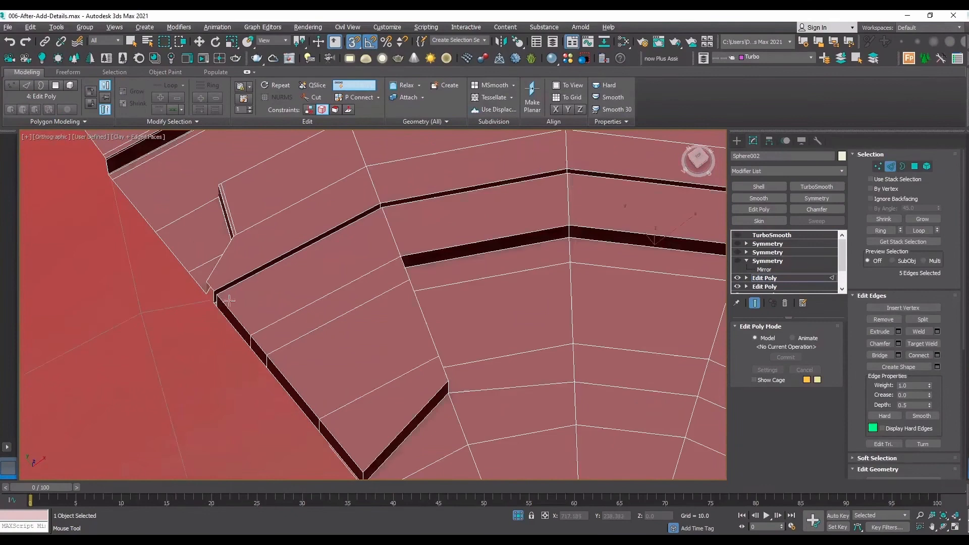
{"action": "key", "text": "4"}
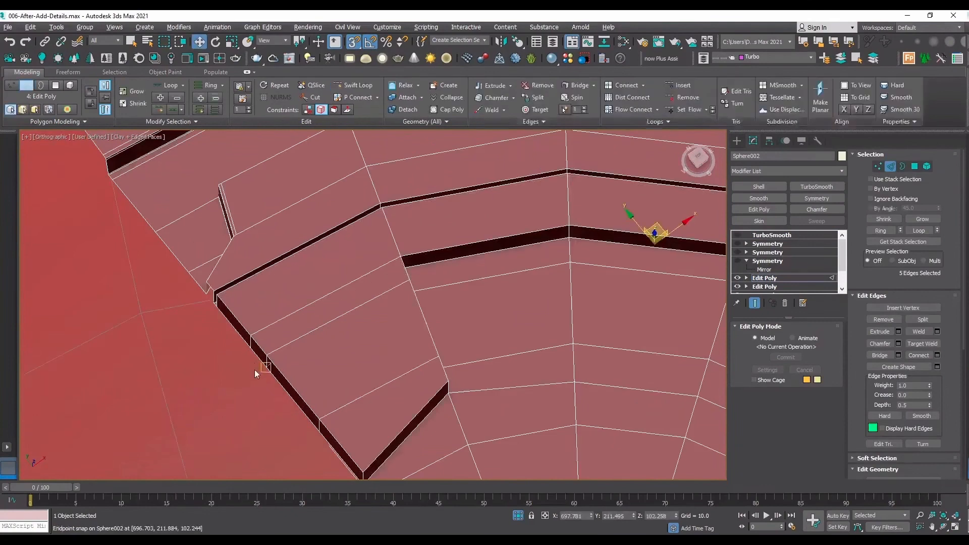
{"action": "left_click", "coordinate": [247, 337], "text": "shift"}
{"action": "left_click", "coordinate": [244, 333]}
{"action": "key", "text": "Delete"}
{"action": "left_click", "coordinate": [259, 352]}
{"action": "key", "text": "Delete"}
{"action": "left_click", "coordinate": [283, 382]}
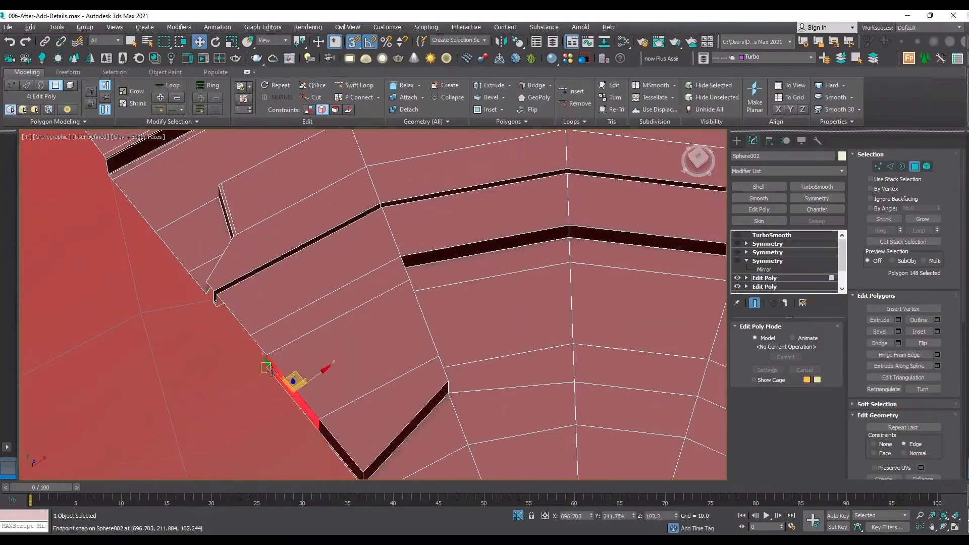
{"action": "key", "text": "Delete"}
{"action": "left_click", "coordinate": [341, 446]}
{"action": "key", "text": "Delete"}
{"action": "scroll", "coordinate": [256, 341], "scroll_direction": "up", "scroll_amount": 5}
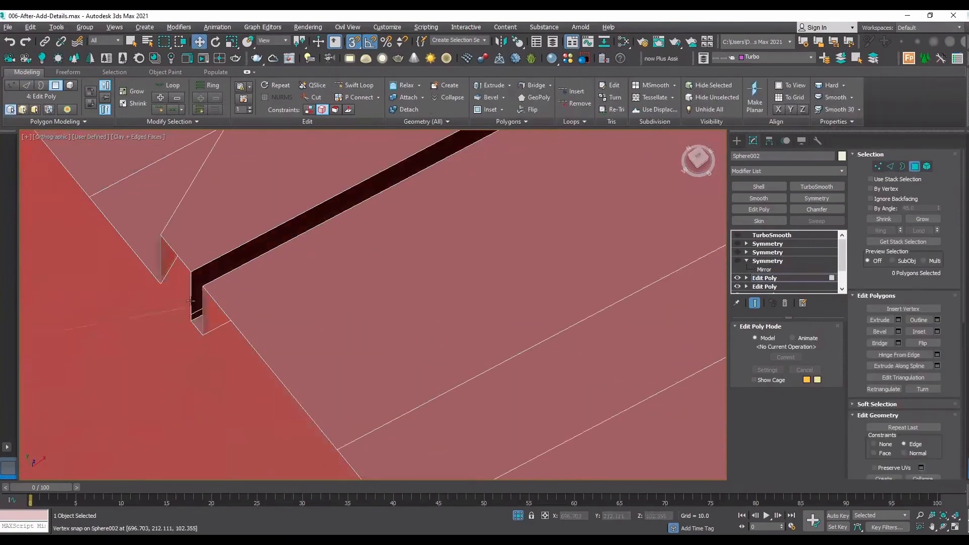
Add Swift Loop support loops just below the top edge of the raised block's groove-side wall and on the top face beside it.
{"action": "left_click", "coordinate": [358, 86]}
{"action": "left_click", "coordinate": [220, 253]}
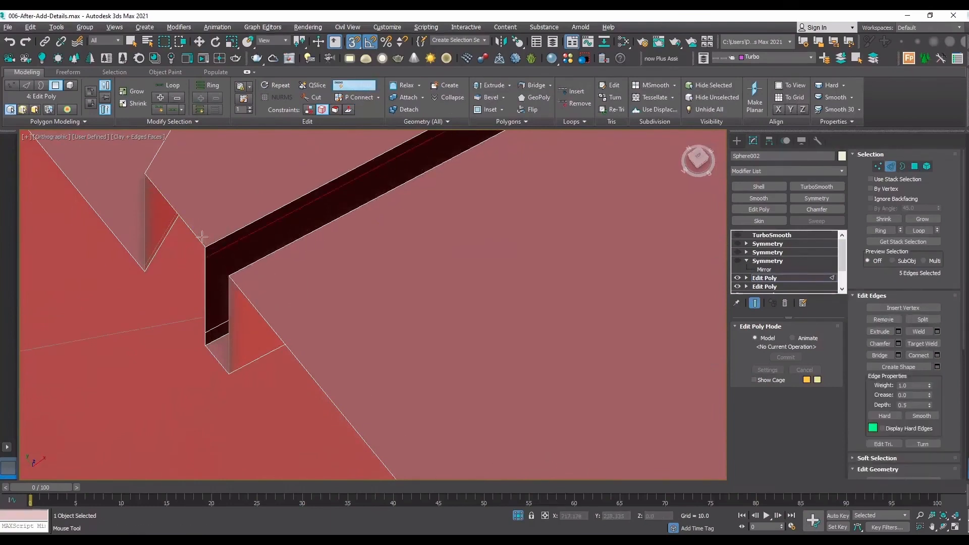
{"action": "scroll", "coordinate": [201, 283], "scroll_direction": "down", "scroll_amount": 5}
{"action": "scroll", "coordinate": [328, 227], "scroll_direction": "up", "scroll_amount": 1}
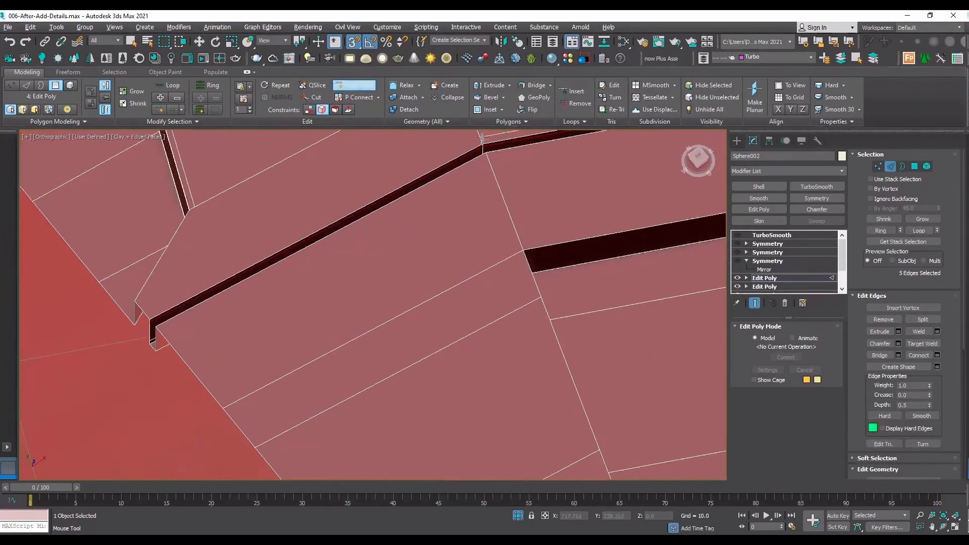
{"action": "scroll", "coordinate": [936, 310], "scroll_direction": "down", "scroll_amount": 4}
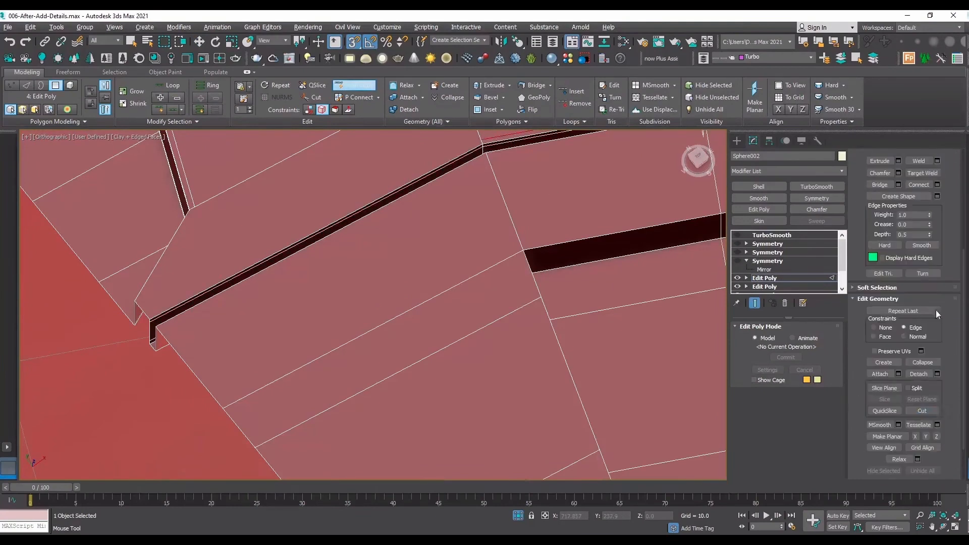
Try to cut a snapped edge from the end of the new top-face loop along the groove to the open seam.
{"action": "left_click", "coordinate": [938, 407]}
{"action": "scroll", "coordinate": [438, 212], "scroll_direction": "up", "scroll_amount": 5}
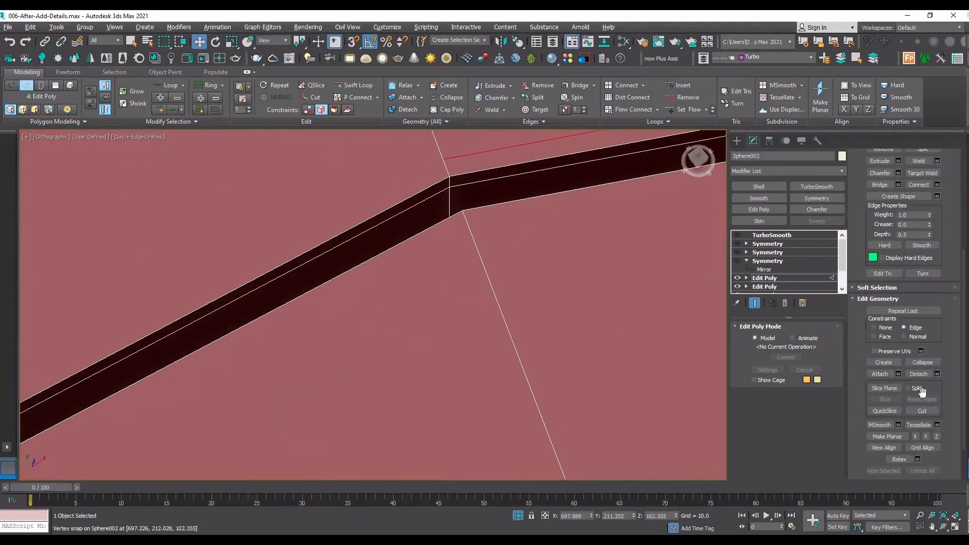
{"action": "key", "text": "s"}
{"action": "left_click", "coordinate": [442, 159]}
{"action": "scroll", "coordinate": [401, 202], "scroll_direction": "down", "scroll_amount": 7}
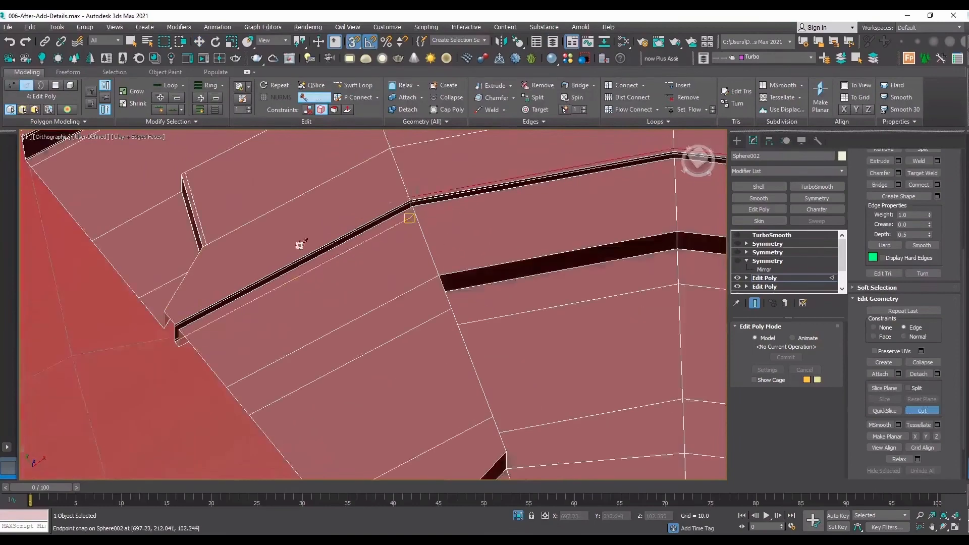
{"action": "scroll", "coordinate": [181, 319], "scroll_direction": "up", "scroll_amount": 3}
{"action": "scroll", "coordinate": [177, 314], "scroll_direction": "up", "scroll_amount": 3}
{"action": "scroll", "coordinate": [162, 350], "scroll_direction": "down", "scroll_amount": 4}
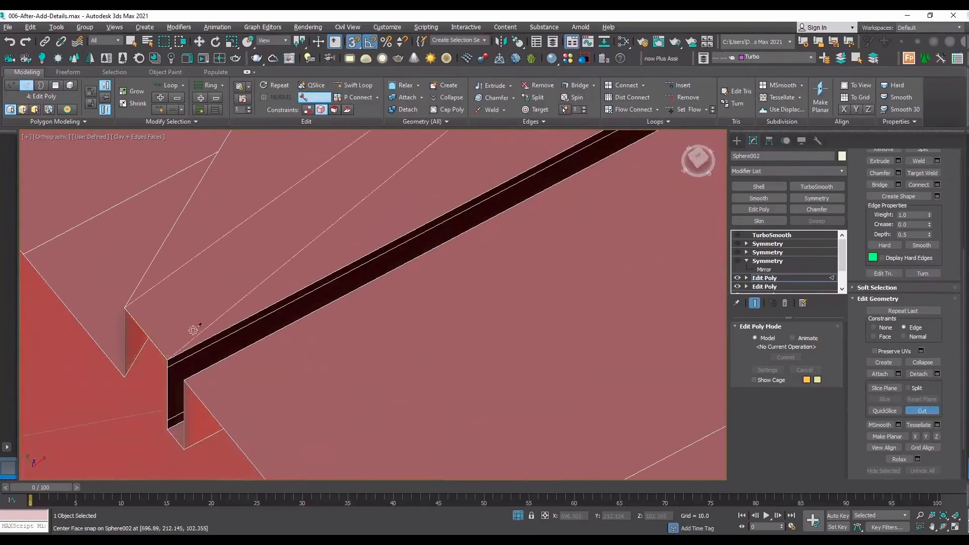
Replace the top-face support loop with a Swift Loop slightly closer to the groove's edge.
{"action": "scroll", "coordinate": [394, 273], "scroll_direction": "up", "scroll_amount": 5}
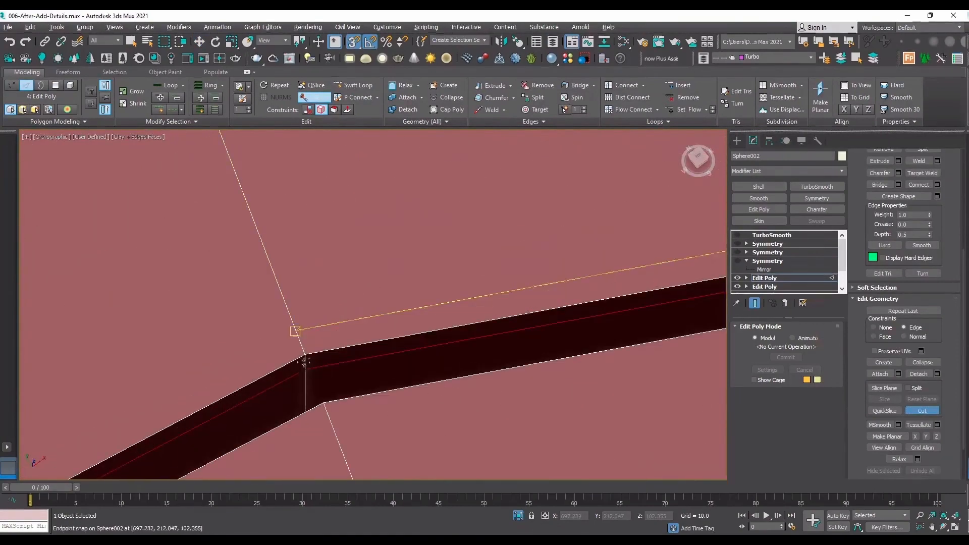
{"action": "left_click", "coordinate": [353, 84]}
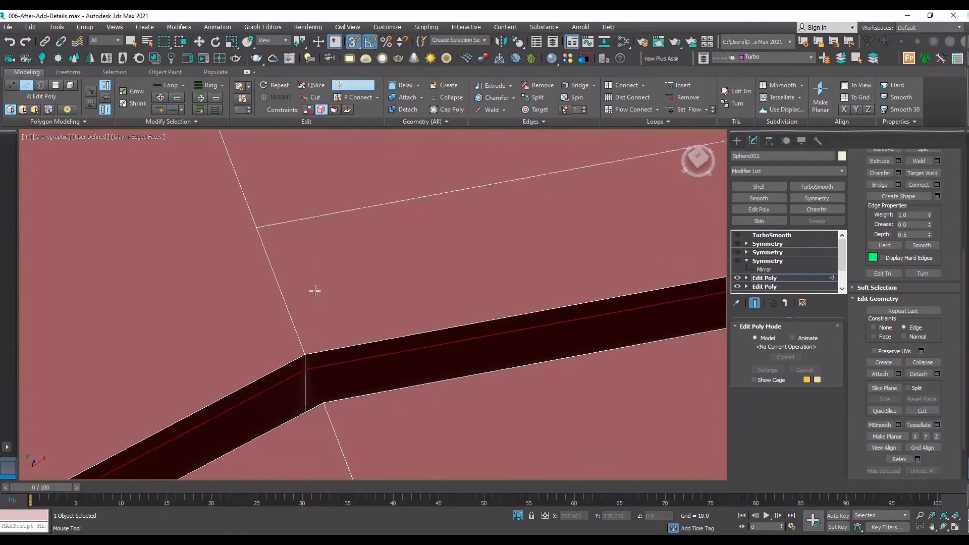
{"action": "left_click", "coordinate": [305, 337]}
{"action": "right_click", "coordinate": [288, 333]}
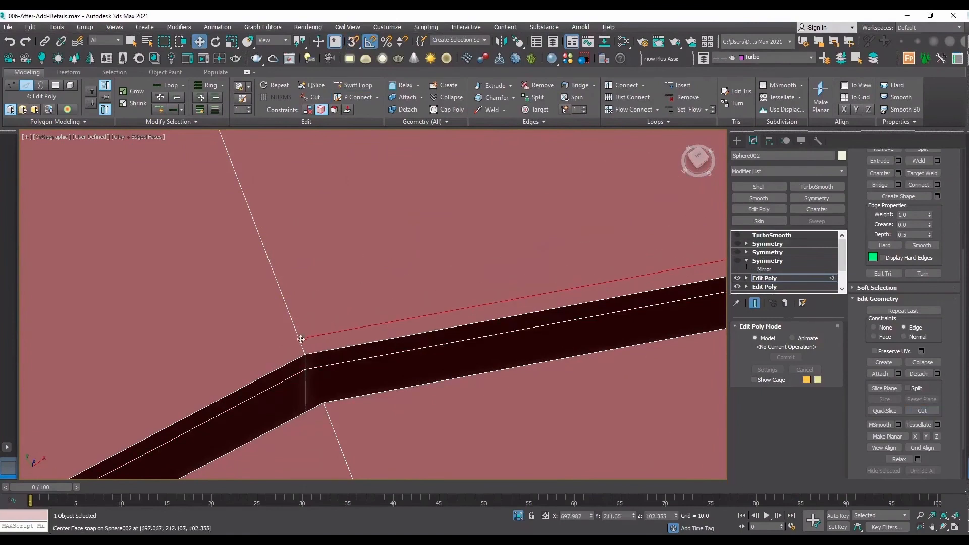
Cut a snapped edge from the end of the replaced top-face loop alongside the groove to the open seam.
{"action": "key", "text": "s"}
{"action": "left_click", "coordinate": [922, 409]}
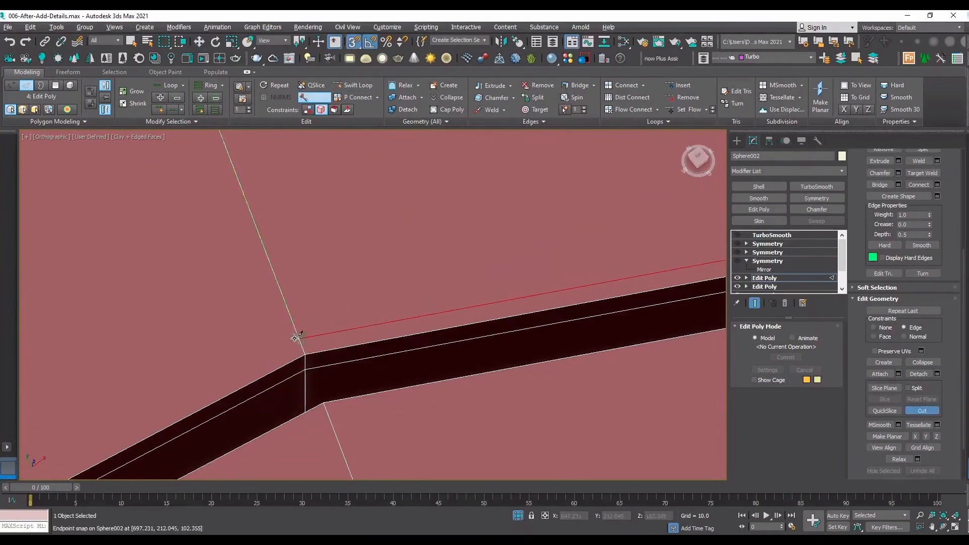
{"action": "scroll", "coordinate": [194, 373], "scroll_direction": "down", "scroll_amount": 5}
{"action": "scroll", "coordinate": [194, 372], "scroll_direction": "up", "scroll_amount": 8}
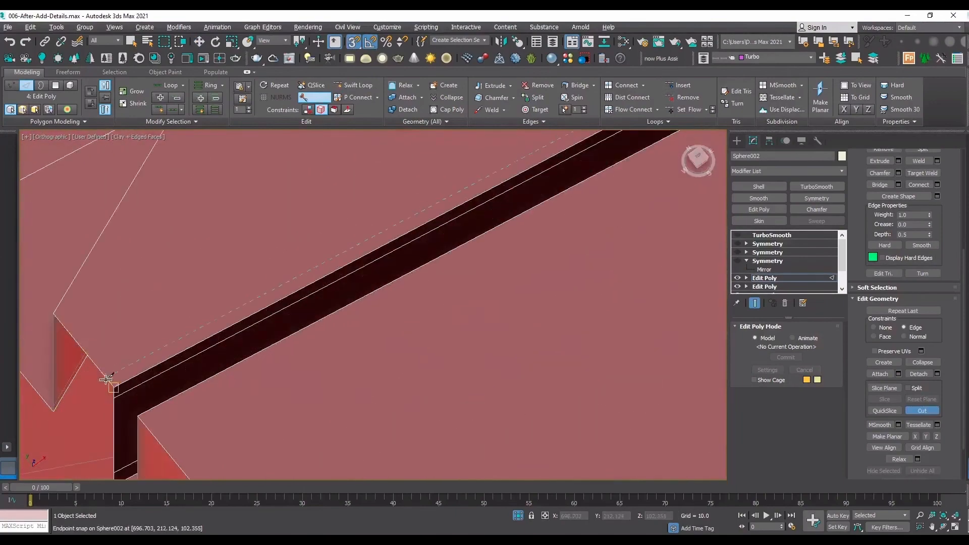
{"action": "left_click", "coordinate": [115, 373]}
{"action": "scroll", "coordinate": [155, 349], "scroll_direction": "down", "scroll_amount": 3}
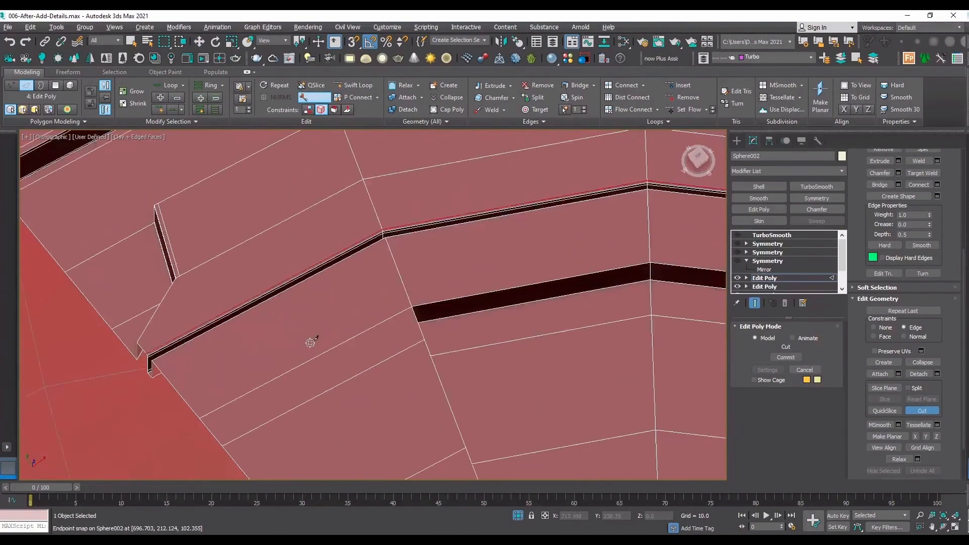
{"action": "scroll", "coordinate": [311, 343], "scroll_direction": "down", "scroll_amount": 3}
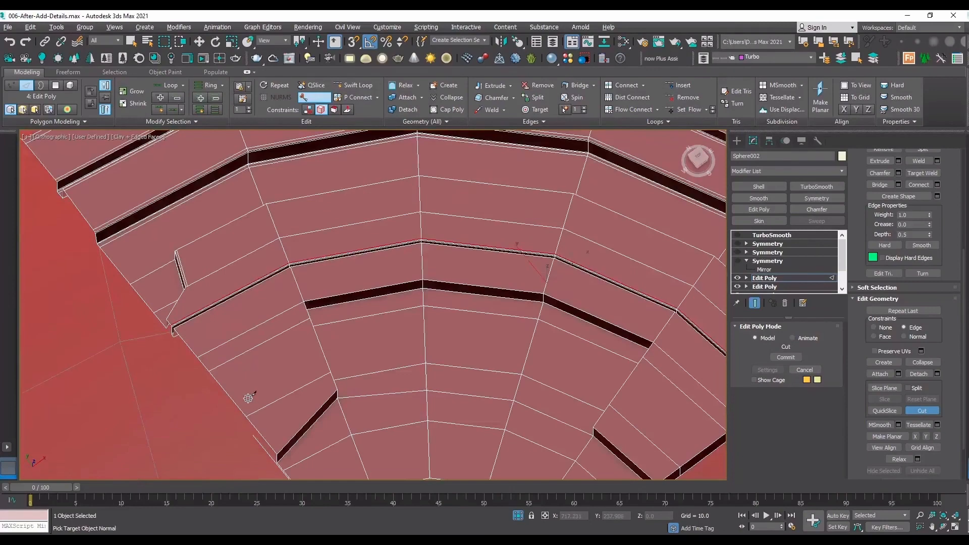
Try to reposition the edge loop running across the raised block's top face to the open seam, working in Top view.
{"action": "key", "text": "t"}
{"action": "scroll", "coordinate": [249, 215], "scroll_direction": "up", "scroll_amount": 2}
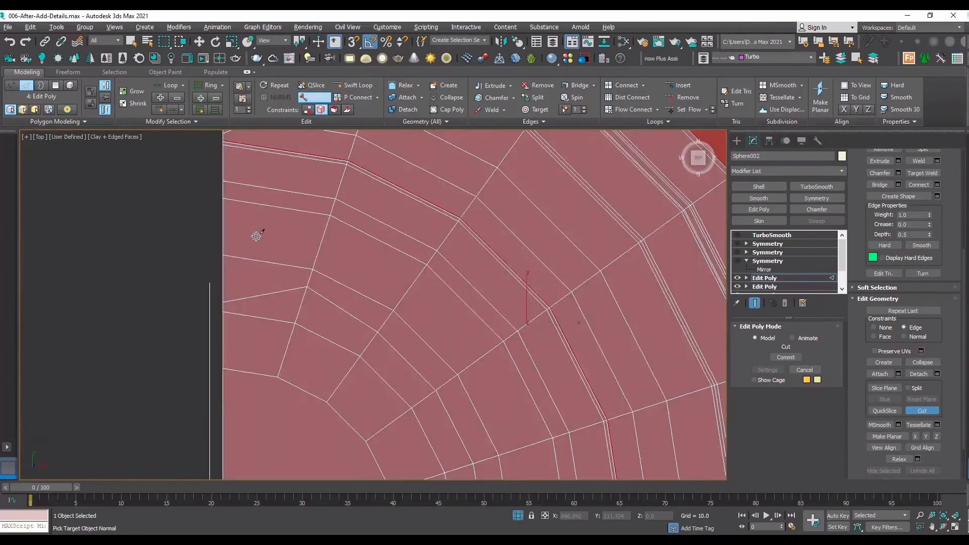
{"action": "key", "text": "w"}
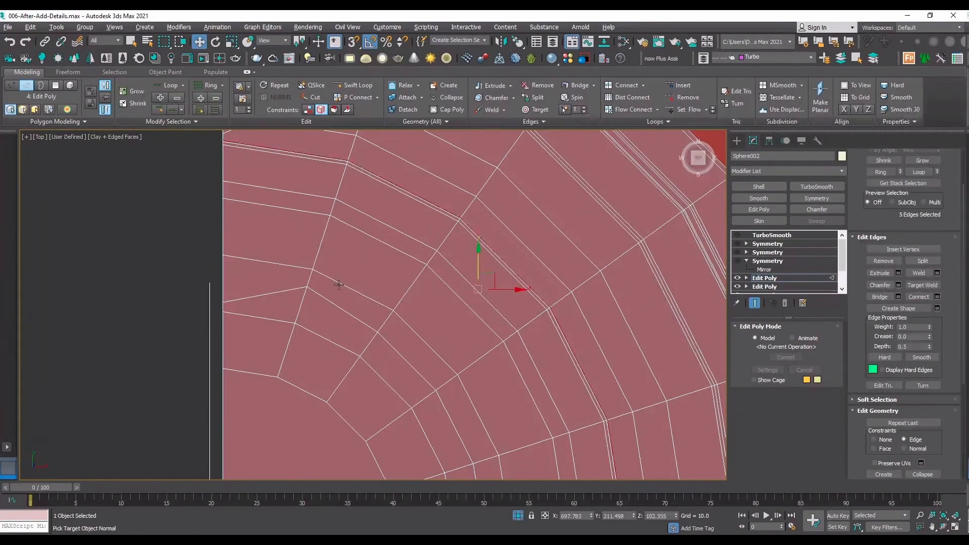
{"action": "double_click", "coordinate": [338, 285]}
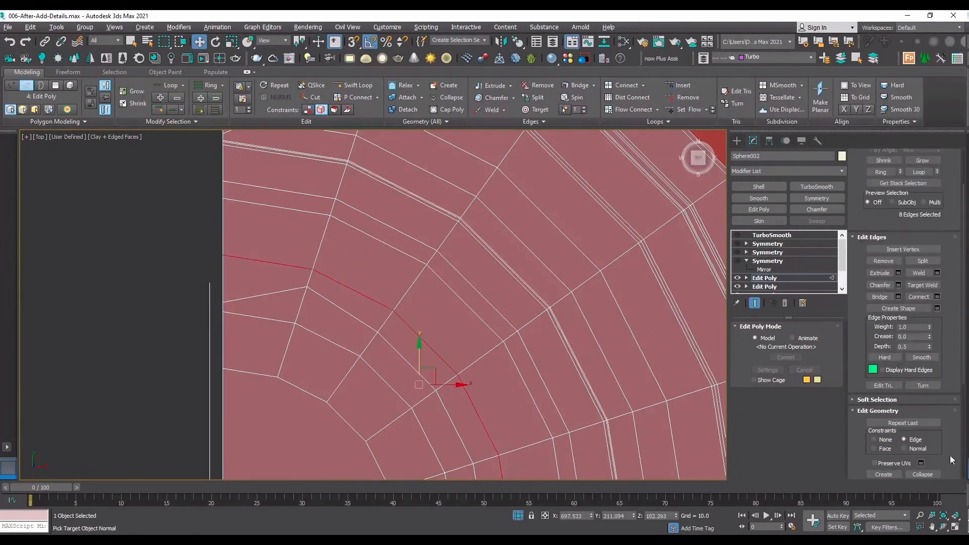
{"action": "scroll", "coordinate": [952, 459], "scroll_direction": "down", "scroll_amount": 2}
{"action": "left_click_drag", "start_coordinate": [420, 355], "coordinate": [419, 352]}
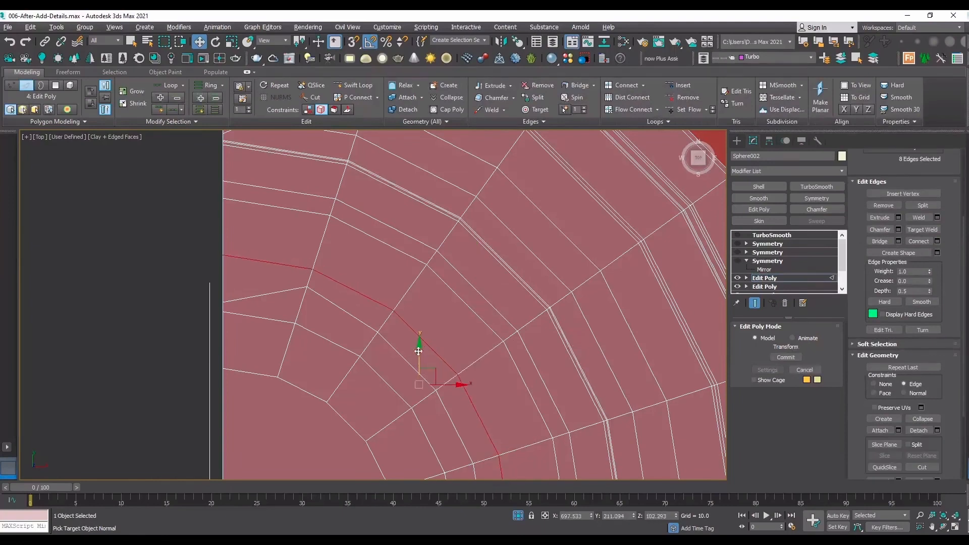
Draw an 8-sided NGon spline with a radius of about 0.111 centred on the open seam over the raised block.
{"action": "left_click", "coordinate": [738, 141]}
{"action": "left_click", "coordinate": [766, 241]}
{"action": "scroll", "coordinate": [135, 242], "scroll_direction": "up", "scroll_amount": 4}
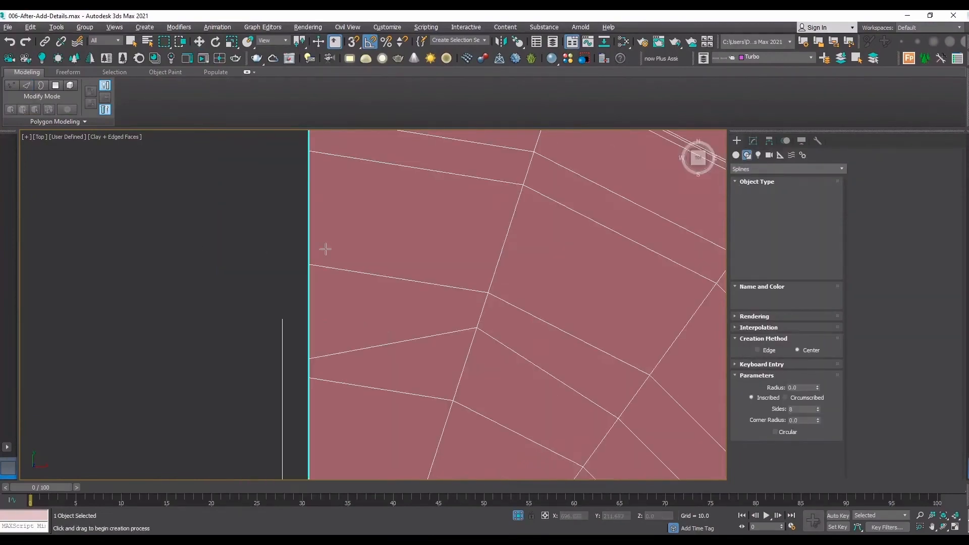
{"action": "left_click_drag", "start_coordinate": [309, 259], "coordinate": [349, 224]}
{"action": "key", "text": "F3"}
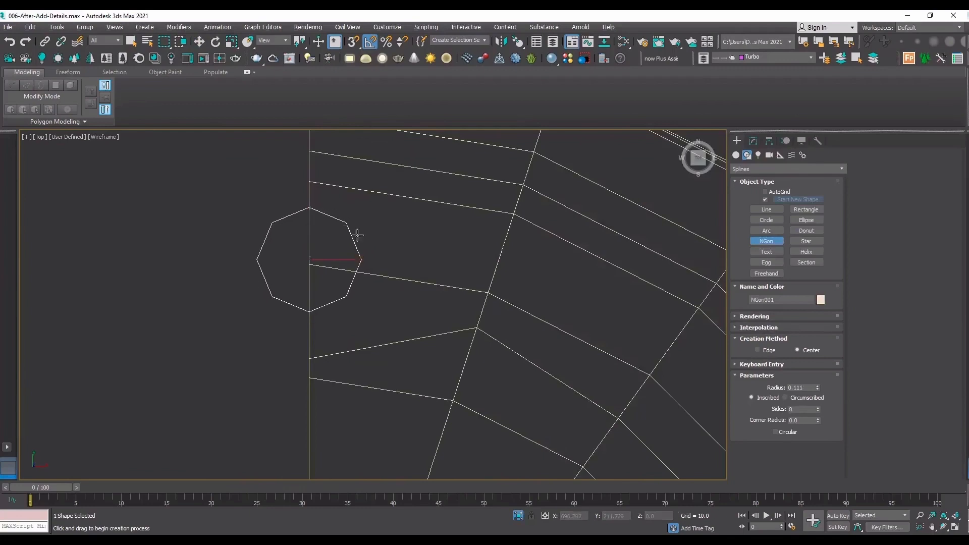
Replace the sphere's edge loop passing through the NGon with a Swift Loop that runs level from the NGon's centre through its side vertex.
{"action": "key", "text": "w"}
{"action": "left_click", "coordinate": [419, 281]}
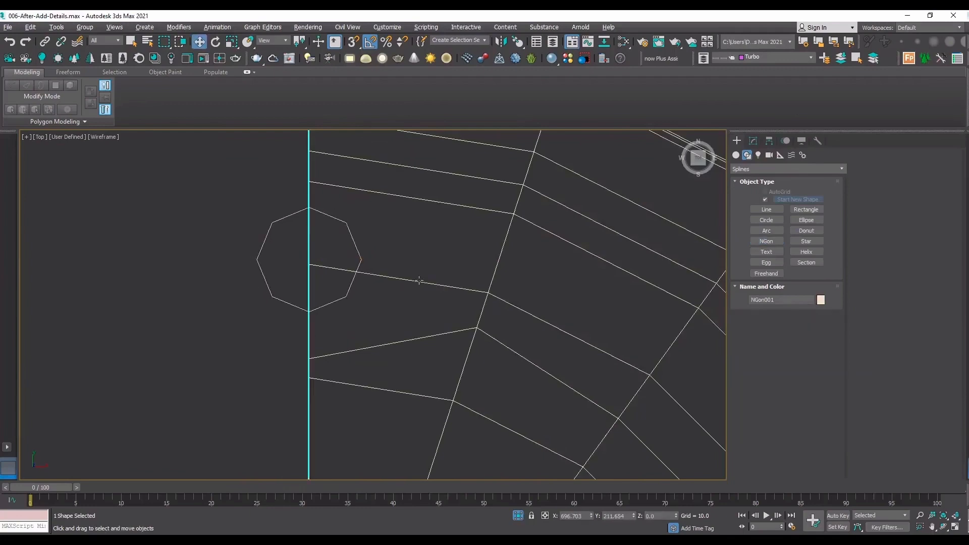
{"action": "left_click", "coordinate": [754, 140]}
{"action": "left_click", "coordinate": [771, 278]}
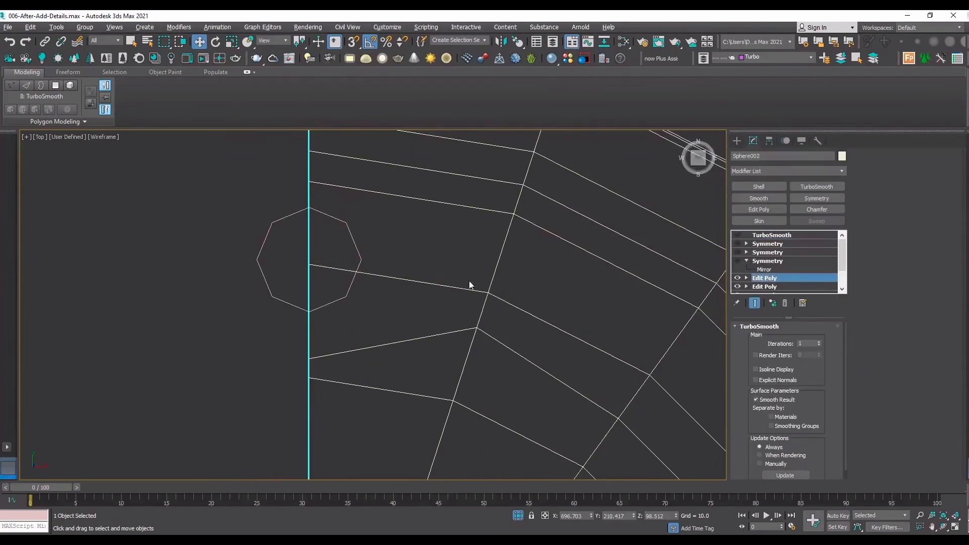
{"action": "key", "text": "2"}
{"action": "left_click", "coordinate": [415, 280]}
{"action": "double_click", "coordinate": [415, 280]}
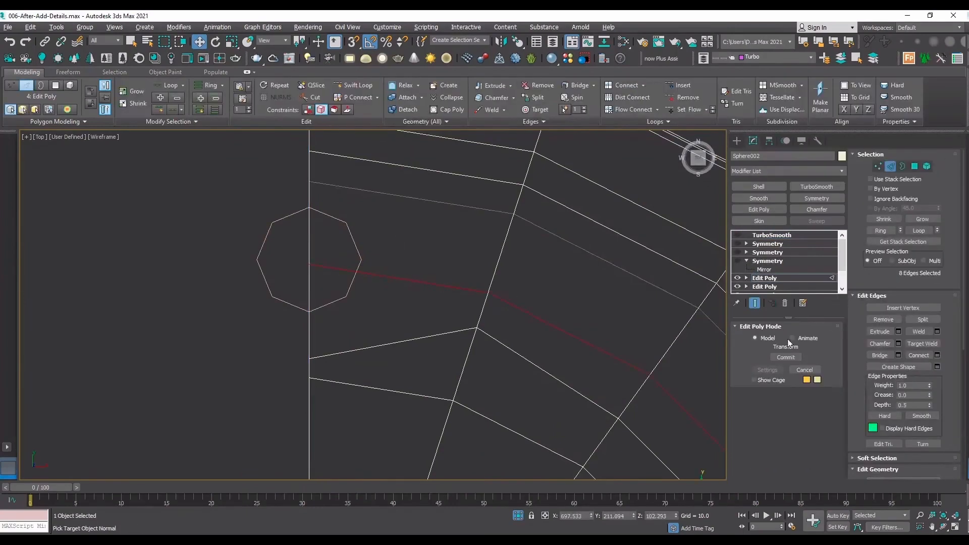
{"action": "left_click", "coordinate": [879, 319]}
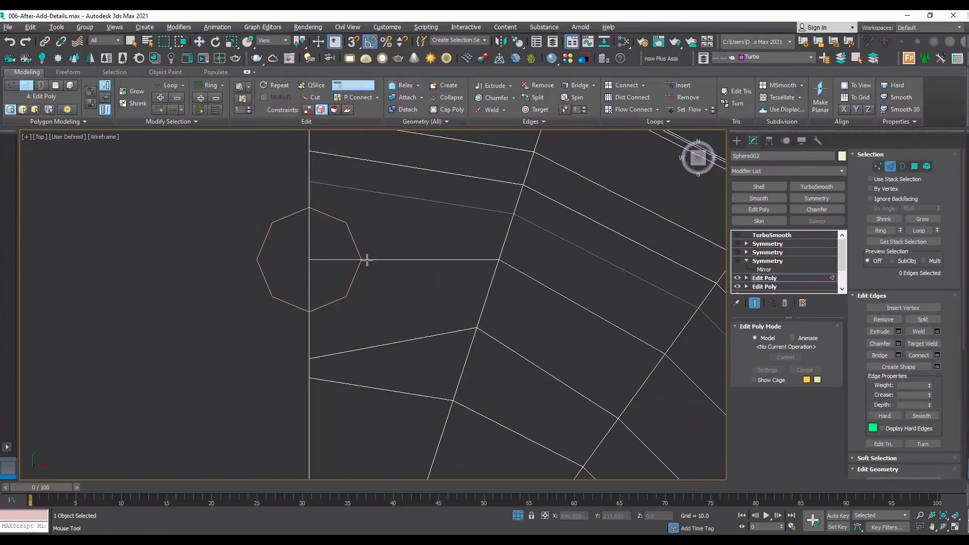
{"action": "left_click", "coordinate": [366, 260]}
{"action": "key", "text": "w"}
{"action": "key", "text": "F3"}
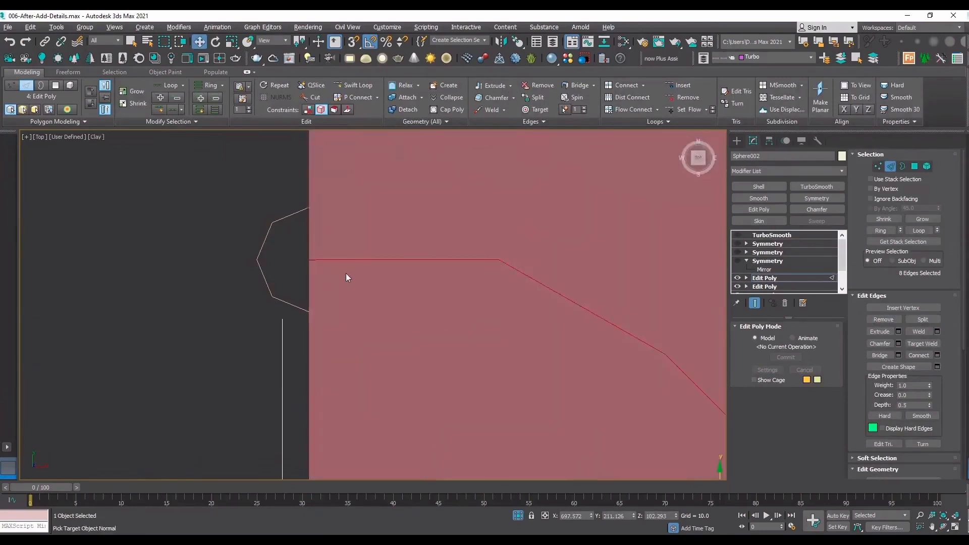
{"action": "key", "text": "F3"}
Cut the NGon's half-octagon outline into the block's top face, snapping from vertex to vertex between its two seam points.
{"action": "scroll", "coordinate": [345, 270], "scroll_direction": "up", "scroll_amount": 4}
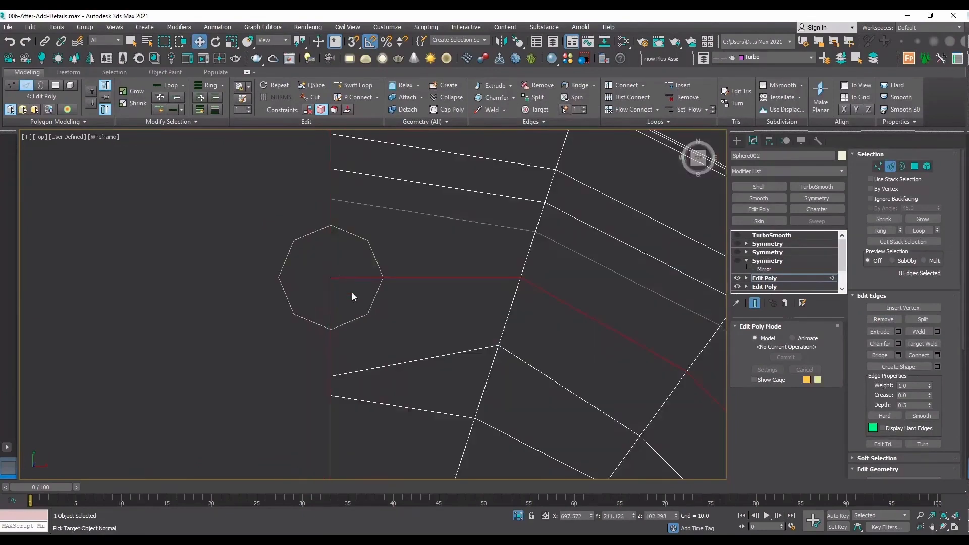
{"action": "scroll", "coordinate": [934, 375], "scroll_direction": "down", "scroll_amount": 5}
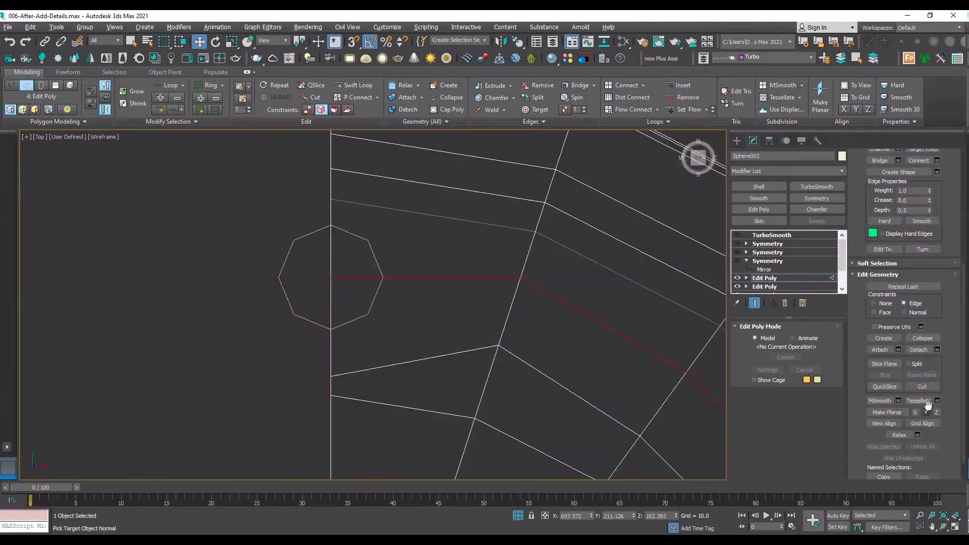
{"action": "key", "text": "alt+c"}
{"action": "scroll", "coordinate": [337, 321], "scroll_direction": "up", "scroll_amount": 2}
{"action": "key", "text": "s"}
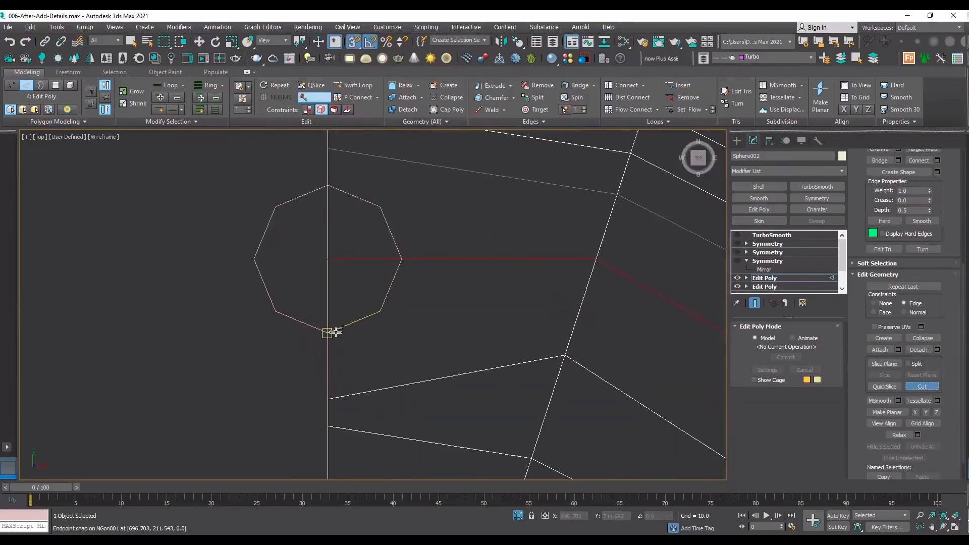
{"action": "left_click", "coordinate": [329, 332]}
{"action": "left_click", "coordinate": [381, 311]}
{"action": "left_click", "coordinate": [402, 259]}
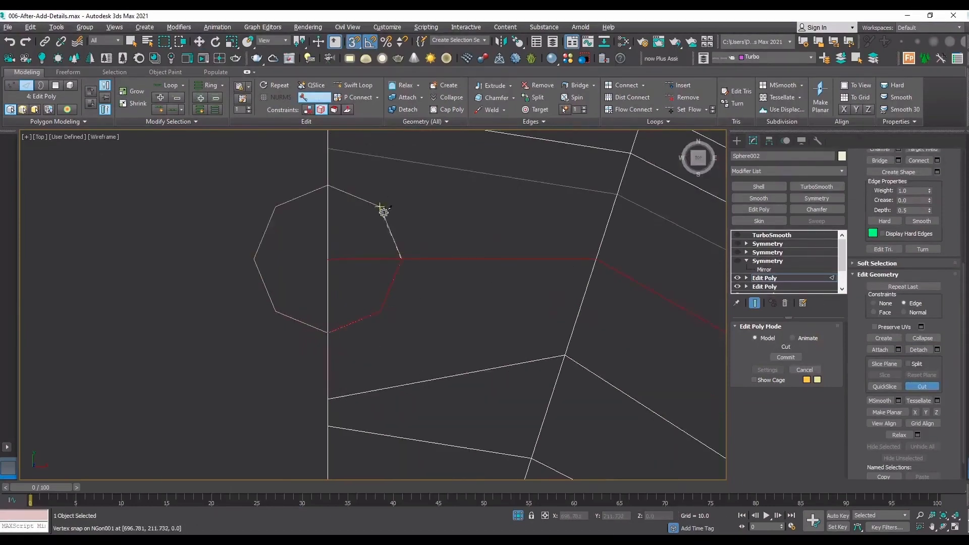
{"action": "left_click", "coordinate": [380, 206]}
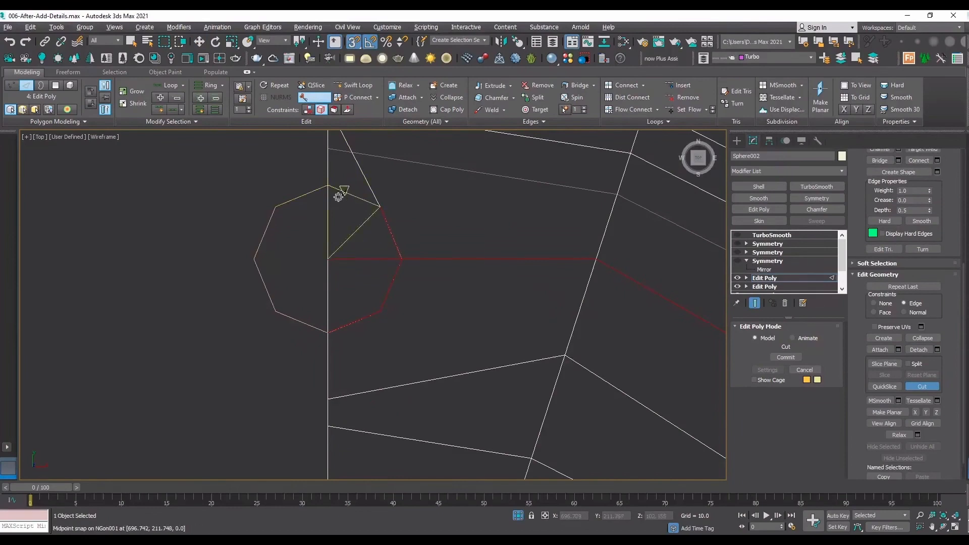
{"action": "left_click", "coordinate": [379, 207]}
{"action": "left_click", "coordinate": [328, 186]}
Cut snapped edges from the half-octagon's two diagonal corners to the nearest vertices on the block's radial edge line.
{"action": "left_click", "coordinate": [380, 312]}
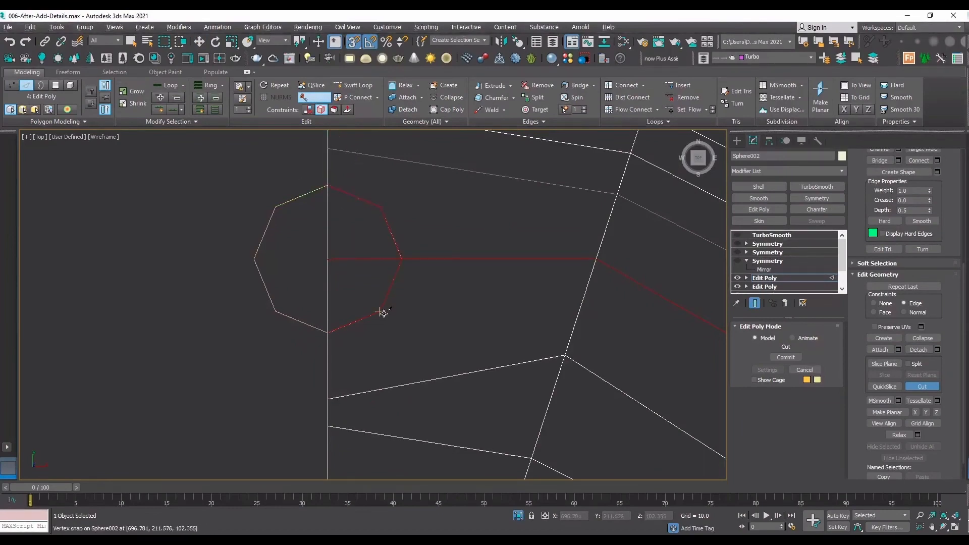
{"action": "left_click", "coordinate": [566, 354]}
{"action": "right_click", "coordinate": [566, 354]}
{"action": "middle_click_drag", "start_coordinate": [410, 259], "coordinate": [373, 363]}
{"action": "left_click", "coordinate": [343, 312]}
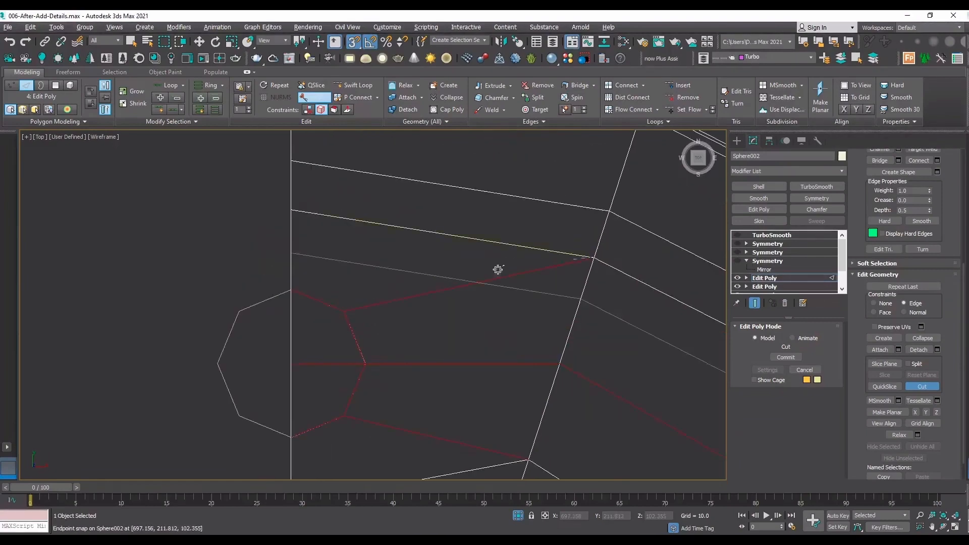
{"action": "key", "text": "F3"}
{"action": "scroll", "coordinate": [351, 283], "scroll_direction": "down", "scroll_amount": 3}
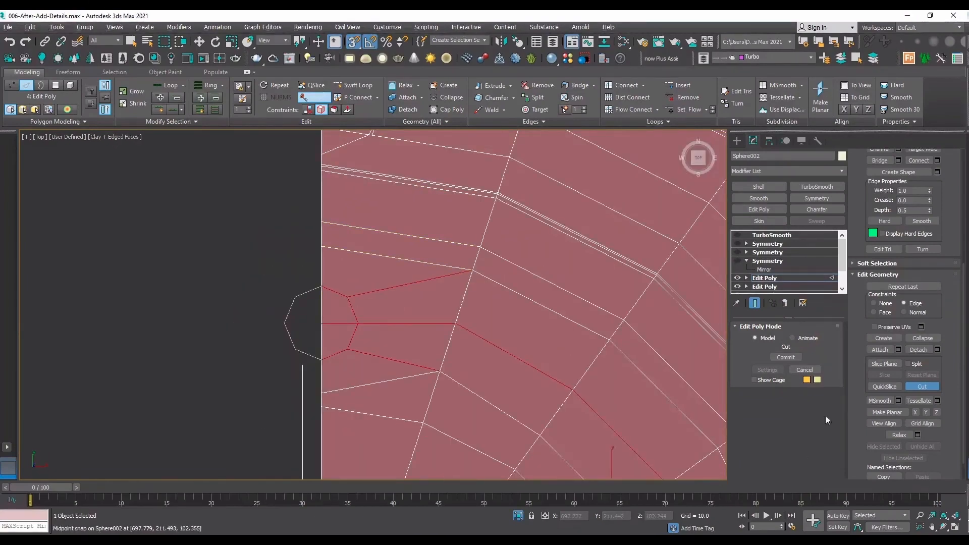
{"action": "left_click", "coordinate": [954, 527]}
{"action": "left_click_drag", "start_coordinate": [465, 331], "coordinate": [427, 295]}
{"action": "scroll", "coordinate": [398, 316], "scroll_direction": "up", "scroll_amount": 3}
{"action": "right_click", "coordinate": [371, 281]}
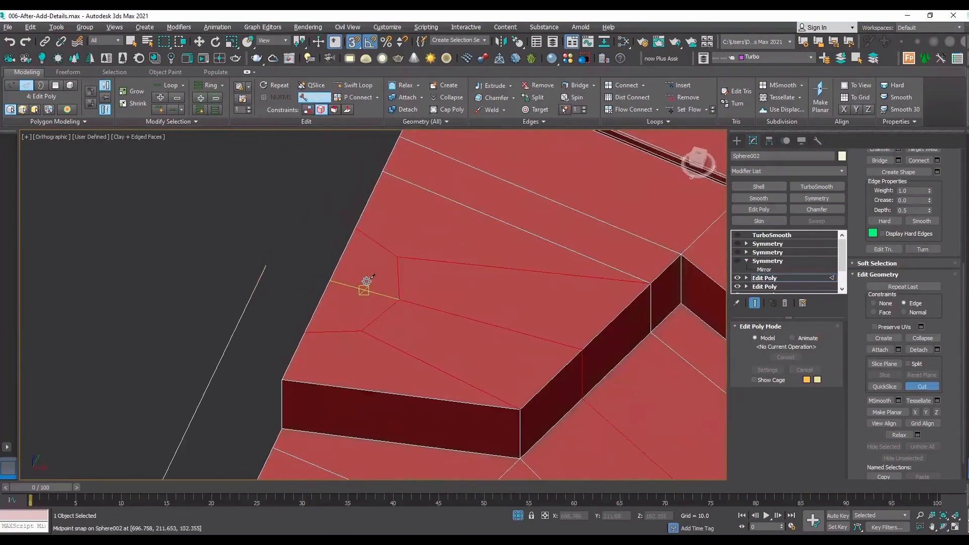
{"action": "right_click", "coordinate": [367, 281]}
Inset the two half-octagon polygons at the seam by 0.008.
{"action": "key", "text": "4"}
{"action": "key", "text": "w"}
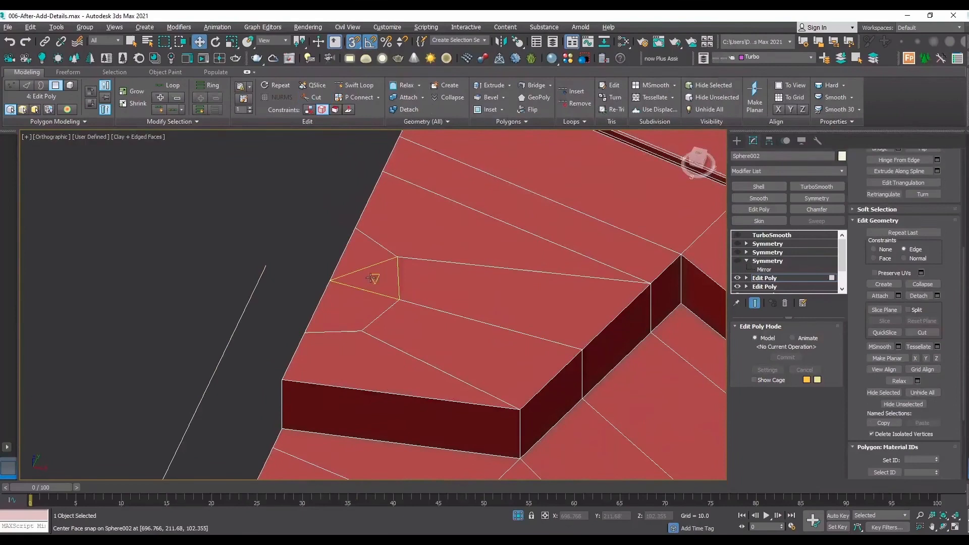
{"action": "left_click", "coordinate": [363, 286]}
{"action": "key", "text": "s"}
{"action": "left_click", "coordinate": [353, 300], "text": "ctrl"}
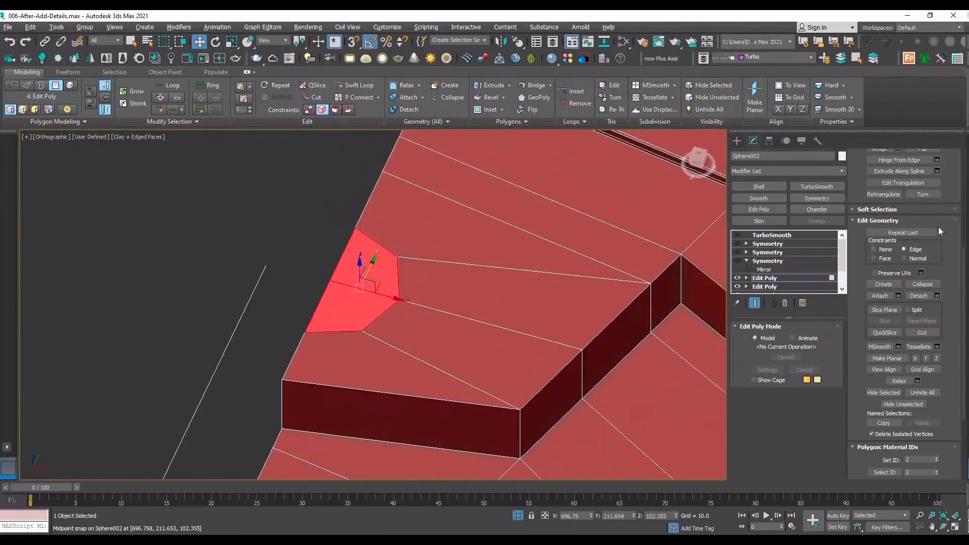
{"action": "scroll", "coordinate": [949, 302], "scroll_direction": "up", "scroll_amount": 5}
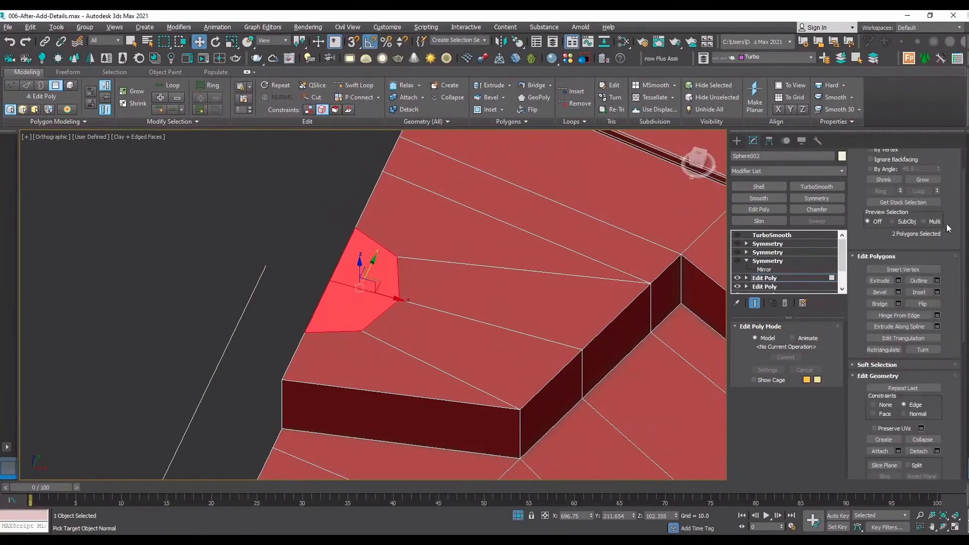
{"action": "left_click", "coordinate": [938, 293]}
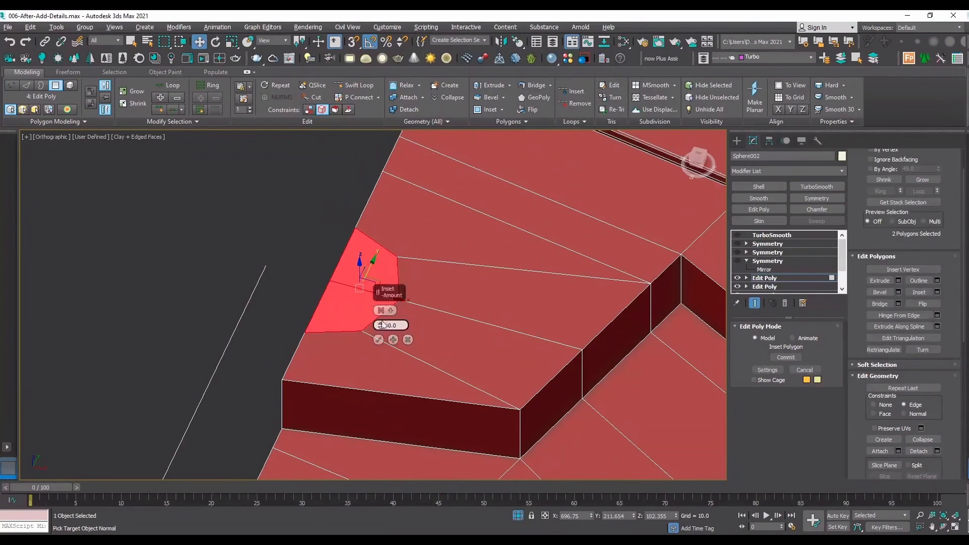
{"action": "left_click_drag", "start_coordinate": [382, 324], "coordinate": [383, 318]}
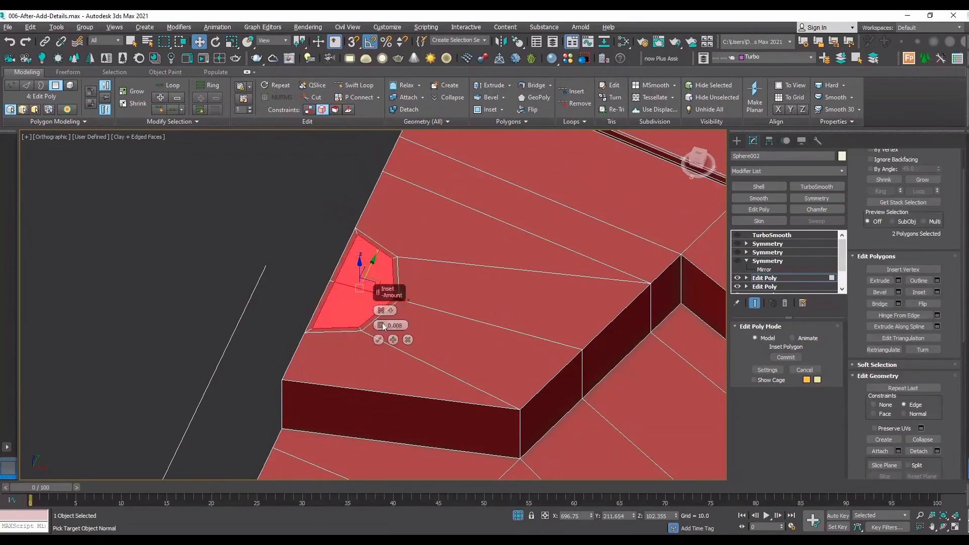
{"action": "left_click", "coordinate": [379, 340]}
Try to shift the inset half-octagon faces towards the seam, first constrained to edges, then with constraints set to None.
{"action": "scroll", "coordinate": [380, 300], "scroll_direction": "up", "scroll_amount": 2}
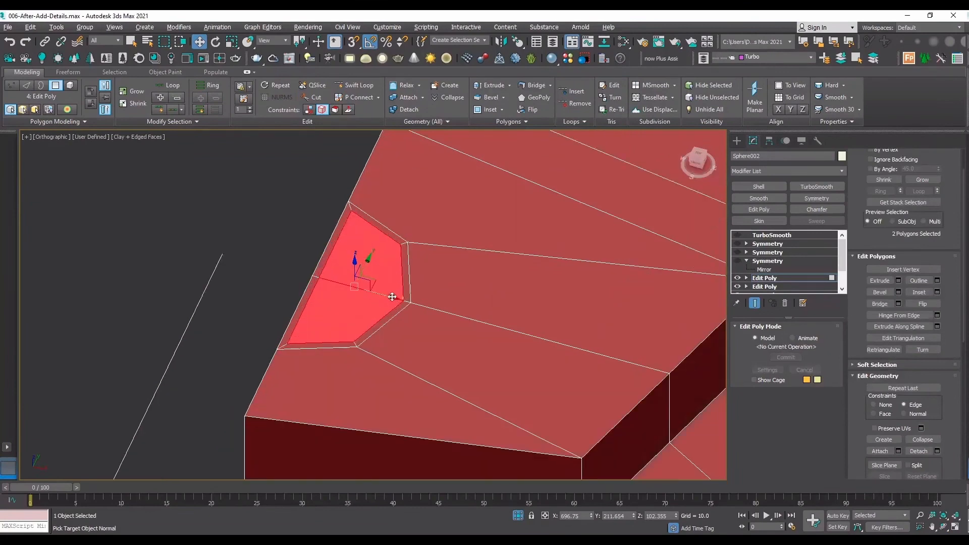
{"action": "left_click_drag", "start_coordinate": [392, 297], "coordinate": [387, 295]}
{"action": "key", "text": "ctrl+z"}
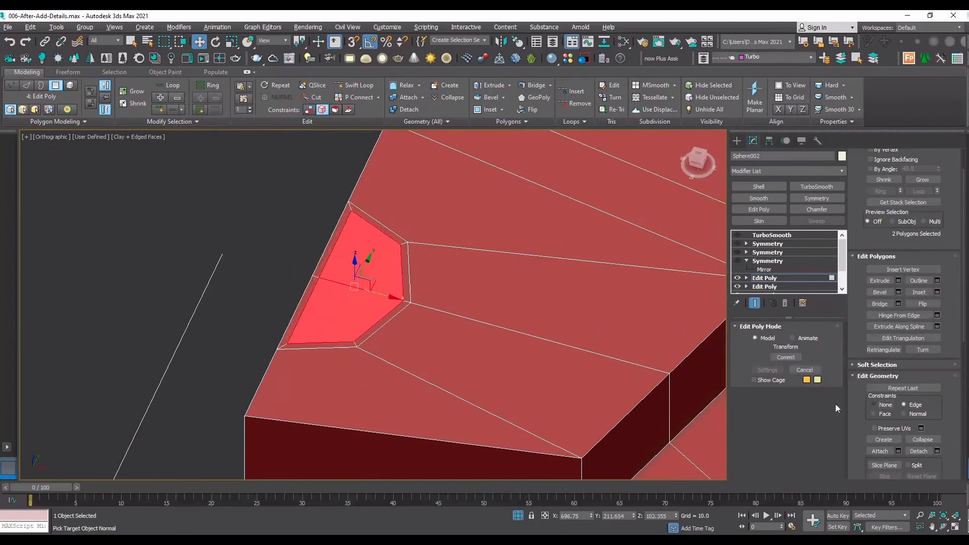
{"action": "scroll", "coordinate": [367, 291], "scroll_direction": "up", "scroll_amount": 2}
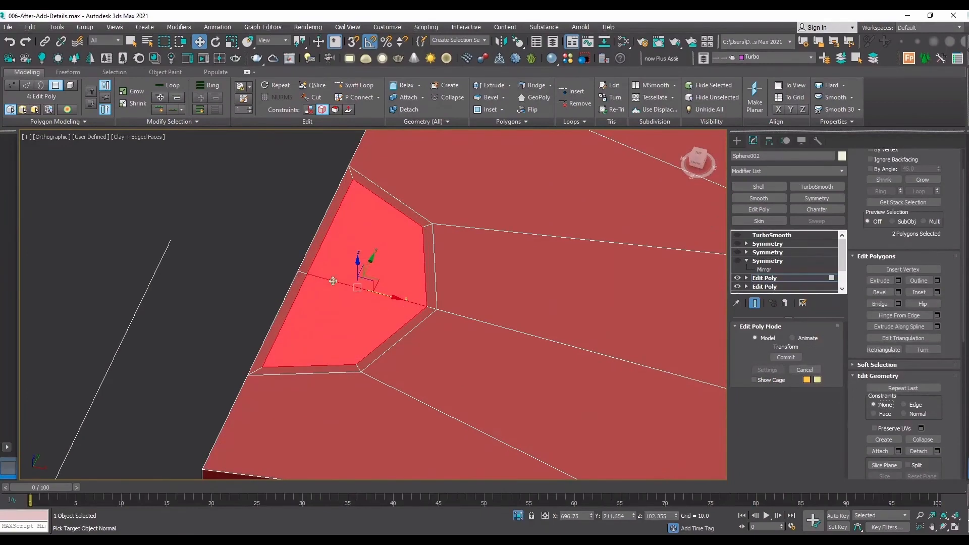
{"action": "mouse_move", "coordinate": [386, 293]}
{"action": "left_mouse_down"}
{"action": "mouse_move", "coordinate": [375, 283]}
{"action": "mouse_move", "coordinate": [379, 291]}
{"action": "left_mouse_up"}
Cut a snapped edge from the inset's upper seam-side corner to the open seam, in line with the inset border.
{"action": "key", "text": "t"}
{"action": "key", "text": "z"}
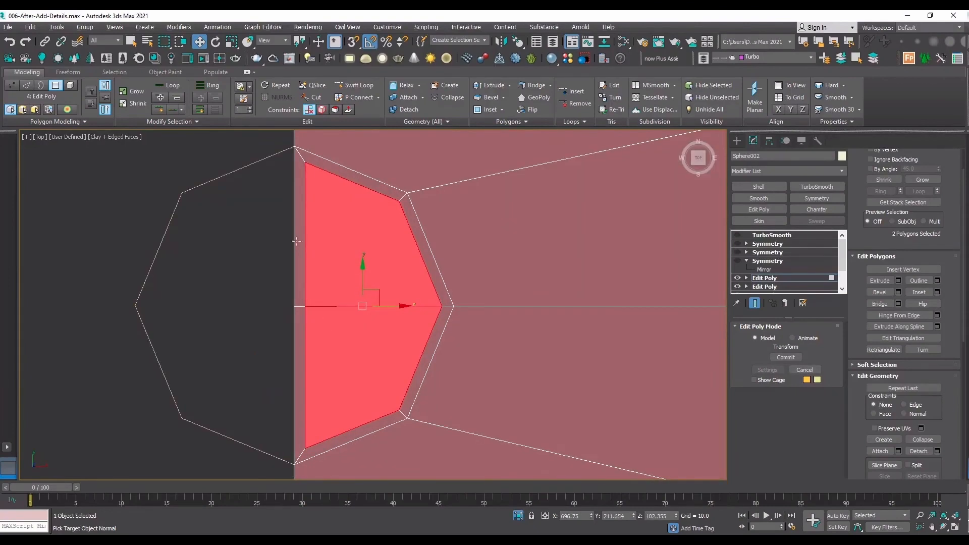
{"action": "scroll", "coordinate": [925, 384], "scroll_direction": "down", "scroll_amount": 5}
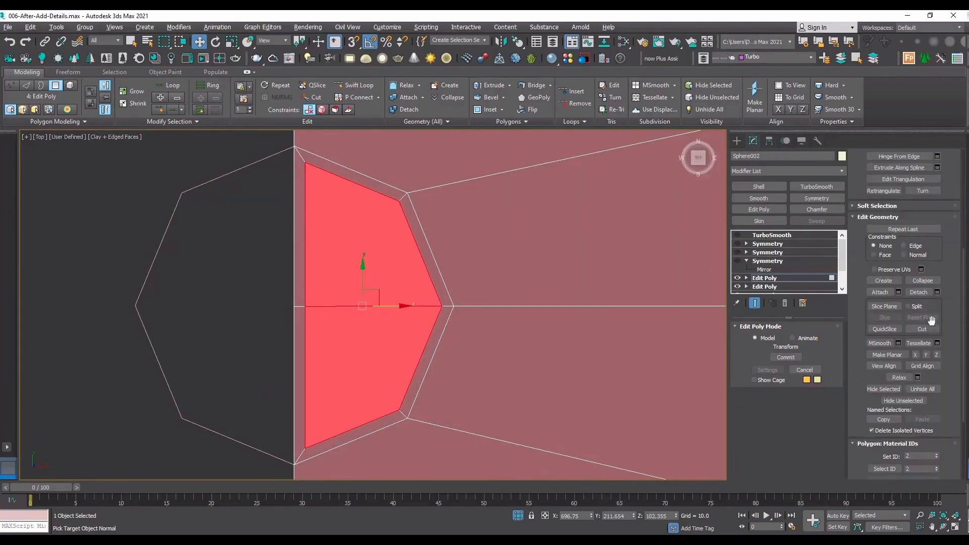
{"action": "scroll", "coordinate": [379, 142], "scroll_direction": "up", "scroll_amount": 5}
{"action": "key", "text": "s"}
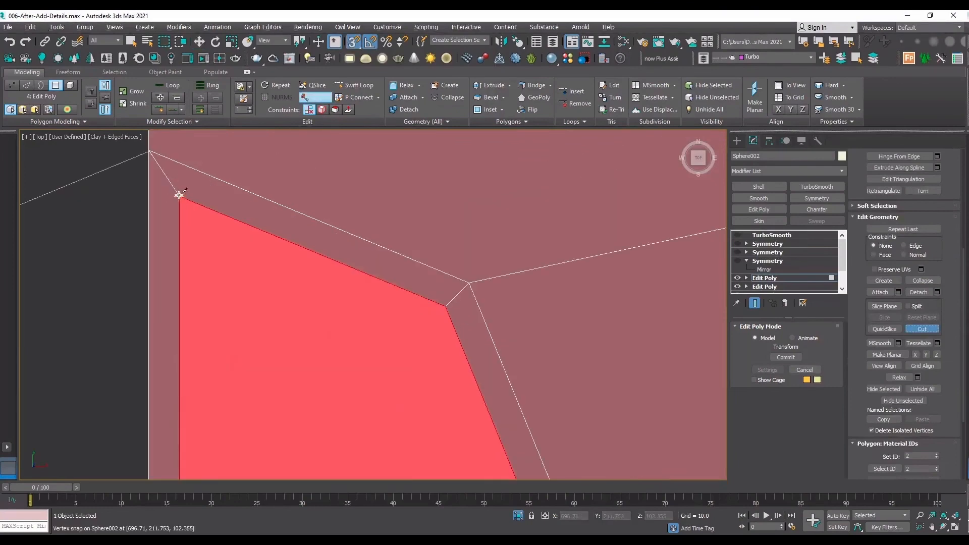
{"action": "left_click", "coordinate": [159, 190]}
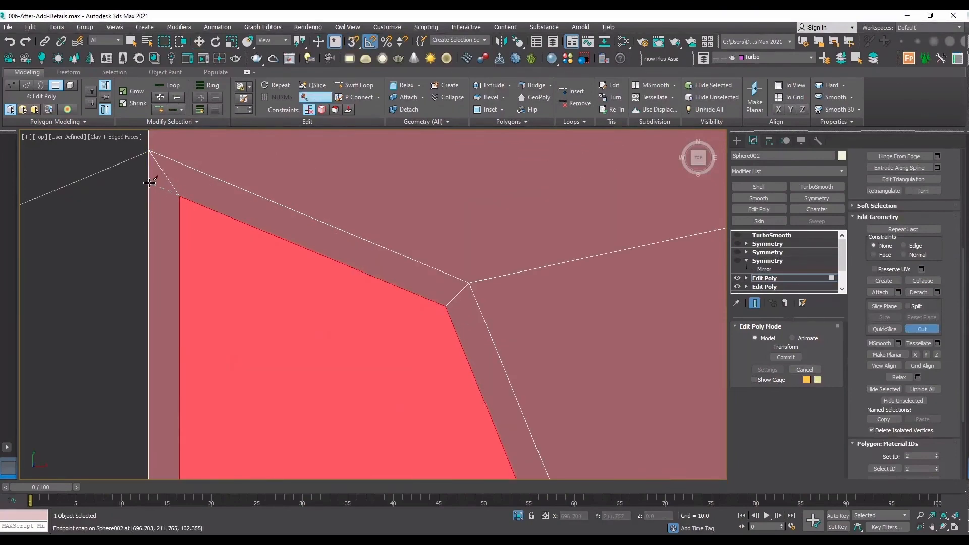
Cut a matching edge from the inset's lower seam-side corner to the open seam and leave polygon editing.
{"action": "scroll", "coordinate": [231, 148], "scroll_direction": "down", "scroll_amount": 6}
{"action": "scroll", "coordinate": [216, 236], "scroll_direction": "up", "scroll_amount": 4}
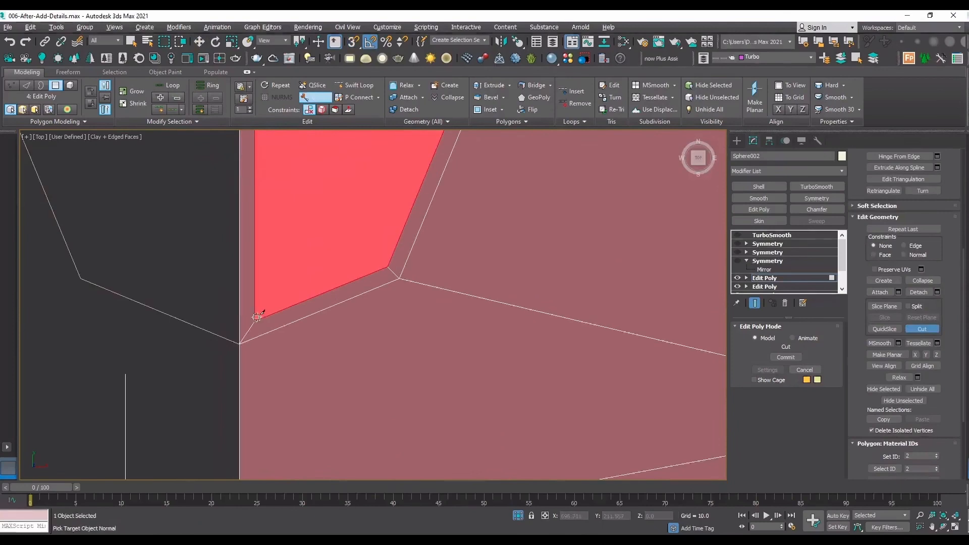
{"action": "left_click", "coordinate": [239, 329]}
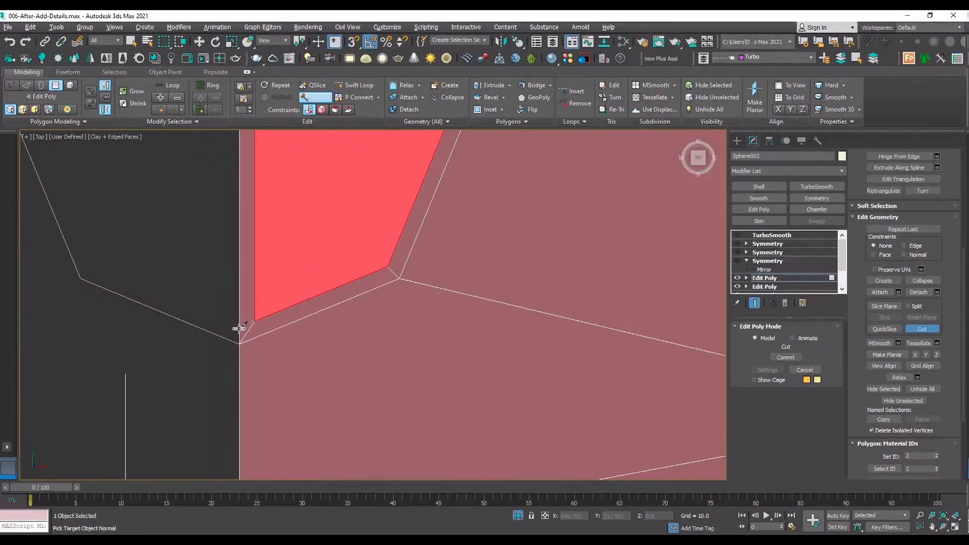
{"action": "right_click", "coordinate": [260, 302]}
{"action": "right_click", "coordinate": [250, 292]}
{"action": "key", "text": "4"}
{"action": "key", "text": "4"}
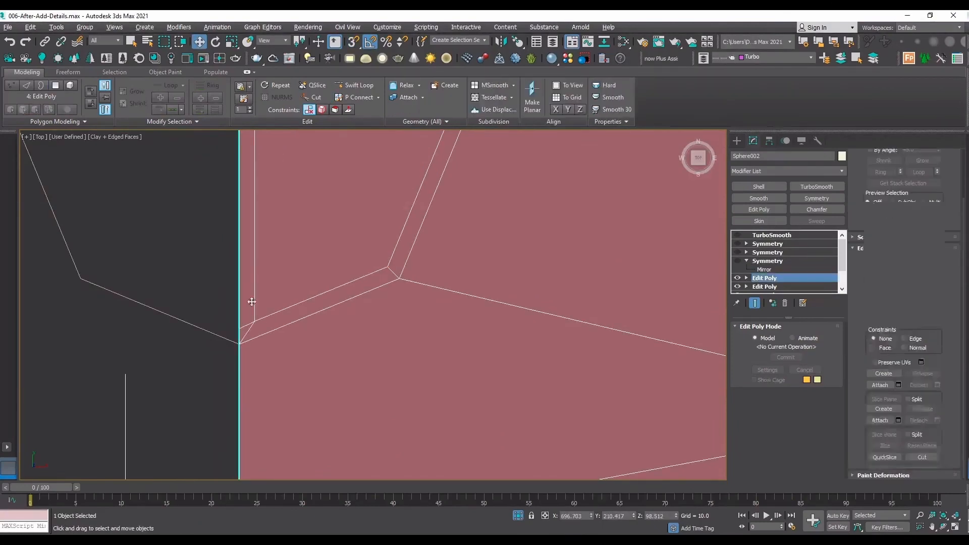
Remove the inset's seam-parallel edges and the two corner diagonals, leaving only the half-octagon border running to the open seam.
{"action": "left_click", "coordinate": [250, 301]}
{"action": "key", "text": "2"}
{"action": "left_click", "coordinate": [254, 297]}
{"action": "double_click", "coordinate": [254, 296]}
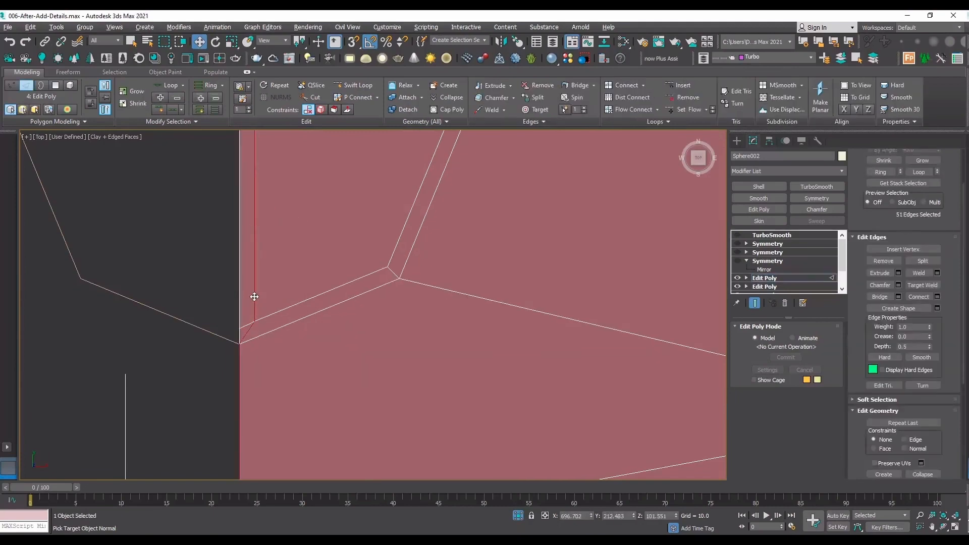
{"action": "left_click", "coordinate": [249, 330], "text": "ctrl"}
{"action": "scroll", "coordinate": [274, 372], "scroll_direction": "down", "scroll_amount": 5}
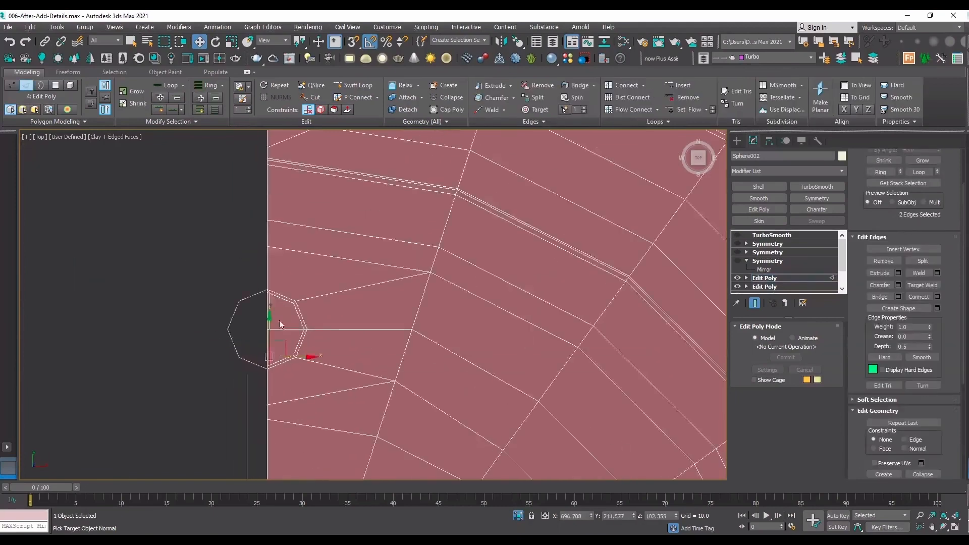
{"action": "scroll", "coordinate": [270, 306], "scroll_direction": "up", "scroll_amount": 5}
{"action": "left_click", "coordinate": [267, 303], "text": "ctrl"}
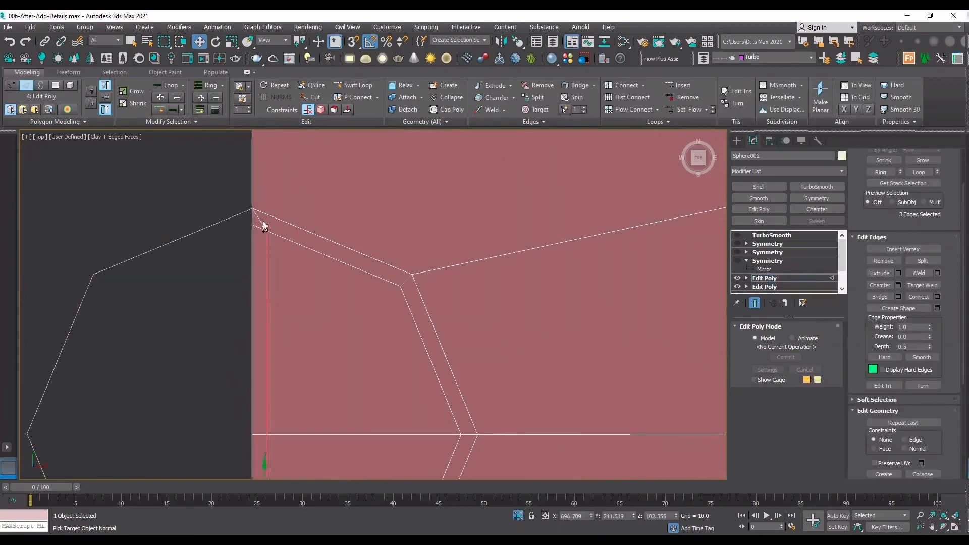
{"action": "left_click", "coordinate": [889, 261]}
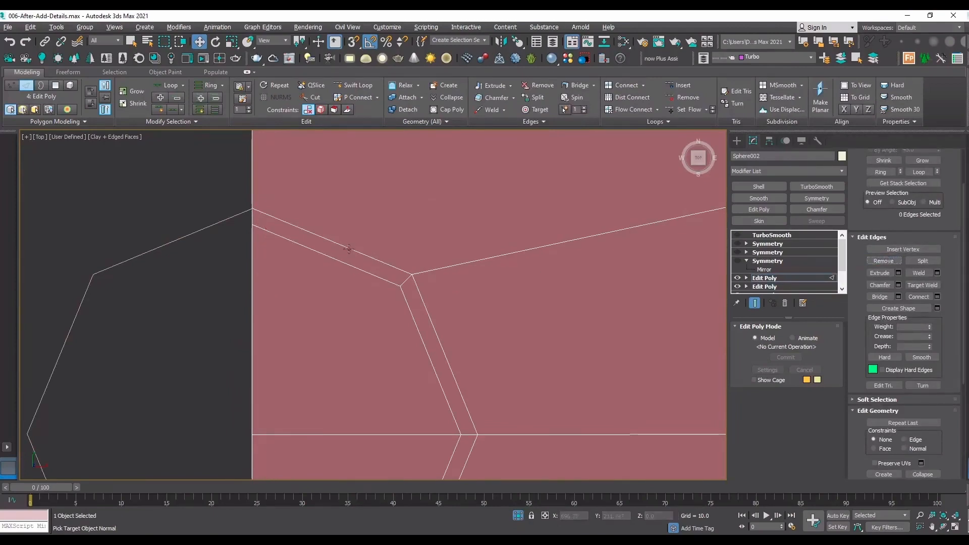
{"action": "scroll", "coordinate": [335, 293], "scroll_direction": "down", "scroll_amount": 4}
{"action": "scroll", "coordinate": [342, 288], "scroll_direction": "up", "scroll_amount": 2}
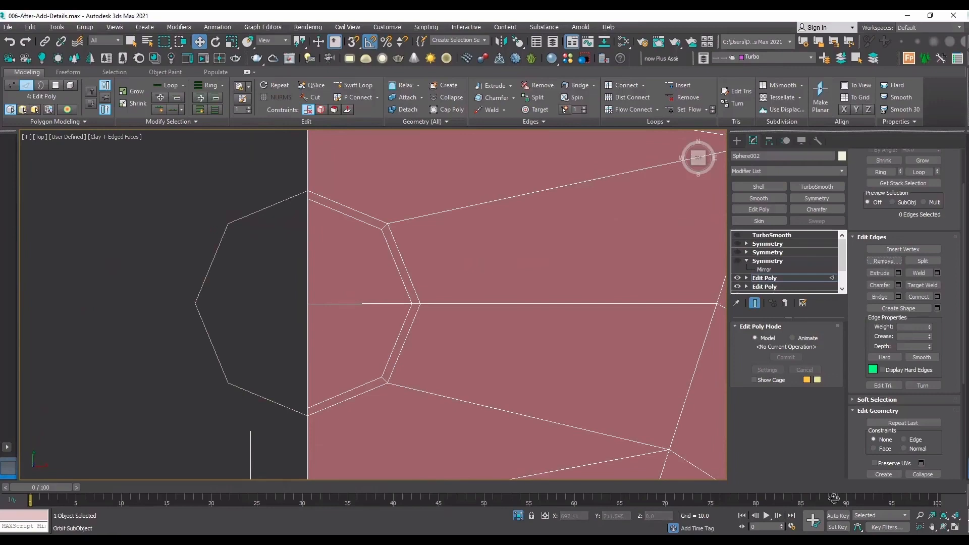
Add two SwiftLoop edge loops along the stepped groove's wall, one close to its lower edge and one close to its upper edge.
{"action": "scroll", "coordinate": [425, 325], "scroll_direction": "down", "scroll_amount": 3}
{"action": "left_click_drag", "start_coordinate": [425, 325], "coordinate": [414, 249]}
{"action": "scroll", "coordinate": [413, 248], "scroll_direction": "down", "scroll_amount": 4}
{"action": "middle_click_drag", "start_coordinate": [414, 249], "coordinate": [395, 333]}
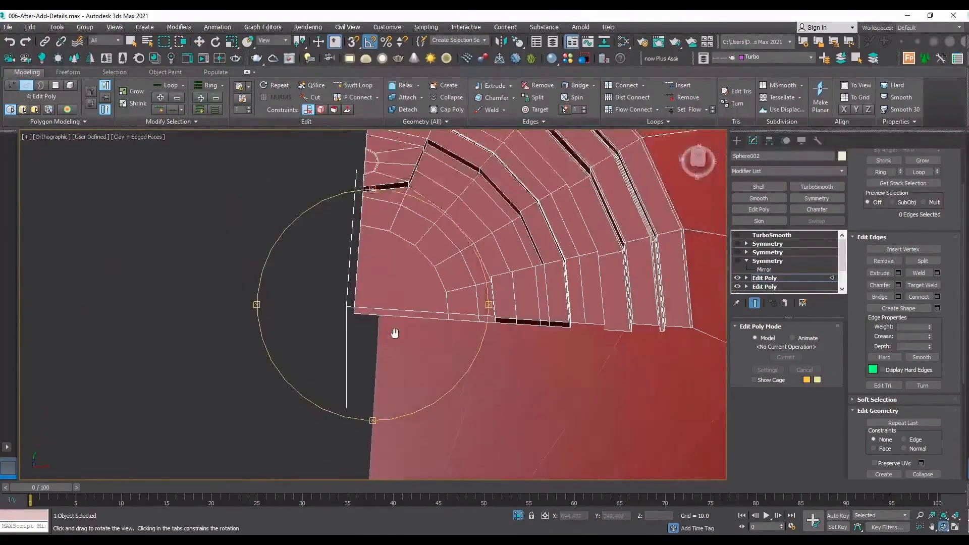
{"action": "scroll", "coordinate": [376, 288], "scroll_direction": "up", "scroll_amount": 5}
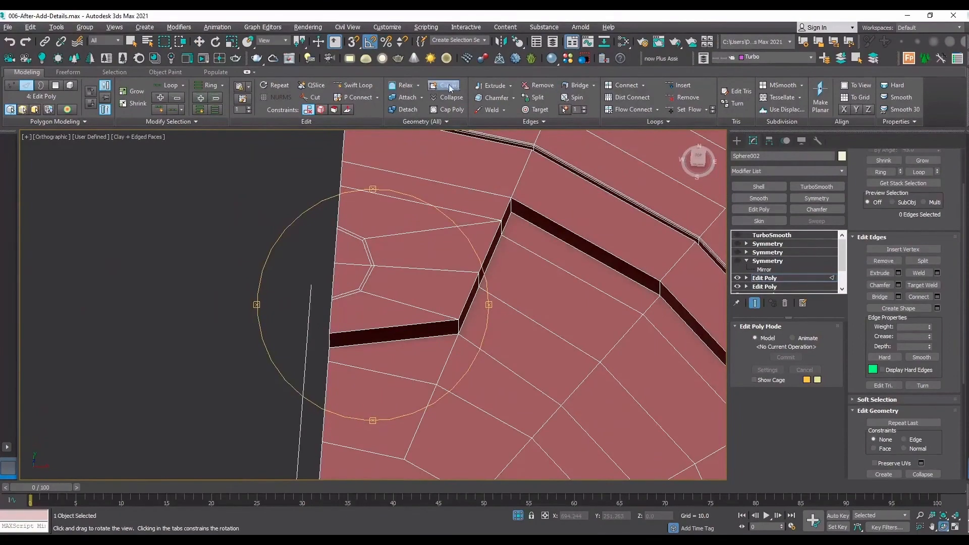
{"action": "left_click", "coordinate": [354, 84]}
{"action": "scroll", "coordinate": [449, 345], "scroll_direction": "up", "scroll_amount": 4}
{"action": "scroll", "coordinate": [433, 326], "scroll_direction": "up", "scroll_amount": 2}
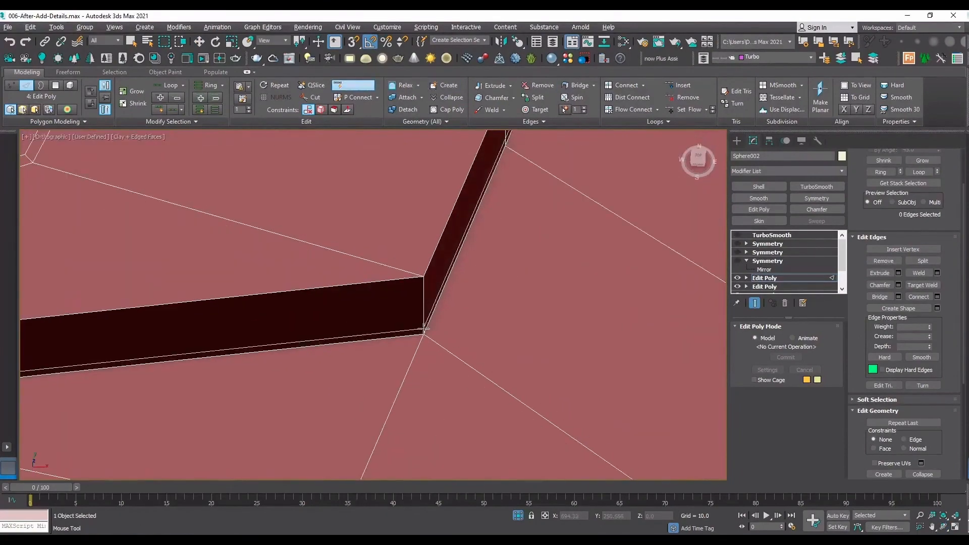
{"action": "left_click", "coordinate": [423, 331]}
{"action": "left_click", "coordinate": [425, 284]}
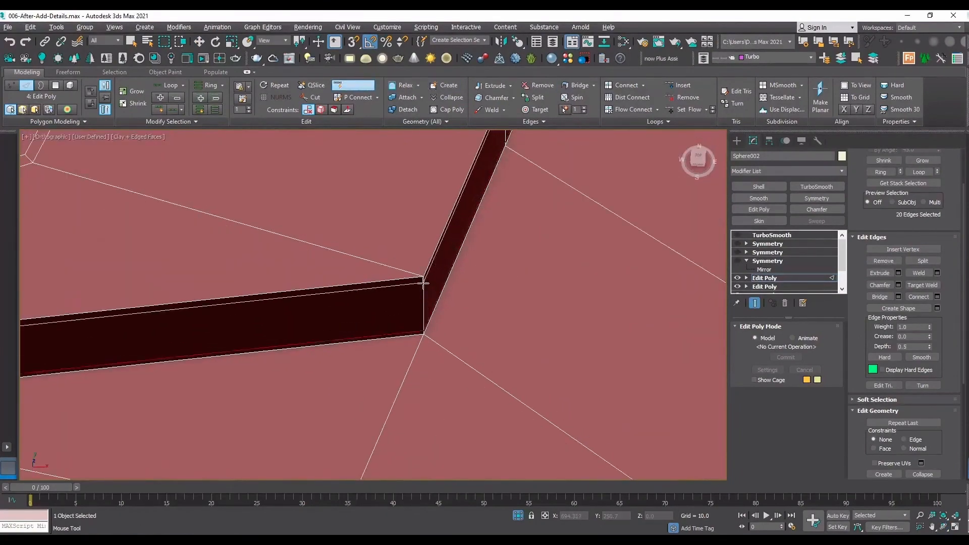
Add a SwiftLoop support loop on the surface just outside the stepped groove's curved upper rim and leave edge editing.
{"action": "scroll", "coordinate": [425, 284], "scroll_direction": "down", "scroll_amount": 3}
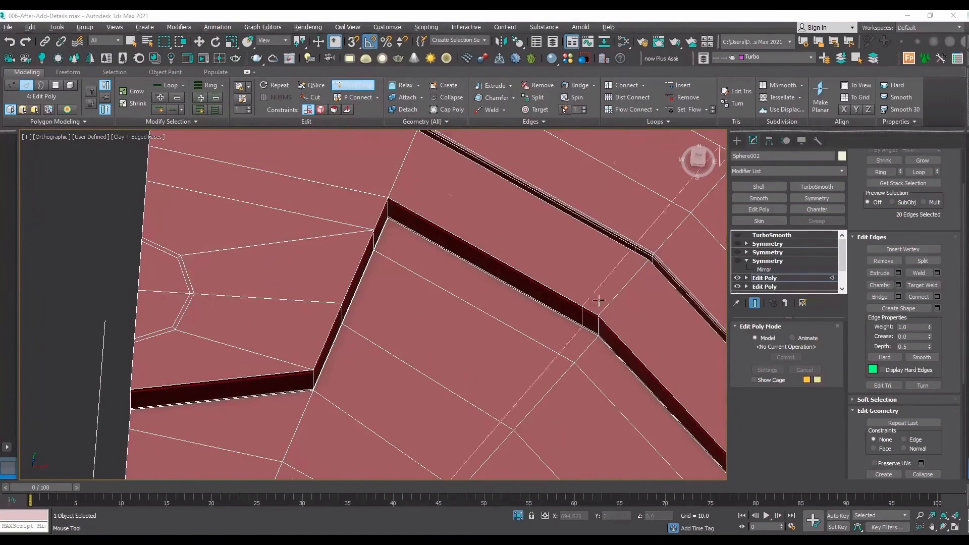
{"action": "left_click", "coordinate": [603, 314]}
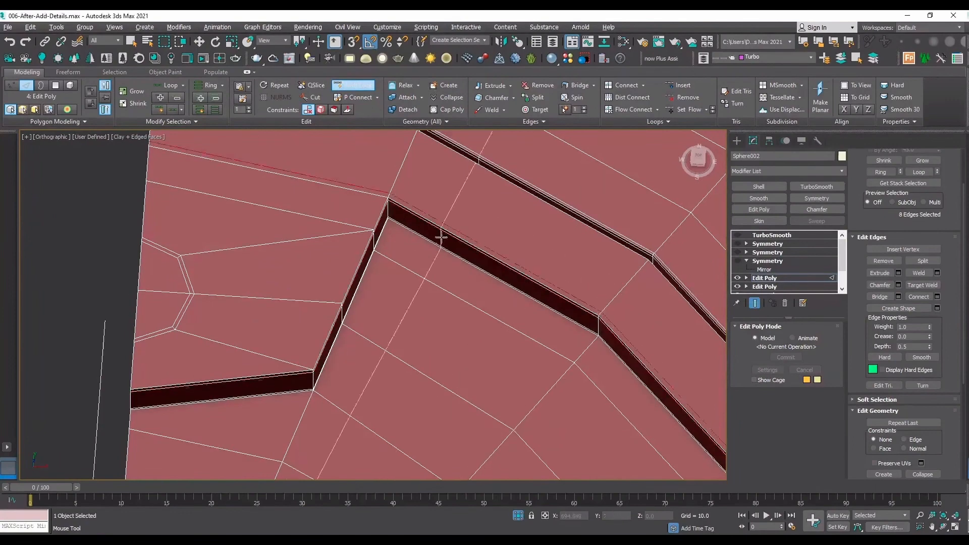
{"action": "scroll", "coordinate": [455, 242], "scroll_direction": "down", "scroll_amount": 4}
{"action": "scroll", "coordinate": [335, 249], "scroll_direction": "up", "scroll_amount": 5}
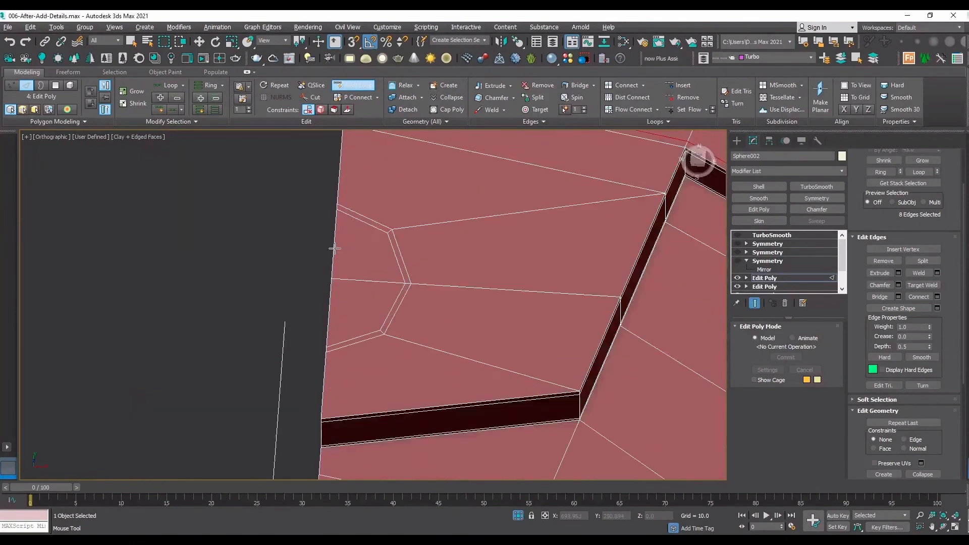
{"action": "scroll", "coordinate": [335, 248], "scroll_direction": "down", "scroll_amount": 3}
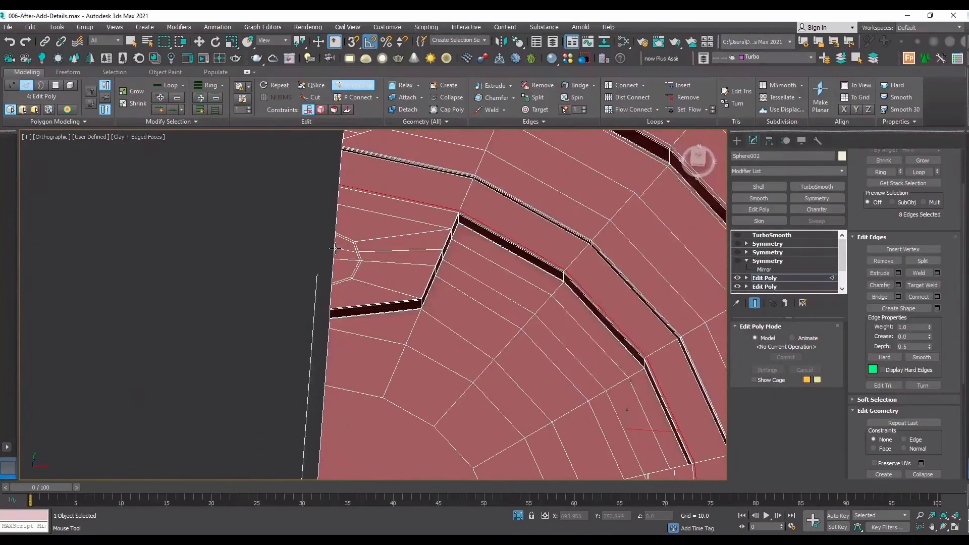
{"action": "left_click", "coordinate": [809, 278]}
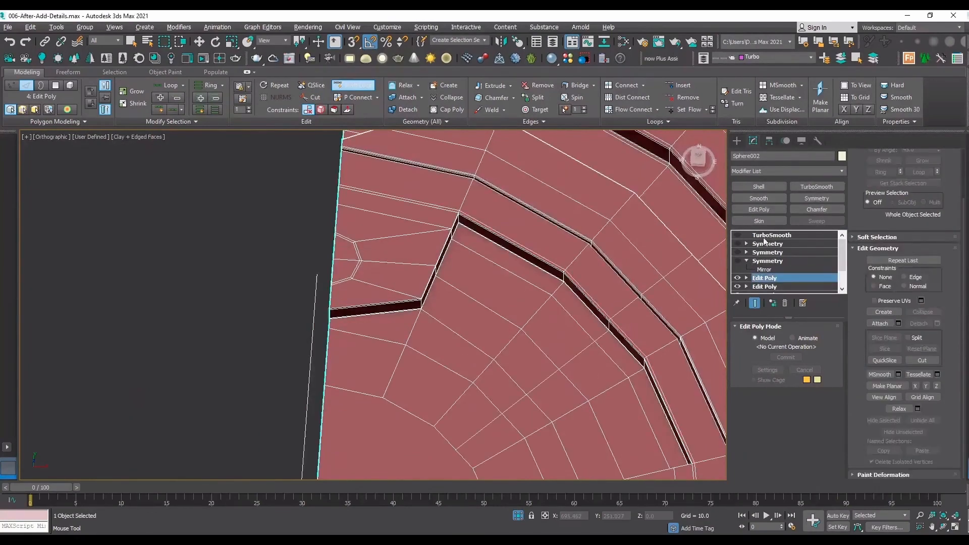
Set TurboSmooth to 2 iterations and compare the smoothed groove and socket with the unsmoothed mesh, leaving the smoothing switched off.
{"action": "left_click", "coordinate": [770, 235]}
{"action": "left_click", "coordinate": [738, 235]}
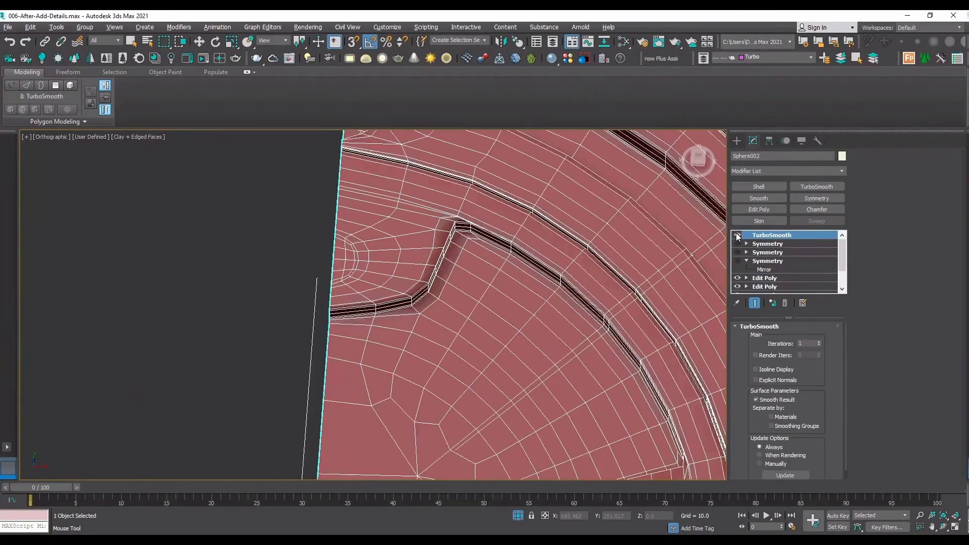
{"action": "left_click", "coordinate": [819, 342]}
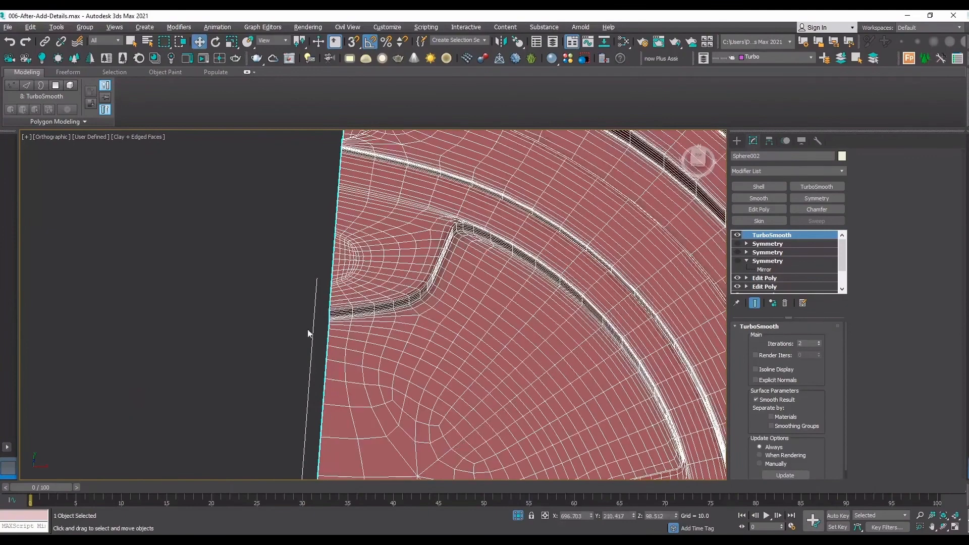
{"action": "key", "text": "F4"}
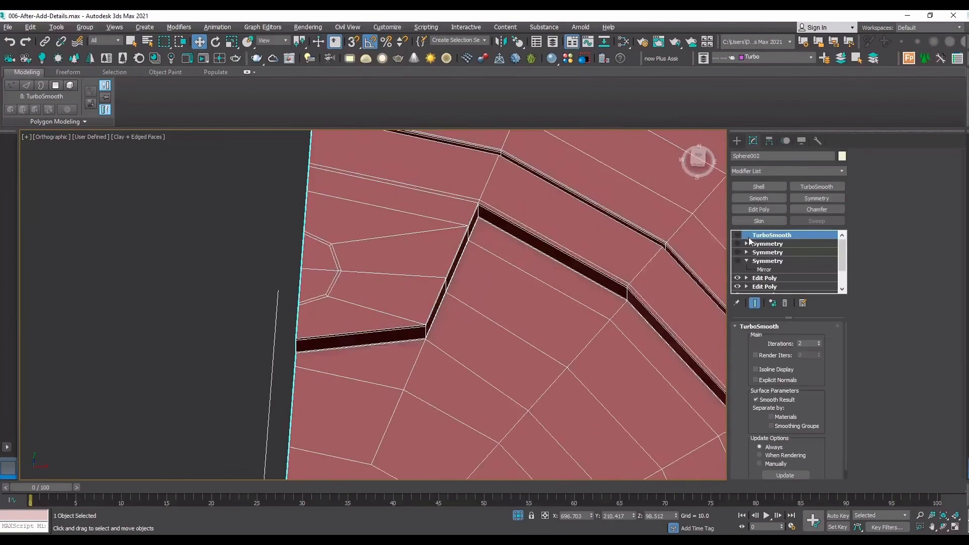
{"action": "left_click", "coordinate": [738, 235]}
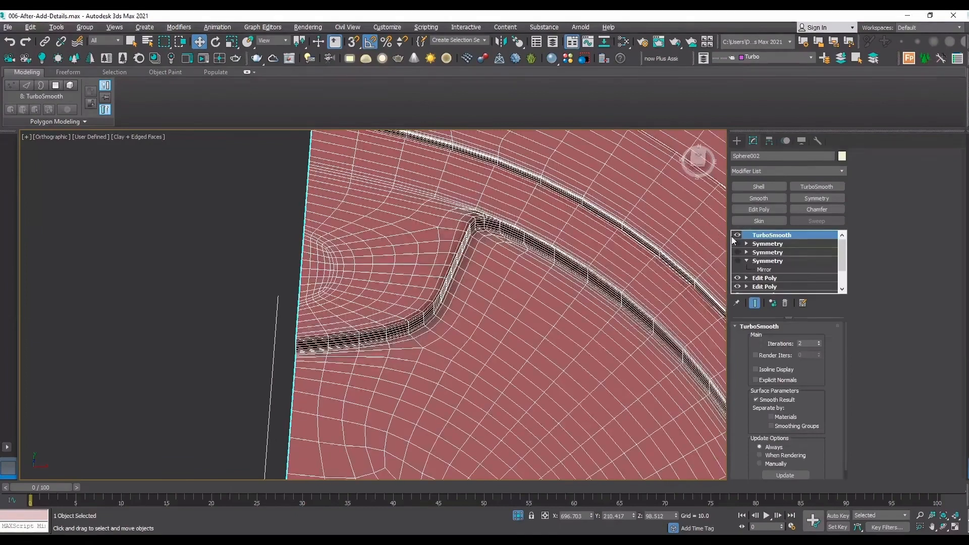
{"action": "left_click", "coordinate": [738, 236]}
{"action": "scroll", "coordinate": [415, 232], "scroll_direction": "up", "scroll_amount": 5}
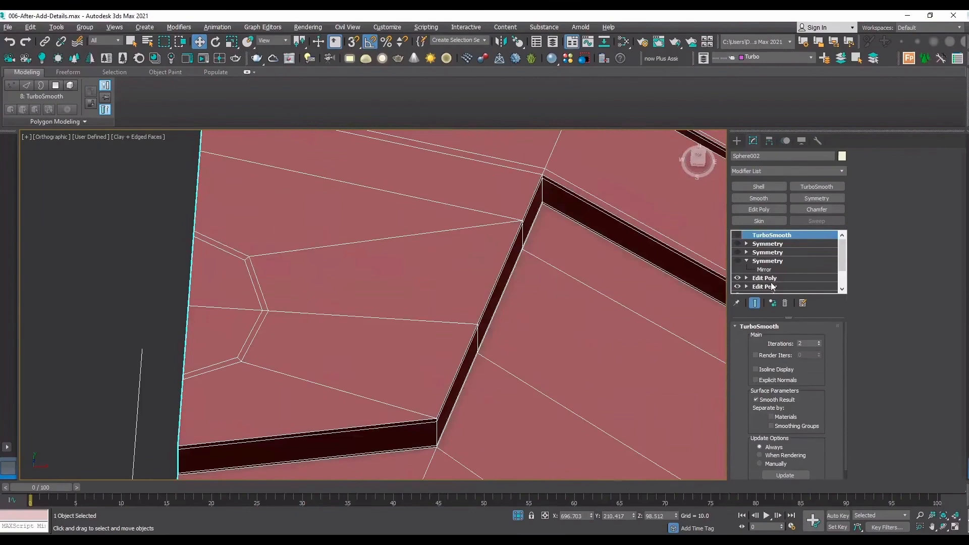
Add a SwiftLoop edge loop in the Edit Poly beside the groove's angled corner, passing around the socket's half-octagon border.
{"action": "left_click", "coordinate": [765, 278]}
{"action": "left_click", "coordinate": [354, 85]}
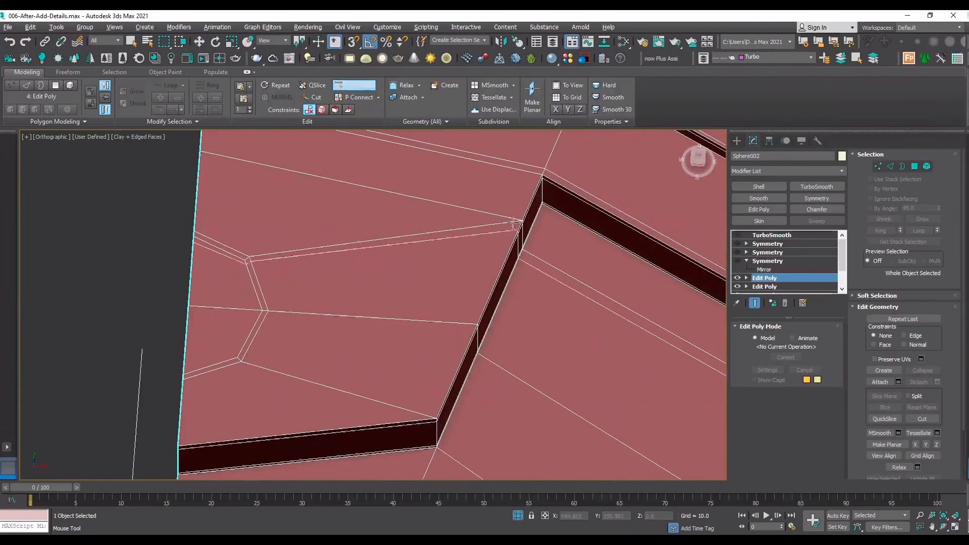
{"action": "left_click", "coordinate": [539, 172]}
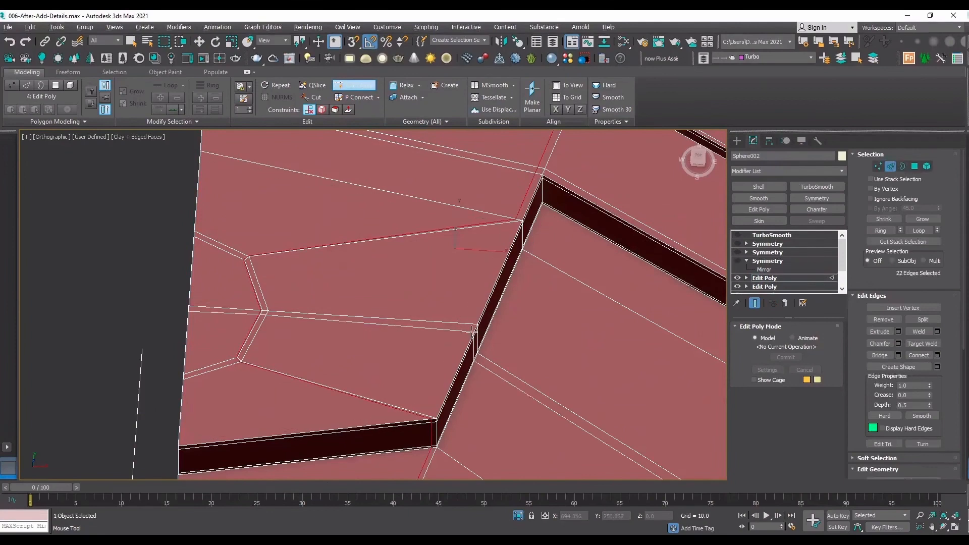